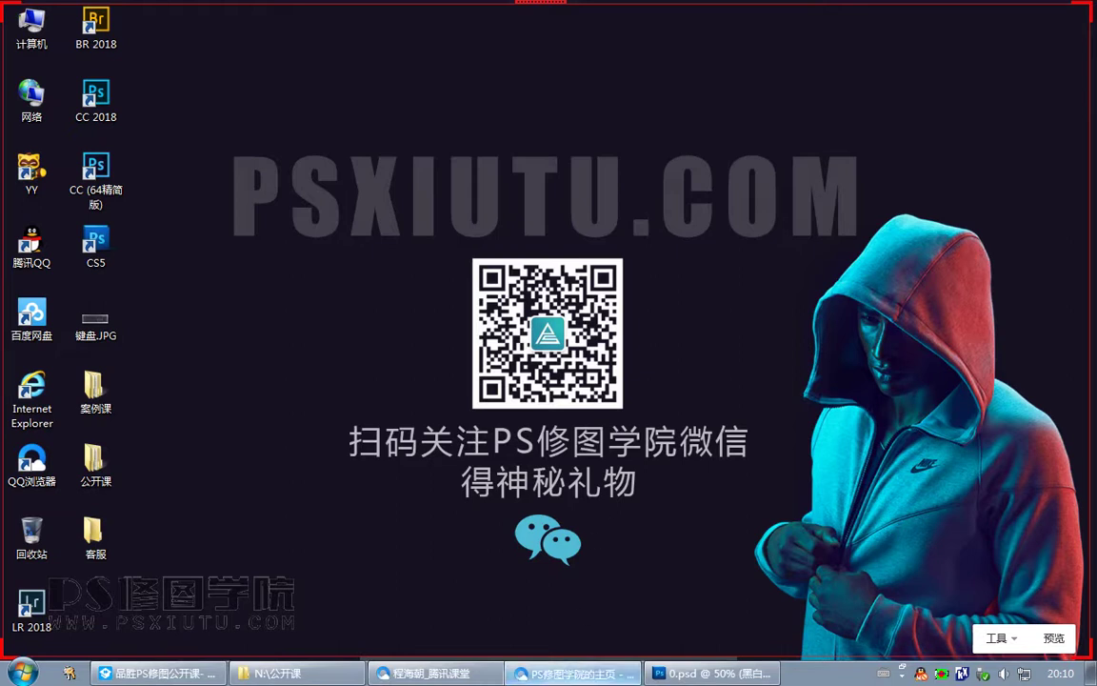
# Step: Examine the student reviews on the instructor's Tencent Classroom page in the browser
pyautogui.click(548, 673)
pyautogui.hotkey('alt', 'Tab')
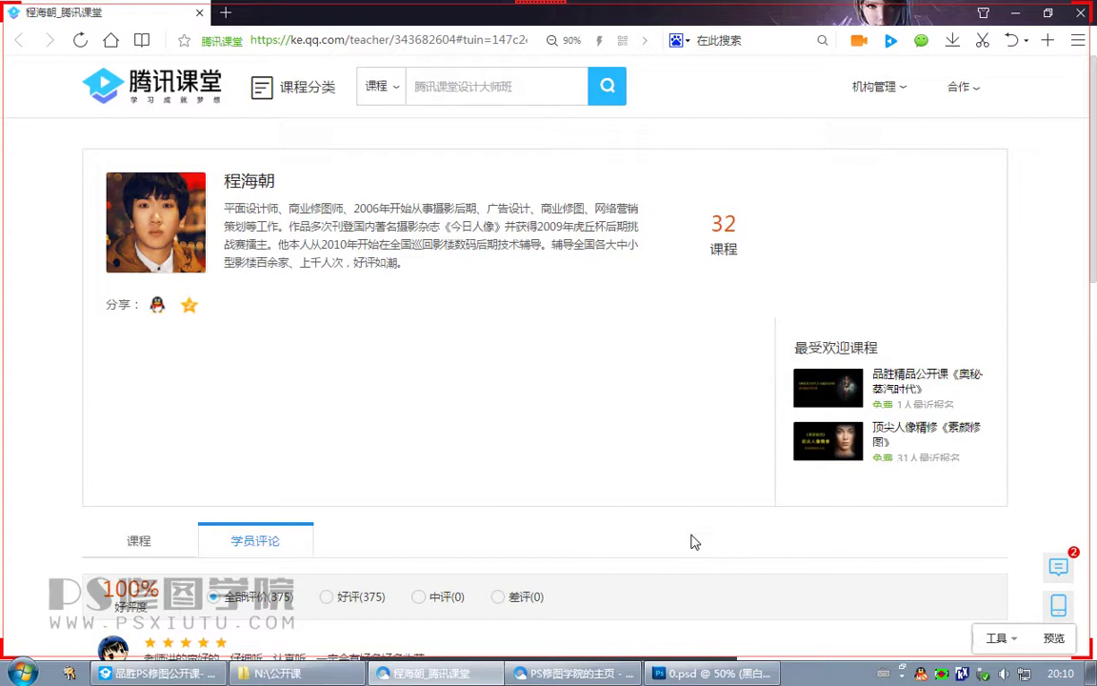
pyautogui.scroll(-3, 672, 523)
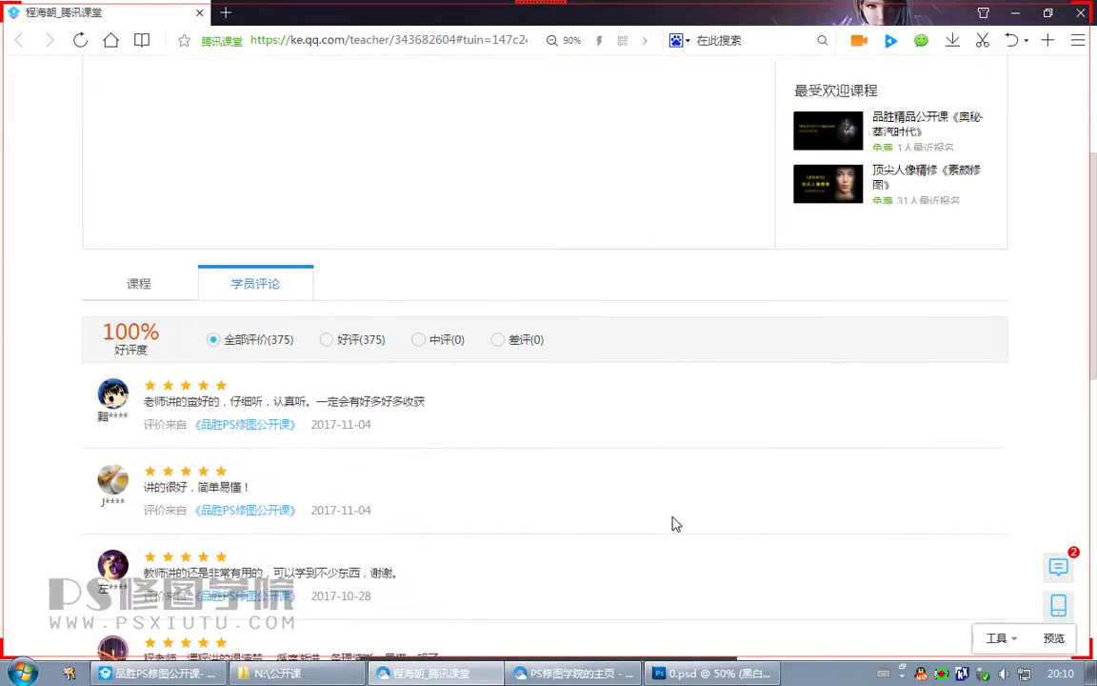
pyautogui.scroll(-3, 672, 523)
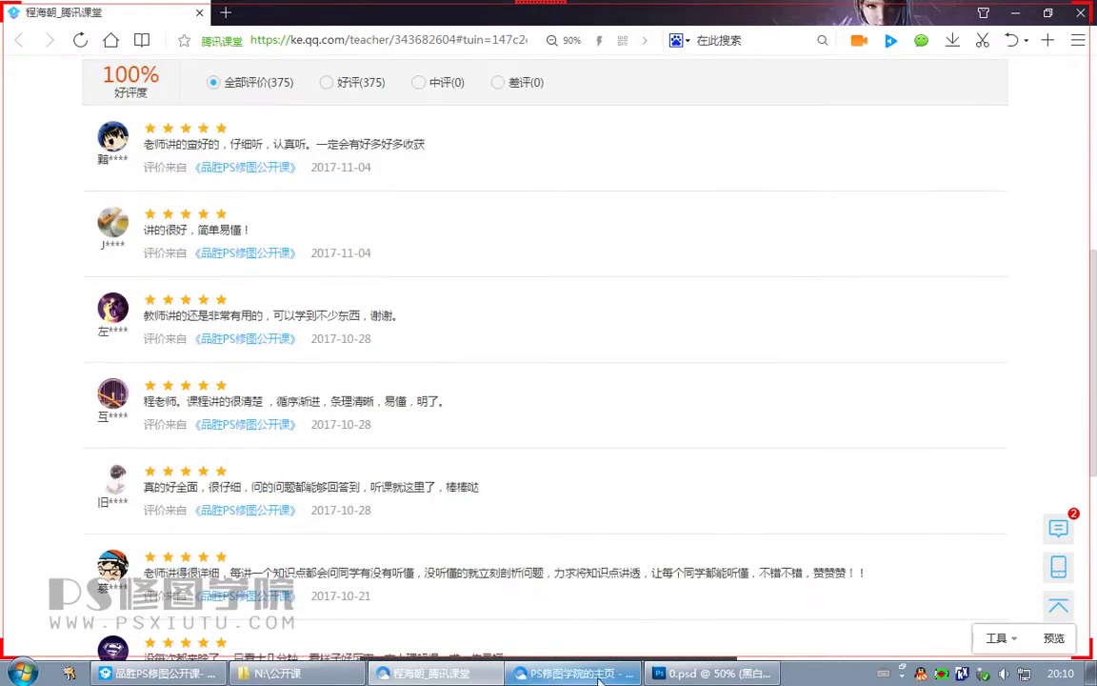
# Step: Switch to the other browser window and look through the Baidu search results for PS修图学院
pyautogui.click(572, 672)
pyautogui.click(95, 13)
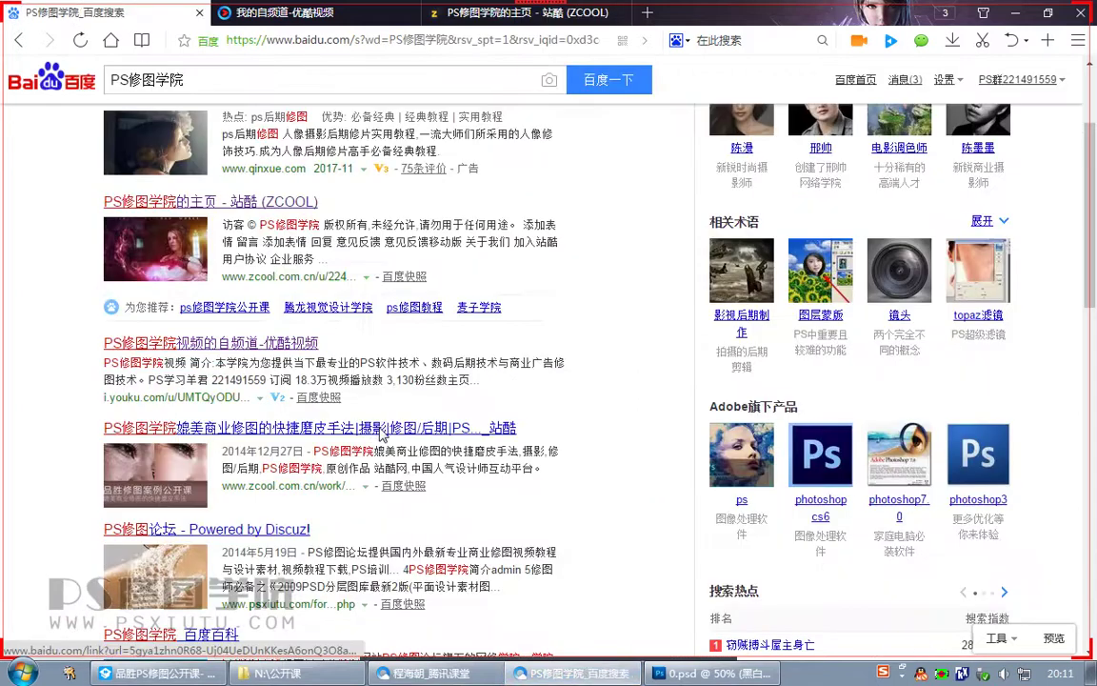
pyautogui.scroll(1, 343, 390)
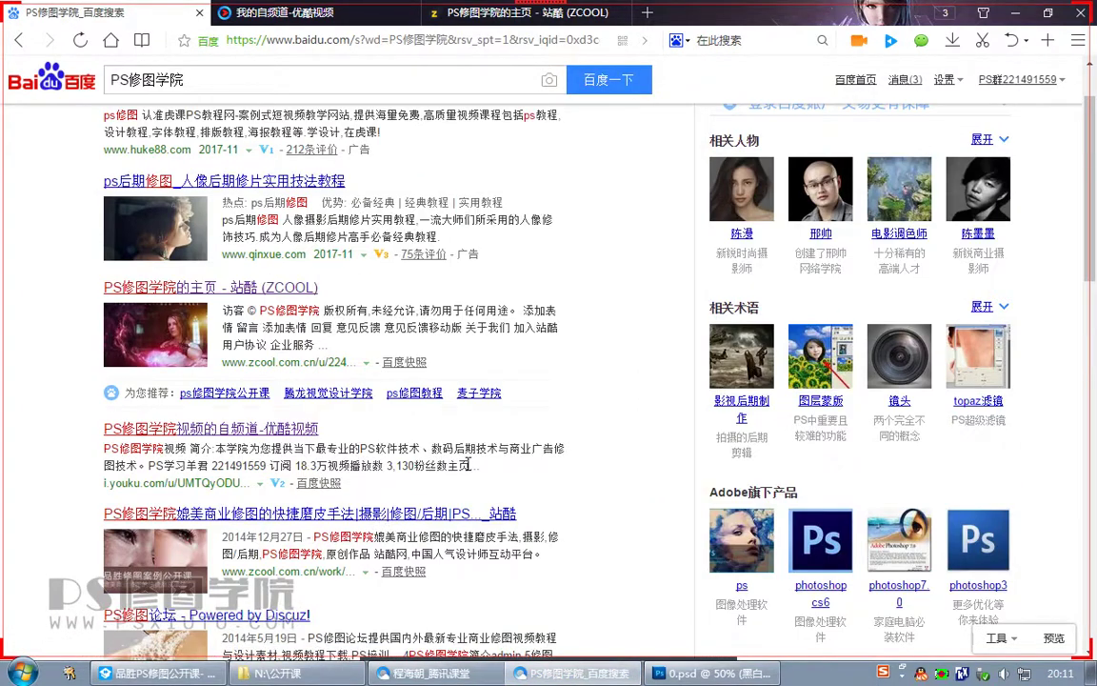
pyautogui.scroll(1, 422, 419)
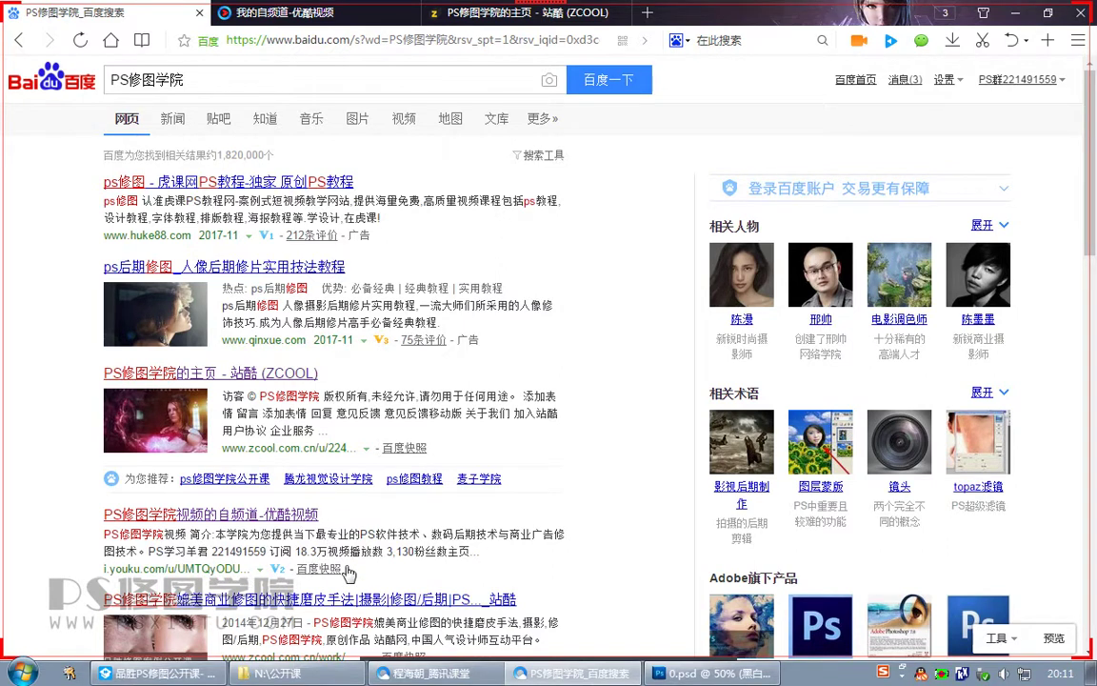
pyautogui.scroll(-10, 391, 587)
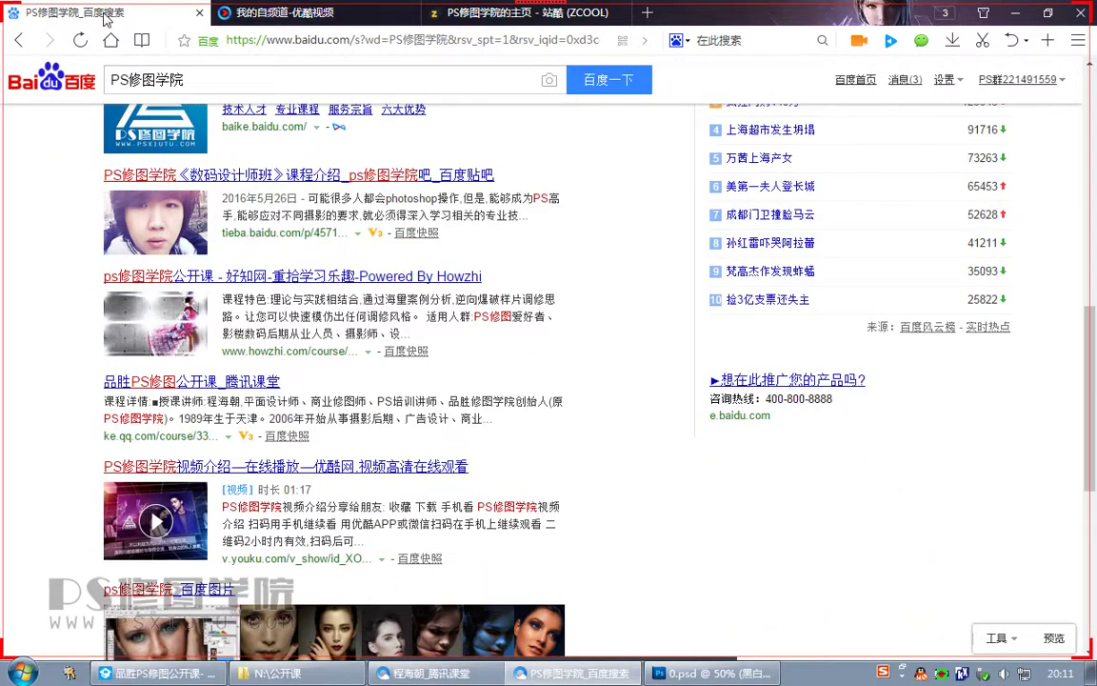
# Step: Close the browser windows with the search results and the instructor page, and check the classroom window
pyautogui.click(1080, 13)
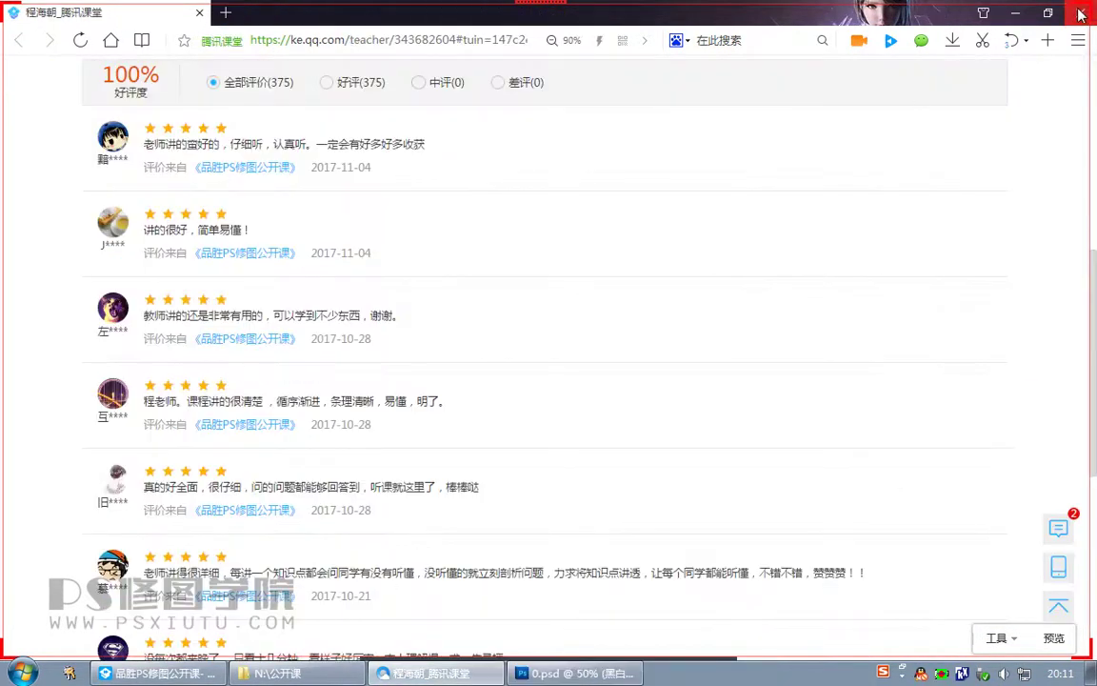
pyautogui.hotkey('alt', 'F4')
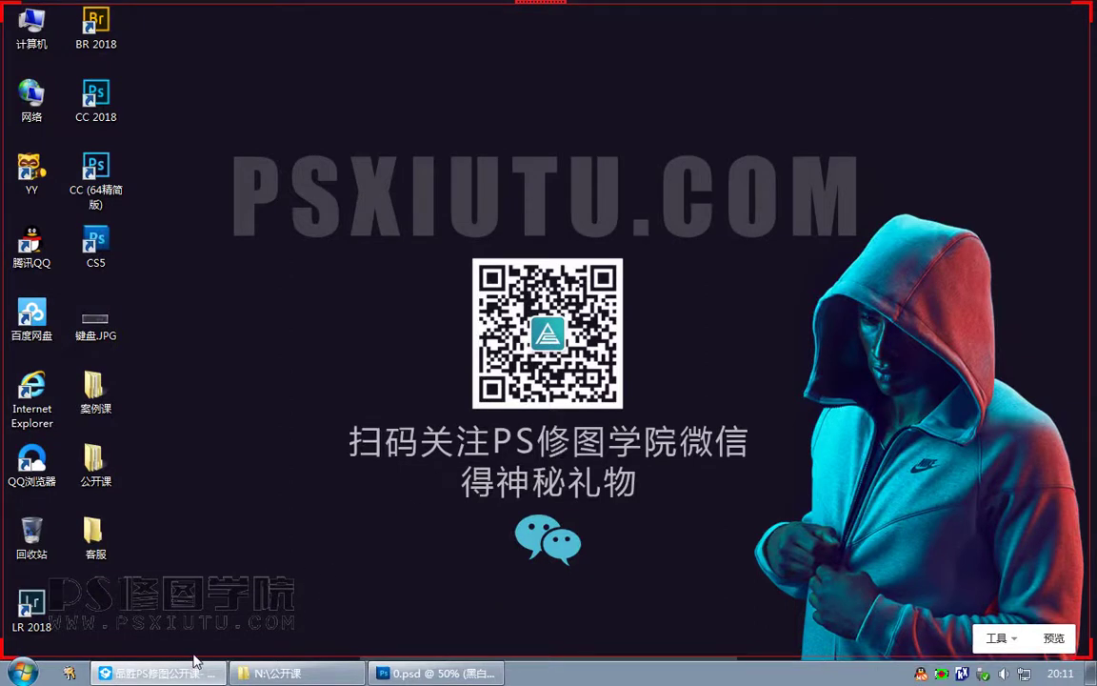
pyautogui.click(200, 673)
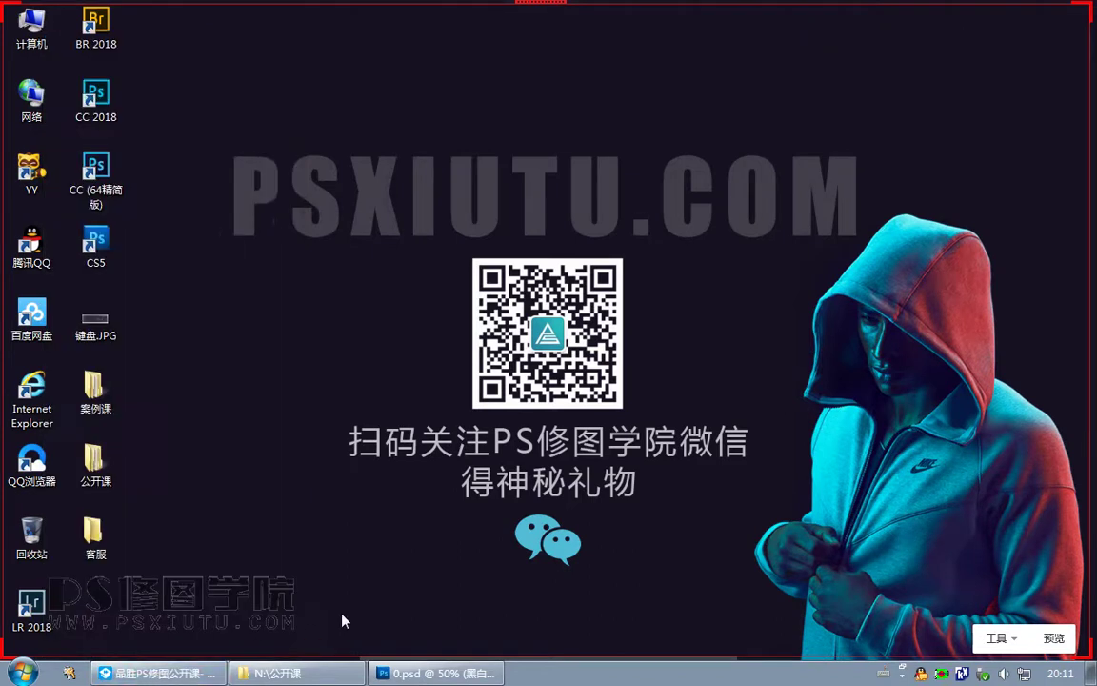
# Step: Open 0.psd from the 公开课 folder in ACDSee and inspect the skin on the face up close
pyautogui.click(309, 678)
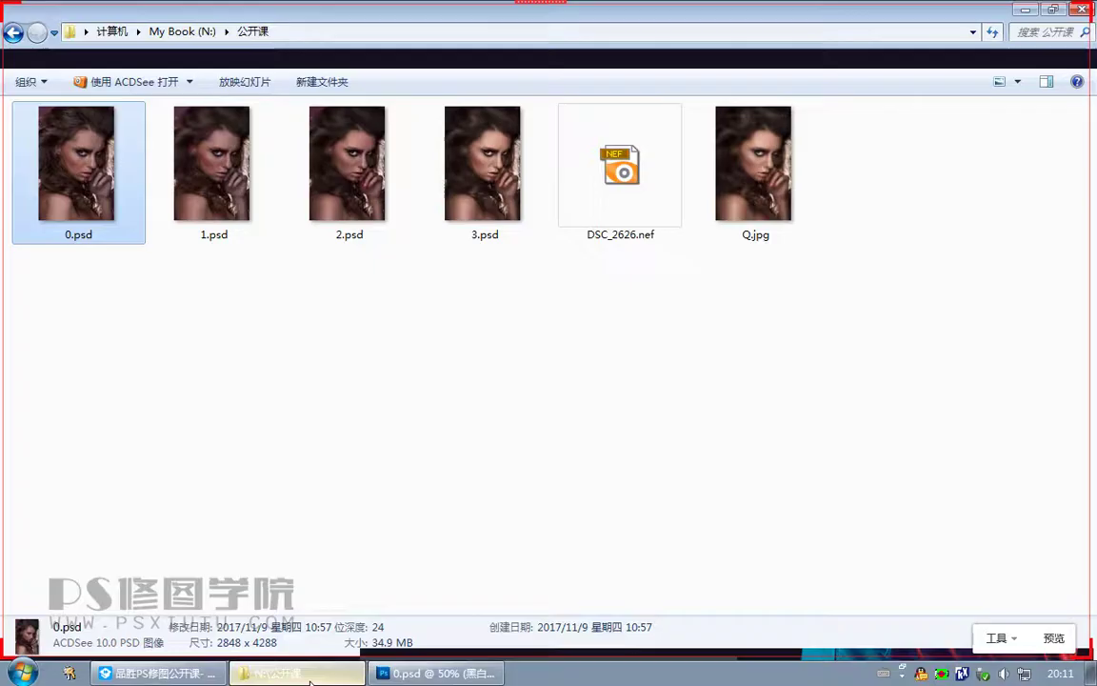
pyautogui.doubleClick(74, 211)
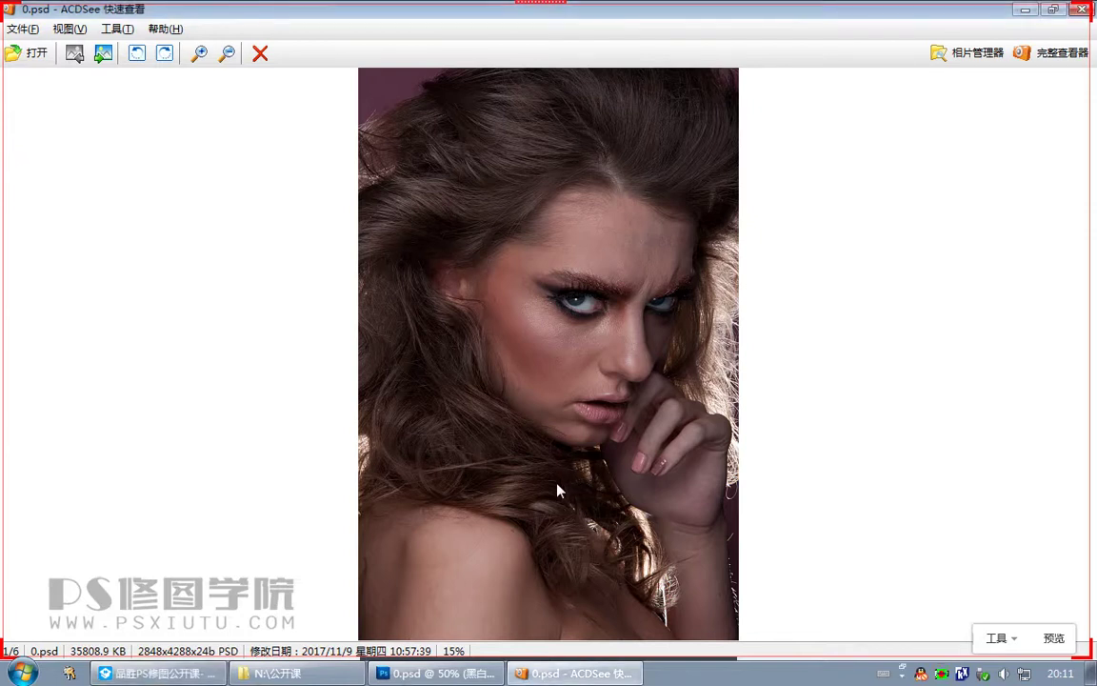
pyautogui.click(196, 55)
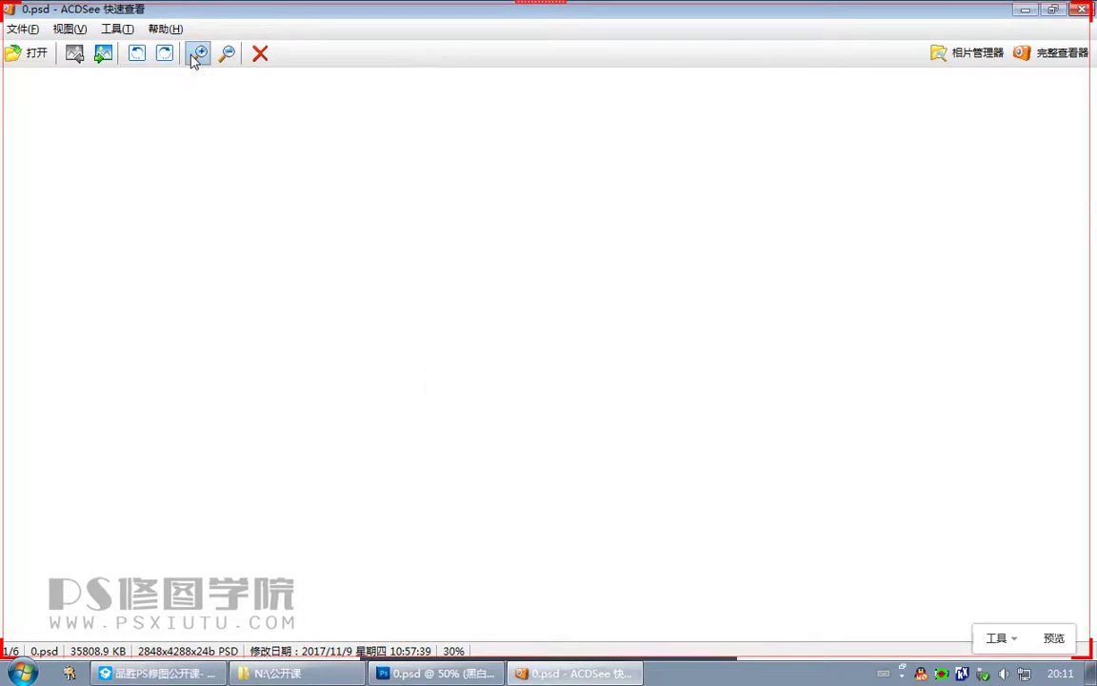
pyautogui.click(194, 58)
pyautogui.click(195, 58)
pyautogui.moveTo(522, 391); pyautogui.dragTo(493, 389)
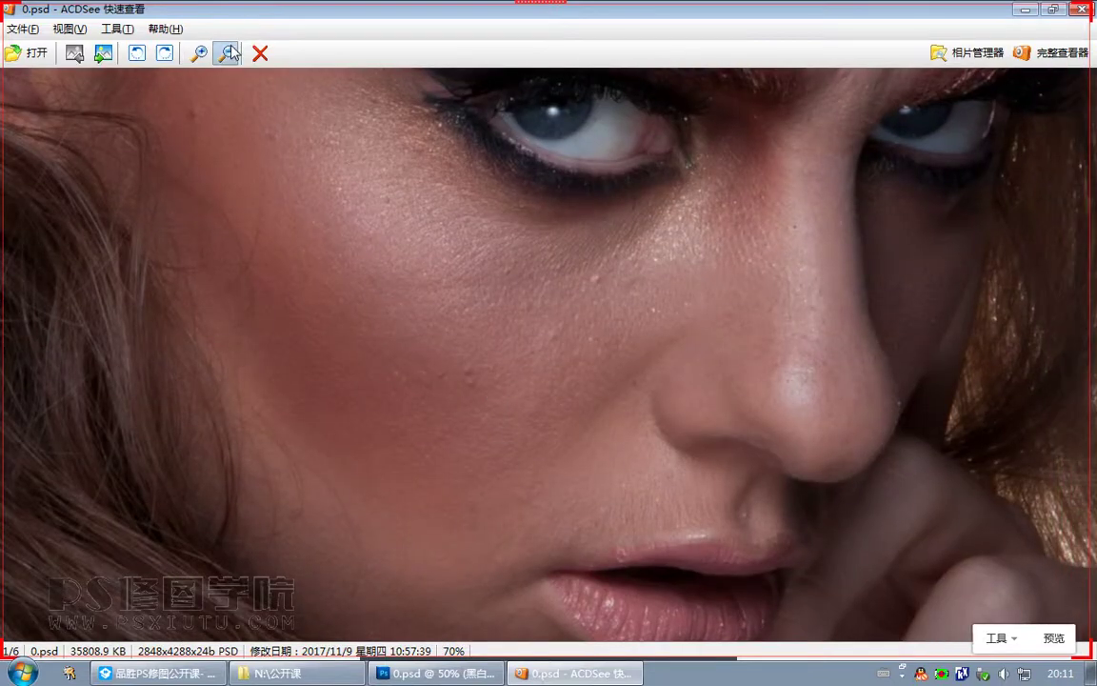
# Step: Capture the face of 0.psd at 30% zoom, send the screenshot to the class chat and preview it enlarged
pyautogui.click(228, 55)
pyautogui.hotkey('ctrl', 'alt', 'a')
pyautogui.moveTo(312, 93); pyautogui.dragTo(867, 569)
pyautogui.doubleClick(585, 448)
pyautogui.click(191, 674)
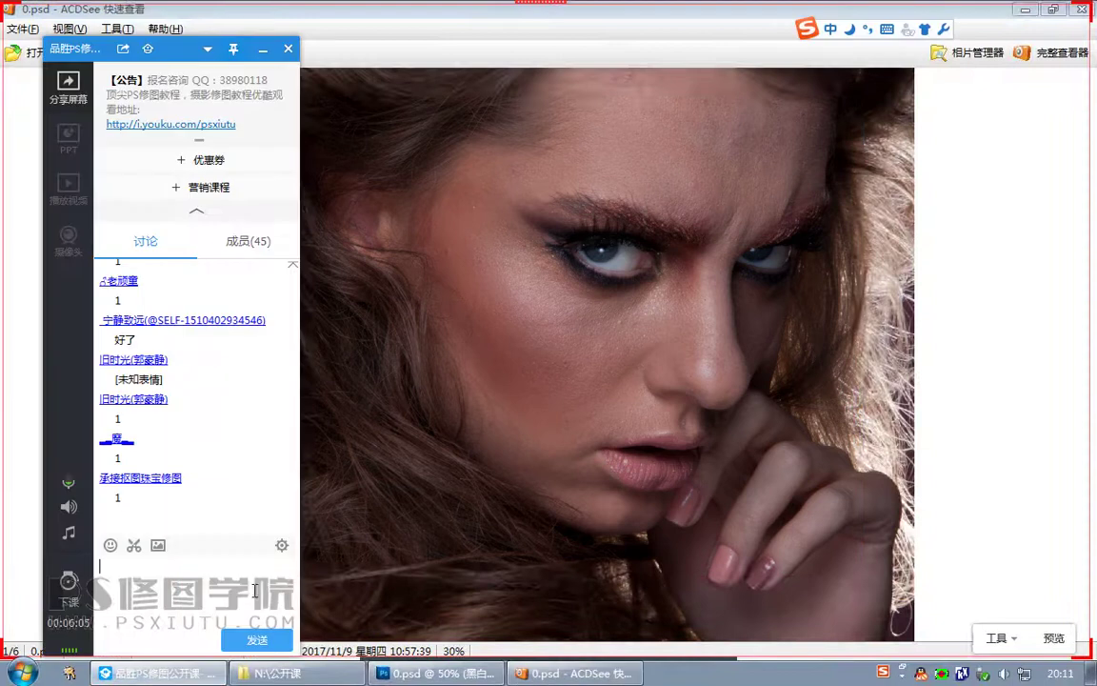
pyautogui.hotkey('ctrl', 'v')
pyautogui.press('Return')
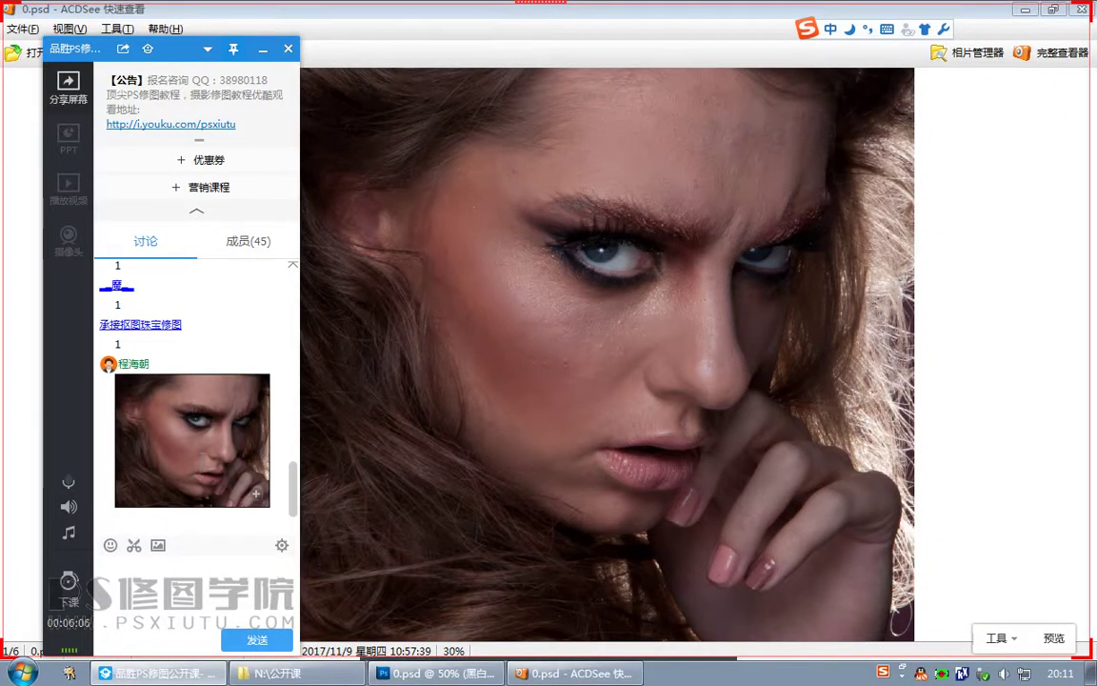
pyautogui.click(210, 462)
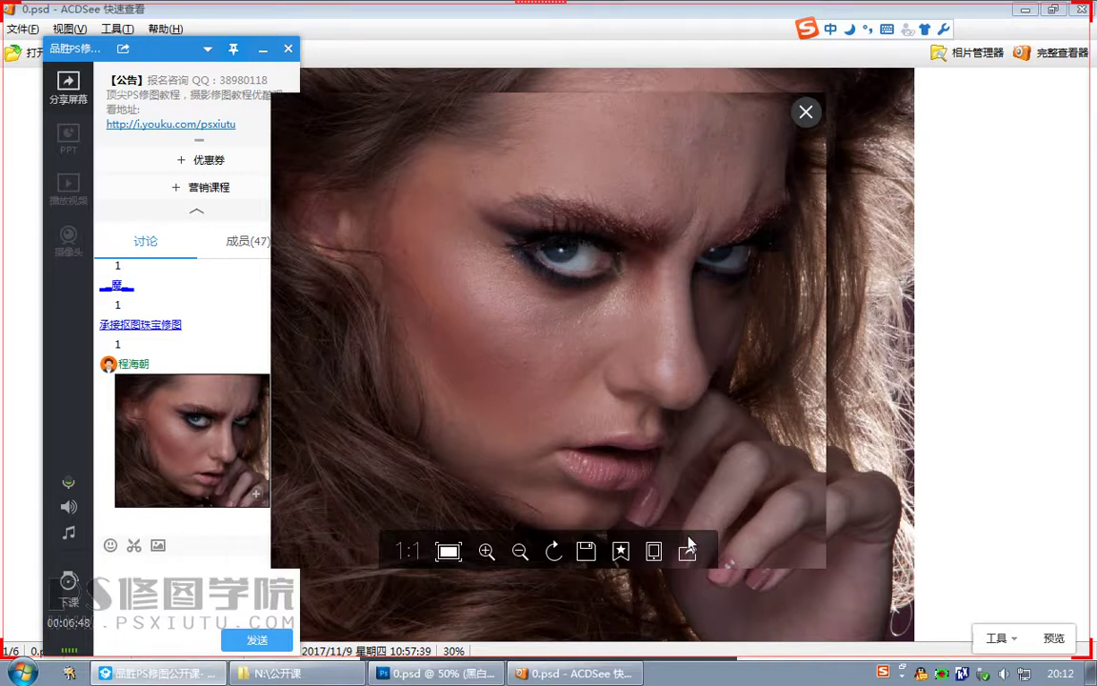
pyautogui.press('Escape')
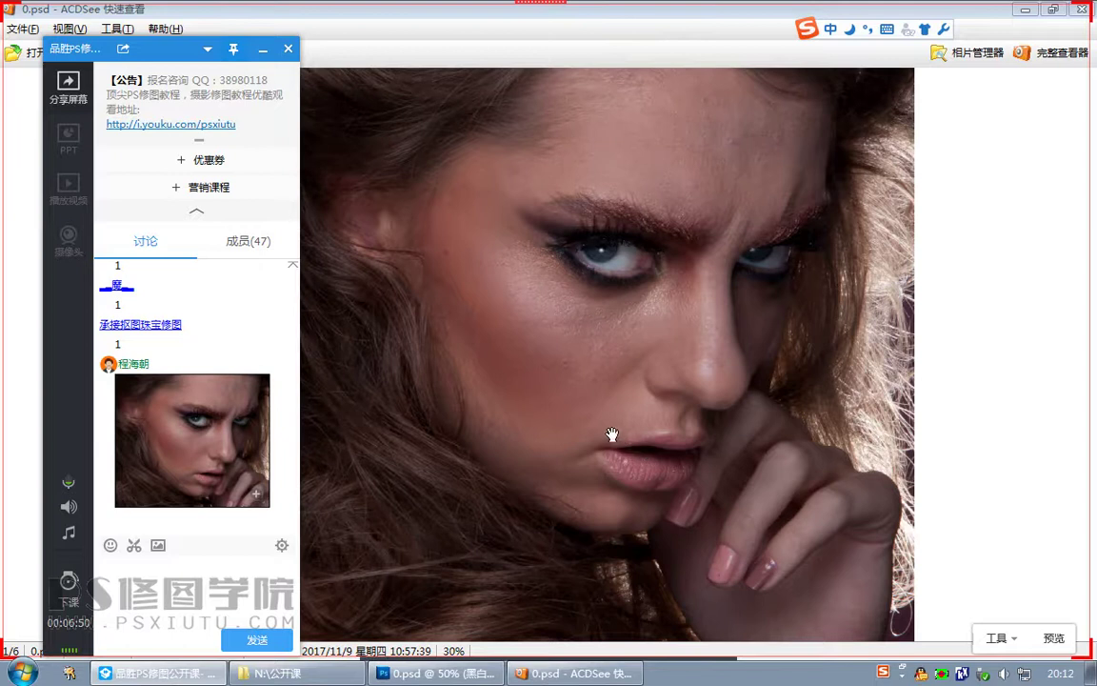
# Step: Advance the ACDSee viewer to 1.psd, and open and close the incoming QQ message
pyautogui.scroll(-1, 610, 438)
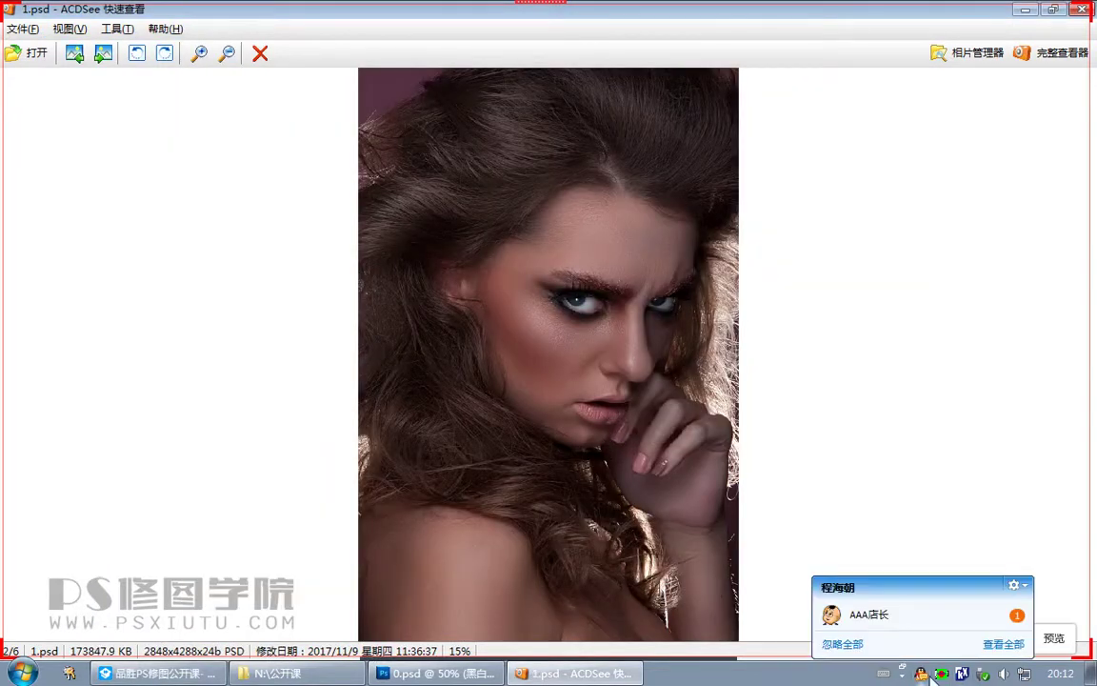
pyautogui.click(869, 625)
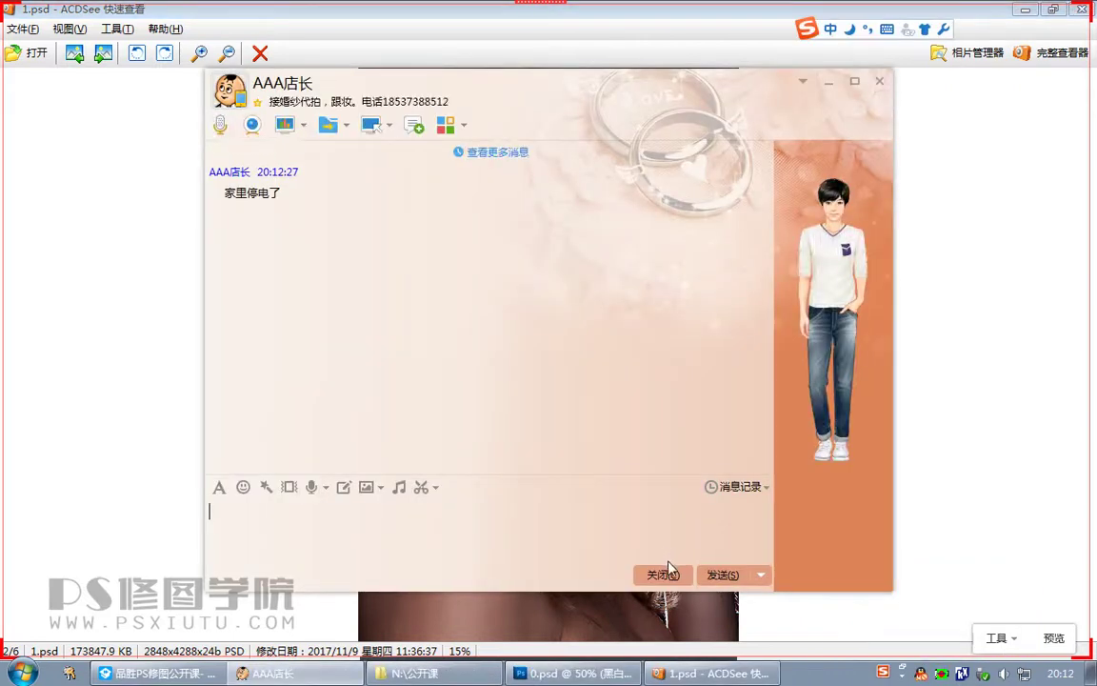
pyautogui.click(664, 573)
# Step: Capture a screenshot of the whole 1.psd portrait and send it to the class chat
pyautogui.hotkey('ctrl', 'alt', 'a')
pyautogui.moveTo(372, 87); pyautogui.dragTo(734, 630)
pyautogui.doubleClick(551, 530)
pyautogui.click(155, 671)
pyautogui.hotkey('ctrl', 'v')
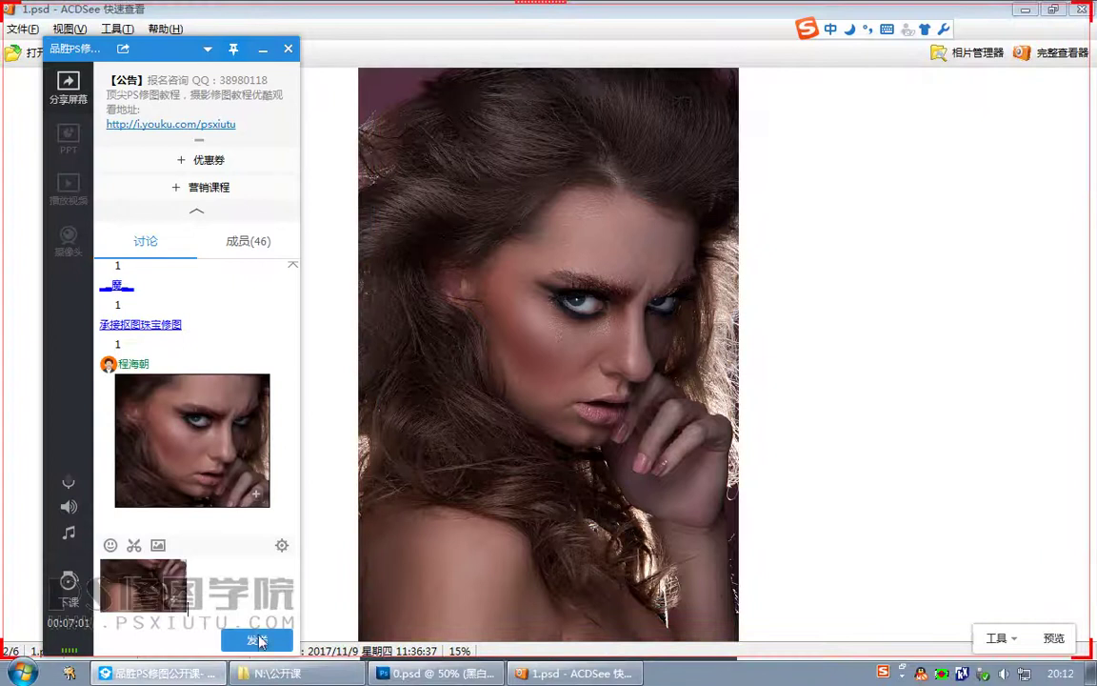
pyautogui.click(259, 637)
# Step: Capture the face of 1.psd at 30% zoom and send the screenshot to the class chat
pyautogui.click(439, 333)
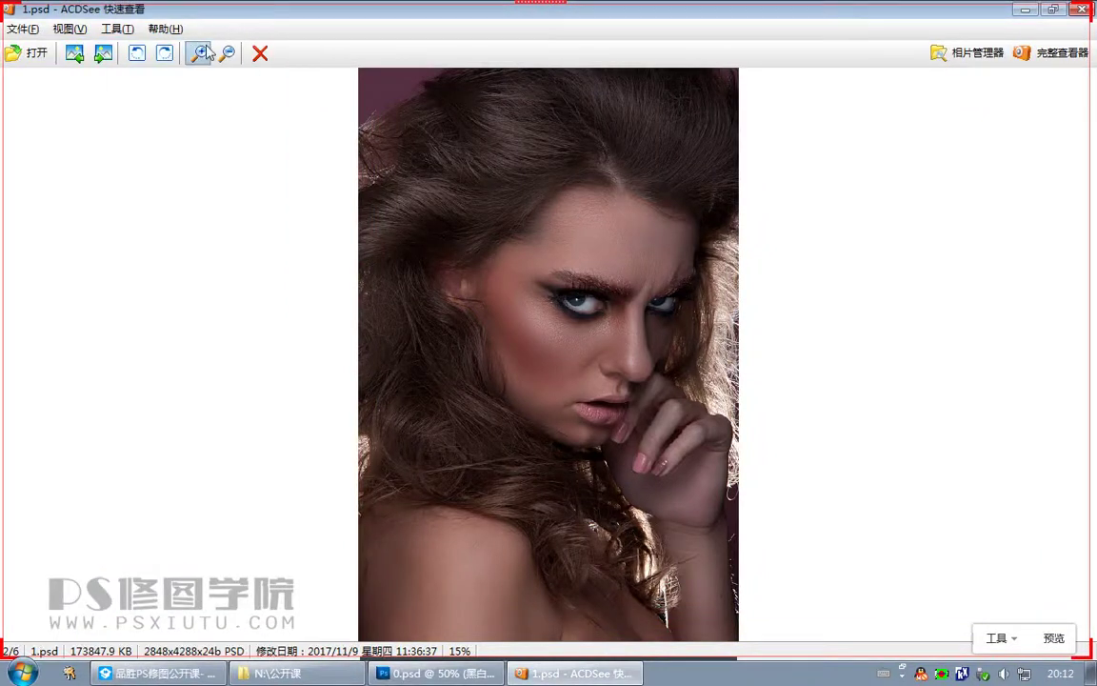
pyautogui.click(198, 52)
pyautogui.hotkey('ctrl', 'alt', 'a')
pyautogui.moveTo(296, 83); pyautogui.dragTo(862, 568)
pyautogui.doubleClick(556, 405)
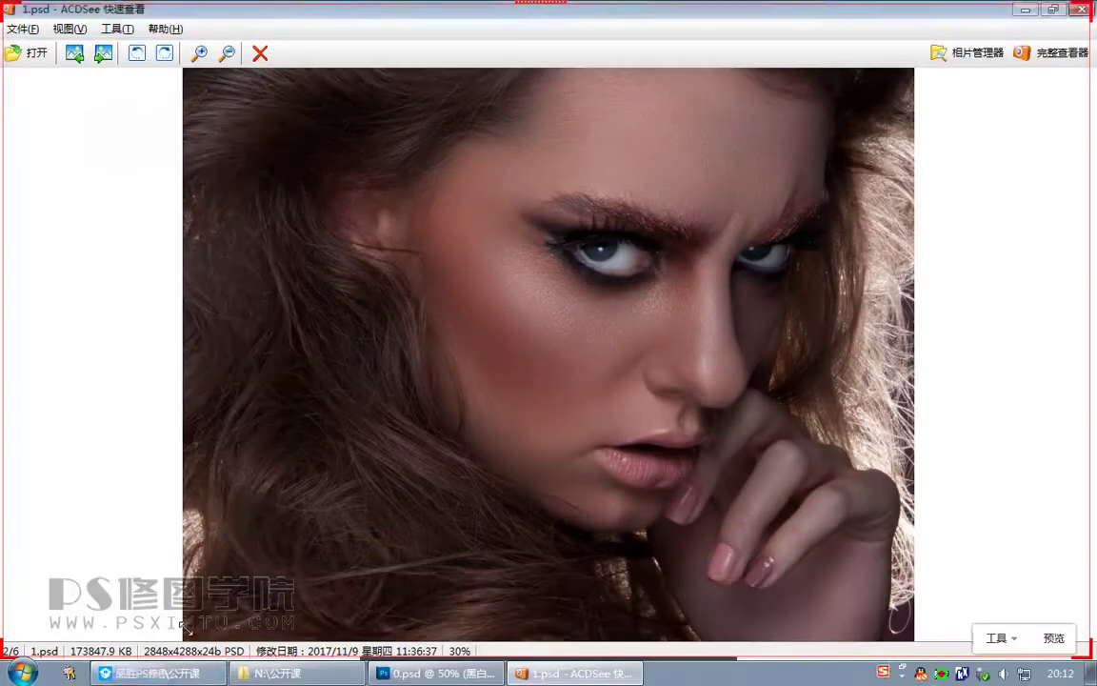
pyautogui.click(160, 672)
pyautogui.hotkey('ctrl', 'v')
pyautogui.click(255, 636)
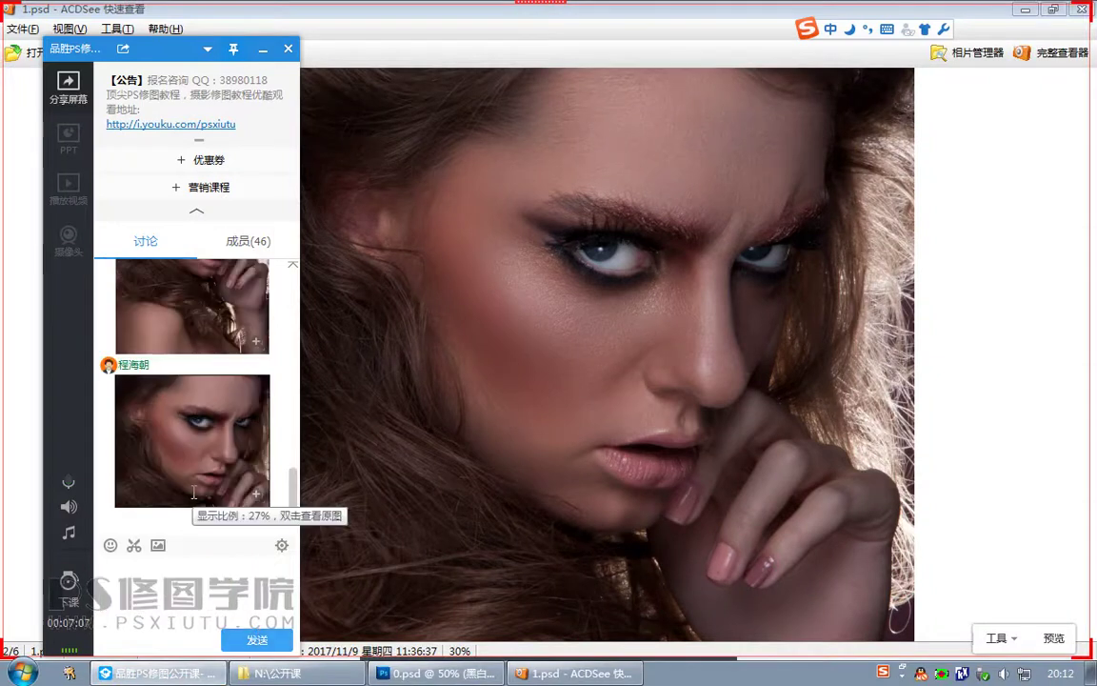
# Step: Compare the face screenshots of 0.psd and 1.psd in the class chat at enlarged size
pyautogui.doubleClick(194, 493)
pyautogui.doubleClick(369, 513)
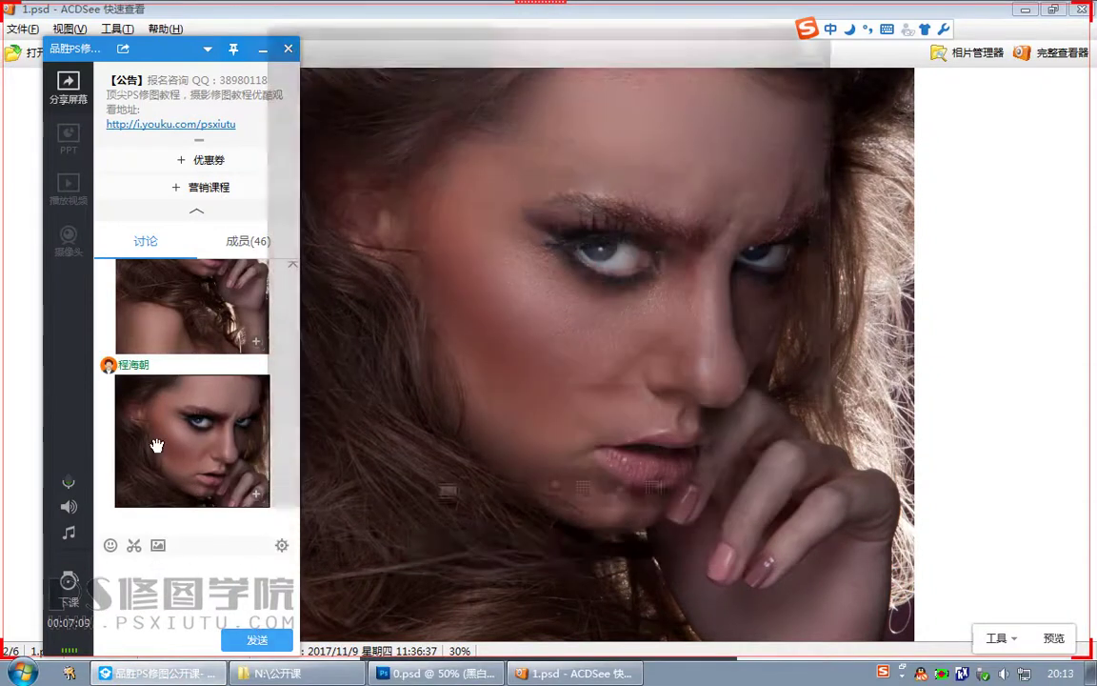
pyautogui.click(222, 421)
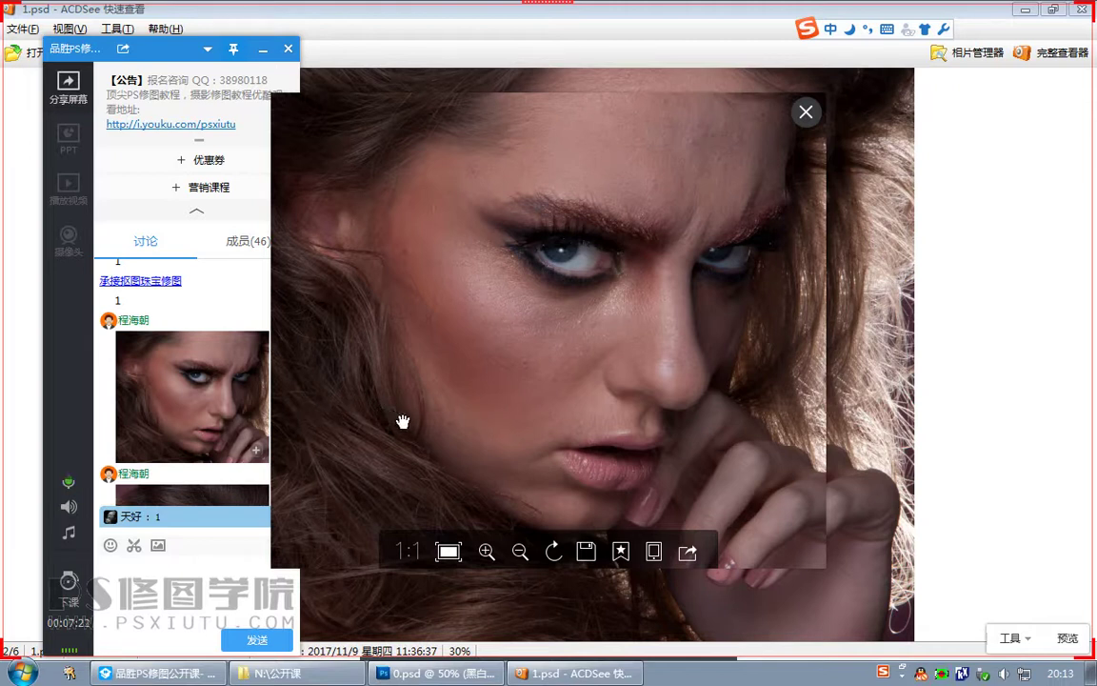
pyautogui.click(806, 111)
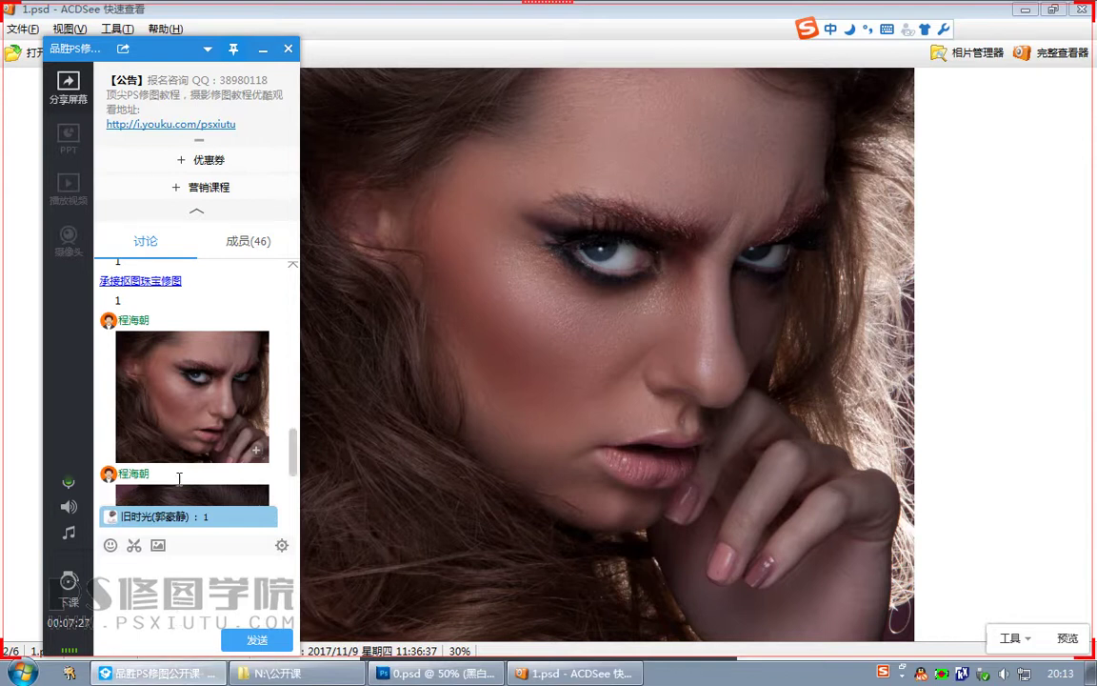
pyautogui.scroll(-2, 178, 478)
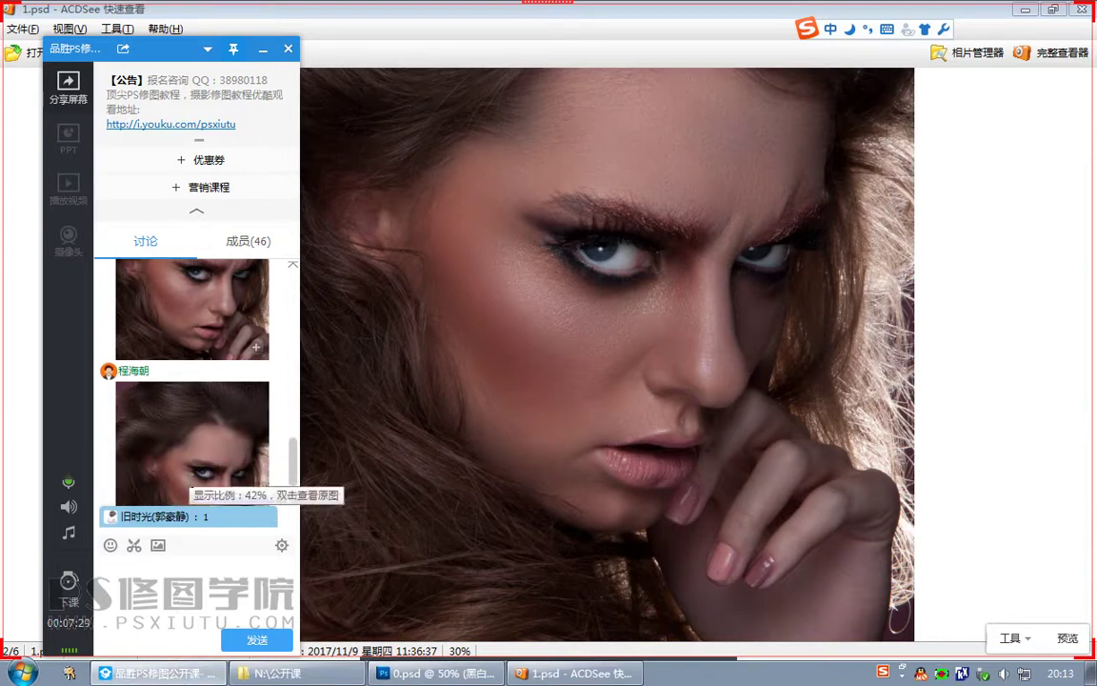
pyautogui.scroll(1, 181, 458)
# Step: Send the messages "修层次" and "调节" separately to the class chat
pyautogui.click(205, 583)
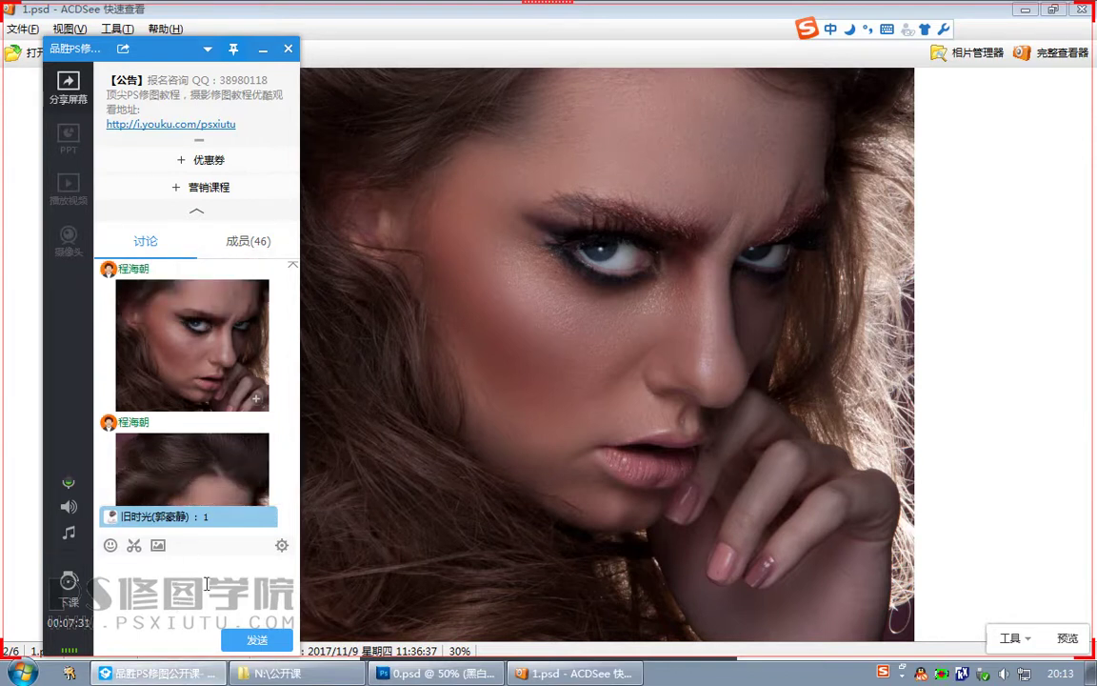
pyautogui.write('修层次')
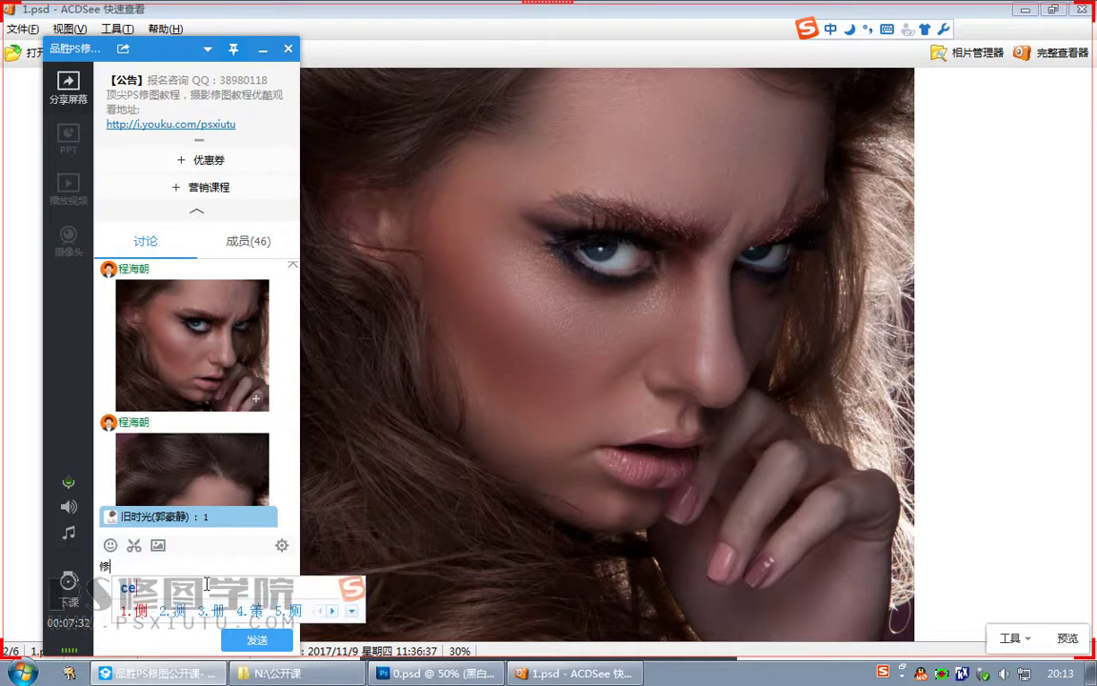
pyautogui.press('Return')
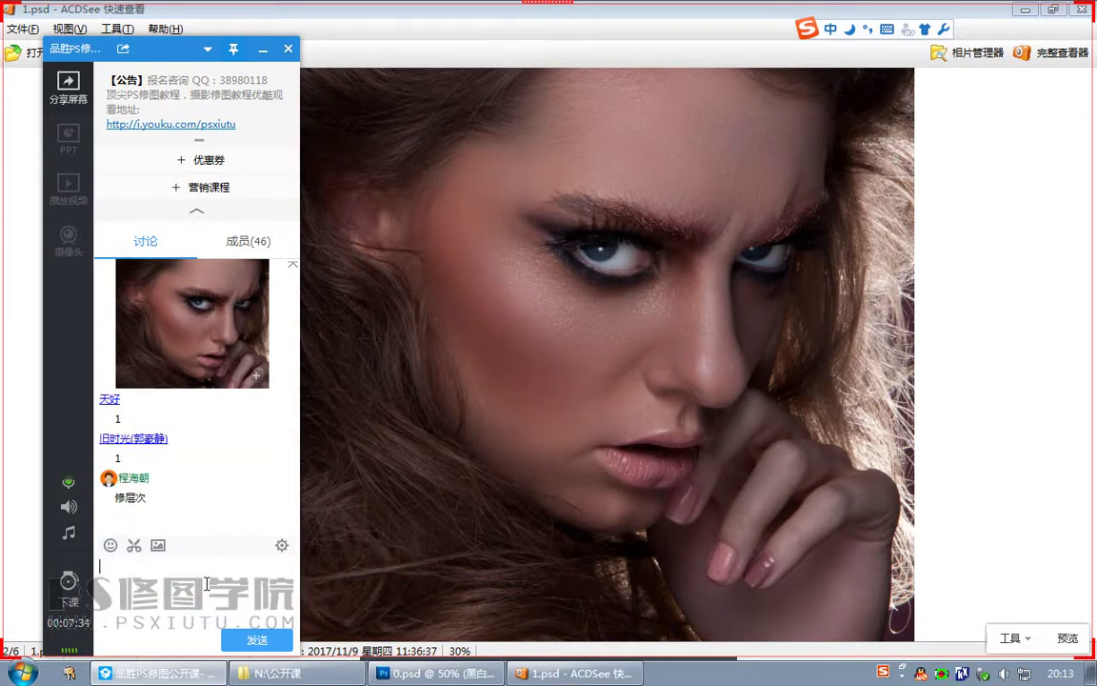
pyautogui.write('调节')
pyautogui.press('Return')
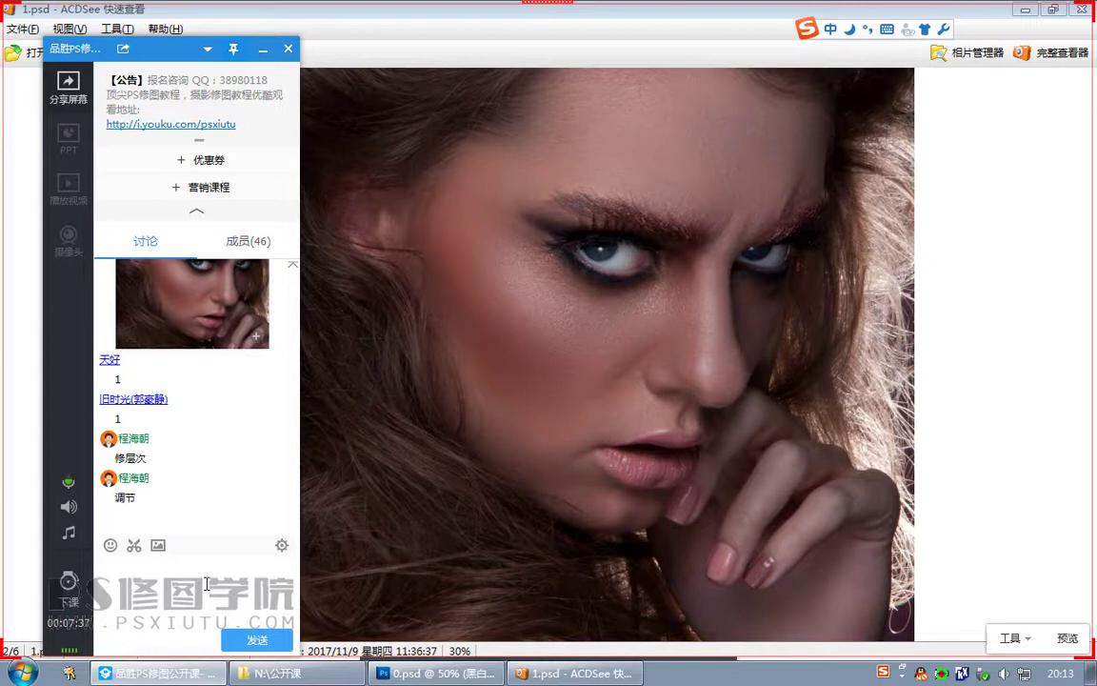
# Step: Send the messages "补色" and "渲染" separately to the class chat
pyautogui.write('buse')
pyautogui.press('space')
pyautogui.press('Return')
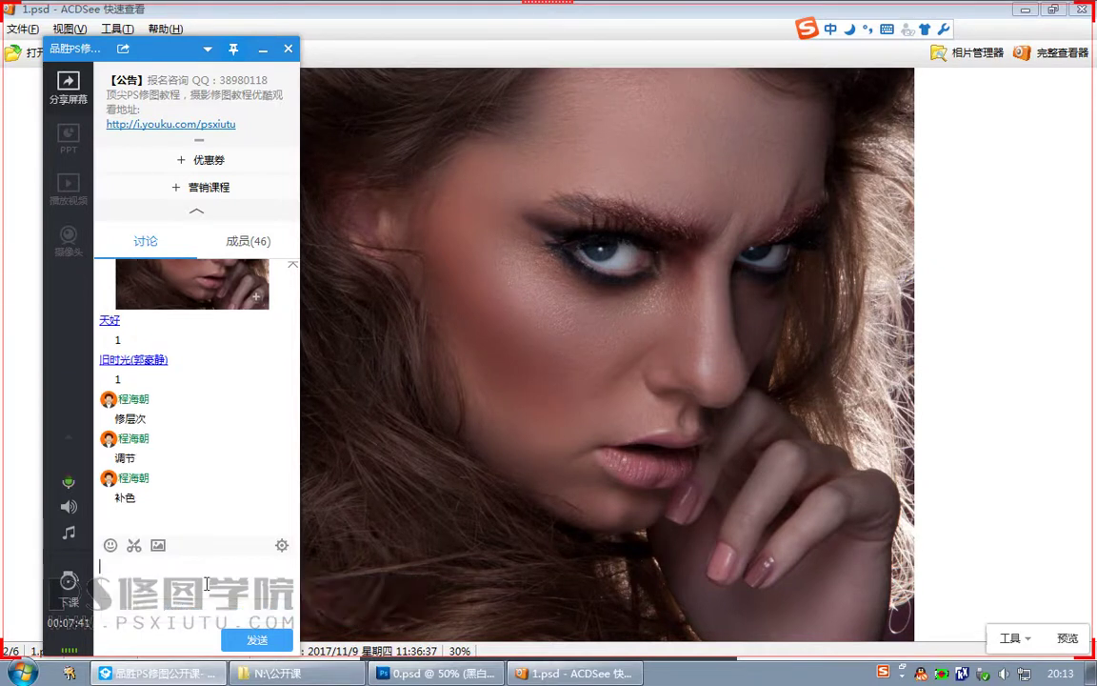
pyautogui.write('ruanx')
pyautogui.press('BackSpace')
pyautogui.press('BackSpace')
pyautogui.press('BackSpace')
pyautogui.press('BackSpace')
pyautogui.press('BackSpace')
pyautogui.write('xuanran')
pyautogui.press('space')
pyautogui.press('Return')
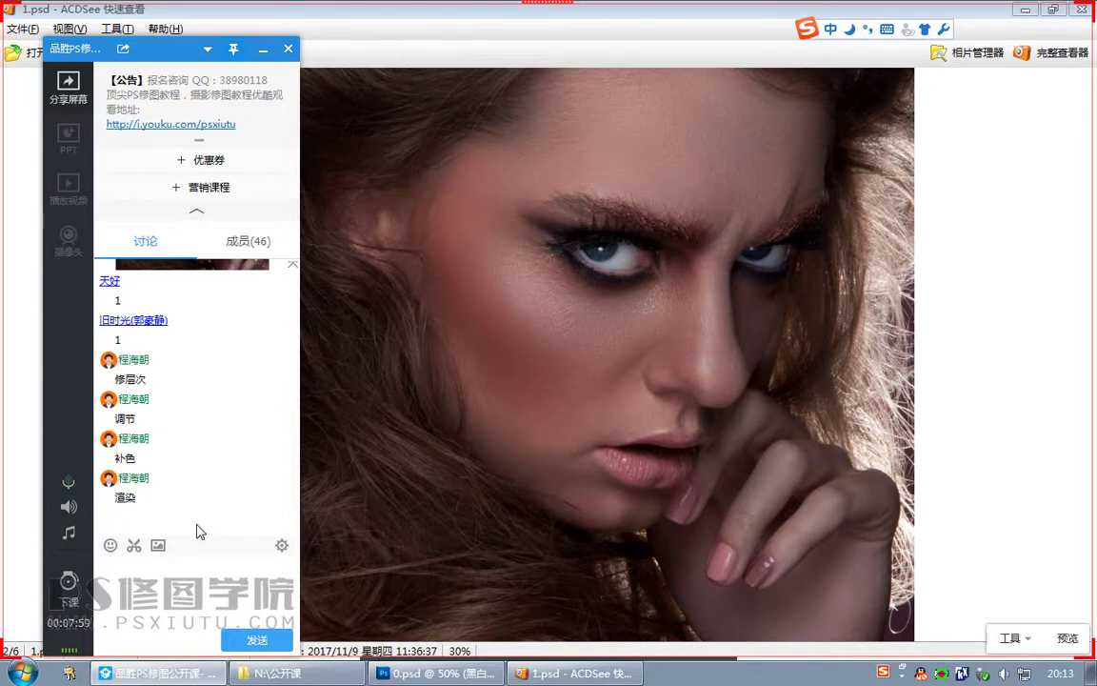
# Step: Return to the ACDSee viewer and advance to 2.psd
pyautogui.click(560, 438)
pyautogui.scroll(-1, 560, 444)
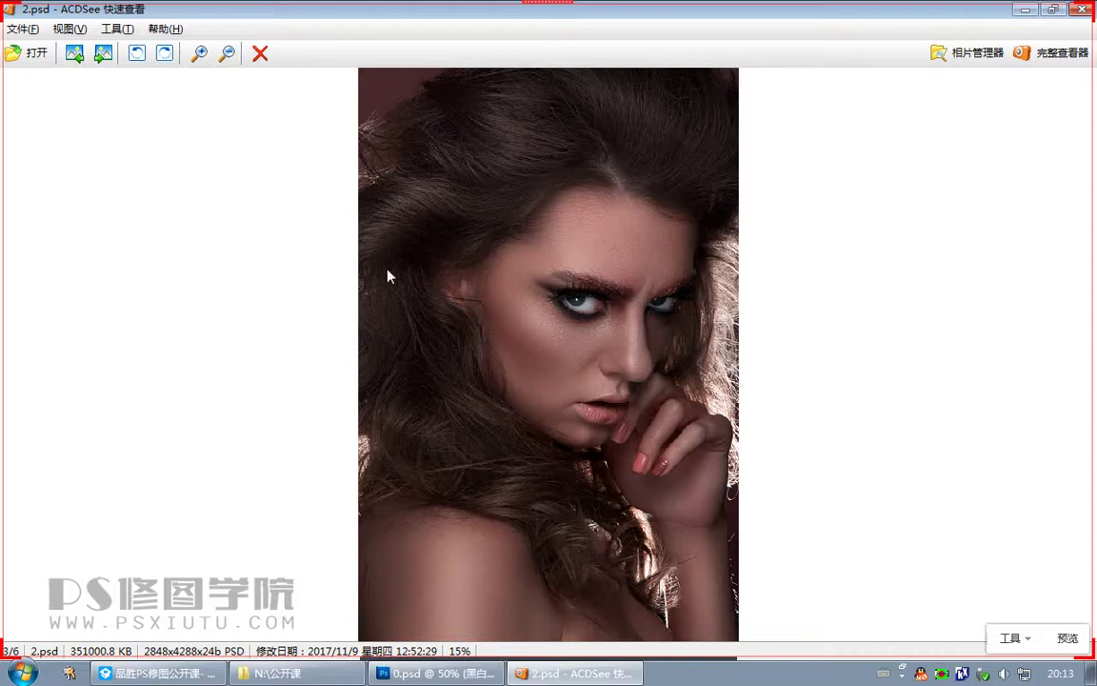
# Step: Go back to 1.psd, capture the model's forehead and eyes, and send the screenshot to the class chat
pyautogui.scroll(1, 398, 290)
pyautogui.hotkey('ctrl', 'alt', 'a')
pyautogui.moveTo(499, 172); pyautogui.dragTo(722, 316)
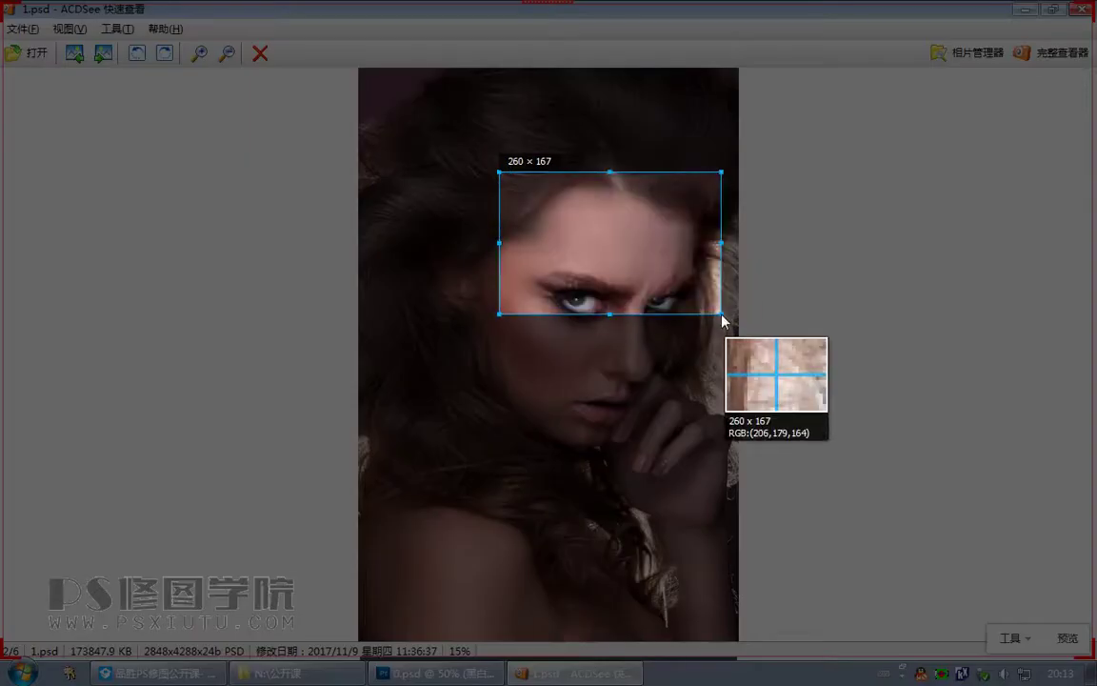
pyautogui.doubleClick(672, 284)
pyautogui.click(199, 677)
pyautogui.hotkey('ctrl', 'v')
pyautogui.click(256, 639)
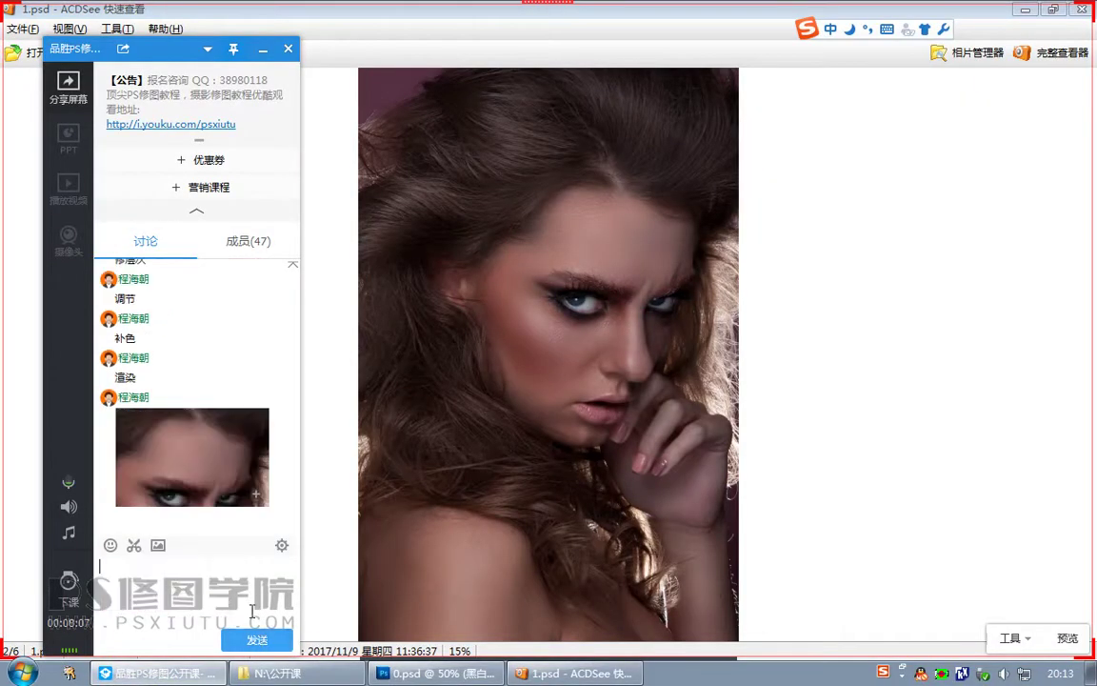
# Step: Advance to 2.psd in ACDSee, capture its forehead and eyes, and send the screenshot to the class chat
pyautogui.click(507, 471)
pyautogui.scroll(-1, 334, 198)
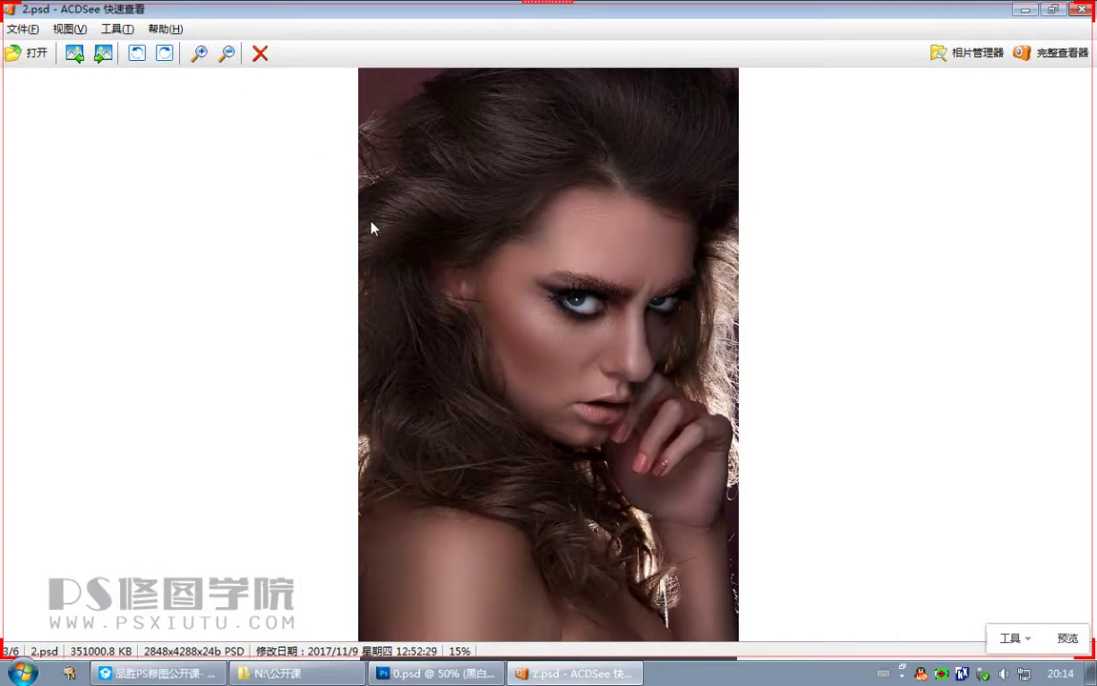
pyautogui.hotkey('ctrl', 'alt', 'a')
pyautogui.moveTo(511, 184); pyautogui.dragTo(721, 340)
pyautogui.doubleClick(591, 304)
pyautogui.click(157, 673)
pyautogui.hotkey('ctrl', 'v')
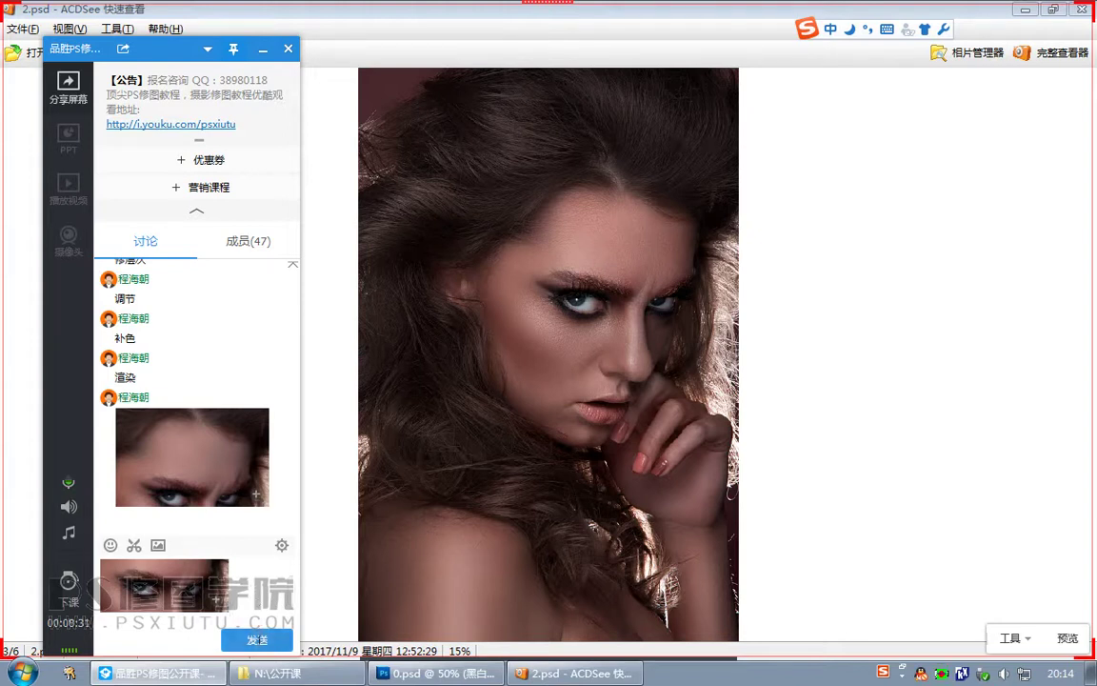
pyautogui.press('Return')
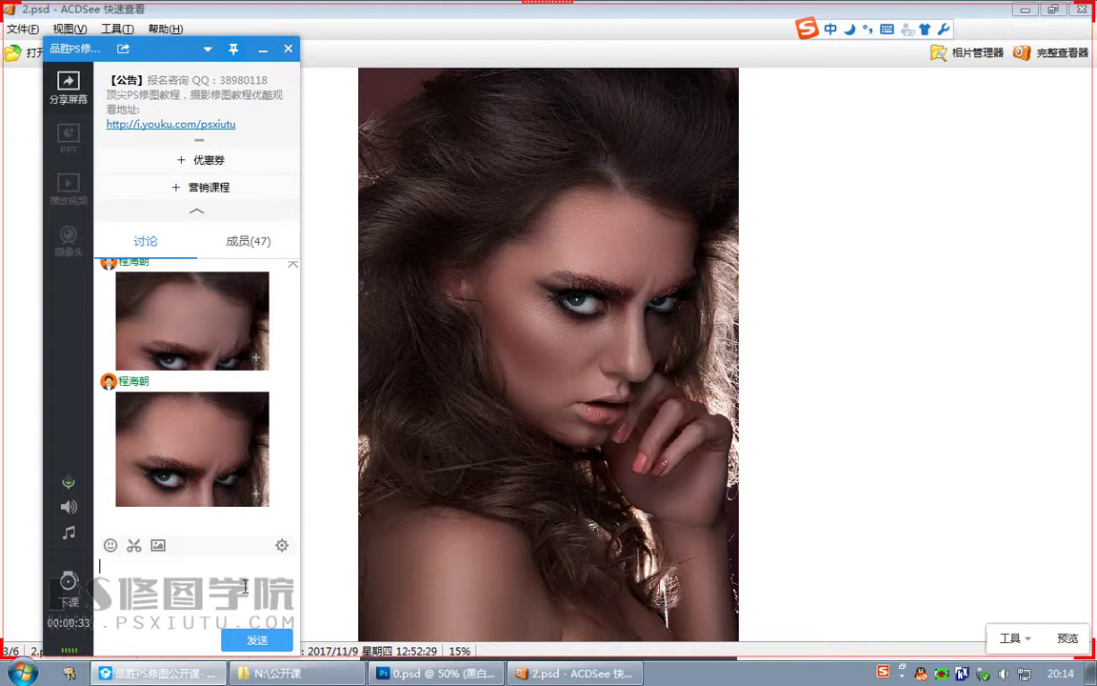
# Step: Compare the forehead screenshots of 1.psd and 2.psd in the class chat at enlarged size
pyautogui.click(224, 476)
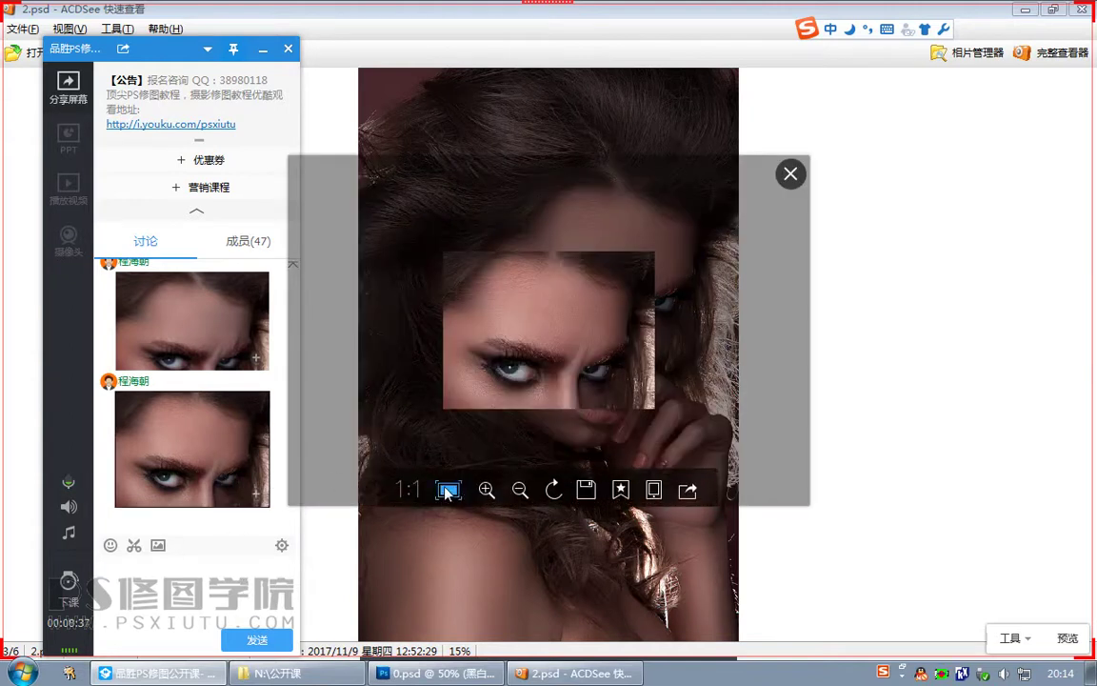
pyautogui.click(373, 369)
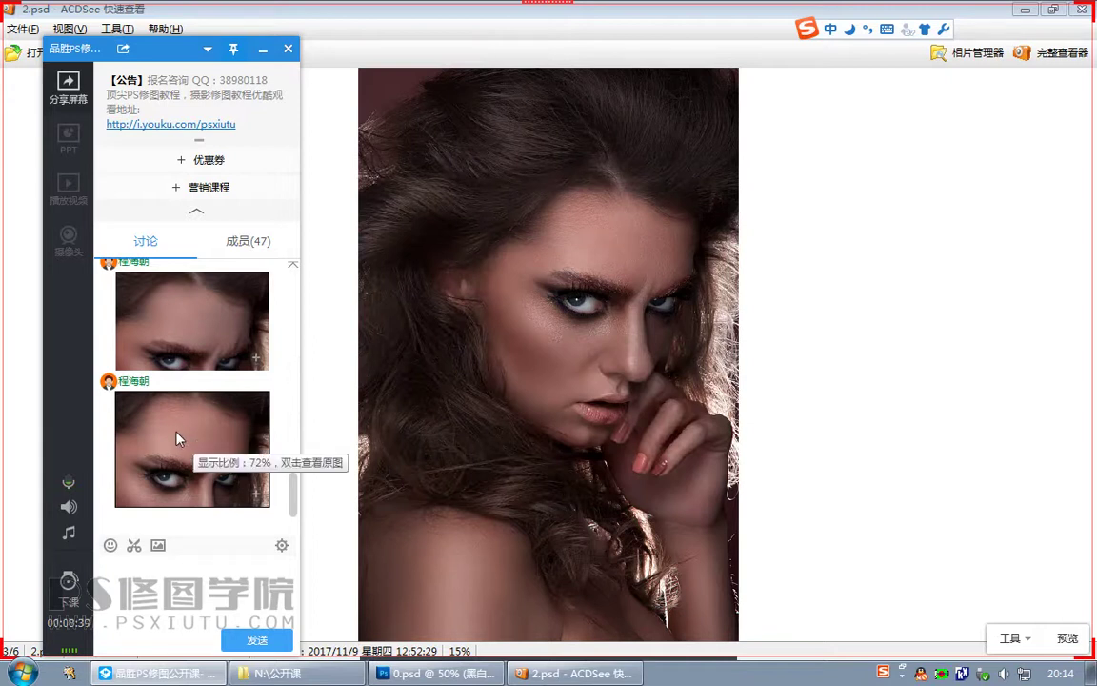
pyautogui.click(238, 579)
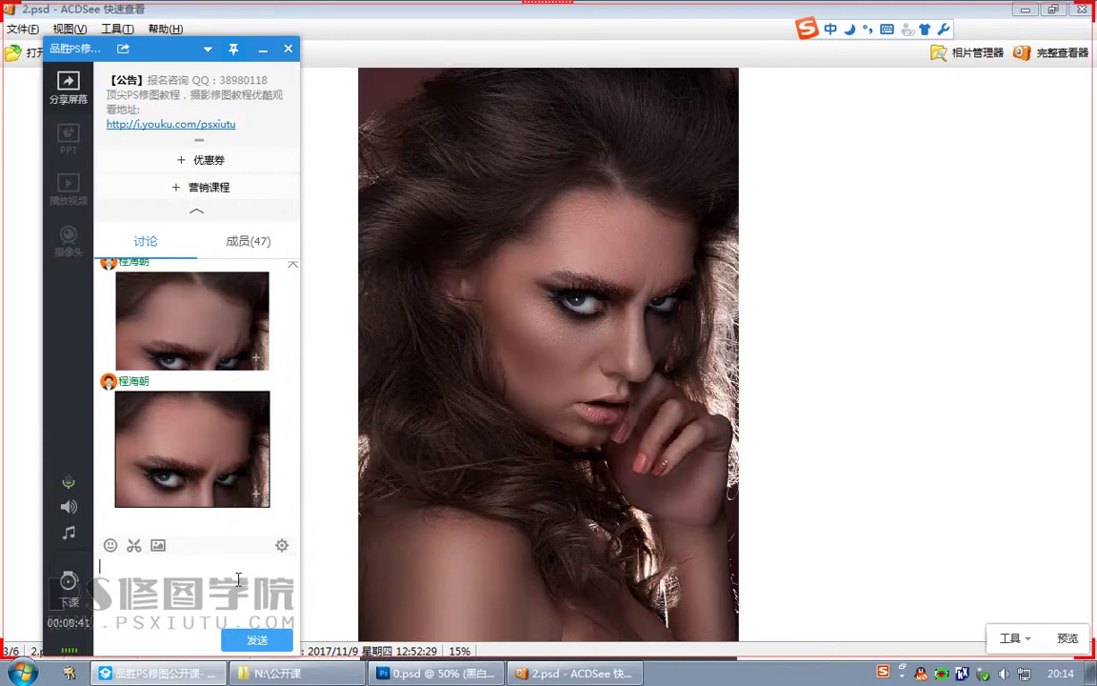
pyautogui.click(215, 367)
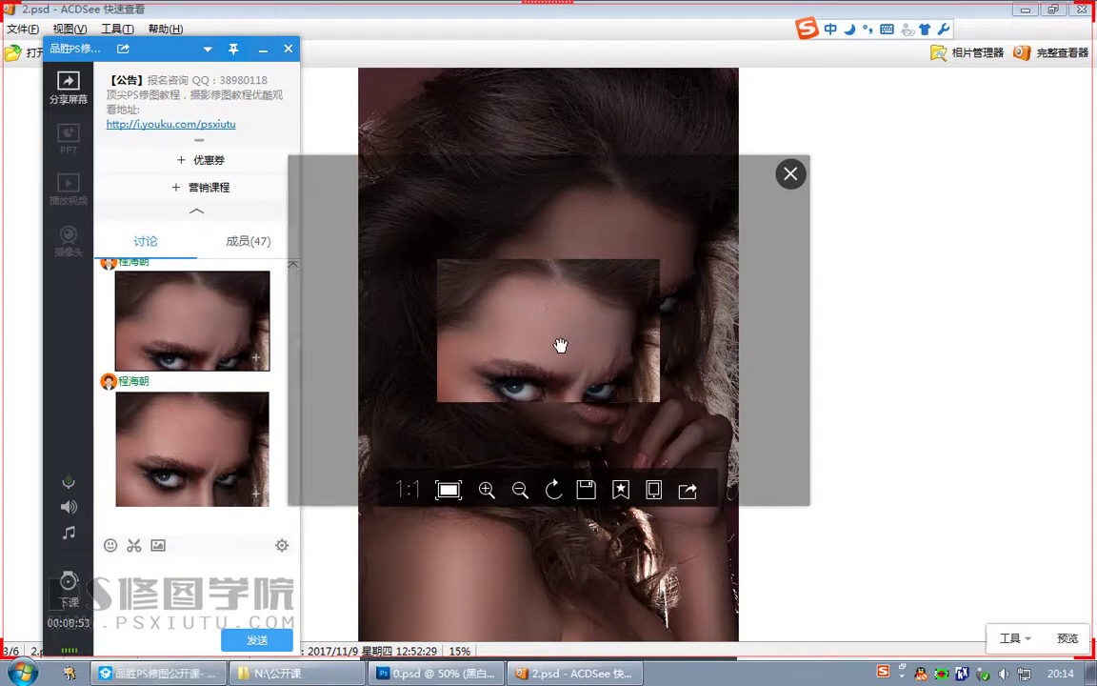
pyautogui.click(422, 342)
pyautogui.doubleClick(211, 404)
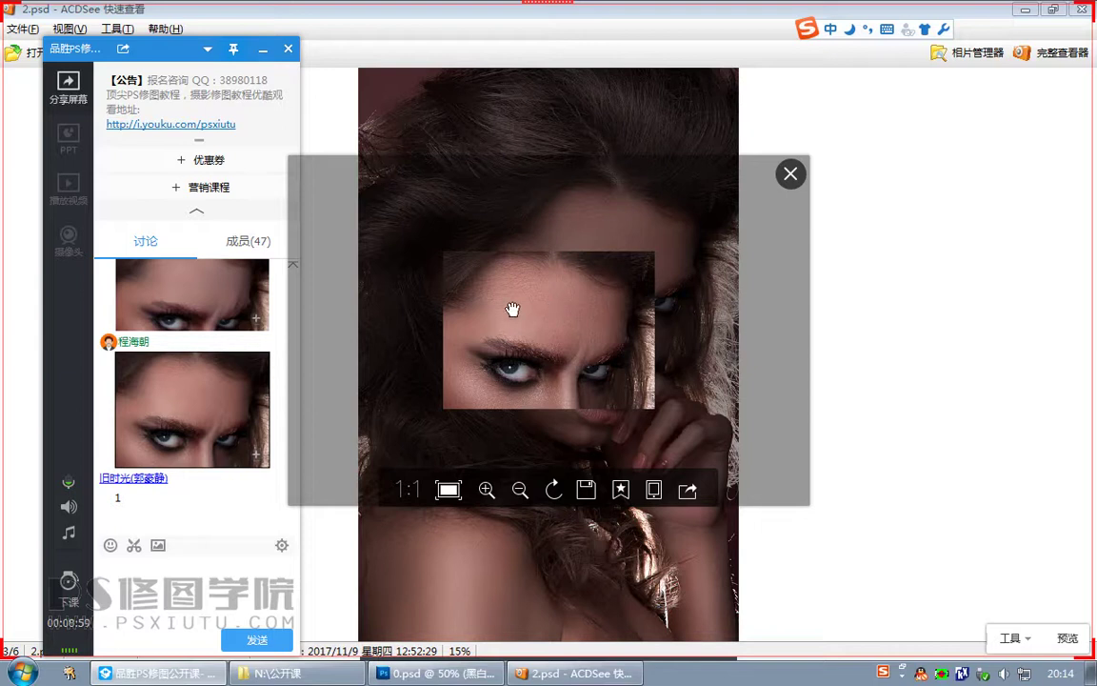
pyautogui.click(580, 343)
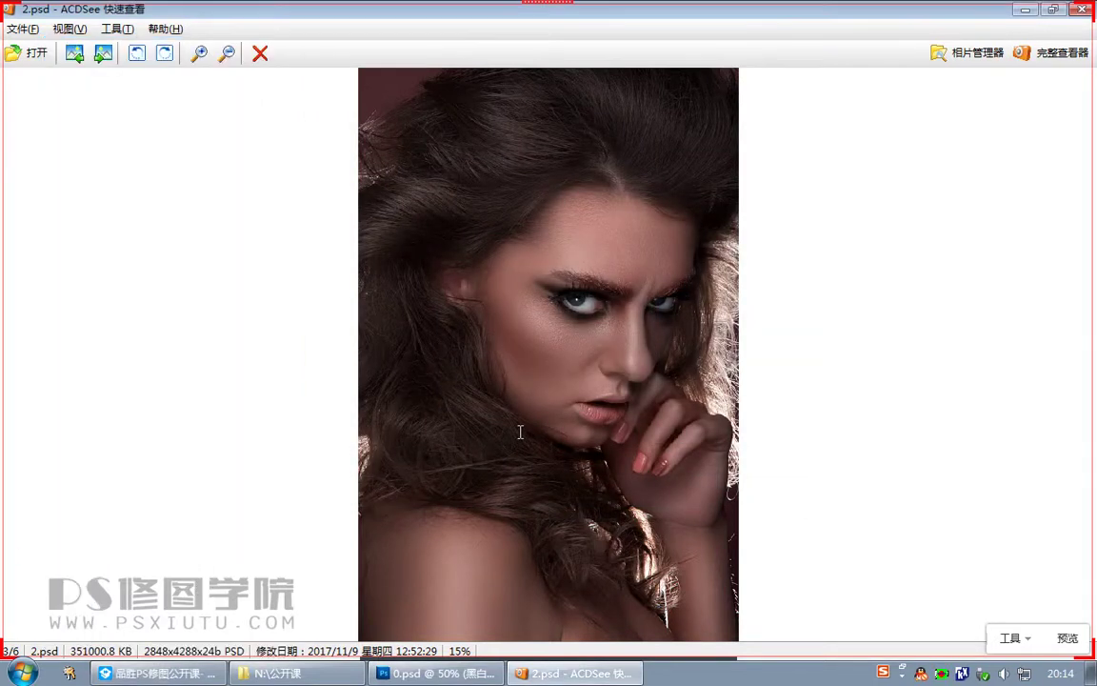
# Step: Advance to 3.psd, capture the portrait's face, hair and hand, and send the screenshot to the class chat
pyautogui.scroll(-1, 522, 443)
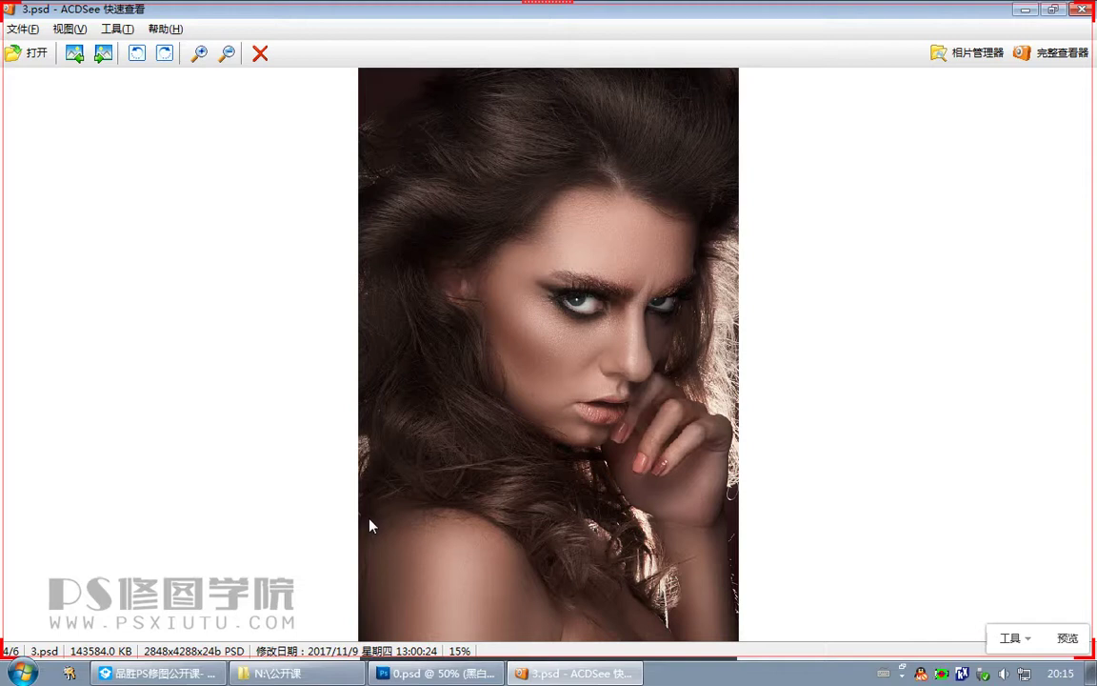
pyautogui.hotkey('ctrl', 'alt', 'a')
pyautogui.moveTo(407, 127); pyautogui.dragTo(729, 533)
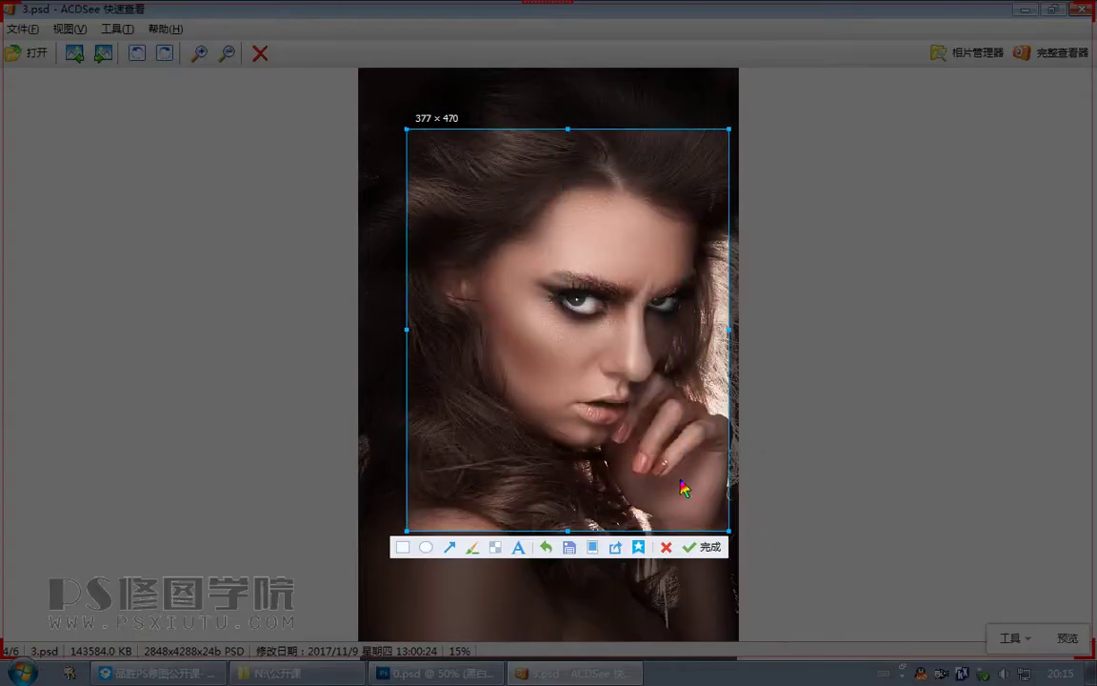
pyautogui.doubleClick(633, 437)
pyautogui.click(207, 669)
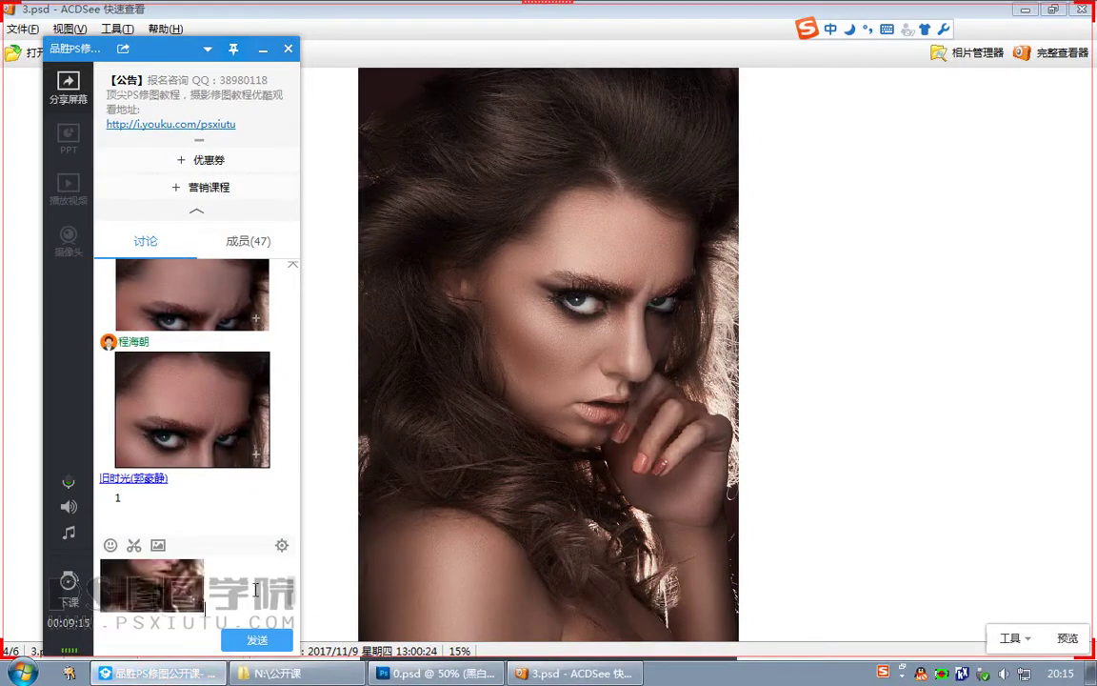
pyautogui.press('Return')
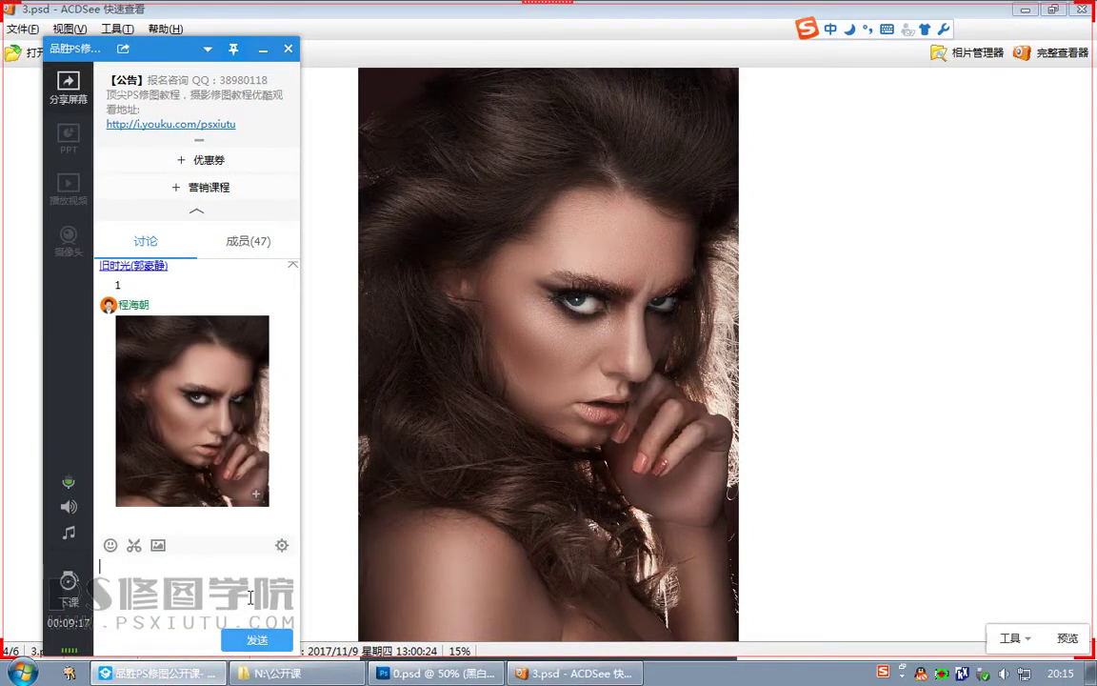
# Step: Examine the 3.psd portrait screenshot in the class chat at enlarged size
pyautogui.click(191, 410)
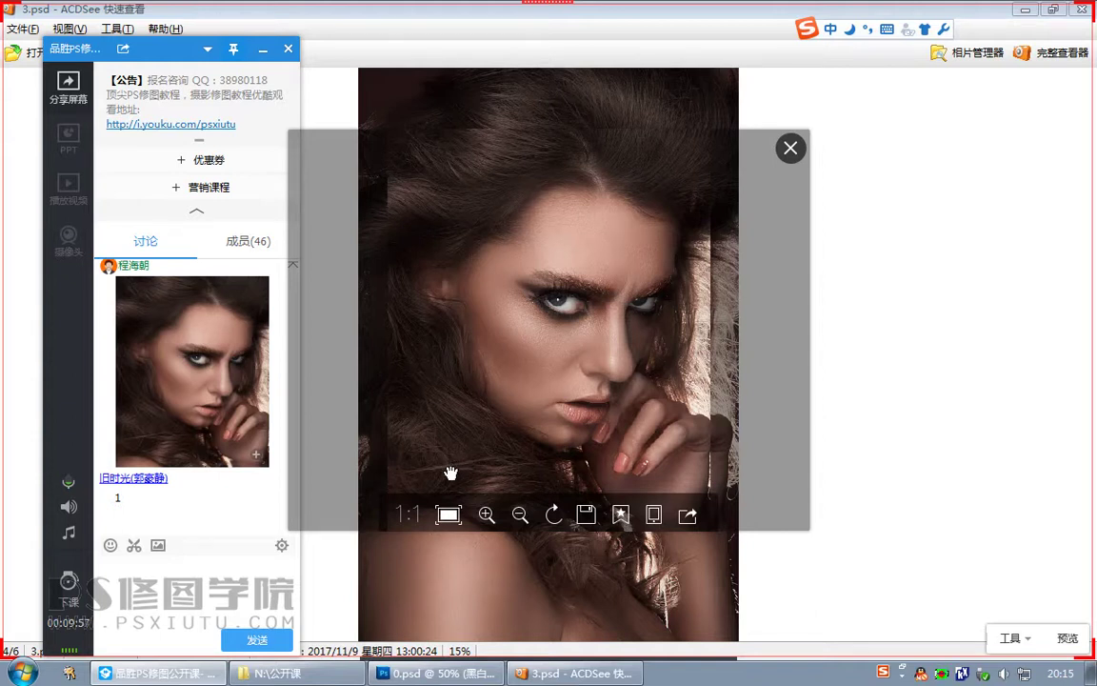
pyautogui.doubleClick(451, 473)
pyautogui.click(552, 448)
# Step: Close the ACDSee viewer, select DSC_2626.nef in the 公开课 folder and bring up the class chat
pyautogui.scroll(-2, 555, 448)
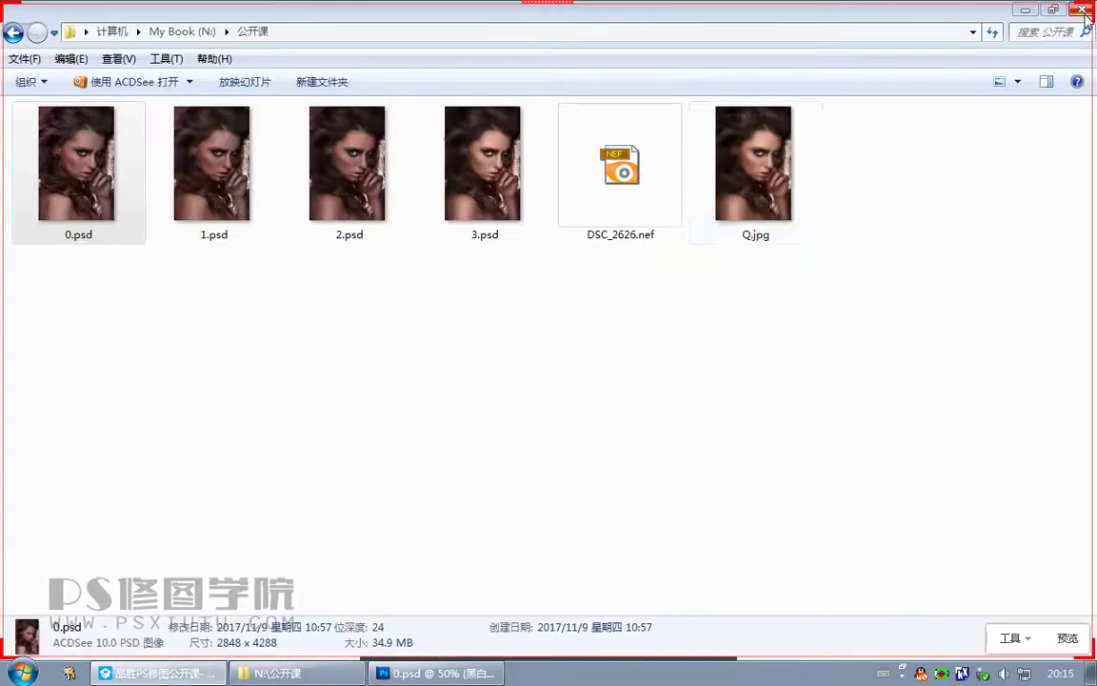
pyautogui.press('Escape')
pyautogui.click(624, 205)
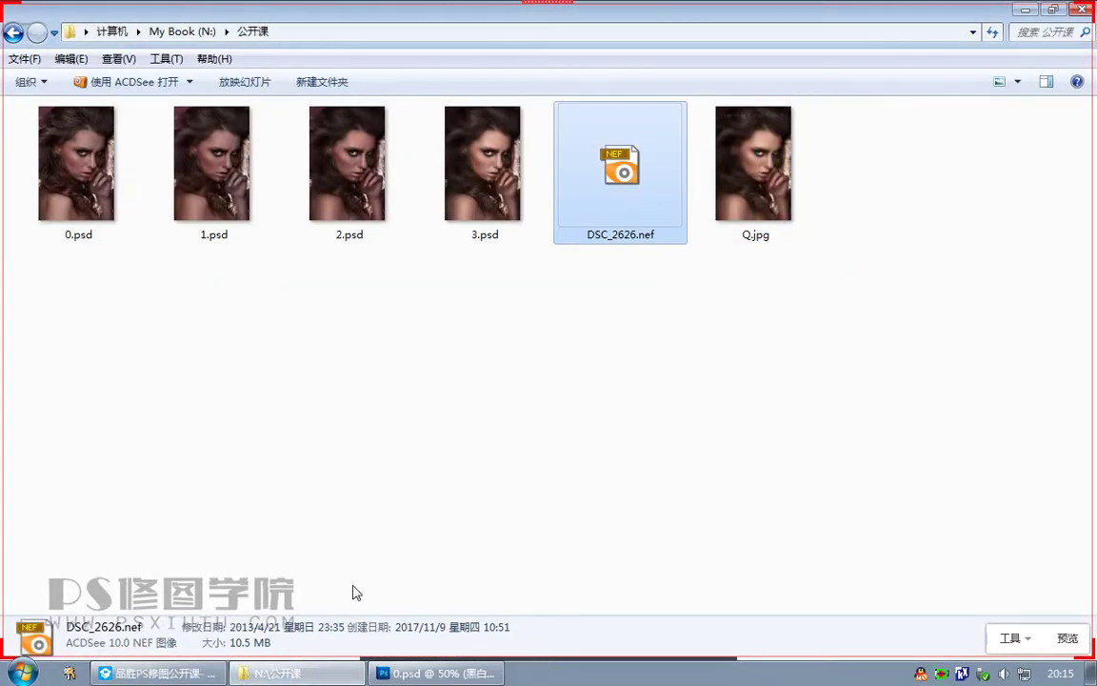
pyautogui.click(182, 678)
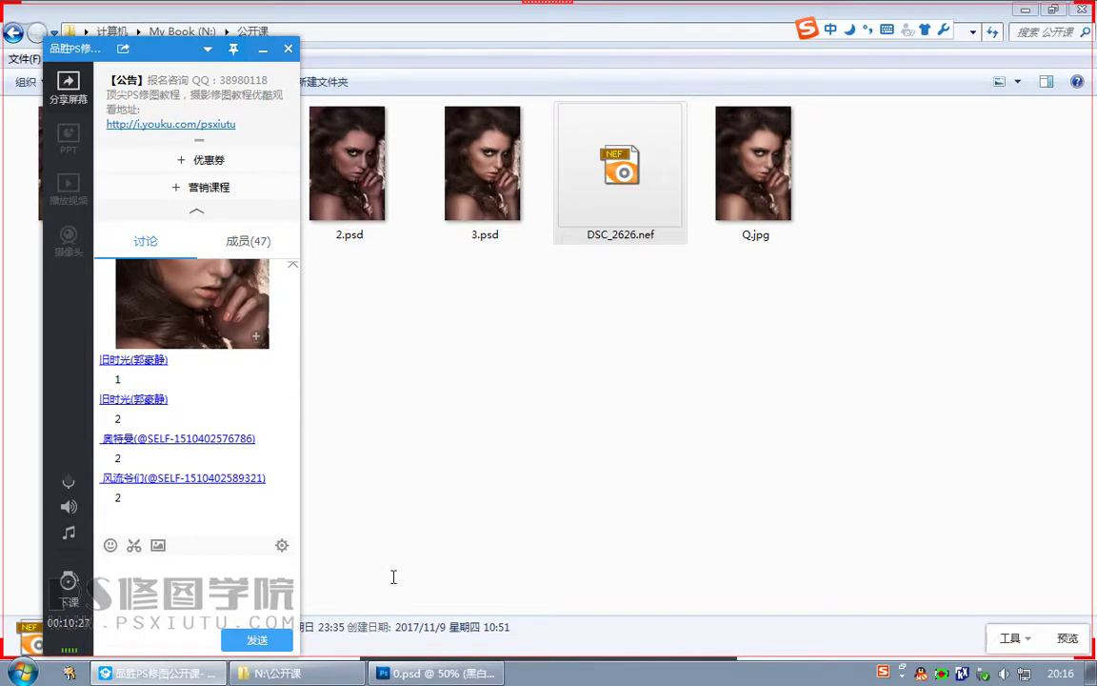
pyautogui.click(514, 463)
pyautogui.moveTo(617, 191); pyautogui.dragTo(484, 400)
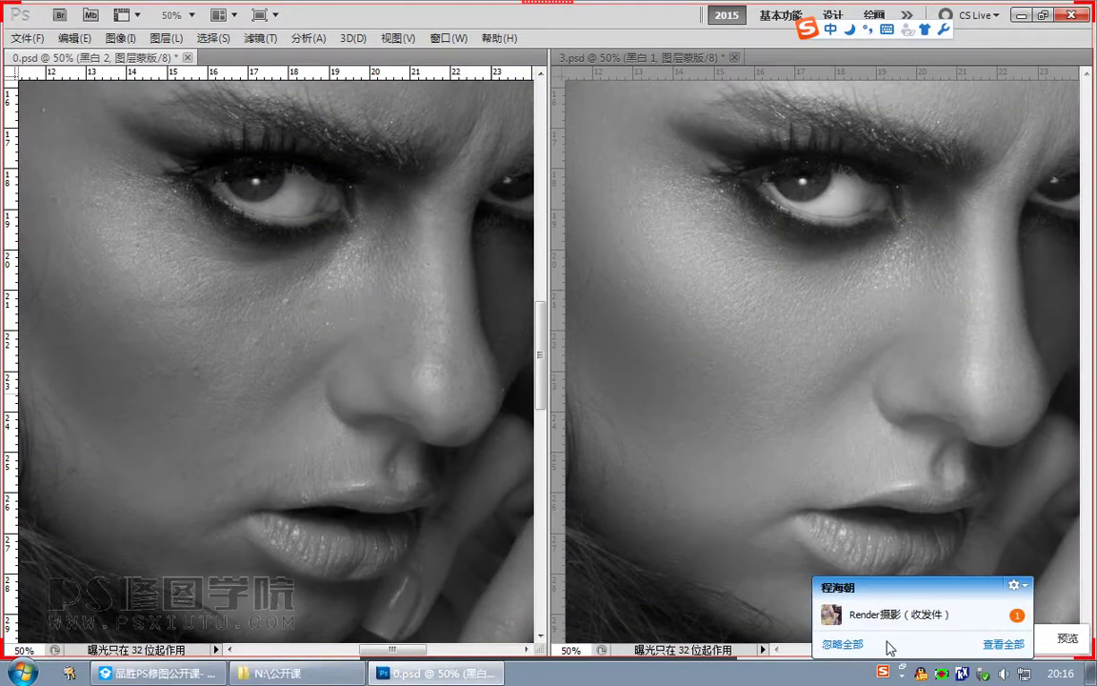
pyautogui.click(866, 624)
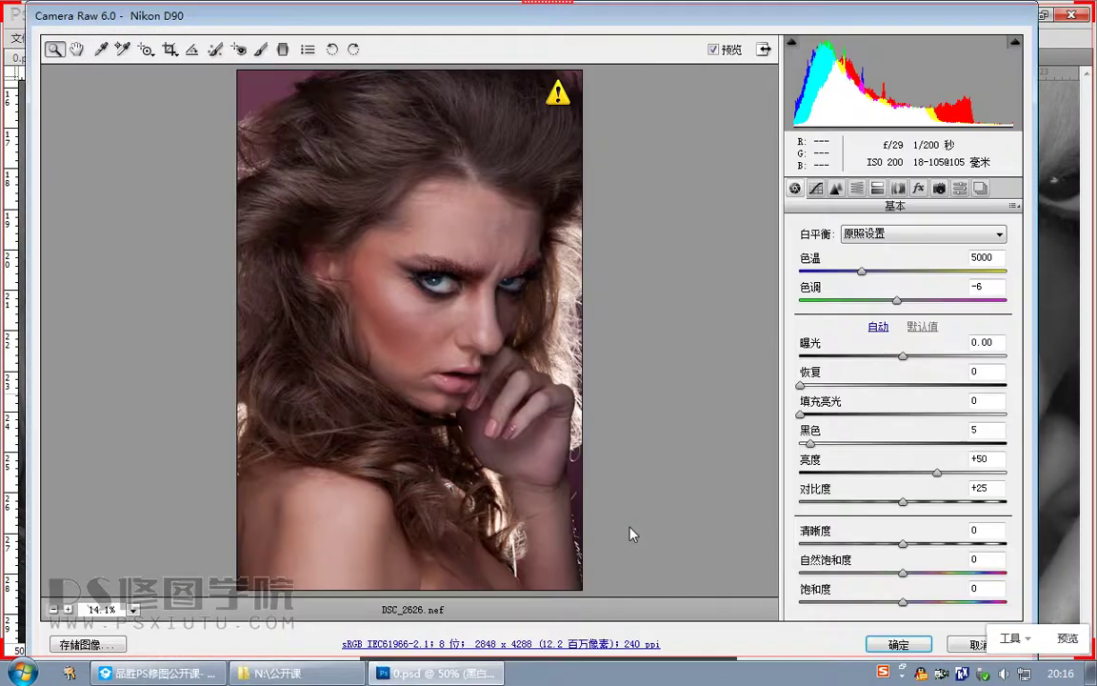
pyautogui.click(598, 488)
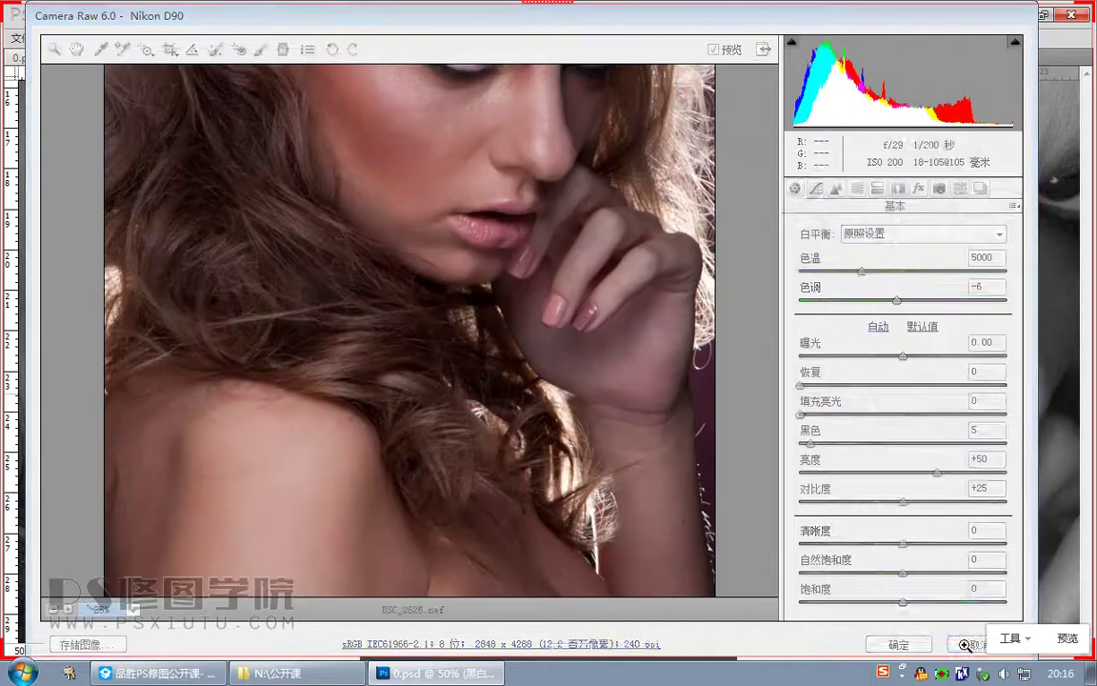
pyautogui.click(967, 644)
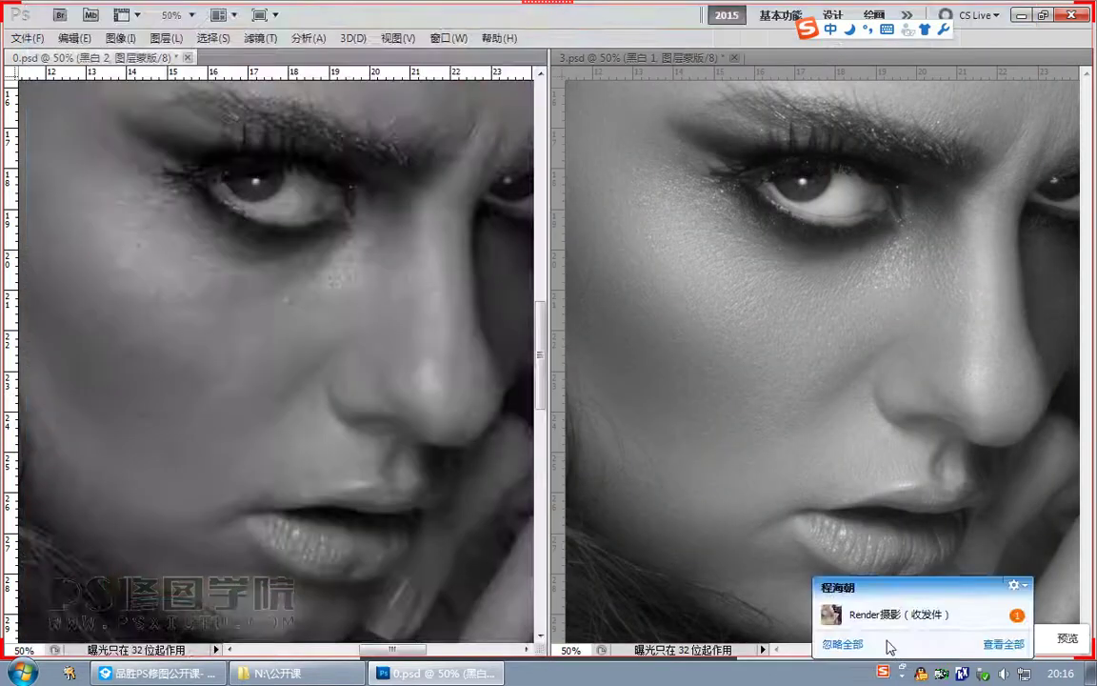
# Step: Close the open documents 0.psd and 3.psd in Photoshop
pyautogui.click(188, 57)
pyautogui.click(535, 267)
pyautogui.click(189, 58)
pyautogui.click(564, 266)
# Step: Open DSC_2626.nef from the 公开课 folder in Photoshop's Camera Raw
pyautogui.click(295, 674)
pyautogui.moveTo(667, 177); pyautogui.dragTo(408, 664)
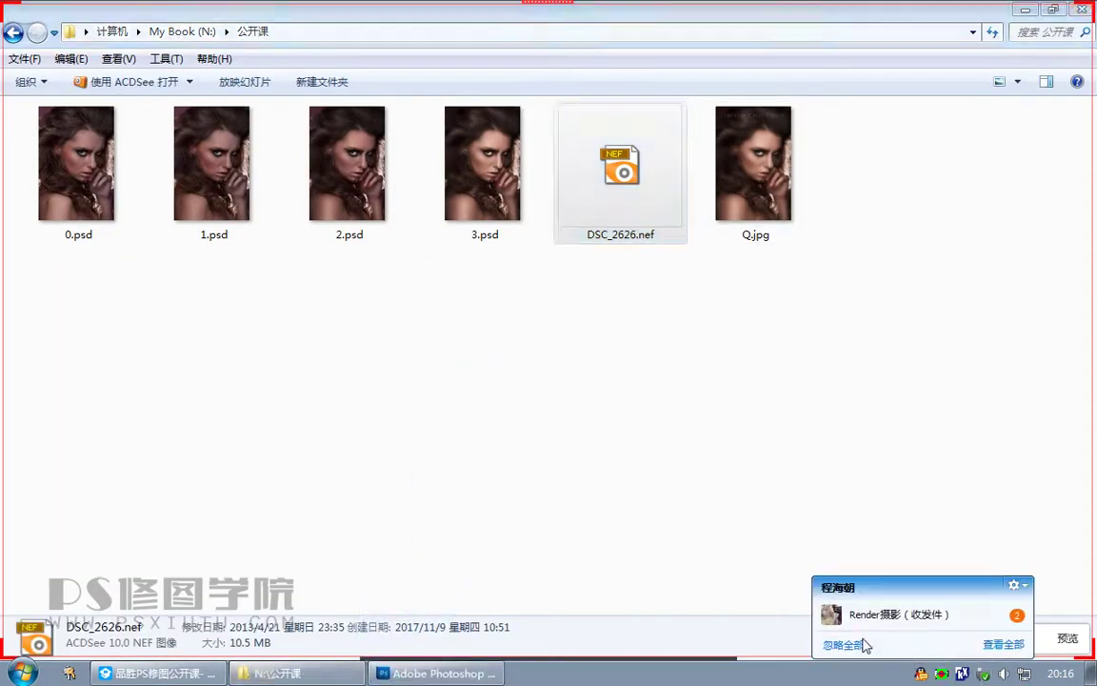
pyautogui.moveTo(620, 167); pyautogui.dragTo(429, 515)
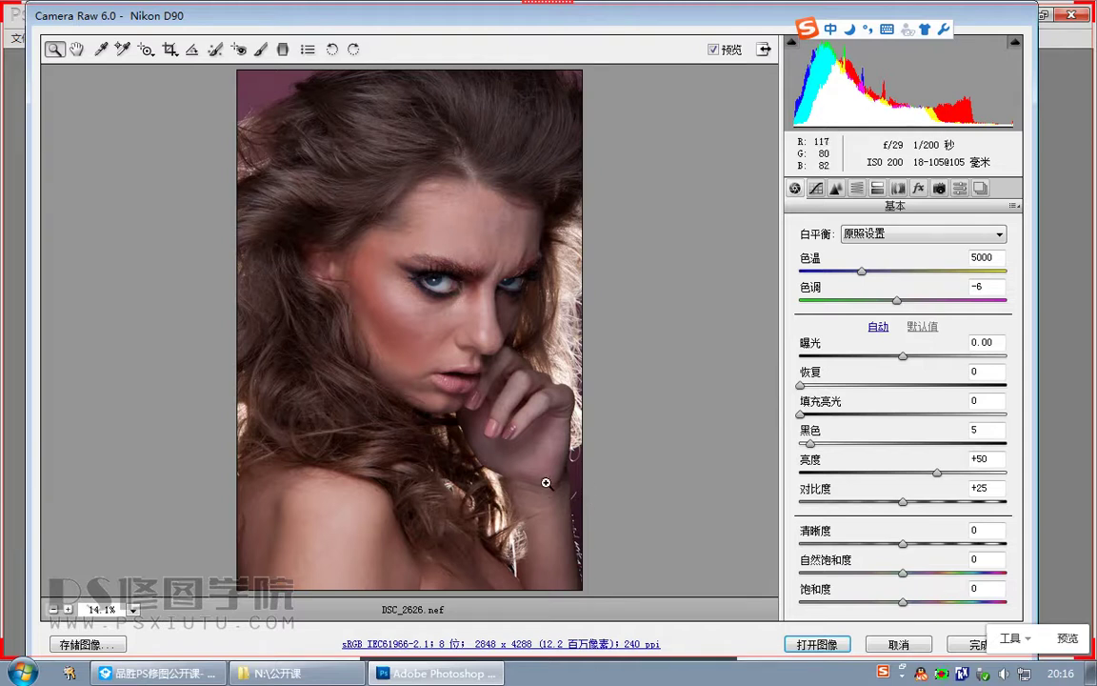
# Step: Capture the DSC_2626.nef file icon in the 公开课 folder and send the screenshot to the class chat
pyautogui.click(286, 674)
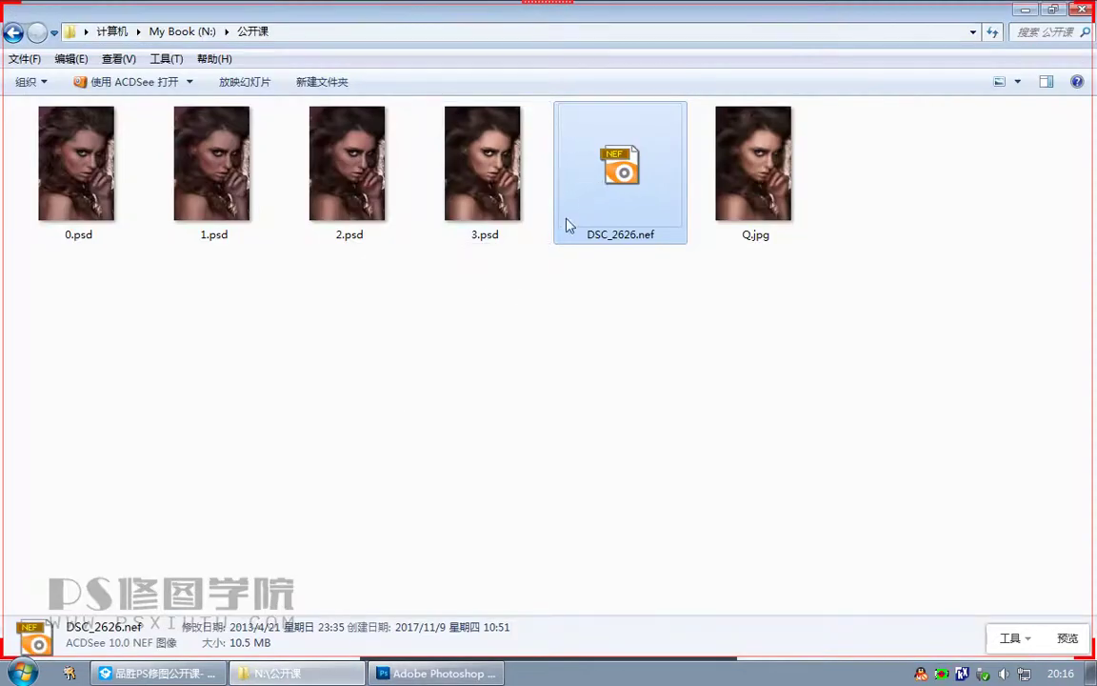
pyautogui.hotkey('ctrl', 'alt', 'a')
pyautogui.moveTo(561, 115); pyautogui.dragTo(686, 271)
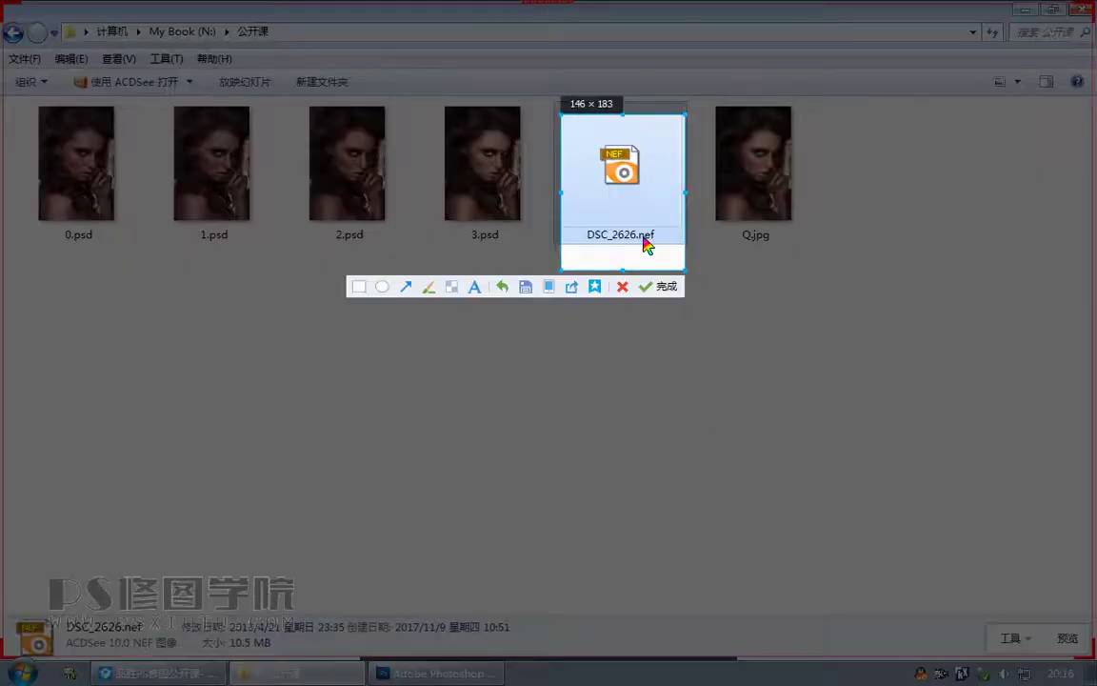
pyautogui.doubleClick(645, 240)
pyautogui.click(187, 672)
pyautogui.press('Return')
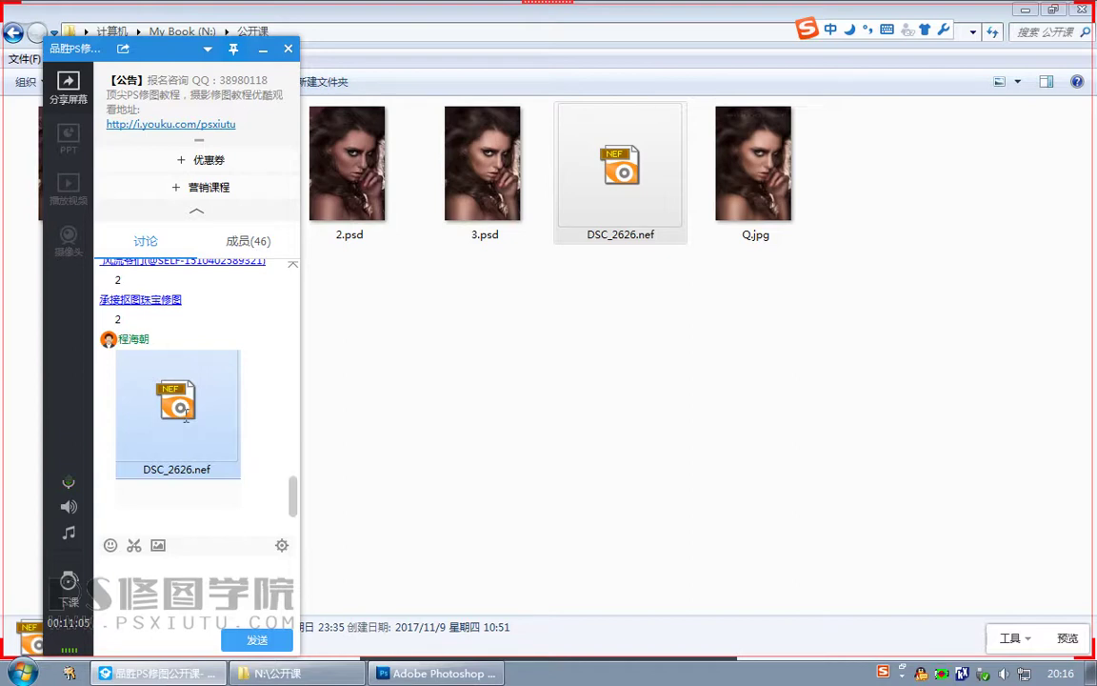
# Step: Send the message "CR2" to the class chat
pyautogui.press('shift')
pyautogui.write('CR2')
pyautogui.click(258, 638)
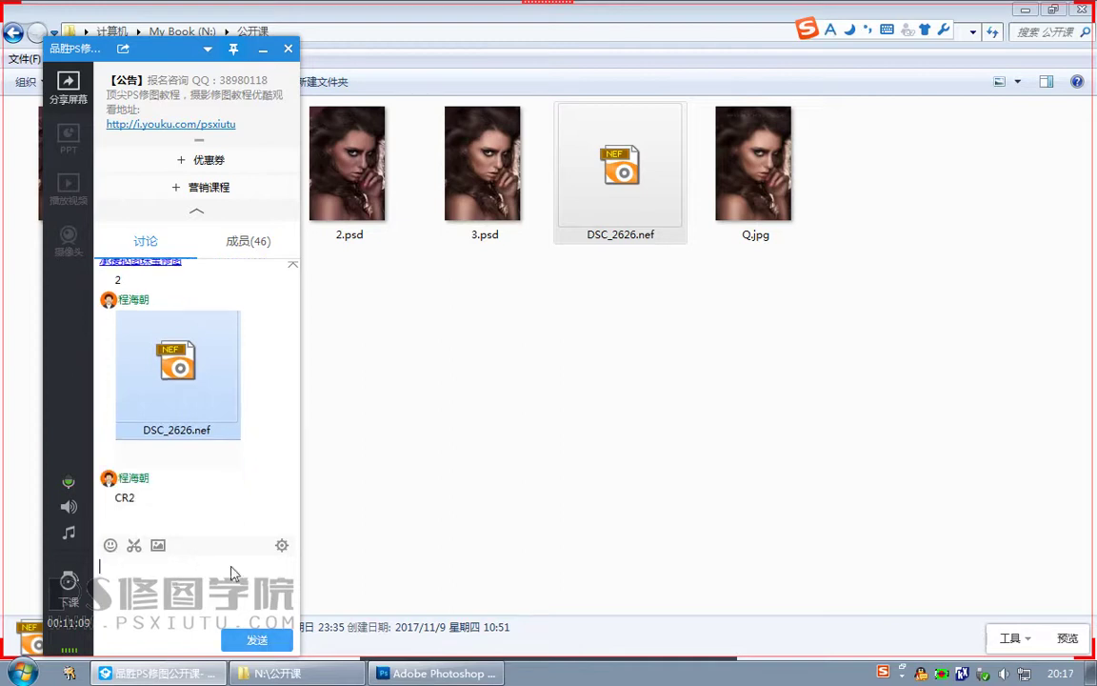
pyautogui.press('shift')
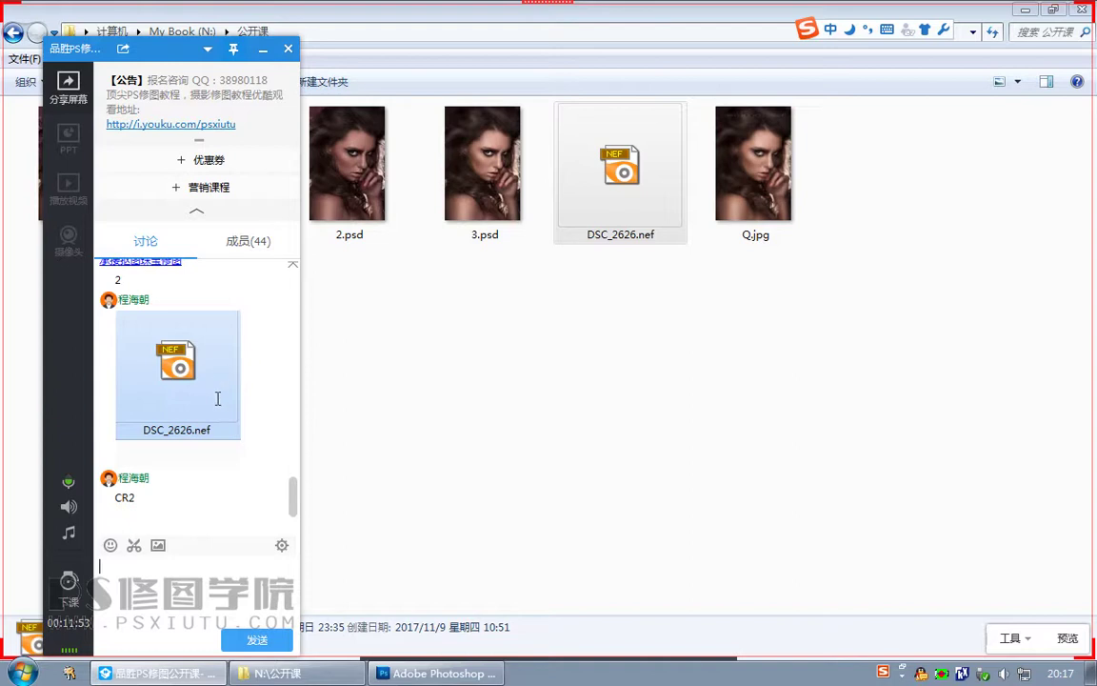
# Step: Check the file size of DSC_2626.nef in its properties and close them without changes
pyautogui.click(564, 169)
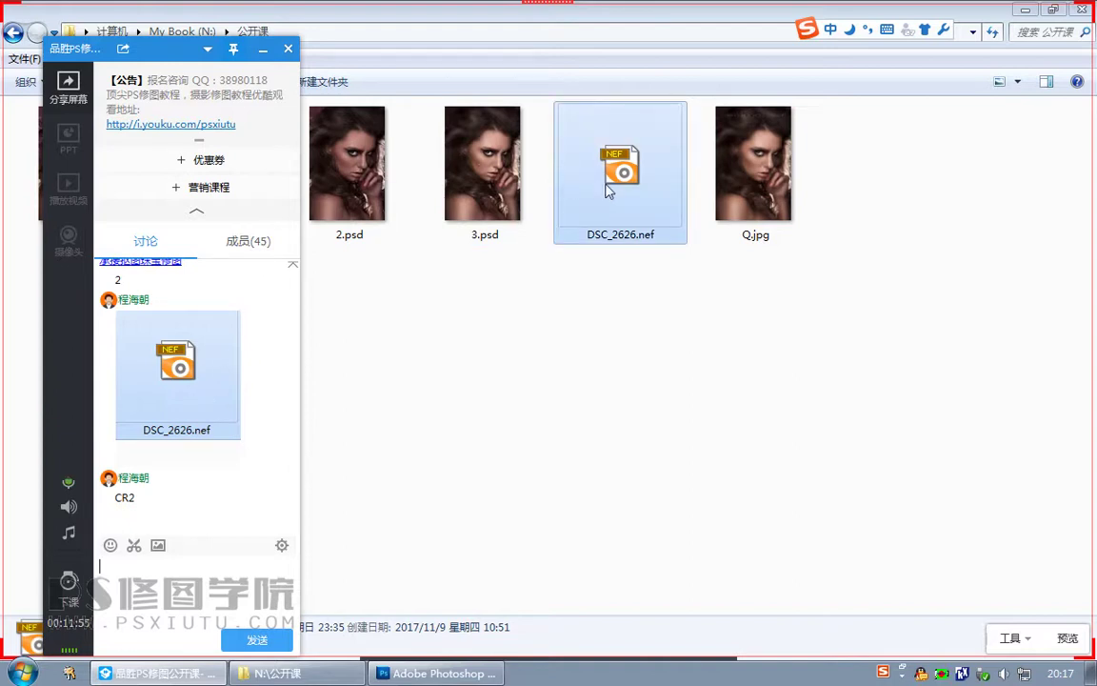
pyautogui.rightClick(606, 189)
pyautogui.click(666, 631)
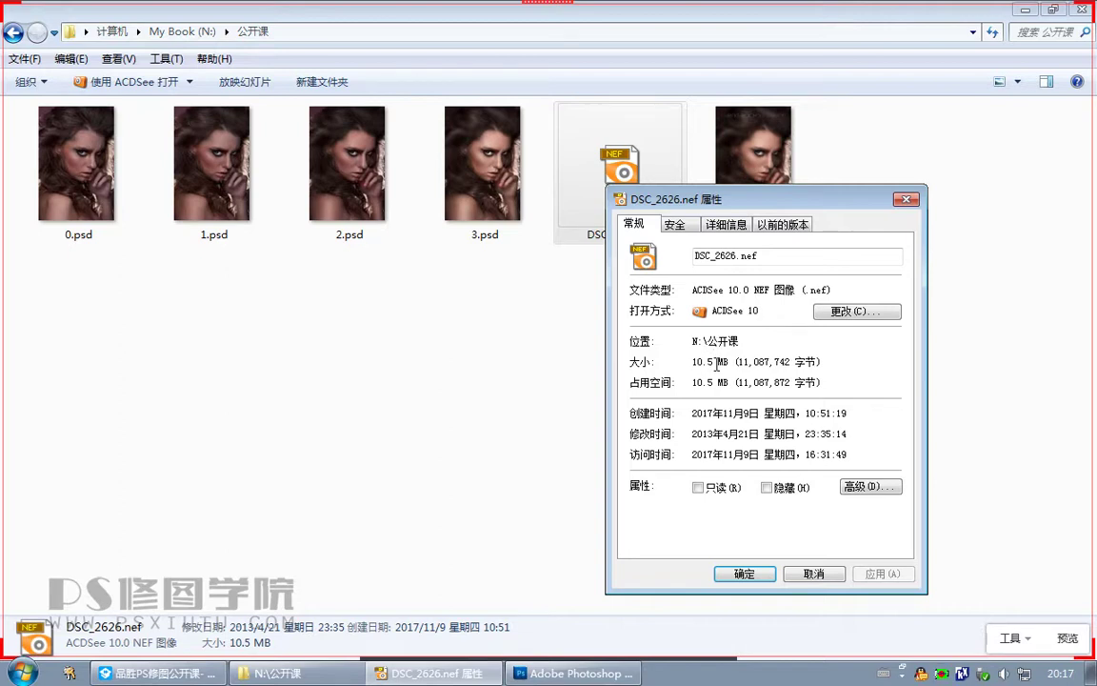
pyautogui.moveTo(714, 363); pyautogui.dragTo(690, 362)
pyautogui.click(822, 574)
# Step: Switch to Photoshop, capture the Camera Raw 6.0 window title and send the screenshot to the class chat
pyautogui.click(444, 673)
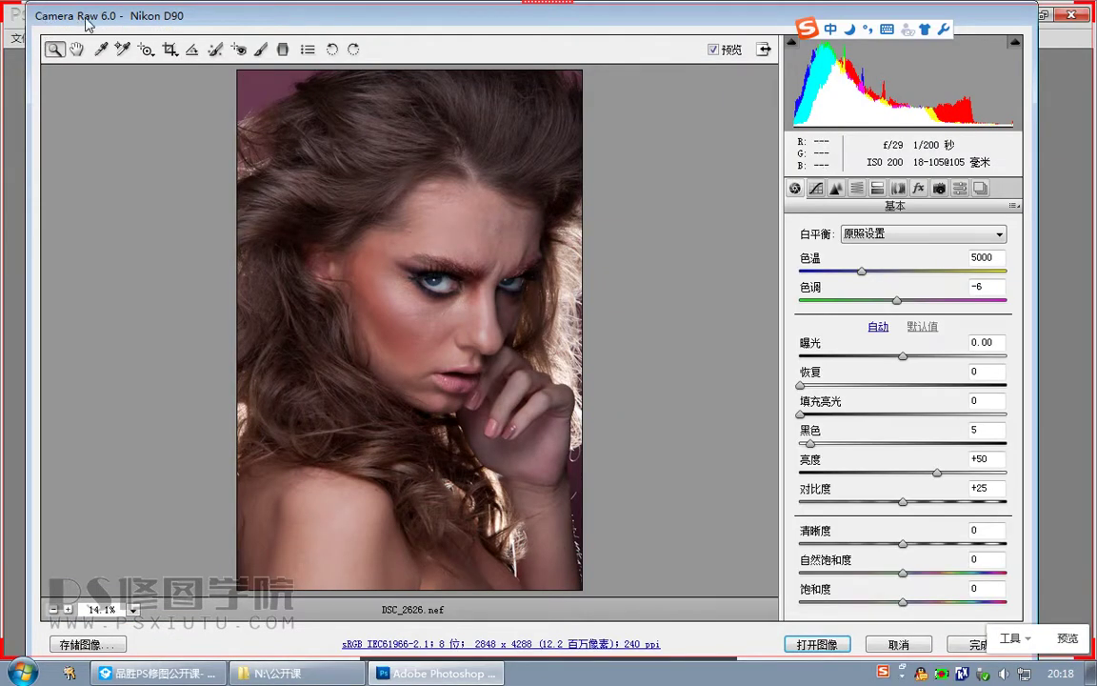
pyautogui.hotkey('ctrl', 'alt', 'a')
pyautogui.moveTo(26, 5); pyautogui.dragTo(126, 37)
pyautogui.doubleClick(91, 26)
pyautogui.click(159, 673)
pyautogui.hotkey('ctrl', 'v')
pyautogui.press('Return')
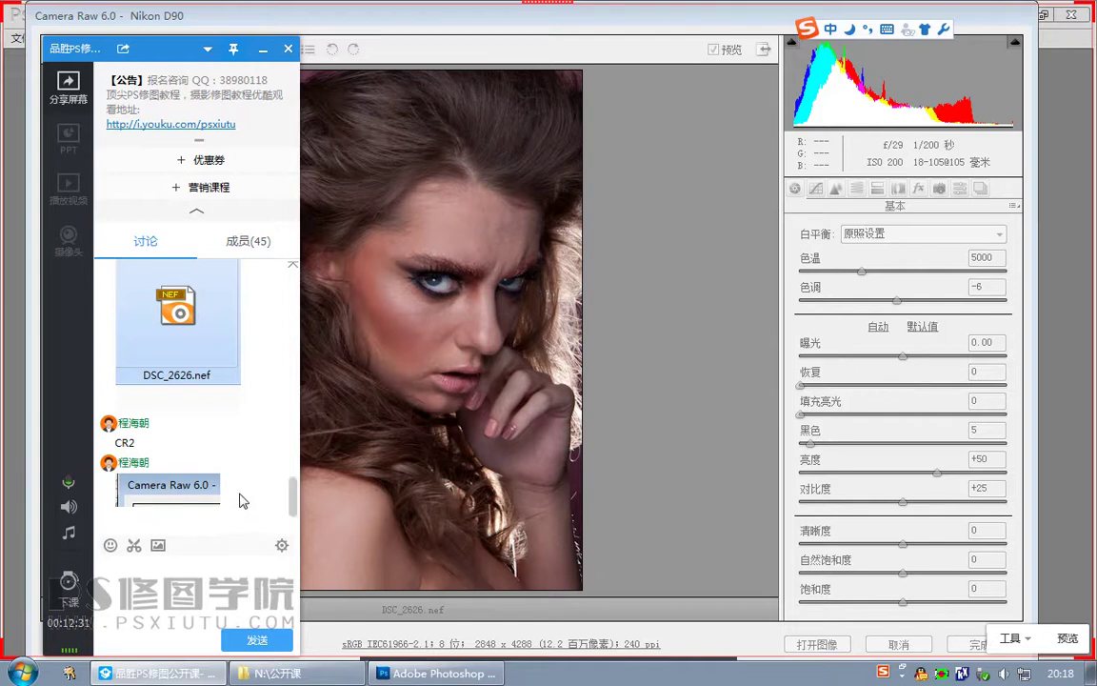
pyautogui.click(189, 341)
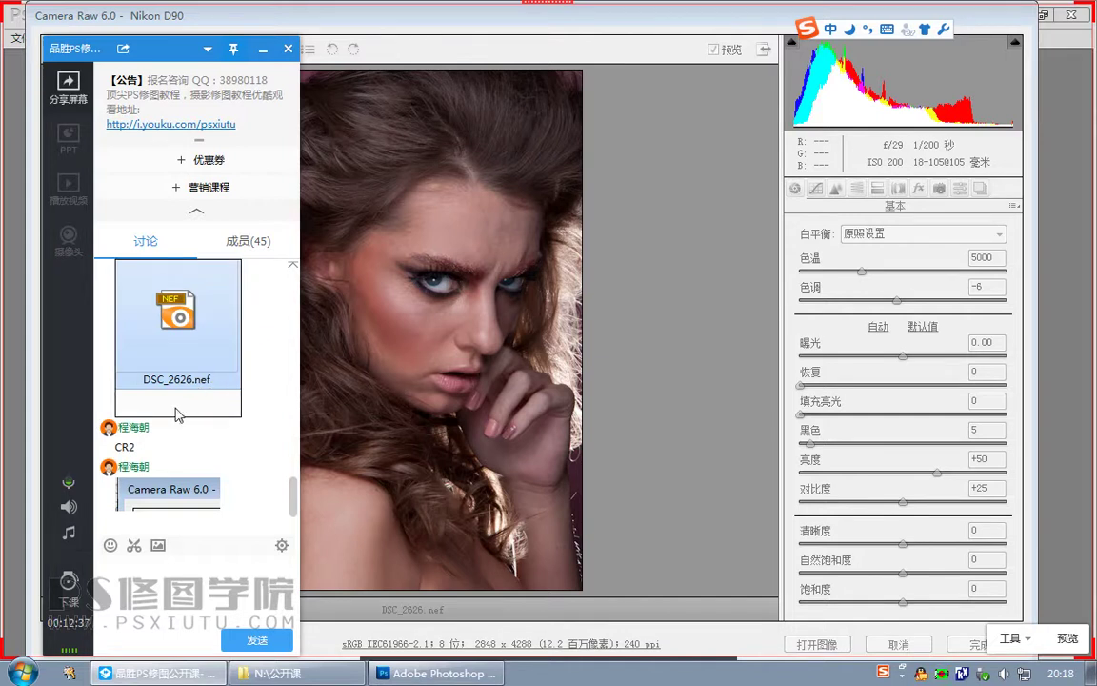
pyautogui.moveTo(140, 447); pyautogui.dragTo(115, 448)
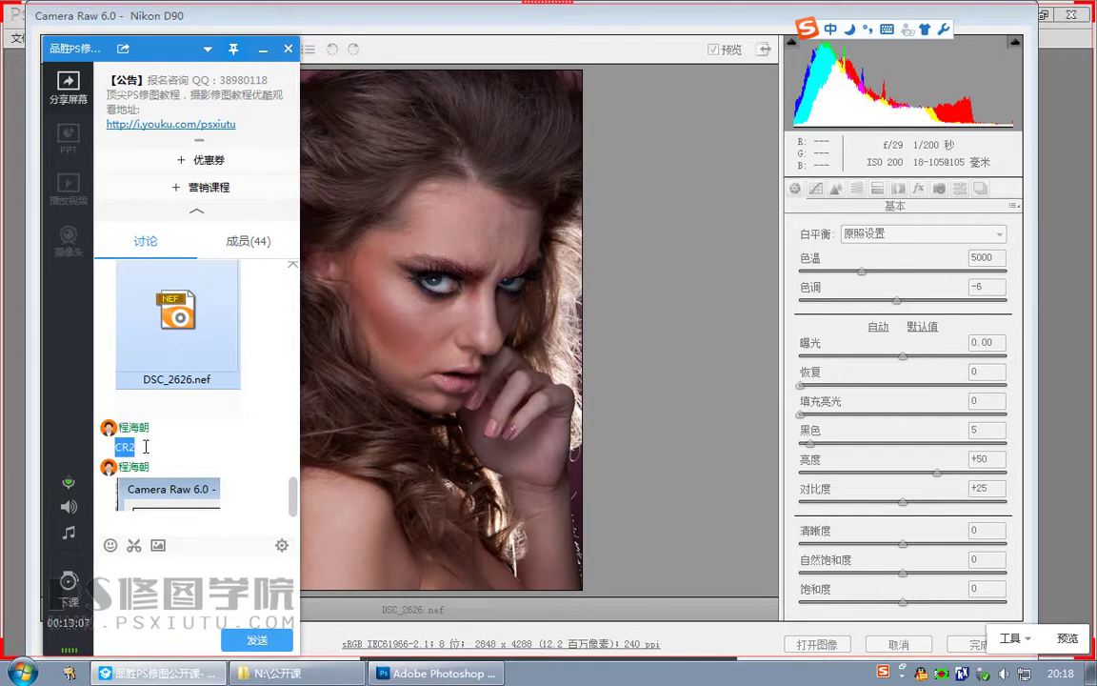
pyautogui.moveTo(158, 47); pyautogui.dragTo(156, 102)
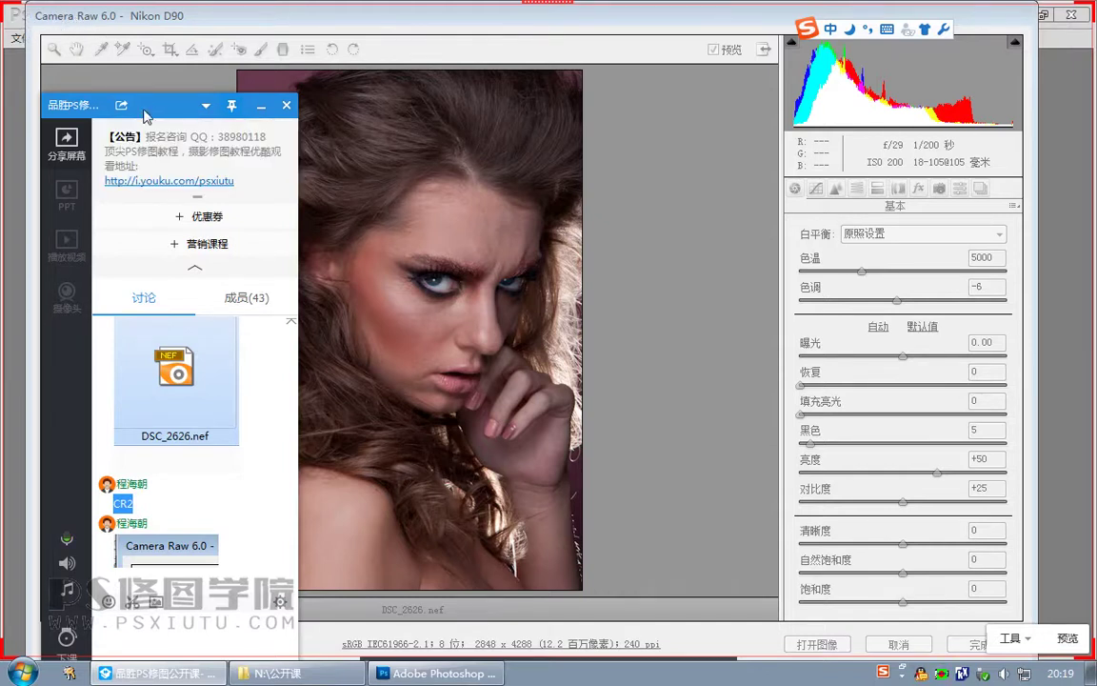
pyautogui.moveTo(152, 107); pyautogui.dragTo(136, 83)
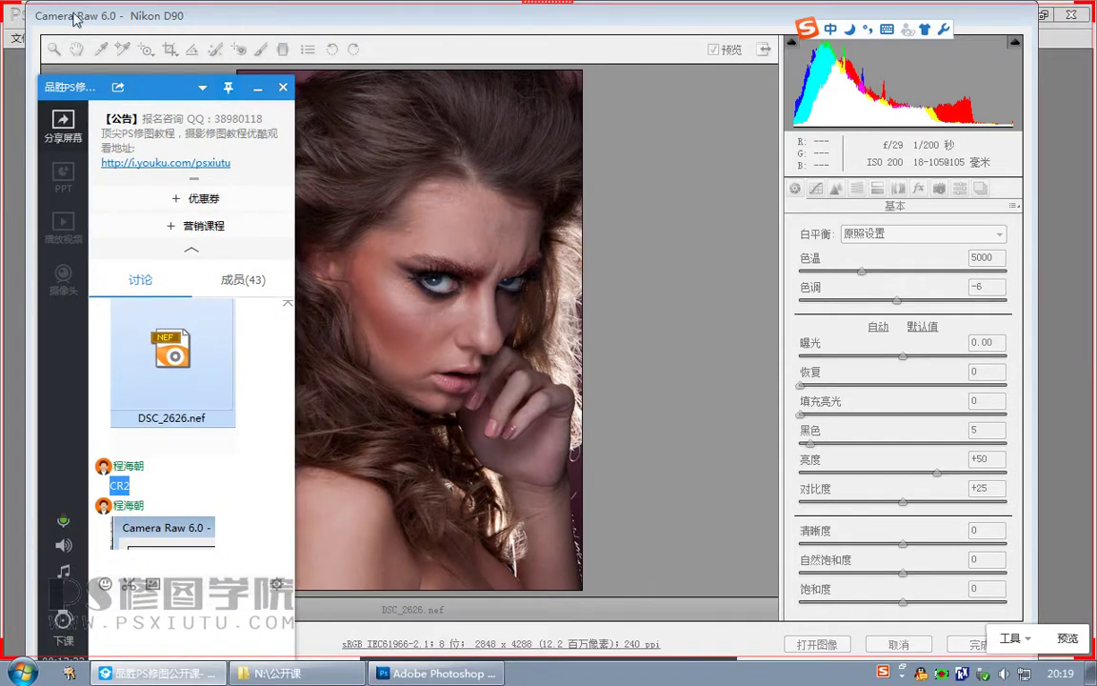
pyautogui.moveTo(162, 92); pyautogui.dragTo(153, 90)
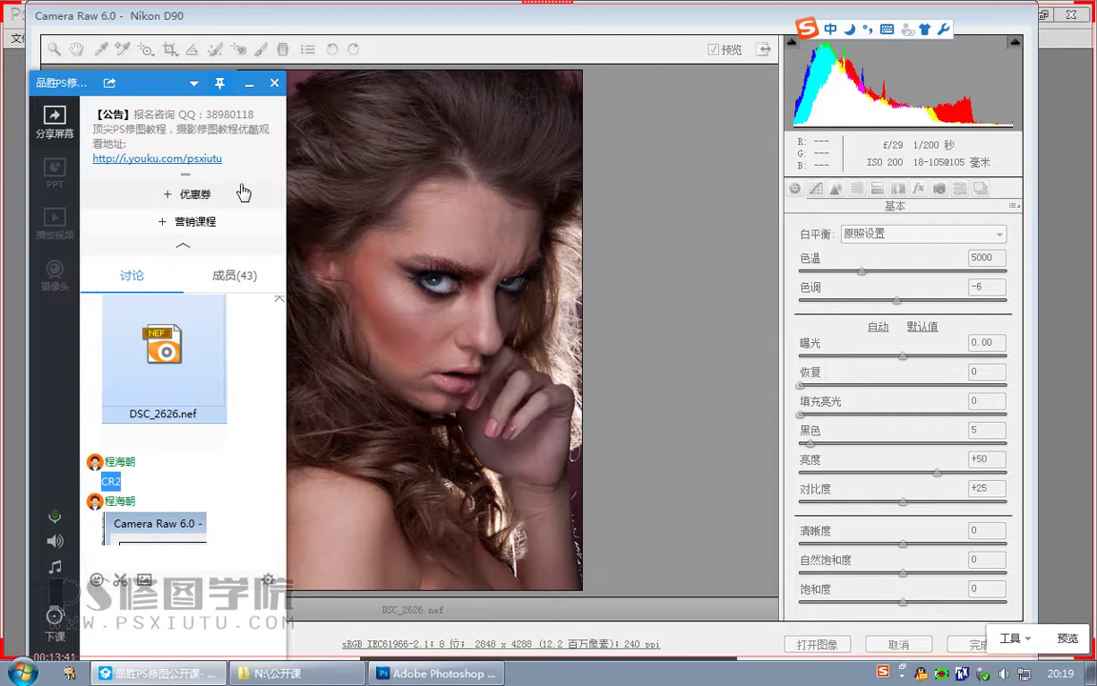
pyautogui.click(560, 13)
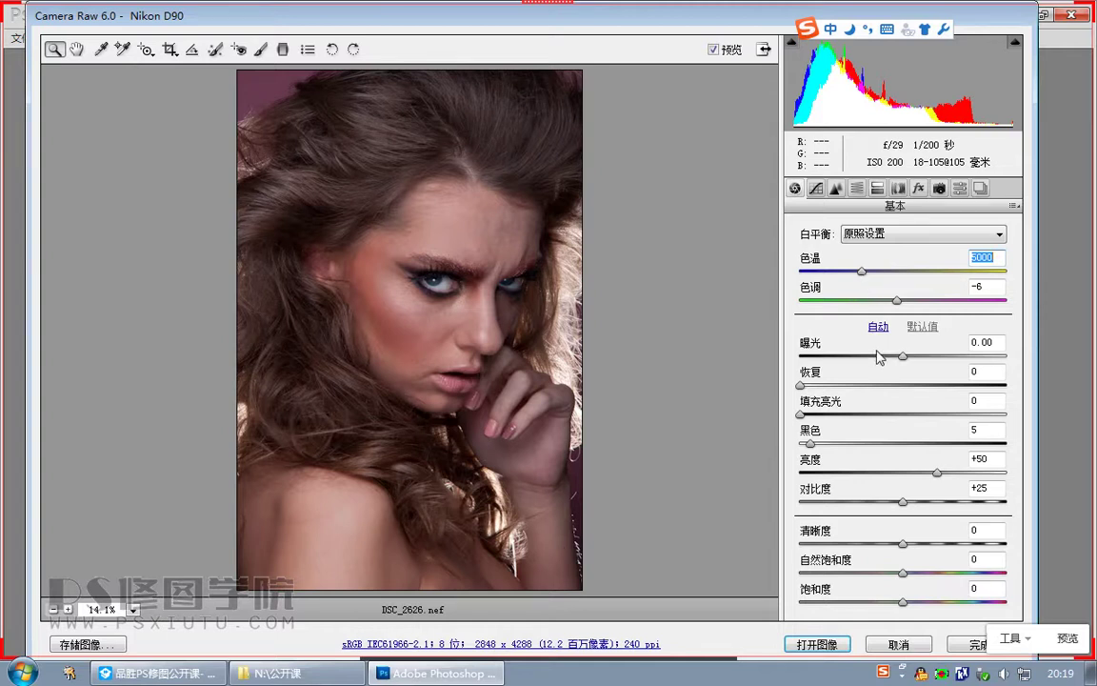
pyautogui.click(195, 669)
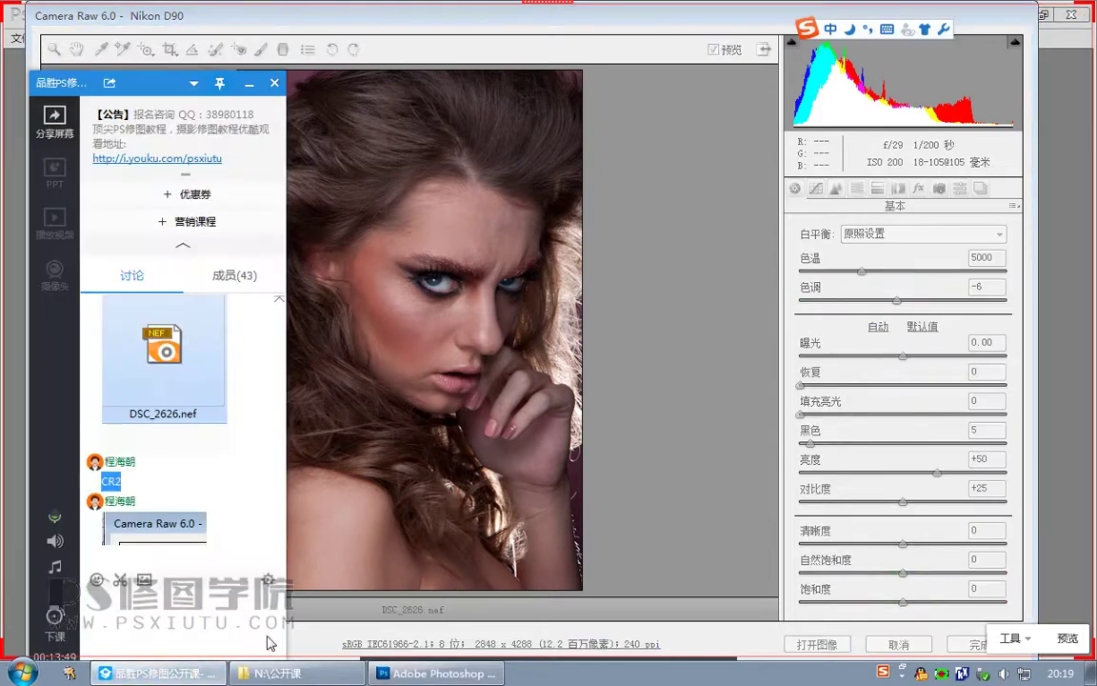
pyautogui.moveTo(885, 667)
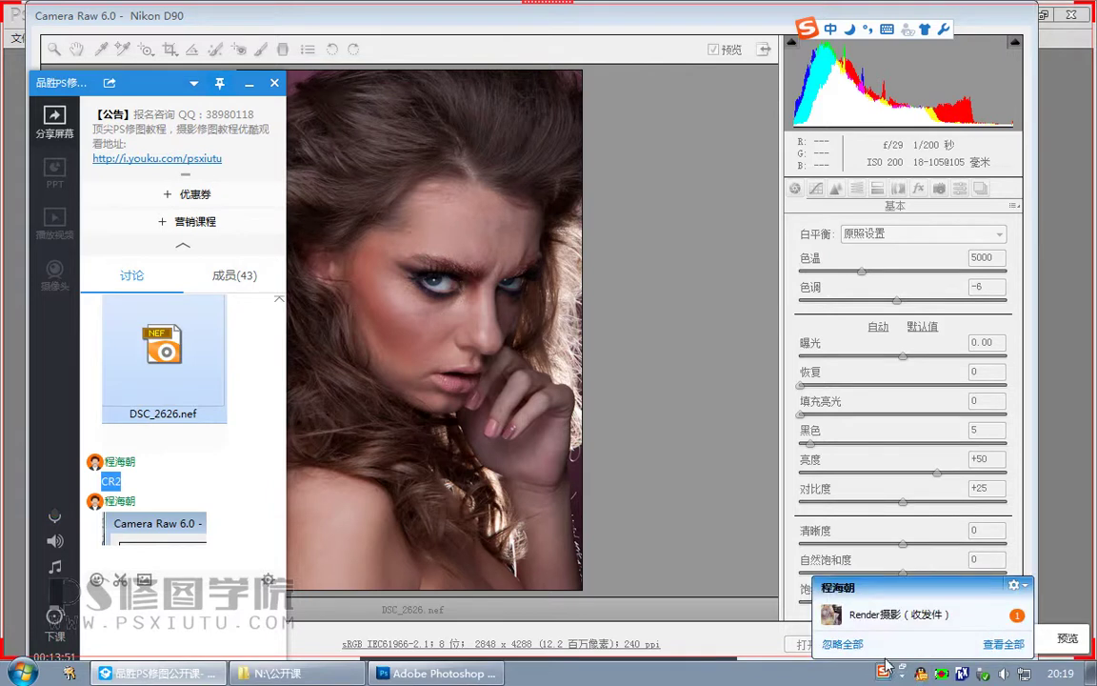
pyautogui.click(240, 599)
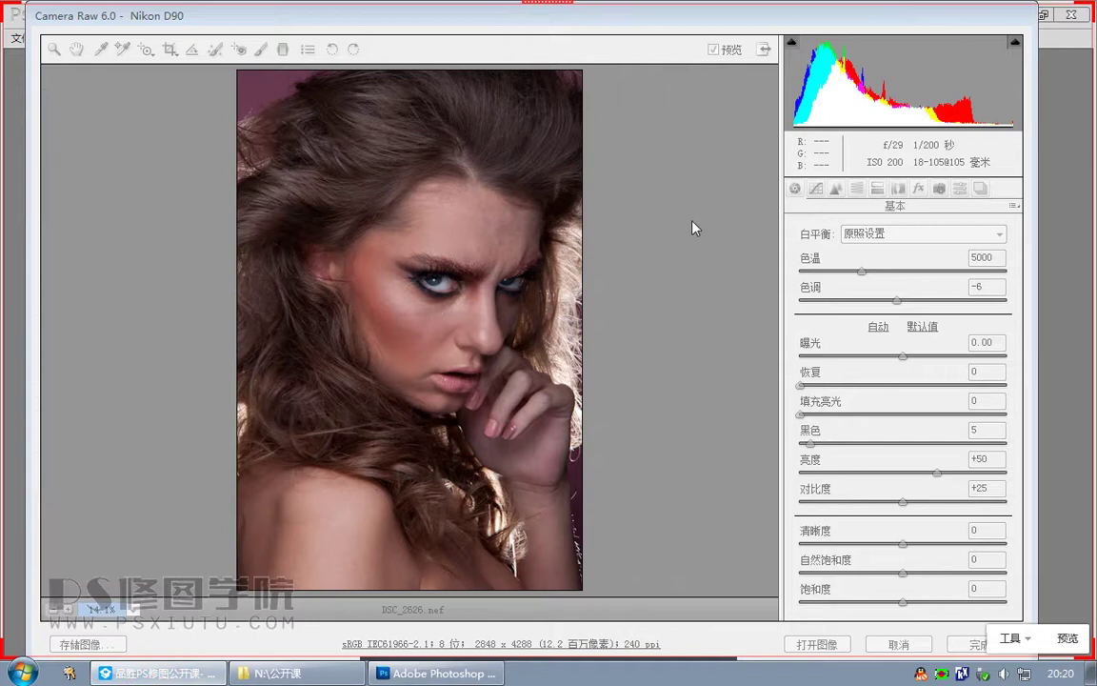
# Step: Raise the portrait's colour temperature to 6150
pyautogui.moveTo(703, 16)
pyautogui.mouseDown()
pyautogui.moveTo(711, 13)
pyautogui.moveTo(695, 19)
pyautogui.mouseUp()
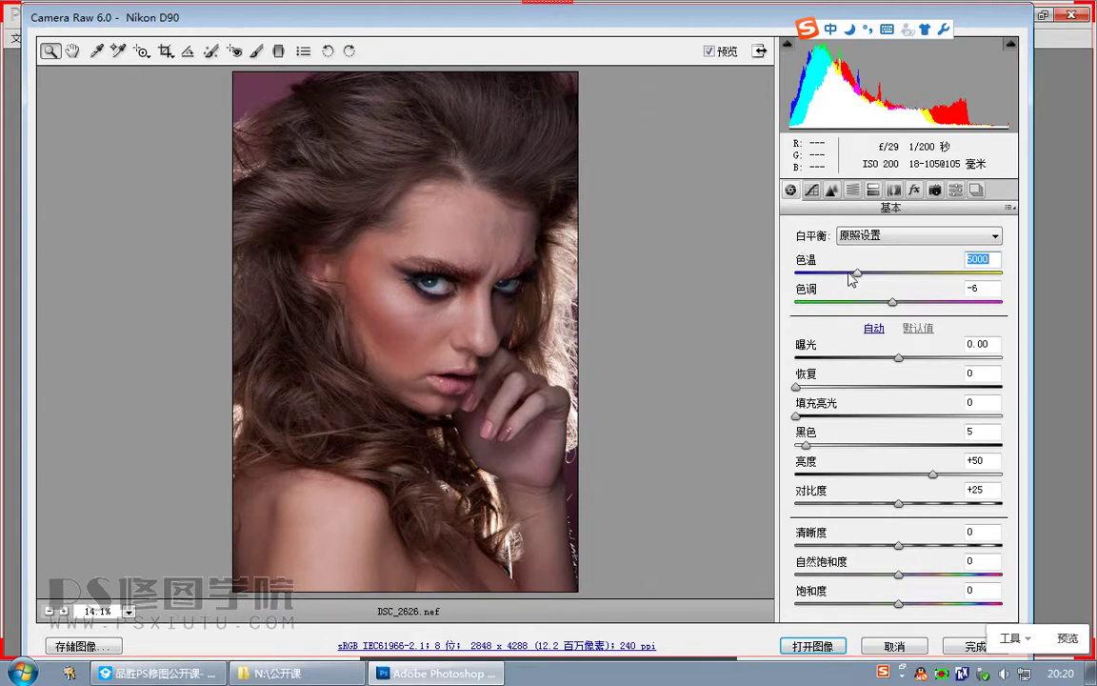
pyautogui.moveTo(857, 273); pyautogui.dragTo(881, 276)
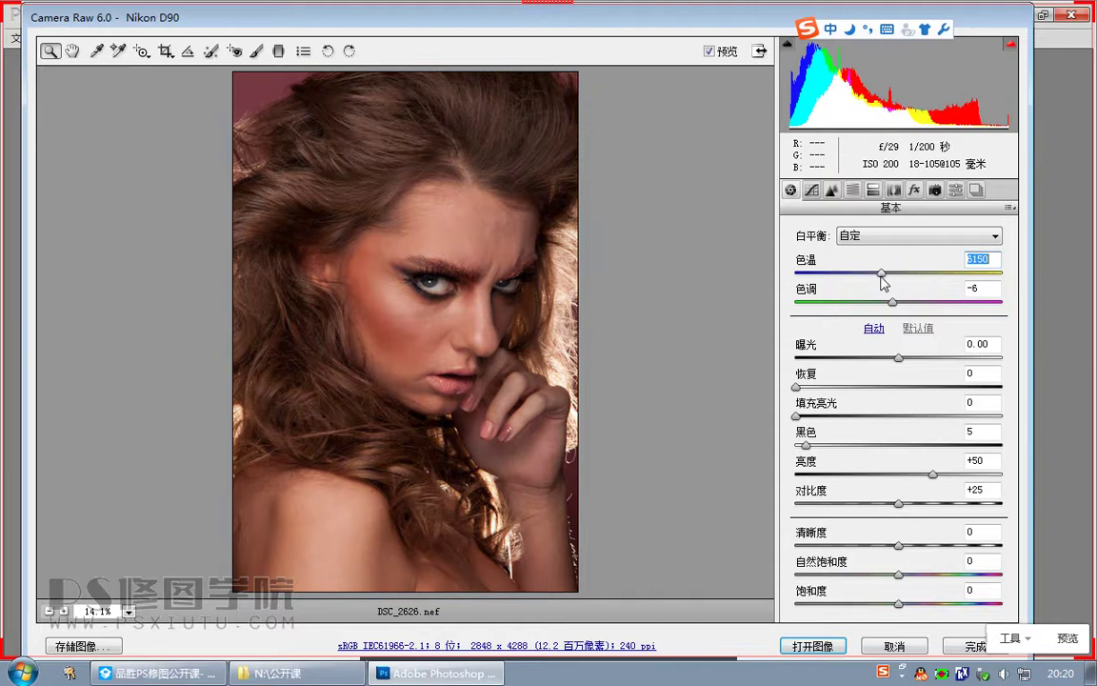
# Step: Try the White Balance tool on several spots of the hair and around the eye in the portrait
pyautogui.click(93, 53)
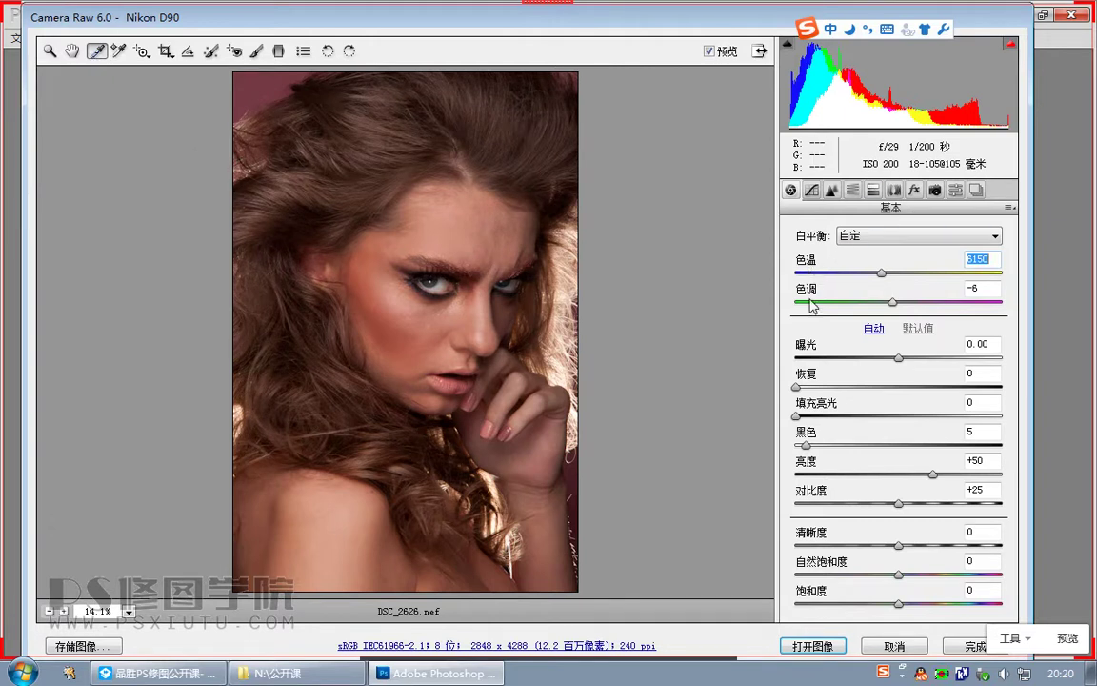
pyautogui.click(434, 171)
pyautogui.click(410, 152)
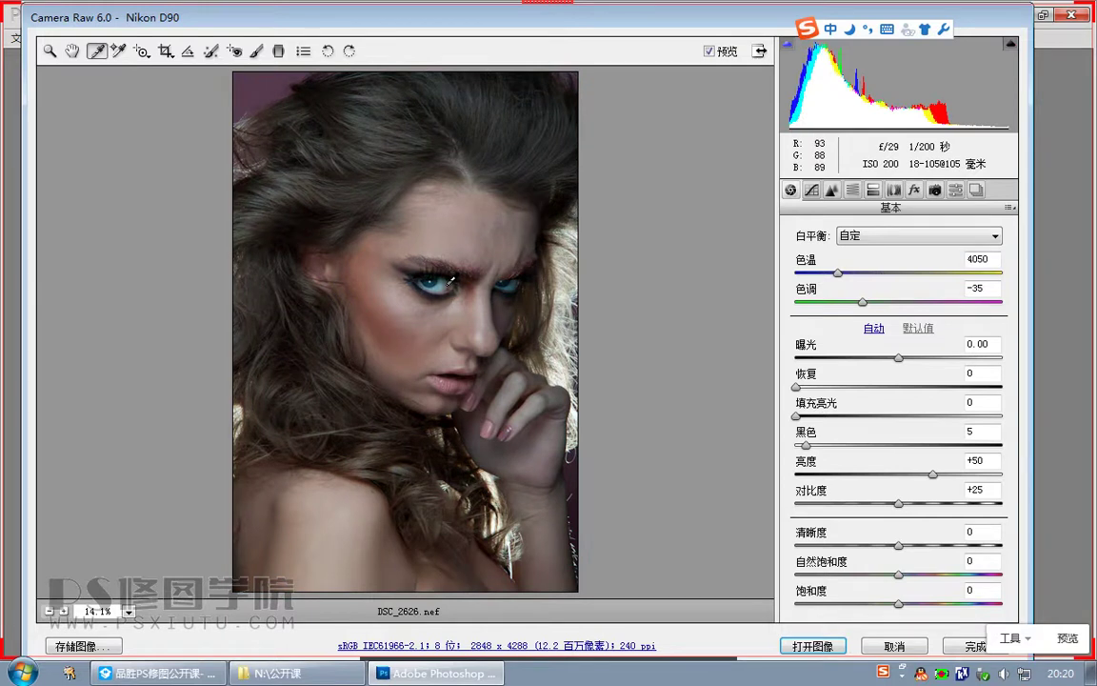
pyautogui.click(381, 138)
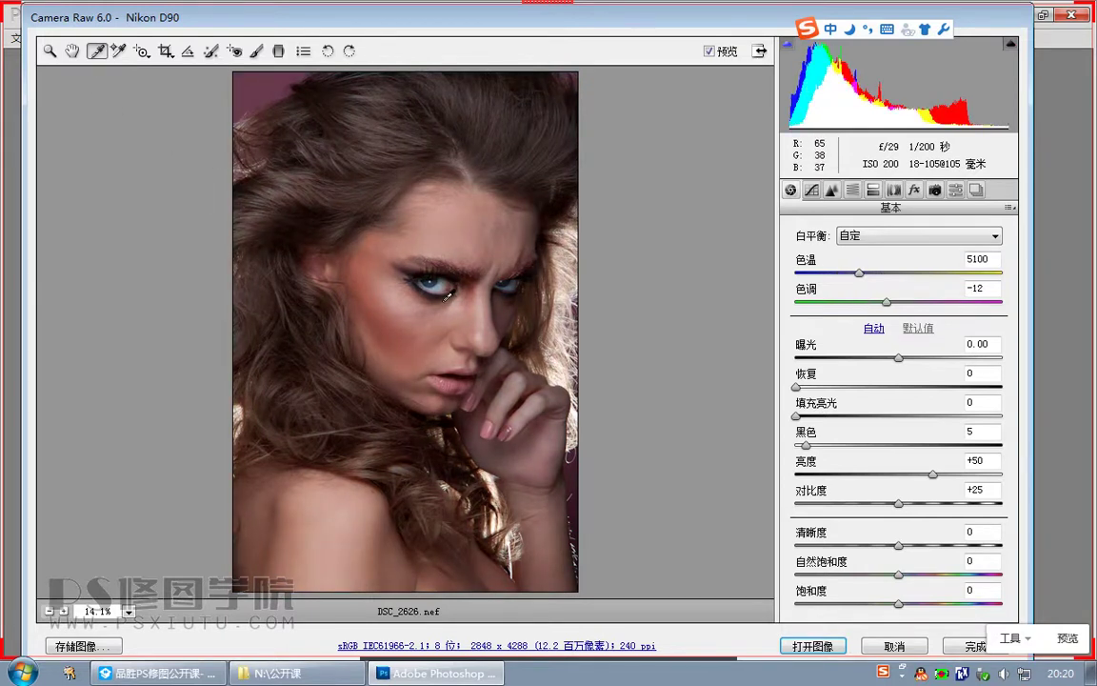
pyautogui.click(440, 279)
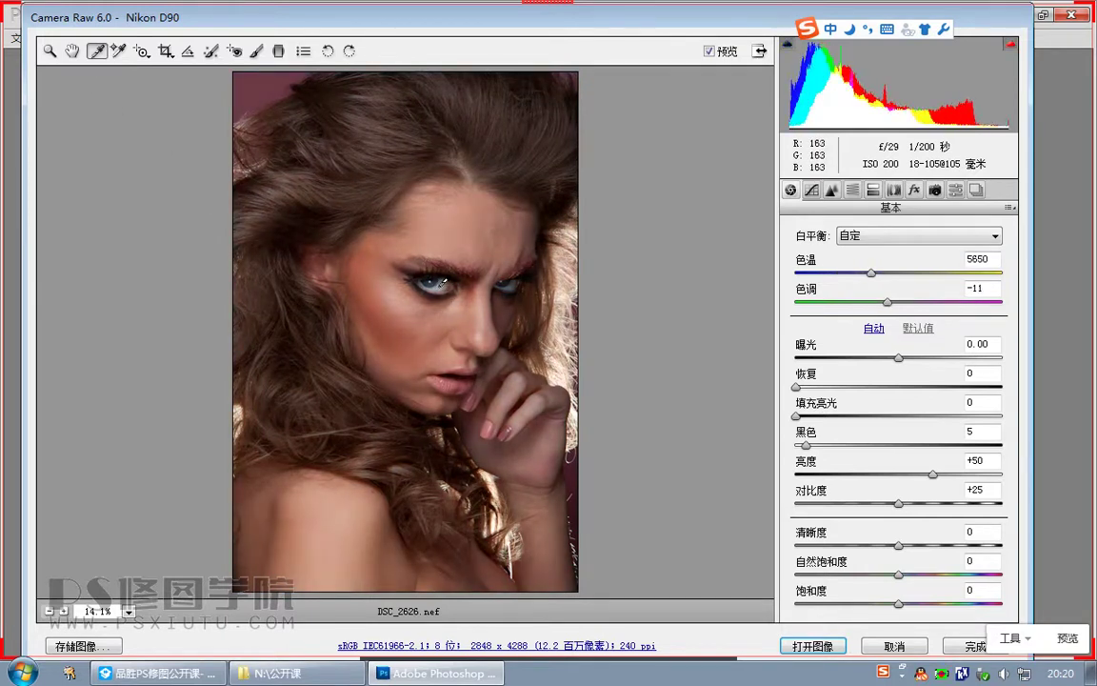
pyautogui.click(434, 254)
pyautogui.click(445, 283)
# Step: Magnify the eye to 200% and sample its white as the neutral reference with the White Balance tool
pyautogui.click(209, 671)
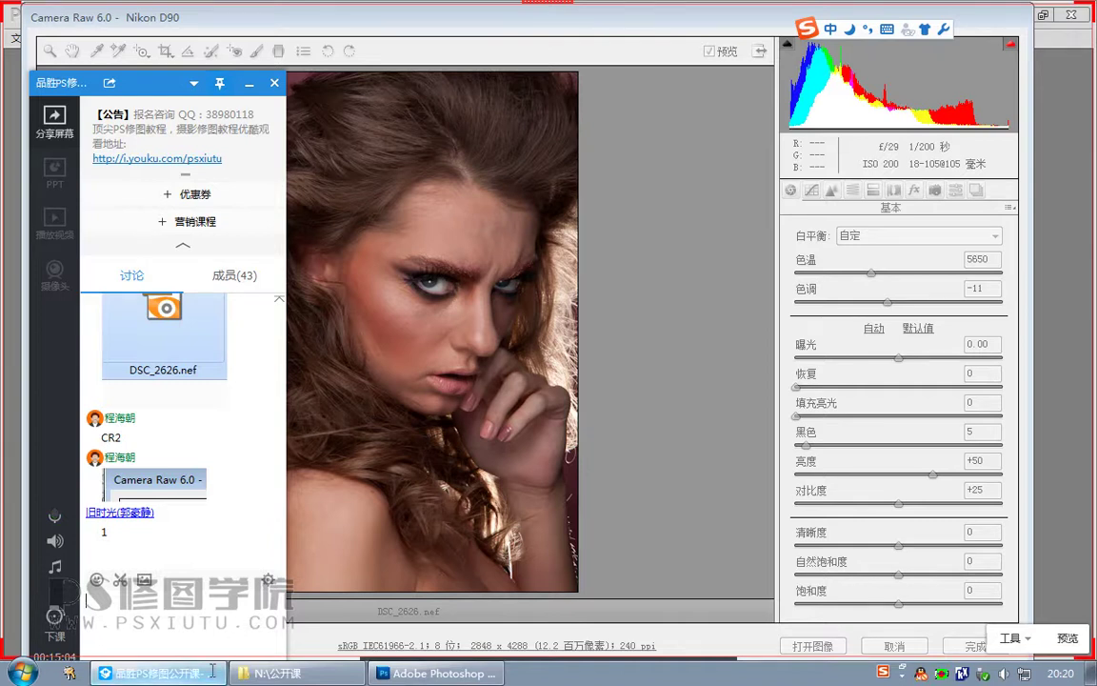
pyautogui.click(336, 505)
pyautogui.click(414, 347)
pyautogui.keyDown('ctrl'); pyautogui.click(419, 306); pyautogui.keyUp('ctrl')
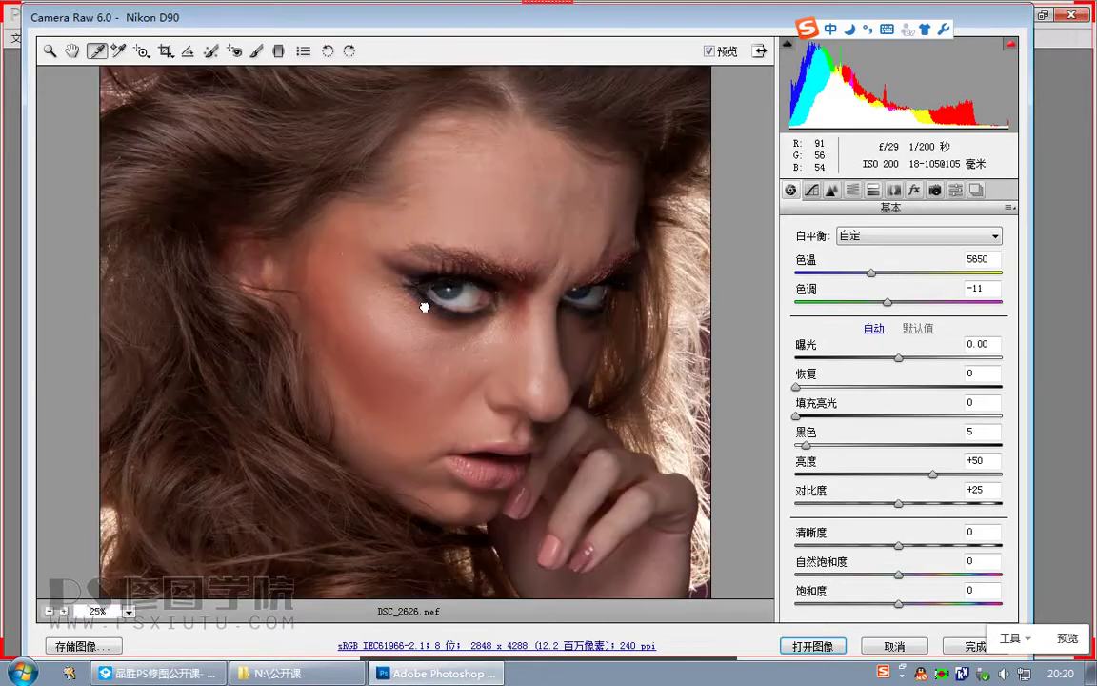
pyautogui.keyDown('ctrl'); pyautogui.click(422, 305); pyautogui.keyUp('ctrl')
pyautogui.keyDown('ctrl'); pyautogui.click(461, 368); pyautogui.keyUp('ctrl')
pyautogui.keyDown('ctrl'); pyautogui.click(455, 367); pyautogui.keyUp('ctrl')
pyautogui.click(465, 424)
pyautogui.click(506, 441)
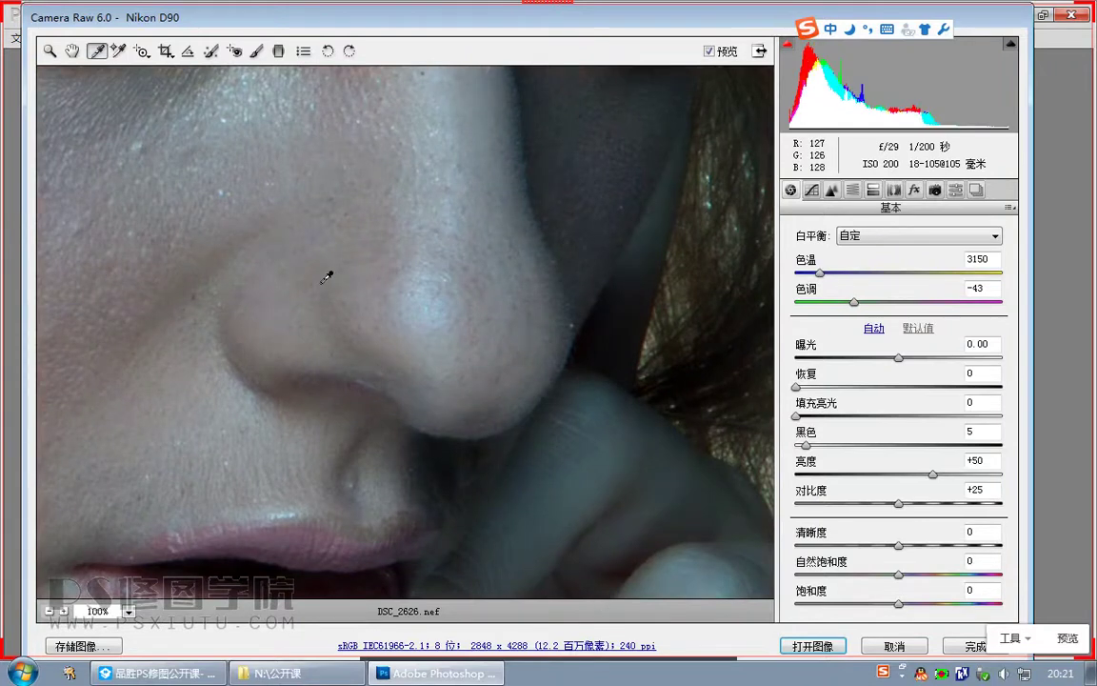
pyautogui.moveTo(323, 283); pyautogui.dragTo(480, 460)
pyautogui.moveTo(352, 296); pyautogui.dragTo(502, 476)
pyautogui.keyDown('ctrl'); pyautogui.click(458, 417); pyautogui.keyUp('ctrl')
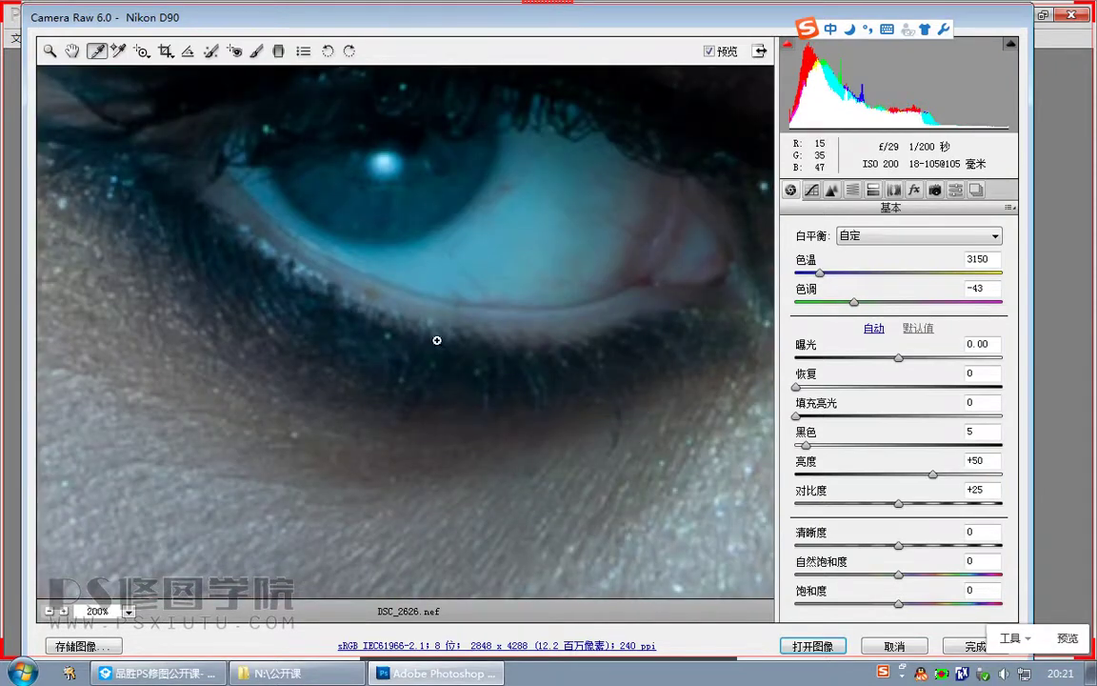
pyautogui.click(486, 303)
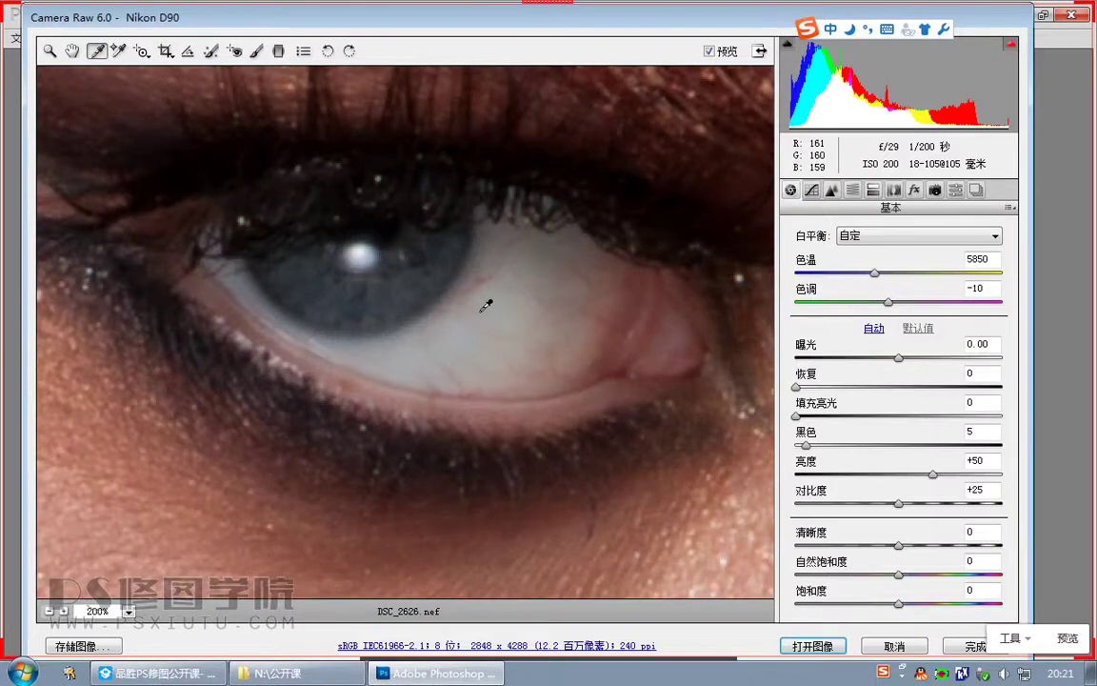
pyautogui.click(466, 328)
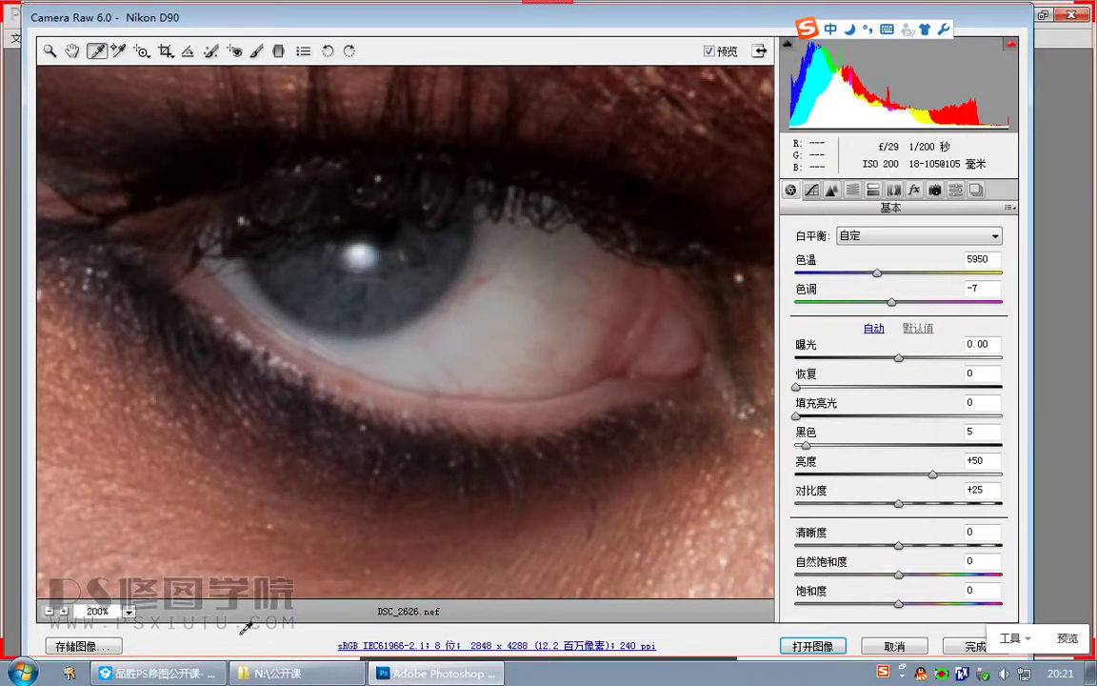
# Step: Try different neutral points across the white of the eye to compare the resulting white balance
pyautogui.click(190, 671)
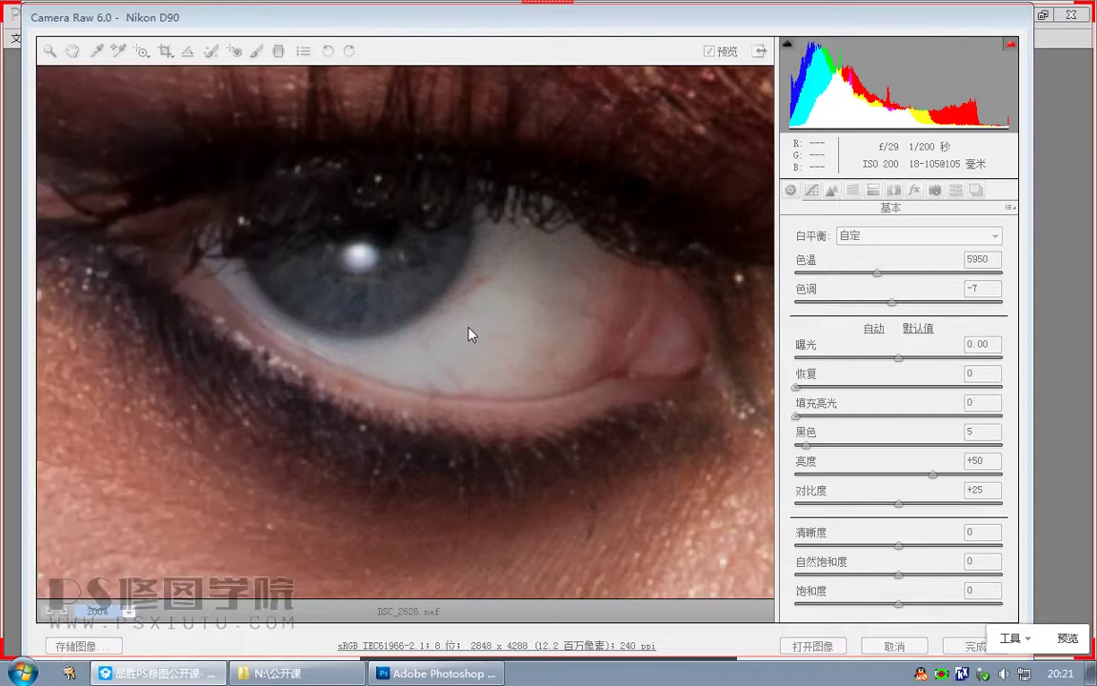
pyautogui.click(463, 342)
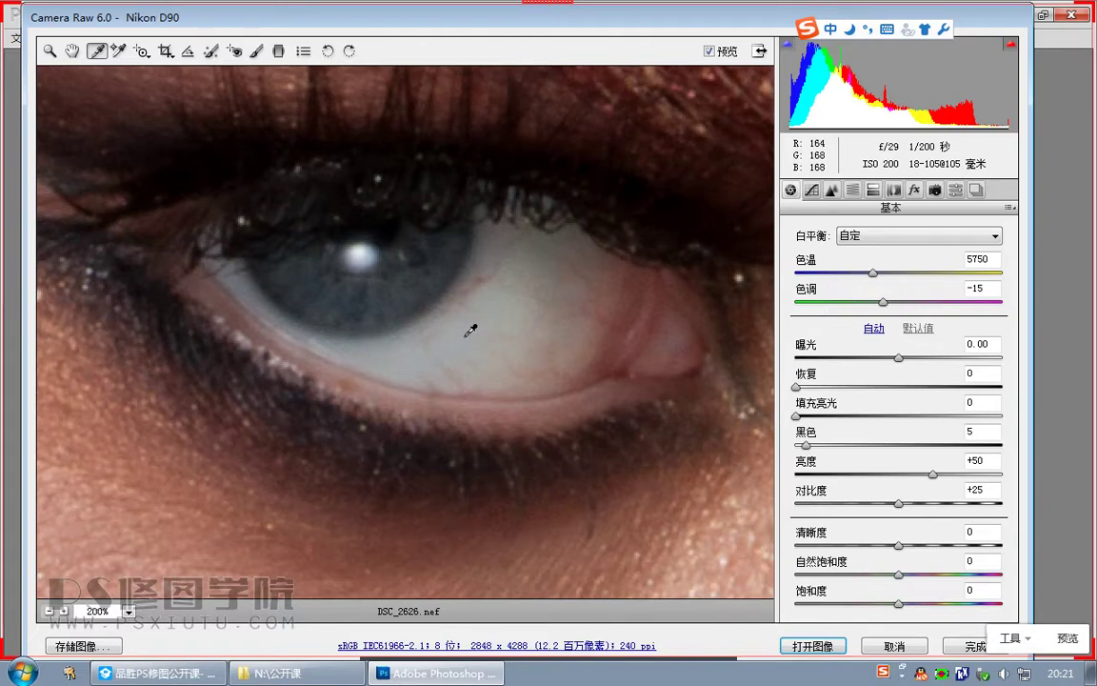
pyautogui.click(483, 322)
pyautogui.click(441, 335)
pyautogui.click(499, 305)
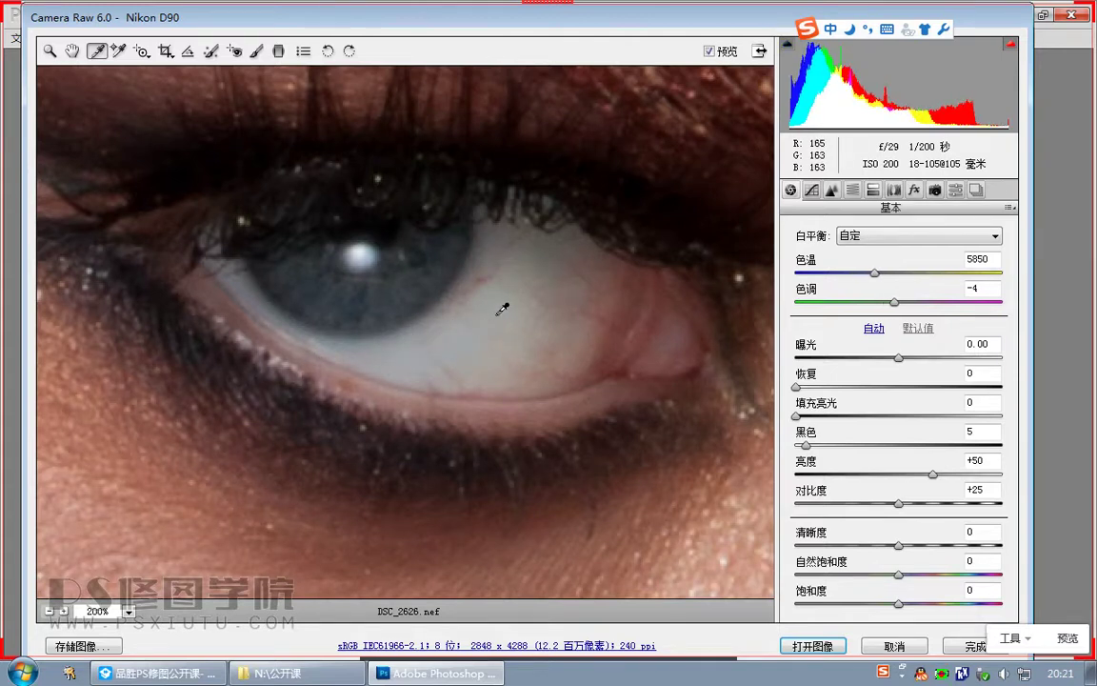
pyautogui.click(456, 323)
pyautogui.click(494, 356)
pyautogui.click(443, 315)
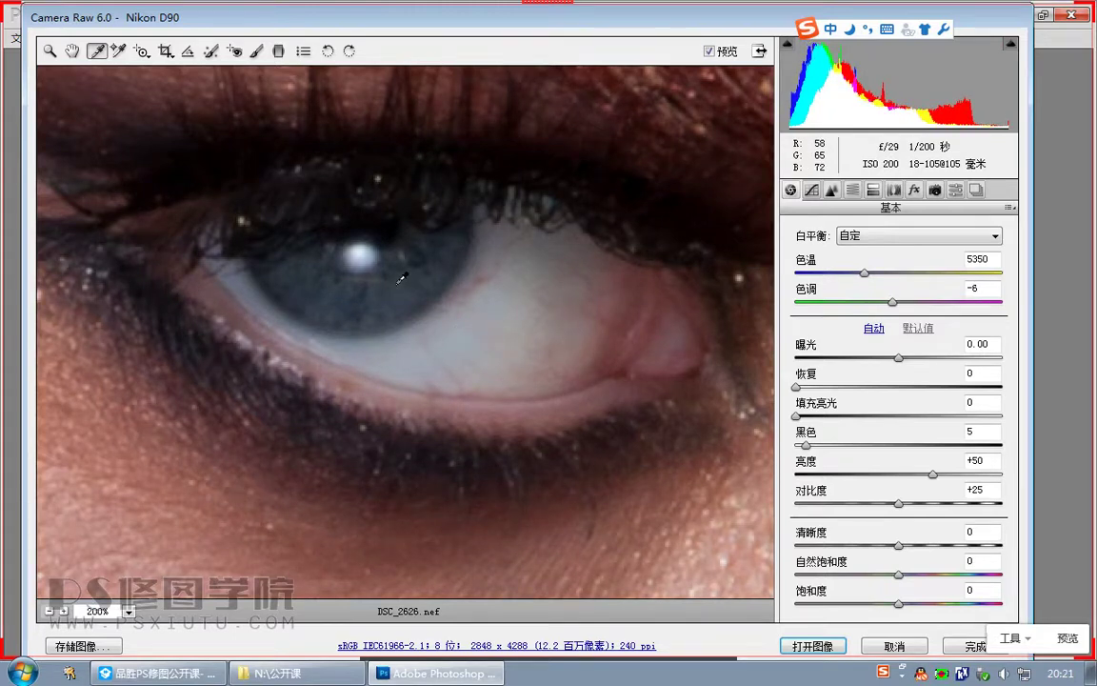
# Step: Resample the iris and eye white until the white balance reads temperature 5900 and tint -11, ending with the whole portrait in view
pyautogui.click(386, 236)
pyautogui.click(482, 322)
pyautogui.click(485, 333)
pyautogui.click(492, 317)
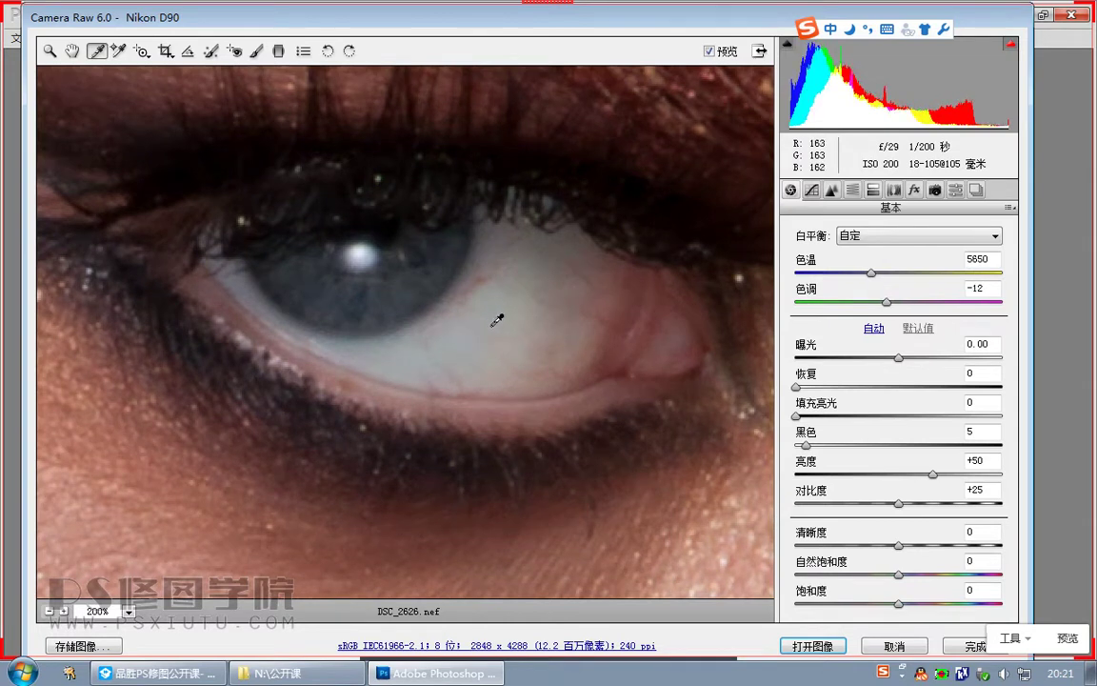
pyautogui.click(485, 321)
pyautogui.click(504, 298)
pyautogui.click(482, 318)
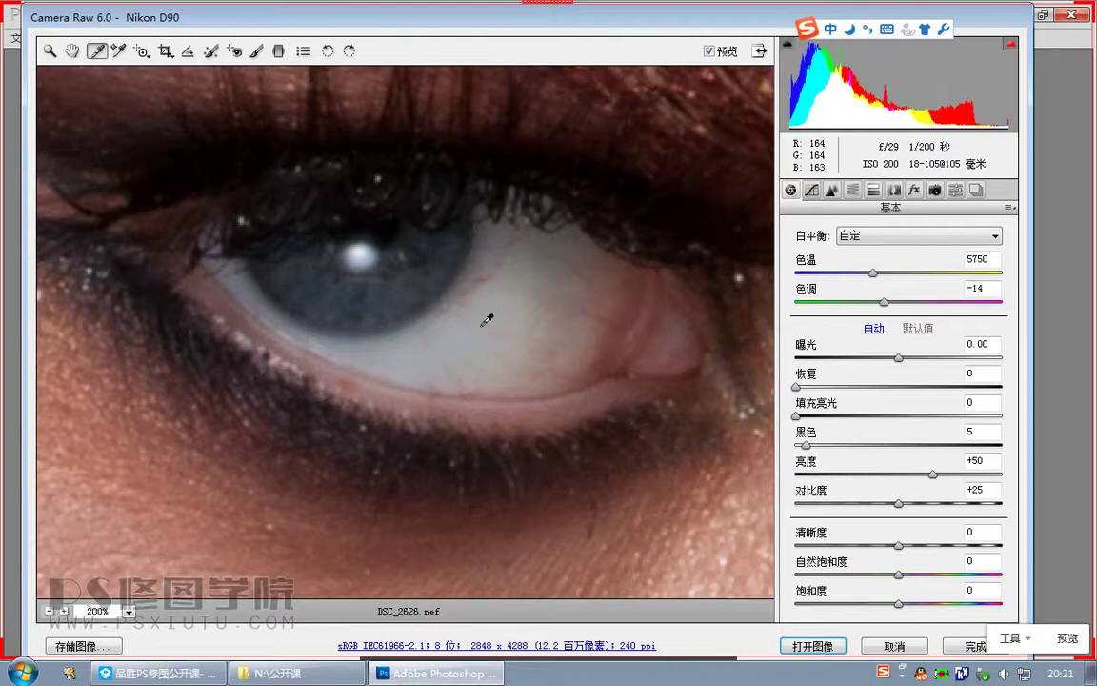
pyautogui.click(493, 304)
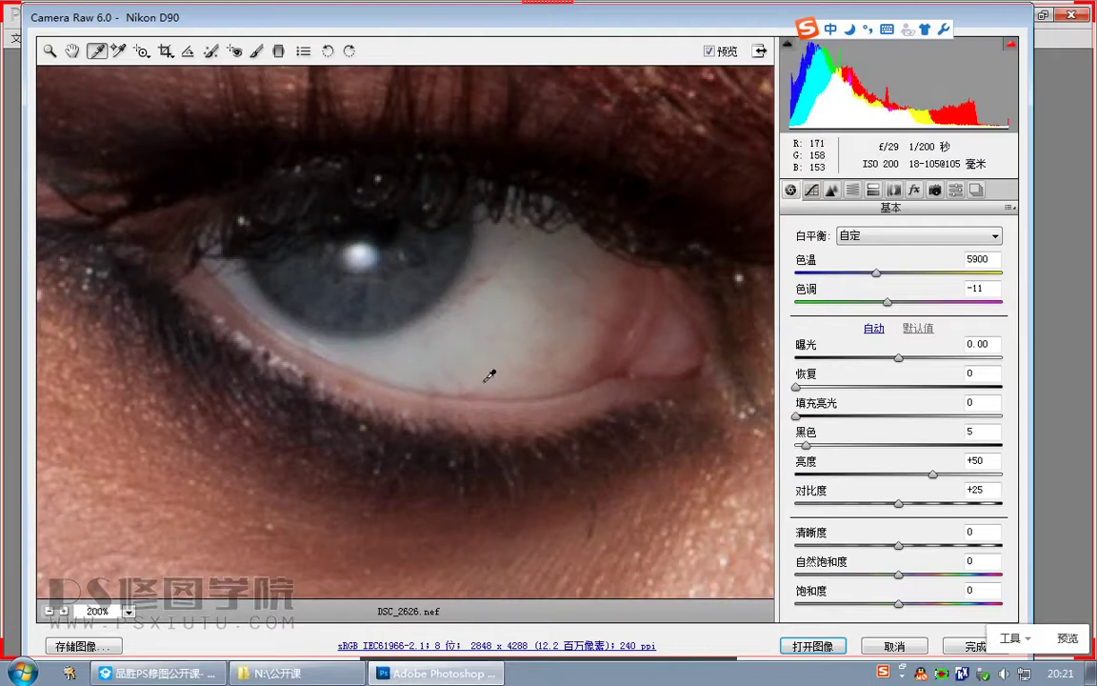
pyautogui.keyDown('alt'); pyautogui.click(434, 390); pyautogui.keyUp('alt')
pyautogui.keyDown('alt'); pyautogui.click(435, 389); pyautogui.keyUp('alt')
pyautogui.keyDown('alt'); pyautogui.click(435, 389); pyautogui.keyUp('alt')
pyautogui.keyDown('alt'); pyautogui.click(434, 390); pyautogui.keyUp('alt')
pyautogui.keyDown('alt'); pyautogui.click(434, 389); pyautogui.keyUp('alt')
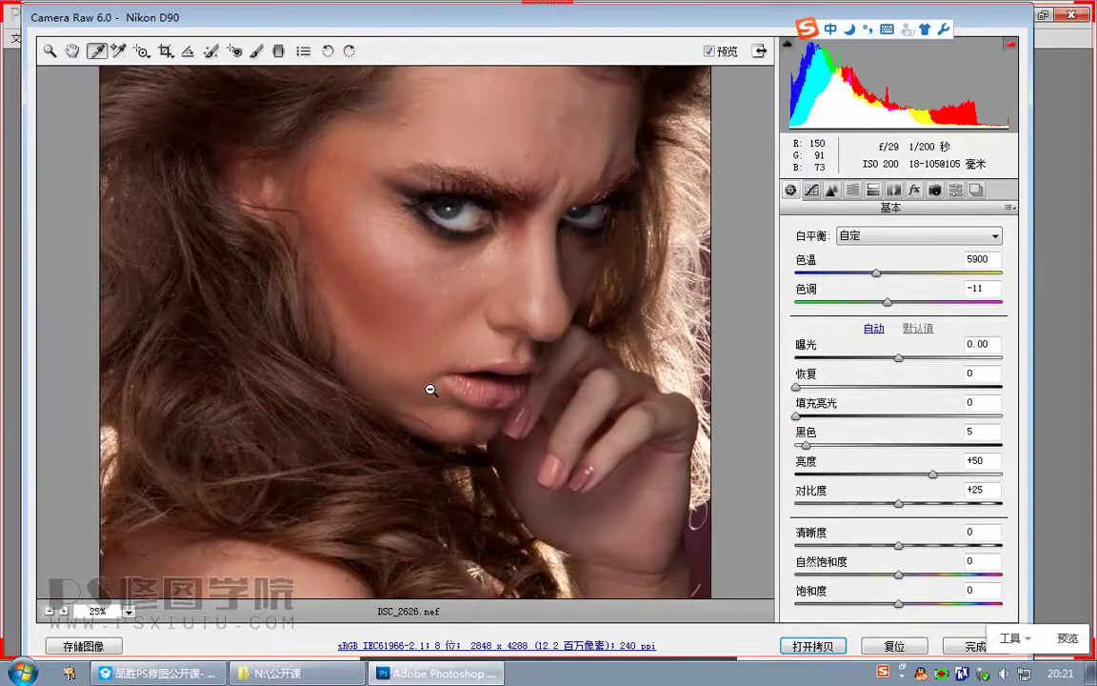
pyautogui.keyDown('ctrl'); pyautogui.keyDown('alt'); pyautogui.click(431, 390); pyautogui.keyUp('alt'); pyautogui.keyUp('ctrl')
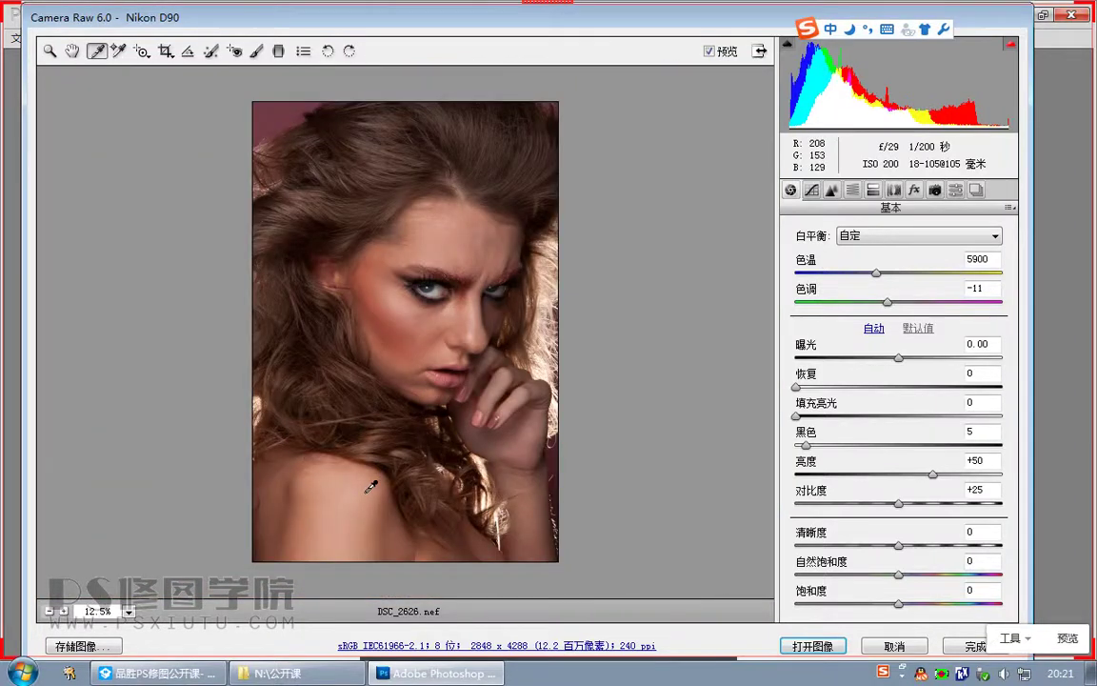
pyautogui.click(191, 672)
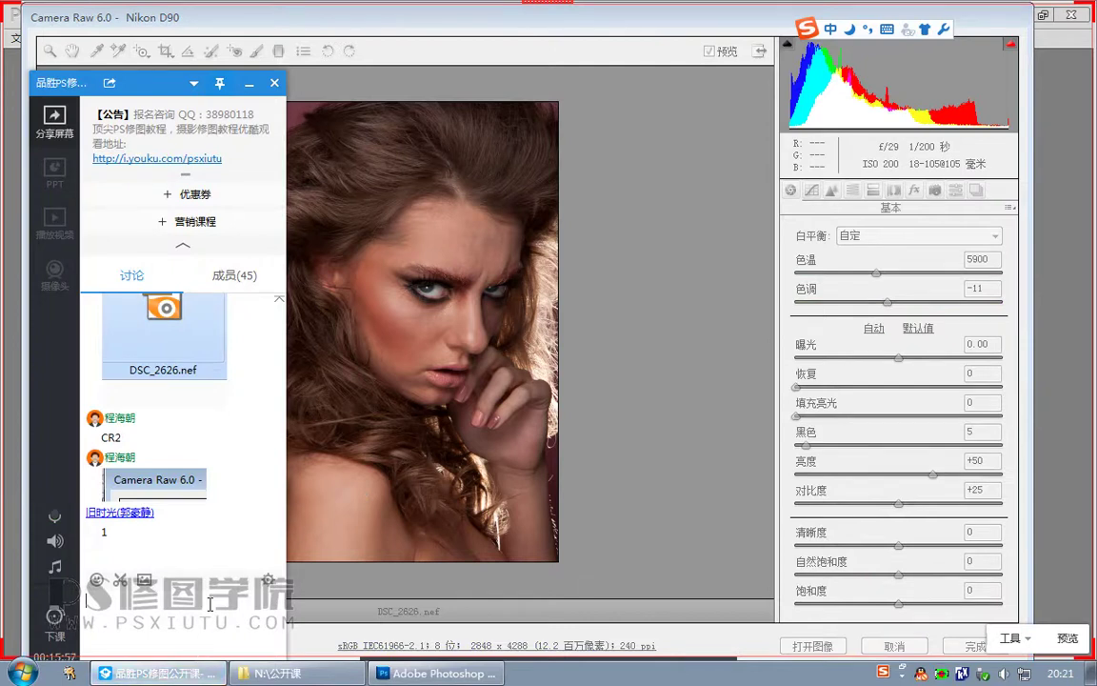
pyautogui.moveTo(181, 134)
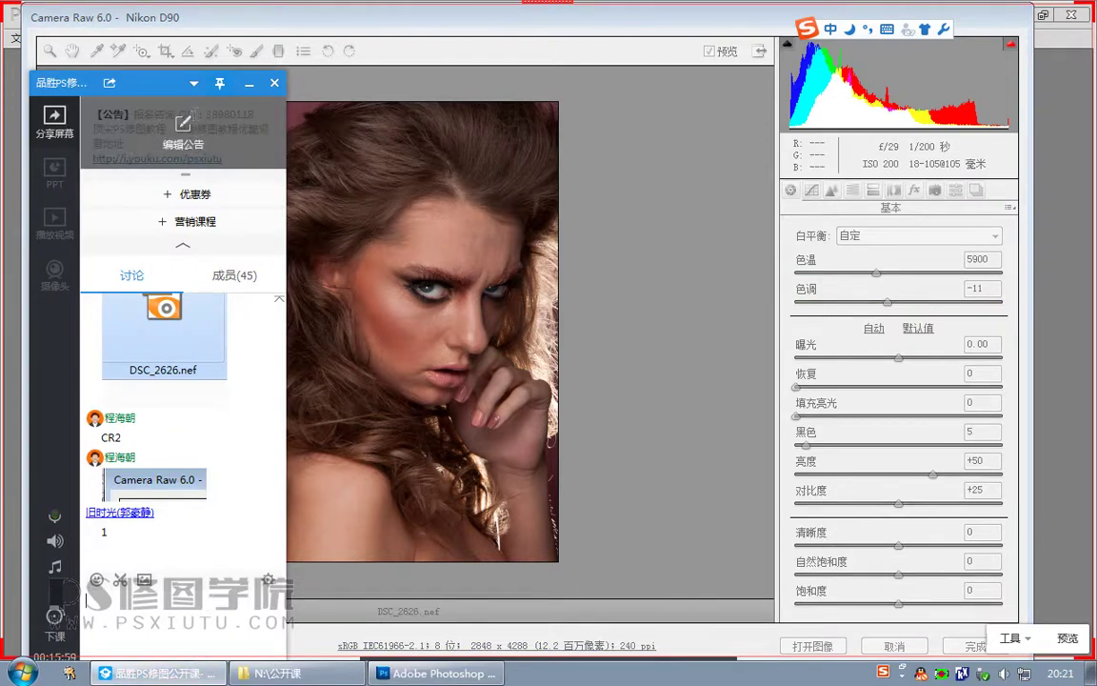
pyautogui.moveTo(167, 83); pyautogui.dragTo(180, 53)
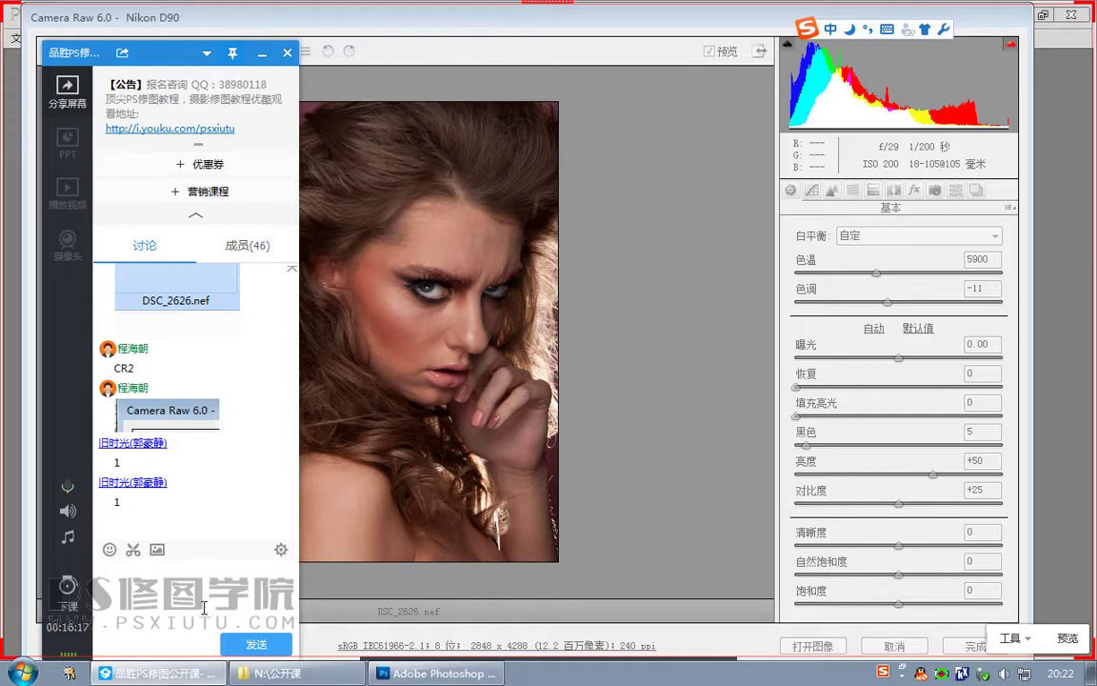
pyautogui.click(178, 672)
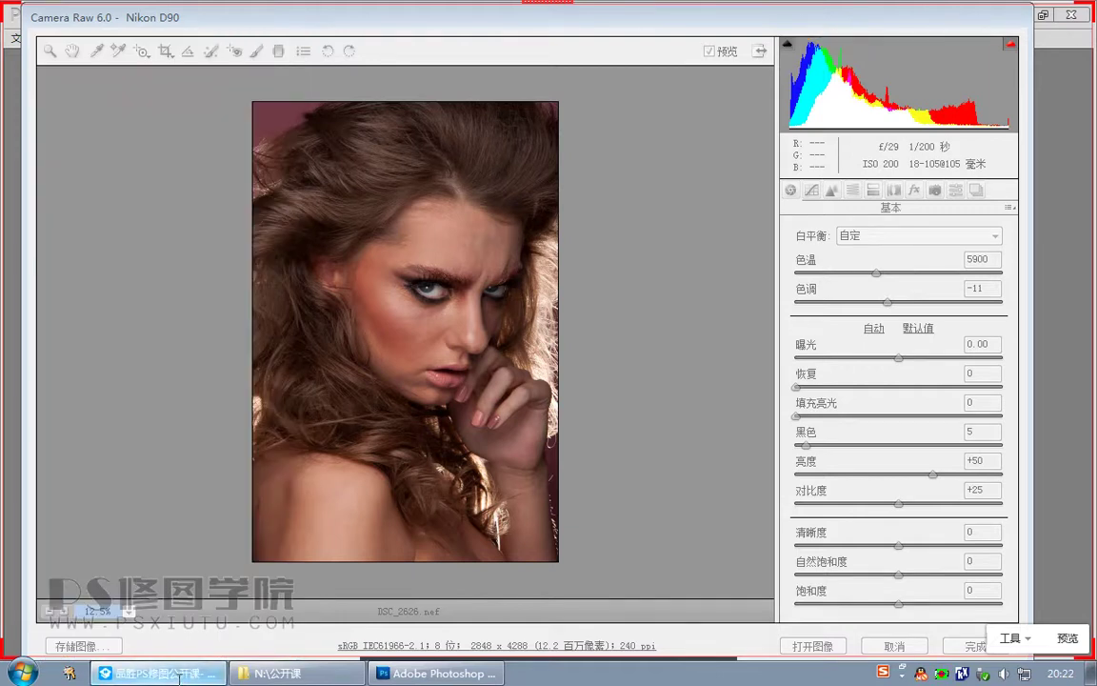
# Step: Set the highlight Recovery (恢复) of the portrait to 100
pyautogui.click(700, 27)
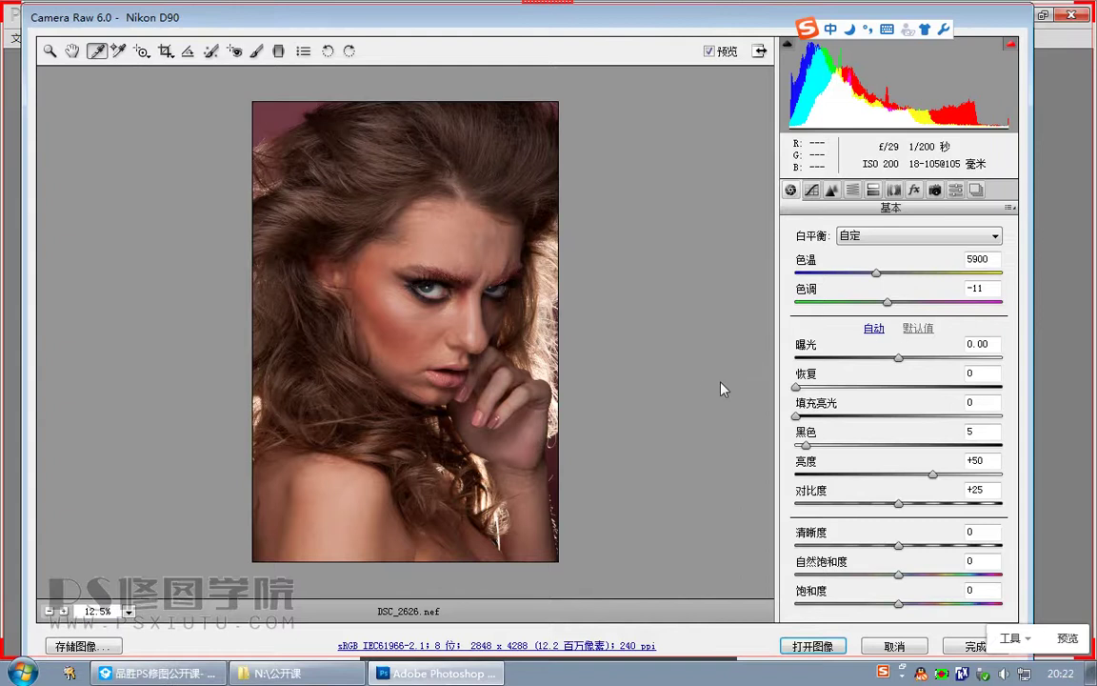
pyautogui.moveTo(797, 388); pyautogui.dragTo(1007, 392)
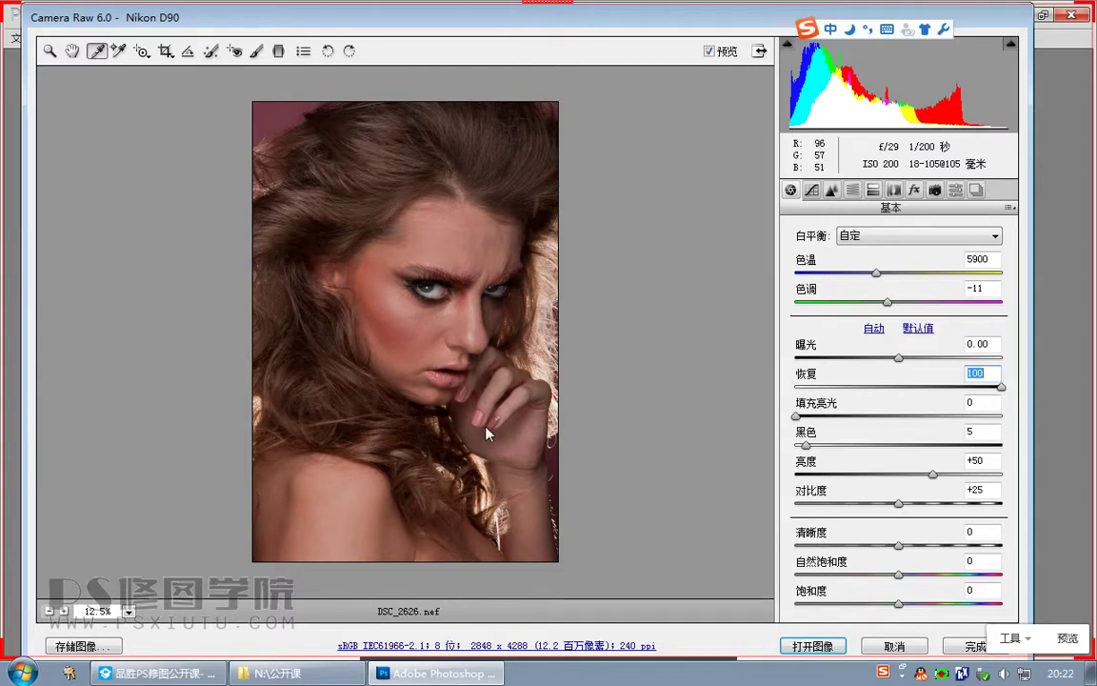
# Step: Compare high, medium and zero highlight Recovery (恢复) on the magnified face, finishing with Recovery at 0
pyautogui.keyDown('ctrl'); pyautogui.click(404, 376); pyautogui.keyUp('ctrl')
pyautogui.keyDown('ctrl'); pyautogui.click(411, 354); pyautogui.keyUp('ctrl')
pyautogui.scroll(3, 424, 419)
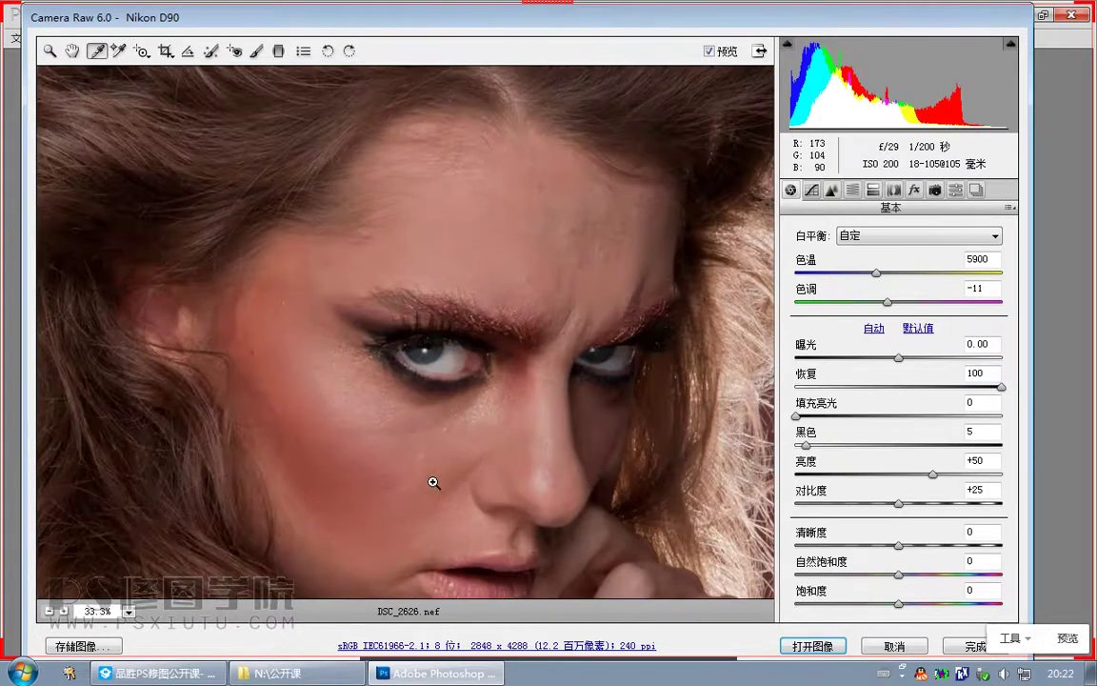
pyautogui.moveTo(827, 389); pyautogui.dragTo(796, 388)
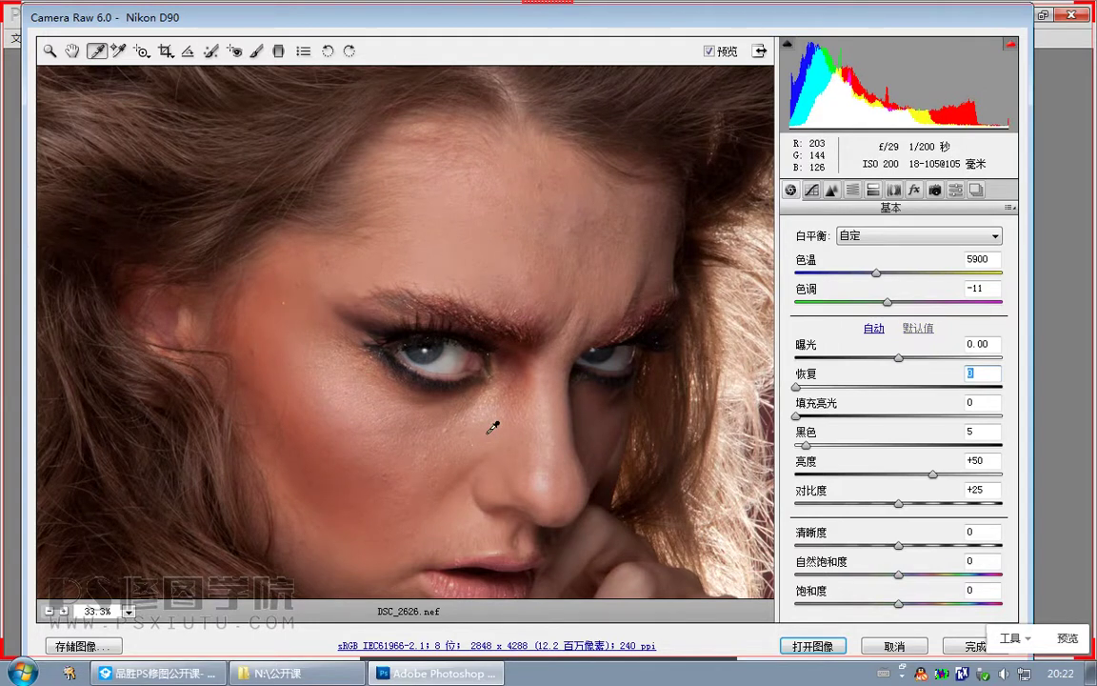
pyautogui.scroll(-1, 490, 446)
pyautogui.moveTo(797, 388); pyautogui.dragTo(991, 388)
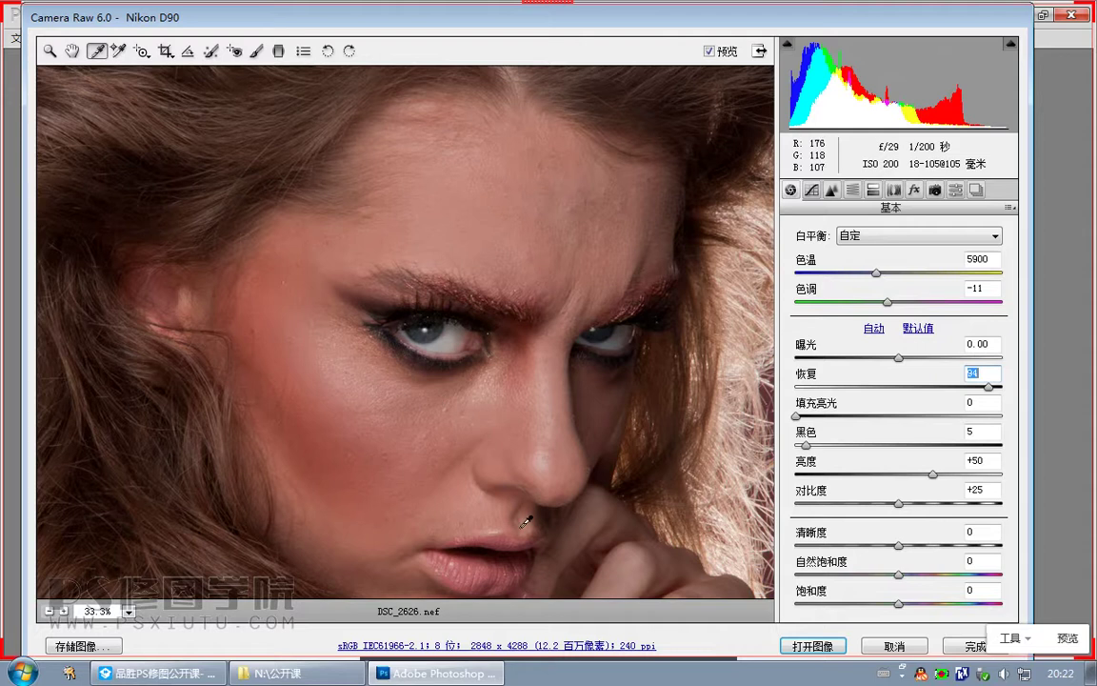
pyautogui.moveTo(989, 387); pyautogui.dragTo(876, 394)
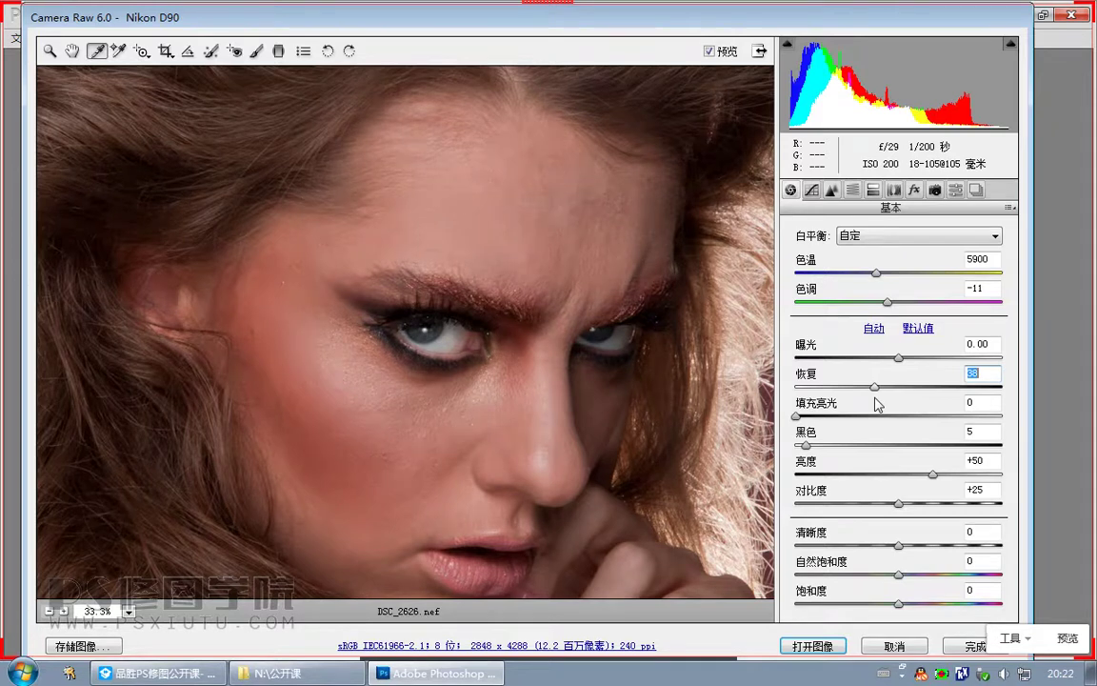
pyautogui.doubleClick(875, 387)
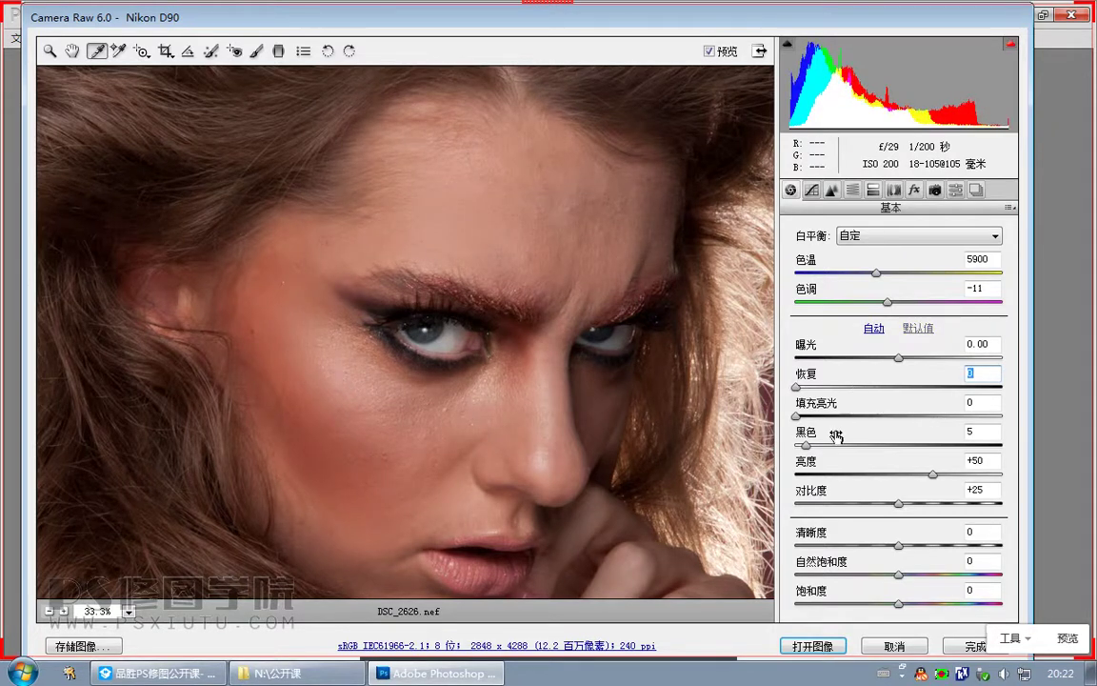
# Step: Try a strong Fill Light (填充亮光) on the face and hair, and return it to 0
pyautogui.moveTo(798, 416); pyautogui.dragTo(955, 429)
pyautogui.moveTo(410, 448); pyautogui.dragTo(490, 431)
pyautogui.click(797, 416)
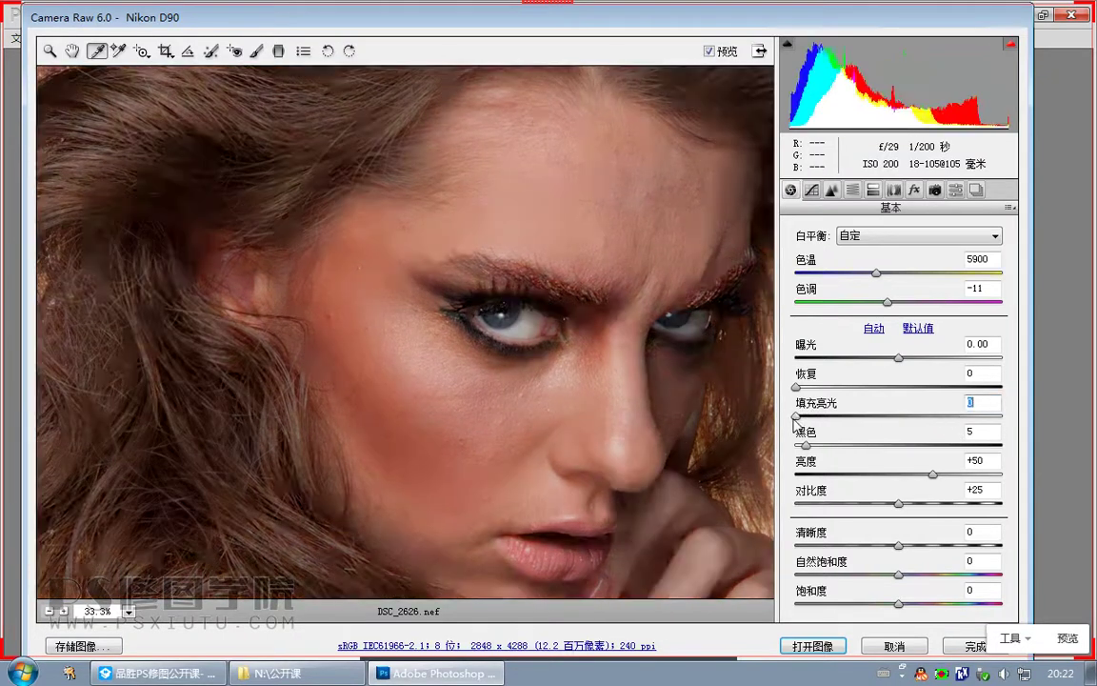
# Step: Capture the dark hair beside the cheek at zero Fill Light and send the screenshot to the class chat
pyautogui.hotkey('ctrl', 'alt', 'a')
pyautogui.moveTo(138, 293); pyautogui.dragTo(364, 579)
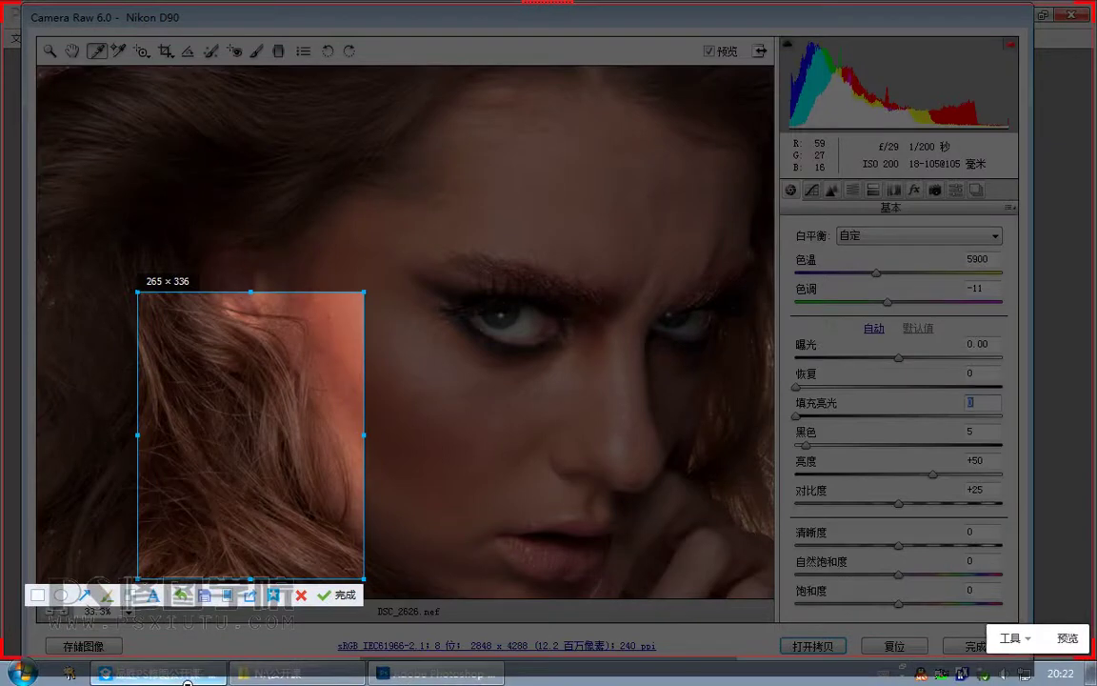
pyautogui.click(185, 674)
pyautogui.press('Escape')
pyautogui.hotkey('ctrl', 'v')
pyautogui.click(257, 644)
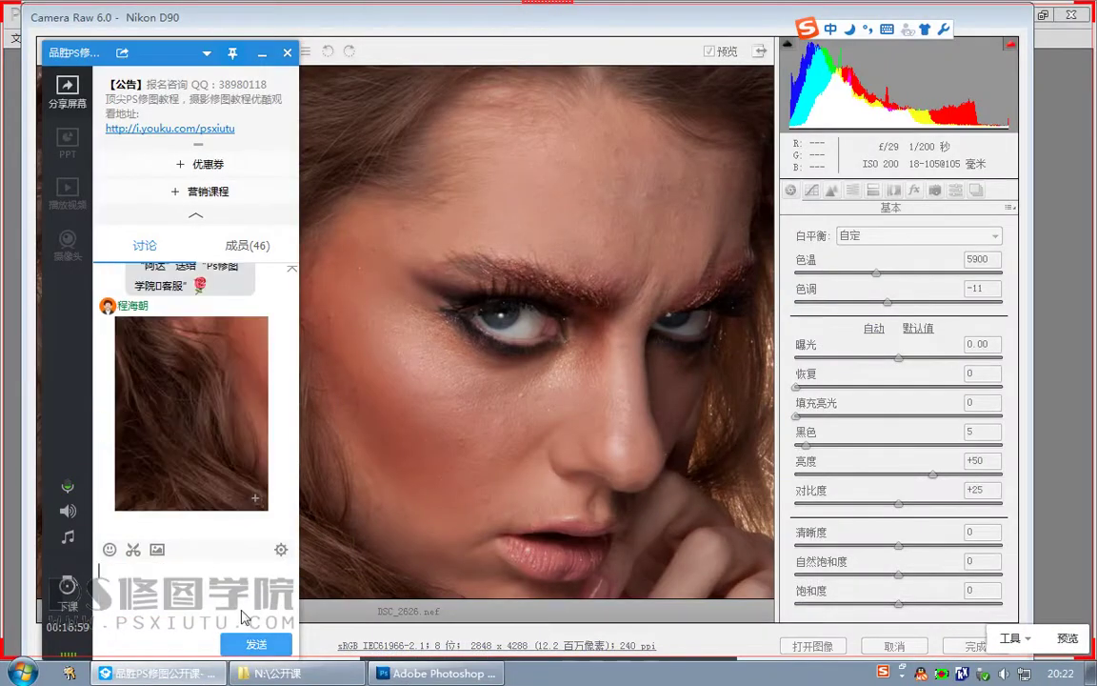
pyautogui.click(198, 673)
# Step: Raise Fill Light (填充亮光) to 89, capture the same hair area and send the screenshot to the class chat for comparison
pyautogui.moveTo(845, 419); pyautogui.dragTo(977, 417)
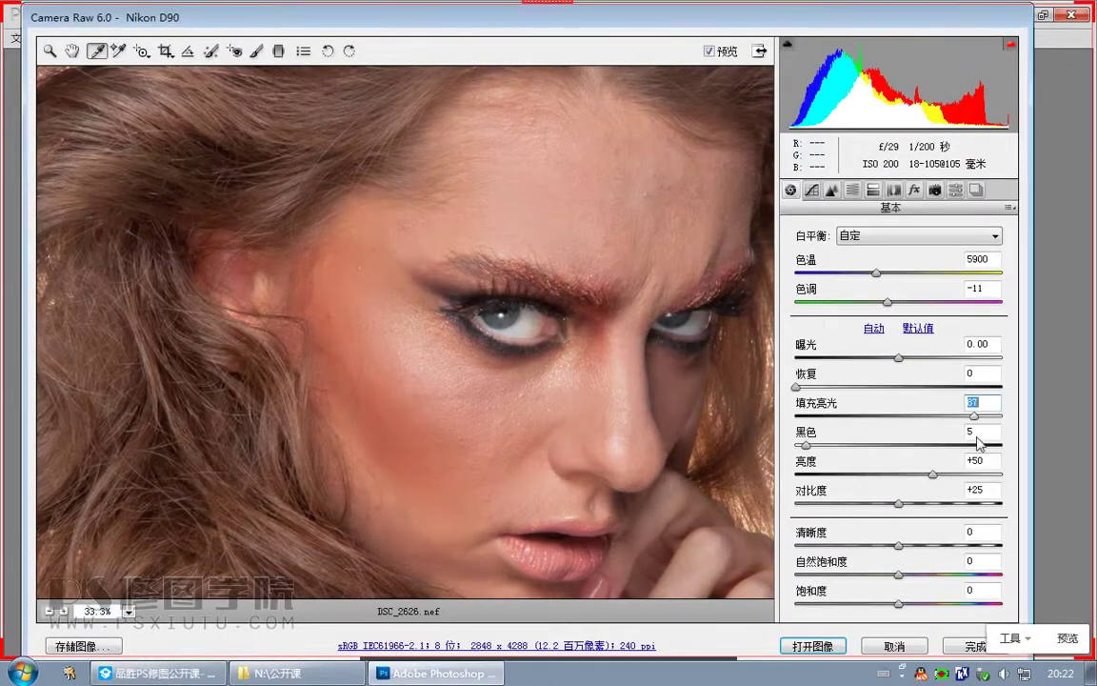
pyautogui.hotkey('ctrl', 'alt', 'a')
pyautogui.moveTo(87, 312); pyautogui.dragTo(316, 572)
pyautogui.doubleClick(254, 527)
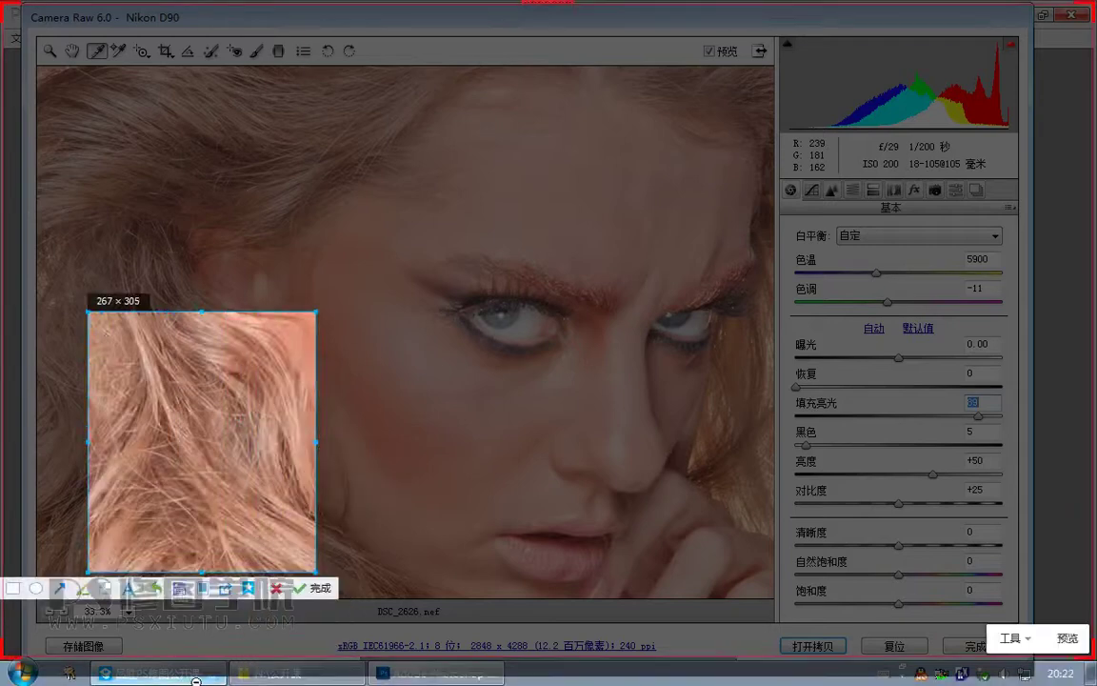
pyautogui.click(198, 671)
pyautogui.click(203, 682)
pyautogui.hotkey('ctrl', 'v')
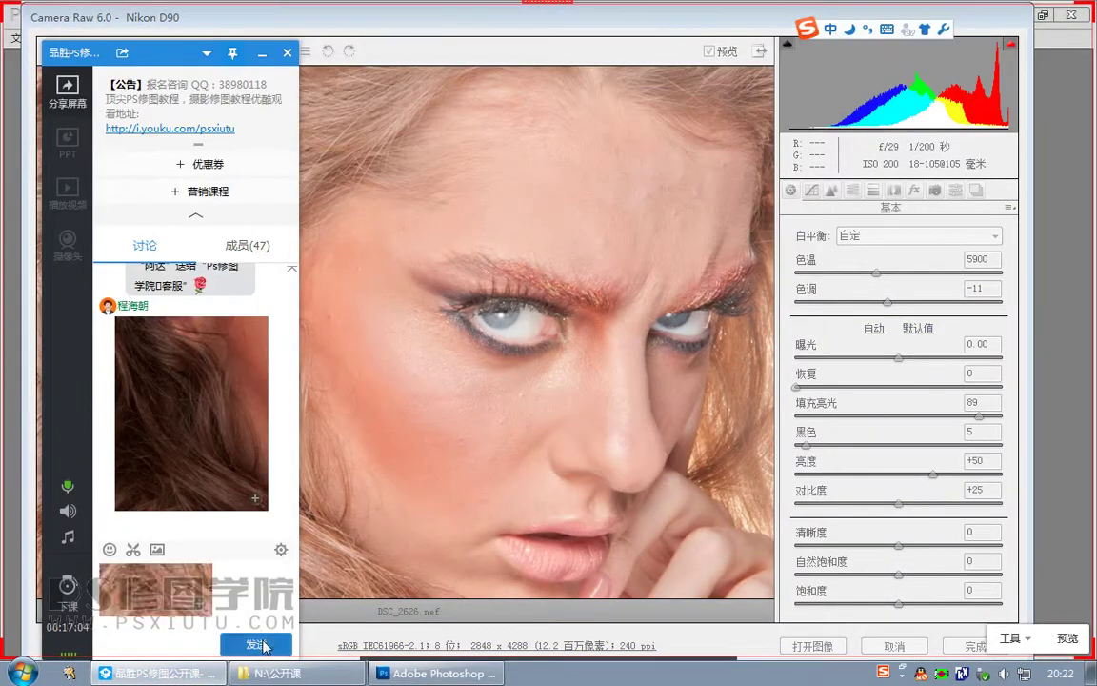
pyautogui.press('Return')
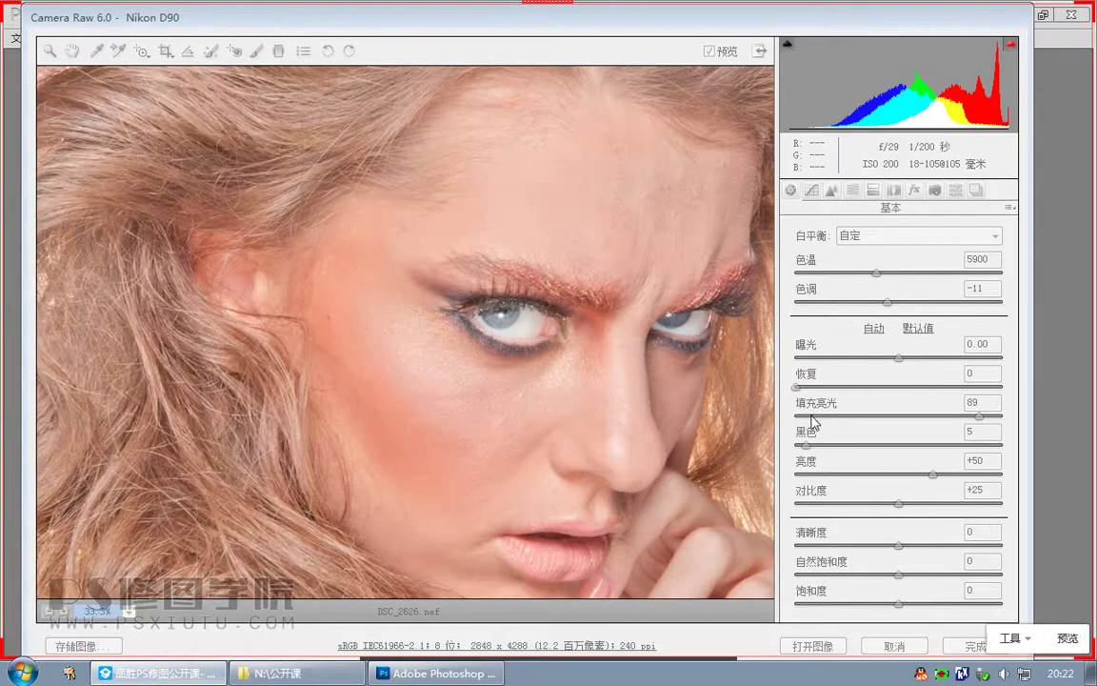
# Step: Return Fill Light to 0 and set Blacks (黑色) to 8, judging the shadow clipping with the threshold preview
pyautogui.moveTo(812, 422); pyautogui.dragTo(795, 422)
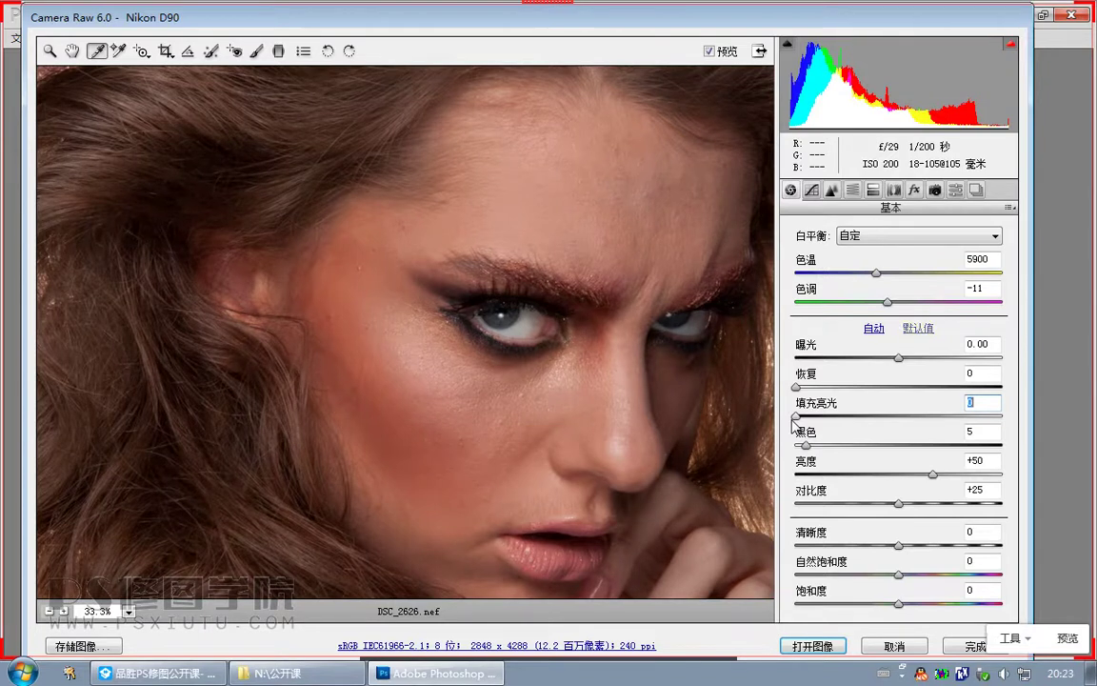
pyautogui.moveTo(806, 445)
pyautogui.mouseDown()
pyautogui.moveTo(786, 448)
pyautogui.moveTo(825, 448)
pyautogui.moveTo(788, 453)
pyautogui.moveTo(797, 448)
pyautogui.mouseUp()
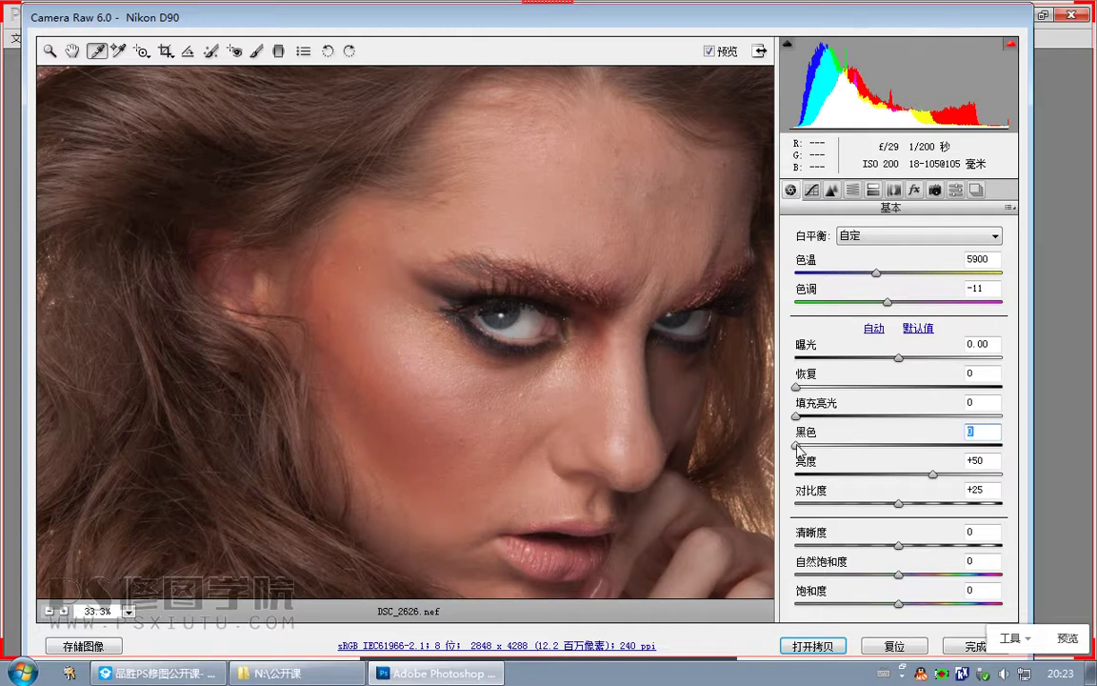
pyautogui.moveTo(798, 447); pyautogui.dragTo(813, 450)
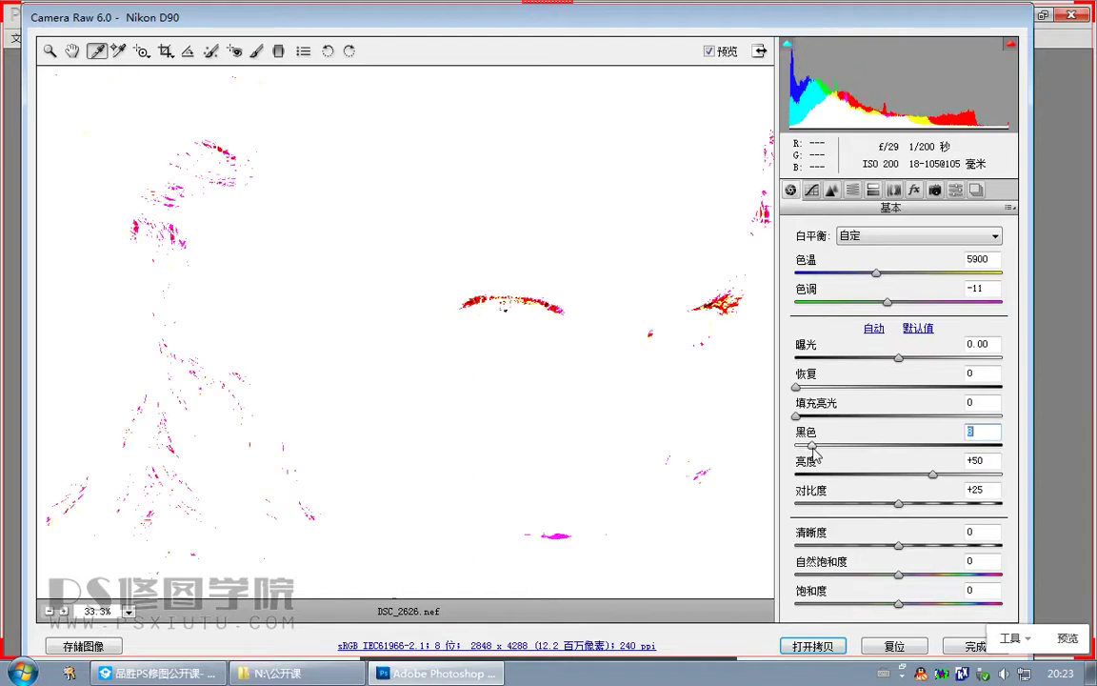
pyautogui.moveTo(815, 453); pyautogui.dragTo(810, 456)
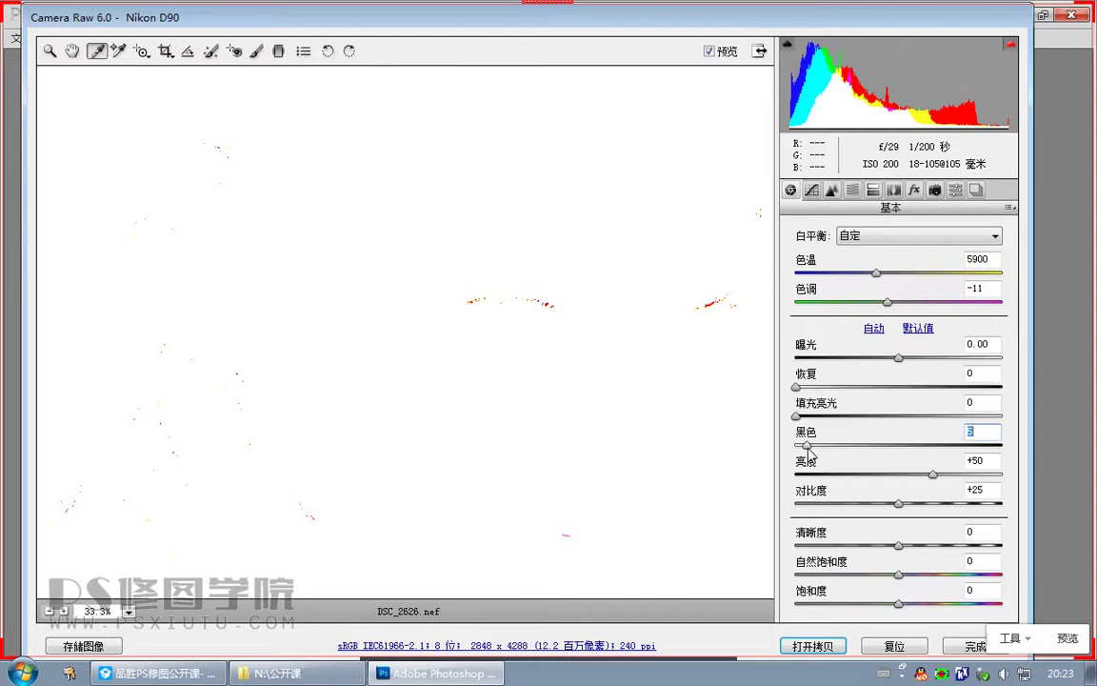
pyautogui.moveTo(810, 451); pyautogui.dragTo(810, 455)
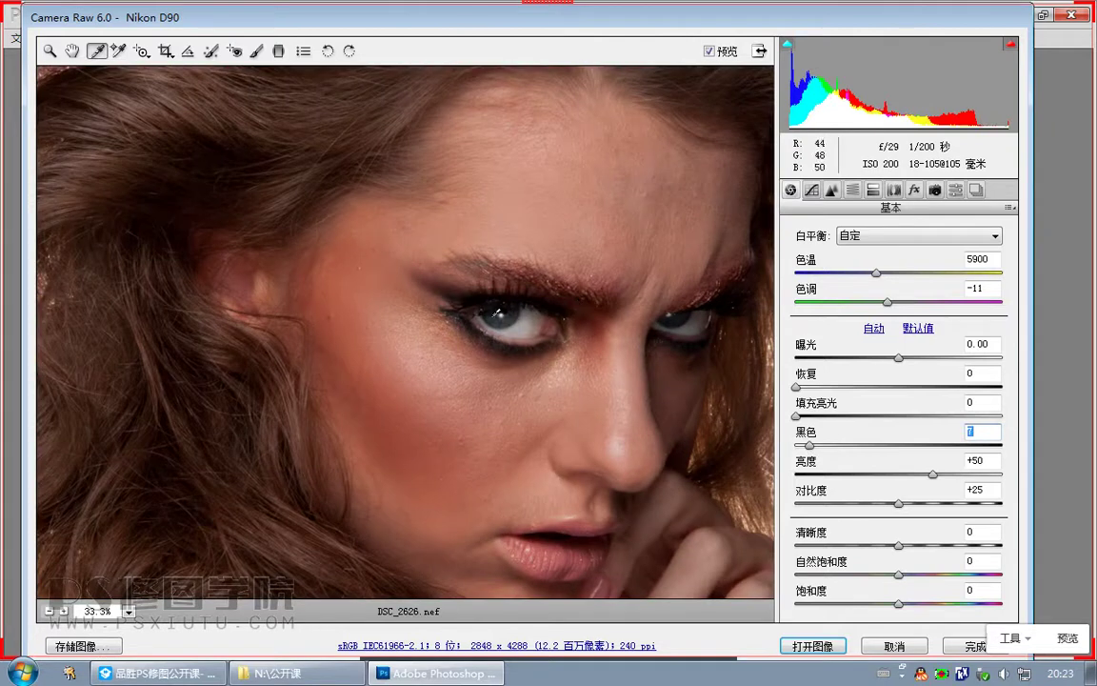
pyautogui.press('alt')
pyautogui.moveTo(809, 446); pyautogui.dragTo(811, 449)
pyautogui.scroll(-1, 397, 452)
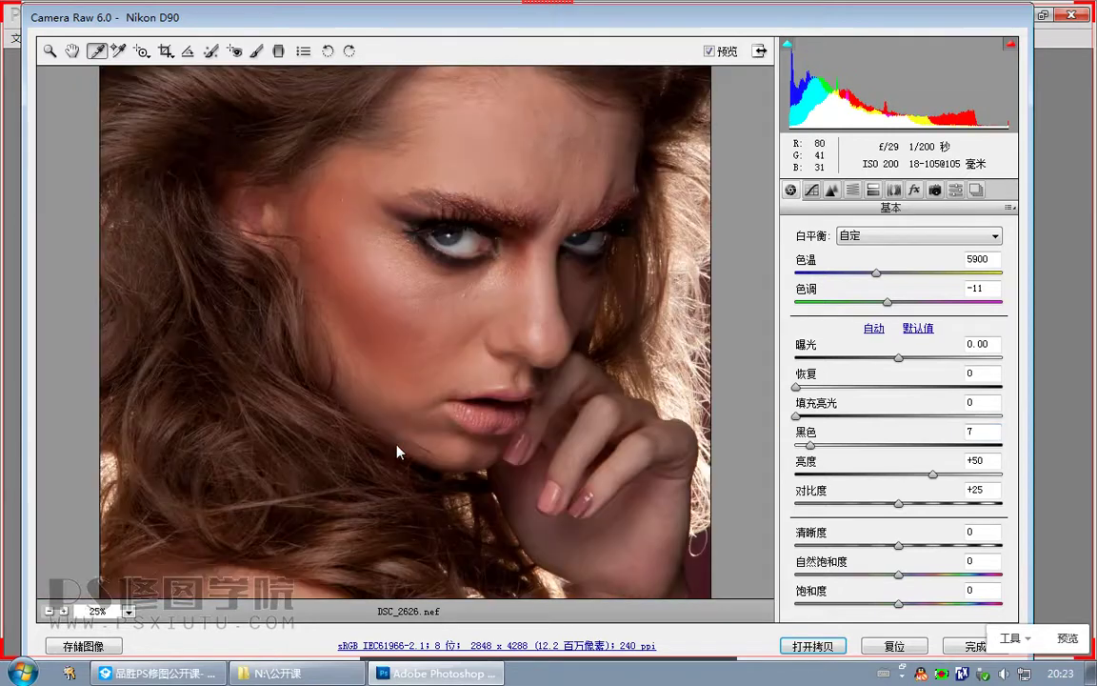
pyautogui.keyDown('alt'); pyautogui.moveTo(808, 448); pyautogui.dragTo(812, 448); pyautogui.keyUp('alt')
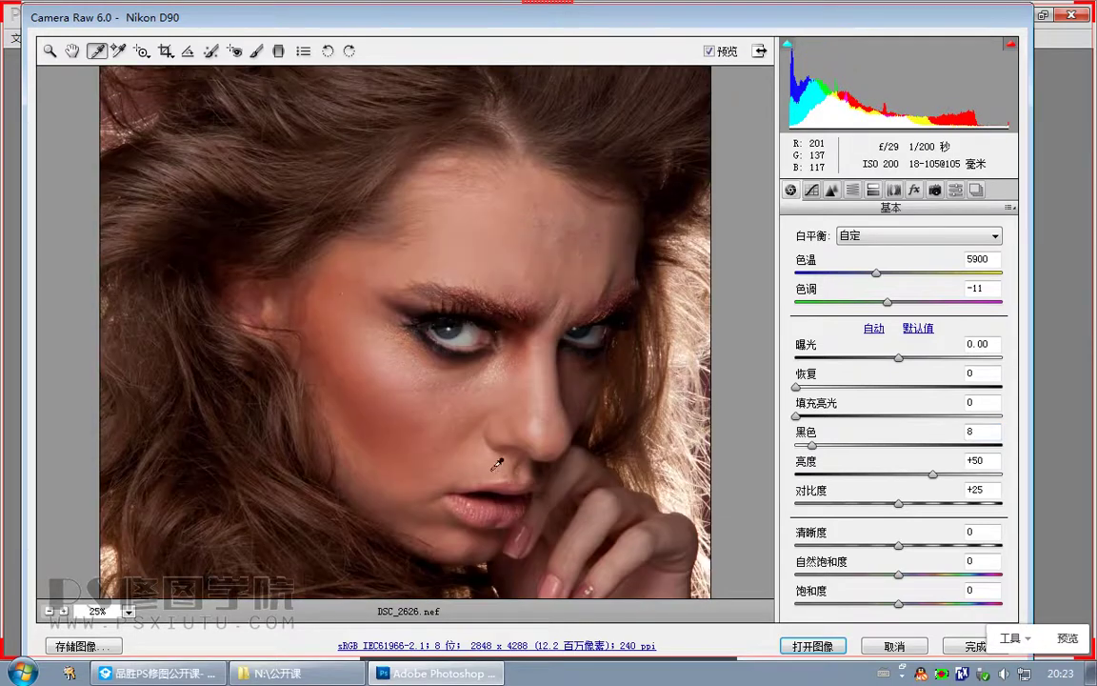
# Step: Check the class chat for student replies and return to the Fill Light setting in Camera Raw
pyautogui.moveTo(494, 466); pyautogui.dragTo(488, 380)
pyautogui.click(160, 673)
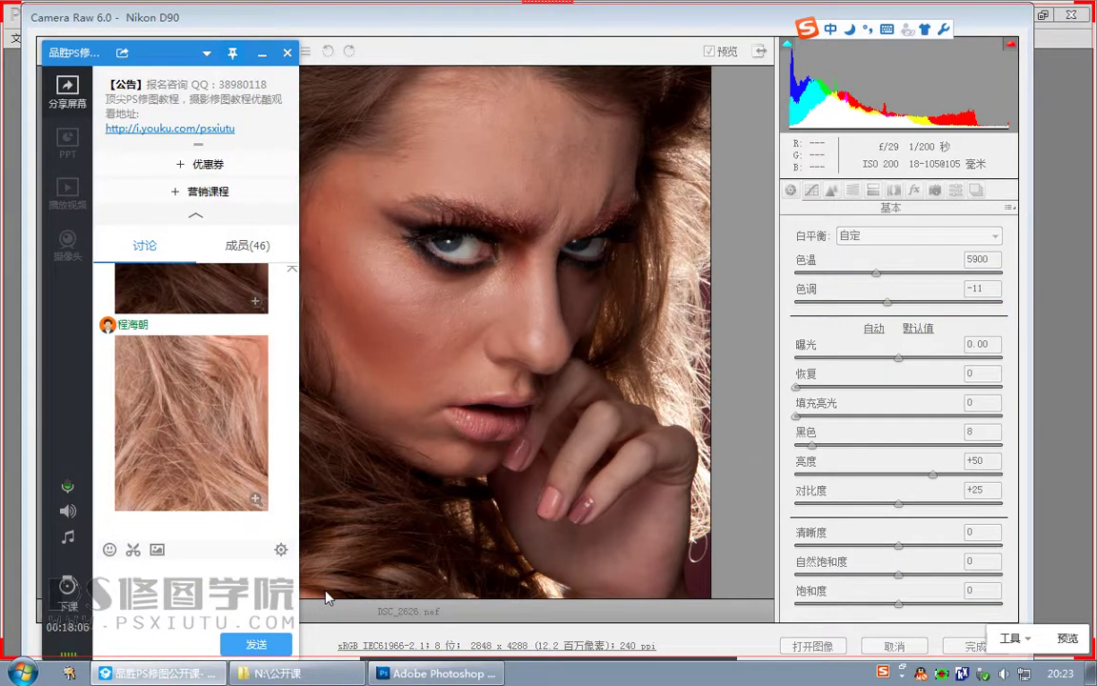
pyautogui.click(797, 418)
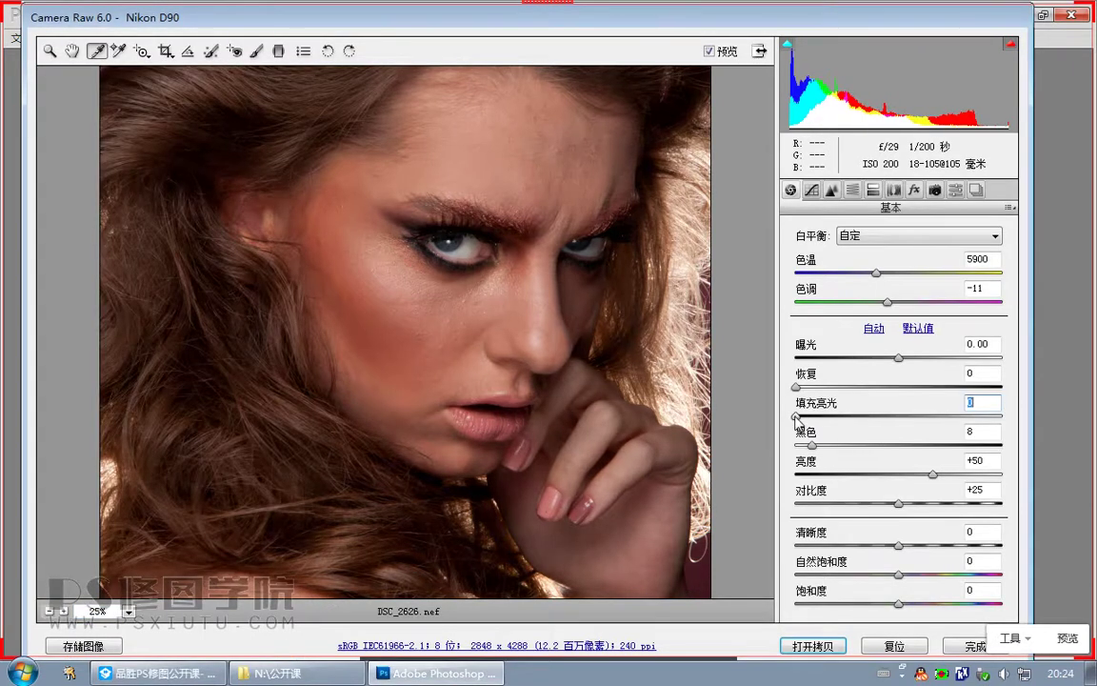
# Step: Set Brightness (亮度) to +55 and open the developed portrait in Photoshop with the hidden panels shown
pyautogui.moveTo(932, 475); pyautogui.dragTo(936, 482)
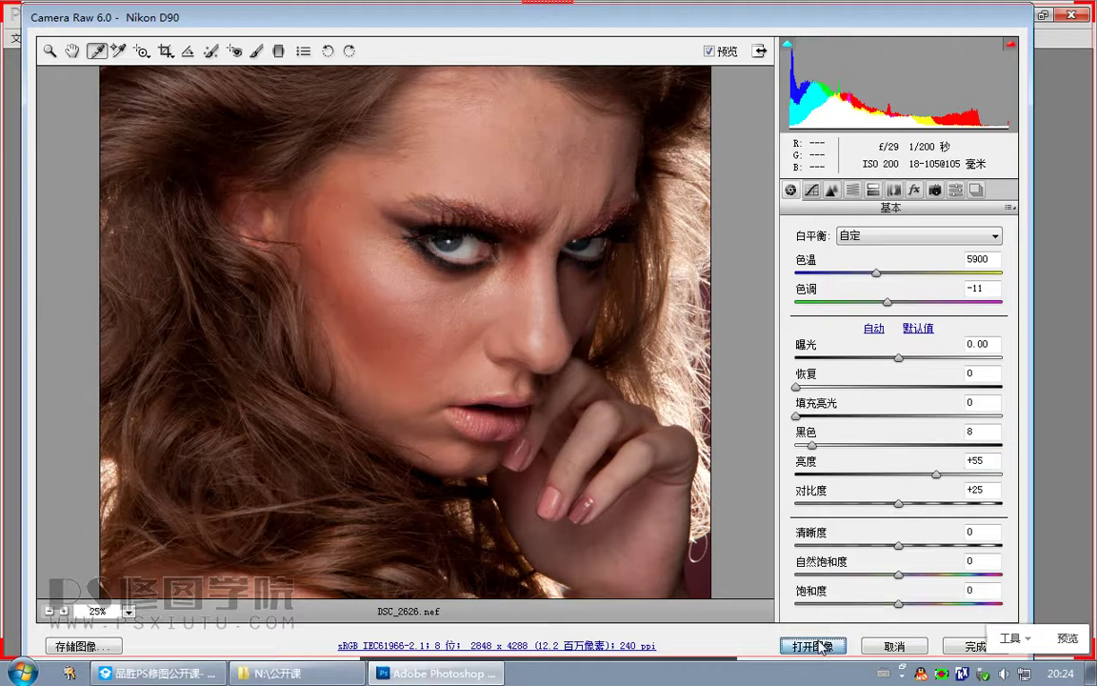
pyautogui.click(183, 674)
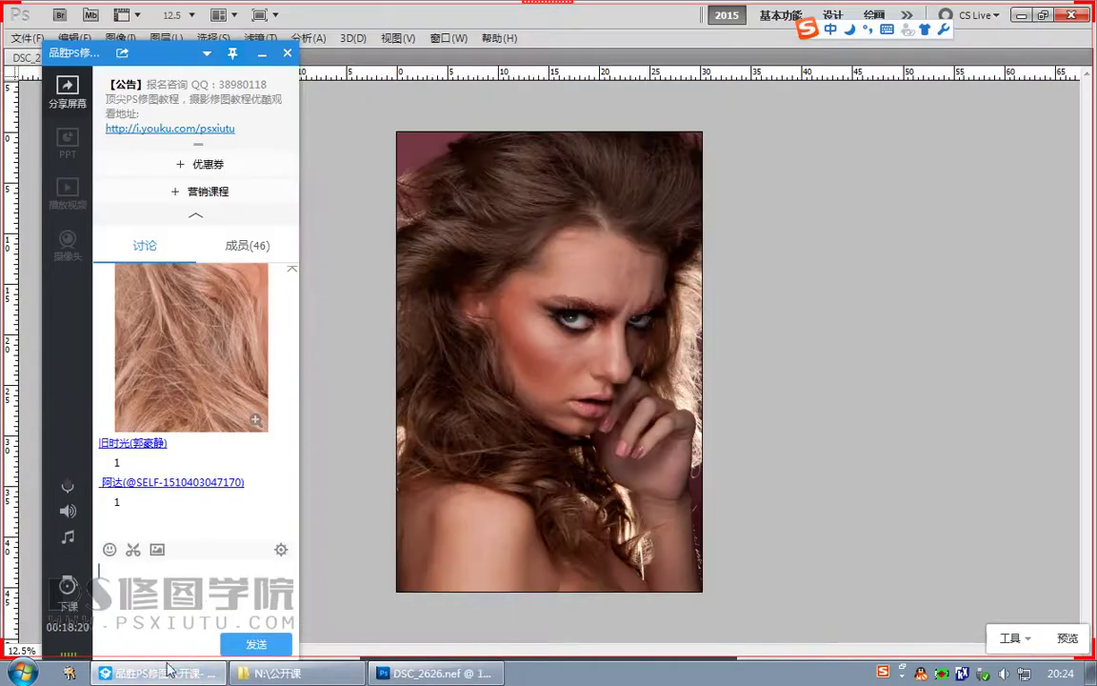
pyautogui.click(168, 672)
pyautogui.press('Tab')
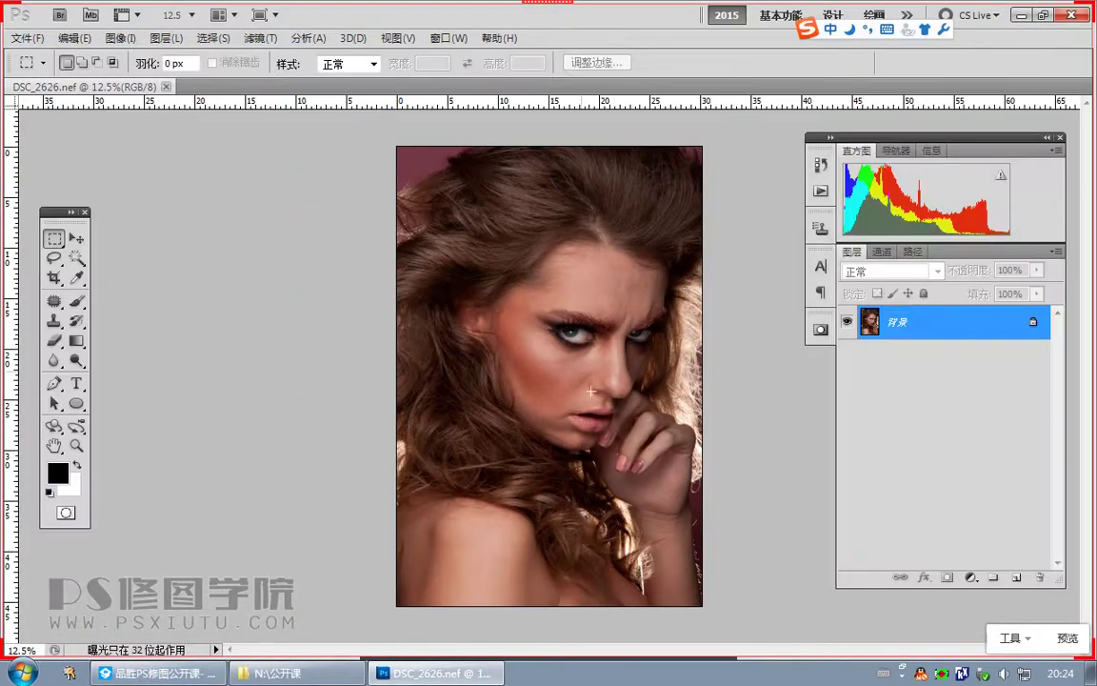
# Step: Outline the cheek with the Patch tool to point out the skin area, and clear the selection
pyautogui.moveTo(610, 374); pyautogui.dragTo(664, 503)
pyautogui.press('j')
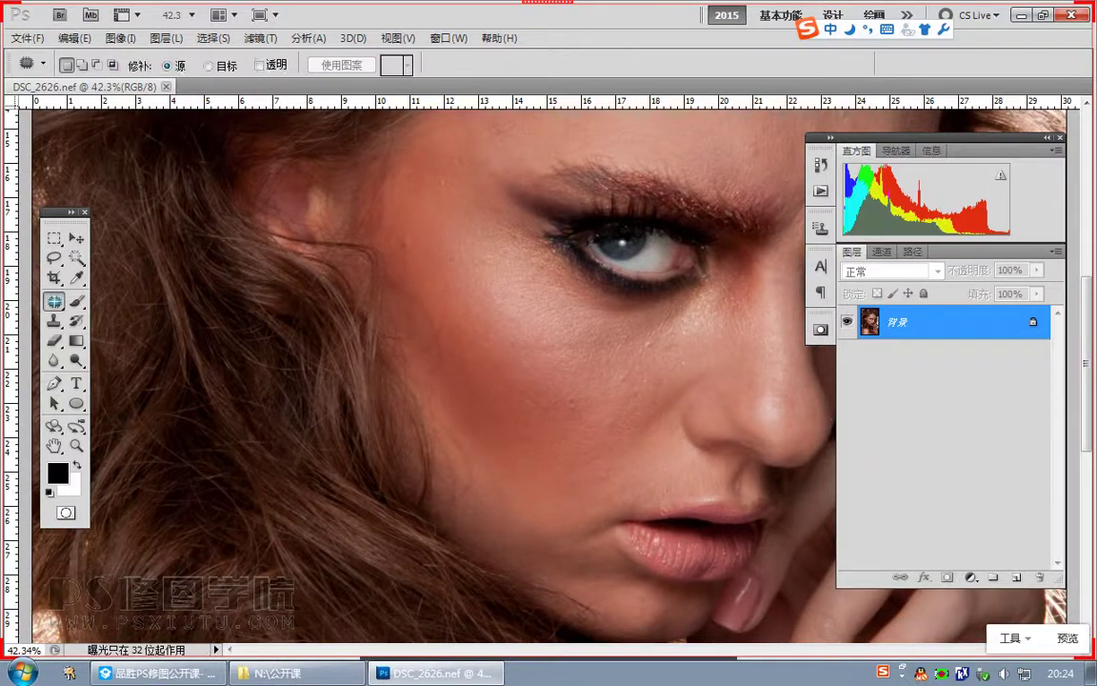
pyautogui.moveTo(407, 240)
pyautogui.mouseDown()
pyautogui.moveTo(569, 245)
pyautogui.moveTo(473, 368)
pyautogui.moveTo(496, 311)
pyautogui.moveTo(569, 332)
pyautogui.moveTo(643, 533)
pyautogui.moveTo(575, 495)
pyautogui.moveTo(651, 338)
pyautogui.mouseUp()
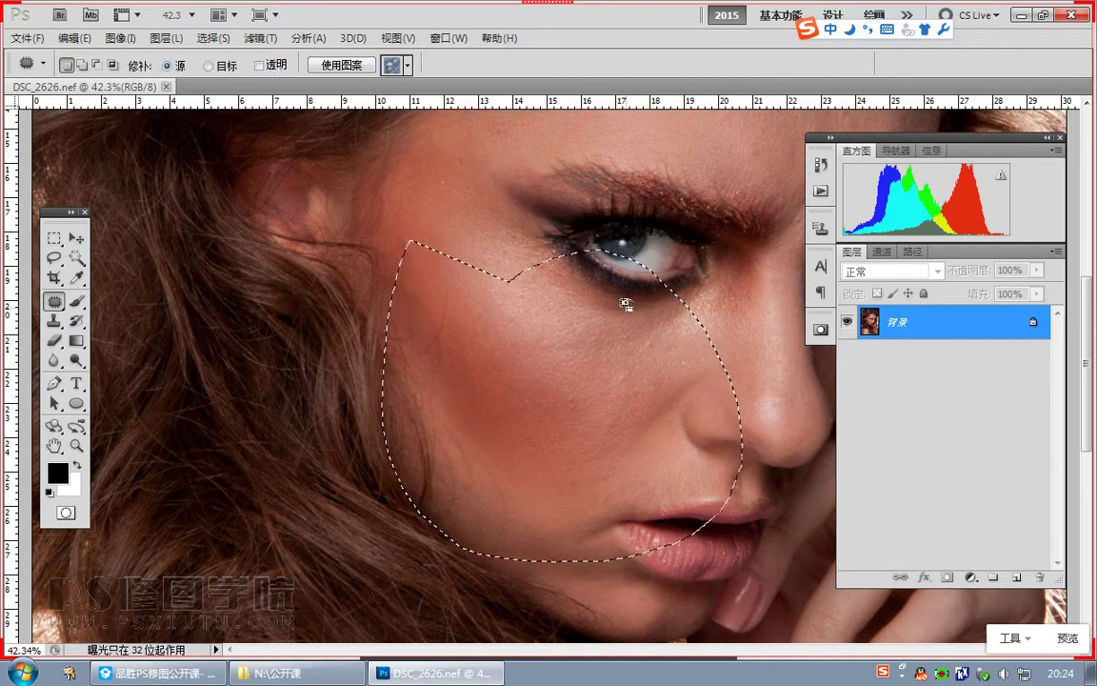
pyautogui.hotkey('ctrl', 'd')
# Step: Add a Black & White (黑白) adjustment layer with default values above the background
pyautogui.click(972, 578)
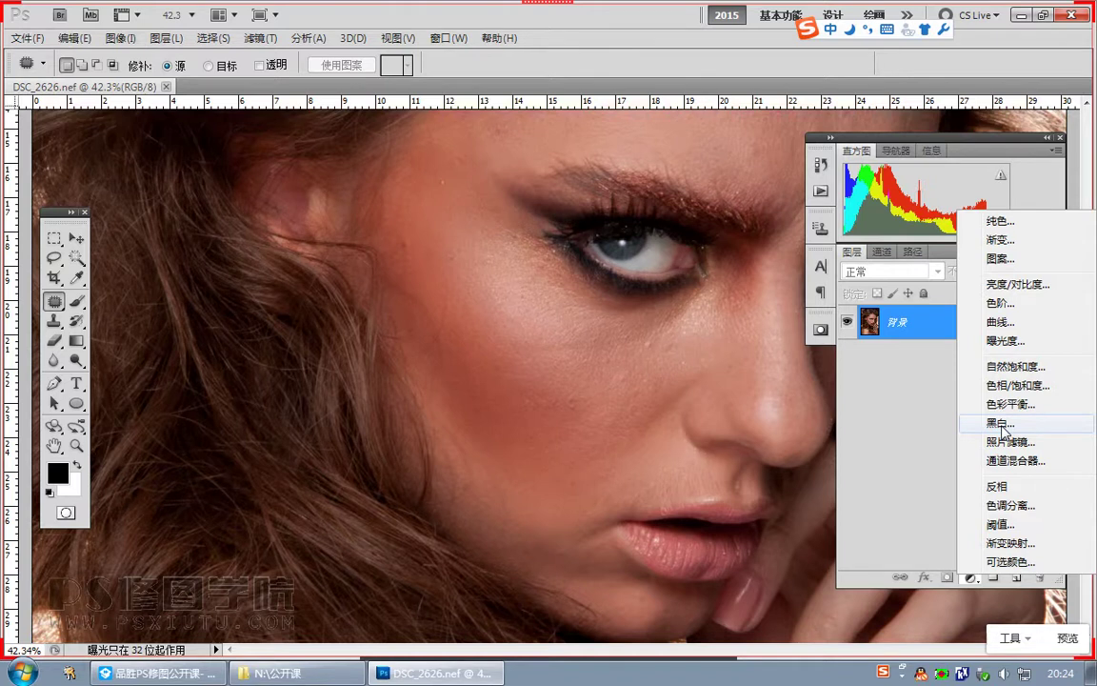
pyautogui.click(1000, 423)
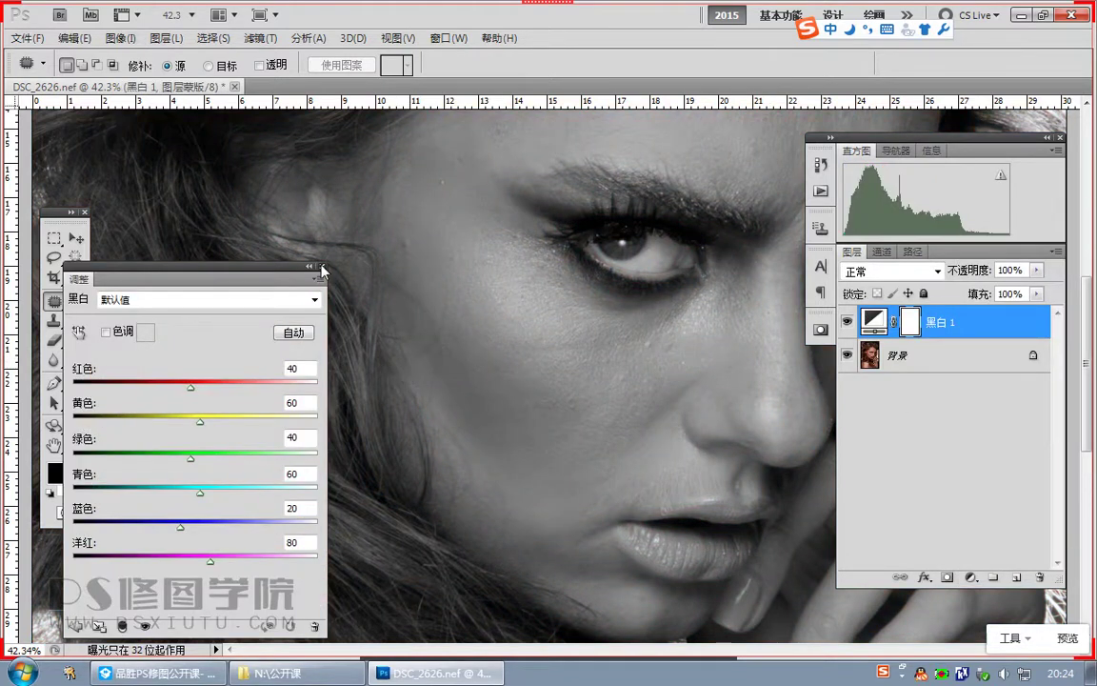
pyautogui.click(322, 267)
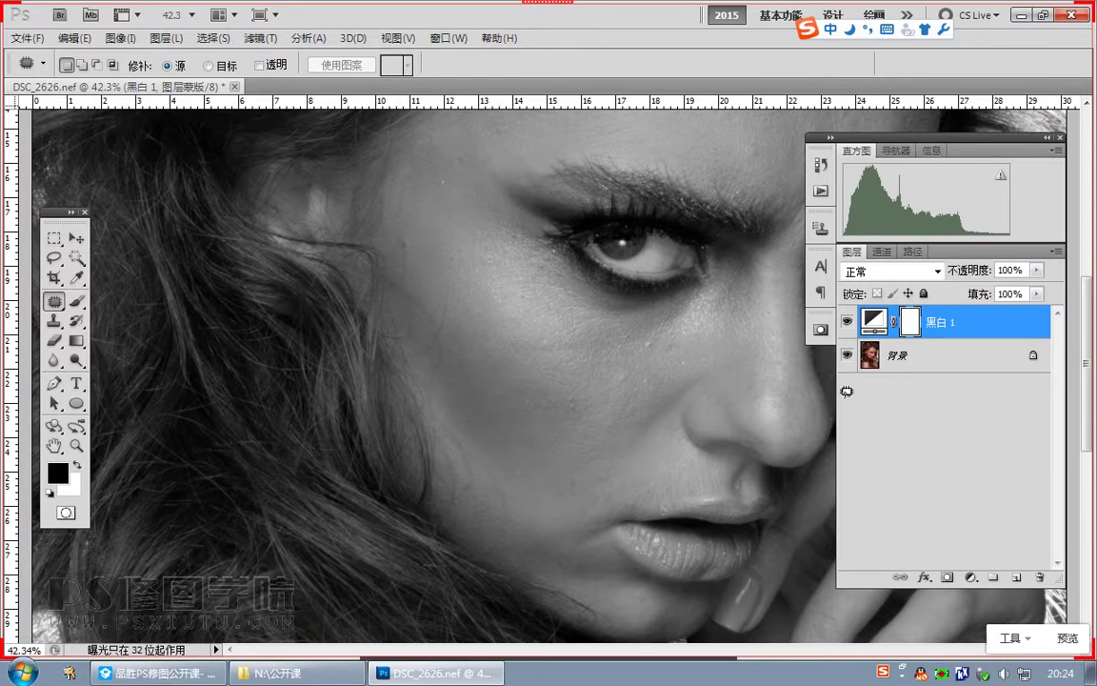
# Step: Darken the skin in the Black & White adjustment by setting Reds (红色) to -28 and lowering Yellows (黄色) beyond -47
pyautogui.doubleClick(874, 325)
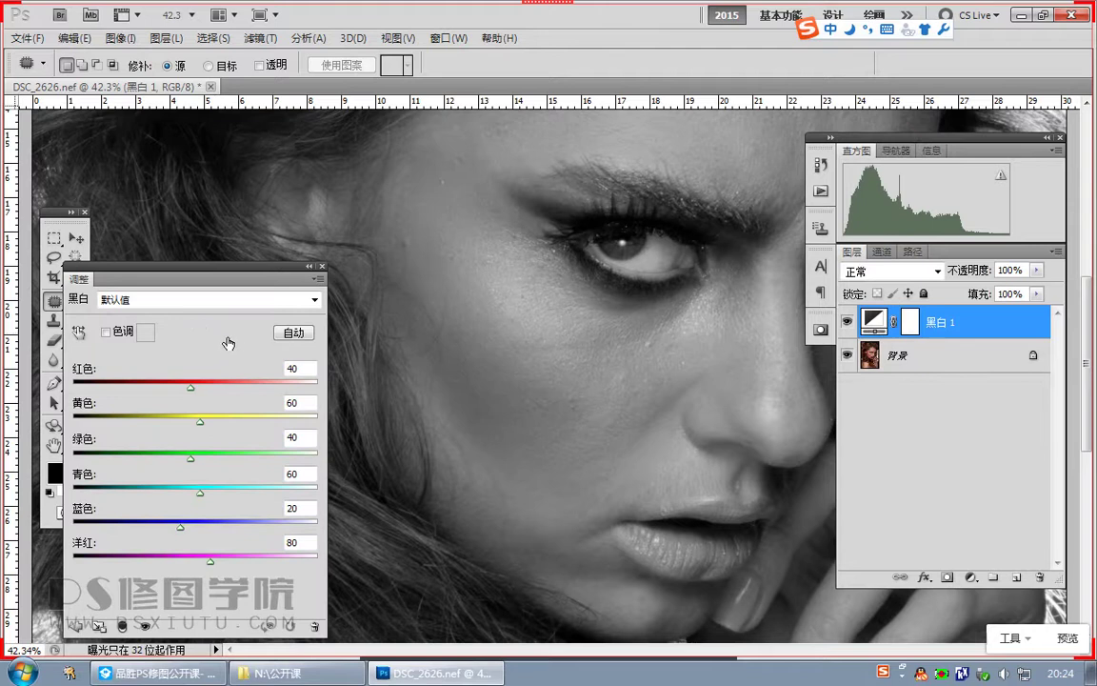
pyautogui.click(177, 391)
pyautogui.click(152, 426)
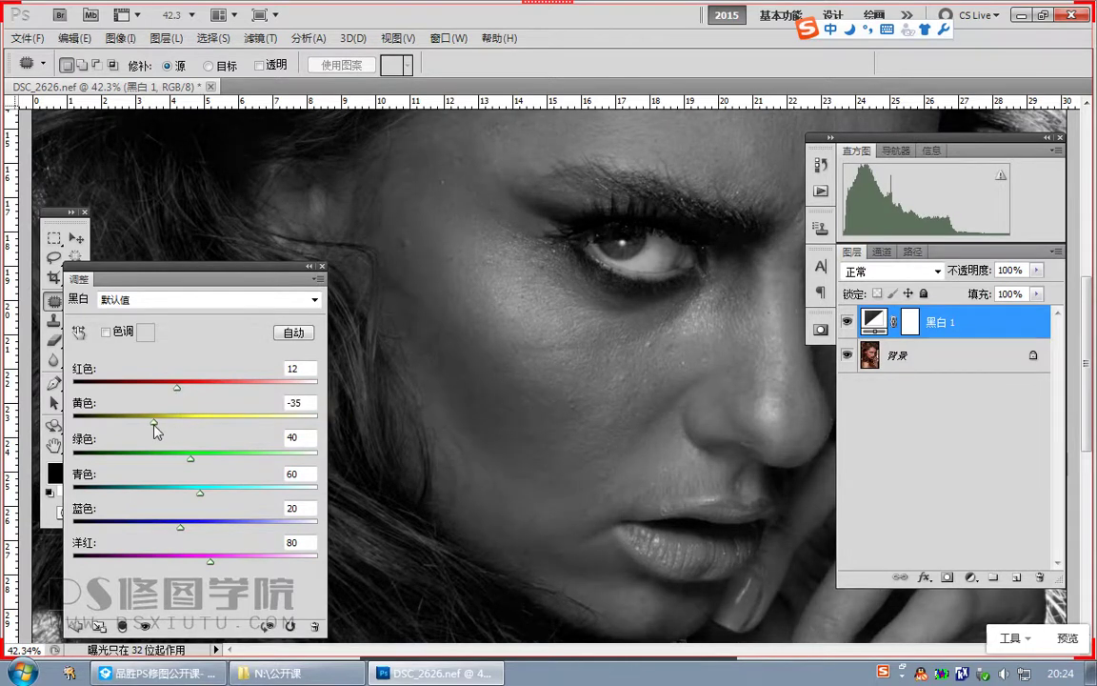
pyautogui.moveTo(167, 388)
pyautogui.mouseDown()
pyautogui.moveTo(107, 392)
pyautogui.moveTo(157, 390)
pyautogui.mouseUp()
pyautogui.click(148, 424)
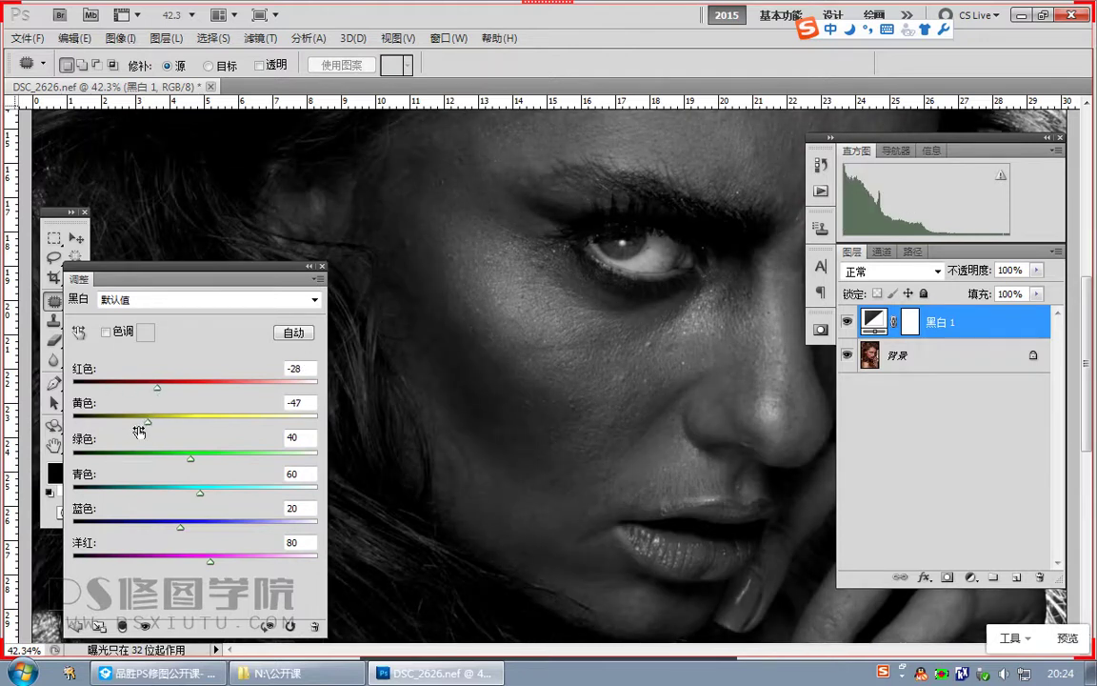
pyautogui.moveTo(139, 431); pyautogui.dragTo(105, 433)
pyautogui.click(322, 267)
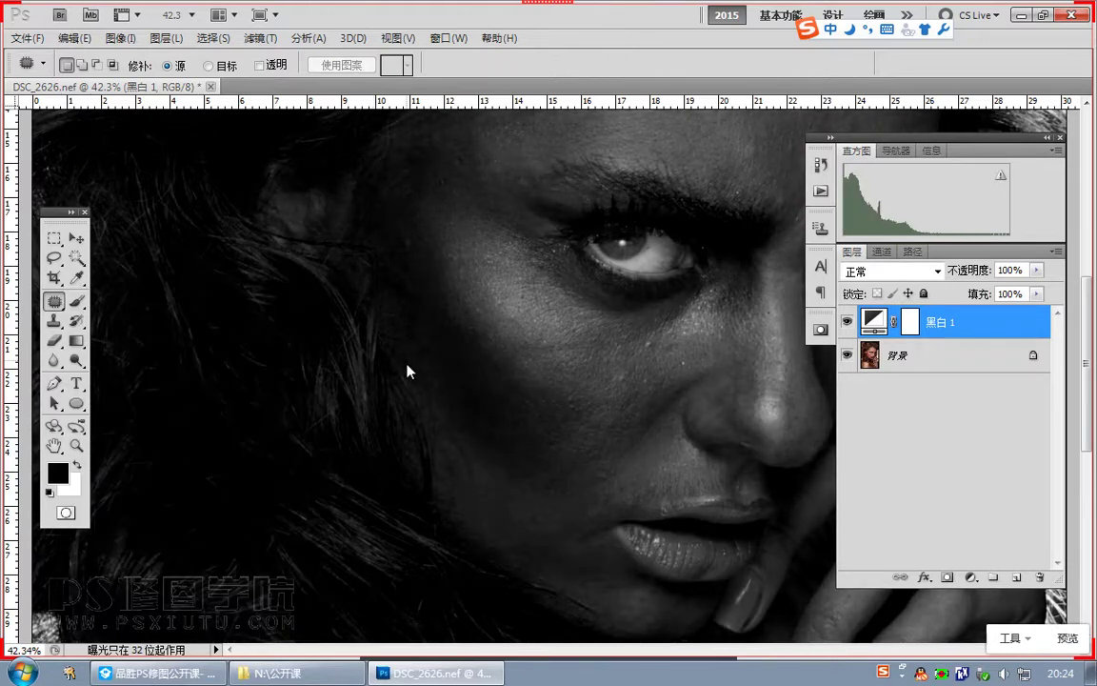
# Step: Outline the face and hand with the Patch tool to point out their shading, and clear the selection
pyautogui.hotkey('ctrl', '0')
pyautogui.moveTo(448, 363)
pyautogui.mouseDown()
pyautogui.moveTo(602, 262)
pyautogui.moveTo(486, 269)
pyautogui.mouseUp()
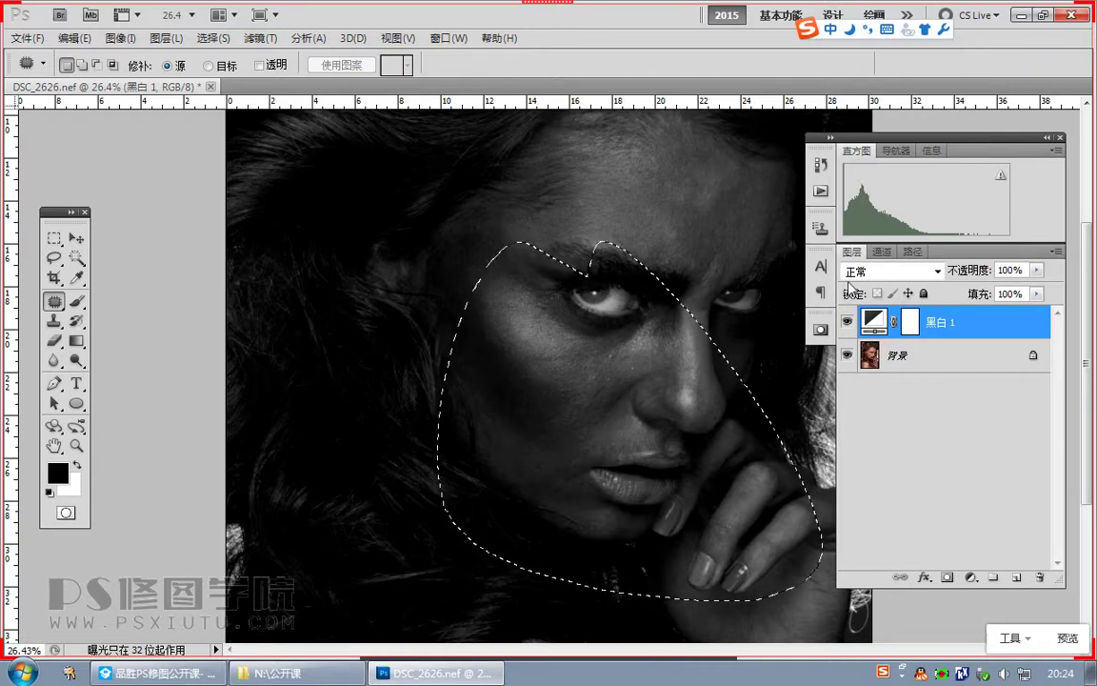
pyautogui.hotkey('ctrl', 'd')
# Step: Set the Black & White layer's blend mode to Multiply (正片叠底)
pyautogui.click(896, 271)
pyautogui.click(866, 63)
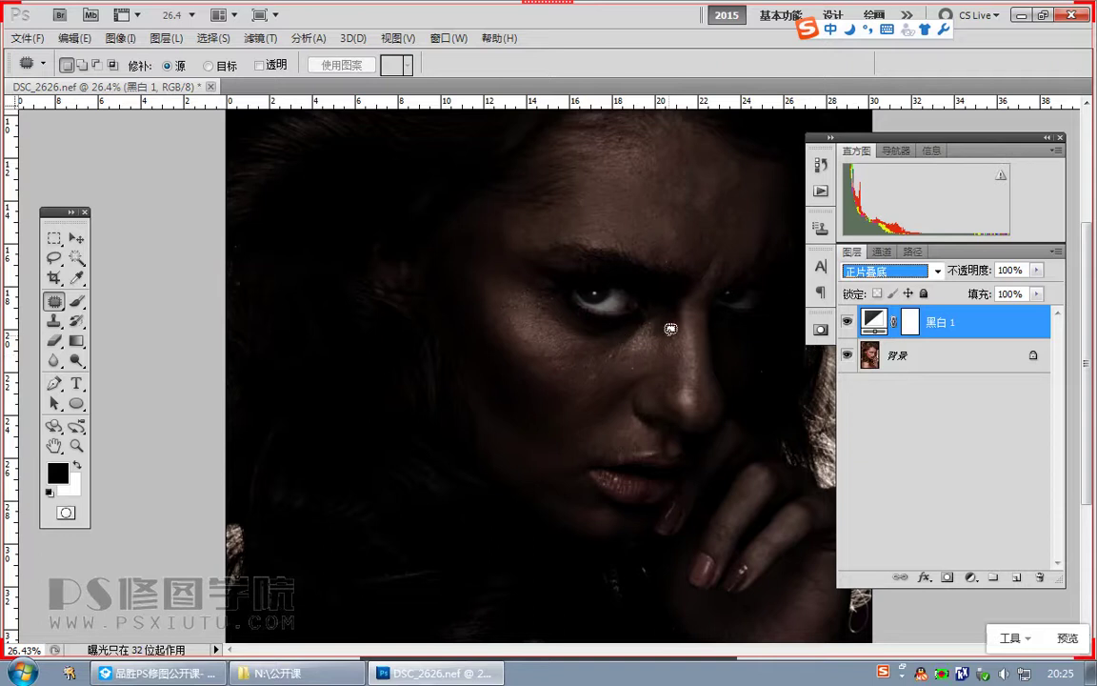
# Step: Add a Selective Color (可选颜色) adjustment layer and set its Blacks (黑色) to Cyan -3, Magenta -7 and Yellow -14
pyautogui.click(972, 577)
pyautogui.click(1000, 557)
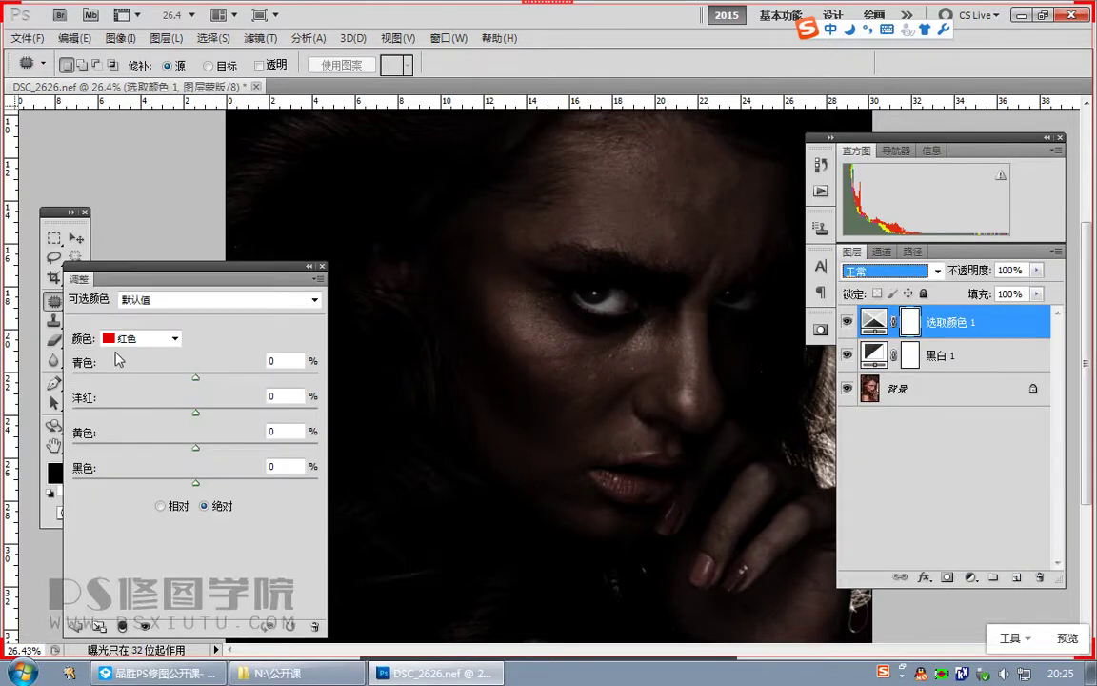
pyautogui.click(143, 338)
pyautogui.click(136, 487)
pyautogui.moveTo(195, 447); pyautogui.dragTo(177, 447)
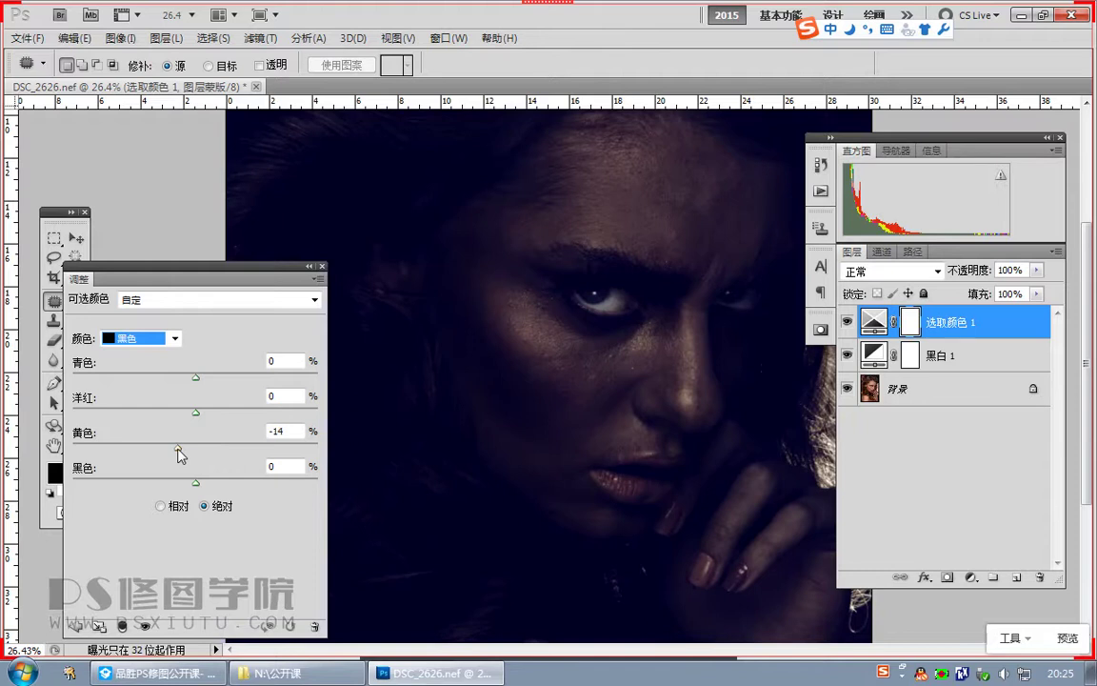
pyautogui.moveTo(202, 381); pyautogui.dragTo(187, 417)
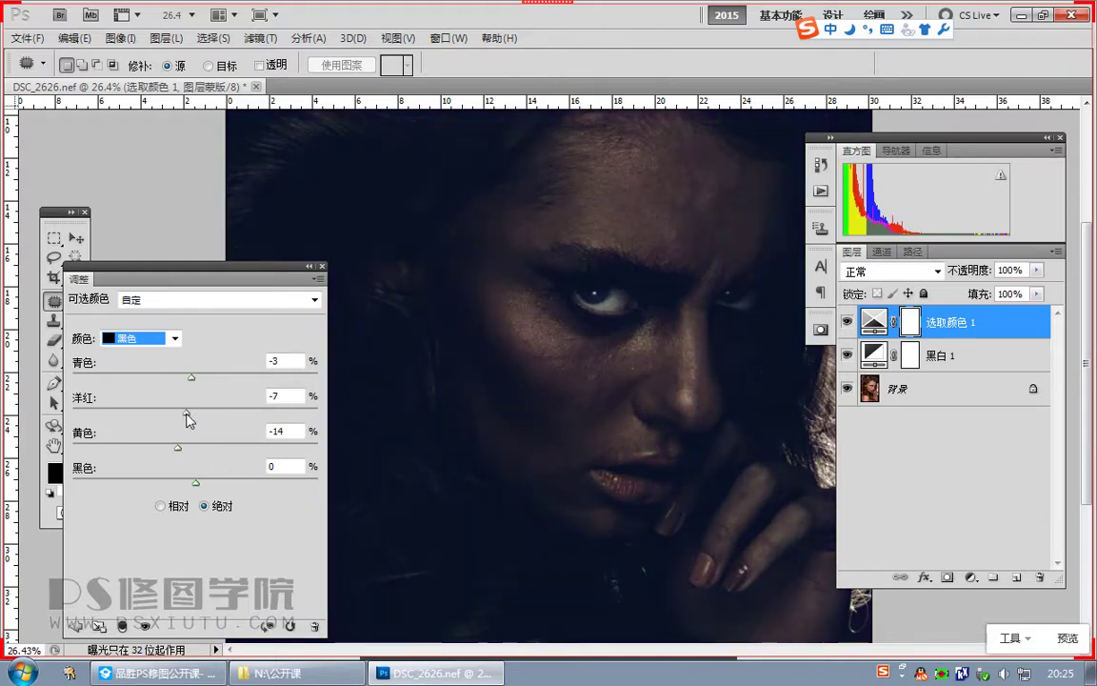
pyautogui.click(323, 267)
# Step: Post a screenshot of the whole toned portrait to the class chat and view it enlarged
pyautogui.hotkey('ctrl', '0')
pyautogui.hotkey('ctrl', 'alt', 'a')
pyautogui.moveTo(391, 172); pyautogui.dragTo(714, 612)
pyautogui.doubleClick(607, 531)
pyautogui.click(189, 673)
pyautogui.hotkey('ctrl', 'v')
pyautogui.click(256, 644)
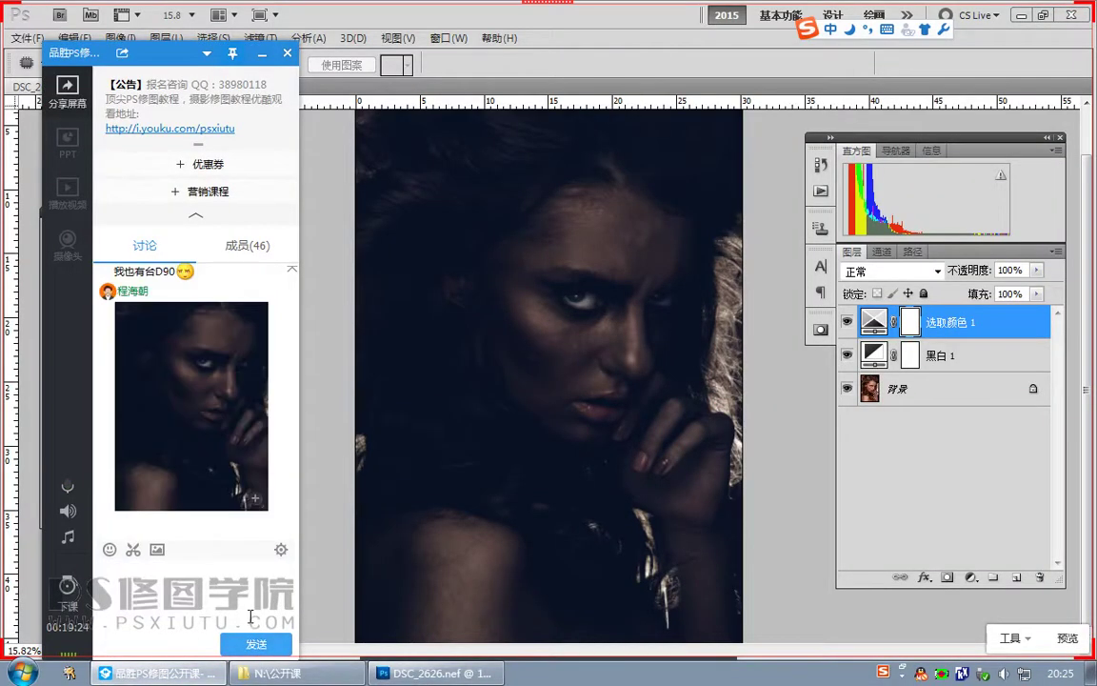
pyautogui.doubleClick(242, 471)
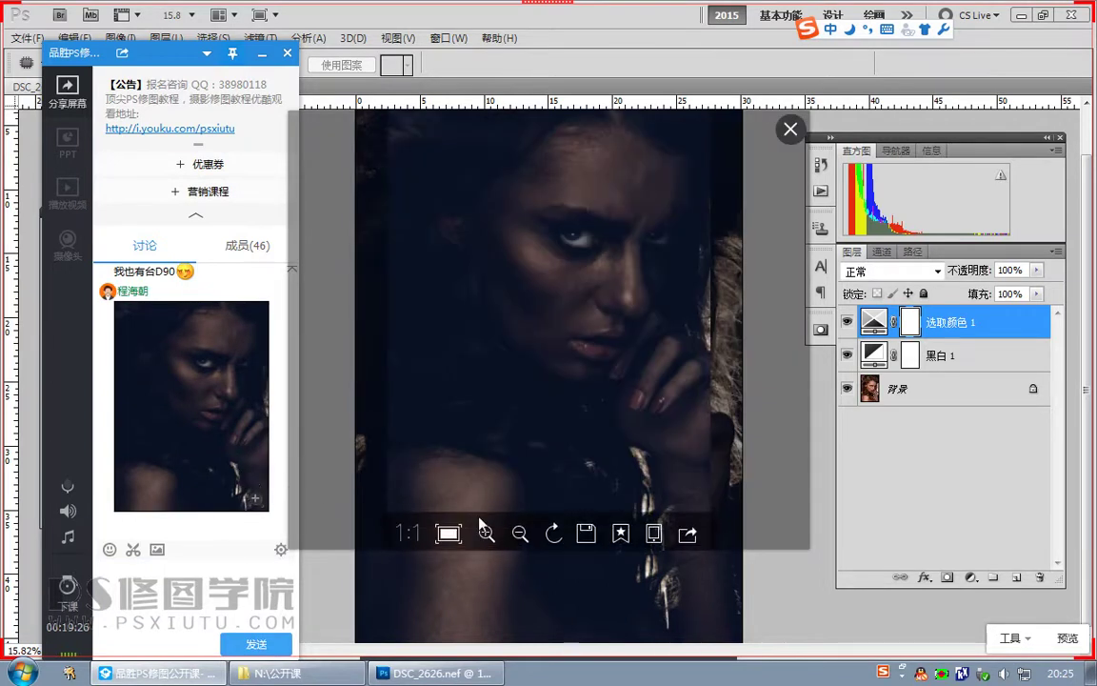
pyautogui.doubleClick(511, 472)
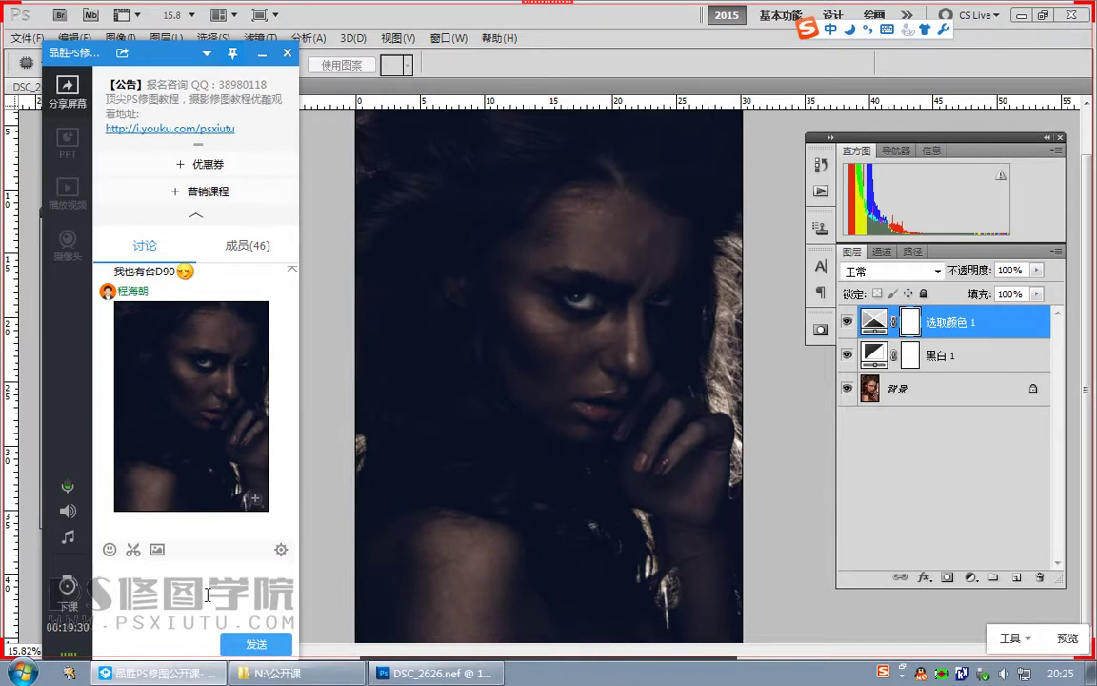
# Step: Delete the Selective Color layer and set the Black & White layer's blend mode to Normal (正常)
pyautogui.moveTo(943, 322); pyautogui.dragTo(1039, 577)
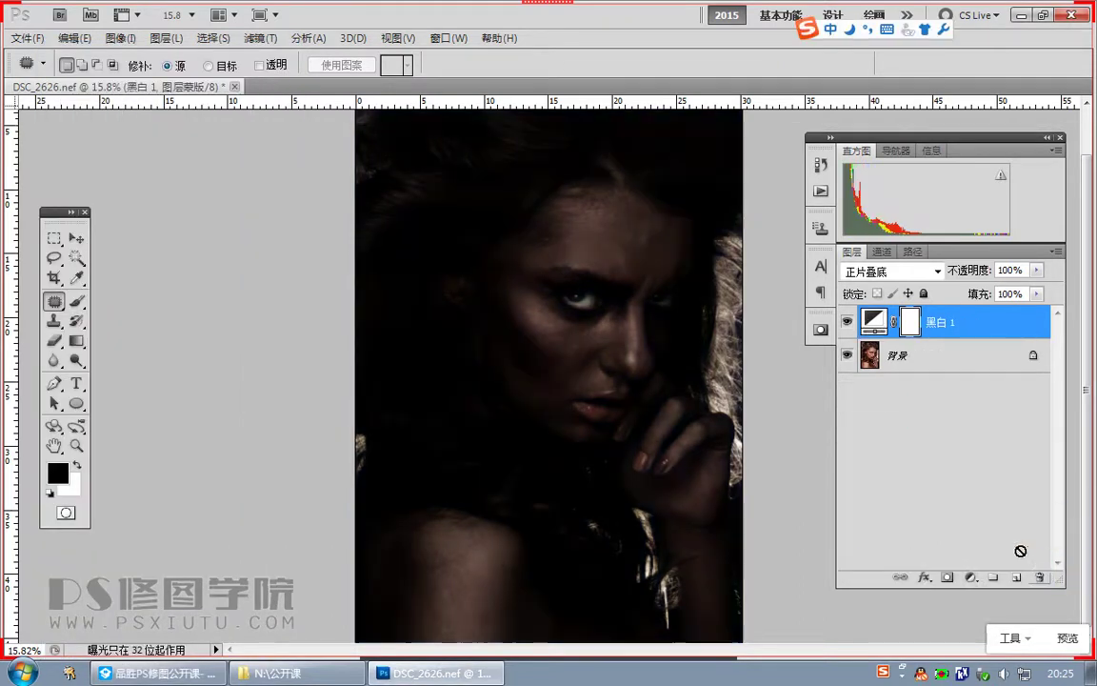
pyautogui.click(905, 272)
pyautogui.click(857, 12)
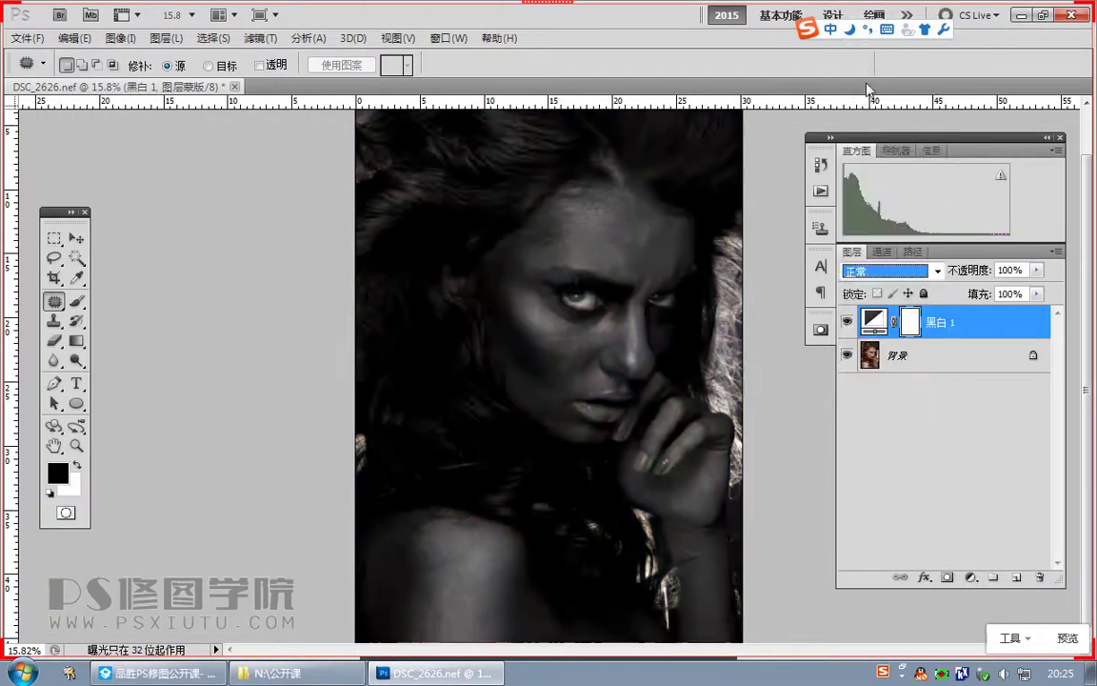
# Step: Capture a close-up screenshot of the black-and-white face and post it to the class chat
pyautogui.keyDown('alt'); pyautogui.moveTo(568, 277); pyautogui.dragTo(519, 527); pyautogui.keyUp('alt')
pyautogui.press('Tab')
pyautogui.press('Tab')
pyautogui.scroll(-3, 466, 356)
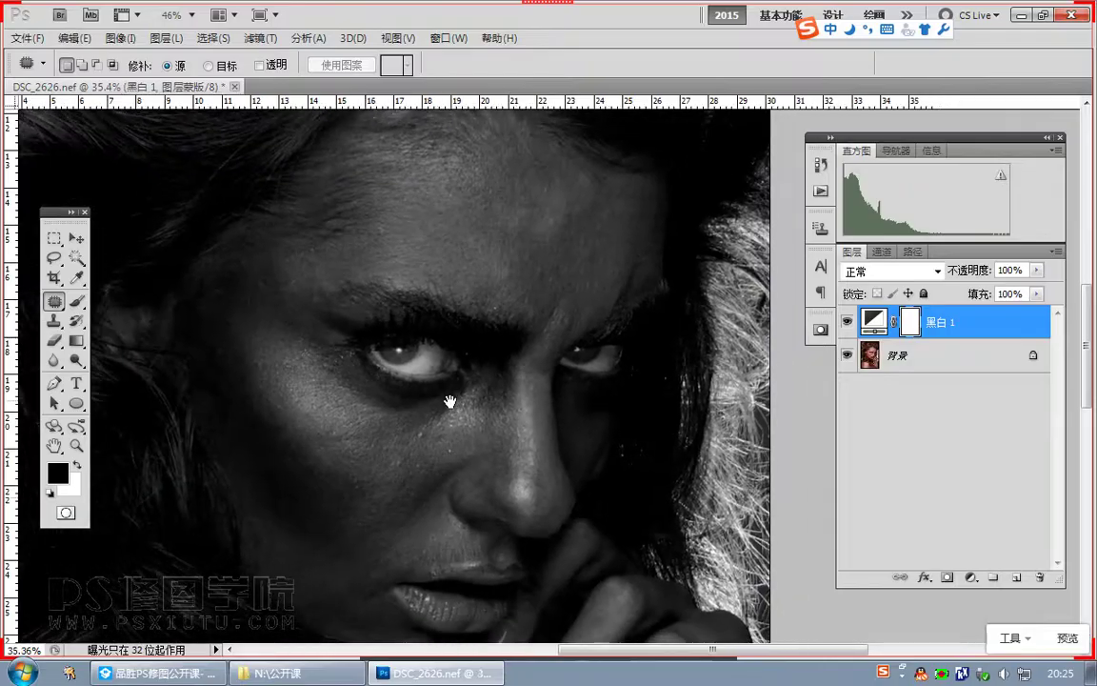
pyautogui.hotkey('ctrl', 'alt', 'a')
pyautogui.moveTo(272, 150); pyautogui.dragTo(622, 592)
pyautogui.doubleClick(453, 489)
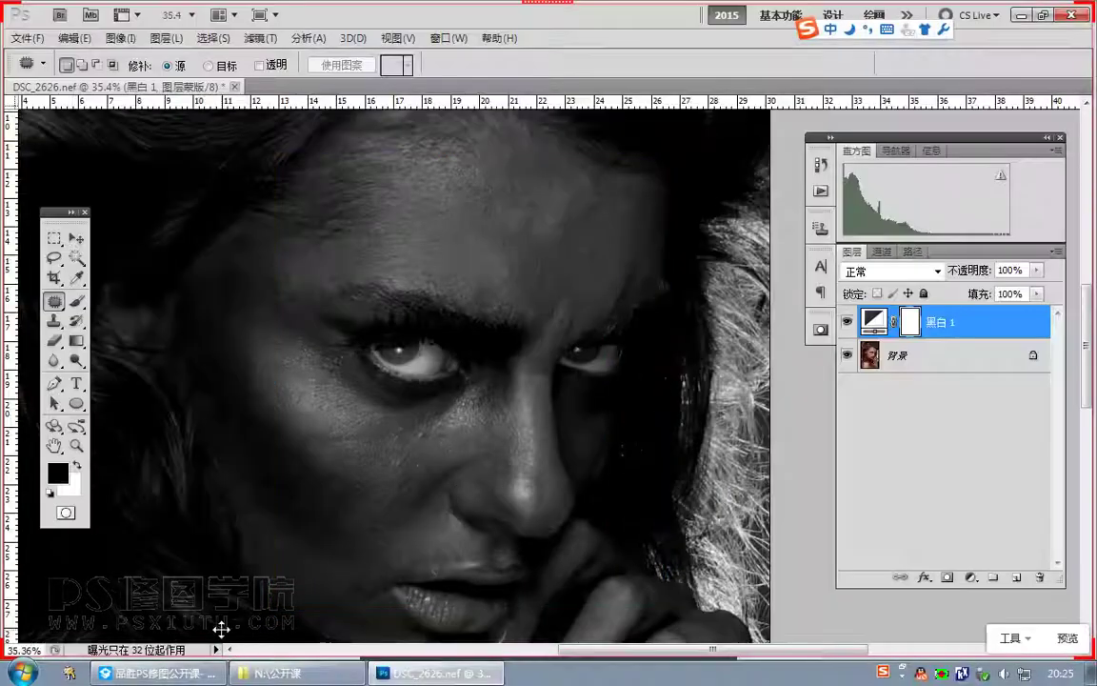
pyautogui.click(255, 645)
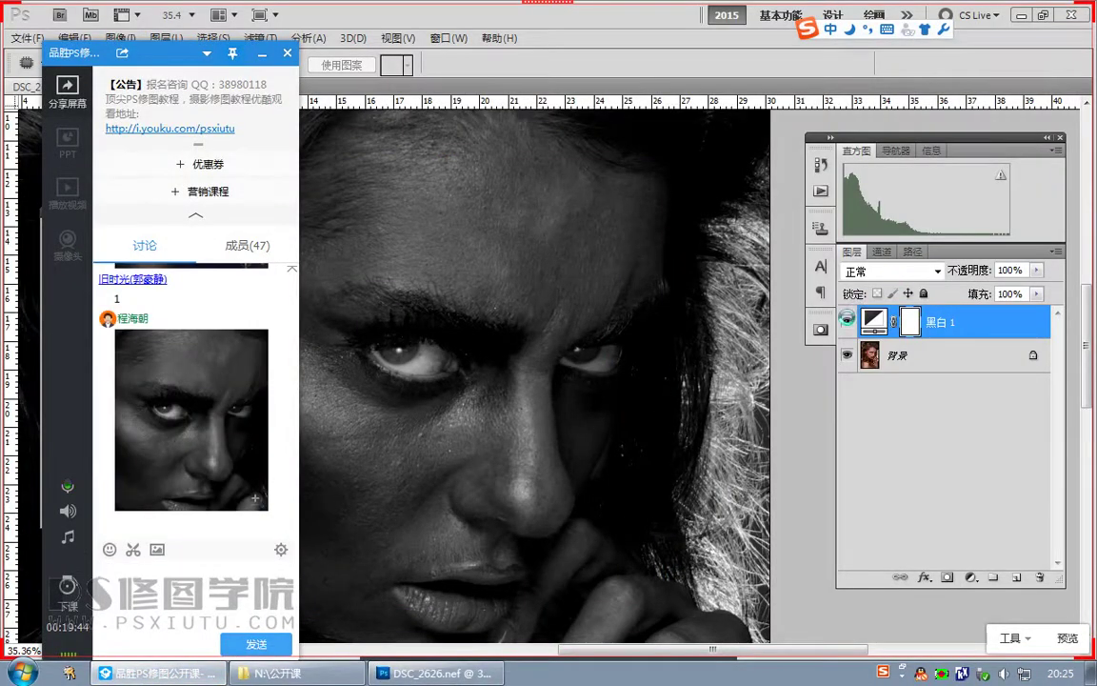
# Step: Compare the face with and without the Black & White layer, and post a forehead close-up screenshot to the class chat
pyautogui.click(848, 323)
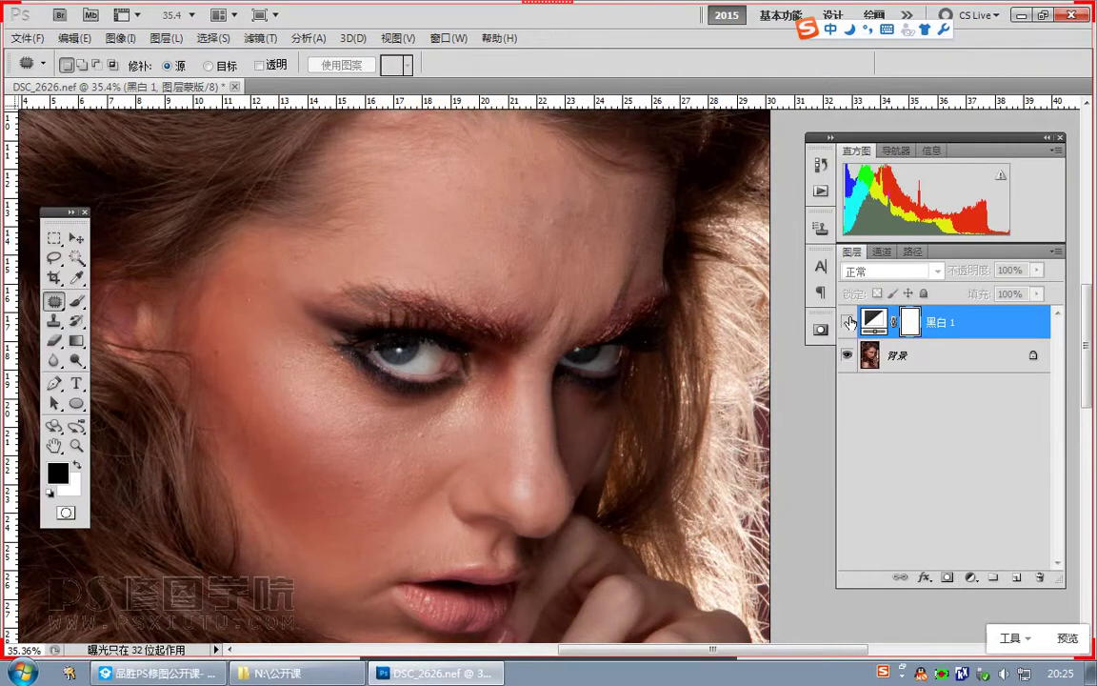
pyautogui.click(848, 323)
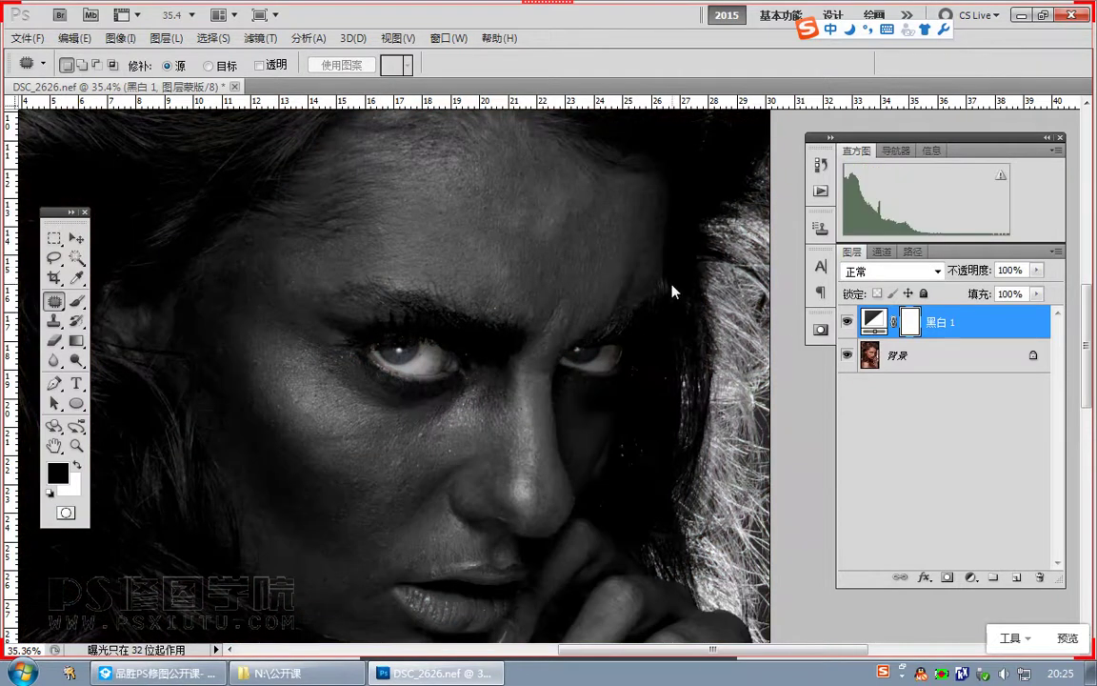
pyautogui.scroll(8, 642, 323)
pyautogui.moveTo(576, 357); pyautogui.dragTo(625, 397)
pyautogui.hotkey('ctrl', 'alt', 'a')
pyautogui.moveTo(164, 179); pyautogui.dragTo(742, 591)
pyautogui.doubleClick(313, 411)
pyautogui.click(153, 672)
pyautogui.hotkey('ctrl', 'v')
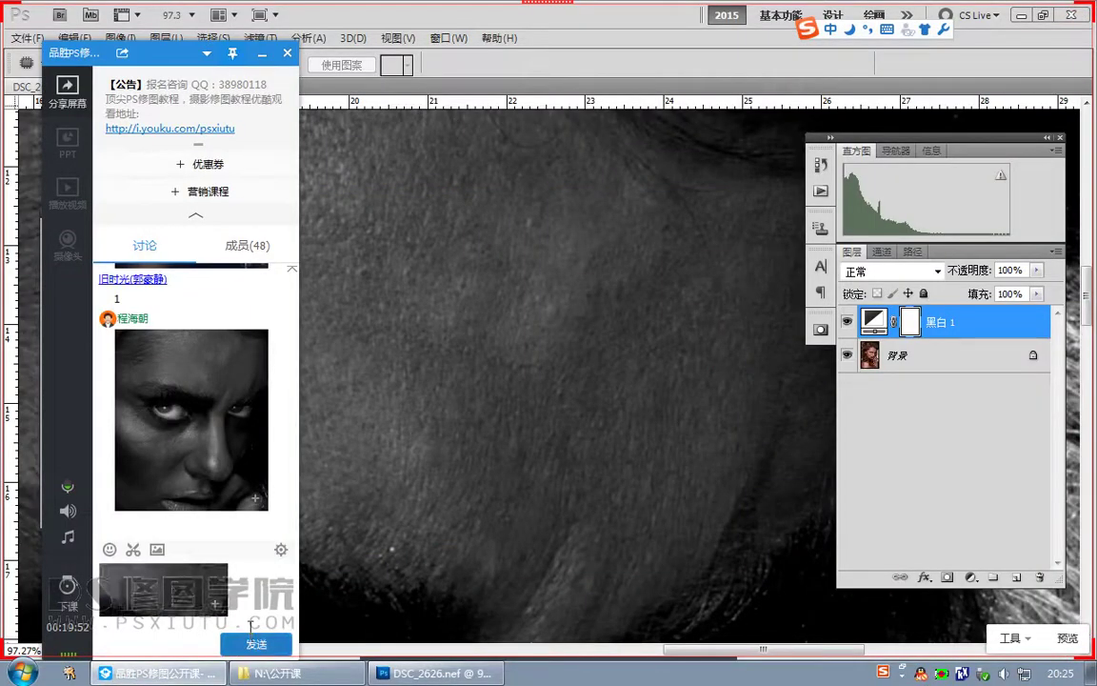
pyautogui.click(256, 645)
# Step: Open 3.psd from the 公开课 folder in Photoshop
pyautogui.click(215, 672)
pyautogui.click(271, 675)
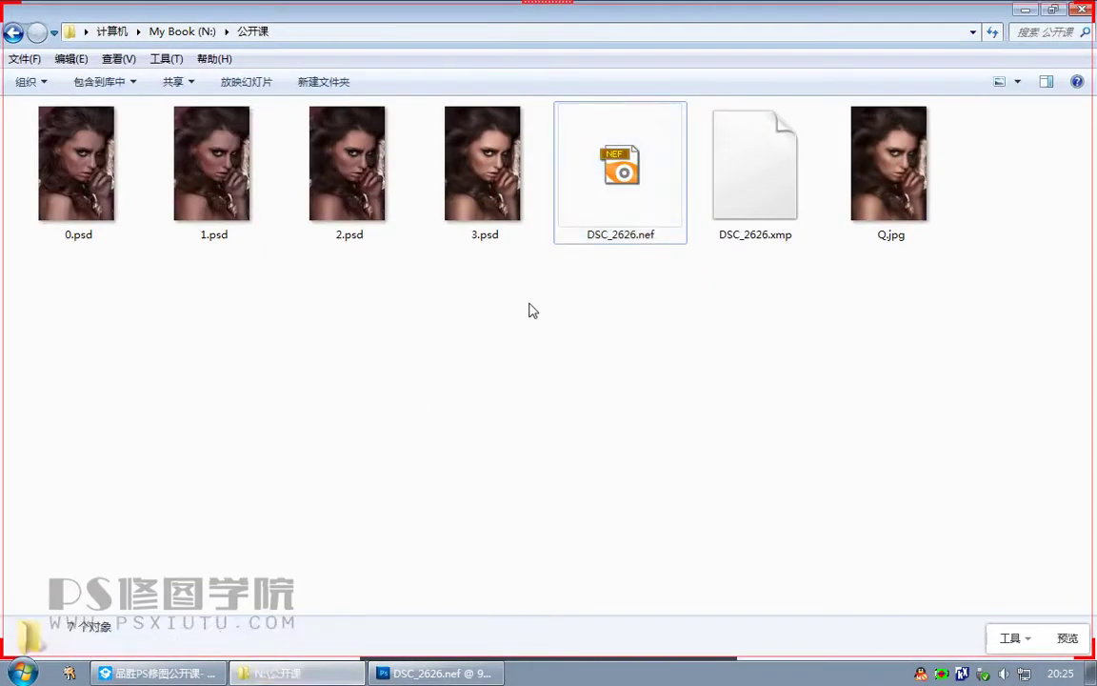
pyautogui.click(492, 221)
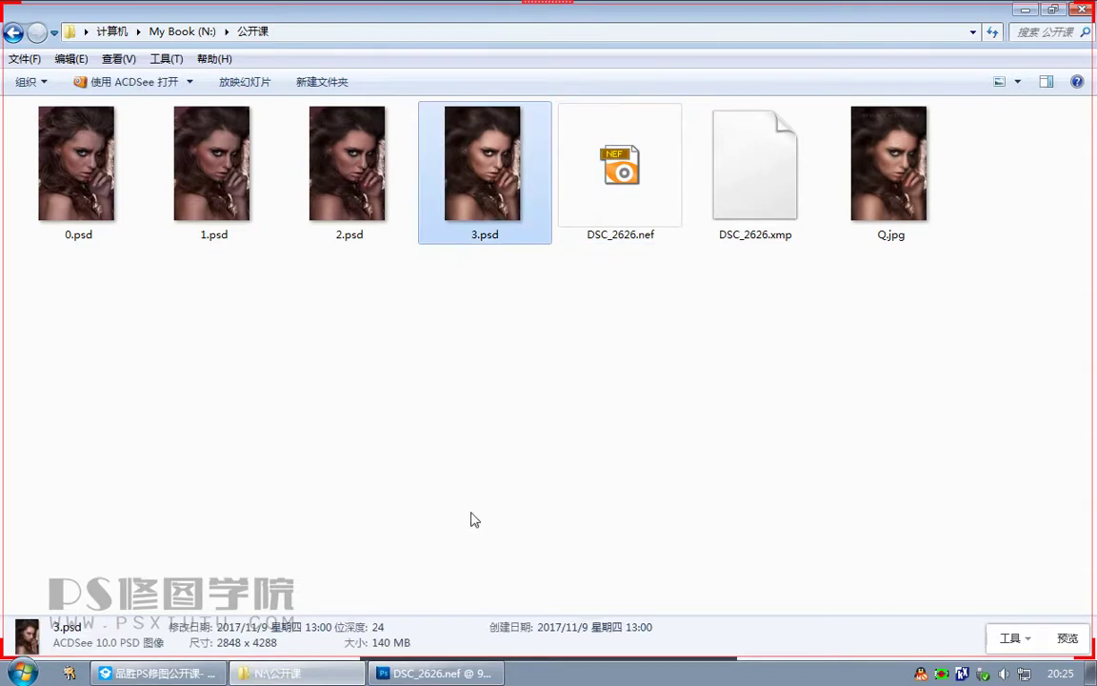
pyautogui.moveTo(493, 162); pyautogui.dragTo(654, 201)
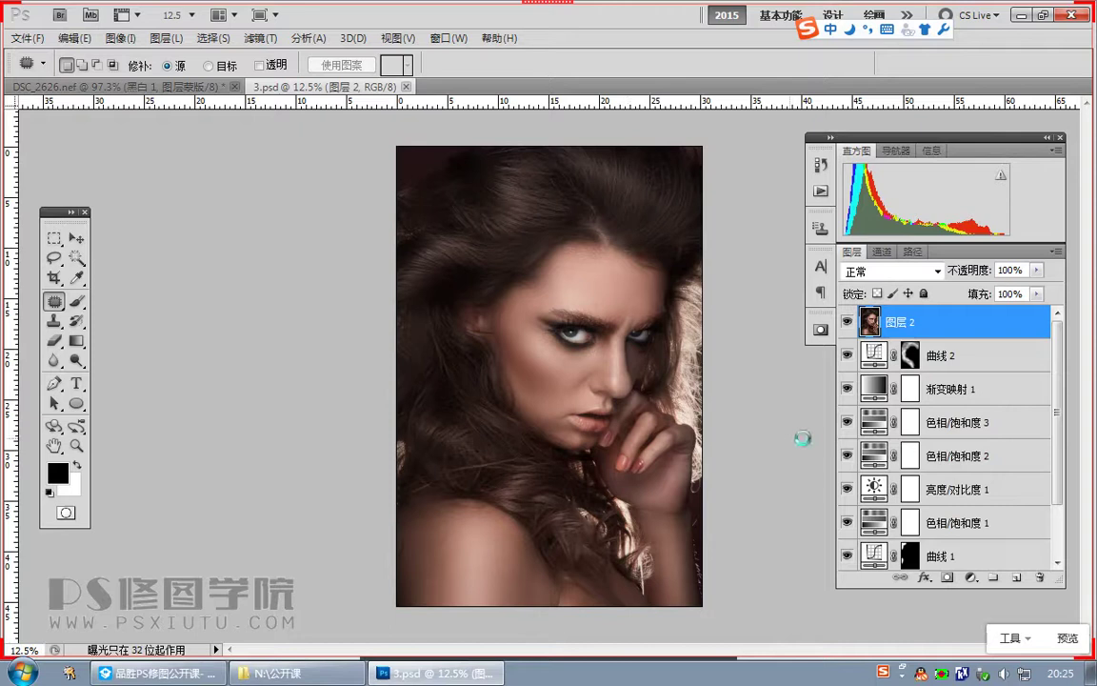
# Step: Add a Black & White (黑白) adjustment layer on top of 3.psd with Reds (红色) 9 and Yellows (黄色) 21
pyautogui.click(970, 577)
pyautogui.click(914, 400)
pyautogui.moveTo(189, 389); pyautogui.dragTo(181, 423)
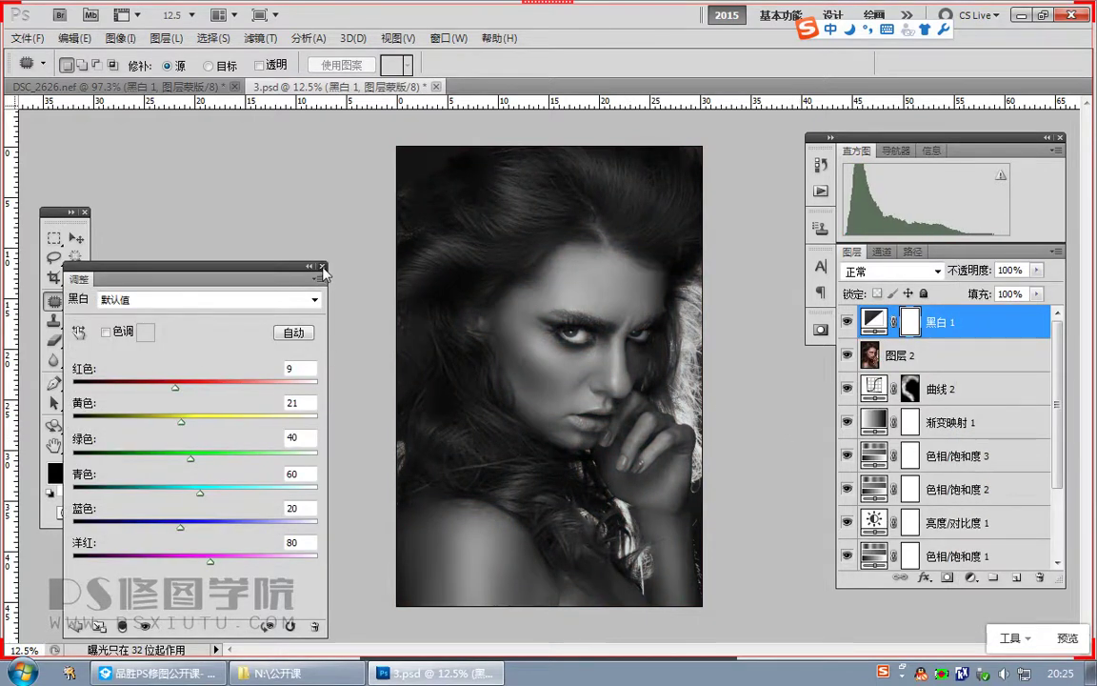
pyautogui.click(322, 267)
# Step: Capture a close-up screenshot of the retouched face in 3.psd and post it to the class chat
pyautogui.moveTo(562, 305); pyautogui.dragTo(623, 430)
pyautogui.press('Tab')
pyautogui.moveTo(672, 366); pyautogui.dragTo(561, 368)
pyautogui.hotkey('ctrl', 'alt', 'a')
pyautogui.moveTo(274, 103); pyautogui.dragTo(790, 568)
pyautogui.doubleClick(624, 474)
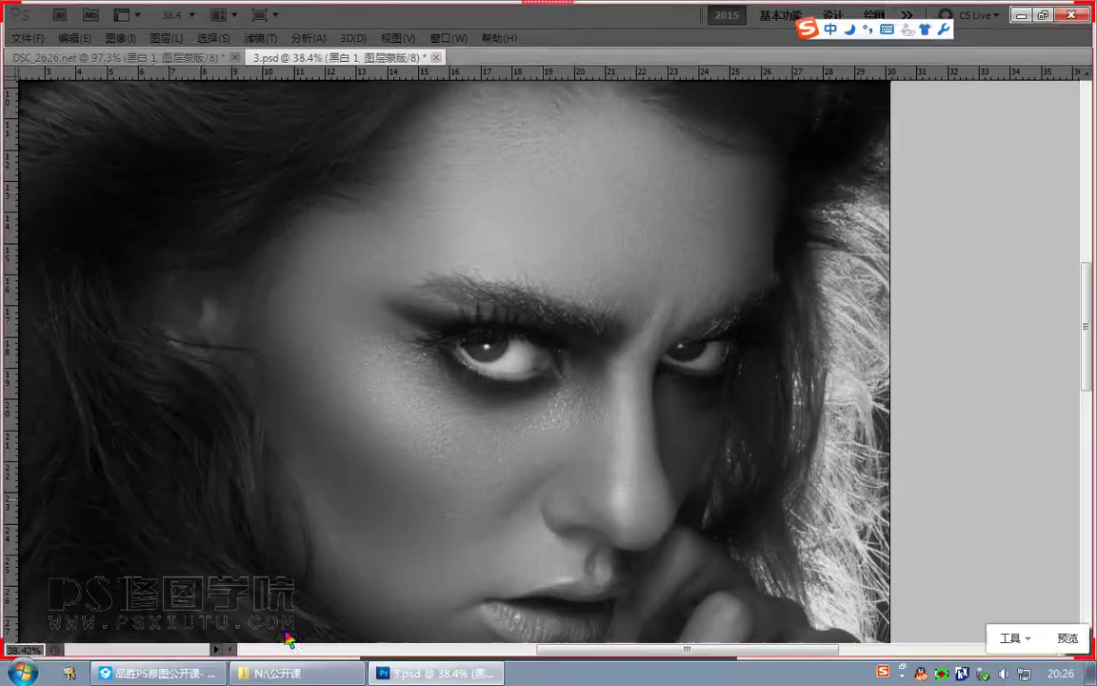
pyautogui.click(160, 673)
pyautogui.click(274, 601)
pyautogui.hotkey('ctrl', 'v')
pyautogui.press('Return')
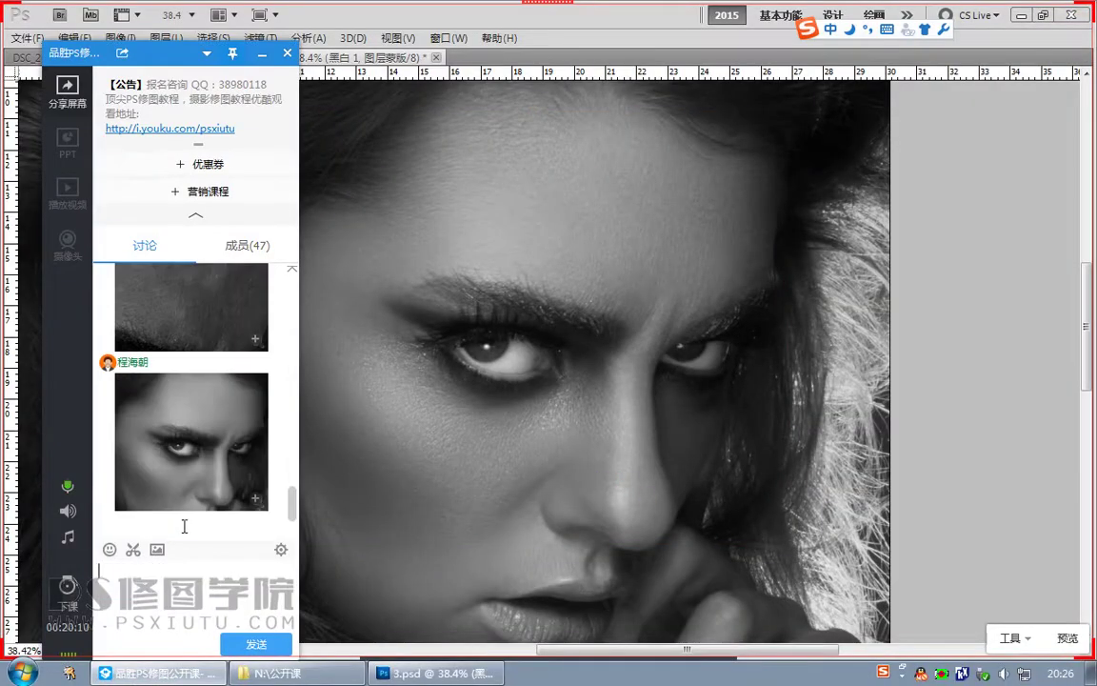
# Step: Examine enlarged views of the posted screenshots of the retouched face, the forehead close-up and the unretouched face
pyautogui.click(185, 470)
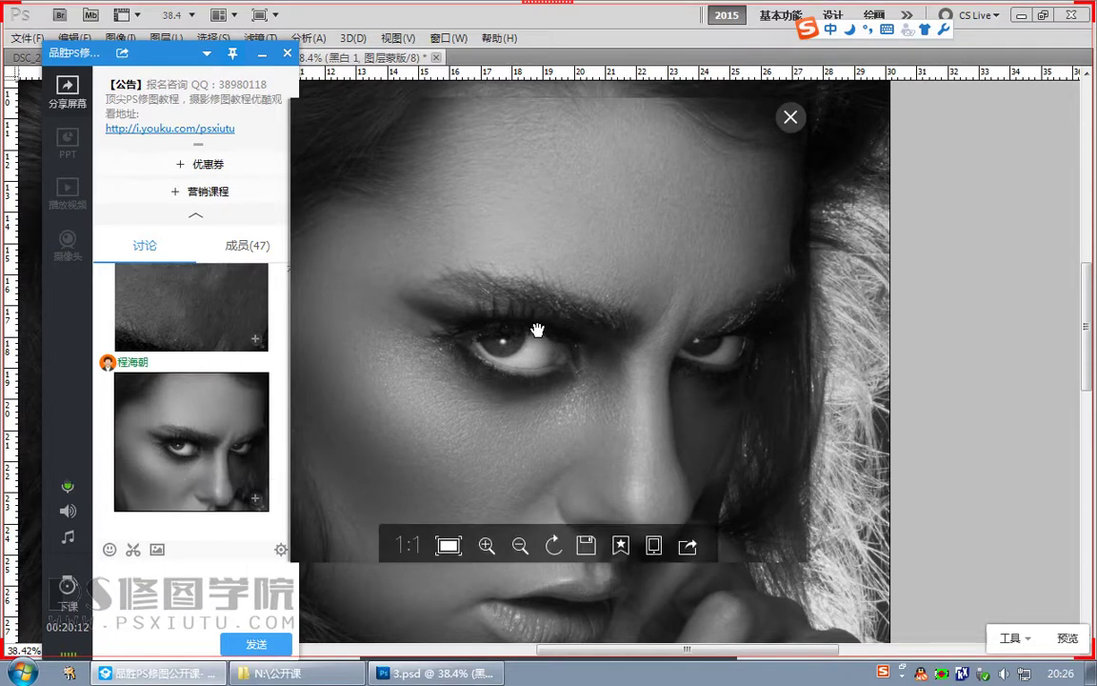
pyautogui.press('Escape')
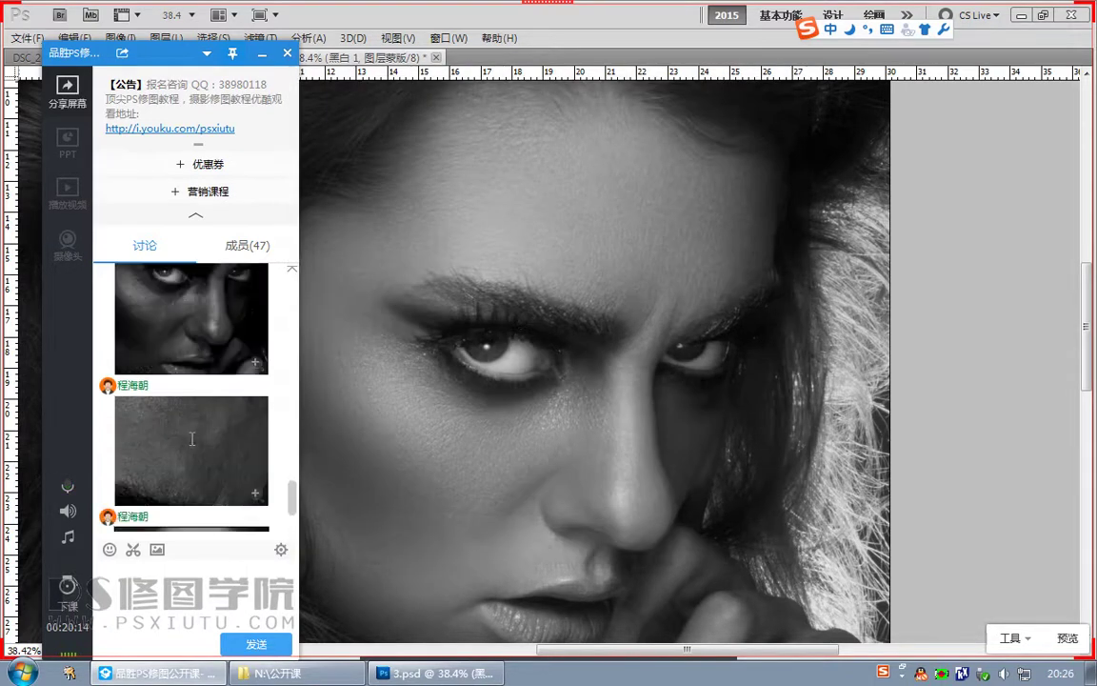
pyautogui.click(162, 442)
pyautogui.moveTo(548, 304)
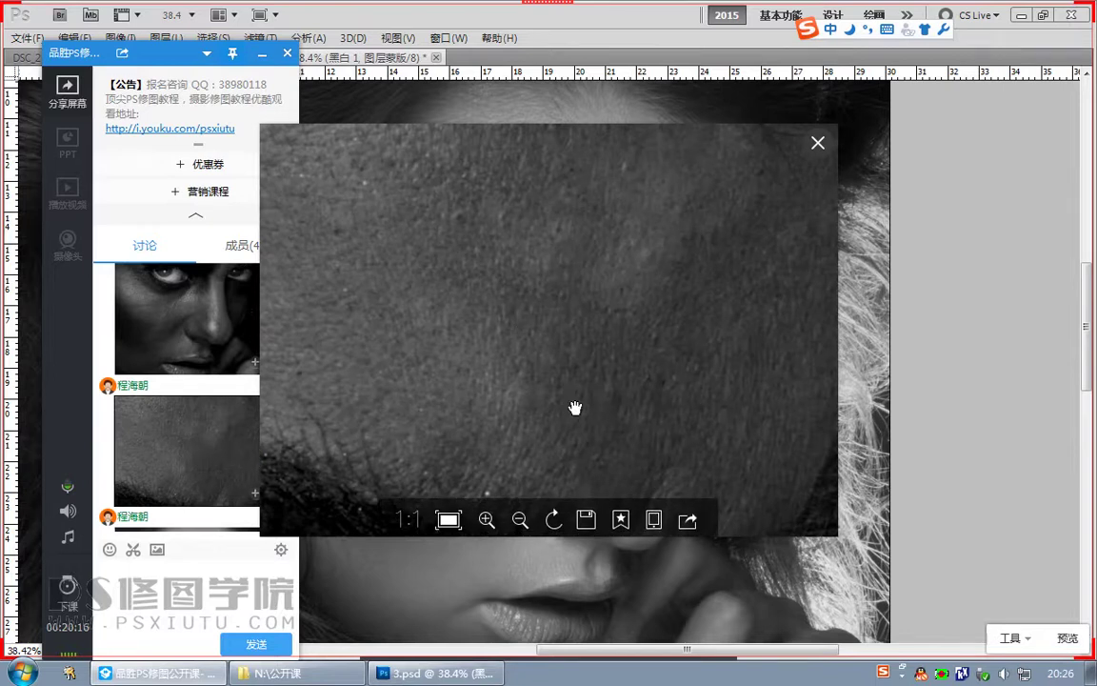
pyautogui.press('Escape')
pyautogui.scroll(2, 166, 429)
pyautogui.click(223, 400)
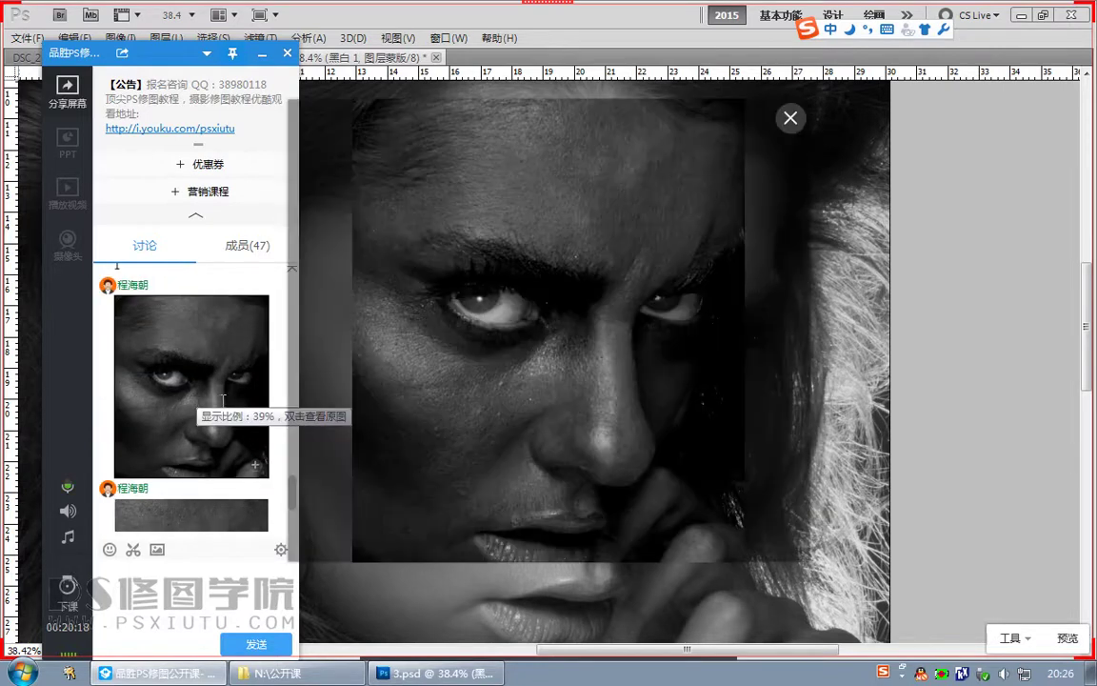
pyautogui.moveTo(300, 406)
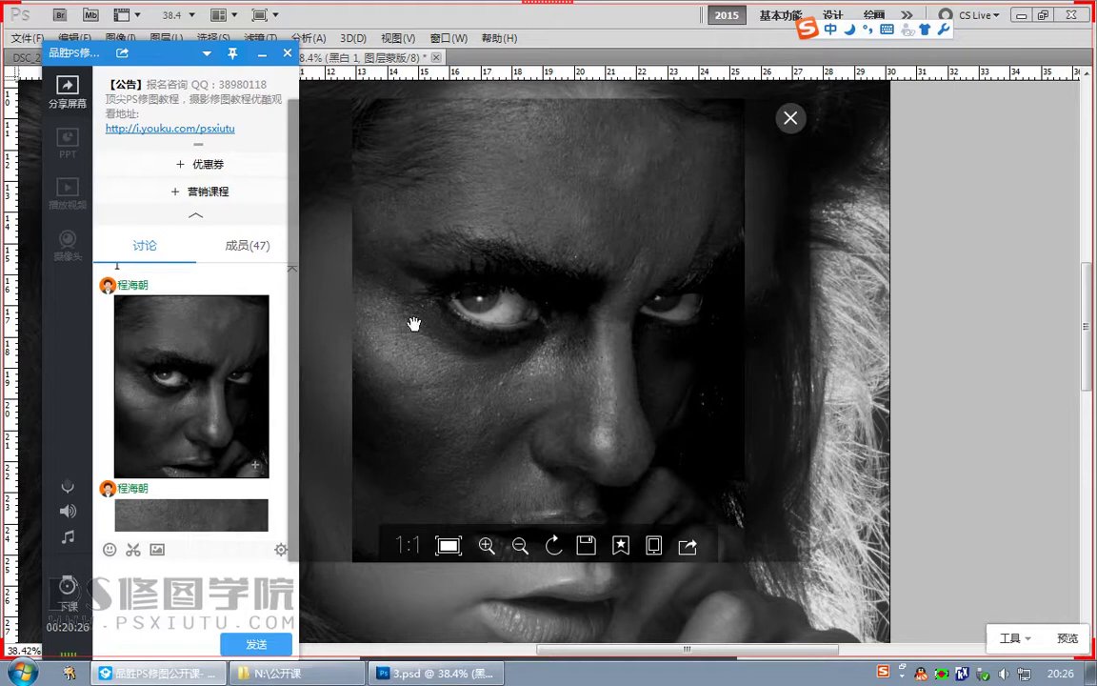
pyautogui.press('Escape')
pyautogui.scroll(-3, 238, 479)
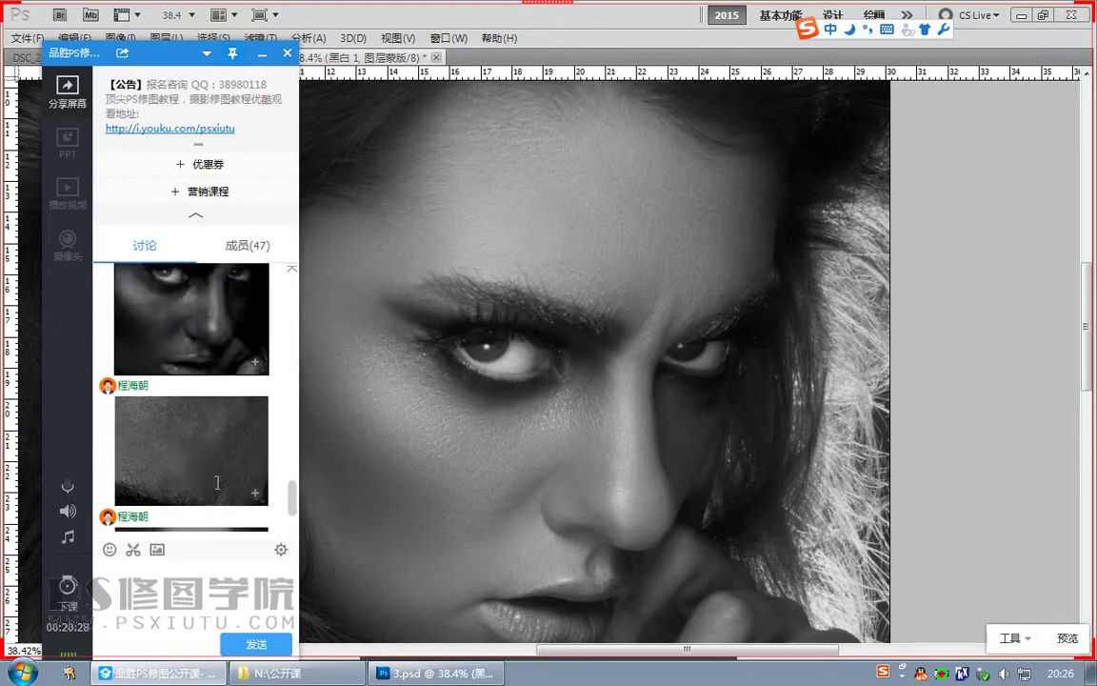
# Step: Return to Photoshop and close 3.psd without saving
pyautogui.click(523, 299)
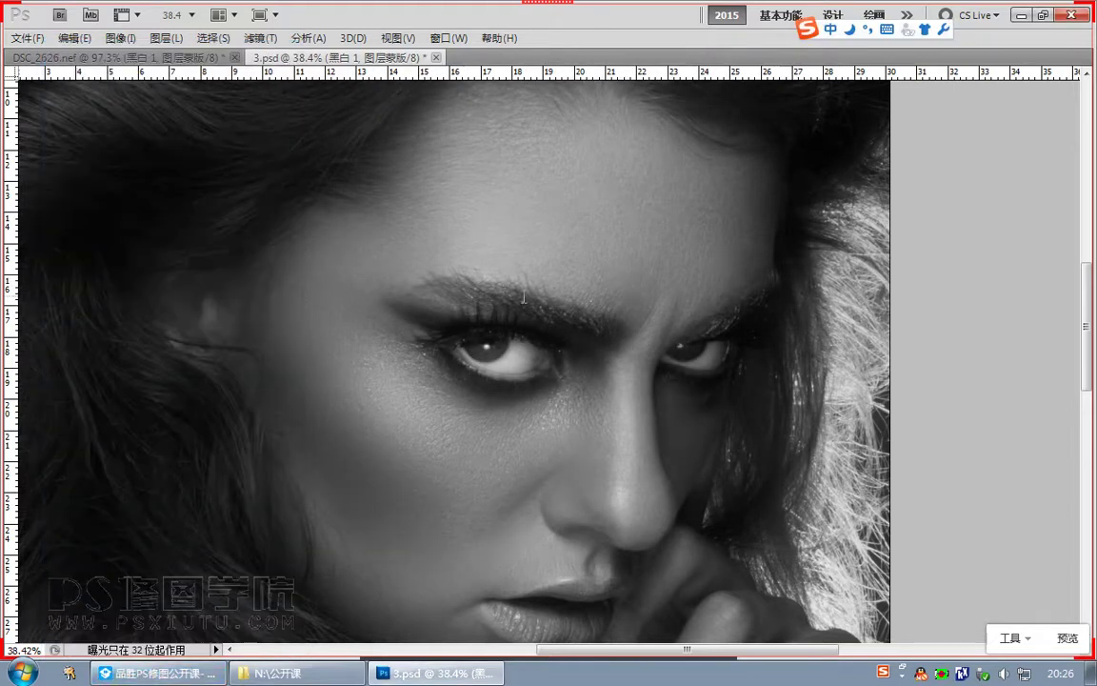
pyautogui.click(437, 58)
pyautogui.press('n')
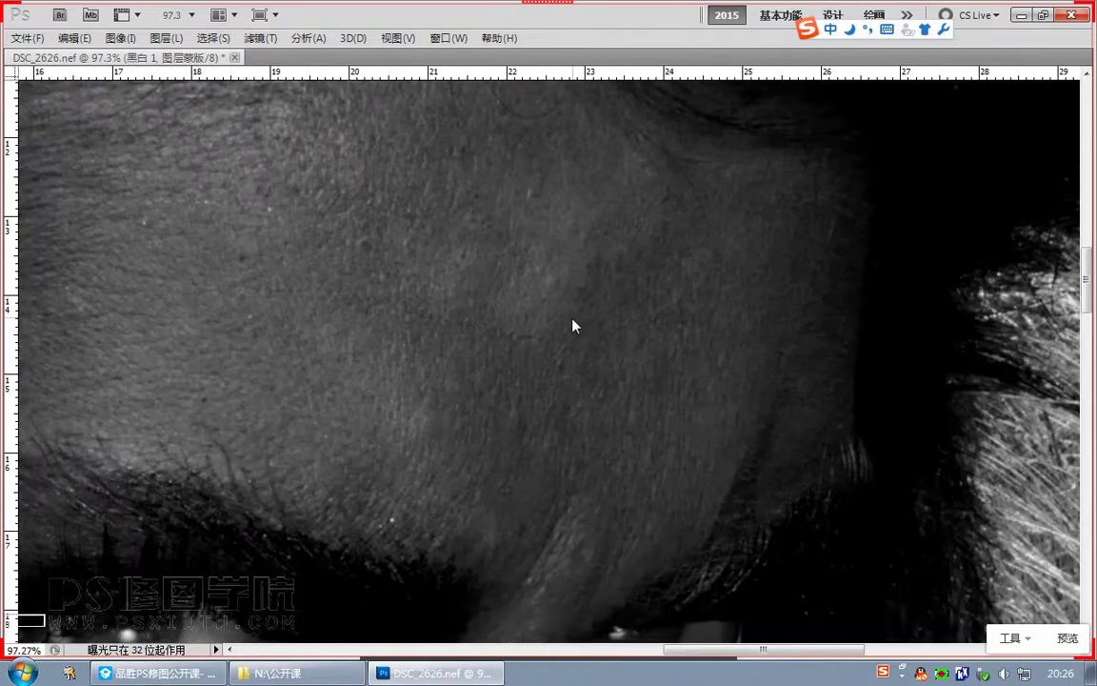
# Step: Set the Black & White layer of DSC_2626.nef to Reds (红色) -49 and Yellows (黄色) -82
pyautogui.press('Tab')
pyautogui.scroll(-5, 466, 451)
pyautogui.moveTo(355, 441); pyautogui.dragTo(412, 381)
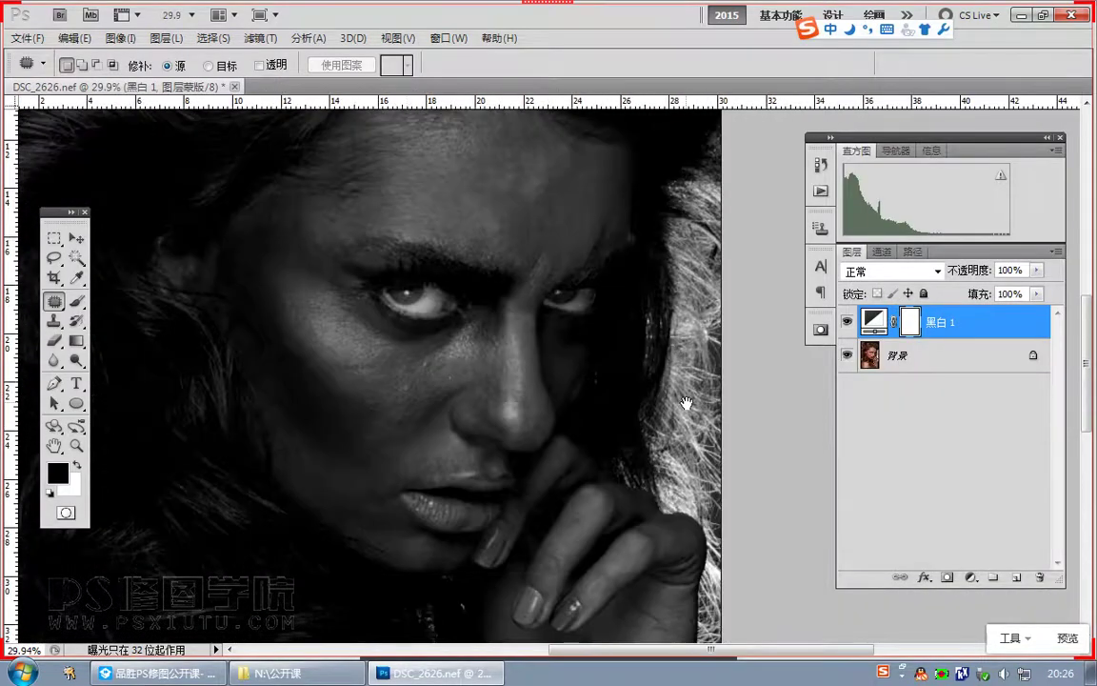
pyautogui.moveTo(883, 311)
pyautogui.mouseDown()
pyautogui.moveTo(1021, 568)
pyautogui.moveTo(882, 329)
pyautogui.mouseUp()
pyautogui.doubleClick(881, 328)
pyautogui.moveTo(144, 267); pyautogui.dragTo(676, 285)
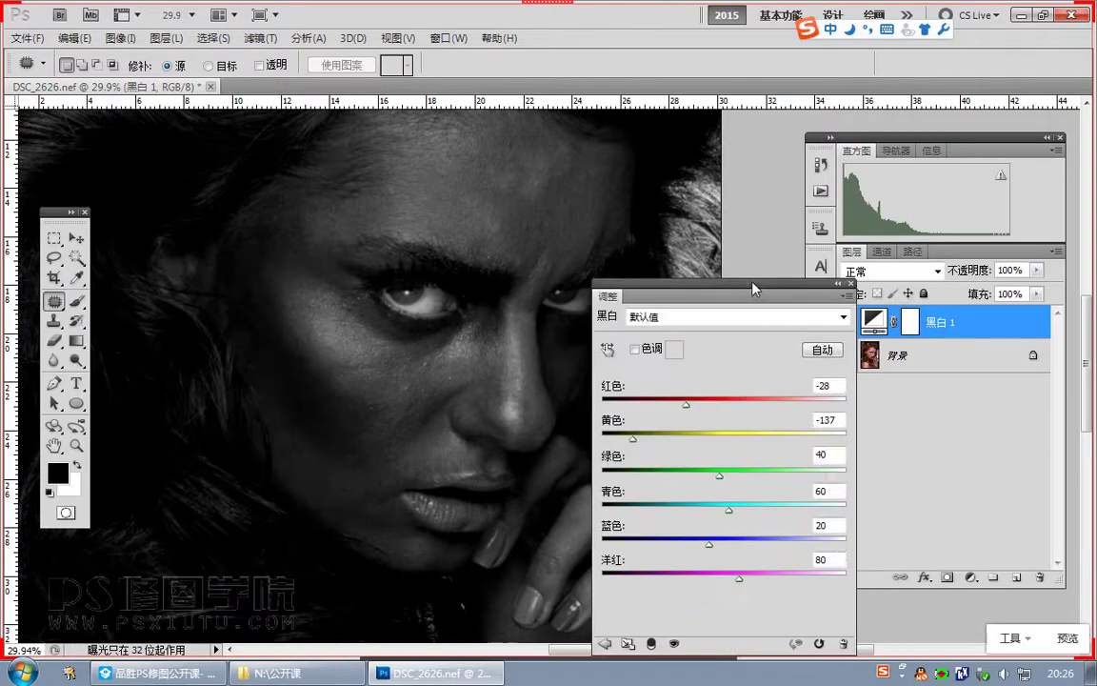
pyautogui.moveTo(689, 405); pyautogui.dragTo(661, 441)
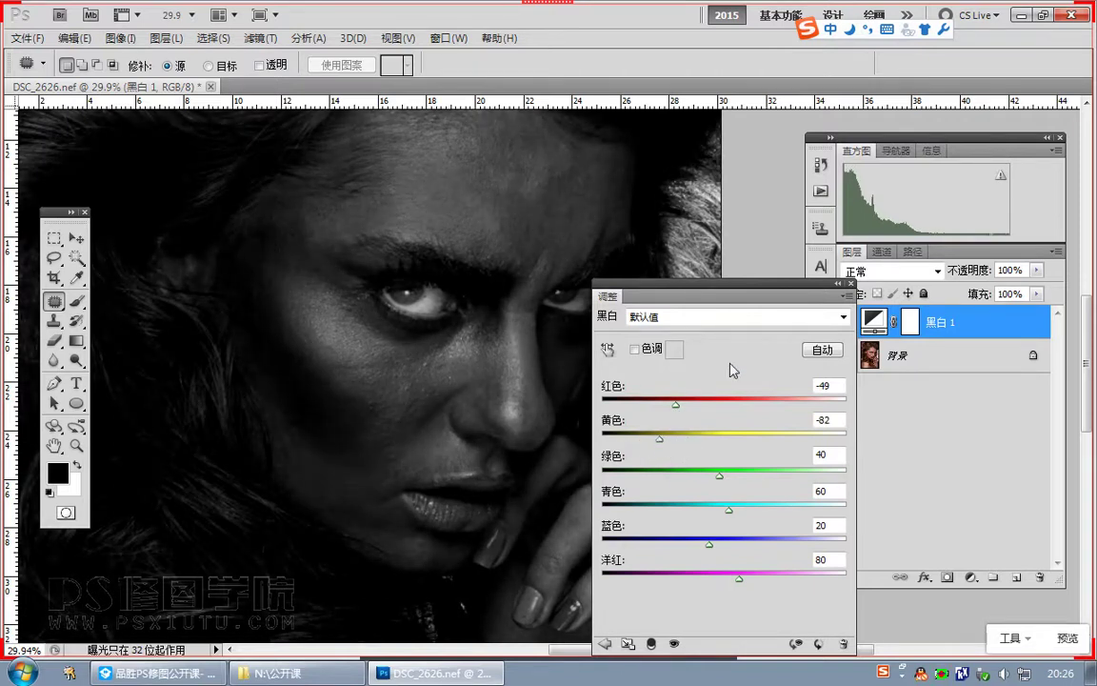
pyautogui.click(850, 284)
# Step: Delete the Black & White adjustment layer so that only the background layer is left
pyautogui.moveTo(896, 331); pyautogui.dragTo(1041, 578)
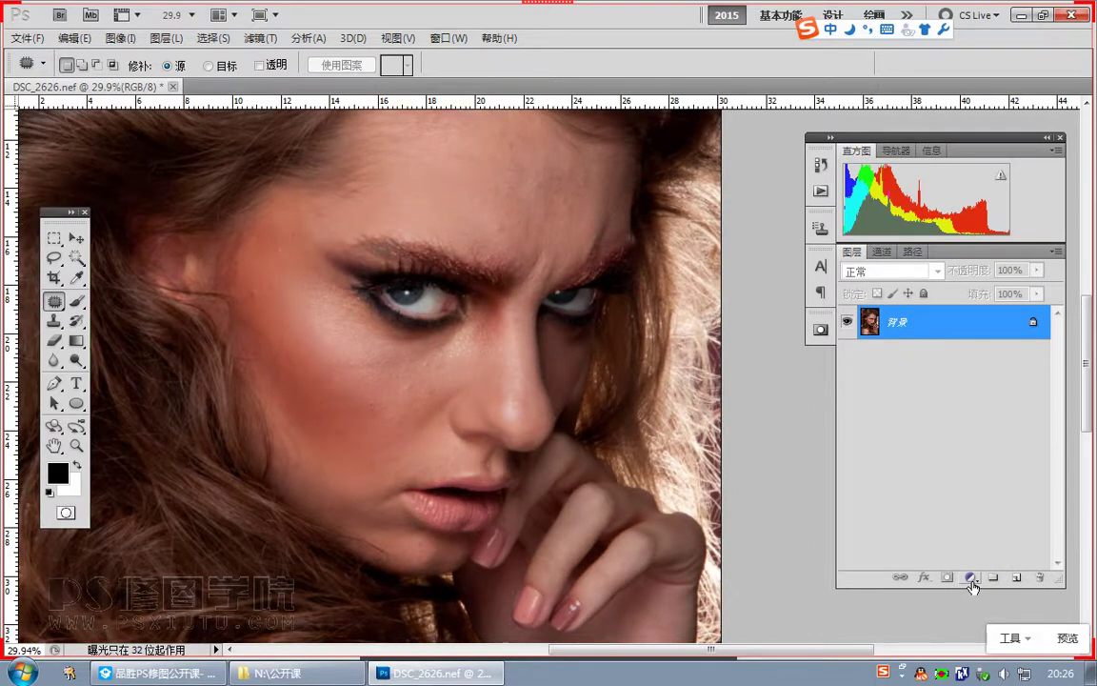
pyautogui.hotkey('ctrl', 'z')
pyautogui.click(971, 581)
pyautogui.click(890, 413)
pyautogui.moveTo(954, 329); pyautogui.dragTo(1040, 578)
# Step: Add a new Black & White (黑白) adjustment layer with Reds (红色) -11 and Yellows (黄色) -14
pyautogui.click(971, 578)
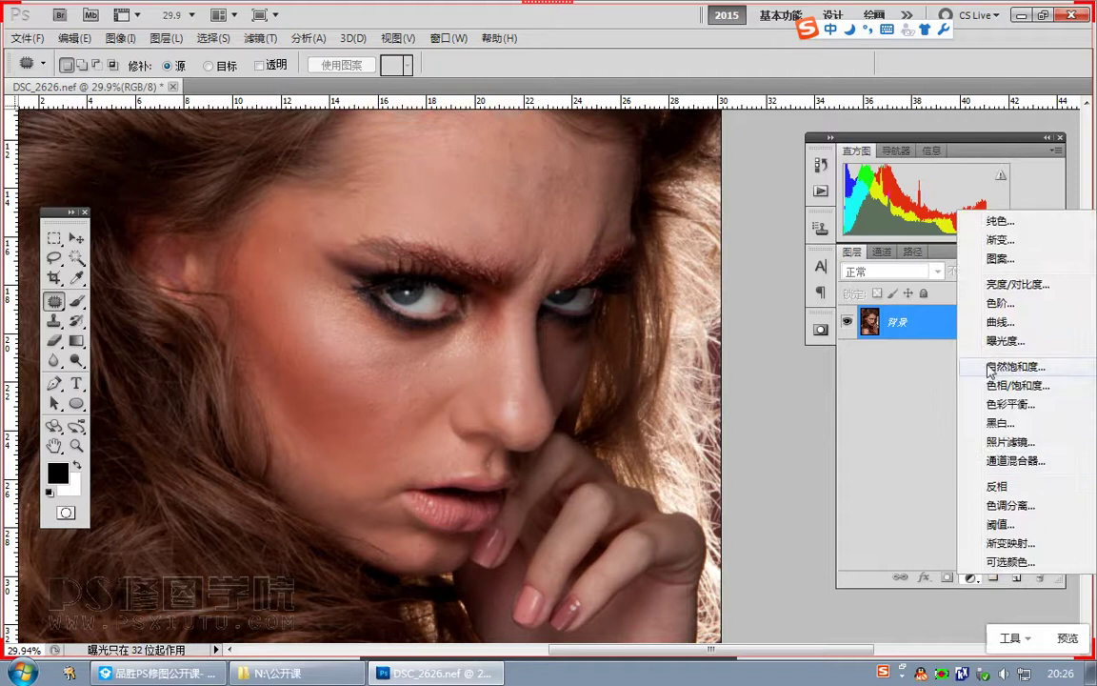
pyautogui.click(1000, 422)
pyautogui.moveTo(718, 404); pyautogui.dragTo(694, 441)
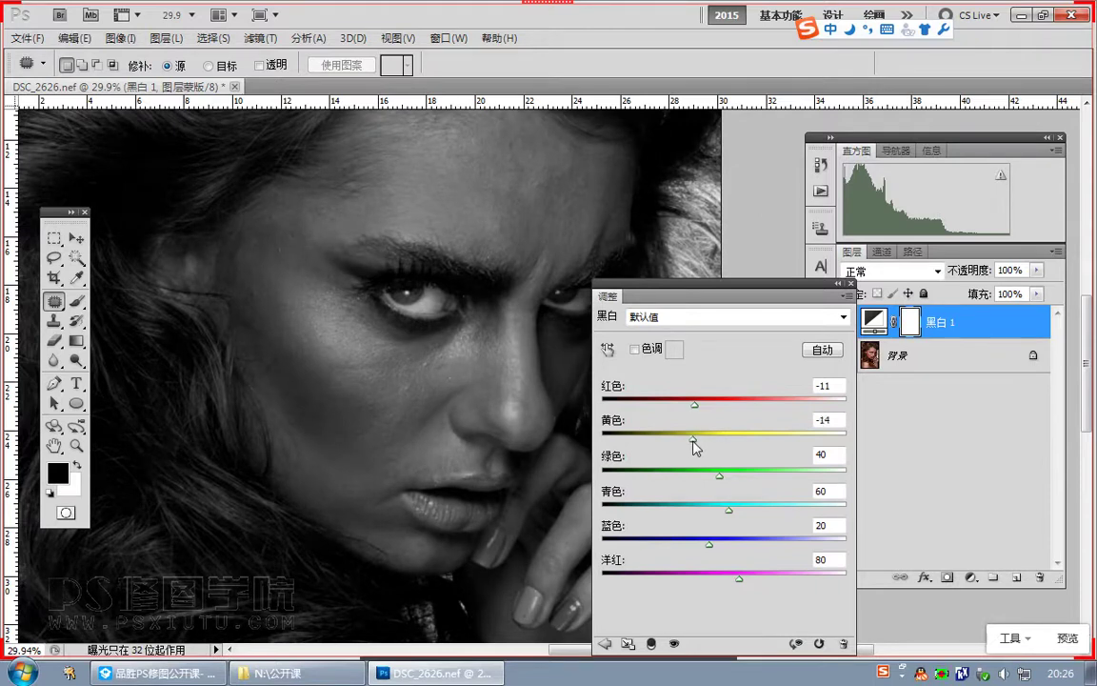
pyautogui.click(817, 385)
pyautogui.click(809, 420)
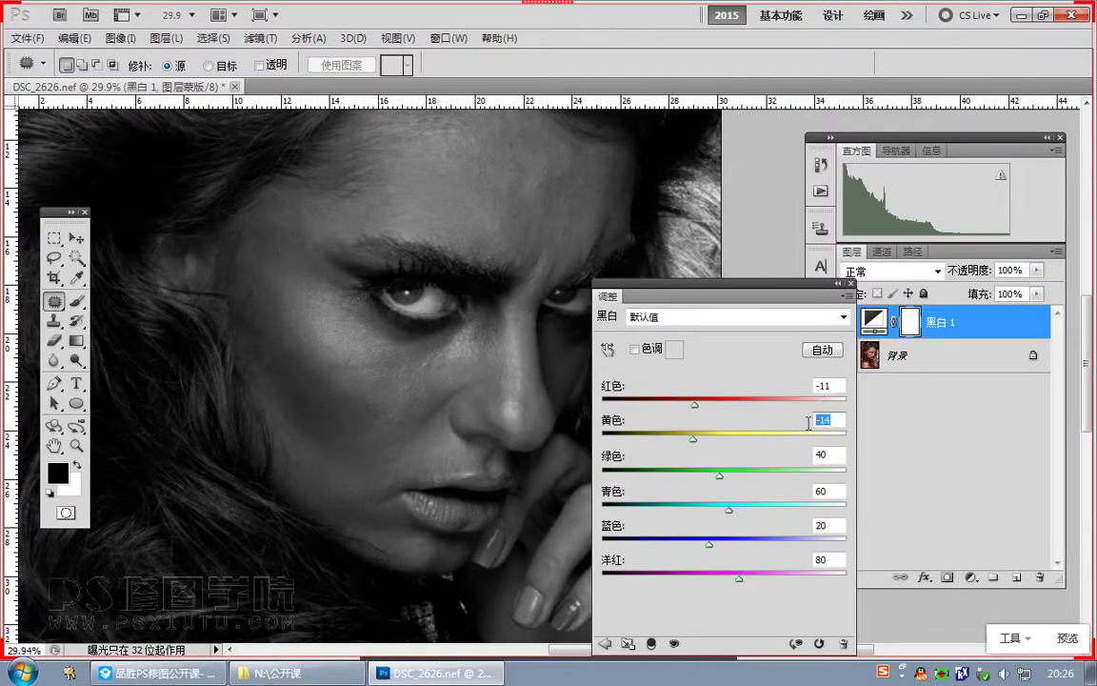
# Step: Close the Black & White settings and toggle the adjustment layer off and on to compare the portrait
pyautogui.click(851, 284)
pyautogui.click(848, 324)
pyautogui.click(848, 323)
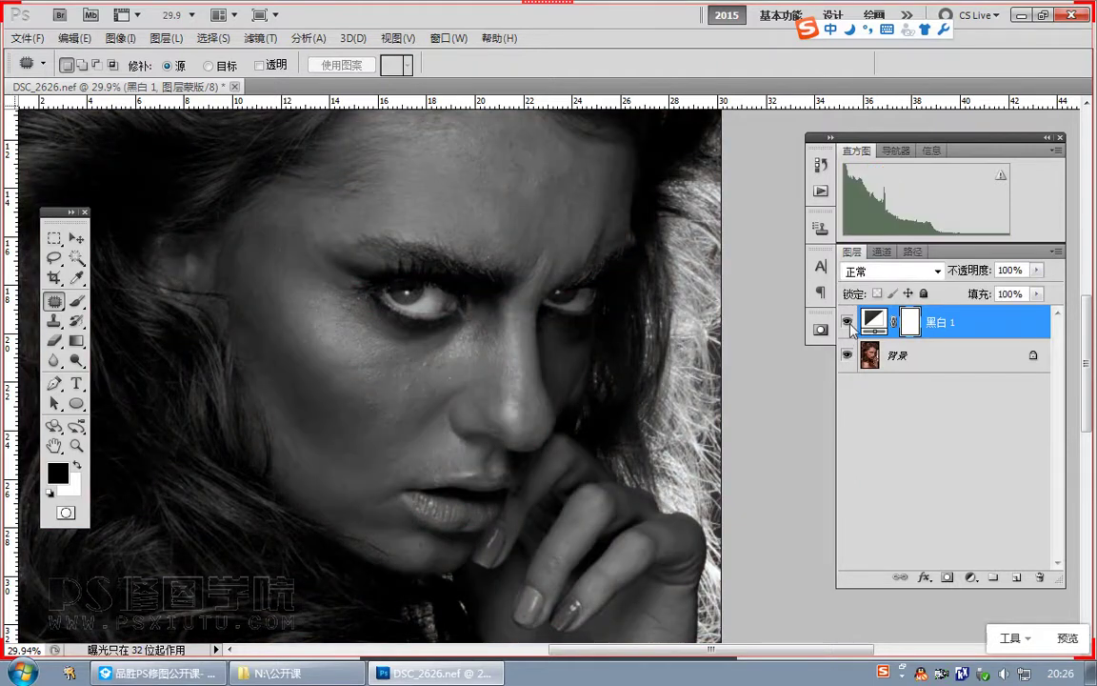
# Step: Add a new layer directly above the background in Soft Light (柔光) mode, filled with 50% gray
pyautogui.click(926, 360)
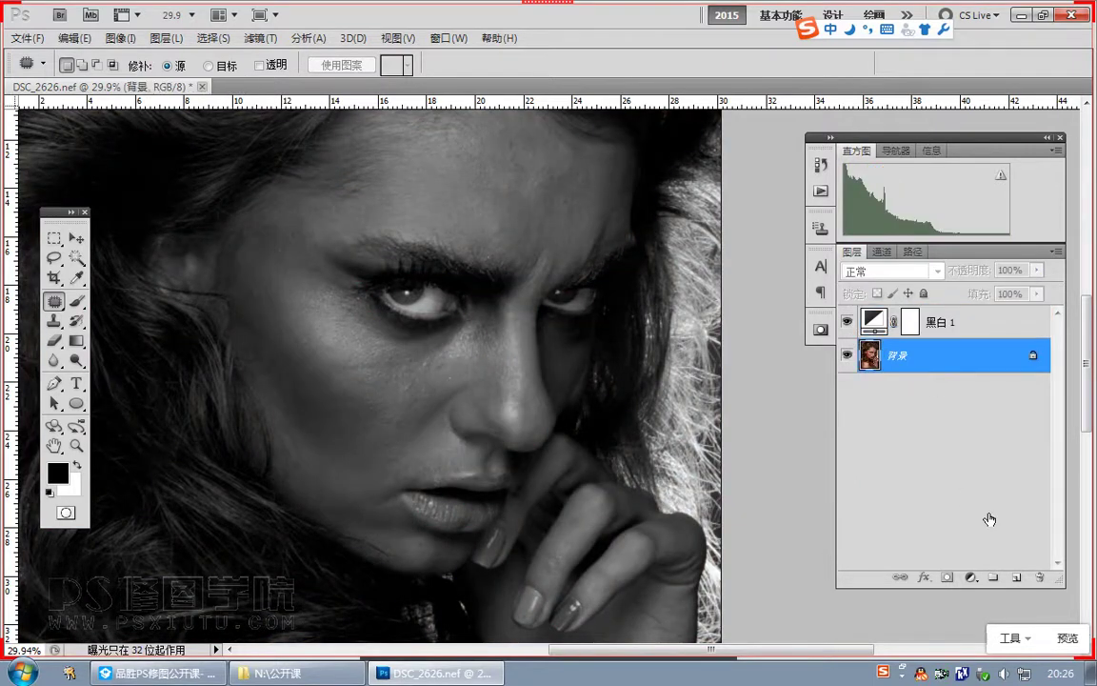
pyautogui.keyDown('alt'); pyautogui.click(1017, 580); pyautogui.keyUp('alt')
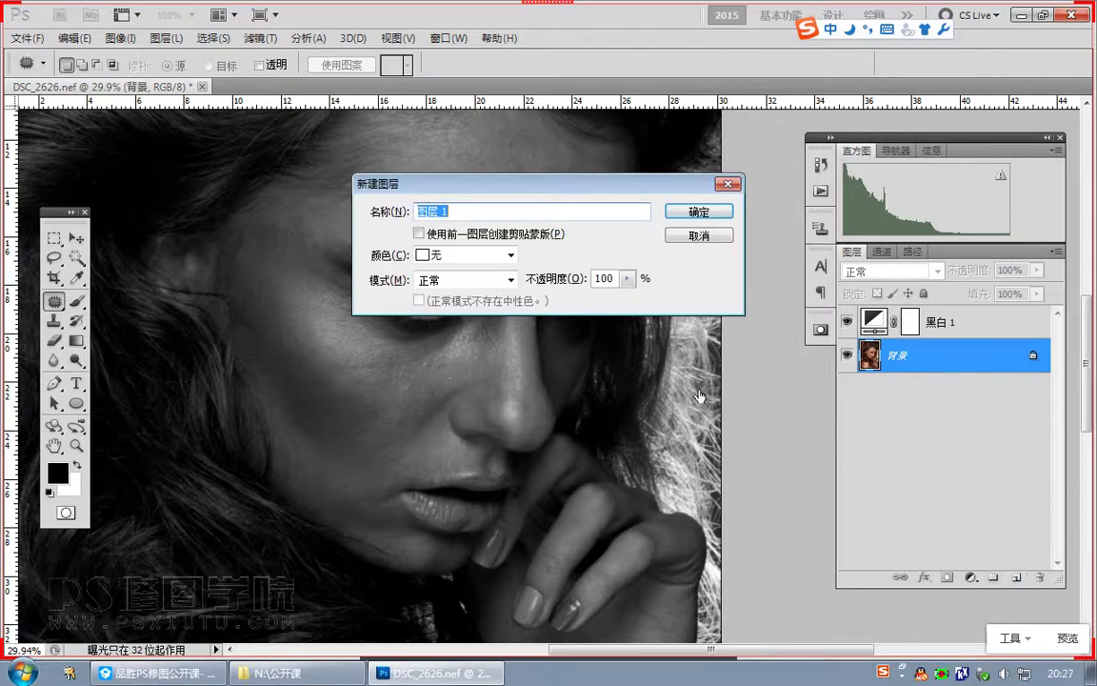
pyautogui.click(481, 280)
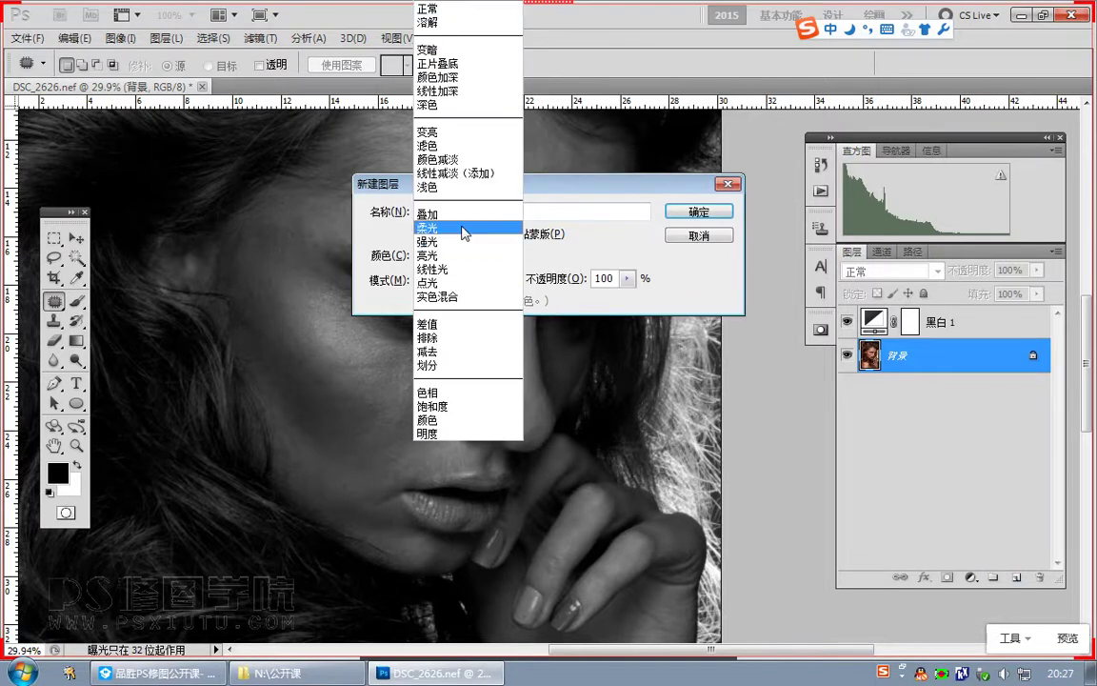
pyautogui.click(458, 221)
pyautogui.click(454, 307)
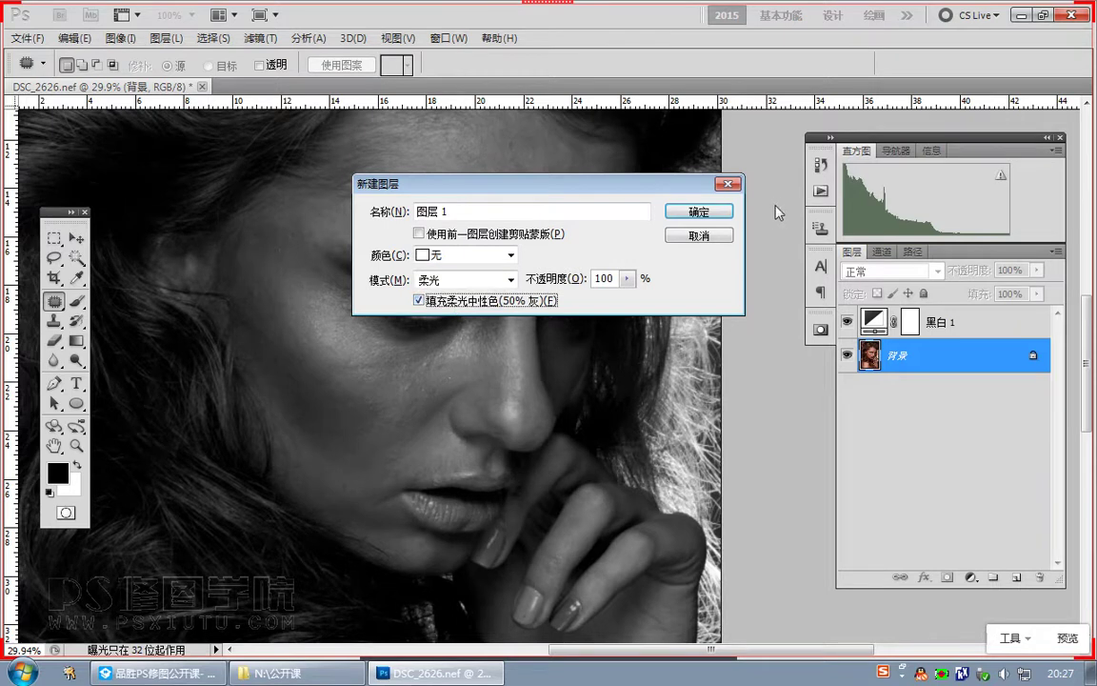
pyautogui.click(699, 211)
# Step: Set up the Brush with a white foreground colour, size 197, 5% opacity and 81% flow
pyautogui.click(76, 301)
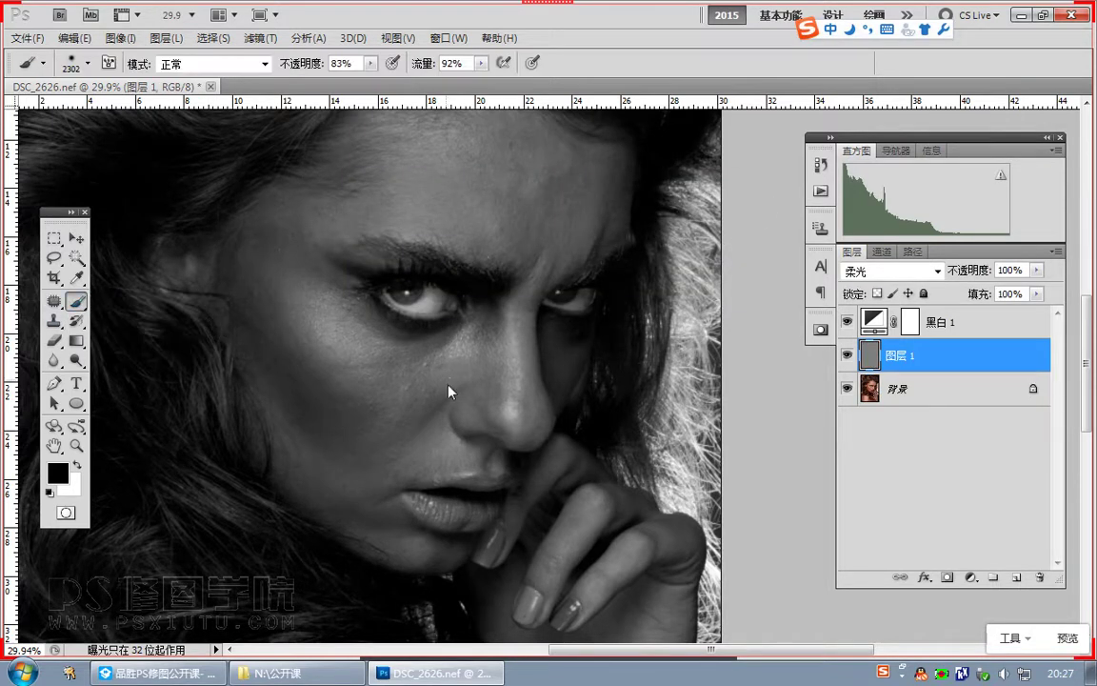
pyautogui.press('x')
pyautogui.hotkey('ctrl', 'space')
pyautogui.press('x')
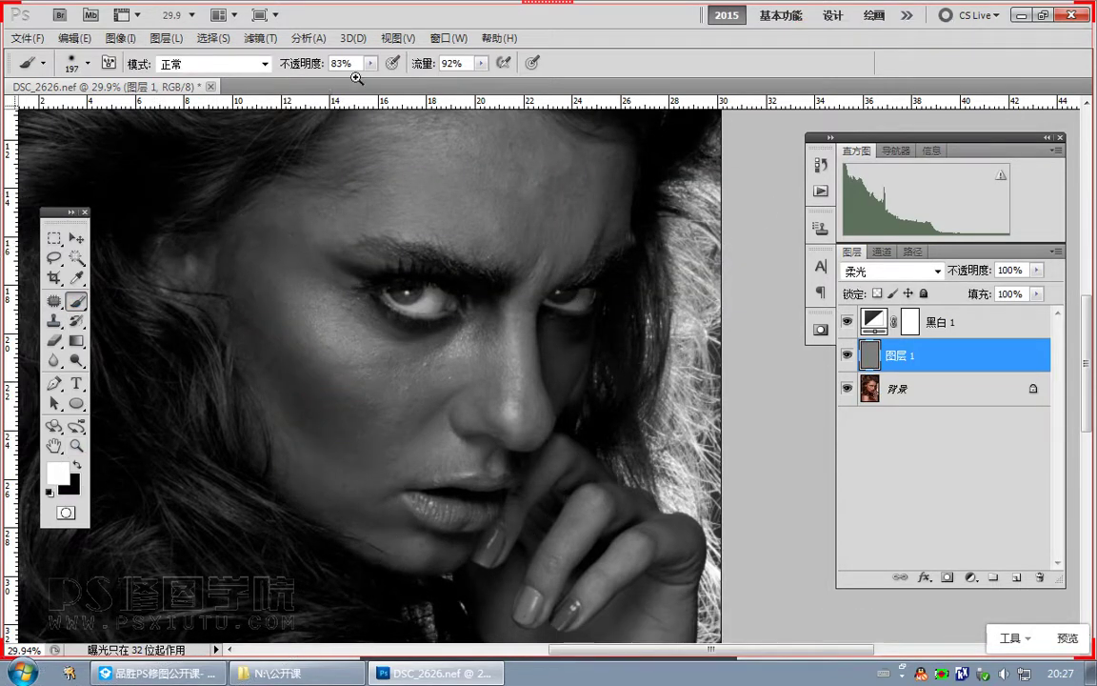
pyautogui.click(371, 63)
pyautogui.click(300, 83)
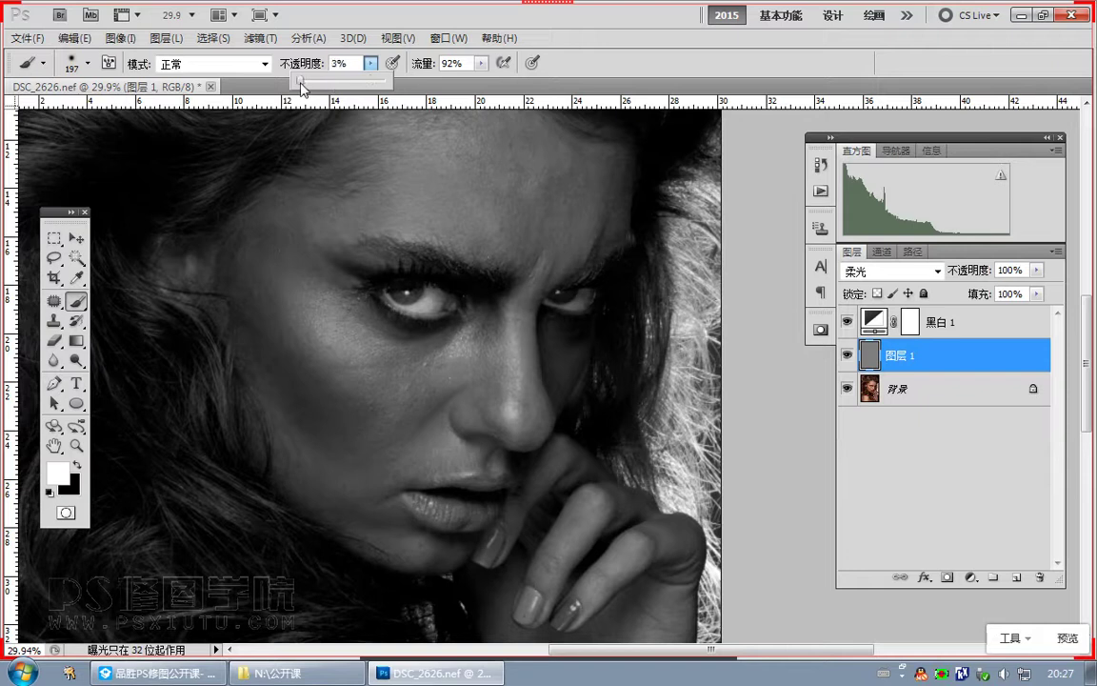
pyautogui.click(481, 64)
pyautogui.moveTo(569, 181); pyautogui.dragTo(600, 382)
pyautogui.moveTo(464, 439); pyautogui.dragTo(421, 407)
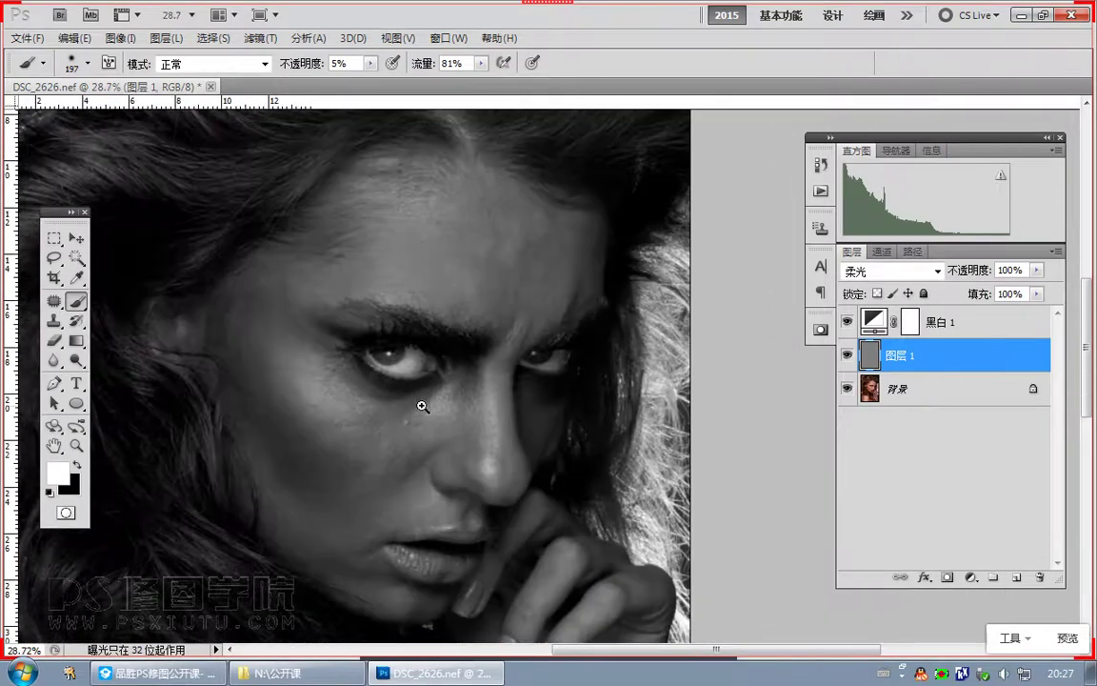
# Step: Outline the bright highlights along the nose bridge and on the near cheek with the Lasso
pyautogui.click(54, 278)
pyautogui.click(55, 258)
pyautogui.moveTo(346, 446); pyautogui.dragTo(476, 396)
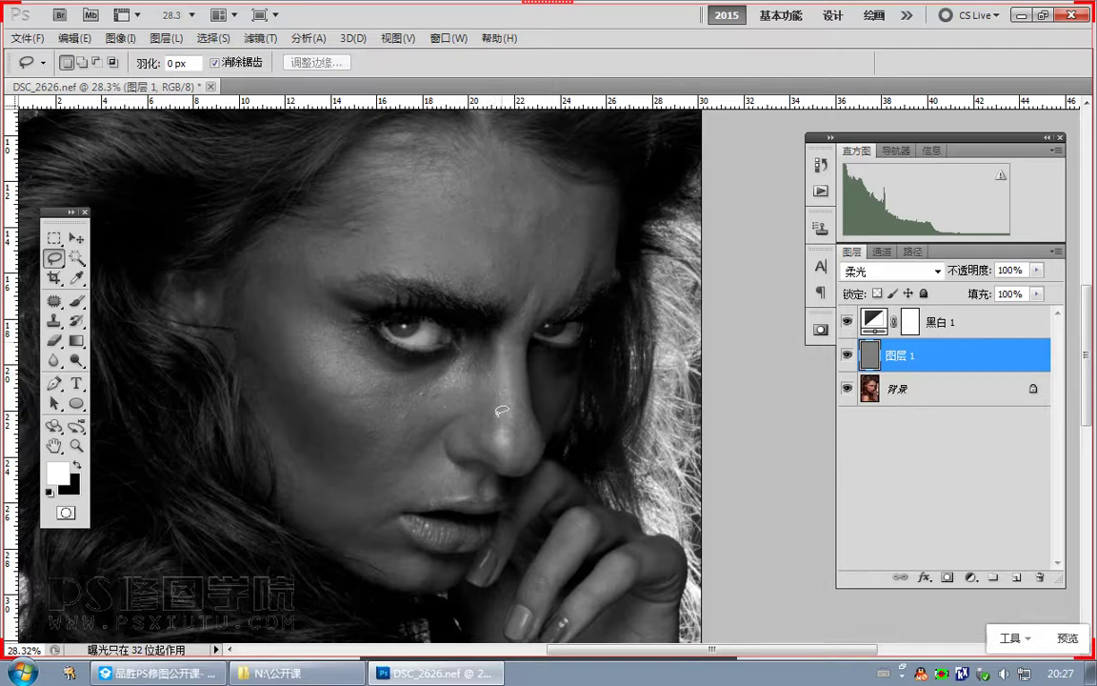
pyautogui.moveTo(512, 308); pyautogui.dragTo(515, 269)
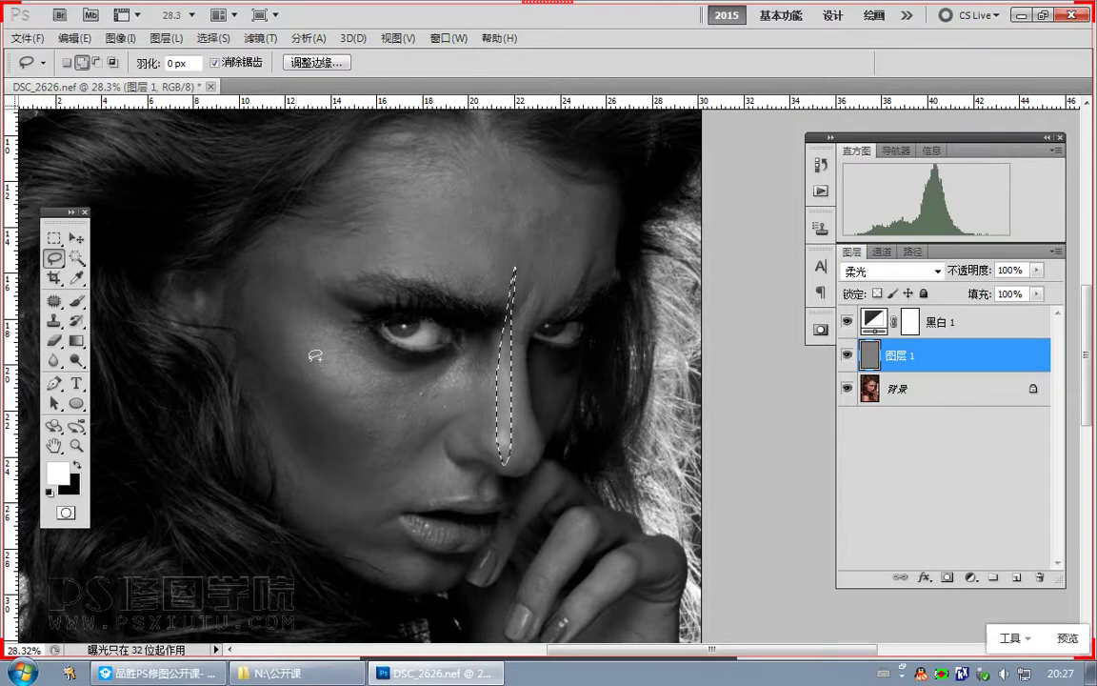
pyautogui.moveTo(296, 333); pyautogui.dragTo(344, 340)
pyautogui.keyDown('ctrl'); pyautogui.click(321, 390); pyautogui.keyUp('ctrl')
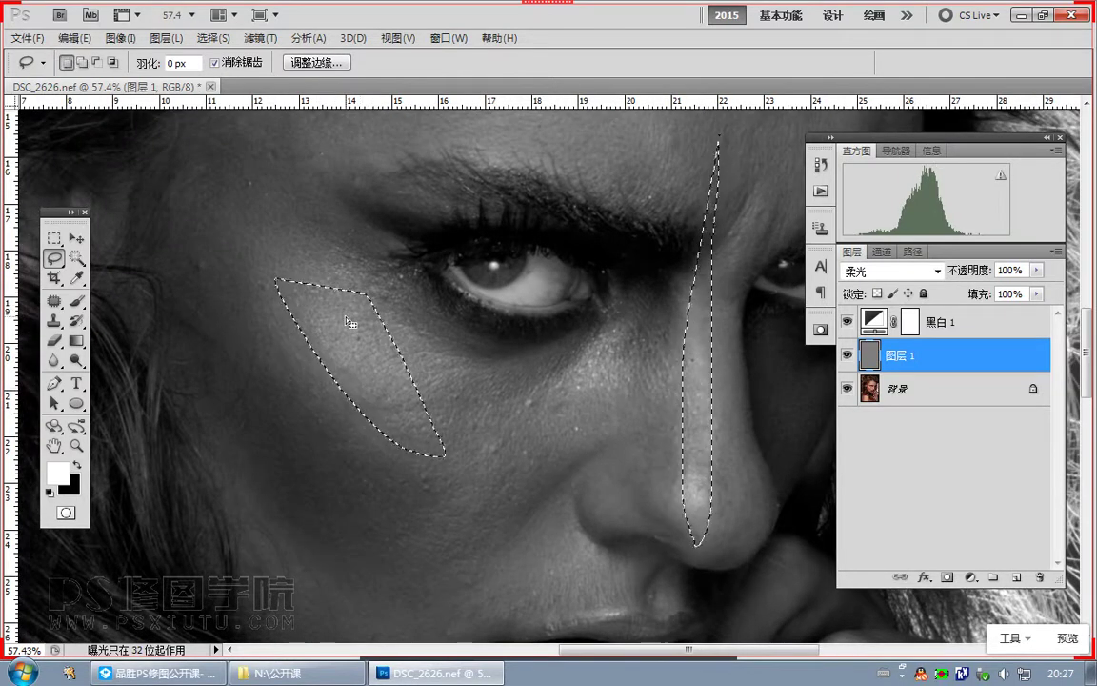
# Step: Add the highlights beside the inner eye corner, below the nostril, around the lips and on the lower cheek to the selection, and clear it
pyautogui.moveTo(490, 431); pyautogui.dragTo(434, 359)
pyautogui.moveTo(515, 304)
pyautogui.mouseDown()
pyautogui.moveTo(573, 230)
pyautogui.moveTo(517, 303)
pyautogui.mouseUp()
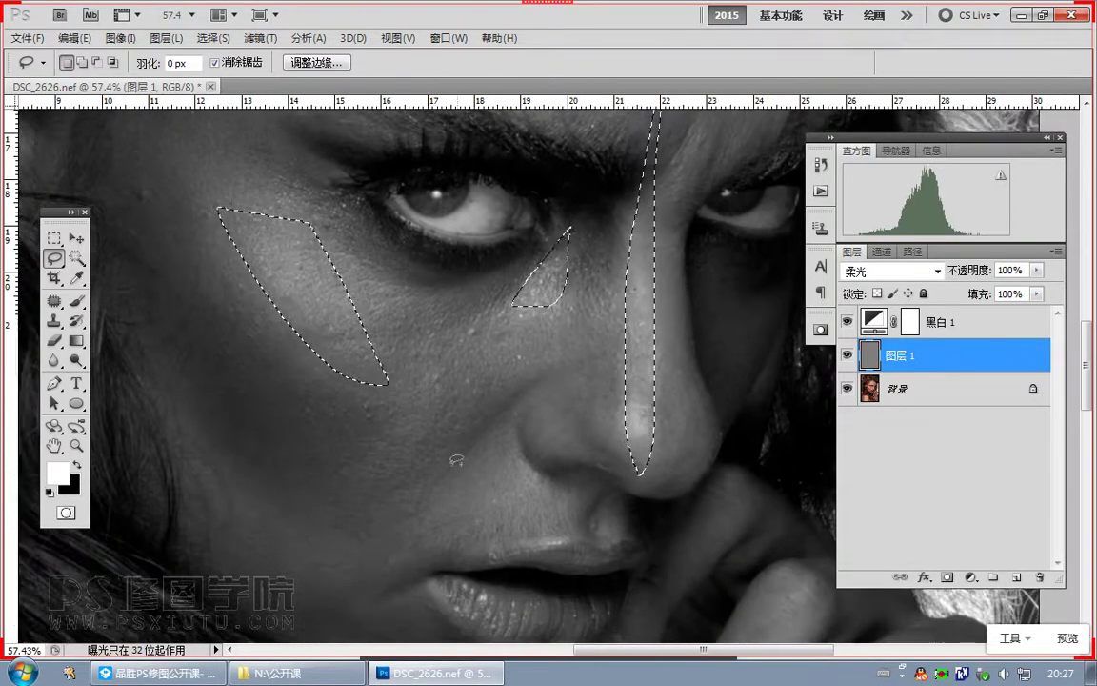
pyautogui.moveTo(455, 460); pyautogui.dragTo(432, 313)
pyautogui.moveTo(407, 442)
pyautogui.mouseDown()
pyautogui.moveTo(491, 416)
pyautogui.moveTo(572, 401)
pyautogui.mouseUp()
pyautogui.moveTo(505, 322); pyautogui.dragTo(573, 398)
pyautogui.moveTo(494, 441); pyautogui.dragTo(539, 500)
pyautogui.moveTo(316, 438); pyautogui.dragTo(384, 506)
pyautogui.moveTo(460, 321); pyautogui.dragTo(438, 520)
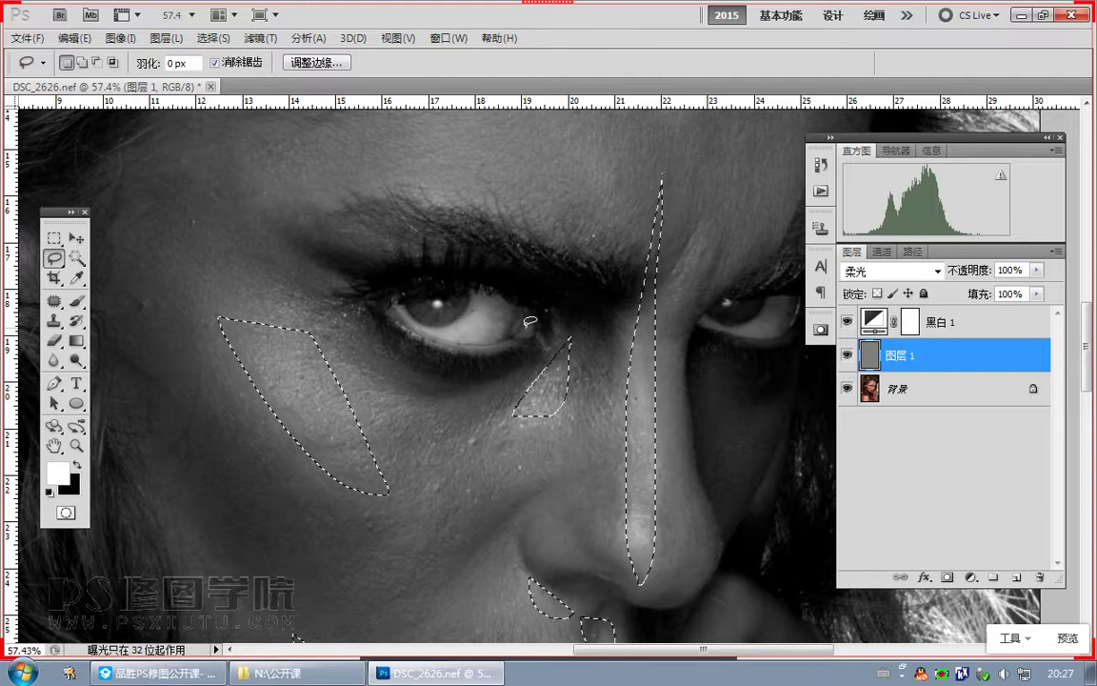
pyautogui.moveTo(628, 419); pyautogui.dragTo(571, 352)
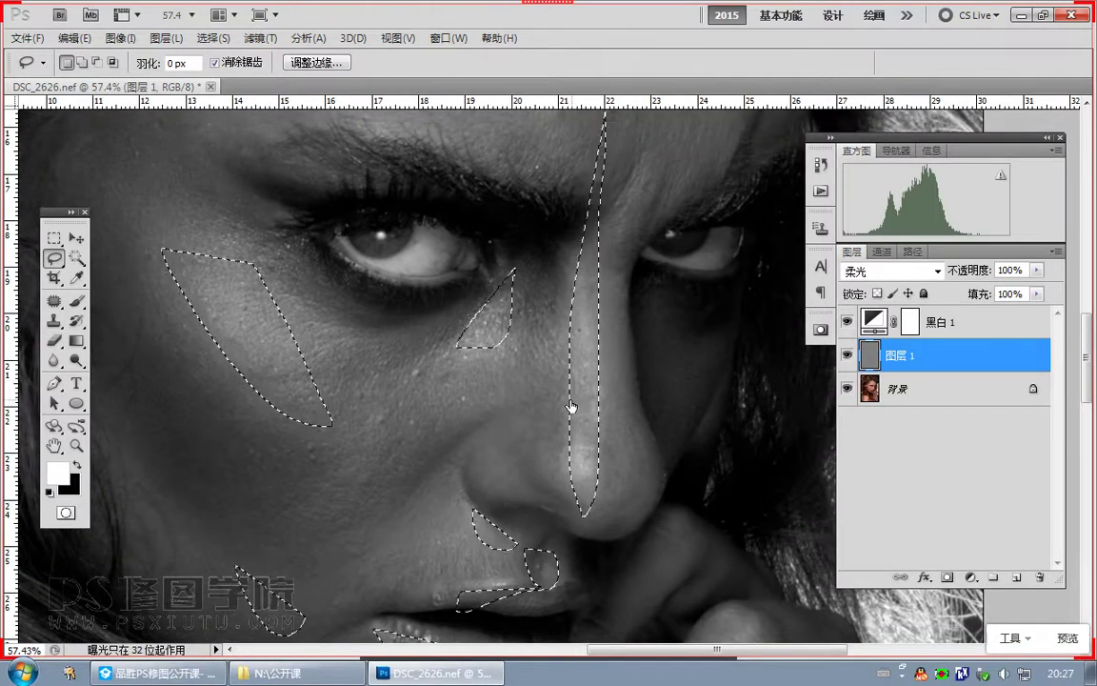
pyautogui.hotkey('ctrl', 'd')
# Step: Outline the dark patch in the middle of the forehead with the Lasso
pyautogui.moveTo(441, 245); pyautogui.dragTo(450, 472)
pyautogui.scroll(3, 553, 392)
pyautogui.moveTo(629, 329); pyautogui.dragTo(454, 435)
pyautogui.scroll(-3, 455, 435)
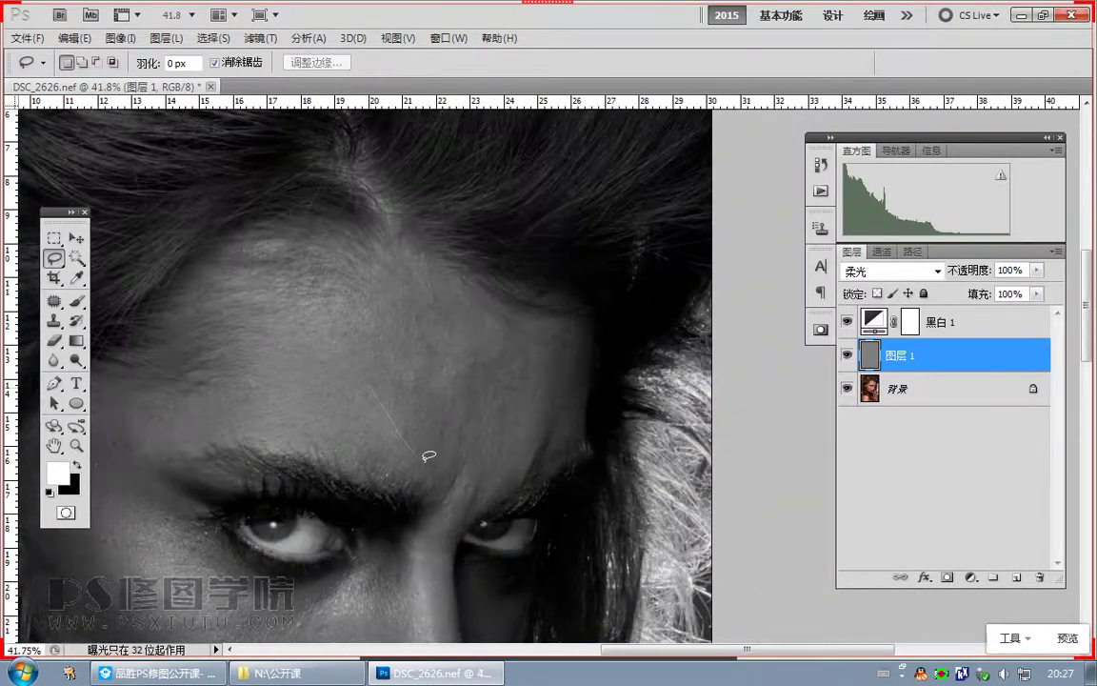
pyautogui.moveTo(451, 348); pyautogui.dragTo(438, 390)
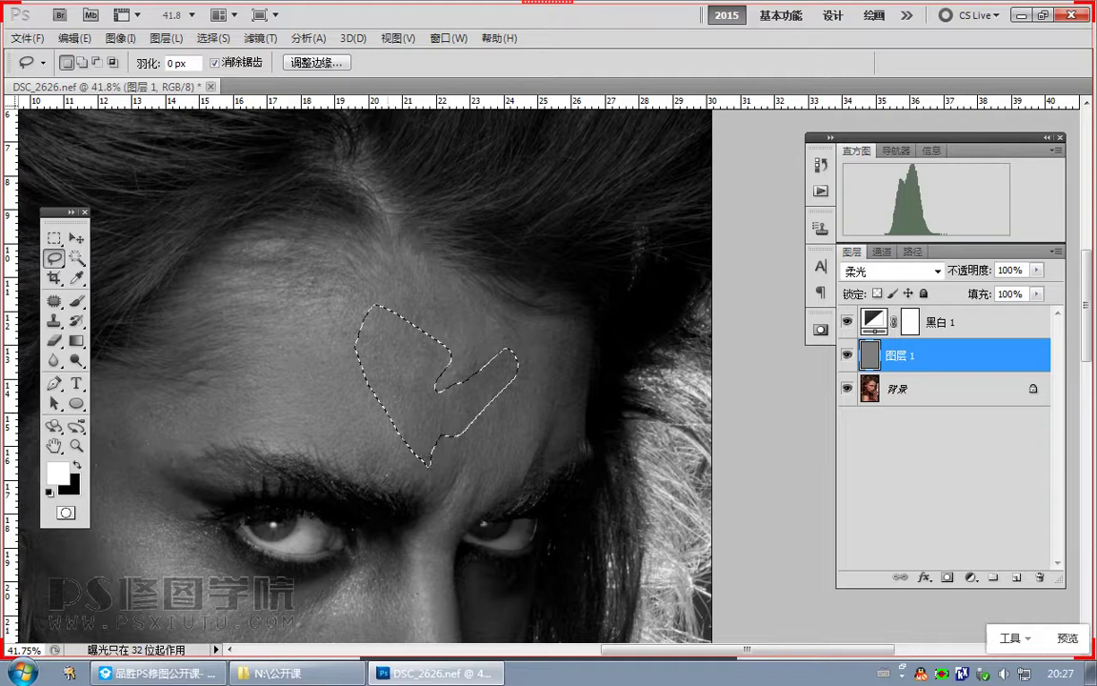
# Step: Send a screenshot of the outlined forehead patch to the class chat and open the sent image enlarged
pyautogui.hotkey('ctrl', 'alt', 'a')
pyautogui.moveTo(248, 251); pyautogui.dragTo(639, 509)
pyautogui.doubleClick(468, 435)
pyautogui.click(196, 671)
pyautogui.hotkey('ctrl', 'v')
pyautogui.click(255, 645)
pyautogui.click(221, 492)
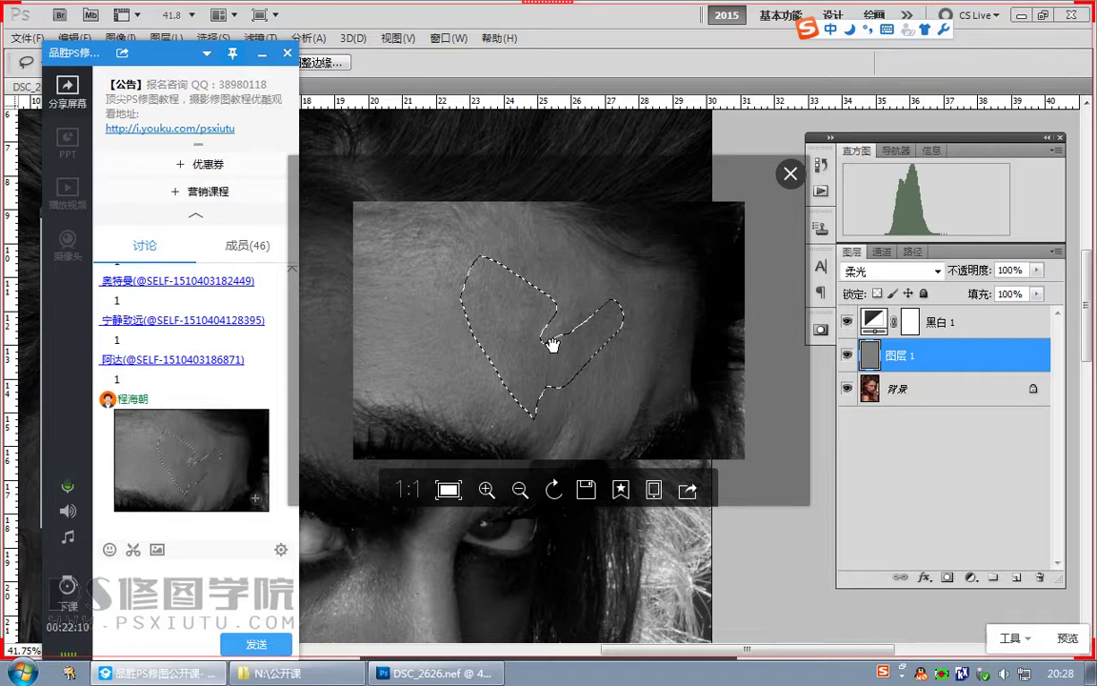
# Step: Return to Photoshop, clear the selection and lighten the dark forehead spots with small white Brush strokes on 图层 1
pyautogui.click(881, 354)
pyautogui.hotkey('ctrl', 'd')
pyautogui.click(78, 301)
pyautogui.moveTo(497, 401)
pyautogui.mouseDown()
pyautogui.moveTo(516, 465)
pyautogui.moveTo(461, 374)
pyautogui.moveTo(409, 382)
pyautogui.mouseUp()
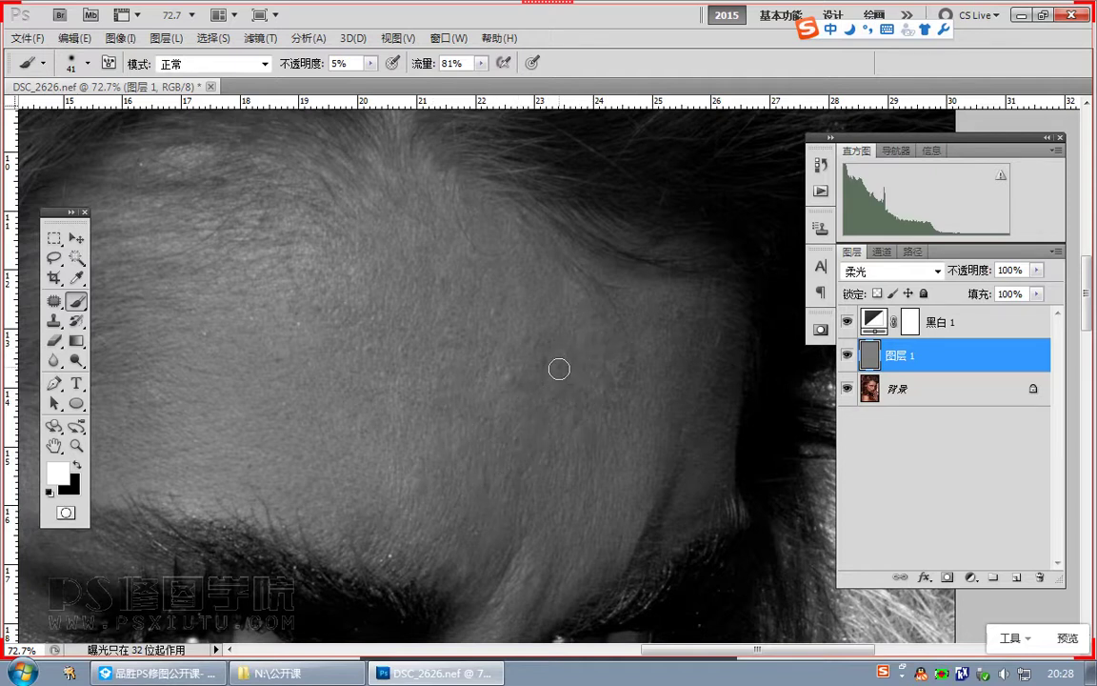
pyautogui.scroll(-1, 524, 438)
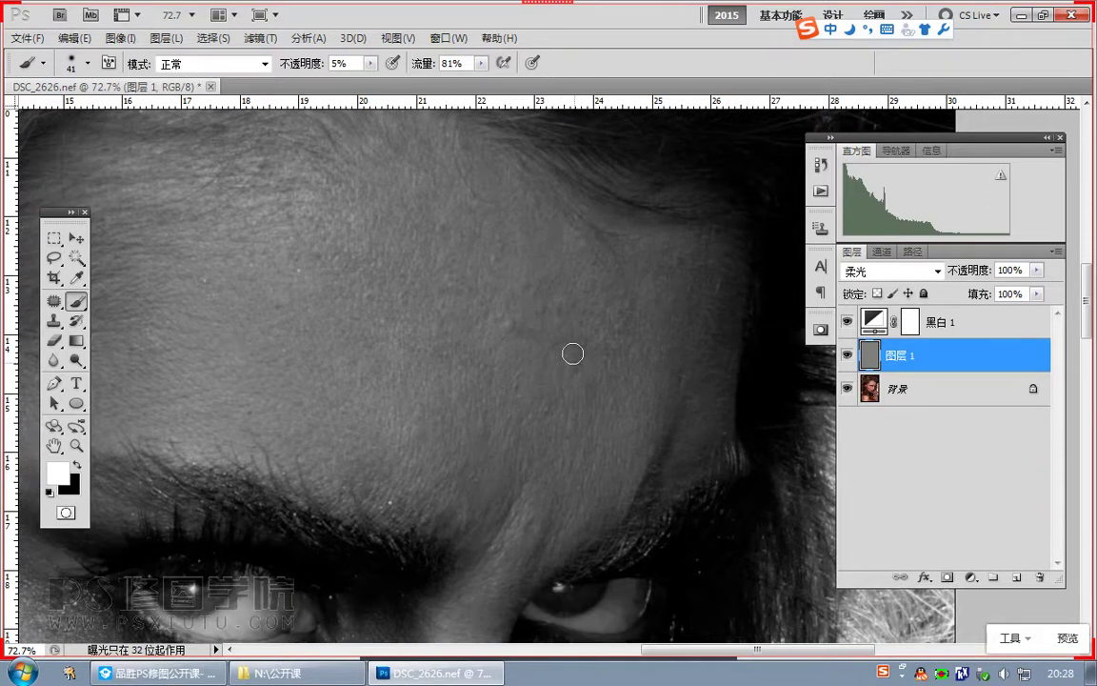
pyautogui.keyDown('alt'); pyautogui.rightClick(528, 336); pyautogui.keyUp('alt')
pyautogui.press('[')
pyautogui.press('[')
pyautogui.keyDown('alt'); pyautogui.click(423, 389); pyautogui.keyUp('alt')
pyautogui.press('[')
pyautogui.press('[')
pyautogui.moveTo(460, 382); pyautogui.dragTo(462, 399)
# Step: Lighten the dark blotches on the far side of the forehead with the white Brush, adjusting its size to 27
pyautogui.press(']')
pyautogui.press(']')
pyautogui.moveTo(550, 363)
pyautogui.mouseDown()
pyautogui.moveTo(553, 375)
pyautogui.moveTo(572, 367)
pyautogui.mouseUp()
pyautogui.press('[')
pyautogui.press('[')
pyautogui.press('[')
pyautogui.press('[')
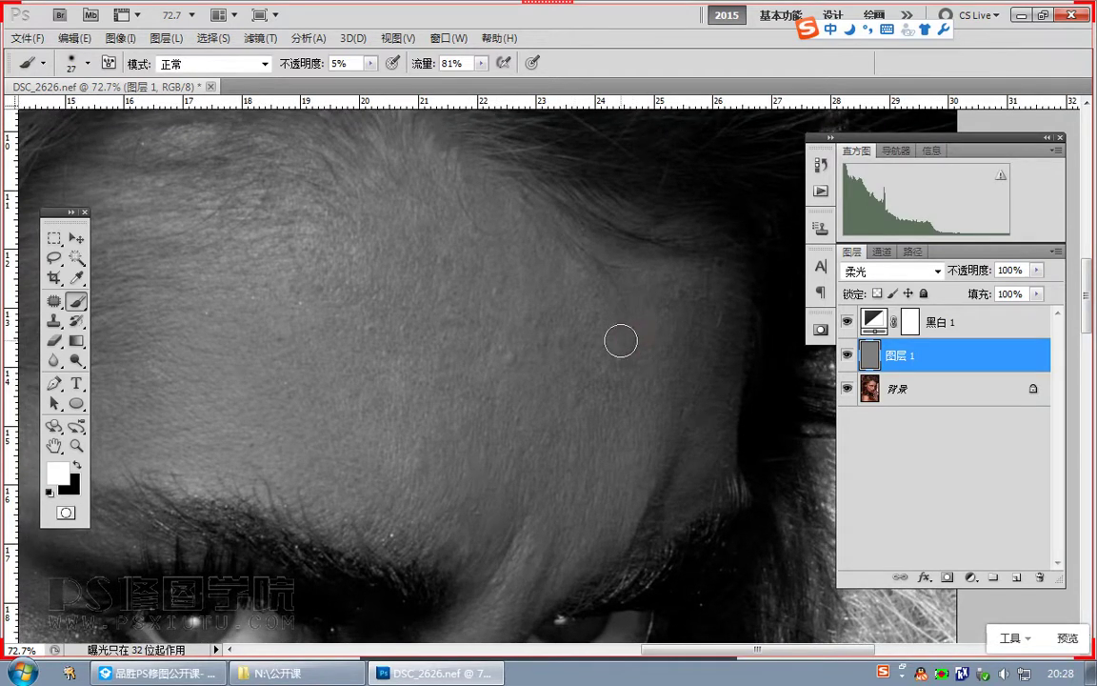
pyautogui.moveTo(649, 353); pyautogui.dragTo(660, 352)
pyautogui.scroll(2, 588, 396)
# Step: Lighten the shaded strip between the forehead and the temple with white Brush strokes at size 34
pyautogui.moveTo(699, 468)
pyautogui.mouseDown()
pyautogui.moveTo(588, 396)
pyautogui.moveTo(560, 404)
pyautogui.mouseUp()
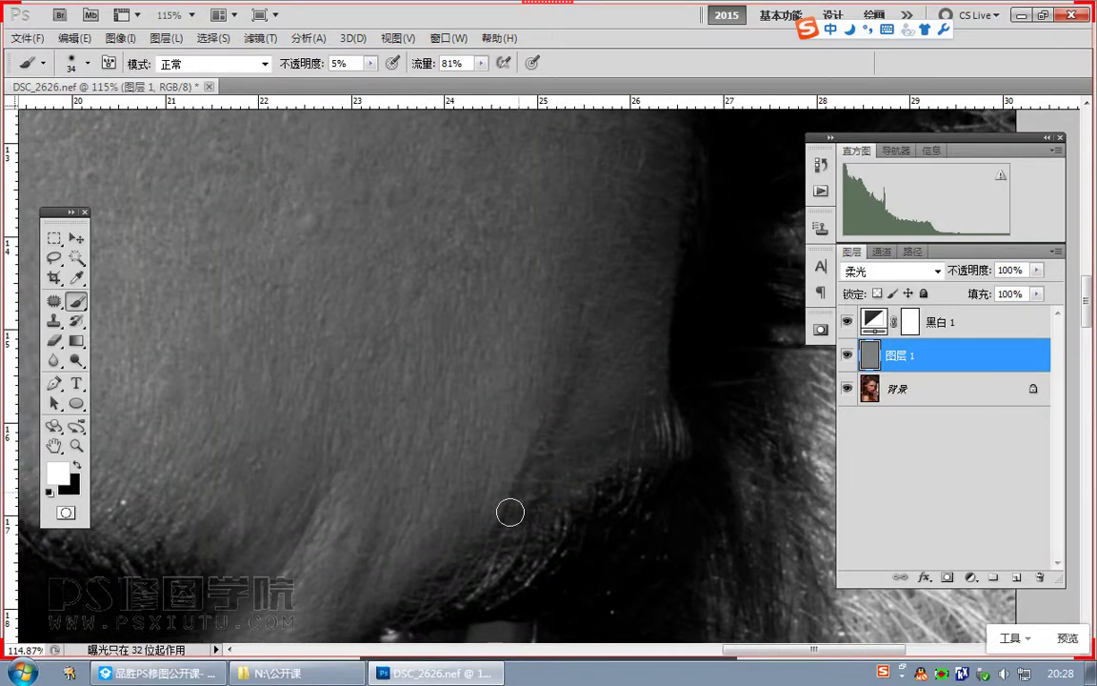
pyautogui.moveTo(588, 304); pyautogui.dragTo(593, 389)
pyautogui.scroll(-2, 576, 395)
pyautogui.moveTo(617, 303); pyautogui.dragTo(566, 326)
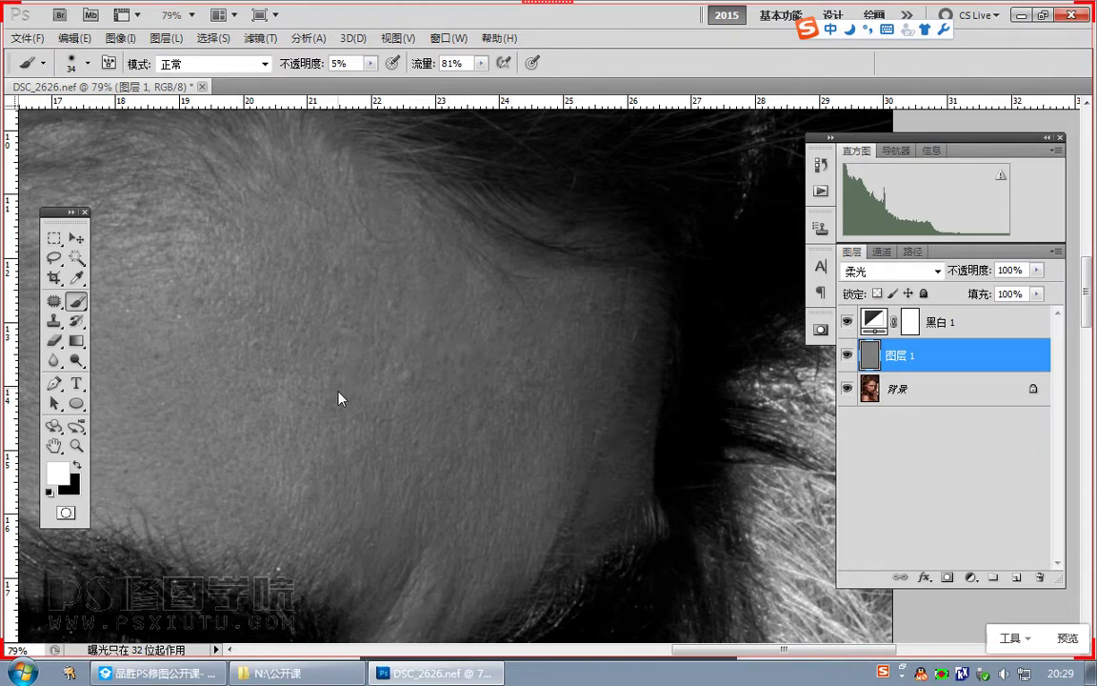
pyautogui.moveTo(380, 503); pyautogui.dragTo(468, 436)
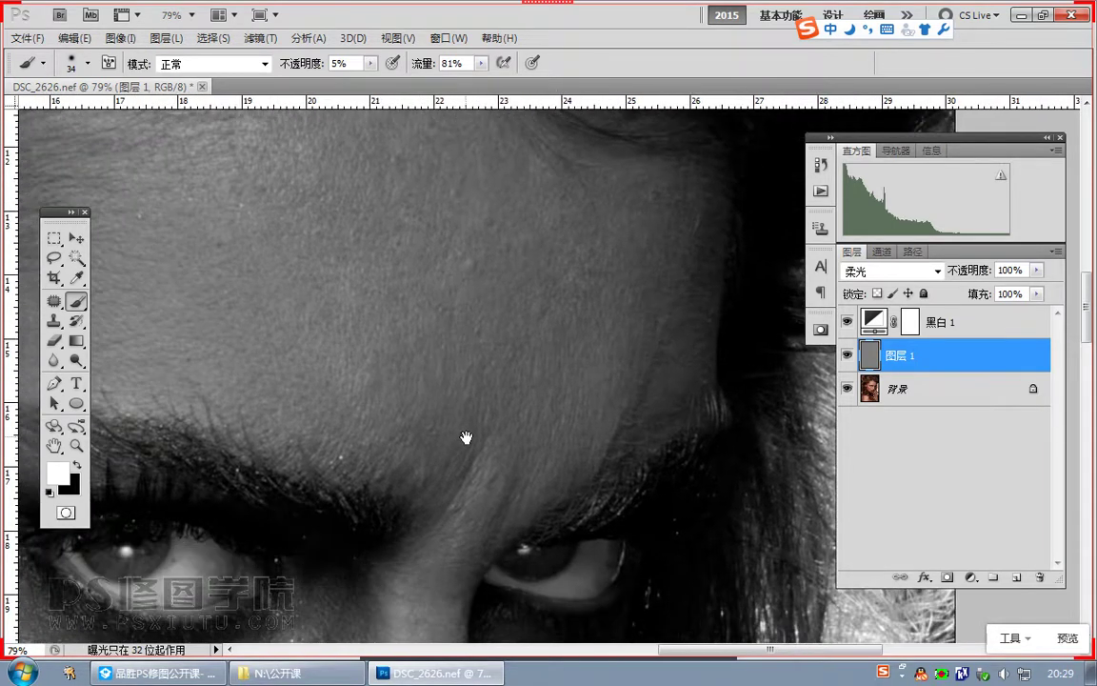
# Step: Outline the dark crease above the far eyebrow with the Patch tool and hide the Black & White layer and 图层 1
pyautogui.moveTo(640, 401); pyautogui.dragTo(515, 400)
pyautogui.scroll(4, 536, 360)
pyautogui.click(53, 279)
pyautogui.click(51, 303)
pyautogui.moveTo(443, 249); pyautogui.dragTo(672, 197)
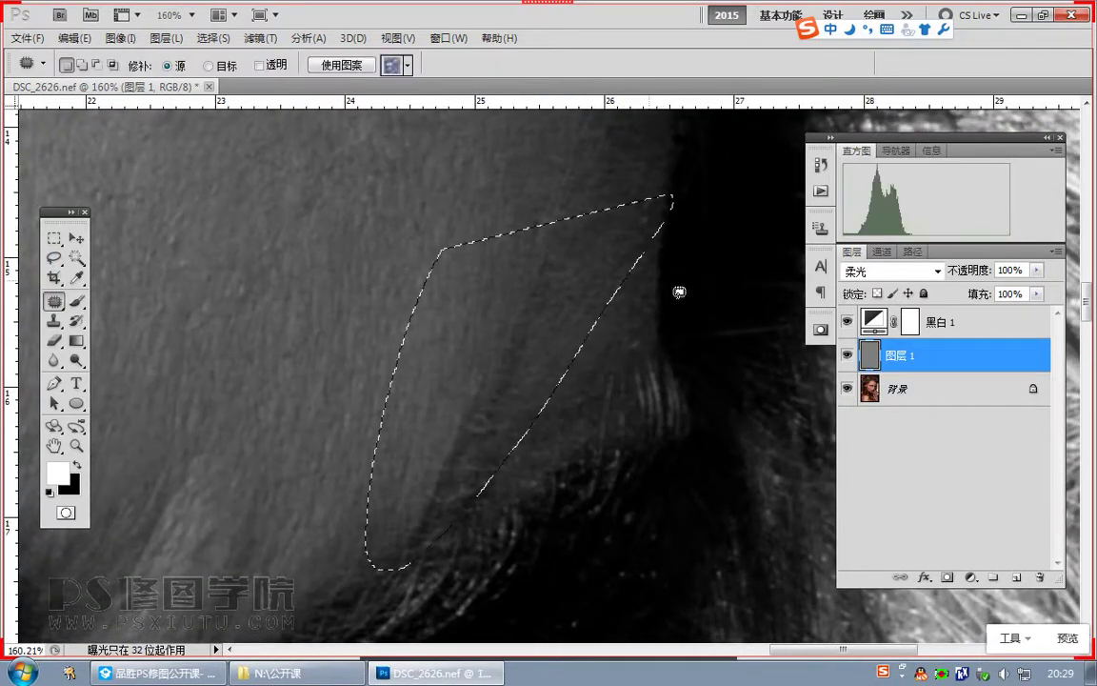
pyautogui.moveTo(847, 322); pyautogui.dragTo(843, 372)
pyautogui.scroll(-5, 573, 358)
# Step: Send a colour screenshot of the outlined crease above the far eyebrow to the class chat
pyautogui.hotkey('ctrl', 'alt', 'a')
pyautogui.moveTo(429, 282); pyautogui.dragTo(676, 490)
pyautogui.doubleClick(588, 410)
pyautogui.click(204, 672)
pyautogui.hotkey('ctrl', 'v')
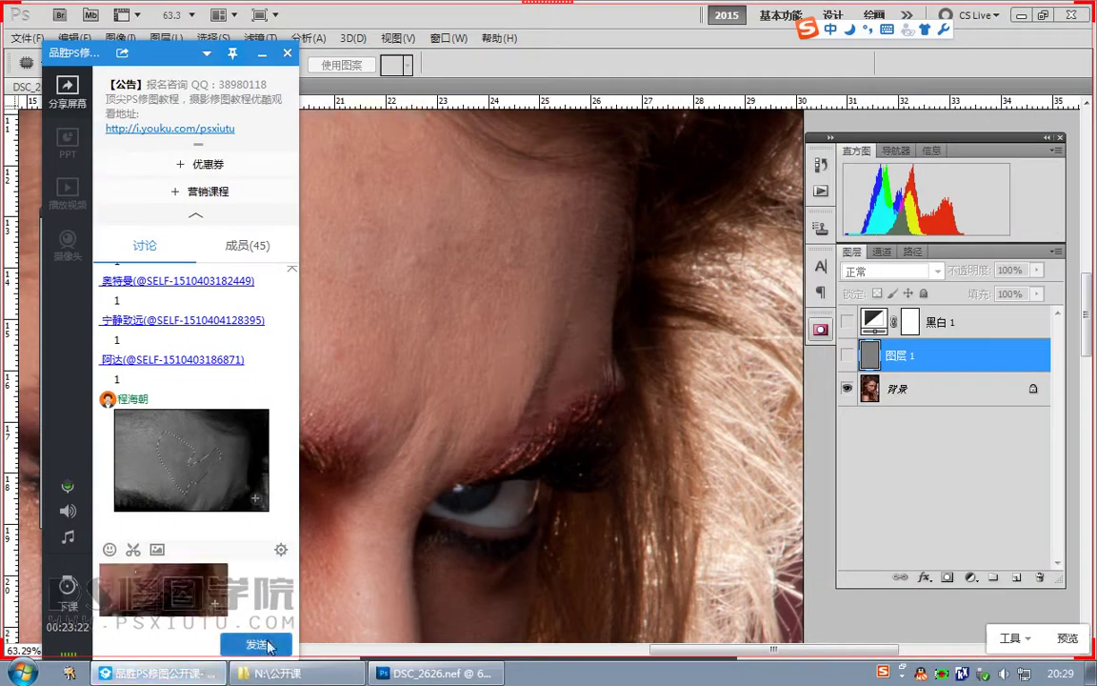
pyautogui.click(259, 644)
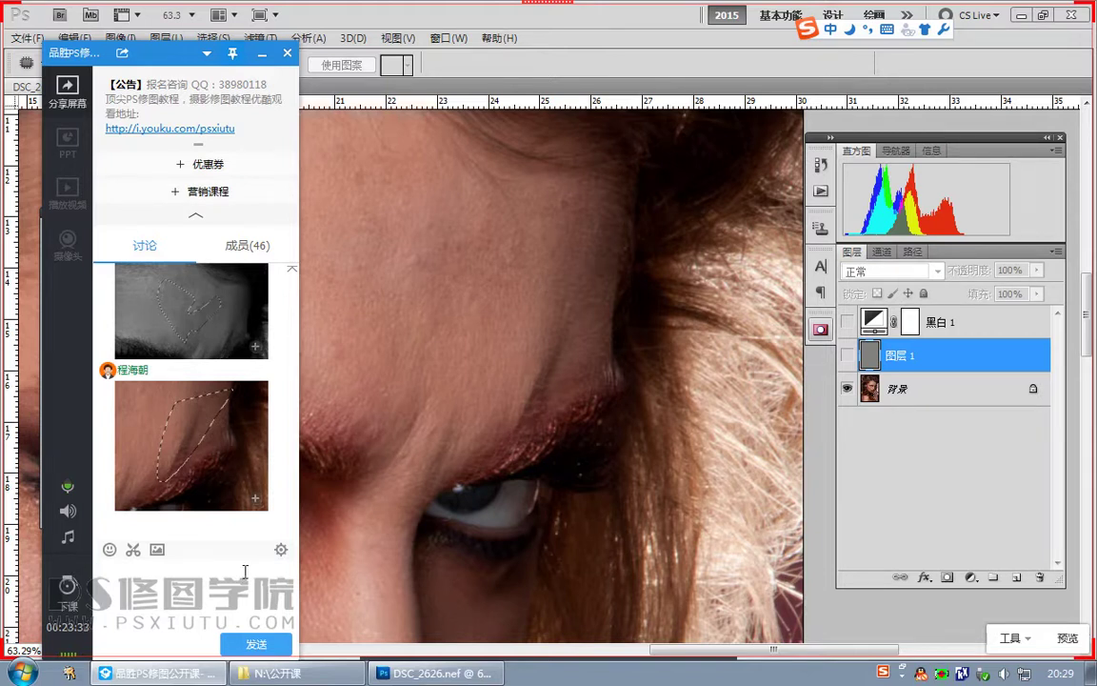
# Step: Return to Photoshop, turn the Black & White view back on, clear the crease selection and switch to the Brush
pyautogui.click(184, 669)
pyautogui.click(848, 355)
pyautogui.click(847, 322)
pyautogui.hotkey('ctrl', 'd')
pyautogui.click(77, 301)
pyautogui.moveTo(553, 412)
pyautogui.mouseDown()
pyautogui.moveTo(463, 429)
pyautogui.moveTo(536, 466)
pyautogui.mouseUp()
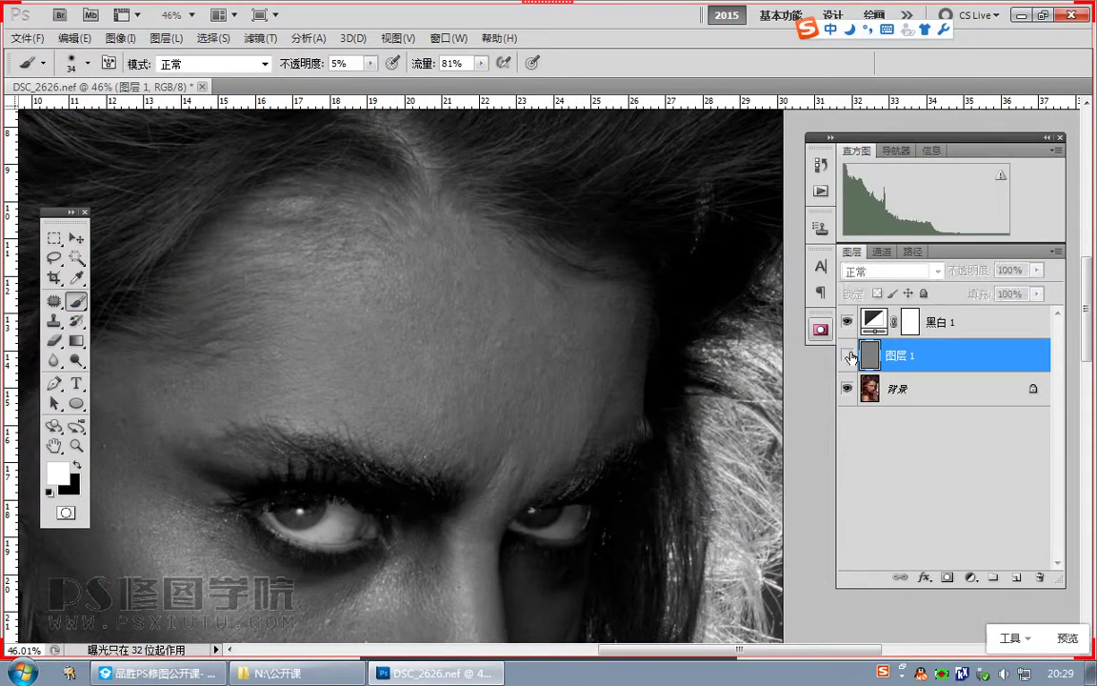
# Step: Send a screenshot of the forehead with 图层 1 hidden to the class chat as the before view
pyautogui.click(847, 355)
pyautogui.hotkey('ctrl', 'alt', 'a')
pyautogui.moveTo(284, 205); pyautogui.dragTo(623, 474)
pyautogui.doubleClick(529, 433)
pyautogui.click(181, 679)
pyautogui.hotkey('ctrl', 'v')
pyautogui.click(254, 644)
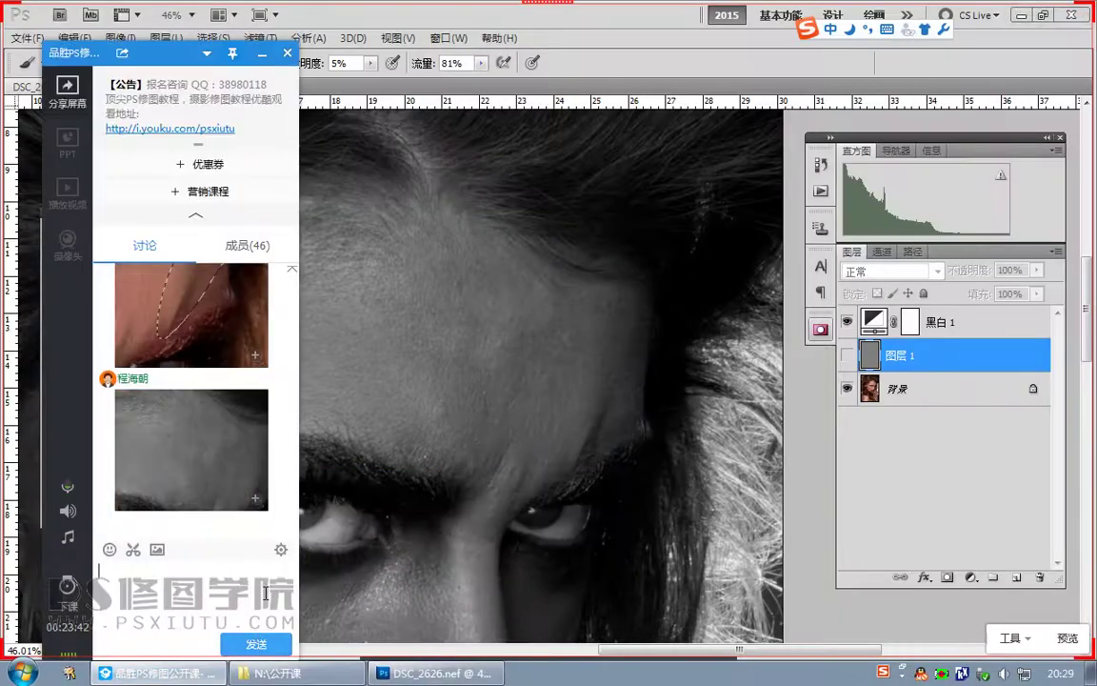
# Step: Show 图层 1 again and send a screenshot of the same forehead area to the class chat as the after view
pyautogui.click(847, 357)
pyautogui.hotkey('ctrl', 'alt', 'a')
pyautogui.moveTo(304, 207); pyautogui.dragTo(657, 477)
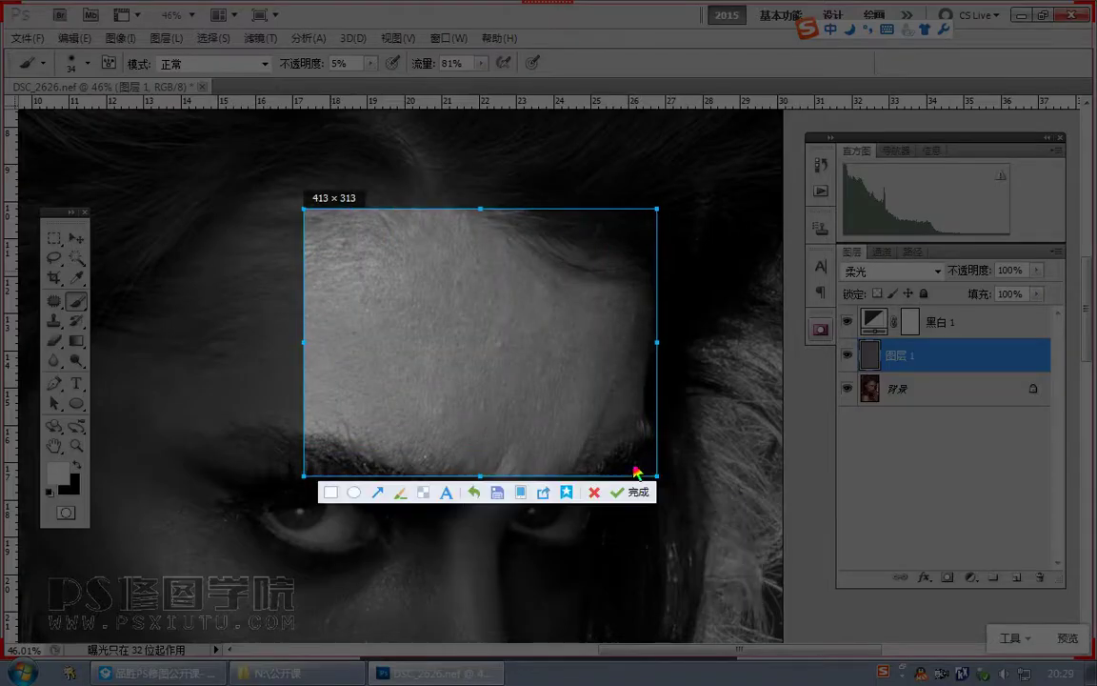
pyautogui.doubleClick(473, 407)
pyautogui.click(171, 674)
pyautogui.press('Return')
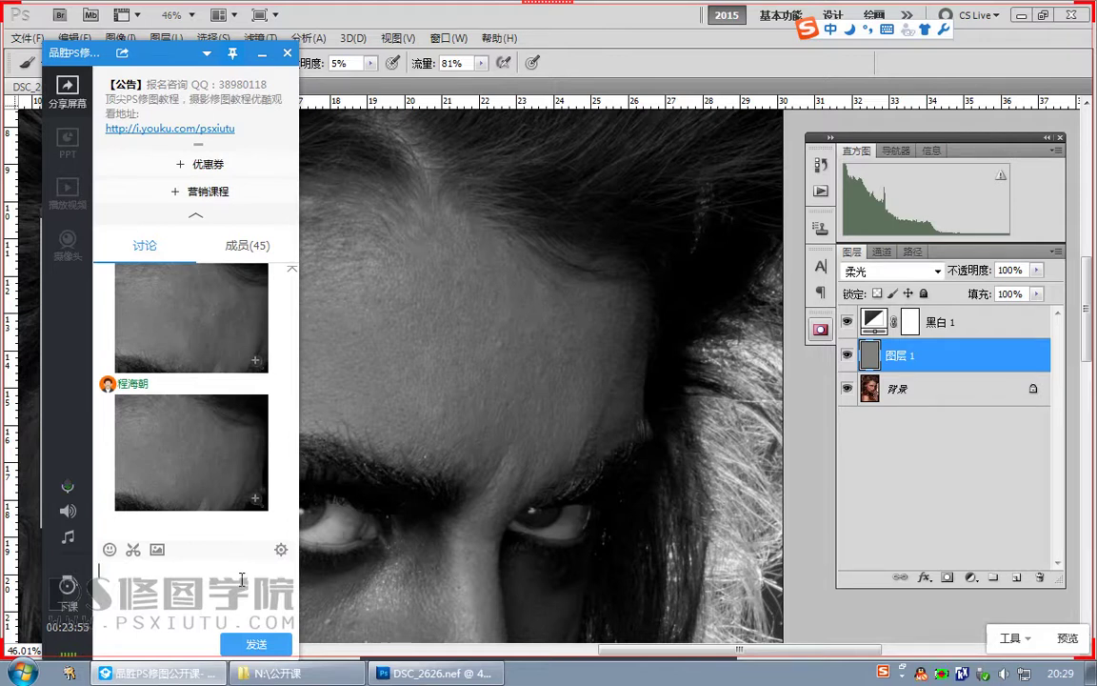
# Step: Enlarge the sent forehead screenshots in the class chat to compare before and after
pyautogui.doubleClick(219, 335)
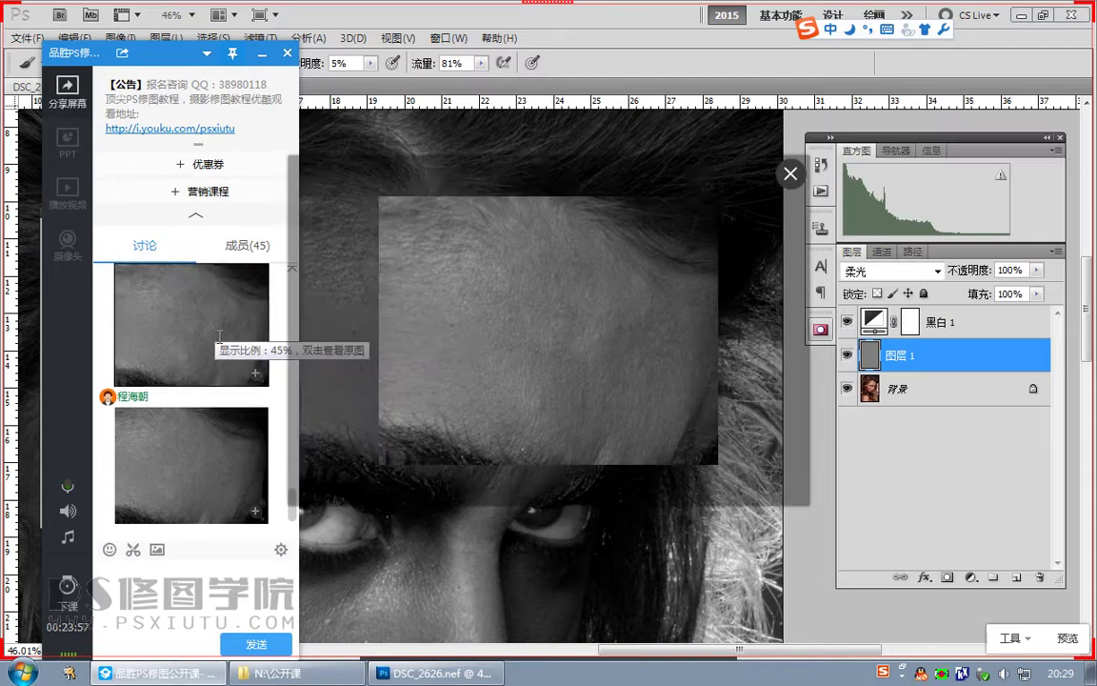
pyautogui.doubleClick(480, 356)
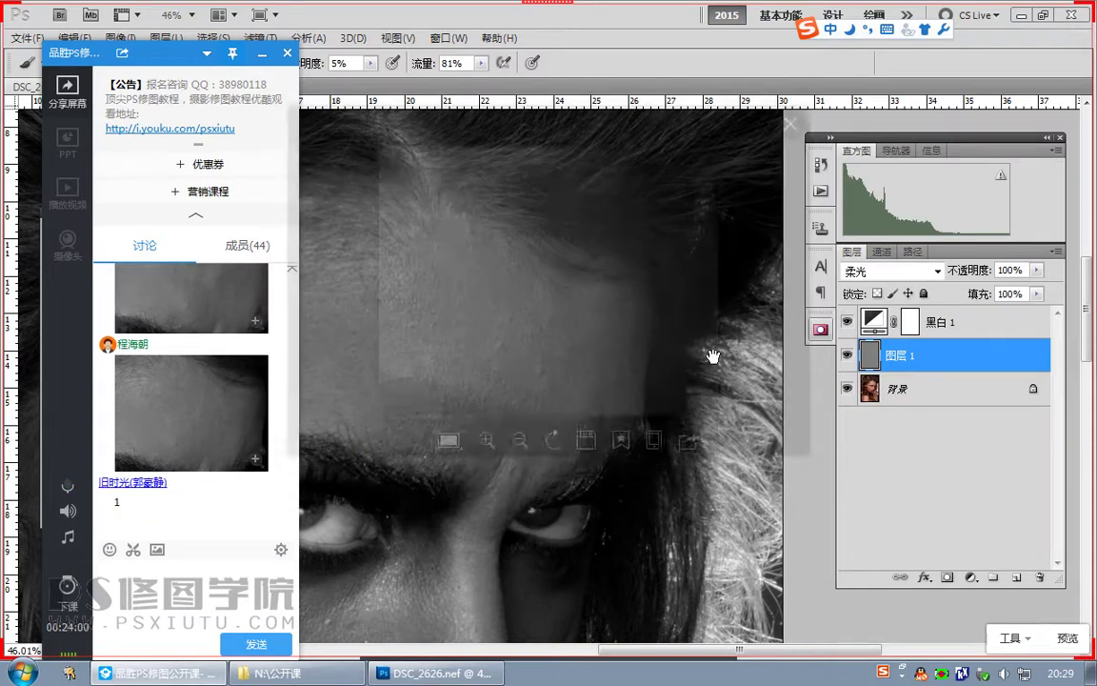
# Step: Close the enlarged chat screenshot, return to Photoshop and reduce the brush to 25 px for the forehead skin near the hairline
pyautogui.click(930, 364)
pyautogui.rightClick(75, 300)
pyautogui.click(103, 304)
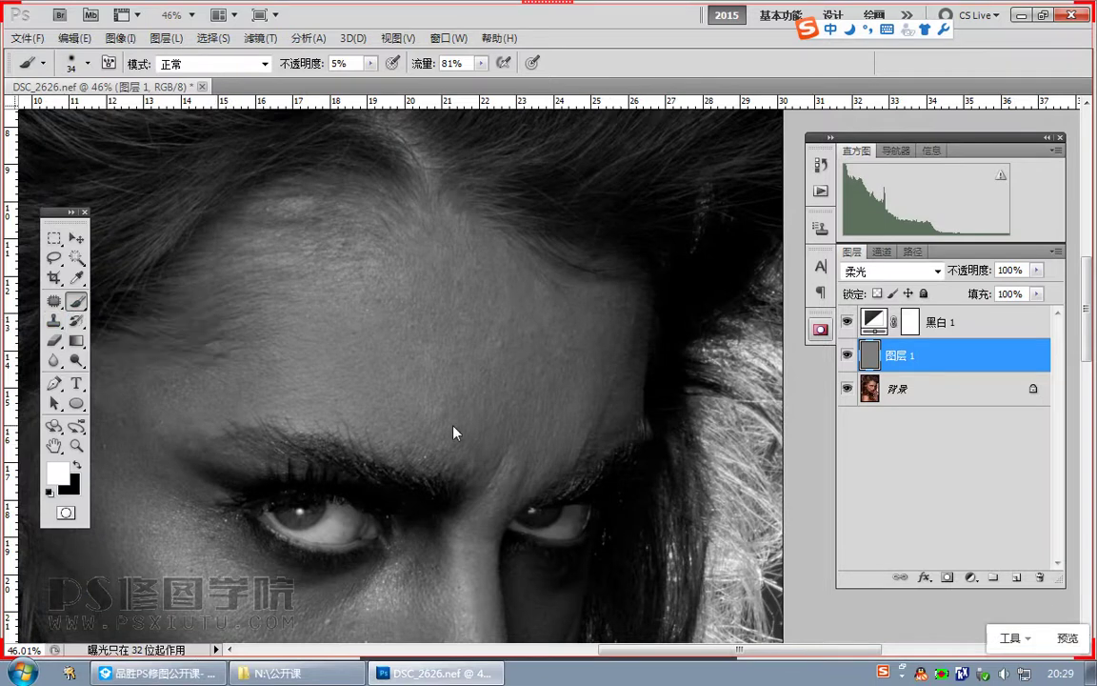
pyautogui.scroll(5, 452, 430)
pyautogui.keyDown('alt'); pyautogui.rightClick(471, 439); pyautogui.keyUp('alt')
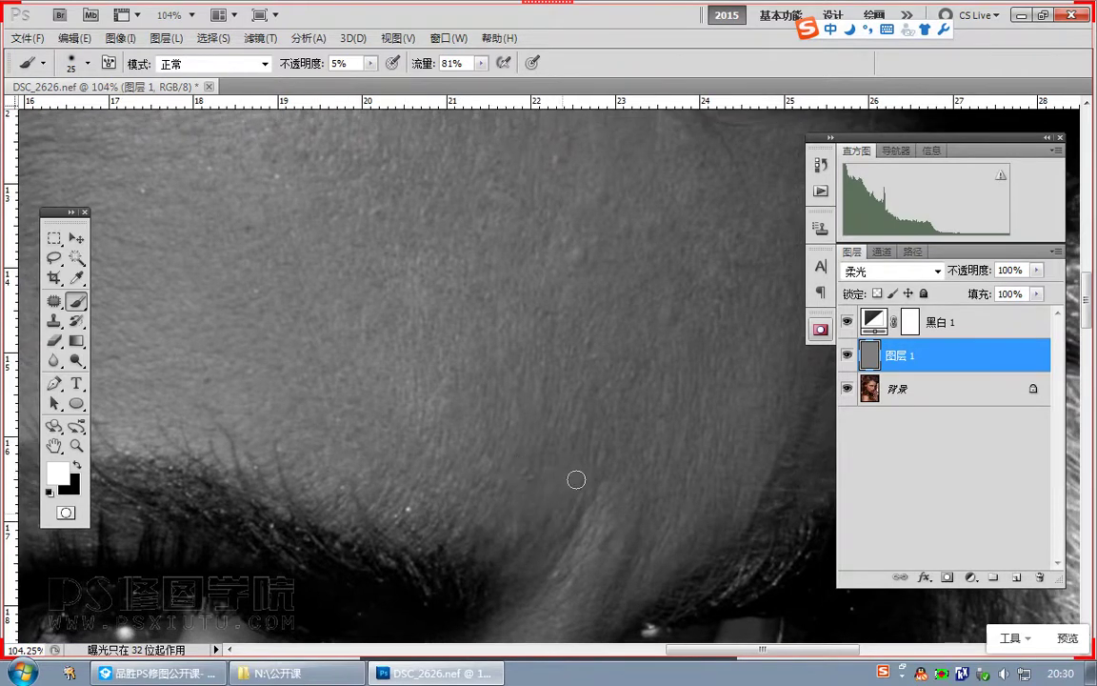
pyautogui.scroll(5, 502, 421)
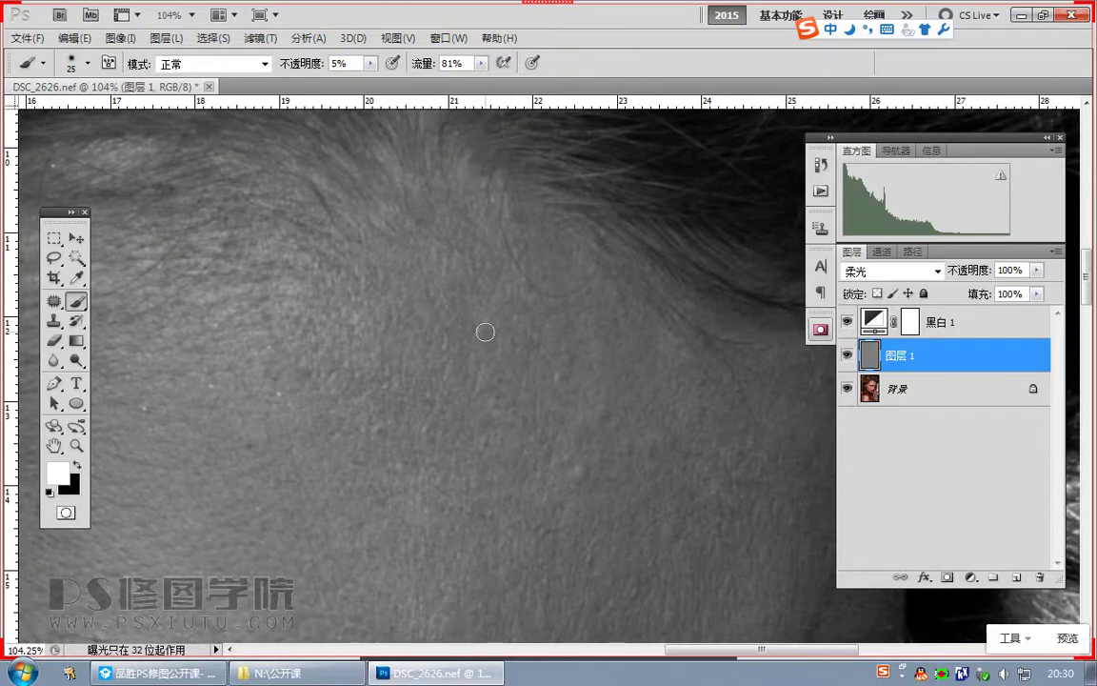
pyautogui.scroll(4, 485, 332)
pyautogui.hscroll(-2, 531, 314)
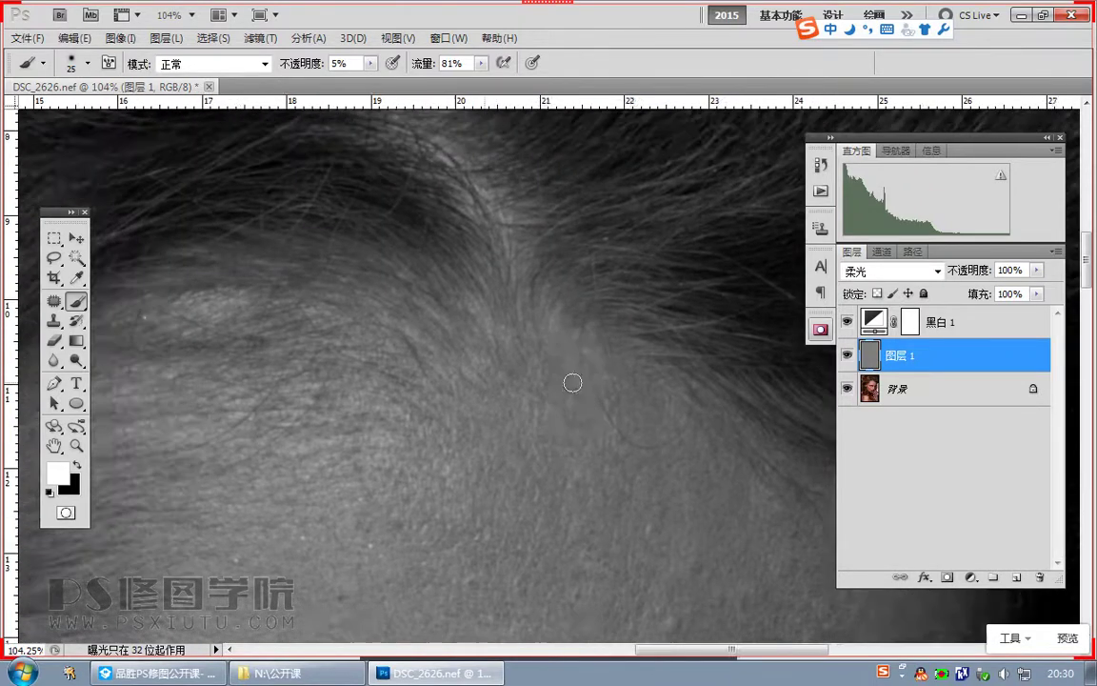
# Step: Brush white over the uneven forehead skin below the hairline, enlarging the brush to 36 px and 53 px
pyautogui.moveTo(271, 401); pyautogui.dragTo(466, 397)
pyautogui.moveTo(368, 417); pyautogui.dragTo(416, 417)
pyautogui.press('[')
pyautogui.press('[')
pyautogui.press('[')
pyautogui.press('[')
pyautogui.press('x')
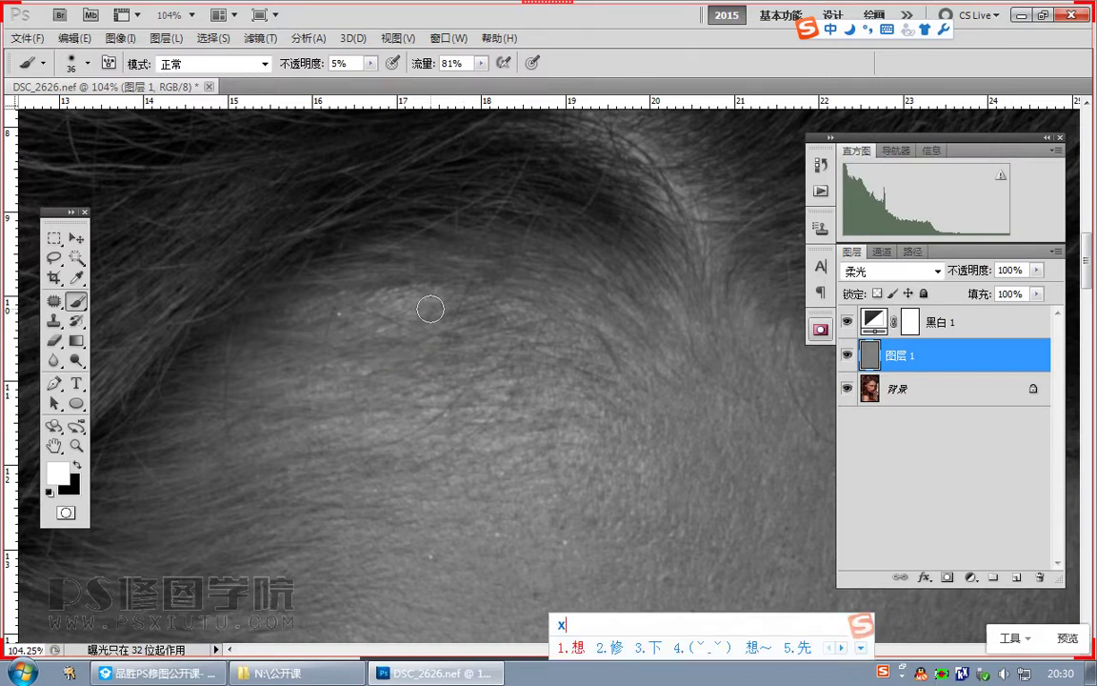
pyautogui.hotkey('ctrl', 'space')
pyautogui.press('x')
pyautogui.moveTo(540, 291); pyautogui.dragTo(501, 393)
pyautogui.press('x')
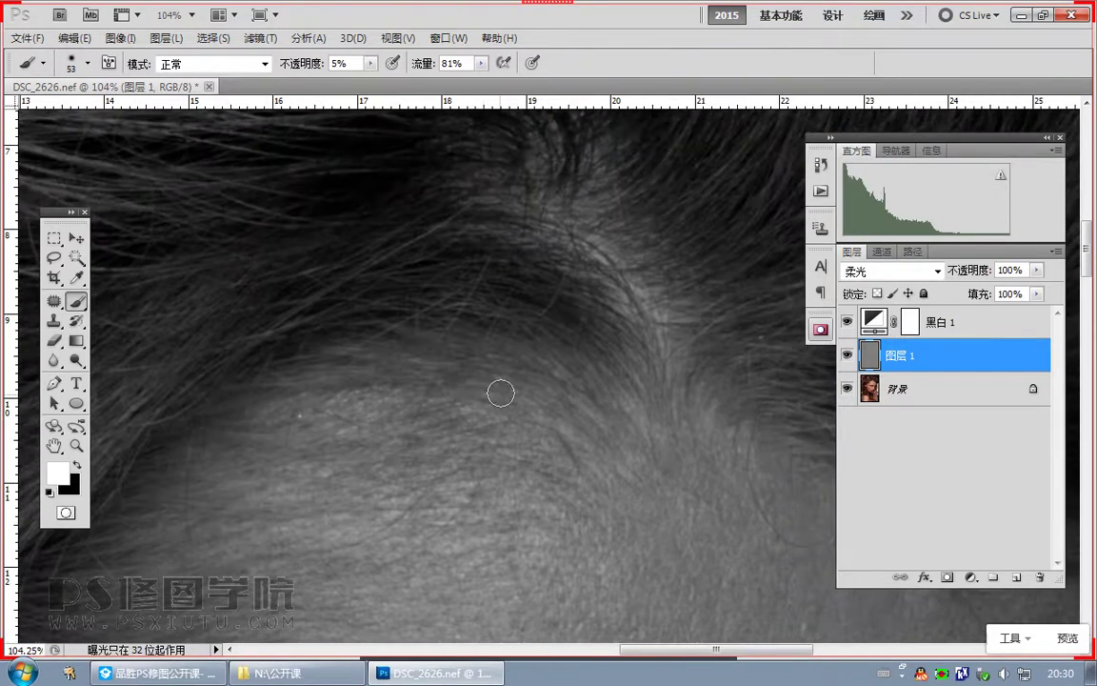
# Step: Brush white over the dark skin at the temple beside the outer brow, using brush sizes of 63 px and 33 px
pyautogui.hotkey('ctrl', 'space')
pyautogui.moveTo(592, 380); pyautogui.dragTo(438, 409)
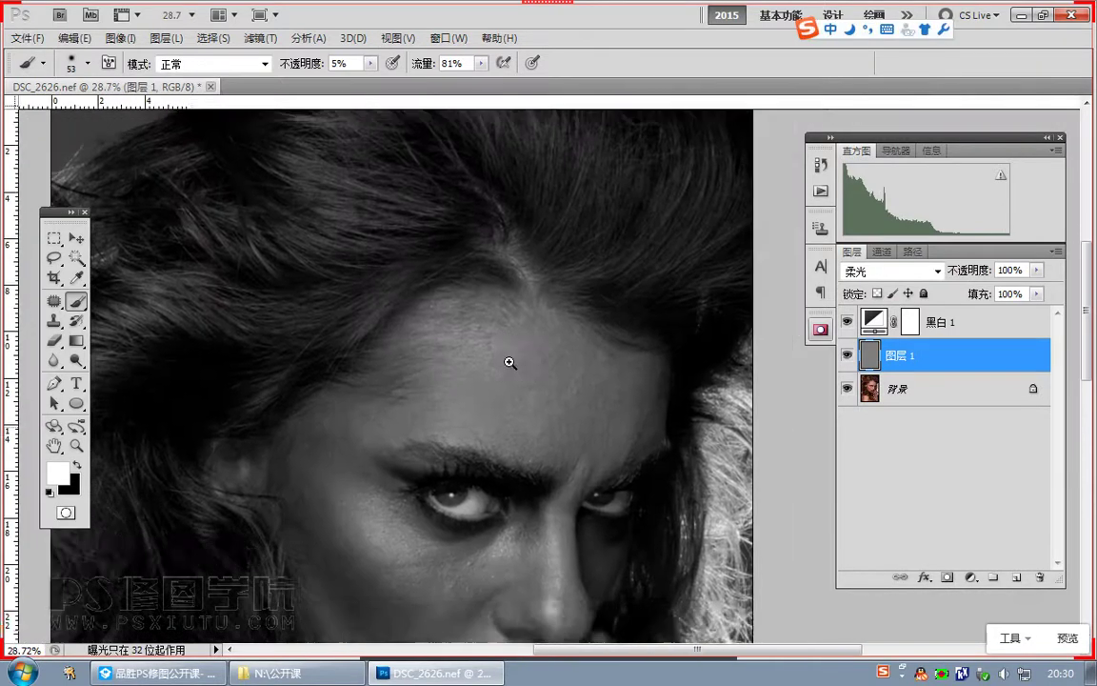
pyautogui.moveTo(514, 361); pyautogui.dragTo(552, 366)
pyautogui.moveTo(449, 441)
pyautogui.mouseDown()
pyautogui.moveTo(620, 343)
pyautogui.moveTo(642, 344)
pyautogui.moveTo(562, 315)
pyautogui.moveTo(553, 362)
pyautogui.moveTo(479, 423)
pyautogui.mouseUp()
pyautogui.hotkey('ctrl', 'space')
pyautogui.scroll(3, 551, 362)
pyautogui.press('[')
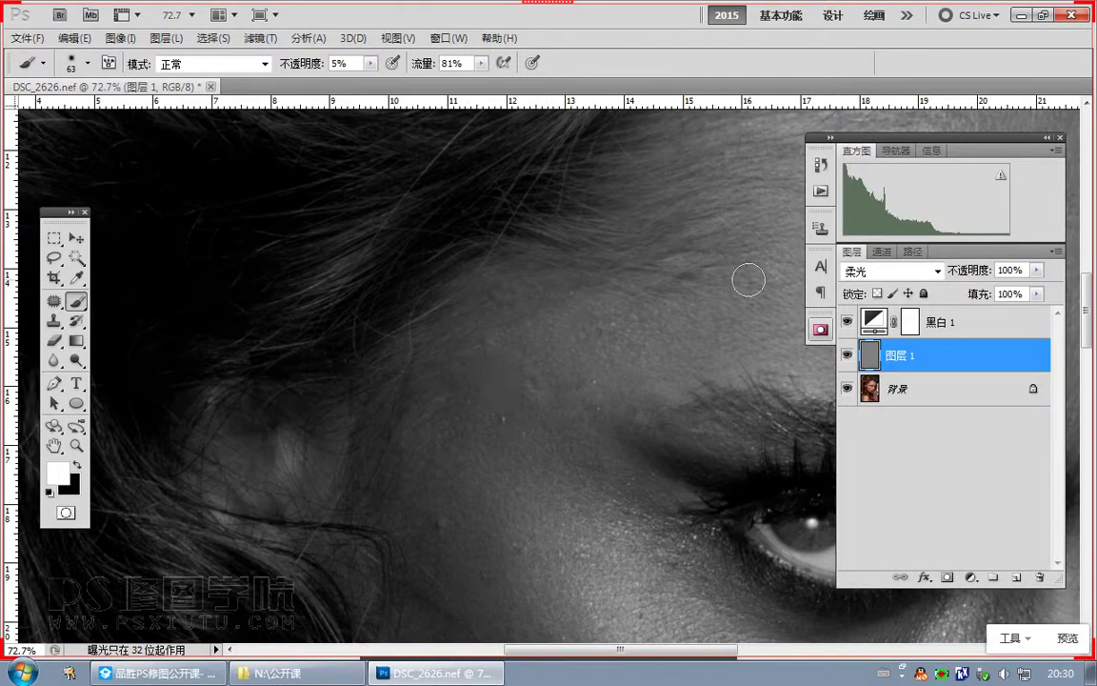
pyautogui.press('x')
pyautogui.press('x')
pyautogui.press('[')
pyautogui.press('[')
pyautogui.press('[')
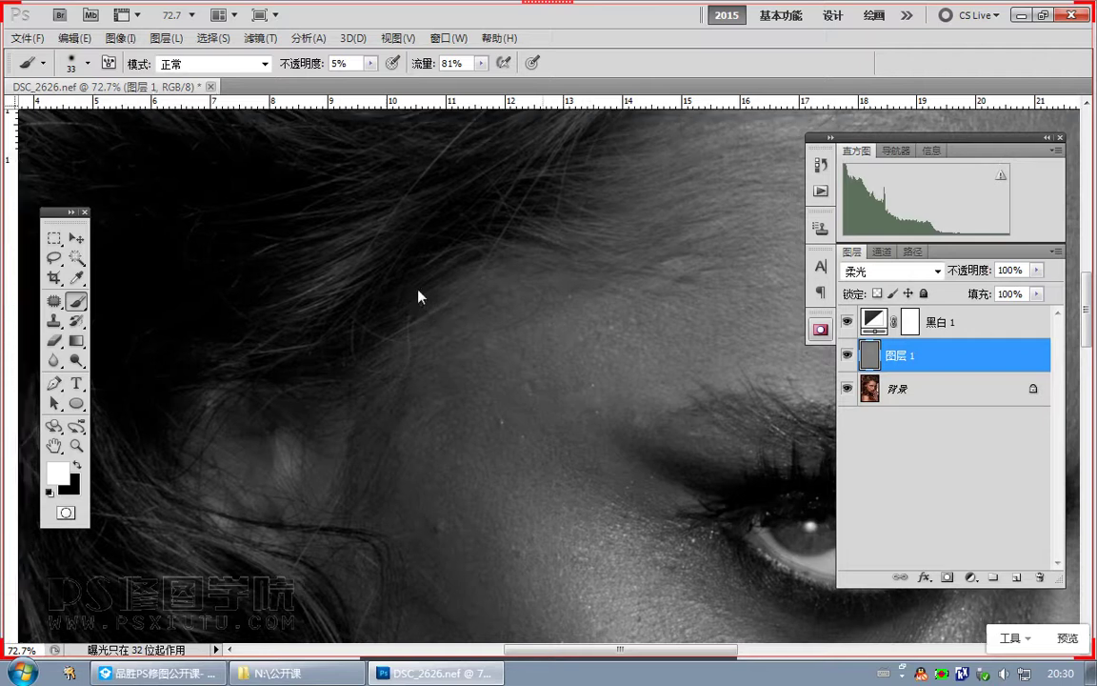
# Step: Continue brushing white with the 33 px brush from the temple past the outer eye corner to the upper cheek
pyautogui.moveTo(542, 537); pyautogui.dragTo(412, 375)
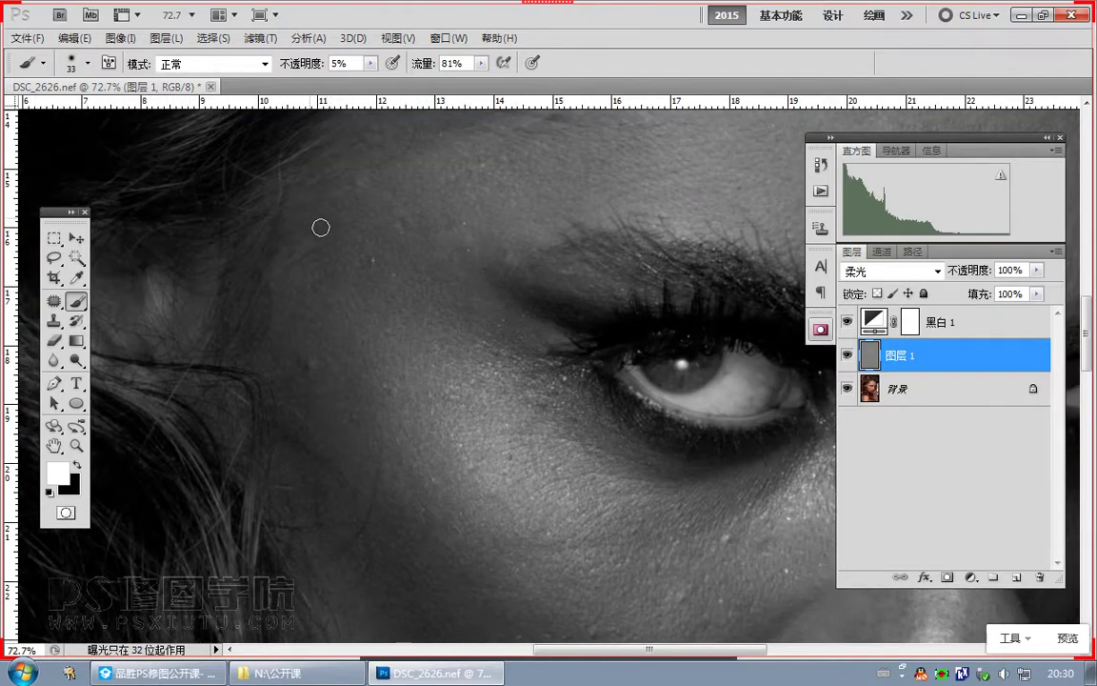
pyautogui.moveTo(503, 429); pyautogui.dragTo(434, 317)
pyautogui.moveTo(447, 360); pyautogui.dragTo(370, 390)
pyautogui.moveTo(435, 436); pyautogui.dragTo(515, 475)
pyautogui.scroll(2, 516, 476)
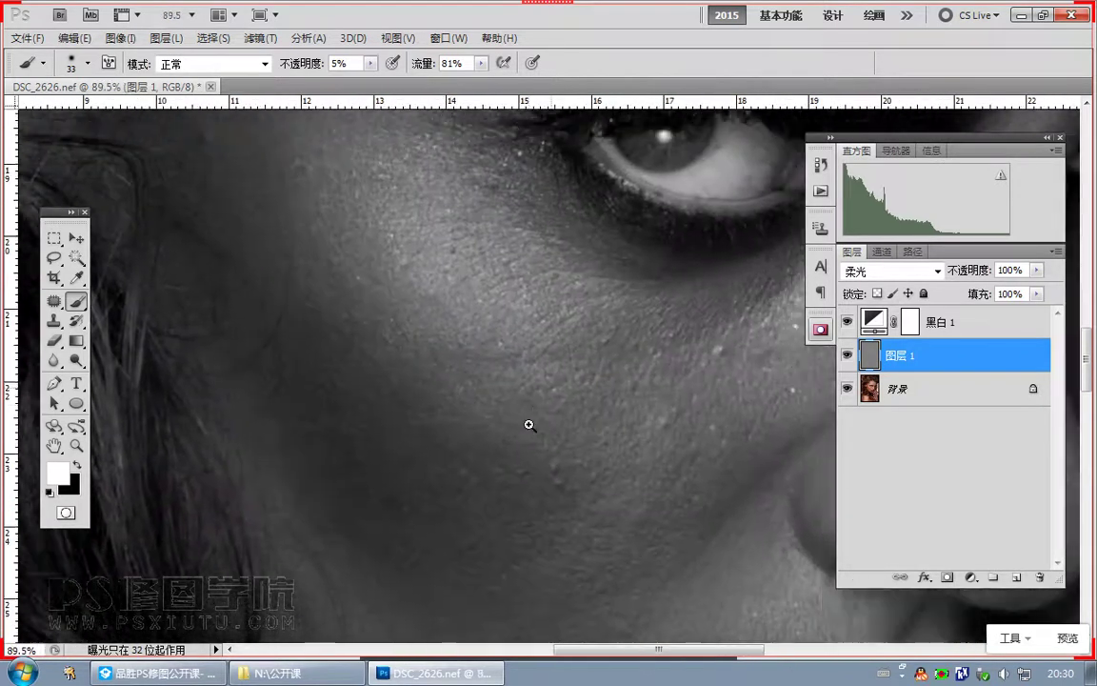
# Step: Mark the band of skin across the cheek below the eye with a freehand selection, clear it and return to the Brush
pyautogui.click(54, 301)
pyautogui.moveTo(442, 403)
pyautogui.mouseDown()
pyautogui.moveTo(368, 417)
pyautogui.moveTo(453, 434)
pyautogui.moveTo(572, 422)
pyautogui.moveTo(614, 400)
pyautogui.mouseUp()
pyautogui.moveTo(502, 441); pyautogui.dragTo(463, 400)
pyautogui.click(78, 302)
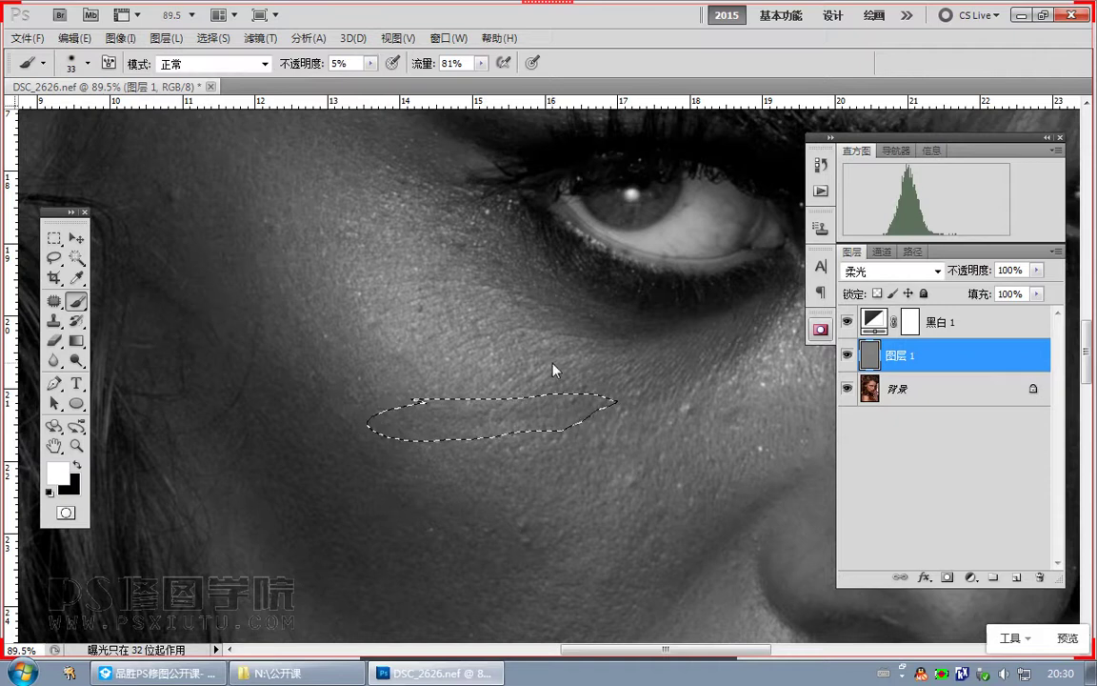
pyautogui.hotkey('ctrl', 'd')
# Step: Brush white over the dark band across the cheek with a 29 px brush, enlarging it to 41 px
pyautogui.scroll(3, 550, 371)
pyautogui.moveTo(541, 431); pyautogui.dragTo(546, 441)
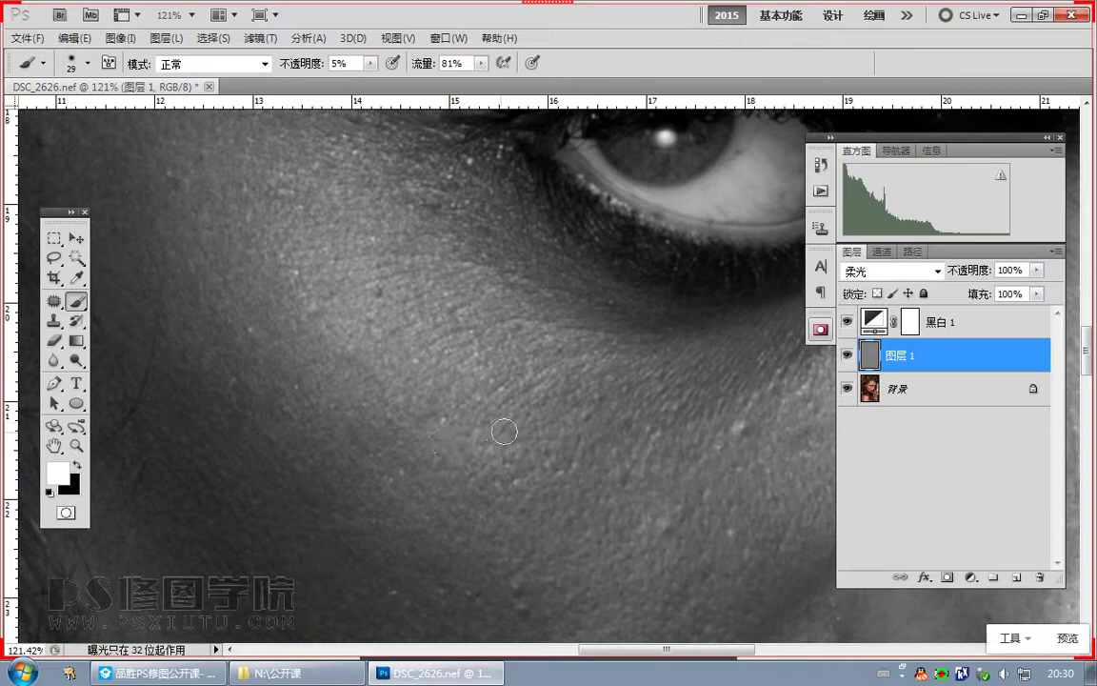
pyautogui.press('[')
pyautogui.press('[')
pyautogui.press('[')
pyautogui.moveTo(445, 420); pyautogui.dragTo(307, 419)
pyautogui.press(']')
pyautogui.press(']')
pyautogui.press(']')
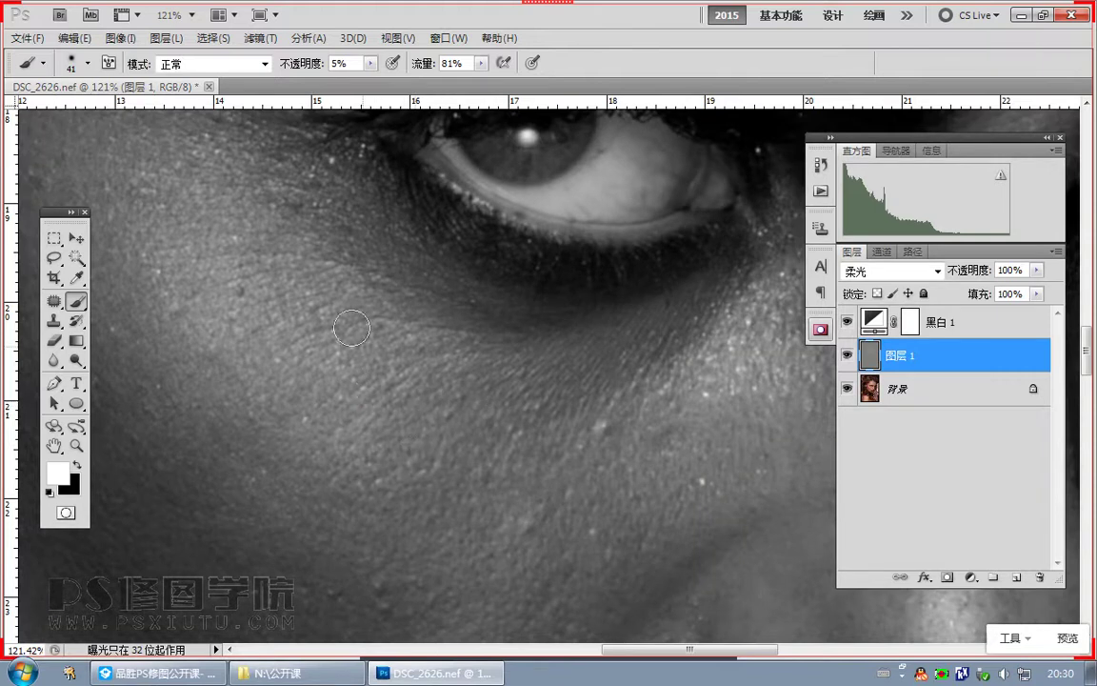
# Step: Even out the cheek skin beneath the lower eyelid by brushing white at 41 px between the eye and nose
pyautogui.moveTo(316, 390); pyautogui.dragTo(403, 501)
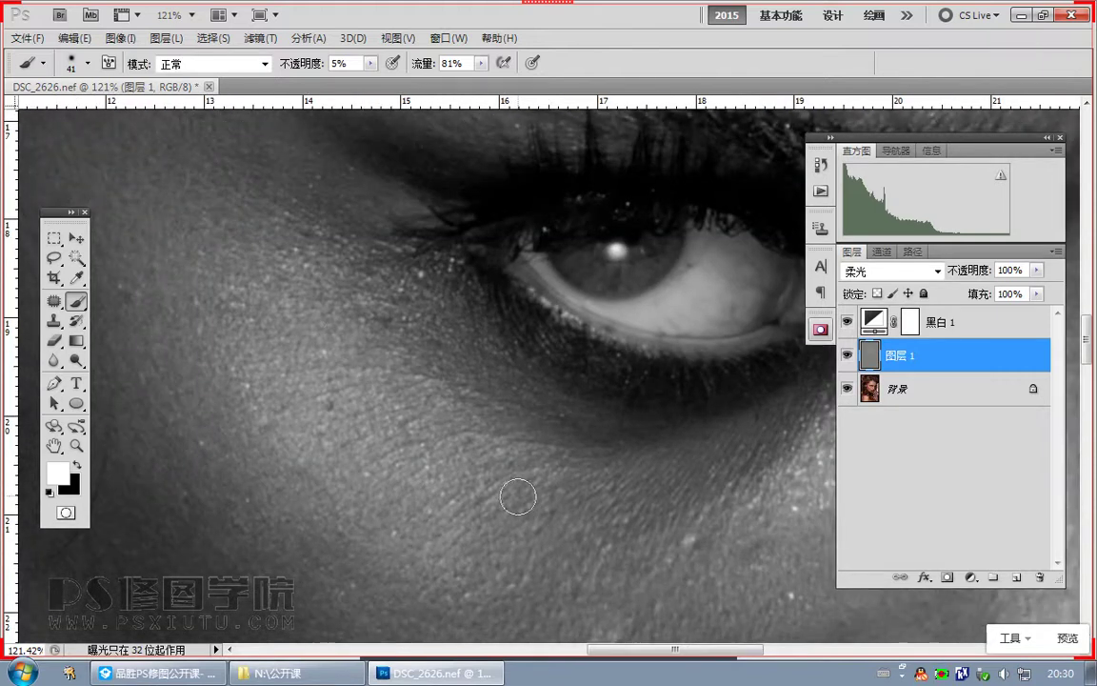
pyautogui.moveTo(519, 494); pyautogui.dragTo(385, 348)
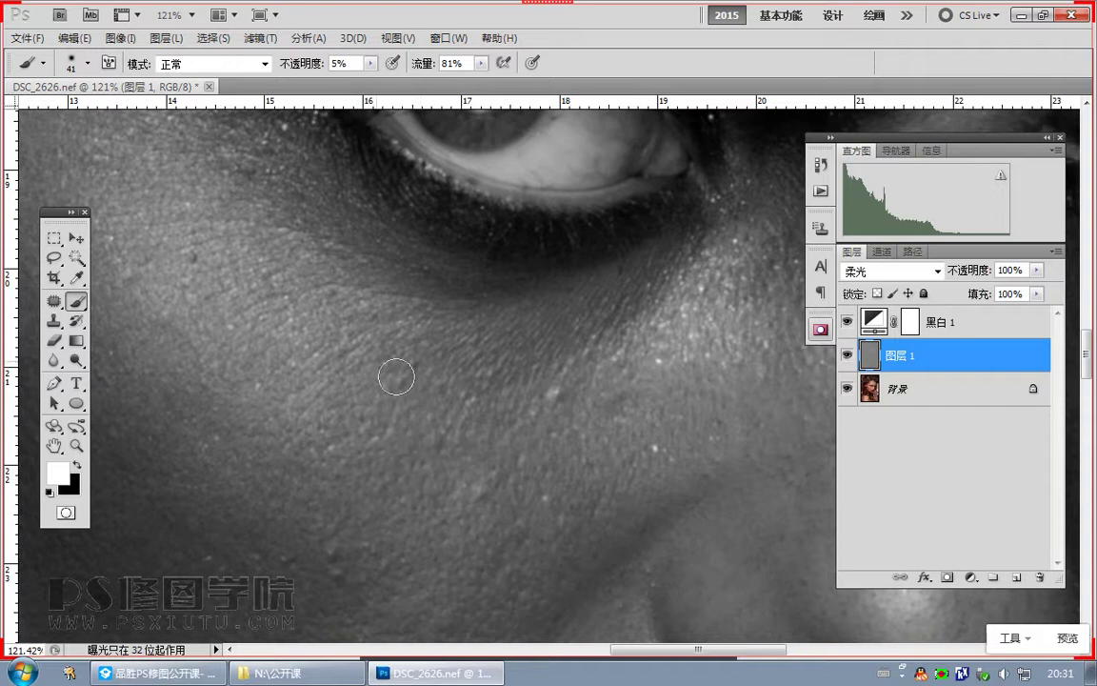
pyautogui.scroll(1, 571, 323)
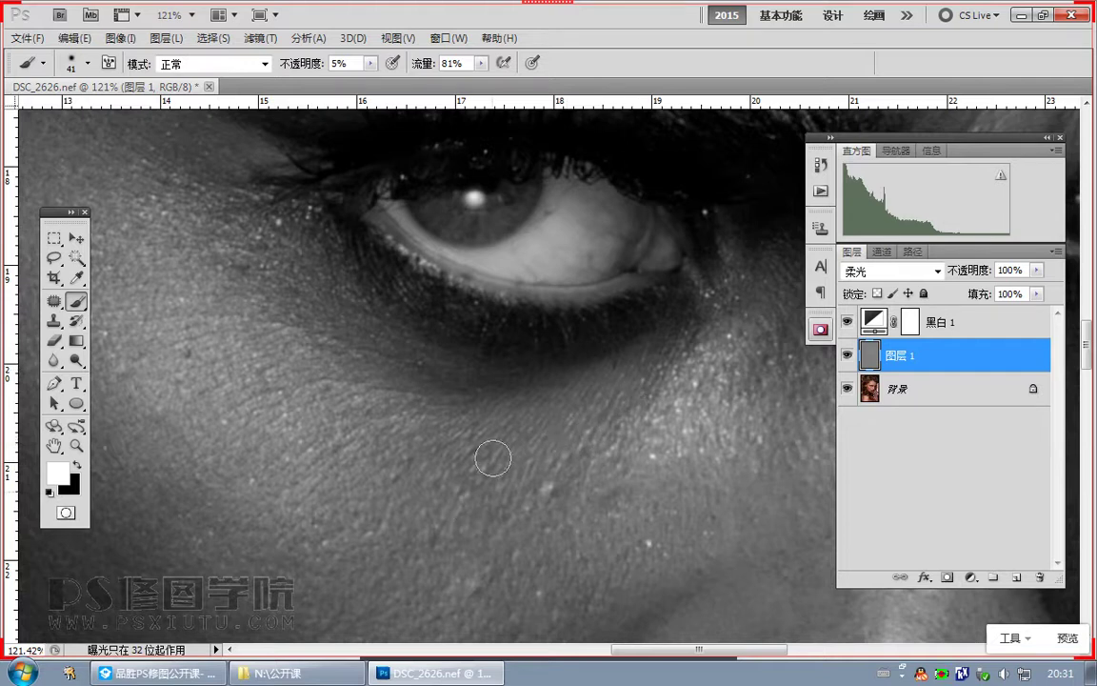
pyautogui.moveTo(453, 498); pyautogui.dragTo(522, 394)
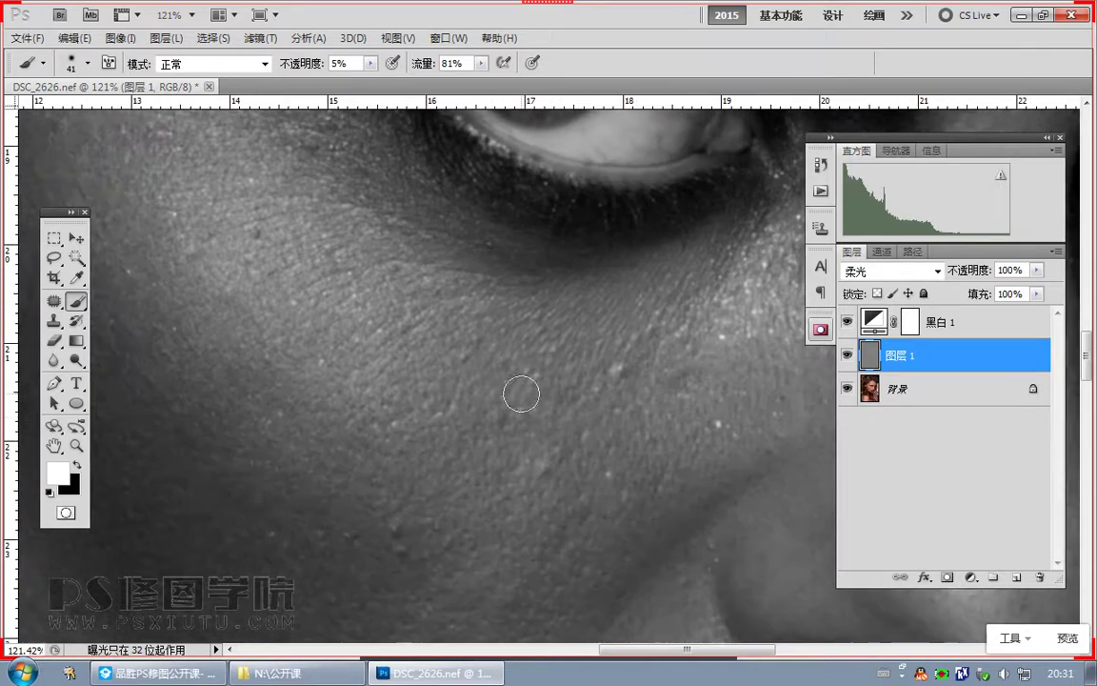
pyautogui.scroll(-2, 497, 442)
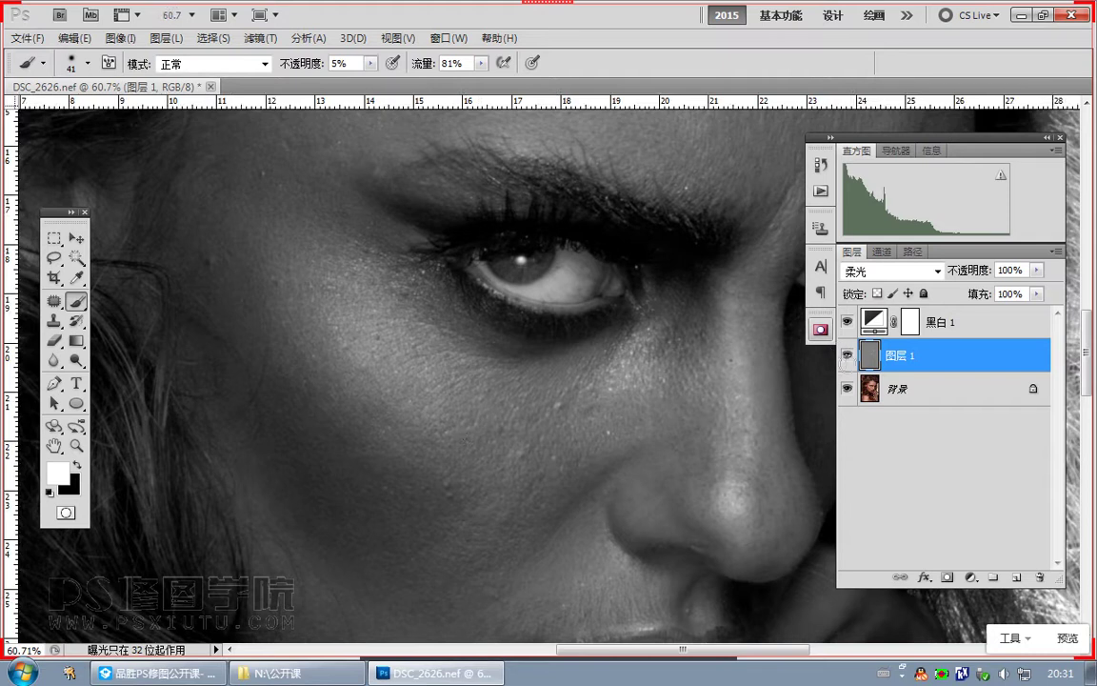
# Step: Hide 图层 1 and send a screenshot of the cheek and eye area to the class chat as the before view
pyautogui.click(848, 356)
pyautogui.click(847, 356)
pyautogui.click(848, 356)
pyautogui.hotkey('ctrl', 'alt', 'a')
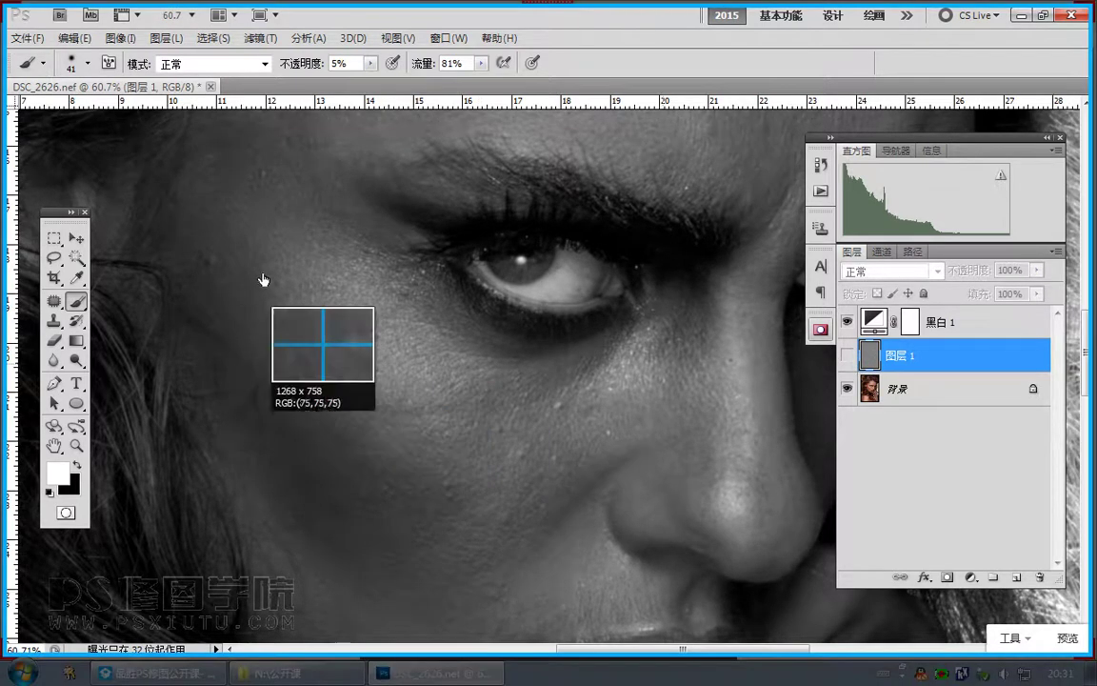
pyautogui.moveTo(282, 254); pyautogui.dragTo(642, 466)
pyautogui.doubleClick(578, 422)
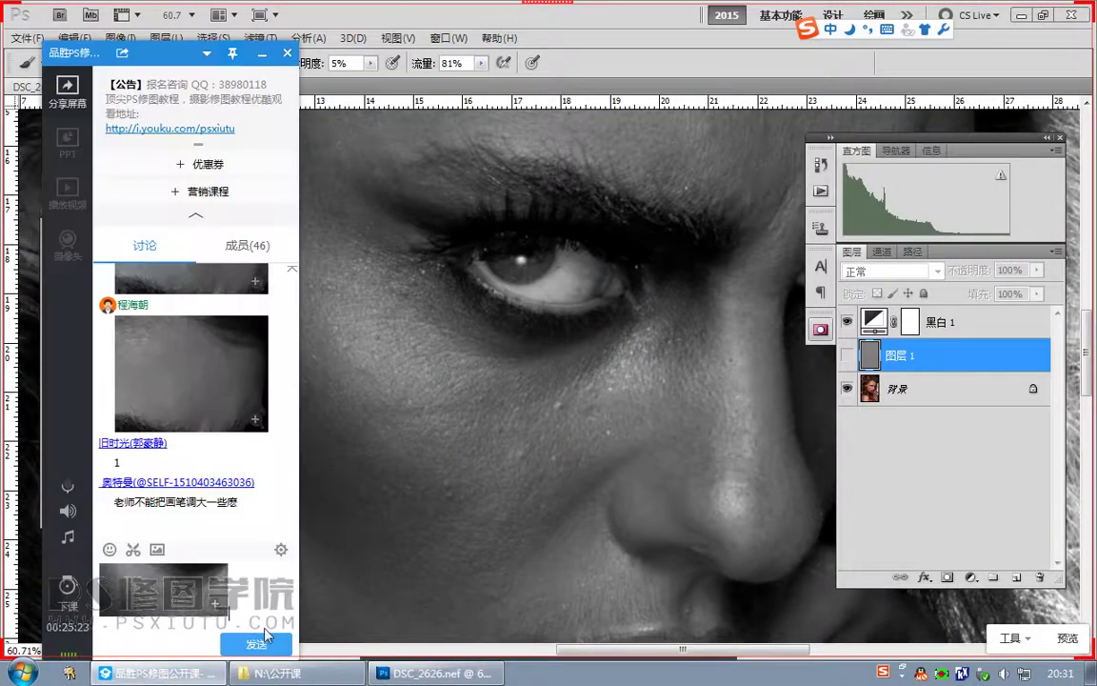
pyautogui.click(265, 639)
# Step: Show 图层 1 again and send a screenshot of the same cheek area to the class chat as the after view
pyautogui.click(848, 357)
pyautogui.hotkey('ctrl', 'alt', 'a')
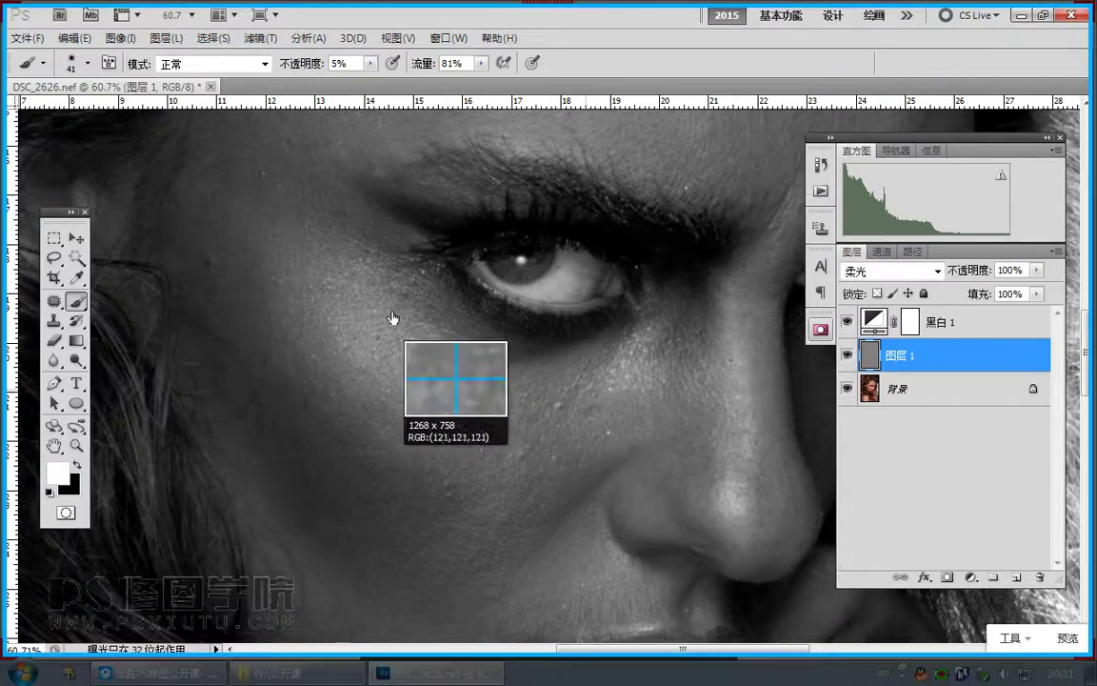
pyautogui.moveTo(348, 259); pyautogui.dragTo(673, 473)
pyautogui.doubleClick(510, 397)
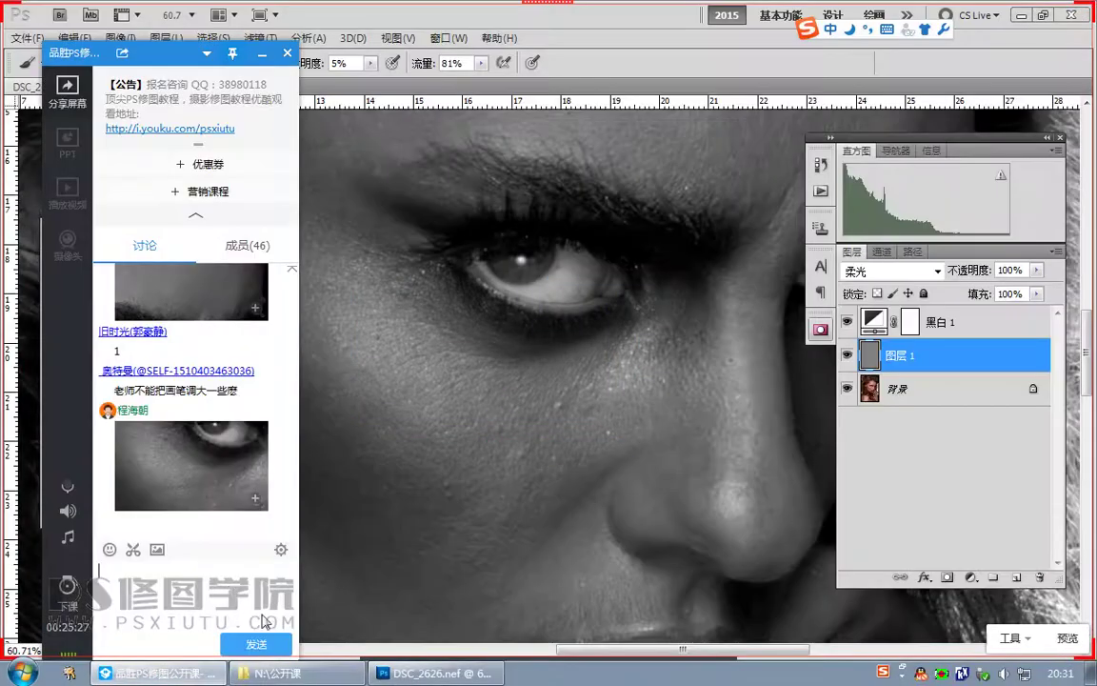
pyautogui.click(259, 644)
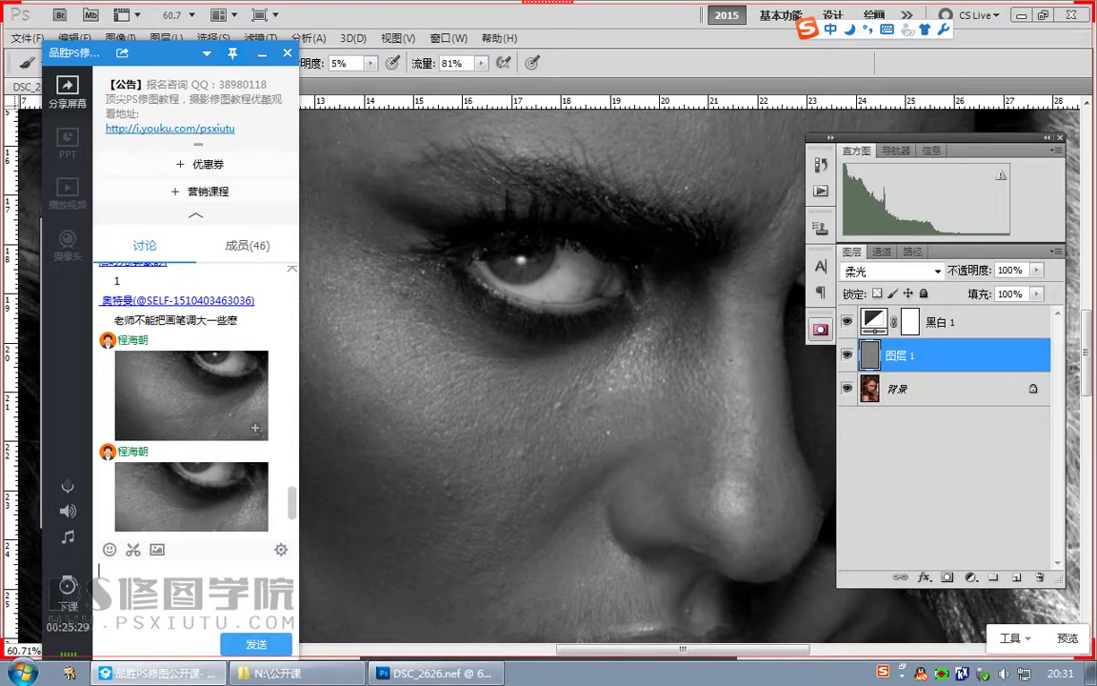
# Step: Return to Photoshop and examine the cheek skin under the eye both close up and from a distance
pyautogui.click(521, 484)
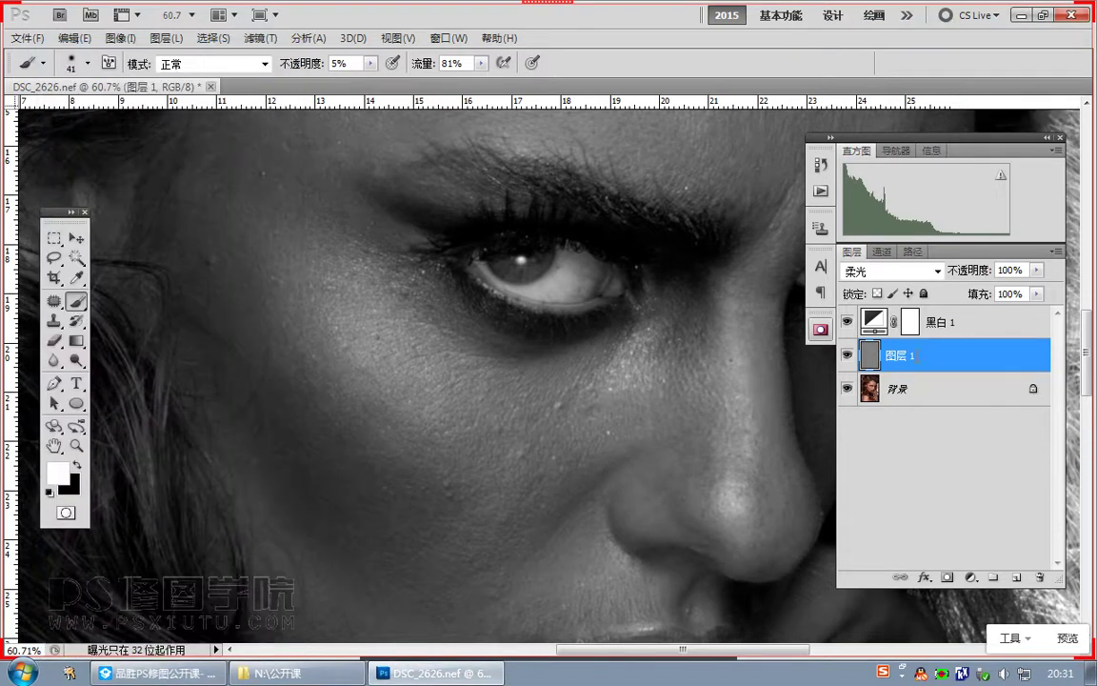
pyautogui.scroll(3, 540, 409)
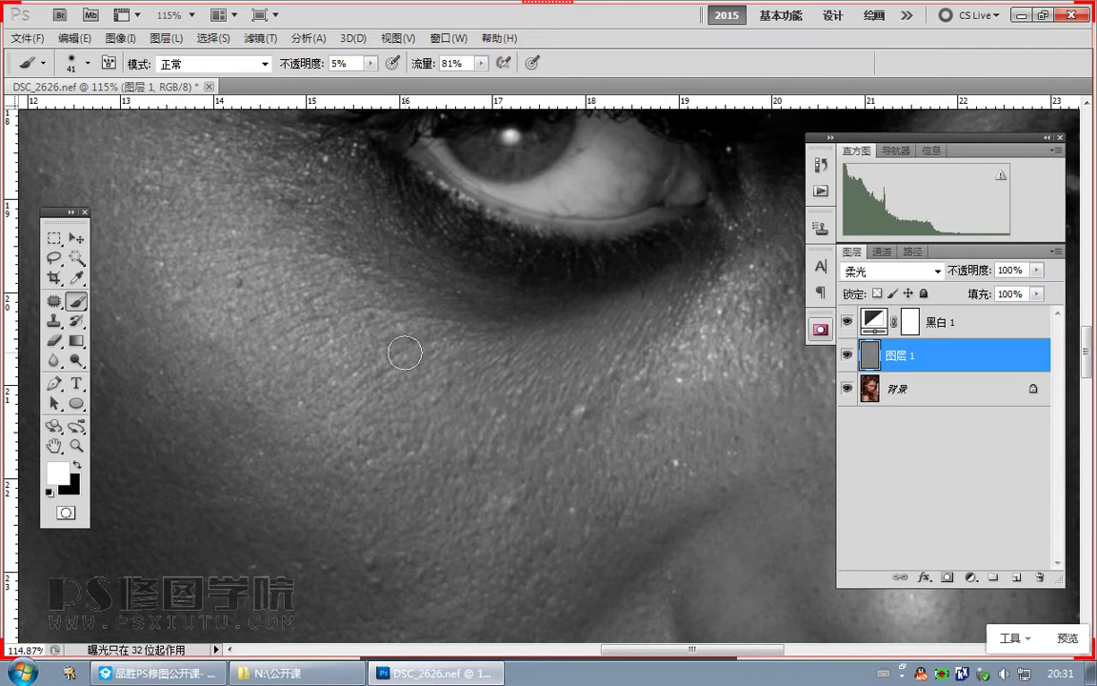
pyautogui.scroll(2, 476, 419)
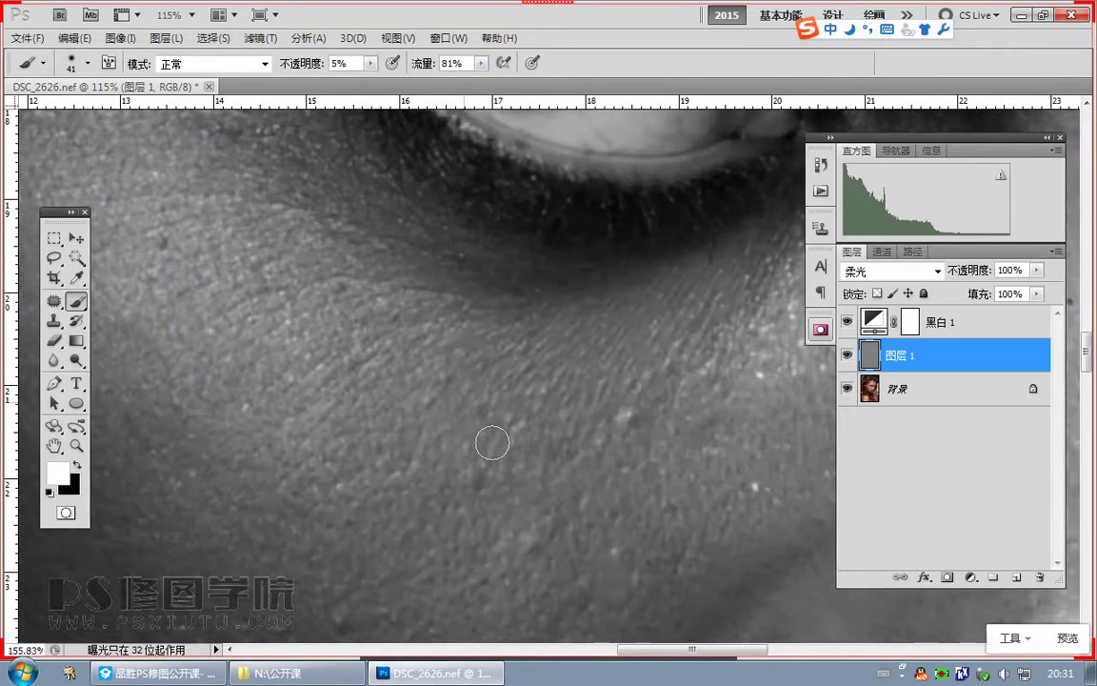
pyautogui.scroll(-1, 483, 444)
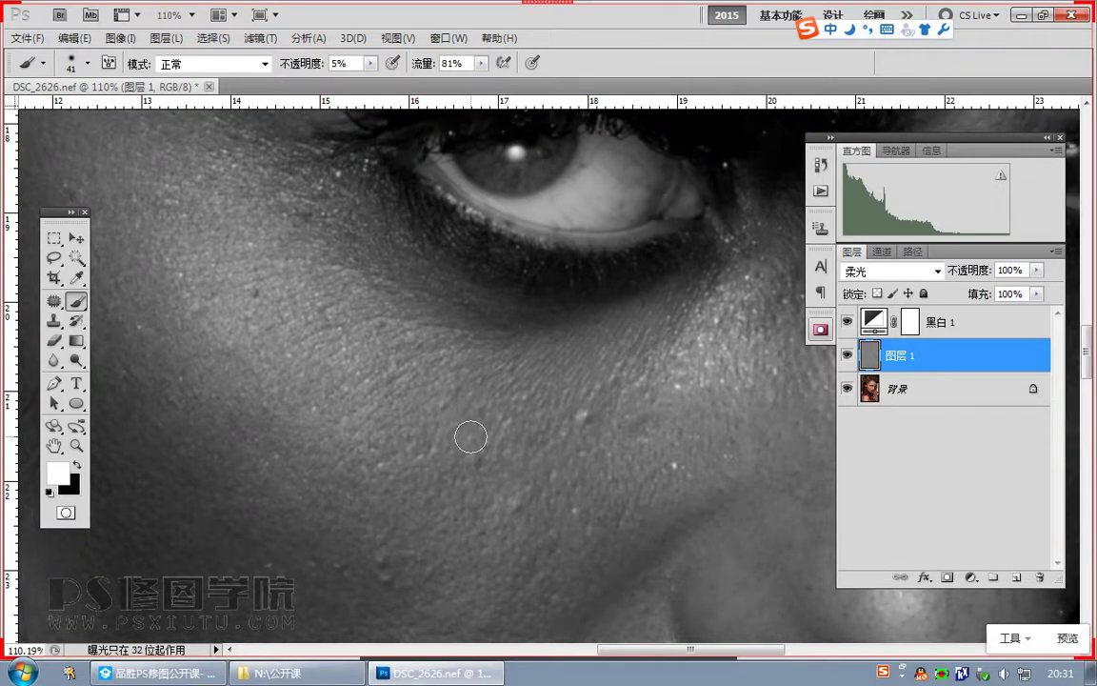
pyautogui.scroll(5, 486, 440)
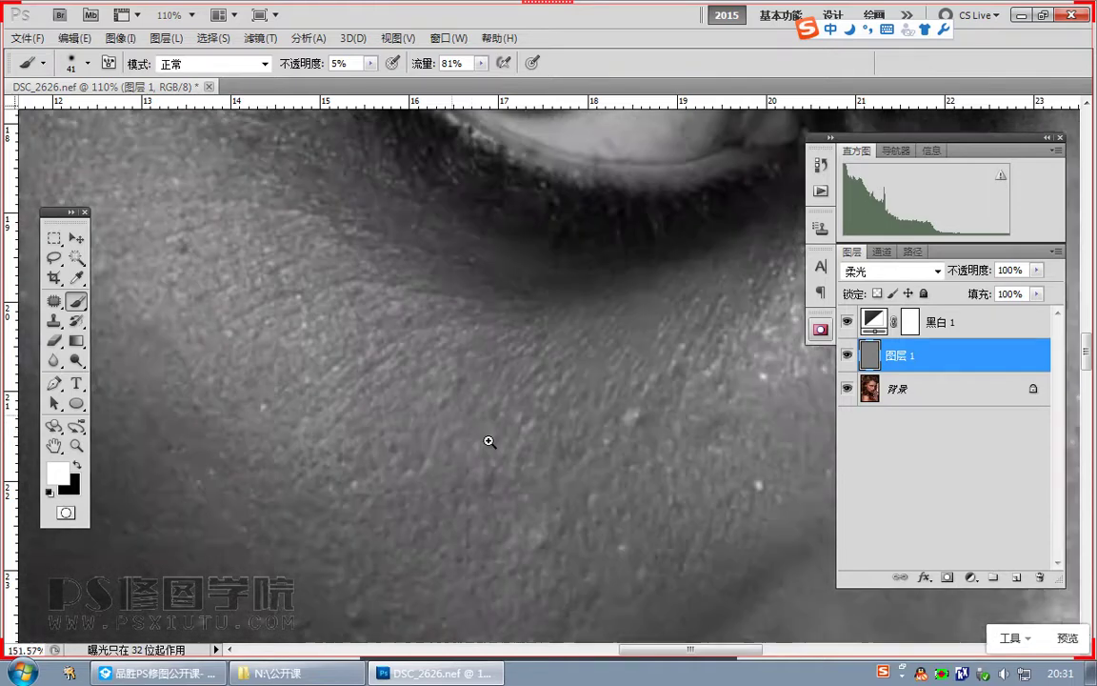
pyautogui.scroll(-5, 563, 469)
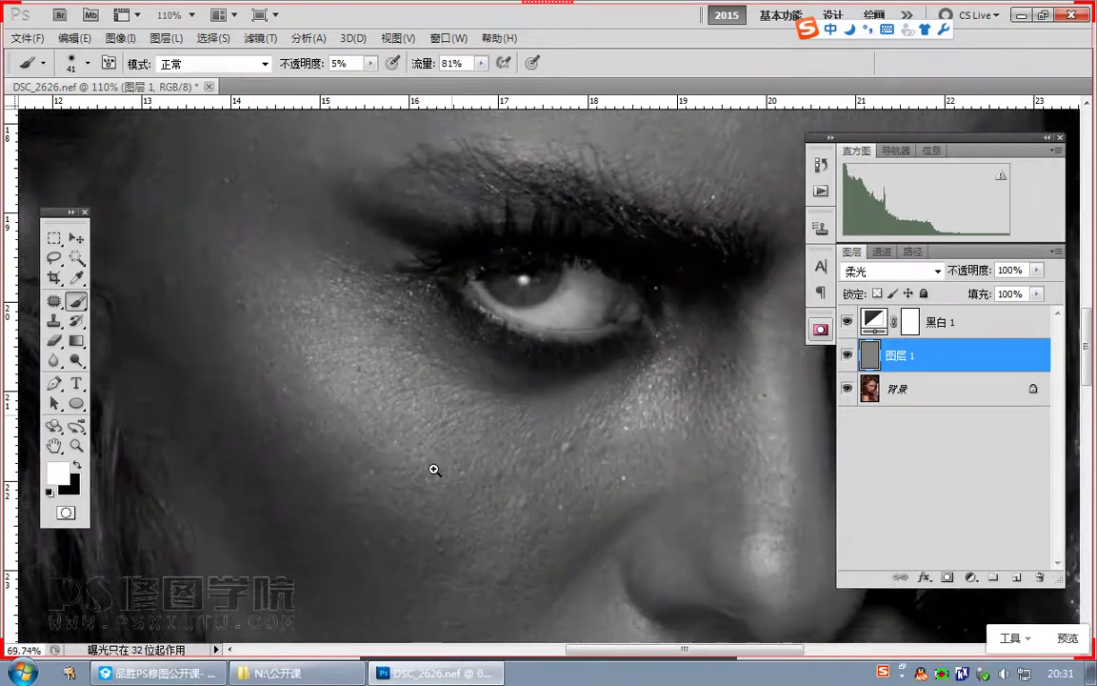
pyautogui.scroll(1, 469, 484)
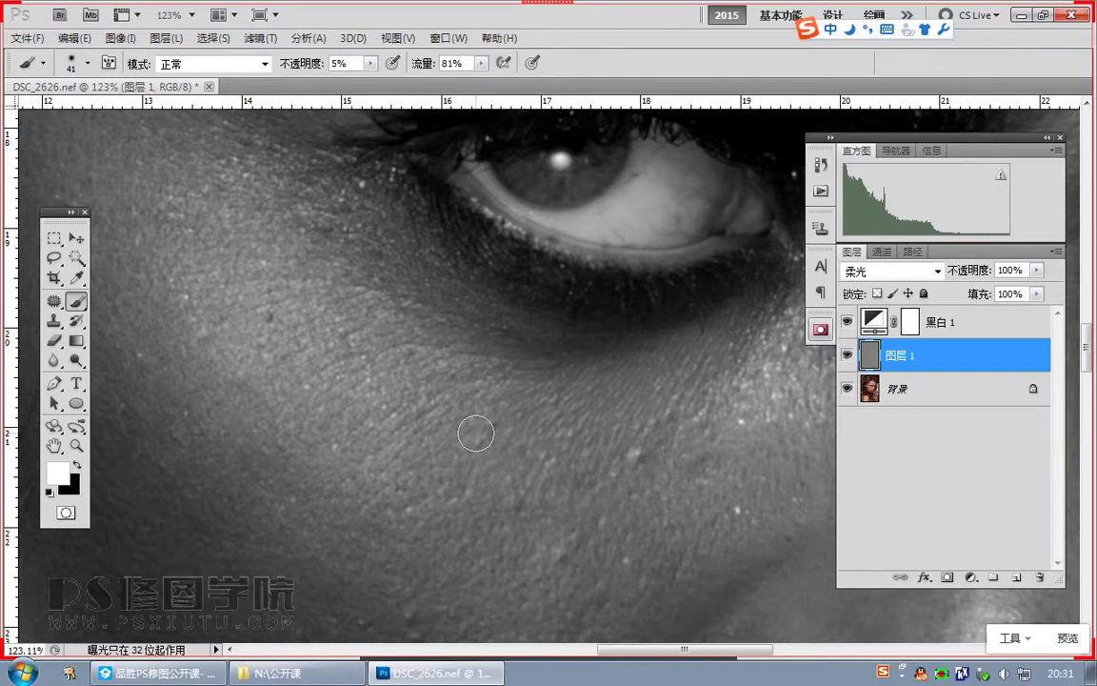
# Step: Reduce the brush to 5 px and brush white over the small dark spots on the cheek below the eye
pyautogui.rightClick(210, 334)
pyautogui.click(467, 411)
pyautogui.moveTo(481, 429)
pyautogui.mouseDown()
pyautogui.moveTo(512, 432)
pyautogui.moveTo(522, 448)
pyautogui.moveTo(654, 453)
pyautogui.moveTo(522, 458)
pyautogui.moveTo(590, 464)
pyautogui.moveTo(442, 449)
pyautogui.mouseUp()
pyautogui.moveTo(440, 406)
pyautogui.mouseDown()
pyautogui.moveTo(397, 451)
pyautogui.moveTo(377, 452)
pyautogui.mouseUp()
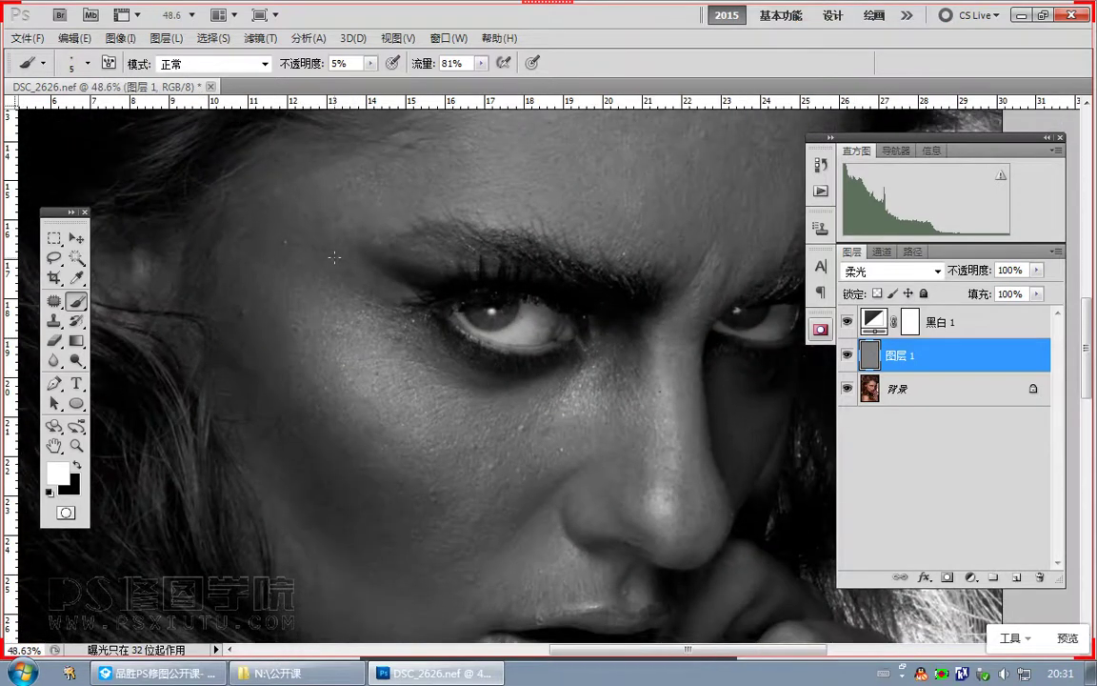
# Step: Set the brush to 12 px and even out the skin beside the outer end of the eyebrow with alternating white and black strokes
pyautogui.moveTo(360, 279); pyautogui.dragTo(510, 385)
pyautogui.moveTo(509, 384); pyautogui.dragTo(524, 394)
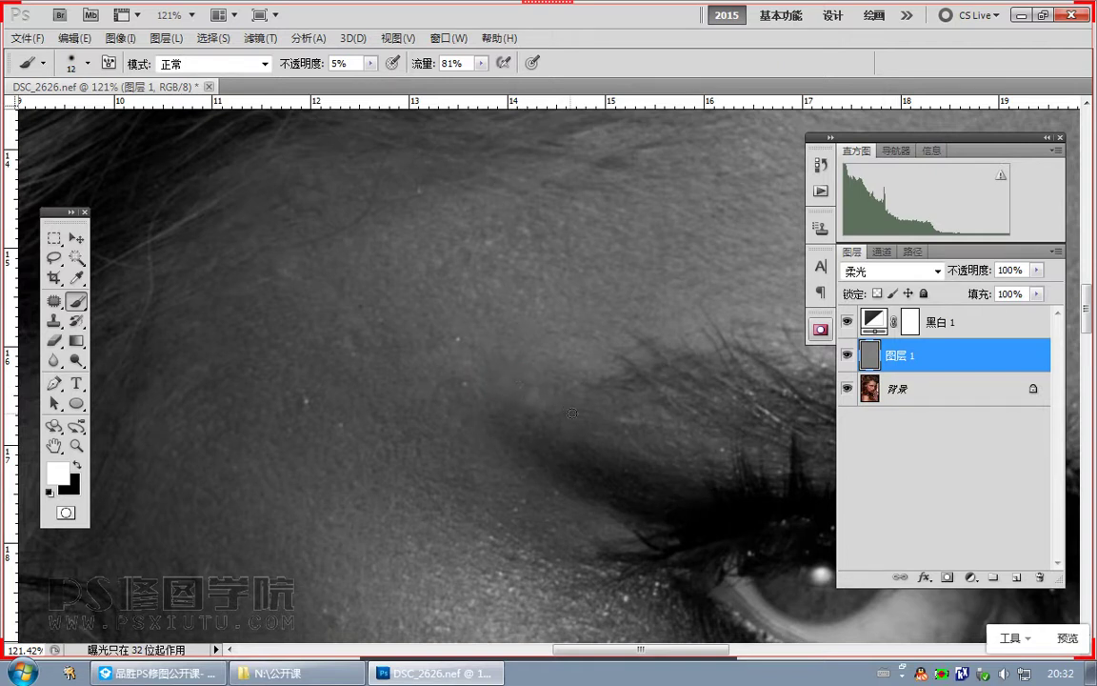
pyautogui.press('x')
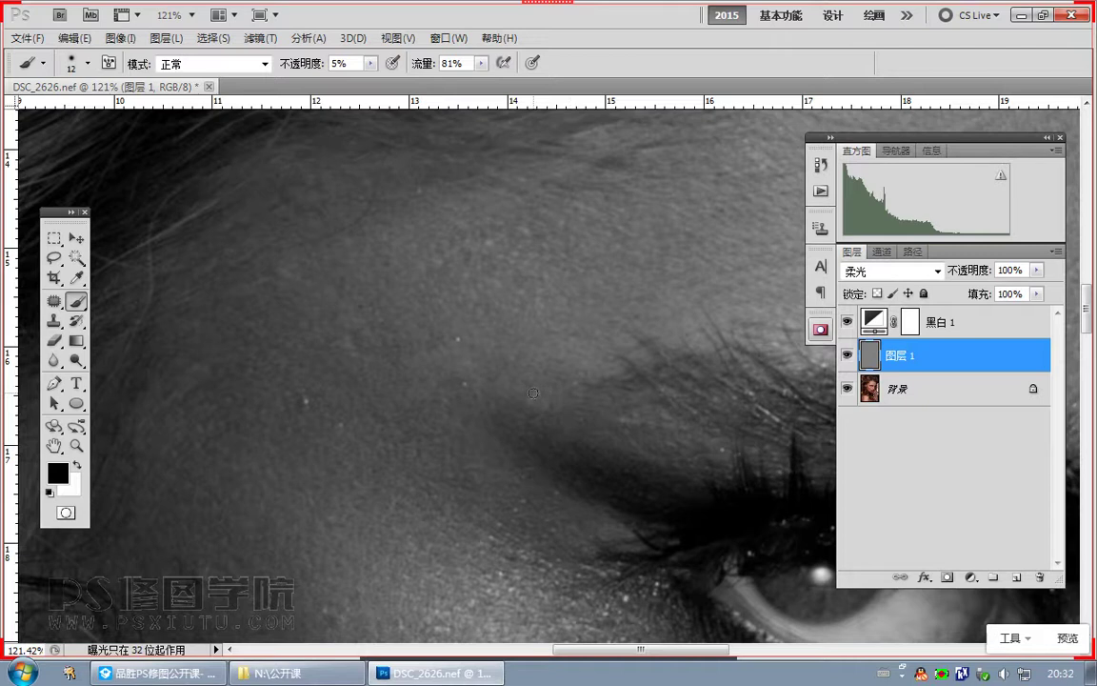
pyautogui.press('x')
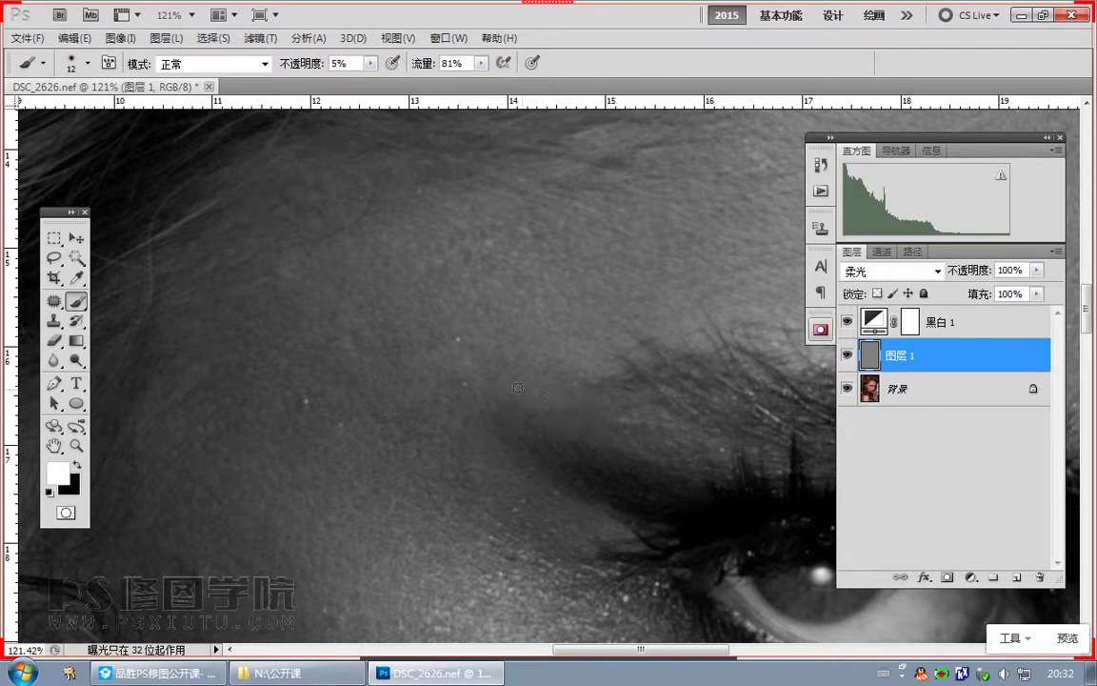
pyautogui.moveTo(486, 396); pyautogui.dragTo(502, 396)
# Step: Reduce the brush to 22 px and inspect the skin along the nose bridge up close
pyautogui.scroll(-3, 588, 483)
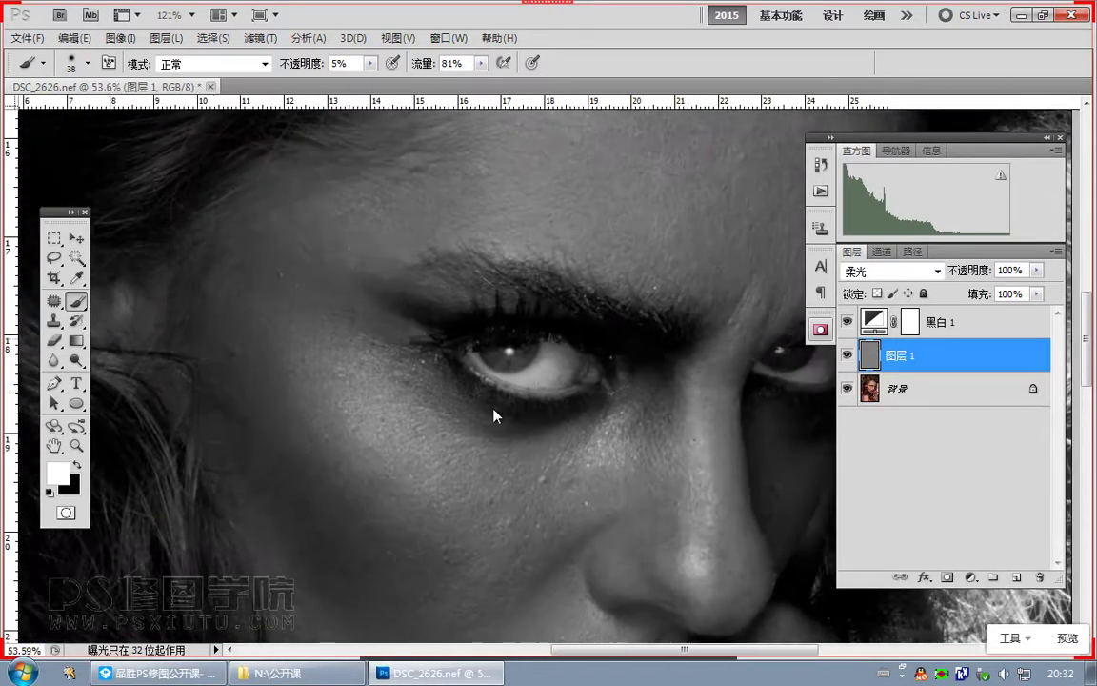
pyautogui.moveTo(769, 494); pyautogui.dragTo(475, 331)
pyautogui.scroll(2, 475, 331)
pyautogui.moveTo(499, 404); pyautogui.dragTo(546, 428)
pyautogui.moveTo(425, 298)
pyautogui.mouseDown()
pyautogui.moveTo(449, 243)
pyautogui.moveTo(472, 253)
pyautogui.moveTo(447, 250)
pyautogui.mouseUp()
pyautogui.scroll(1, 420, 295)
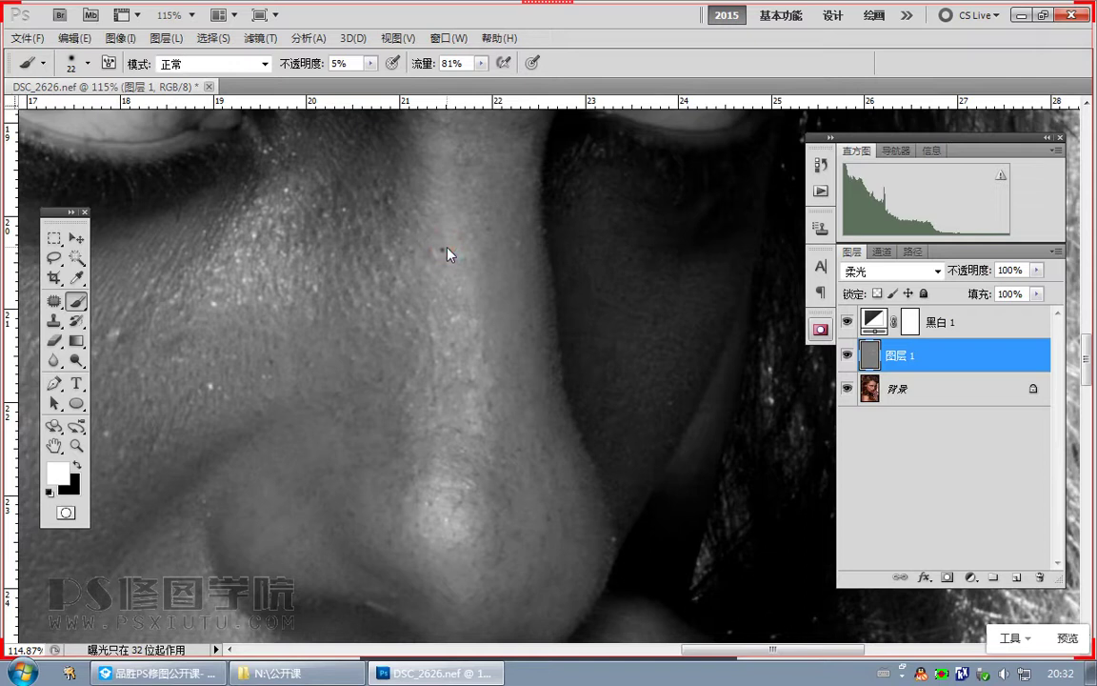
# Step: Switch to the class chat window to read the new messages, and return to Photoshop
pyautogui.click(191, 678)
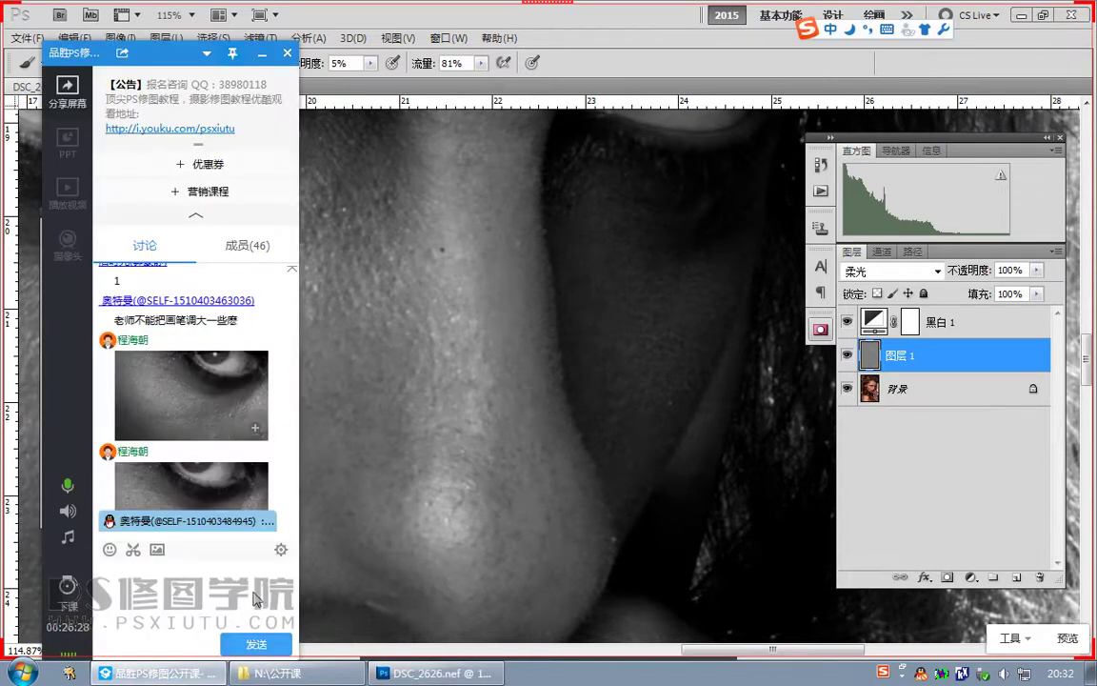
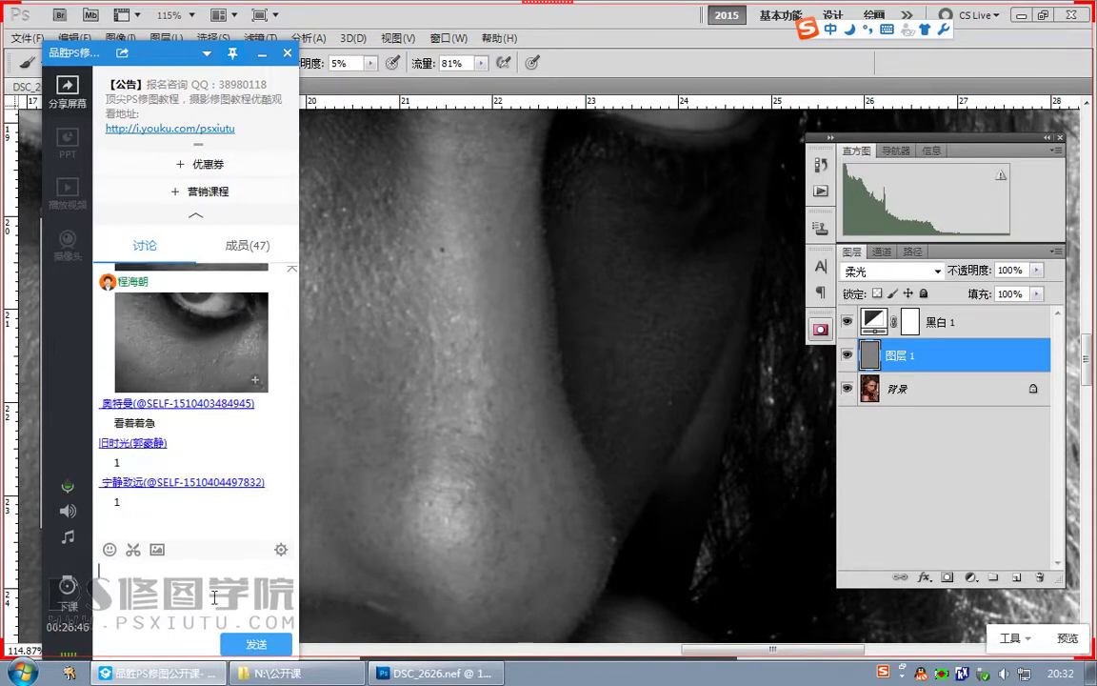
pyautogui.click(918, 359)
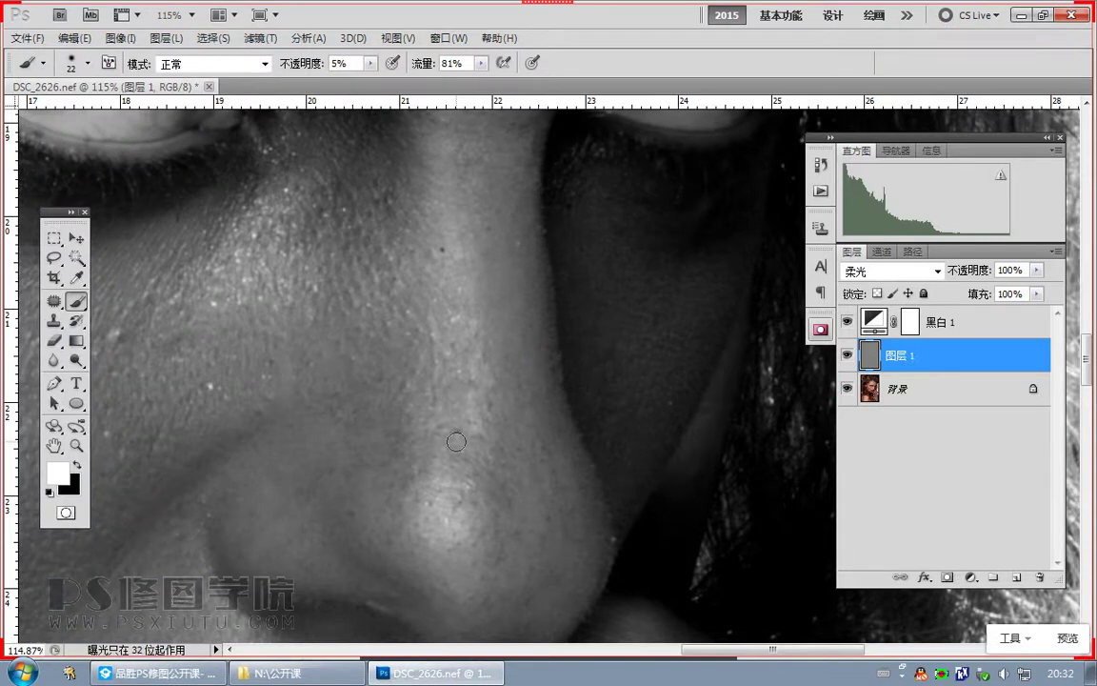
# Step: Brush white over the uneven patches between the nose bridge and the nose tip, resizing the brush between 40 px and 22 px
pyautogui.moveTo(476, 355)
pyautogui.mouseDown()
pyautogui.moveTo(443, 366)
pyautogui.moveTo(464, 369)
pyautogui.moveTo(482, 354)
pyautogui.mouseUp()
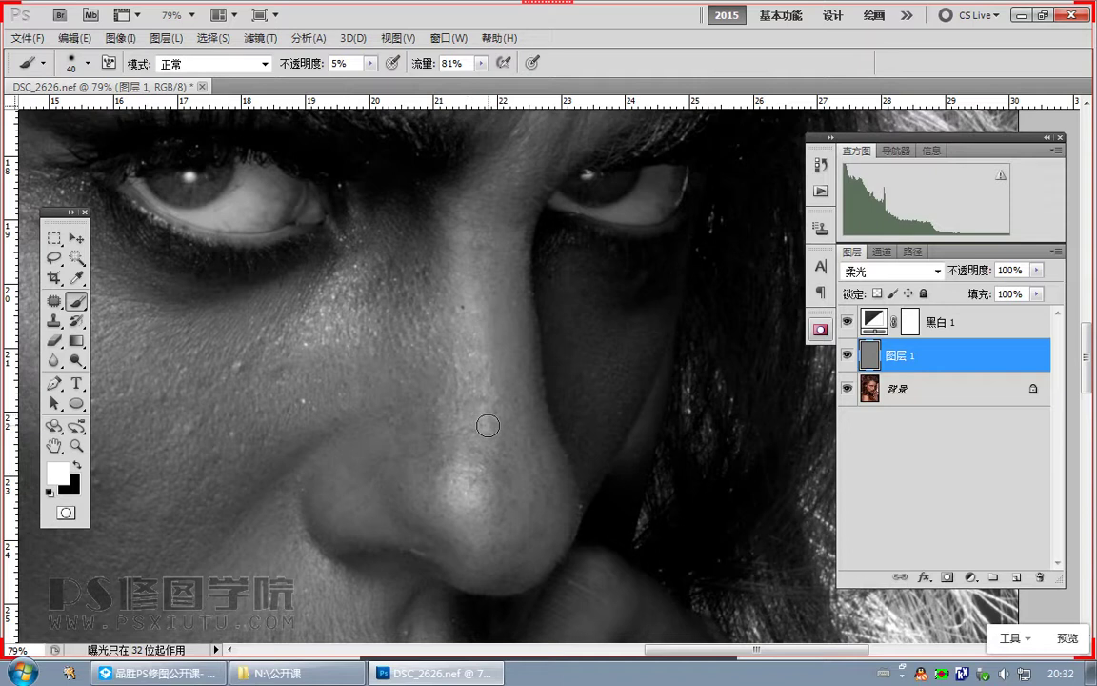
pyautogui.keyDown('alt'); pyautogui.rightClick(478, 374); pyautogui.keyUp('alt')
pyautogui.moveTo(456, 451); pyautogui.dragTo(468, 455)
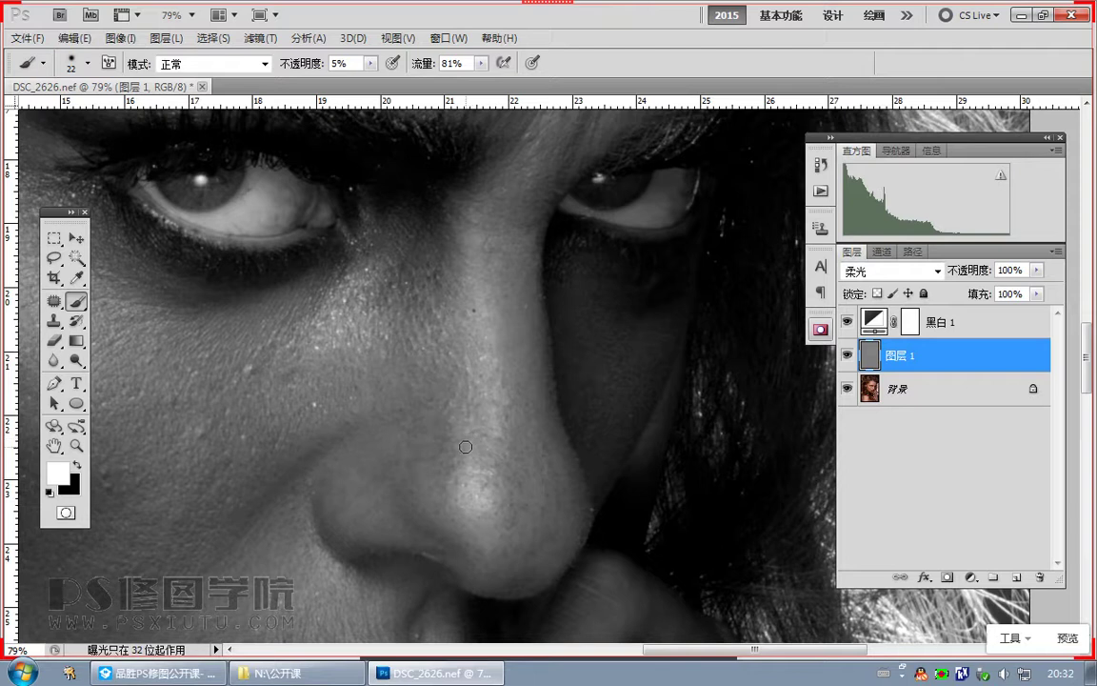
# Step: Reduce the brush to 16 px and brush white over the dark patches on the cheek below the eye
pyautogui.moveTo(315, 384)
pyautogui.mouseDown()
pyautogui.moveTo(345, 429)
pyautogui.moveTo(429, 487)
pyautogui.moveTo(523, 453)
pyautogui.mouseUp()
pyautogui.press('[')
pyautogui.press('[')
pyautogui.press('[')
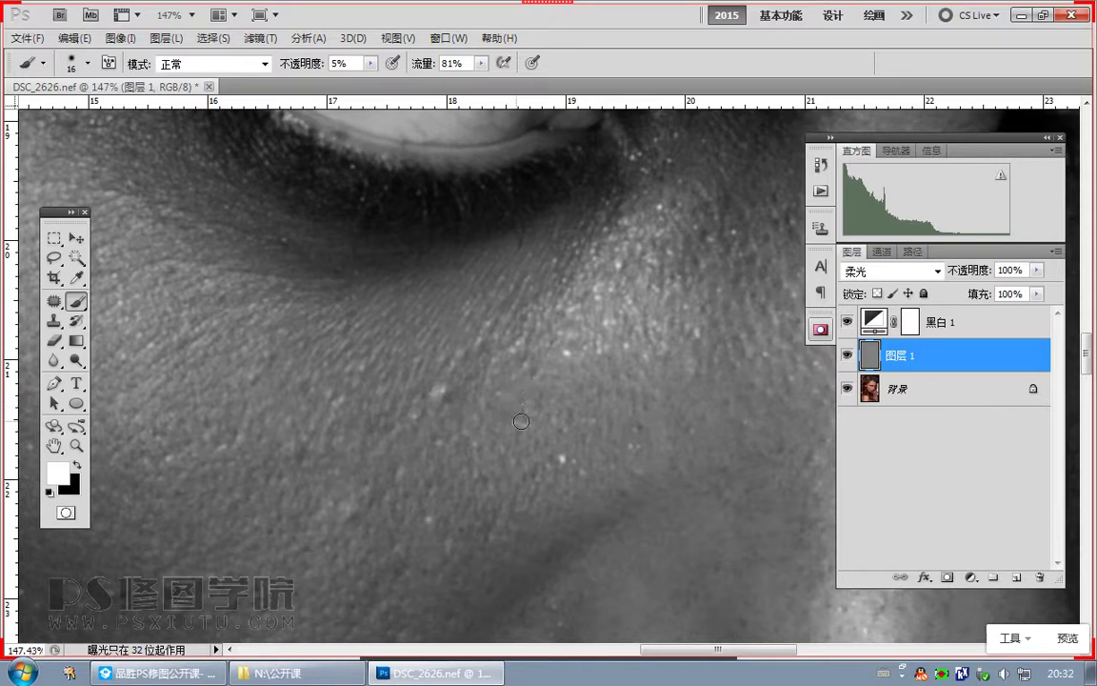
pyautogui.moveTo(514, 327); pyautogui.dragTo(524, 390)
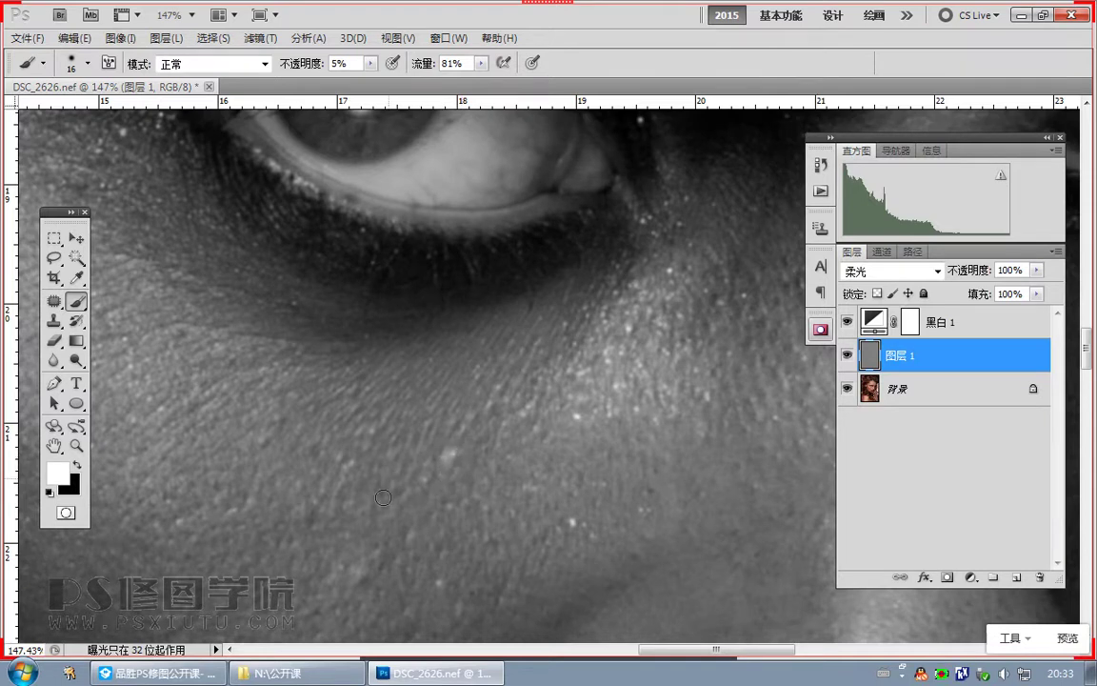
pyautogui.moveTo(358, 543); pyautogui.dragTo(389, 453)
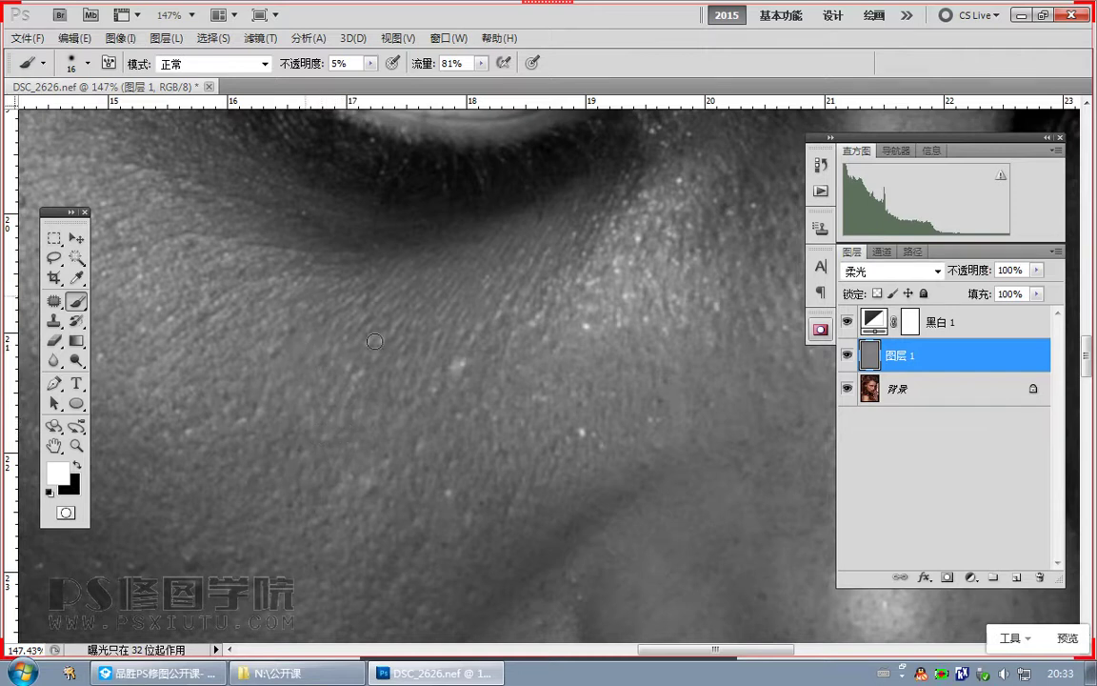
# Step: Reduce the brush to 10 px and smooth the fine skin texture below the eye with black and white strokes
pyautogui.moveTo(443, 329); pyautogui.dragTo(471, 476)
pyautogui.press('[')
pyautogui.press('x')
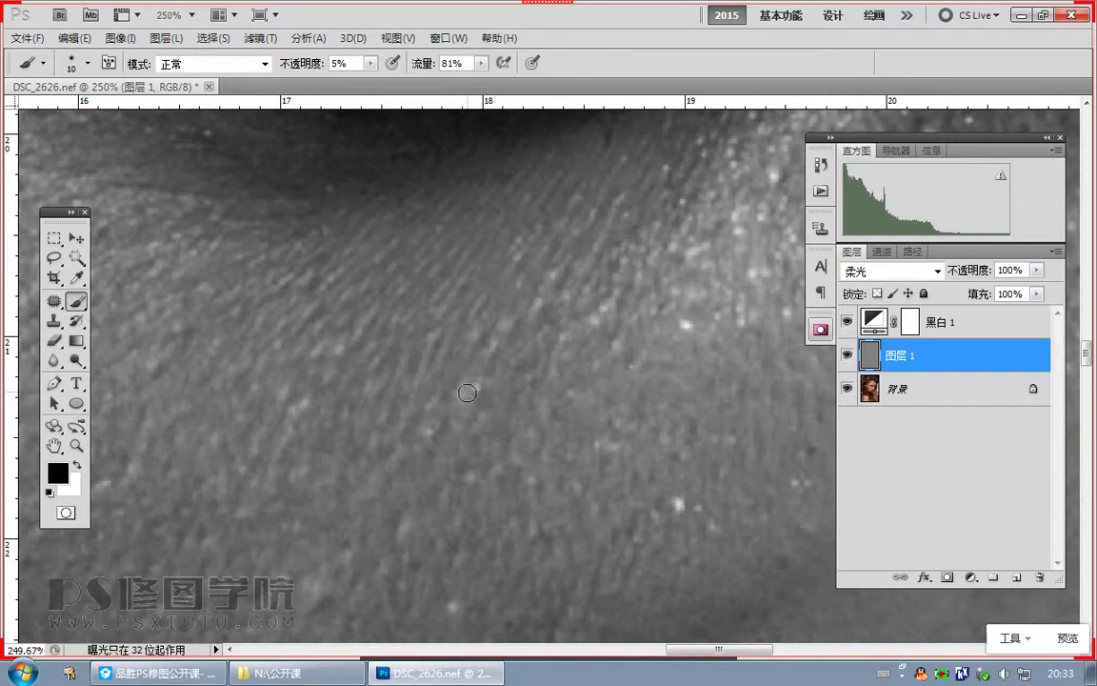
pyautogui.moveTo(483, 312); pyautogui.dragTo(482, 460)
pyautogui.press('x')
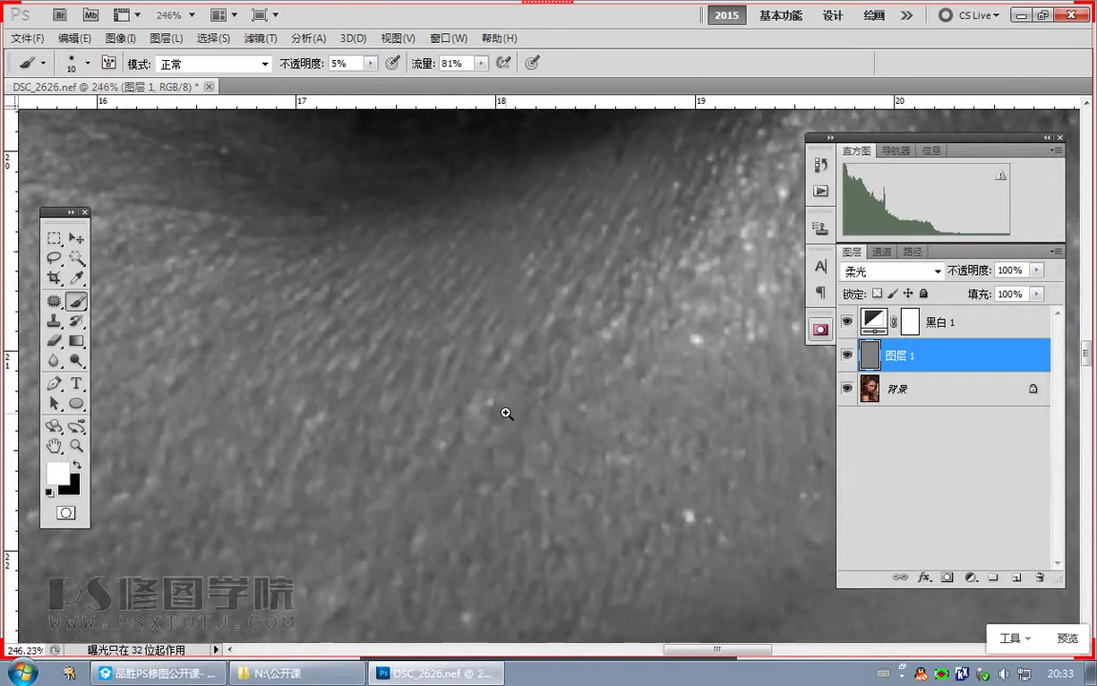
pyautogui.moveTo(491, 303)
pyautogui.mouseDown()
pyautogui.moveTo(421, 466)
pyautogui.moveTo(315, 469)
pyautogui.moveTo(500, 399)
pyautogui.moveTo(519, 461)
pyautogui.moveTo(525, 429)
pyautogui.mouseUp()
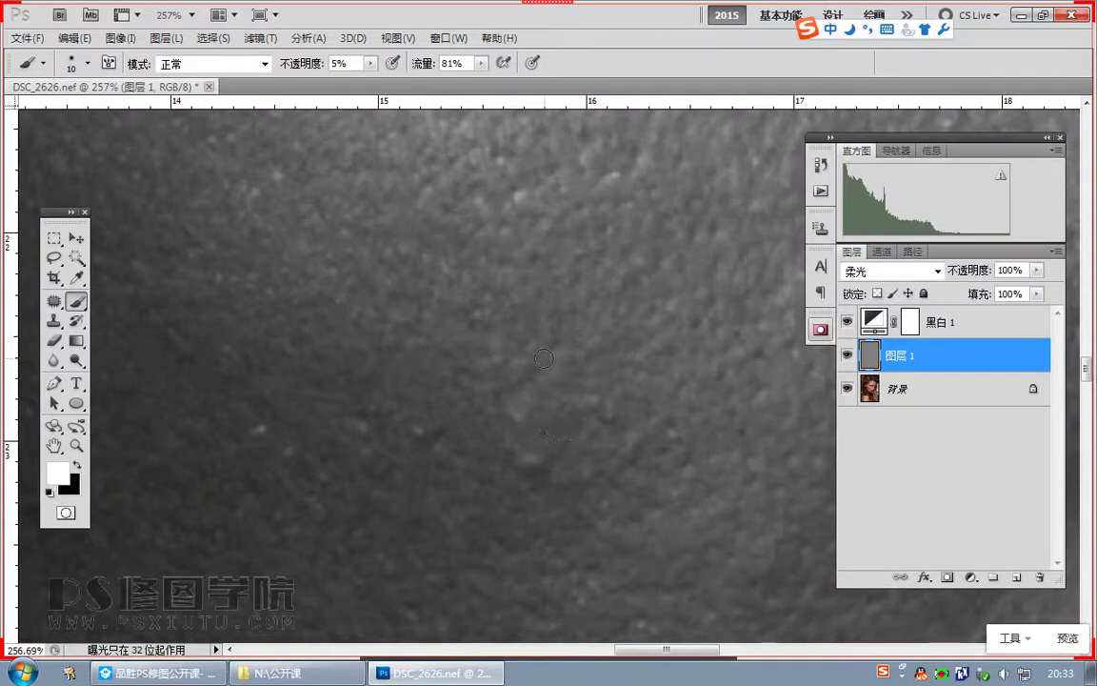
# Step: Even out the bright bumps and dark spots on the mid cheek by alternating black and white 10 px strokes
pyautogui.press('x')
pyautogui.hotkey('ctrl', 'space')
pyautogui.press('x')
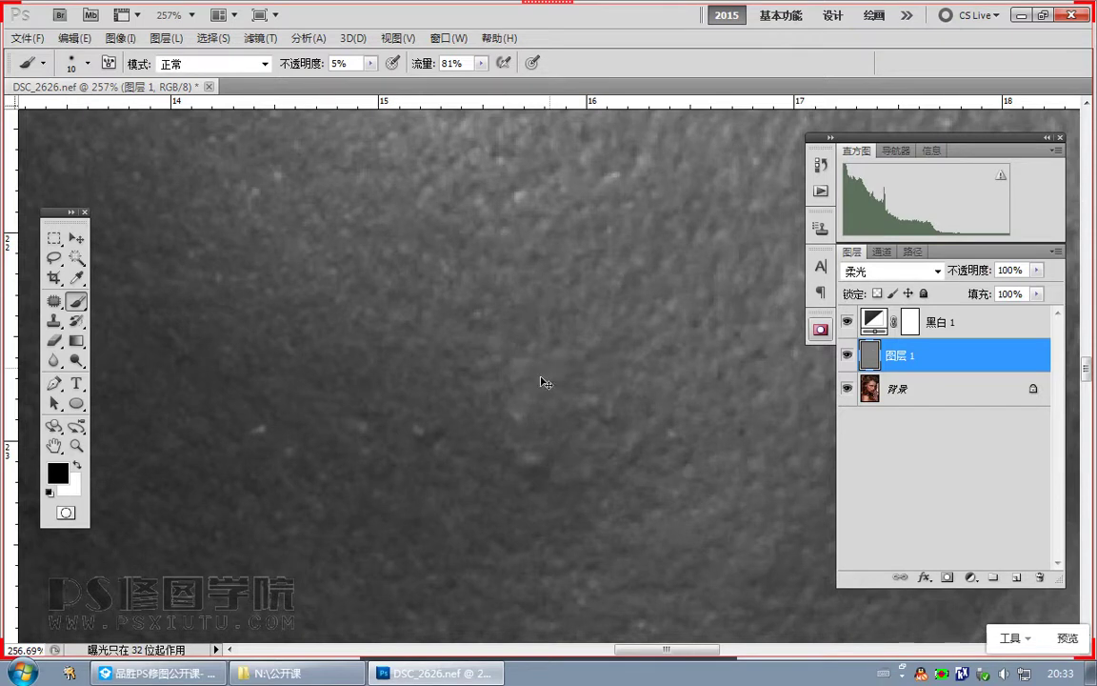
pyautogui.press('x')
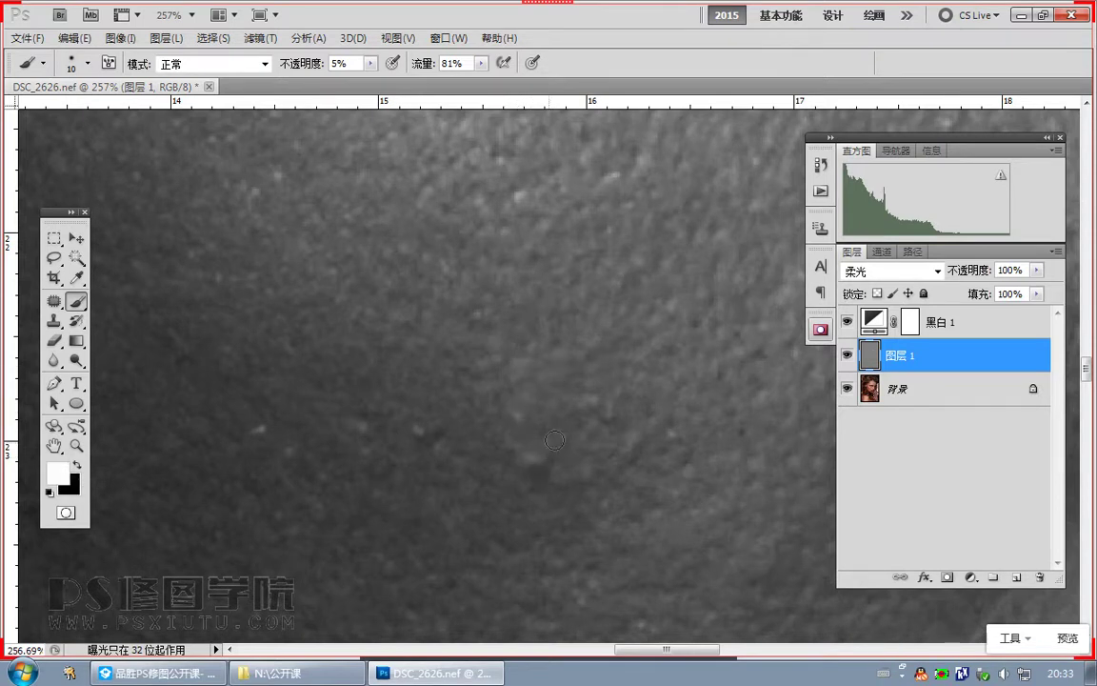
pyautogui.press('x')
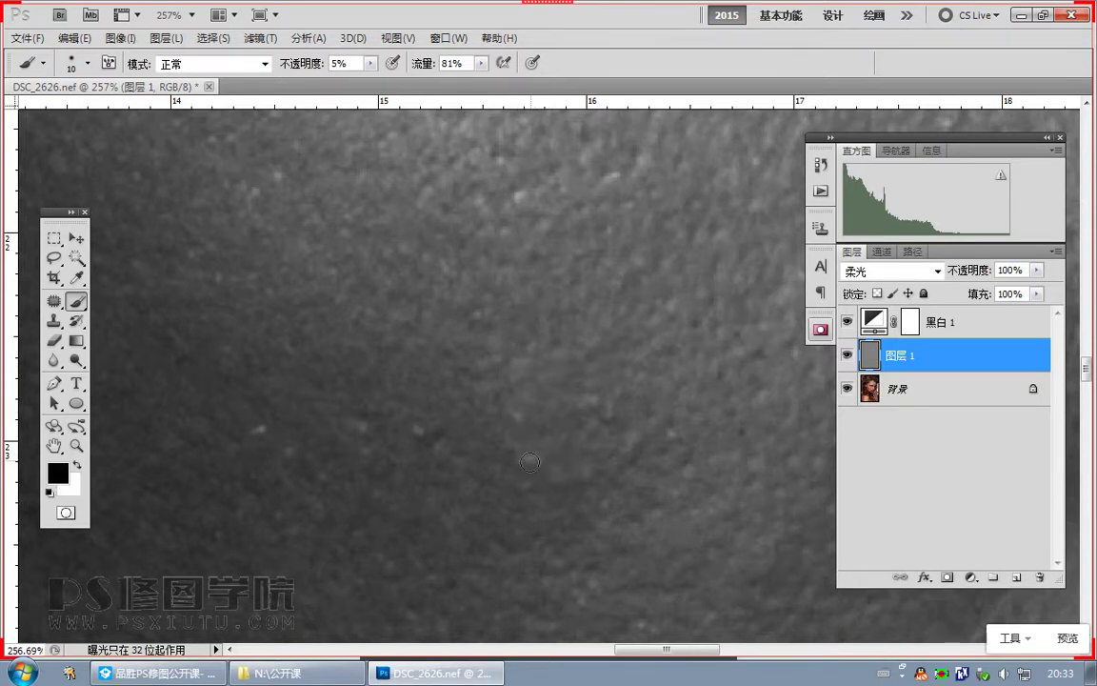
pyautogui.press('x')
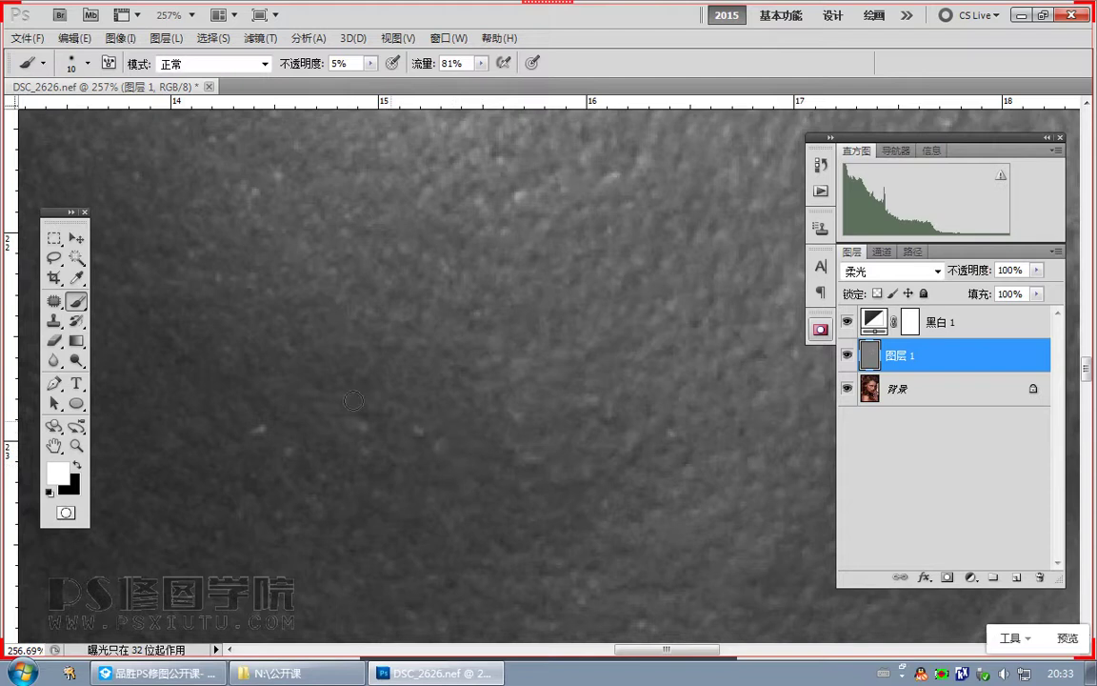
# Step: Enlarge the brush to 16 px and brush white over the dark patches on the lower cheek beside the mouth
pyautogui.moveTo(407, 483); pyautogui.dragTo(523, 430)
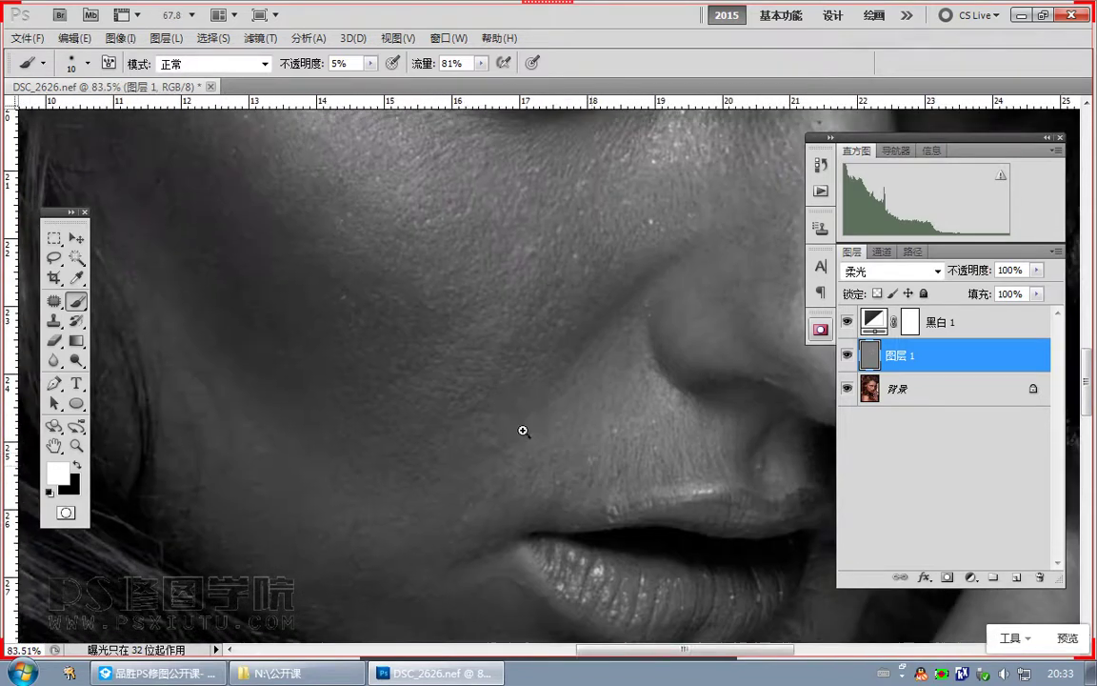
pyautogui.scroll(3, 523, 430)
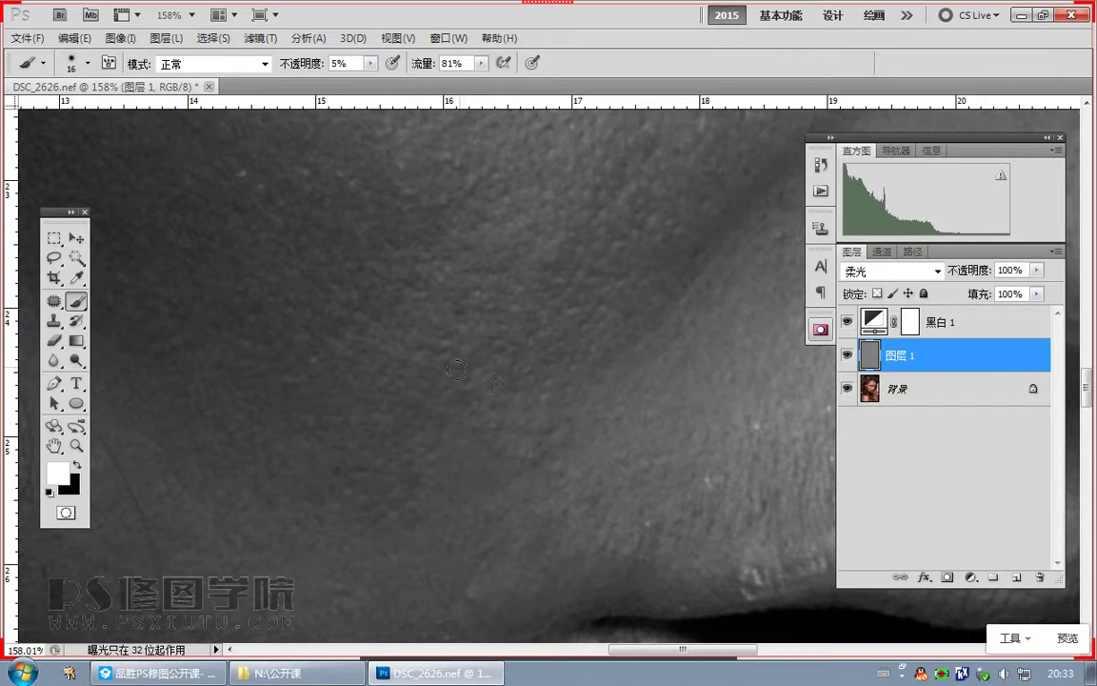
pyautogui.moveTo(274, 581); pyautogui.dragTo(487, 426)
pyautogui.scroll(-1, 531, 496)
pyautogui.moveTo(592, 460); pyautogui.dragTo(522, 535)
# Step: Brush white at 16 px over the dark areas of the cheek beside the nose
pyautogui.moveTo(592, 379); pyautogui.dragTo(449, 416)
pyautogui.scroll(2, 449, 416)
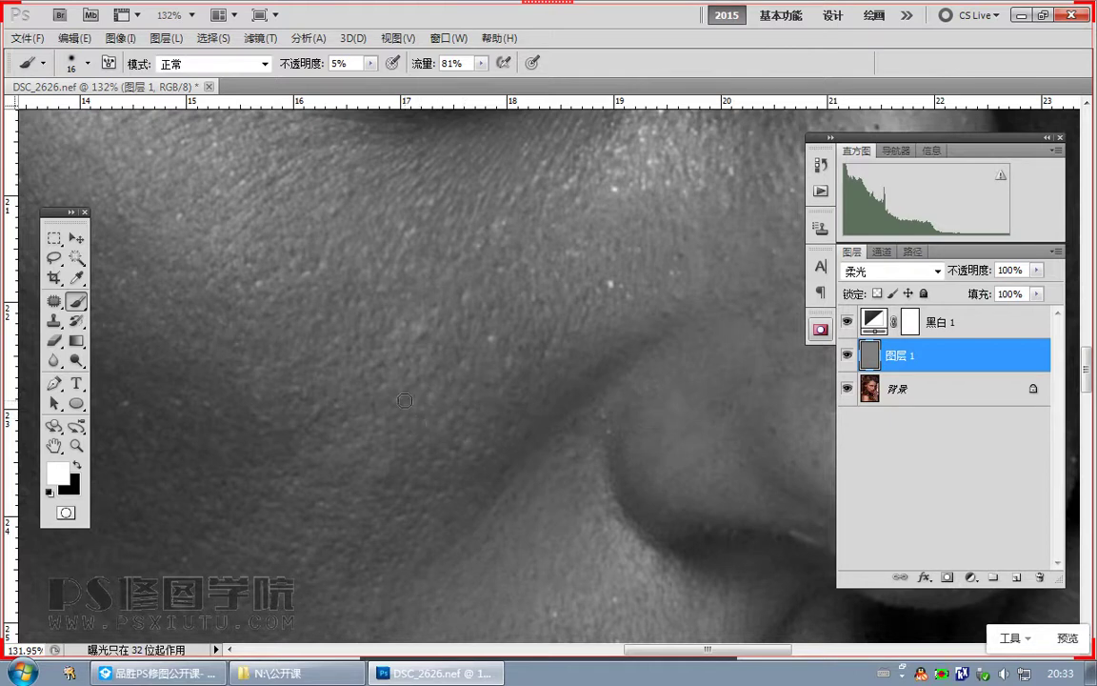
pyautogui.moveTo(358, 397); pyautogui.dragTo(428, 433)
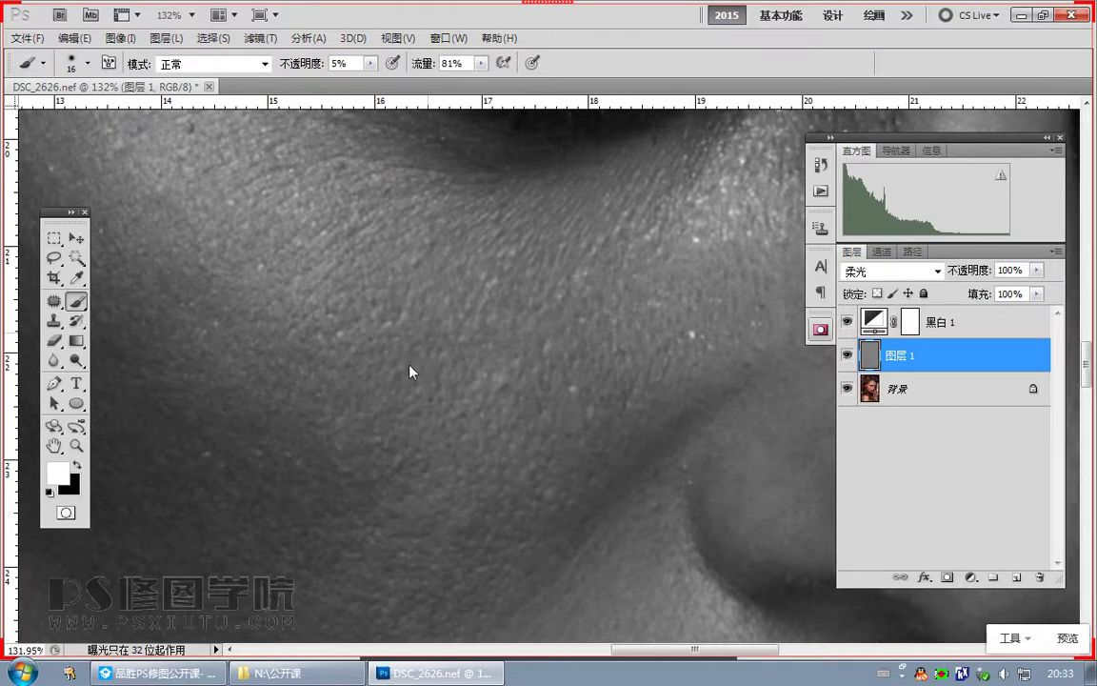
pyautogui.scroll(-1, 400, 419)
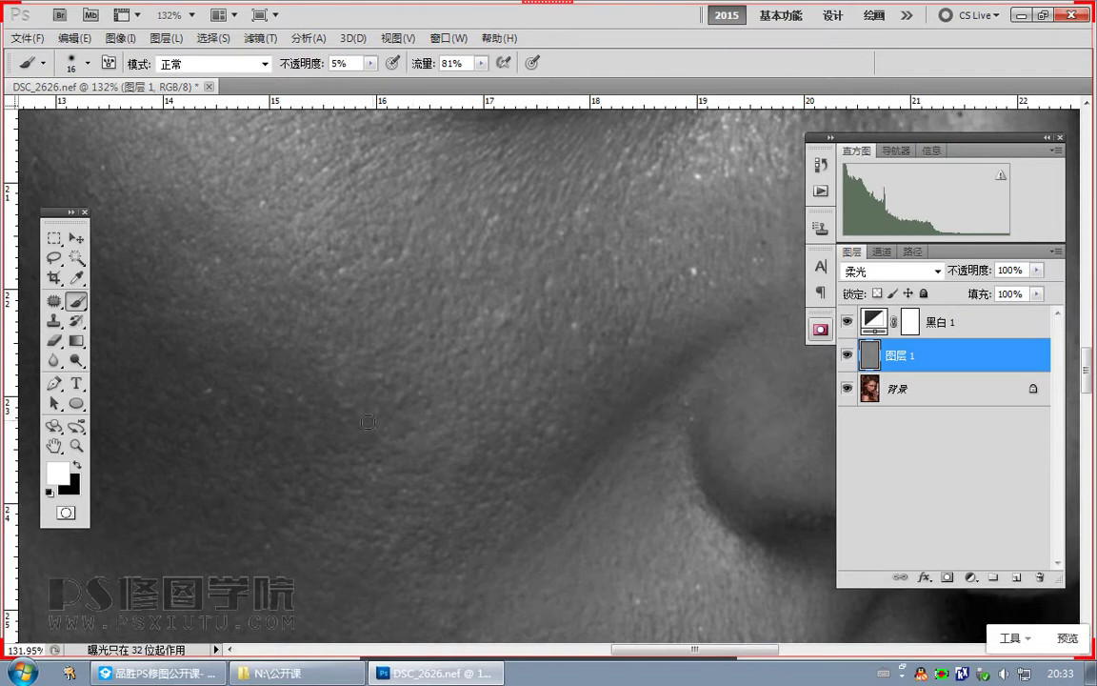
pyautogui.moveTo(366, 412); pyautogui.dragTo(371, 358)
# Step: Reduce the brush to 7 px and even out the tiny light and dark spots on the mid cheek with black and white
pyautogui.moveTo(360, 352)
pyautogui.mouseDown()
pyautogui.moveTo(468, 431)
pyautogui.moveTo(514, 421)
pyautogui.mouseUp()
pyautogui.moveTo(514, 422); pyautogui.dragTo(500, 424)
pyautogui.press('x')
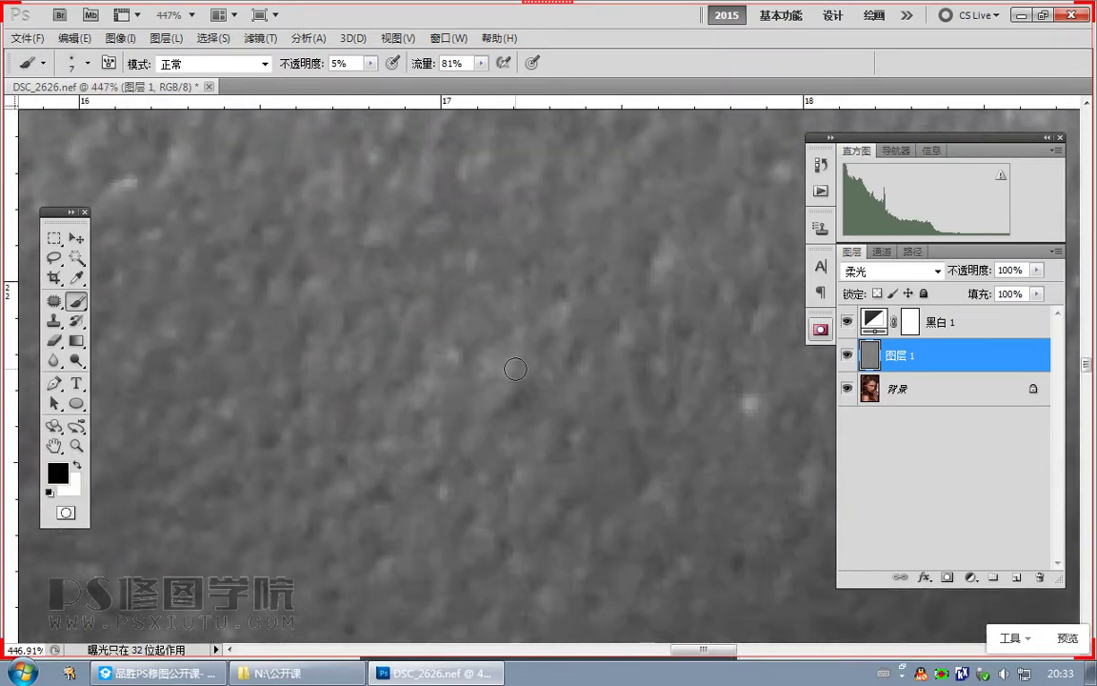
pyautogui.press('x')
pyautogui.moveTo(544, 379); pyautogui.dragTo(466, 439)
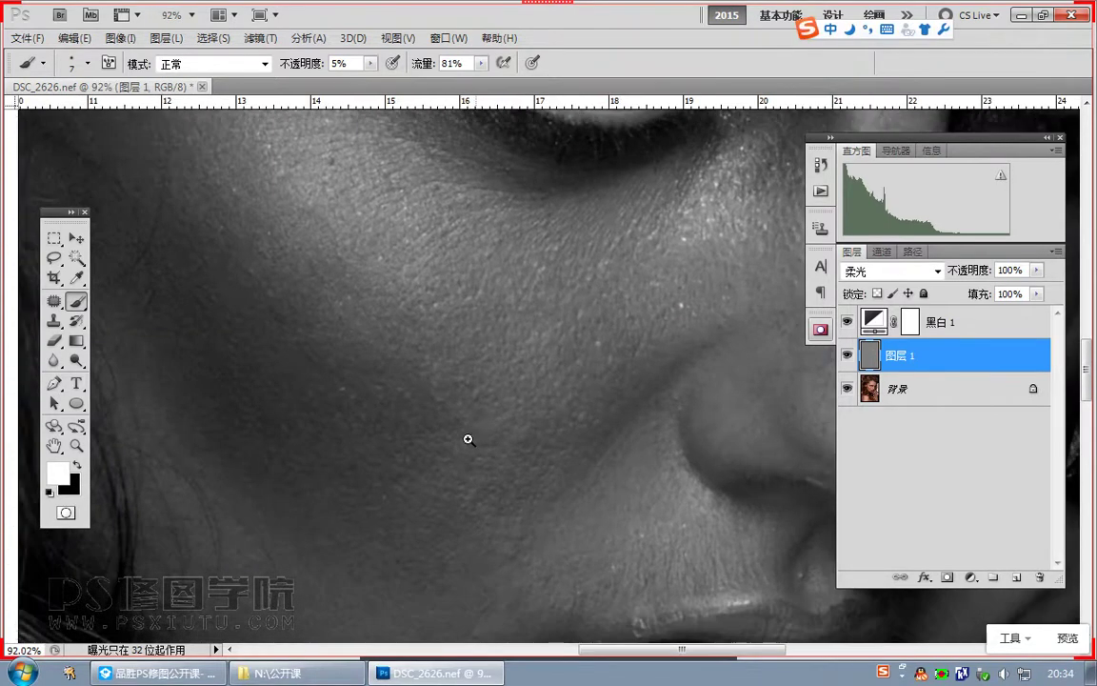
# Step: Even out the cheek beside the smile fold with a black 26 px brush and a finer 13 px black and white brush
pyautogui.press('x')
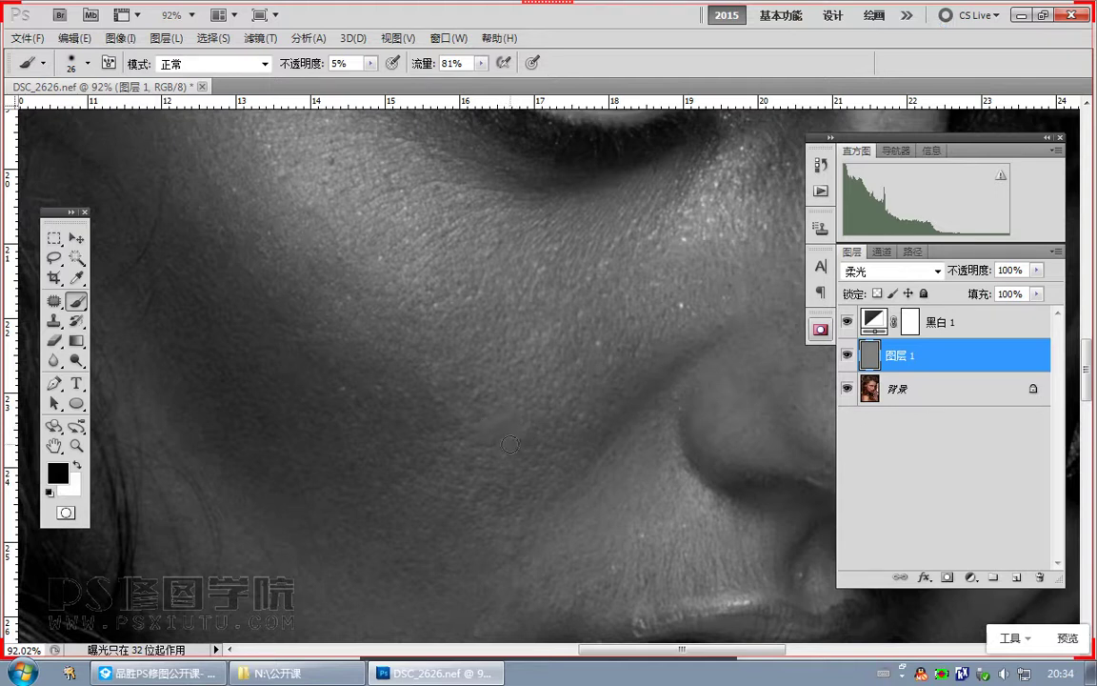
pyautogui.moveTo(422, 451); pyautogui.dragTo(435, 401)
pyautogui.press('[')
pyautogui.press('[')
pyautogui.press('[')
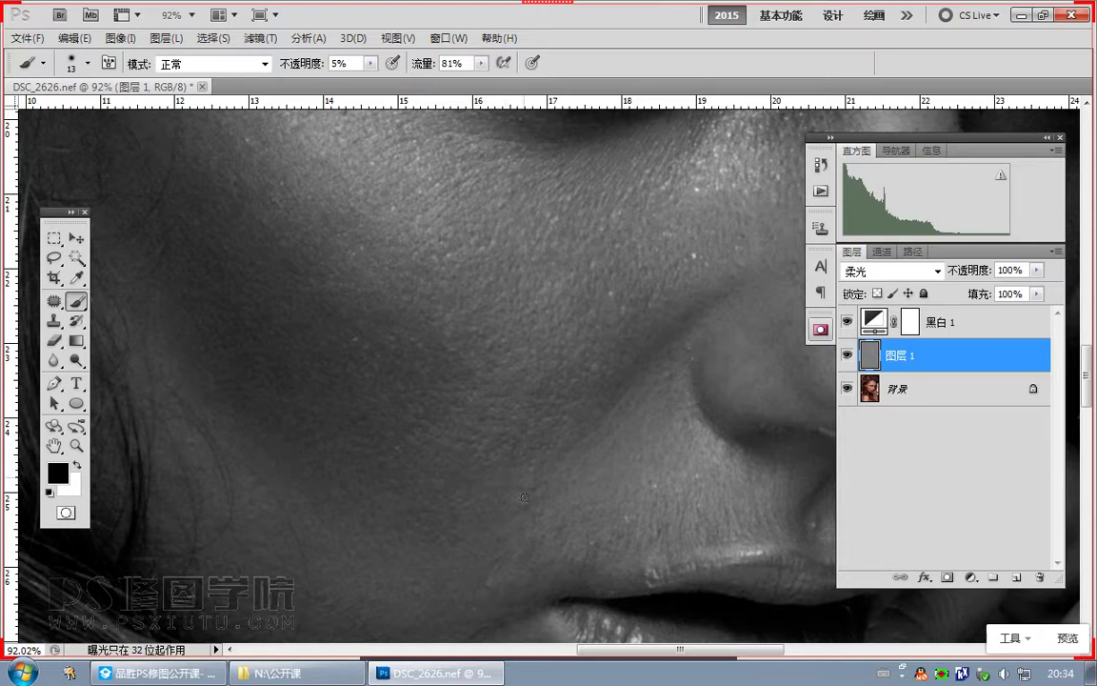
pyautogui.press('x')
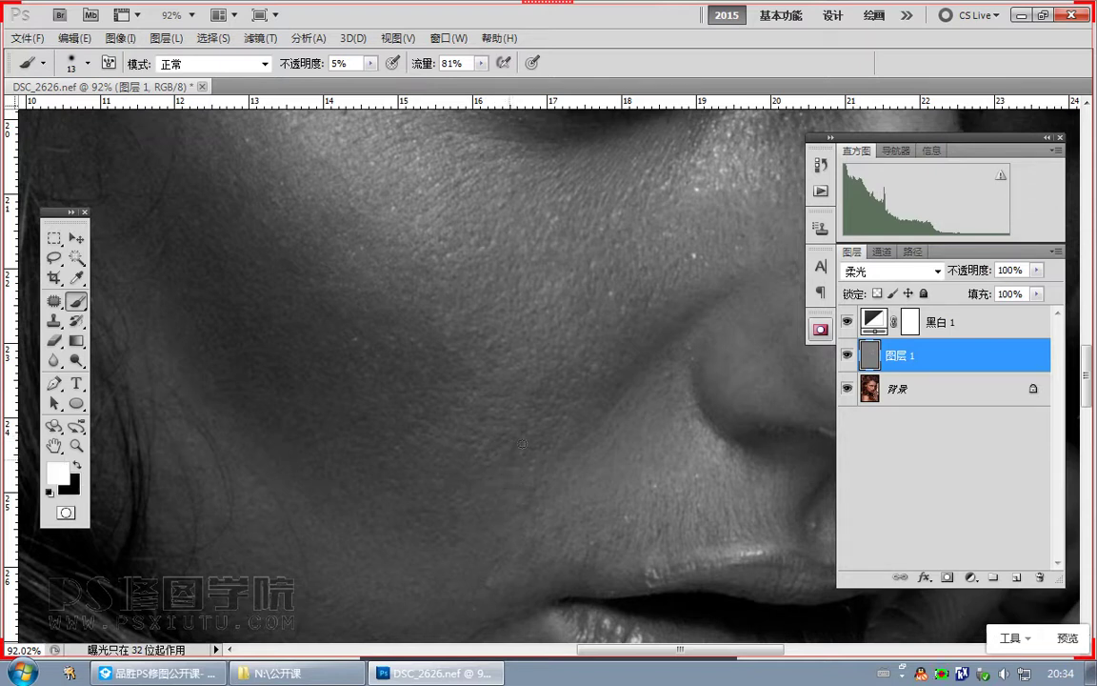
pyautogui.moveTo(464, 373); pyautogui.dragTo(517, 450)
# Step: Enlarge the brush to about 35 px and brush white along the transition from the bright cheekbone to the shaded cheek
pyautogui.press(']')
pyautogui.press(']')
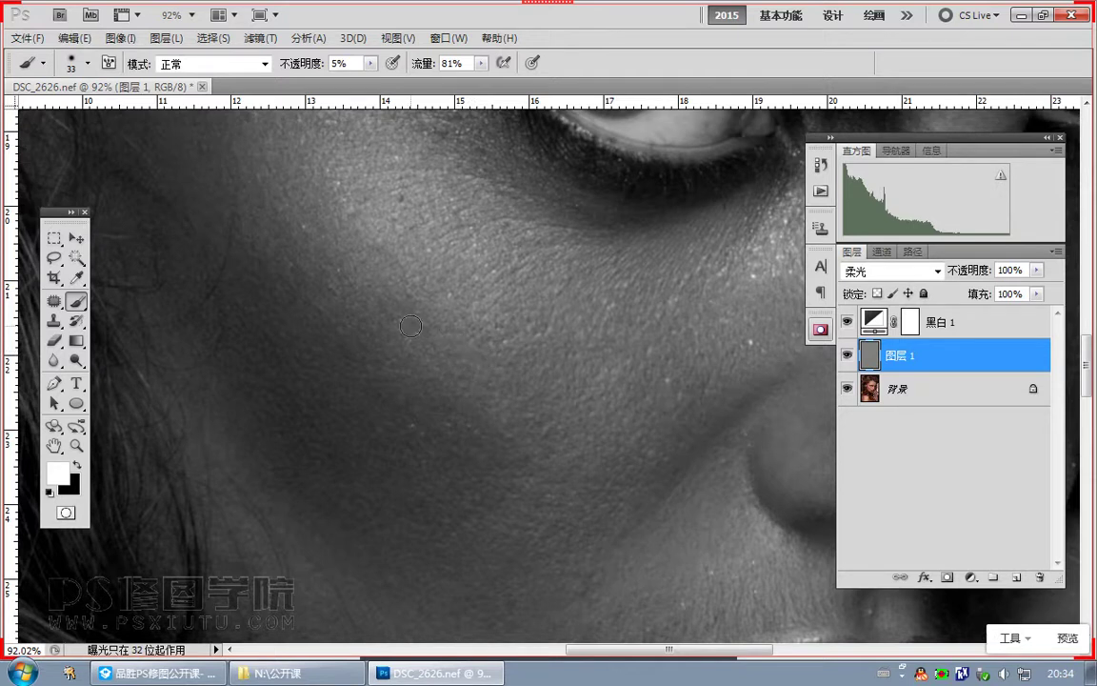
pyautogui.moveTo(411, 327); pyautogui.dragTo(454, 400)
pyautogui.press('[')
pyautogui.press('[')
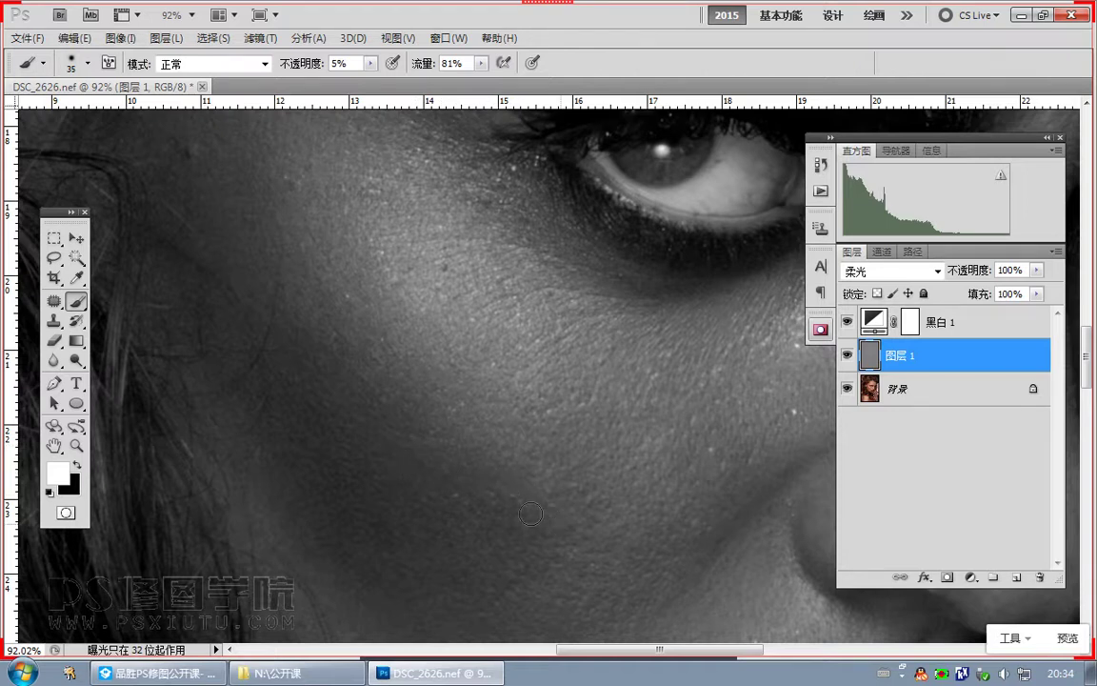
# Step: Check the cheek from a distance, and refine its uneven patches beside the nose with black and white, reducing the brush to 23 px
pyautogui.moveTo(550, 529); pyautogui.dragTo(404, 476)
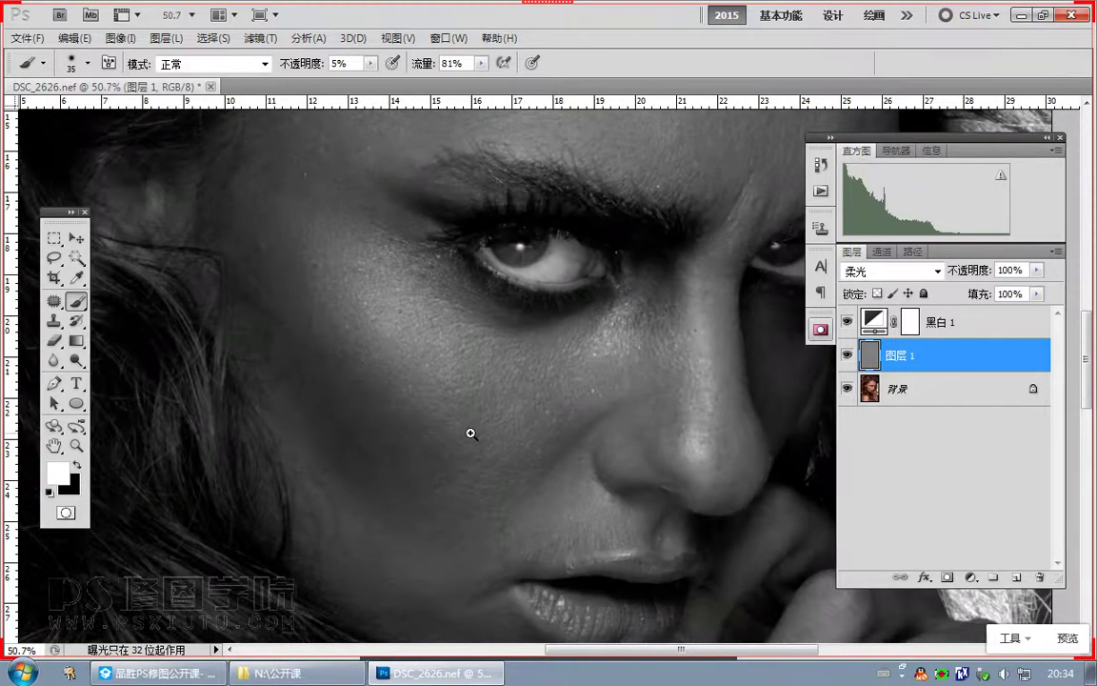
pyautogui.scroll(2, 481, 448)
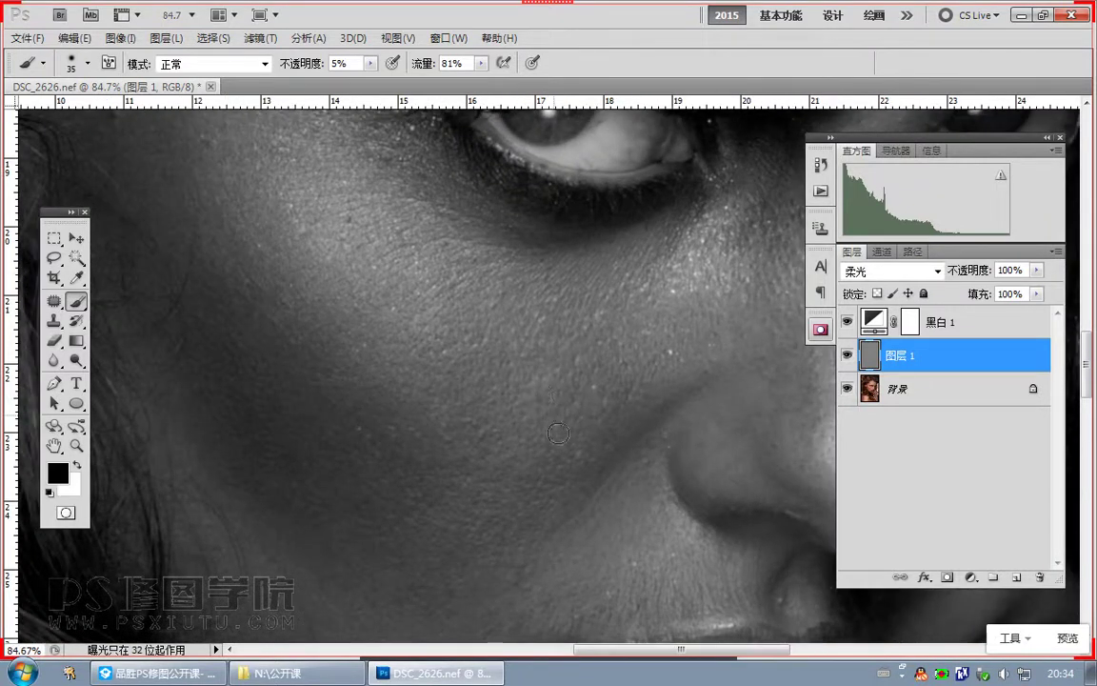
pyautogui.moveTo(551, 359); pyautogui.dragTo(559, 432)
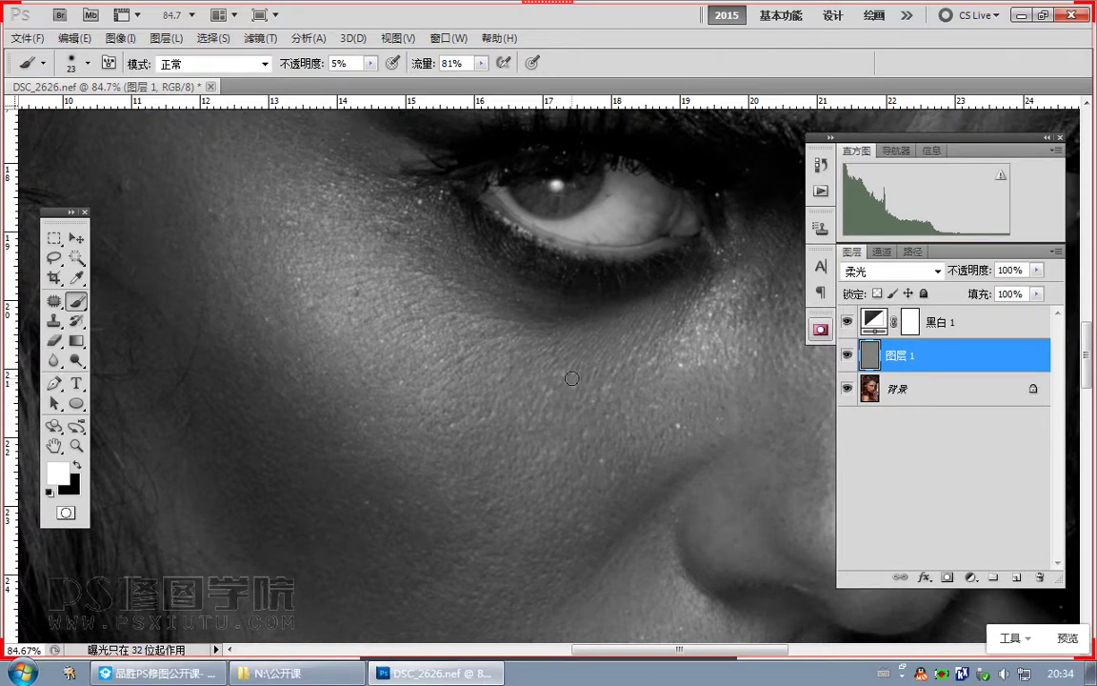
# Step: Even out the skin around the mouth corner with black and white, reducing the brush to 15 px
pyautogui.moveTo(362, 516); pyautogui.dragTo(473, 357)
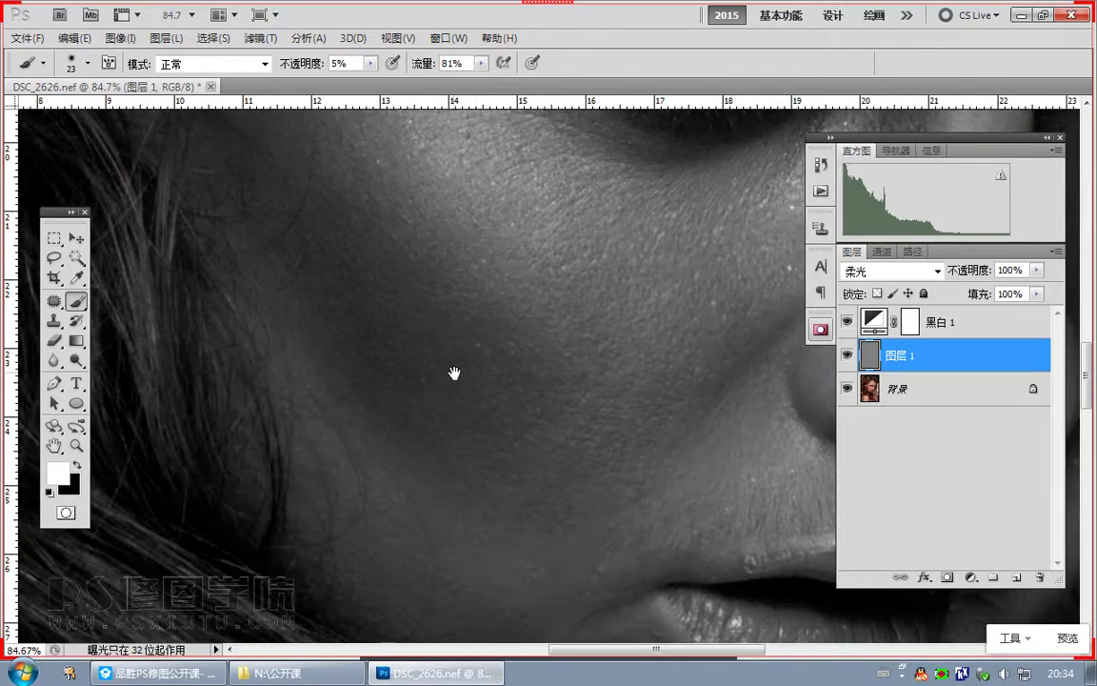
pyautogui.moveTo(661, 446); pyautogui.dragTo(534, 365)
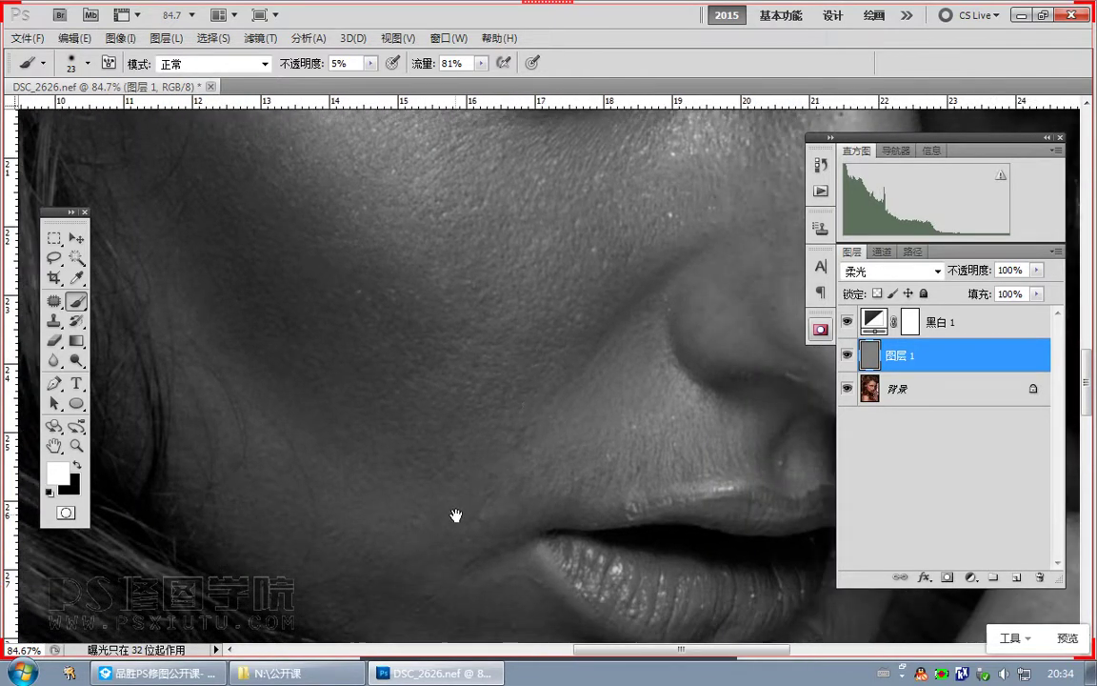
pyautogui.moveTo(492, 491); pyautogui.dragTo(507, 418)
pyautogui.scroll(3, 554, 458)
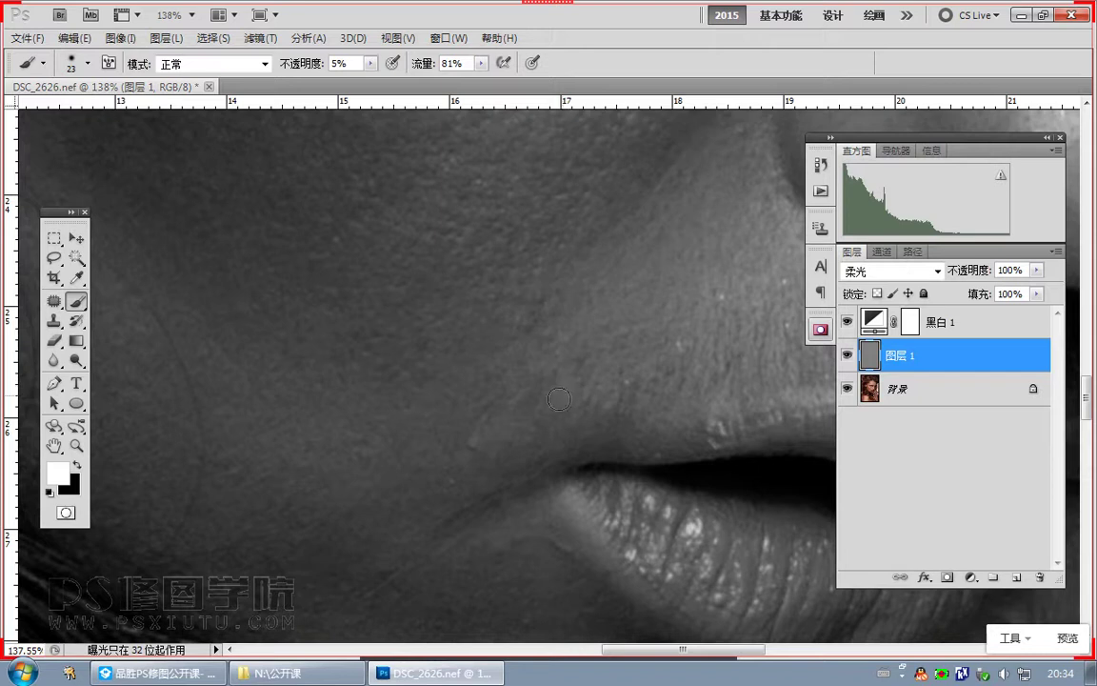
pyautogui.press('x')
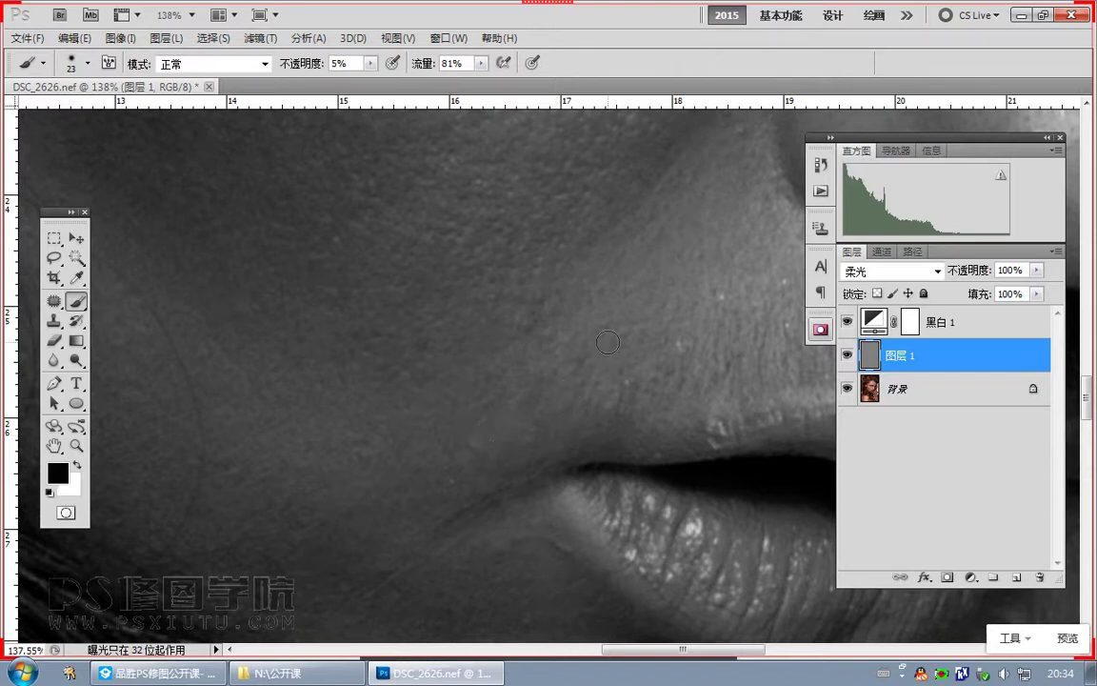
pyautogui.press('x')
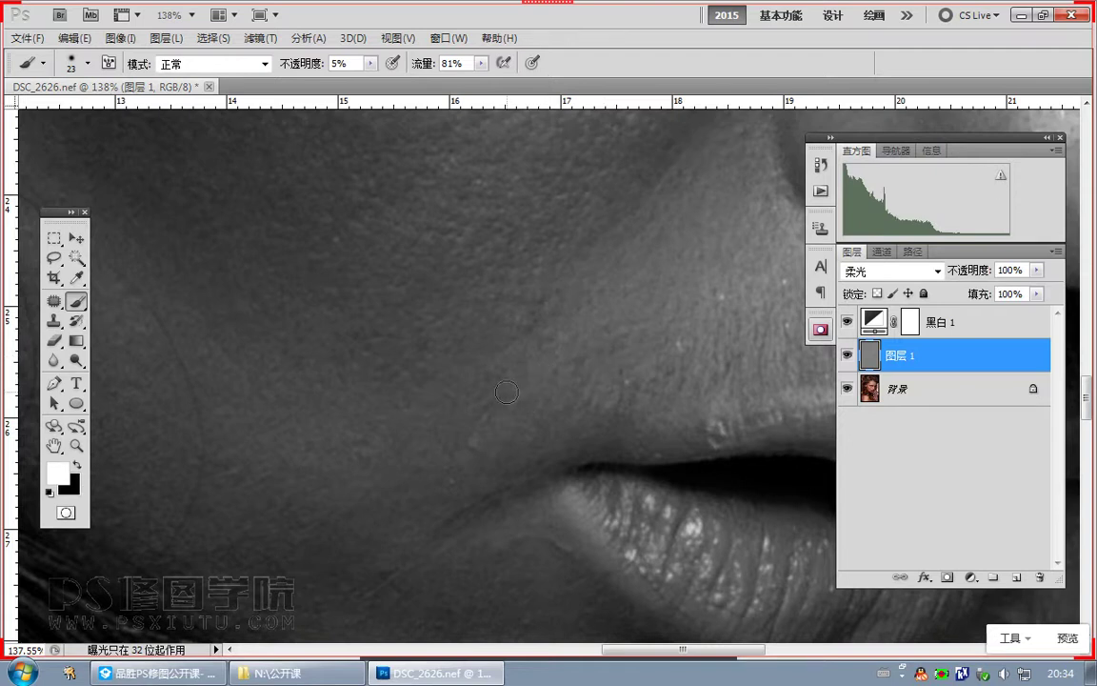
pyautogui.moveTo(507, 392); pyautogui.dragTo(528, 447)
pyautogui.keyDown('alt'); pyautogui.rightClick(512, 446); pyautogui.keyUp('alt')
pyautogui.moveTo(550, 400); pyautogui.dragTo(542, 449)
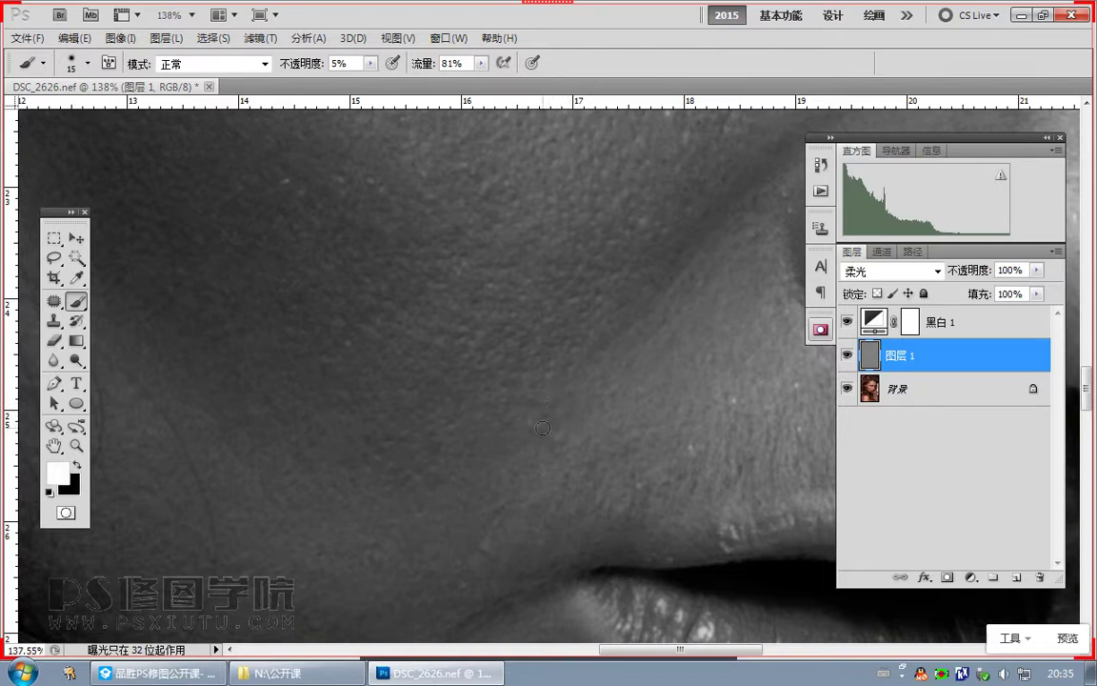
# Step: Smooth the shaded hollow below the cheekbone with the 15 px brush, painting over its uneven spots in white
pyautogui.moveTo(493, 337); pyautogui.dragTo(530, 431)
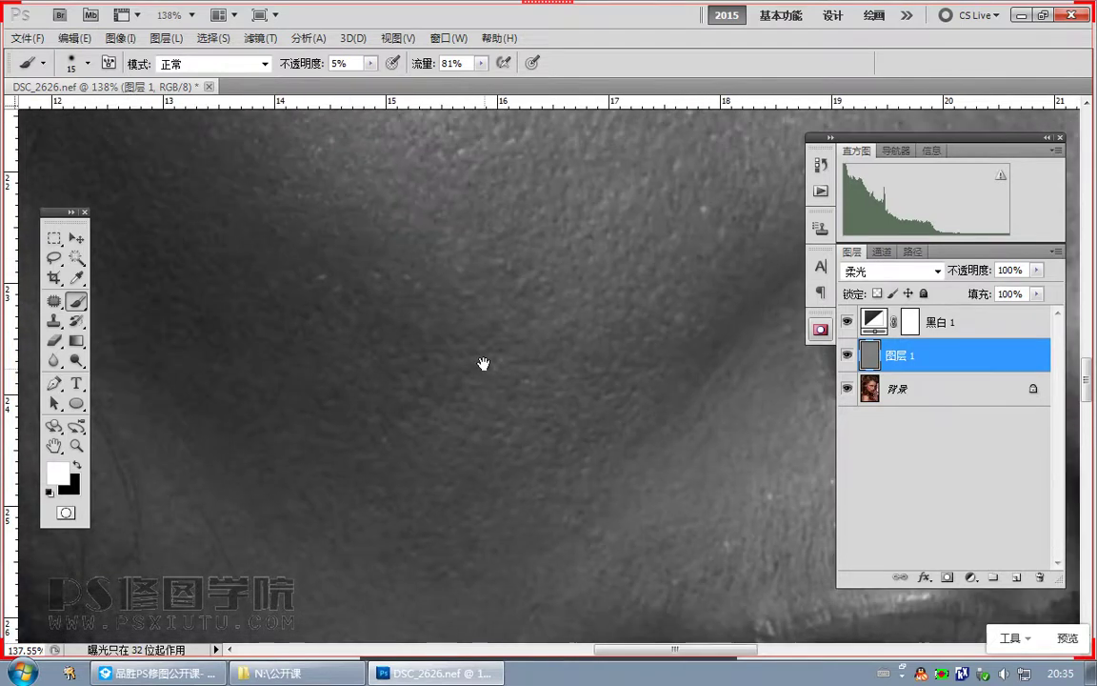
pyautogui.moveTo(331, 272); pyautogui.dragTo(421, 393)
pyautogui.moveTo(373, 331)
pyautogui.mouseDown()
pyautogui.moveTo(362, 329)
pyautogui.moveTo(379, 325)
pyautogui.mouseUp()
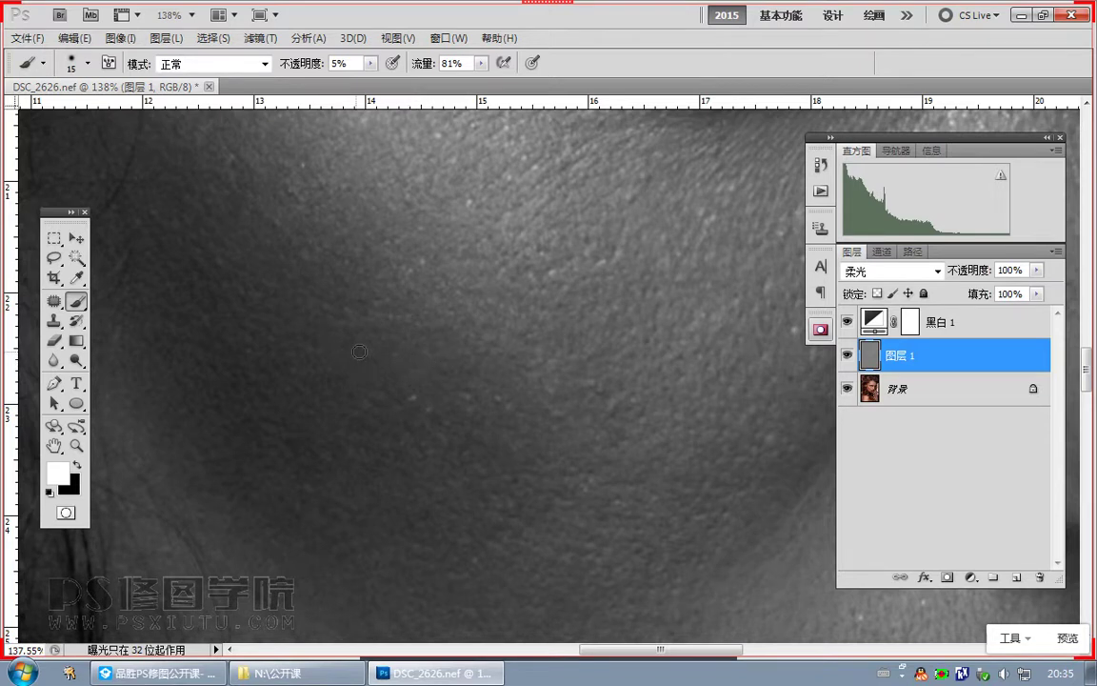
pyautogui.moveTo(286, 281); pyautogui.dragTo(446, 436)
pyautogui.press('x')
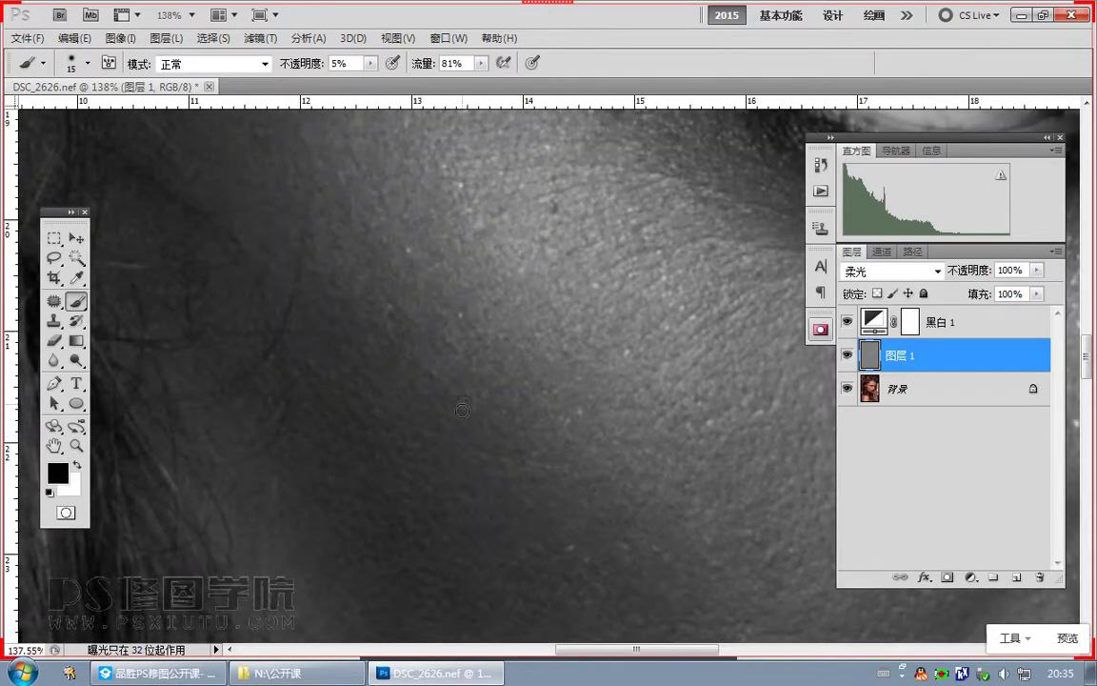
pyautogui.press('x')
# Step: Blend the outer edge of the bright cheekbone into the shaded side of the face with white and black
pyautogui.moveTo(397, 322); pyautogui.dragTo(462, 422)
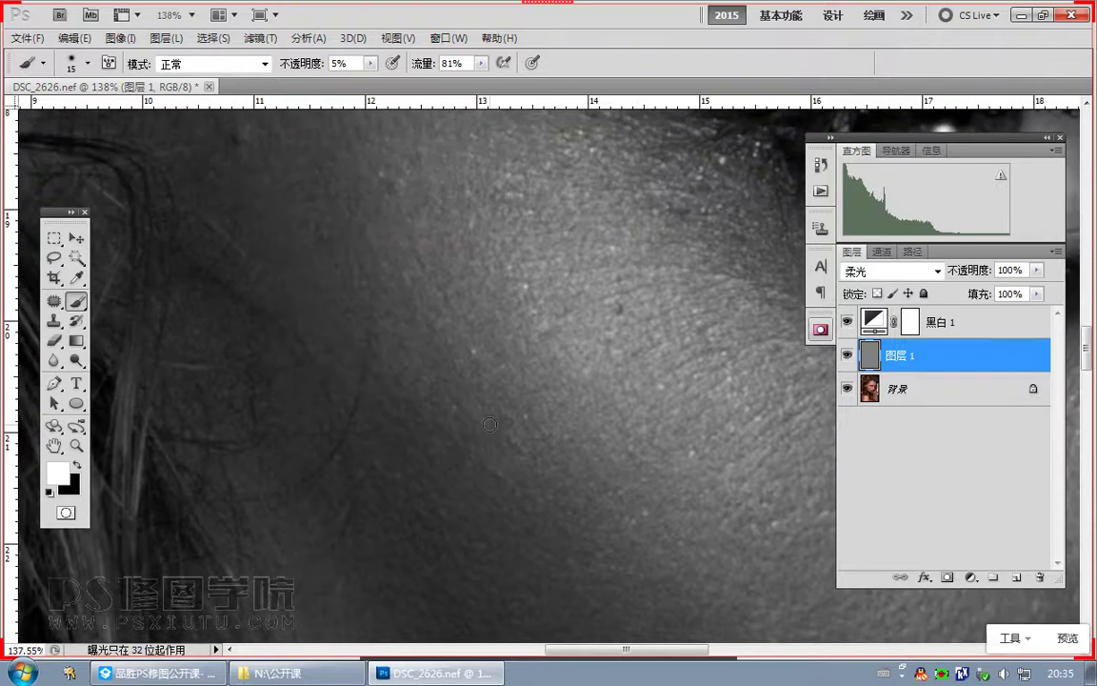
pyautogui.moveTo(637, 376); pyautogui.dragTo(632, 385)
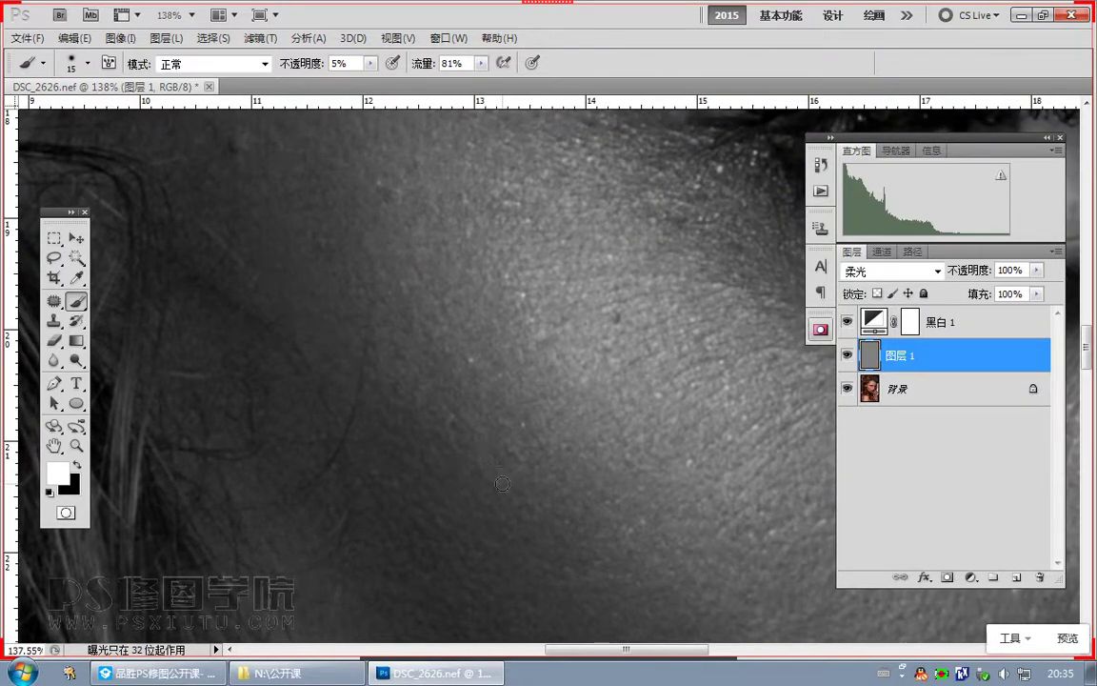
pyautogui.press('x')
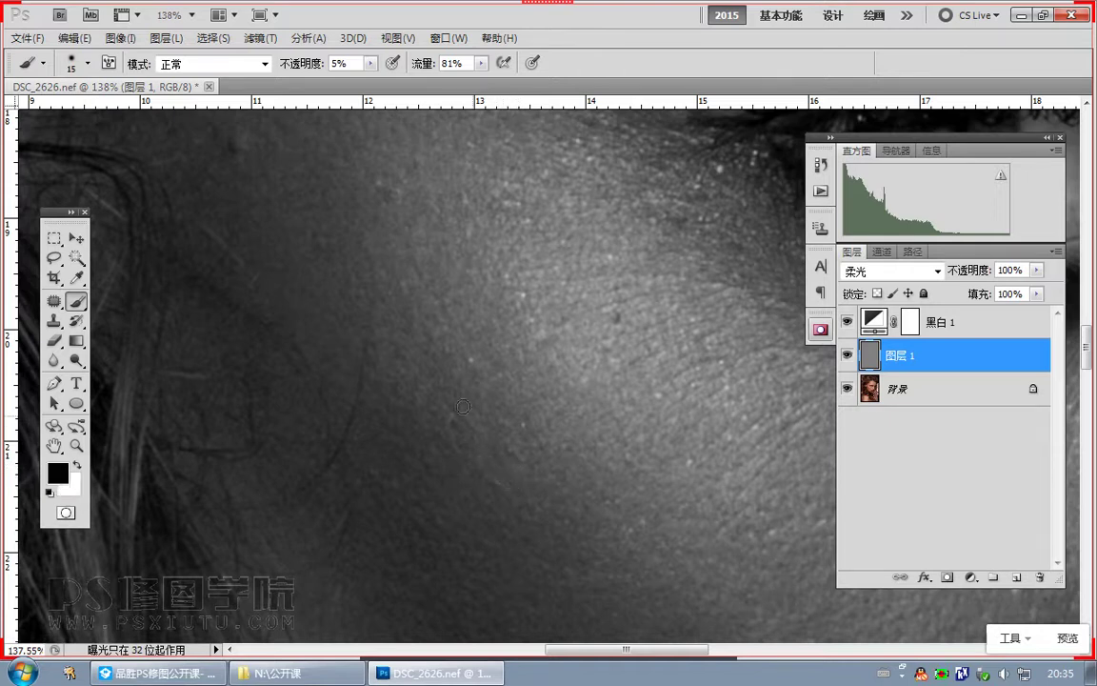
pyautogui.press('x')
# Step: Even out the temple beside the outer eye corner, alternating white and black with the 15 px brush
pyautogui.moveTo(380, 257); pyautogui.dragTo(490, 485)
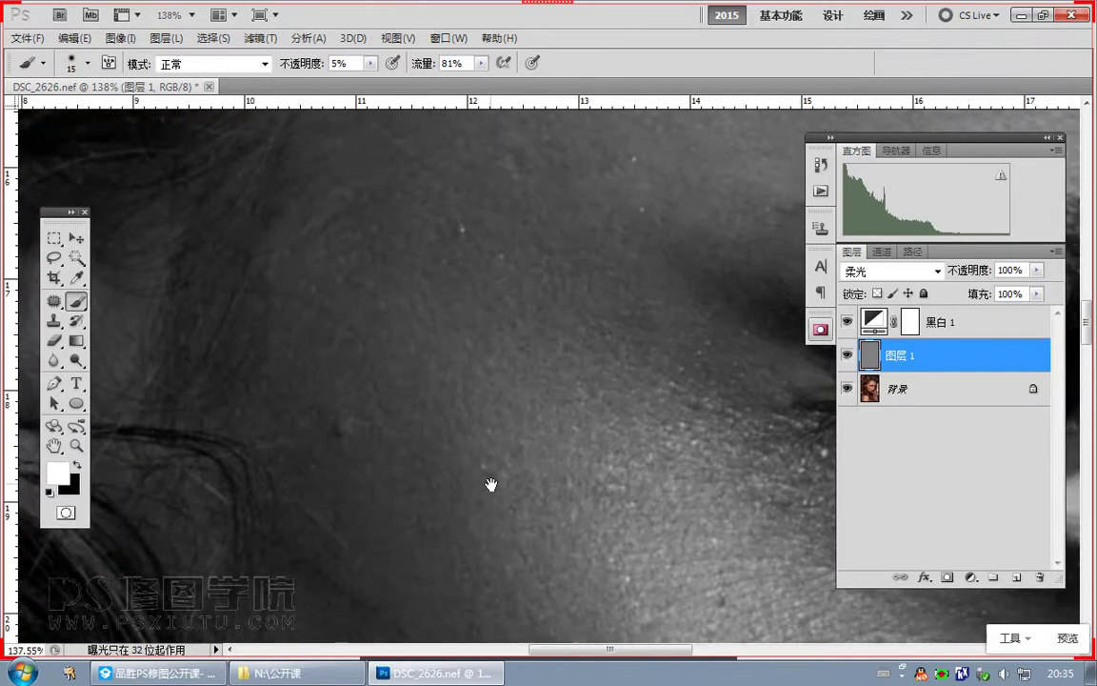
pyautogui.moveTo(361, 464); pyautogui.dragTo(372, 477)
pyautogui.press('x')
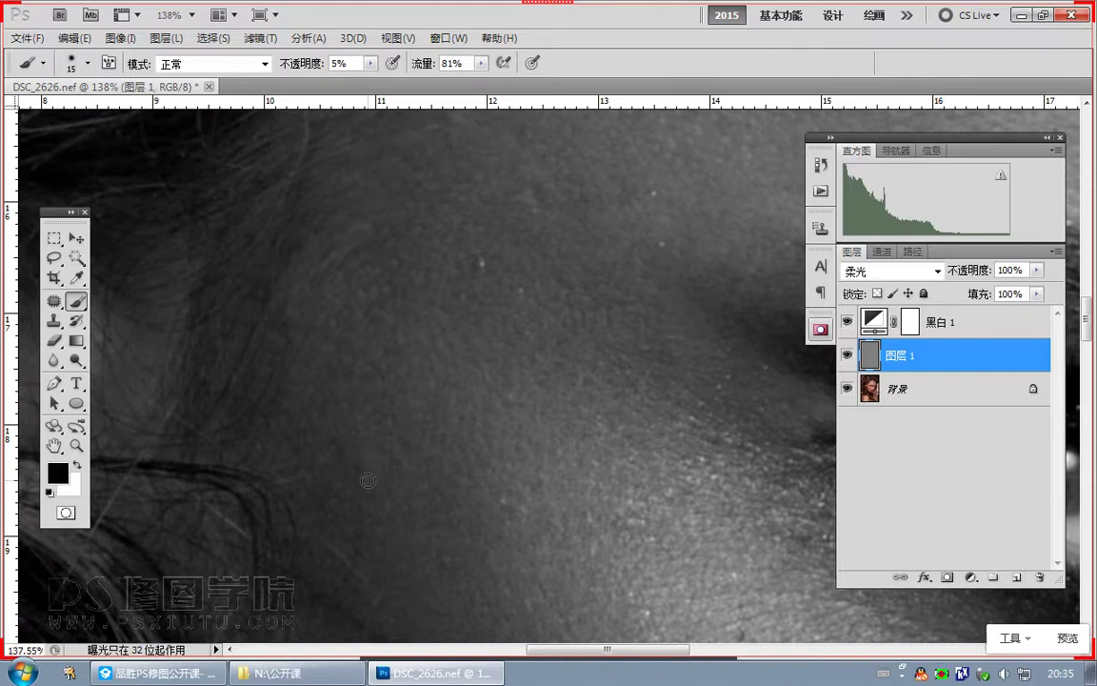
pyautogui.press('x')
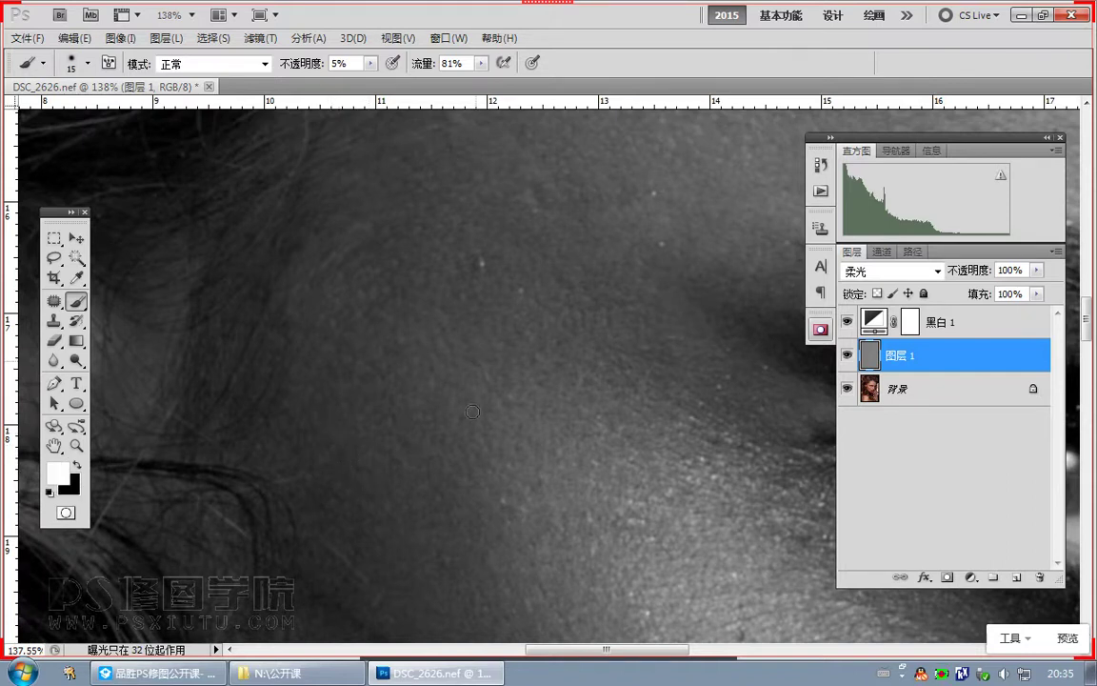
# Step: Balance the light and dark patches above the eyebrow tail on the side of the forehead with black and white
pyautogui.press('x')
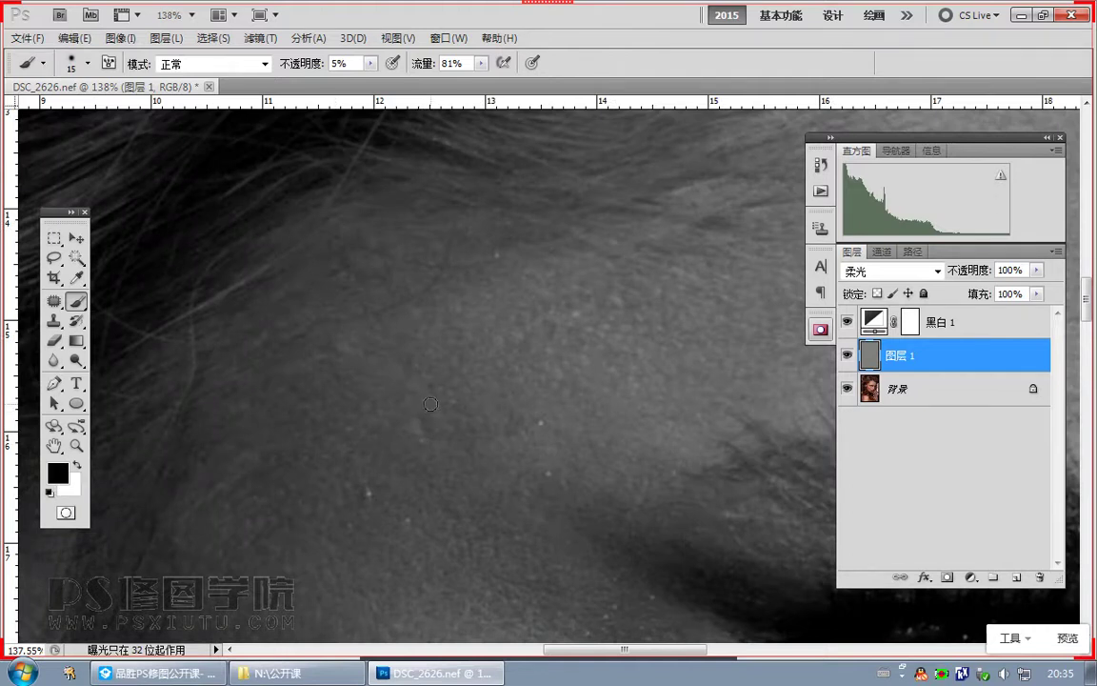
pyautogui.press('x')
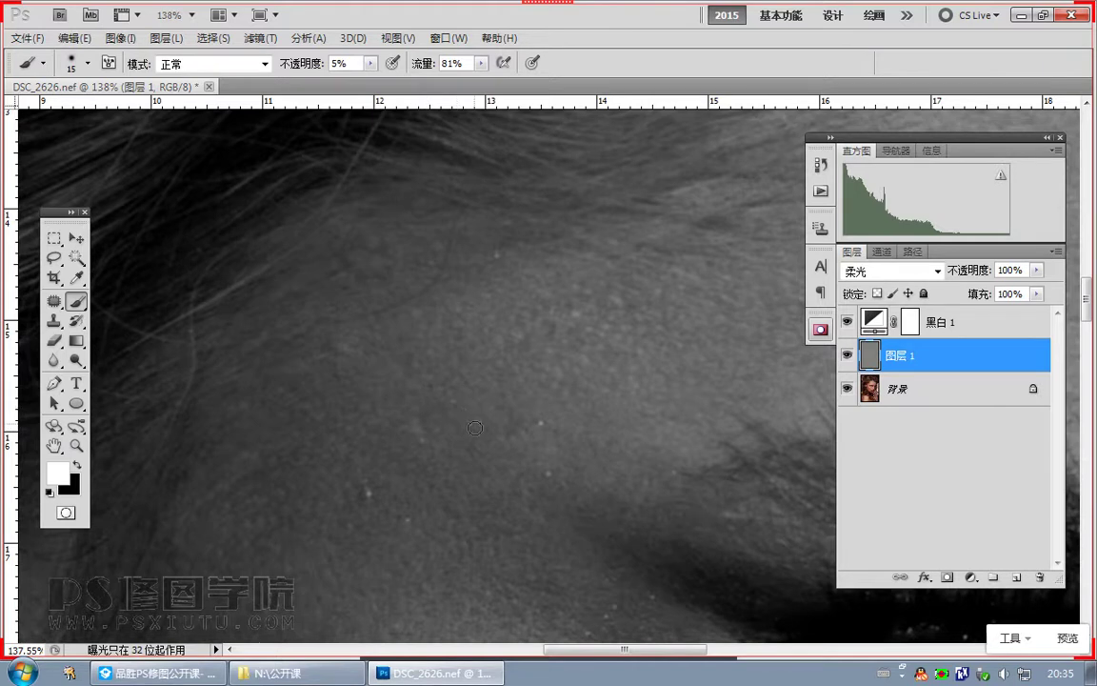
pyautogui.press('x')
pyautogui.press('x')
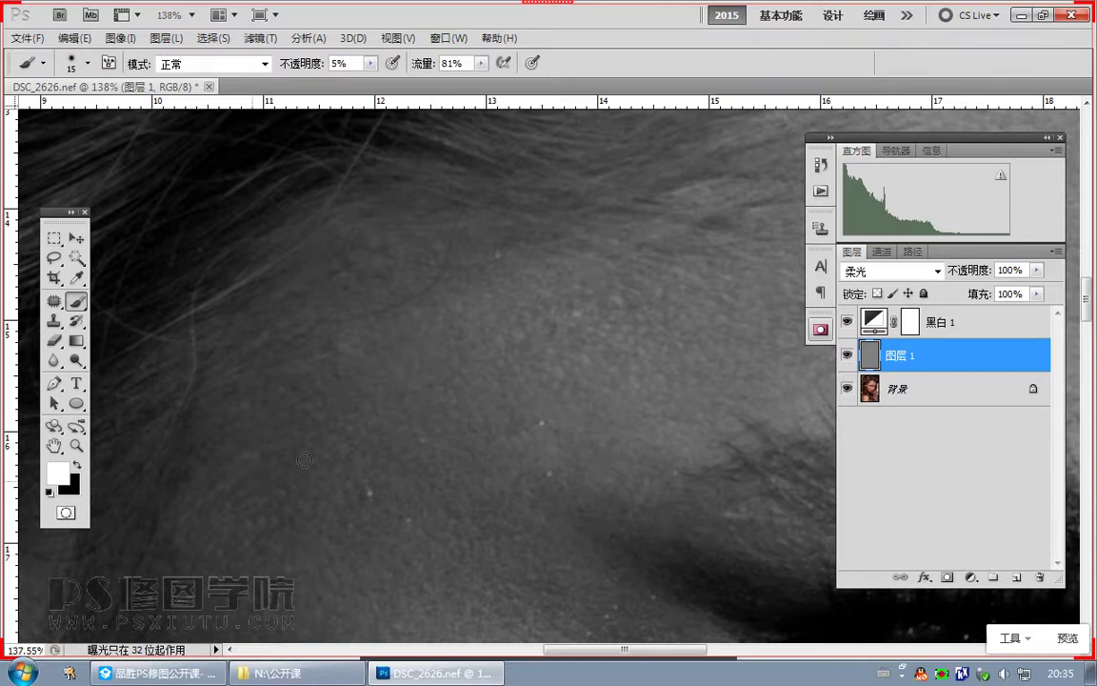
# Step: Brighten the dark skin along the temple hairline with white, and balance it with touches of black
pyautogui.moveTo(262, 471); pyautogui.dragTo(363, 422)
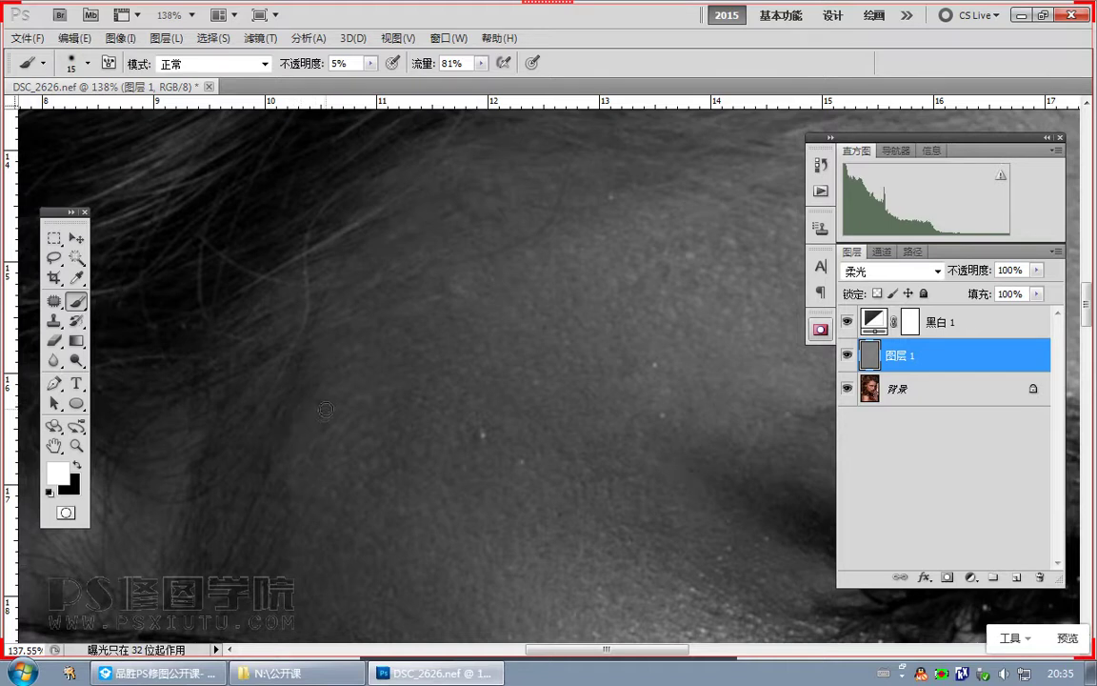
pyautogui.moveTo(326, 400); pyautogui.dragTo(338, 454)
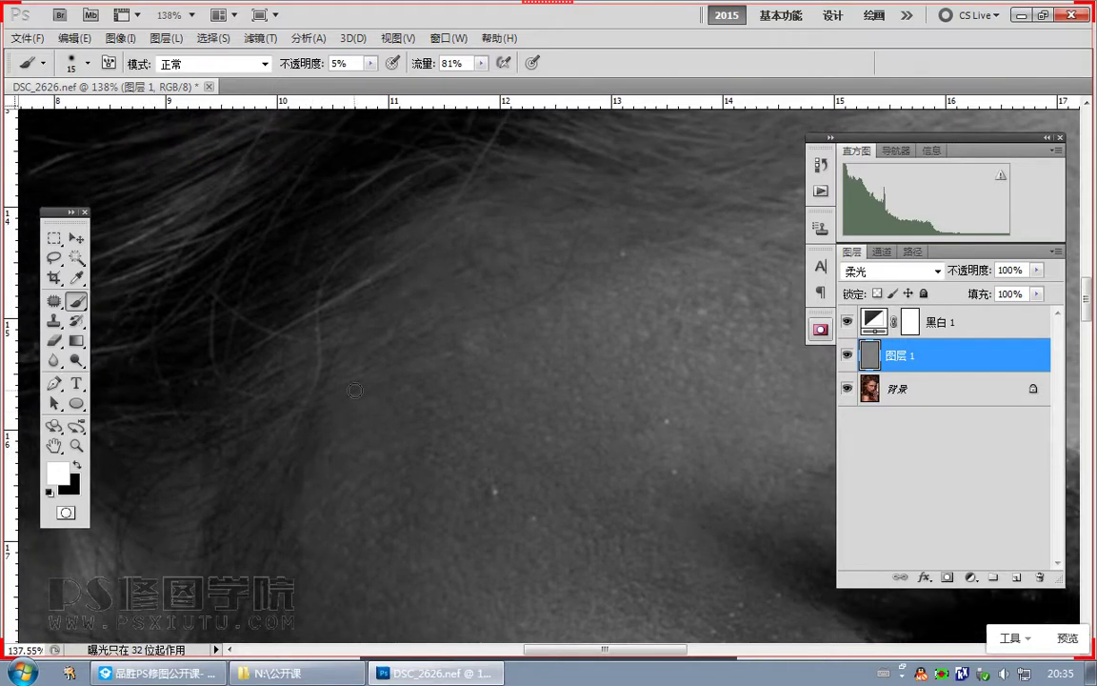
pyautogui.moveTo(380, 393); pyautogui.dragTo(375, 425)
pyautogui.press('x')
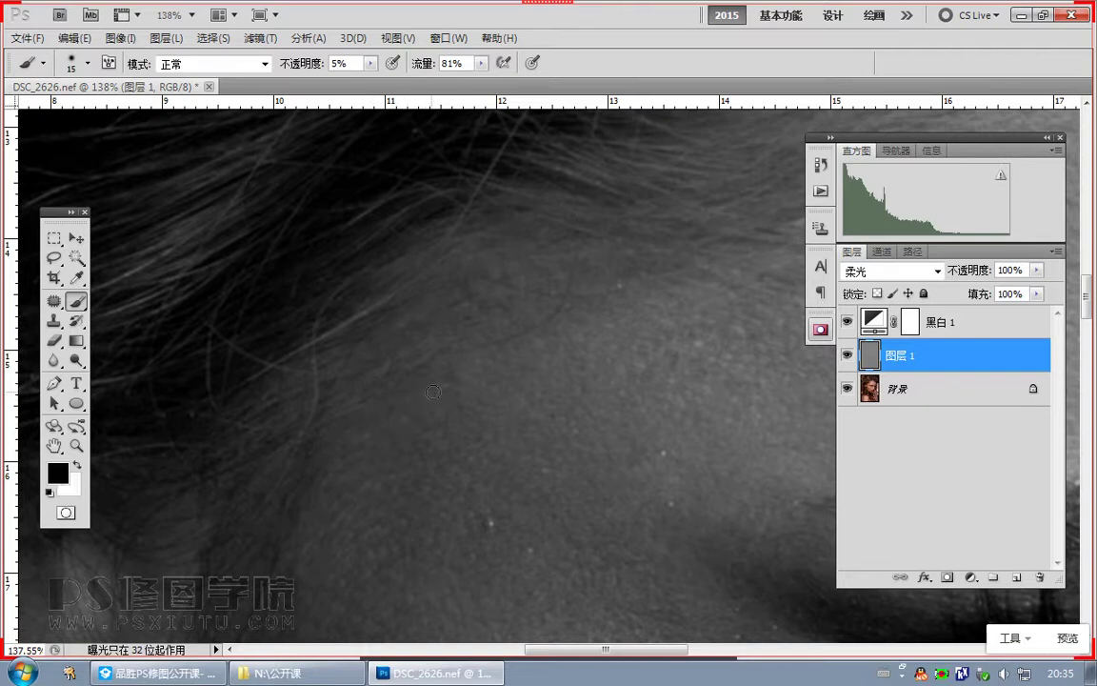
pyautogui.press('x')
# Step: Even out the upper forehead corner under the hair with black and white, and check the whole face from a distance
pyautogui.scroll(3, 478, 339)
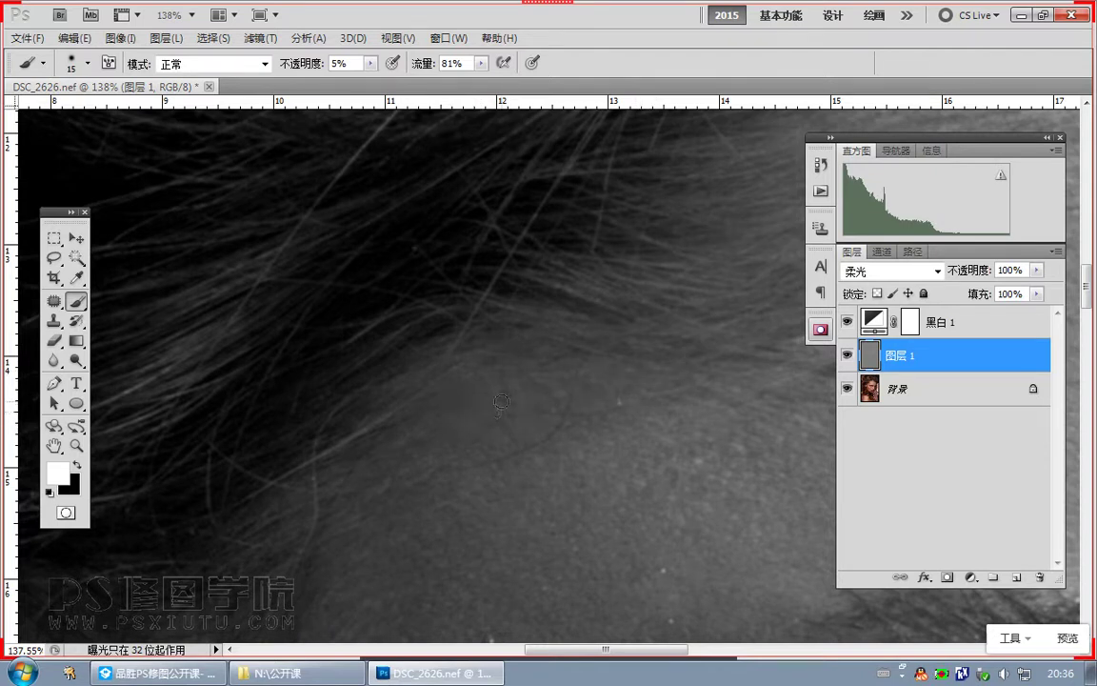
pyautogui.press('x')
pyautogui.press('x')
pyautogui.moveTo(551, 539); pyautogui.dragTo(428, 379)
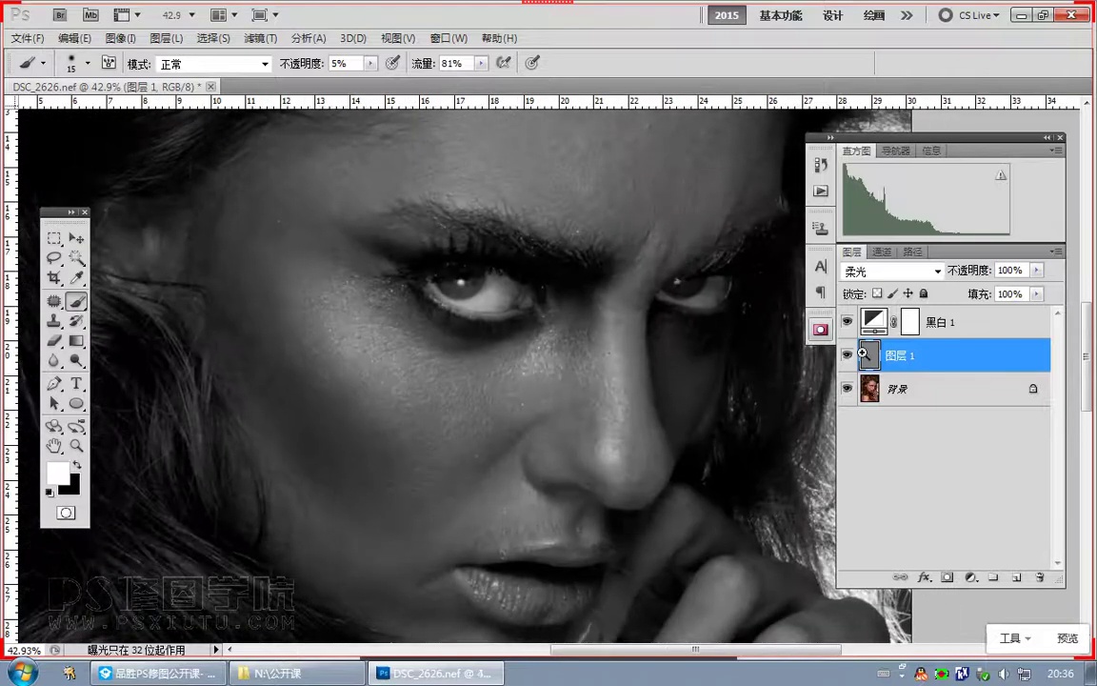
# Step: Compare the face without and with Layer 1, and send a screen capture of the retouched eye and cheek to the class chat
pyautogui.click(846, 356)
pyautogui.click(847, 357)
pyautogui.hotkey('ctrl', 'alt', 'a')
pyautogui.moveTo(237, 236); pyautogui.dragTo(610, 524)
pyautogui.doubleClick(454, 439)
pyautogui.click(157, 672)
pyautogui.hotkey('ctrl', 'v')
pyautogui.click(251, 642)
# Step: Hide Layer 1, capture the unretouched cheek, and send this capture to the class chat as well
pyautogui.click(847, 356)
pyautogui.hotkey('ctrl', 'alt', 'a')
pyautogui.moveTo(264, 302); pyautogui.dragTo(541, 527)
pyautogui.doubleClick(456, 487)
pyautogui.click(186, 671)
pyautogui.hotkey('ctrl', 'v')
pyautogui.click(244, 632)
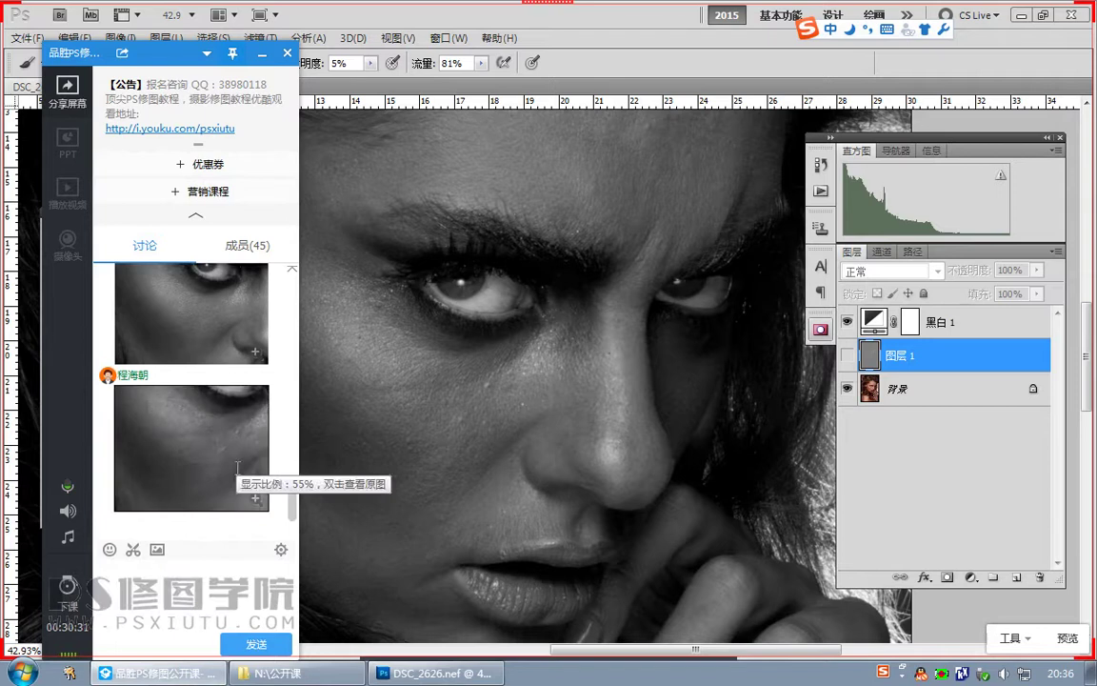
# Step: Enlarge the unretouched cheek capture in the class chat to examine its uneven light, and put the chat away
pyautogui.click(214, 419)
pyautogui.moveTo(573, 338)
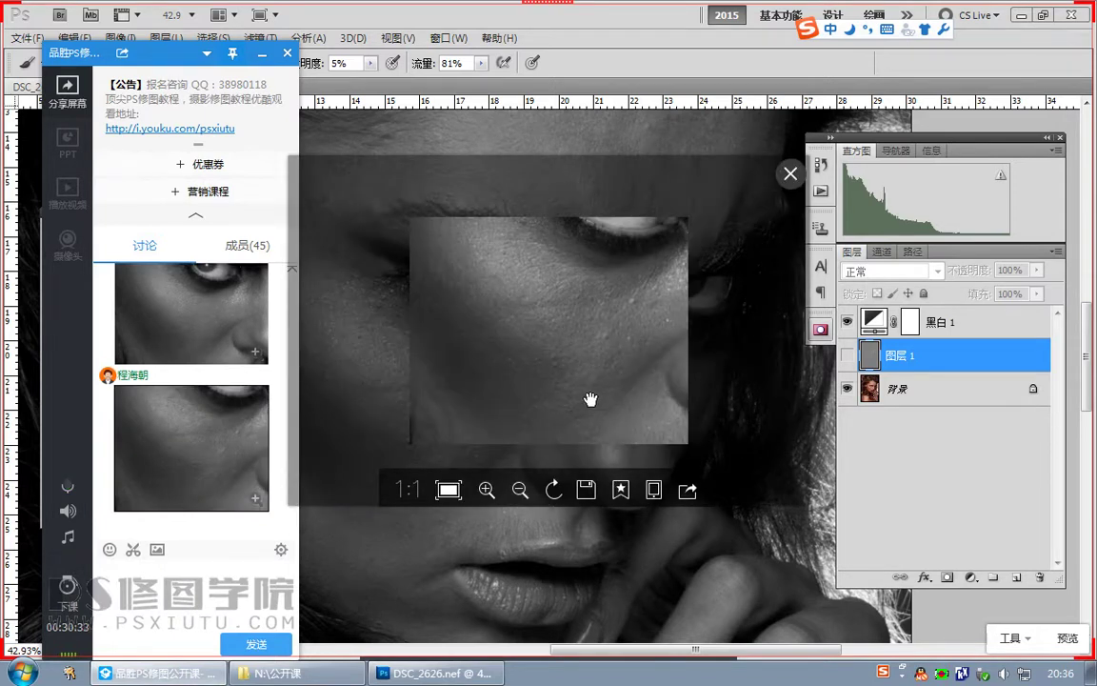
pyautogui.moveTo(591, 396); pyautogui.dragTo(596, 389)
pyautogui.click(596, 389)
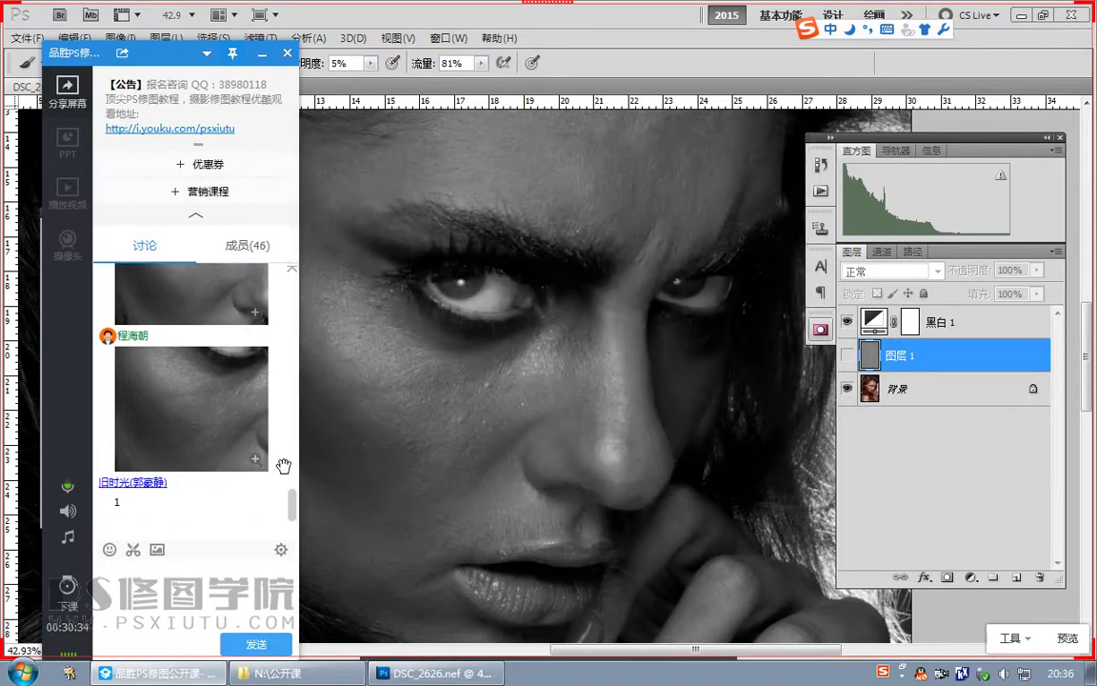
pyautogui.scroll(1, 212, 495)
pyautogui.click(220, 491)
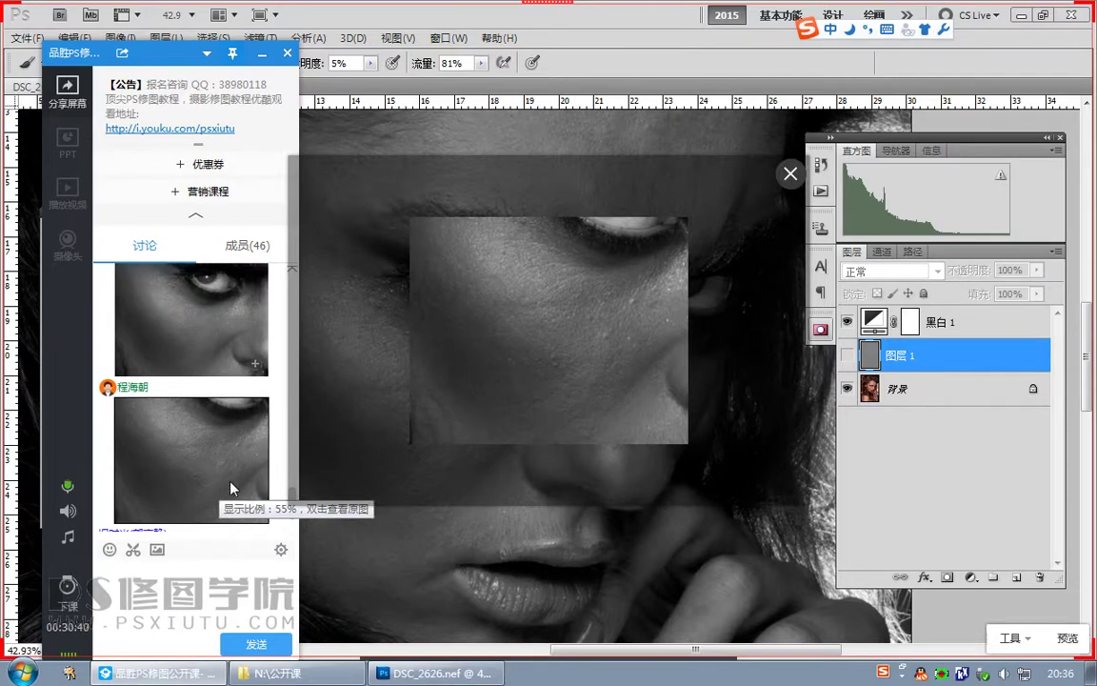
pyautogui.moveTo(460, 362)
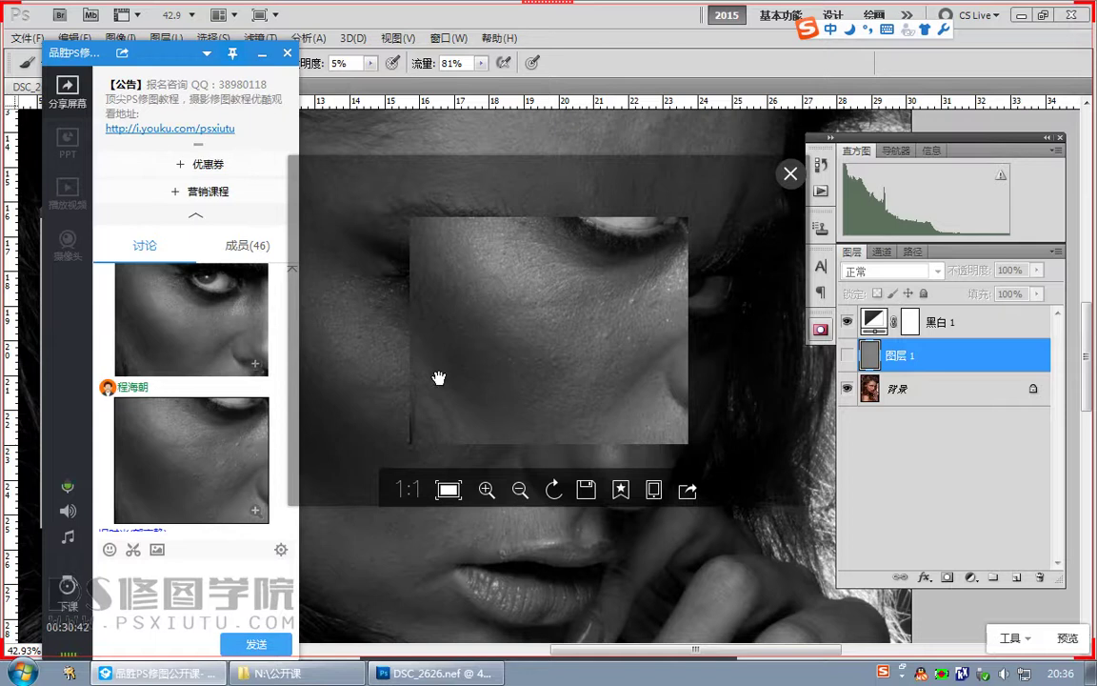
pyautogui.doubleClick(574, 331)
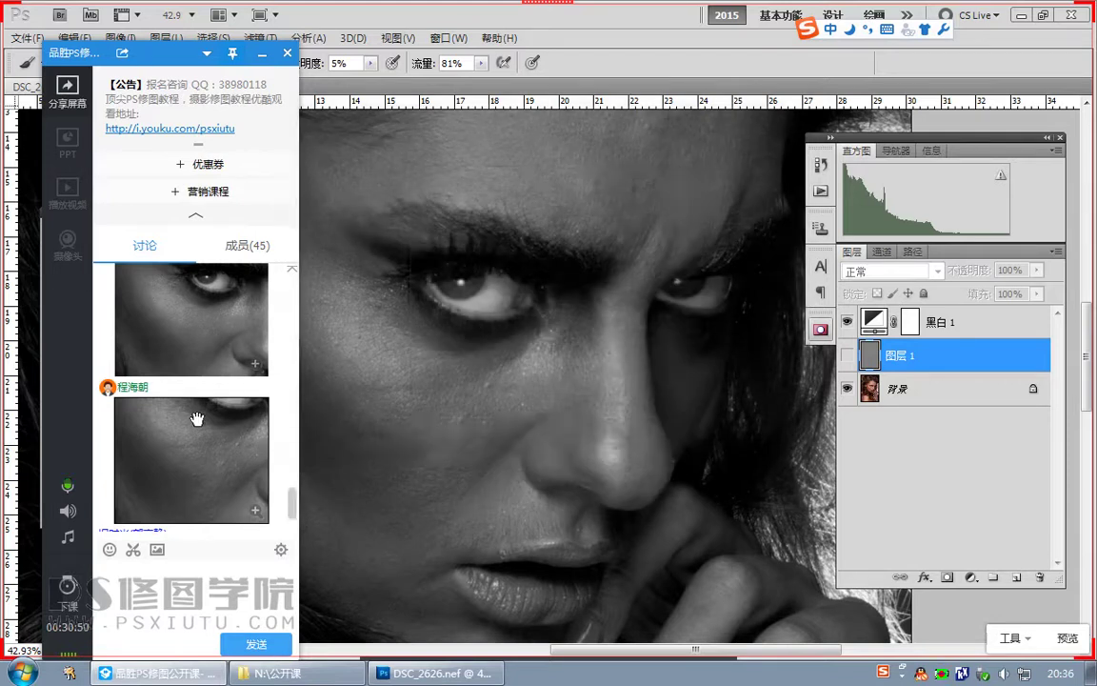
pyautogui.scroll(-2, 197, 418)
pyautogui.click(192, 596)
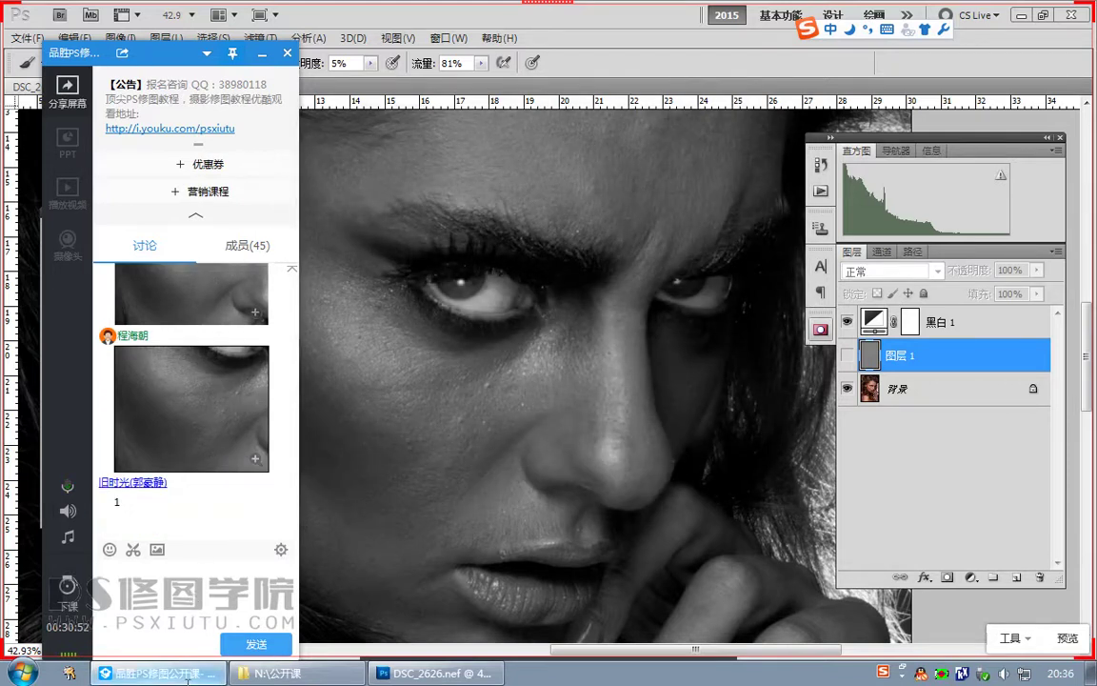
# Step: Show Layer 1 again and inspect the nose, inner eye corner and nose bridge at 100%
pyautogui.click(847, 355)
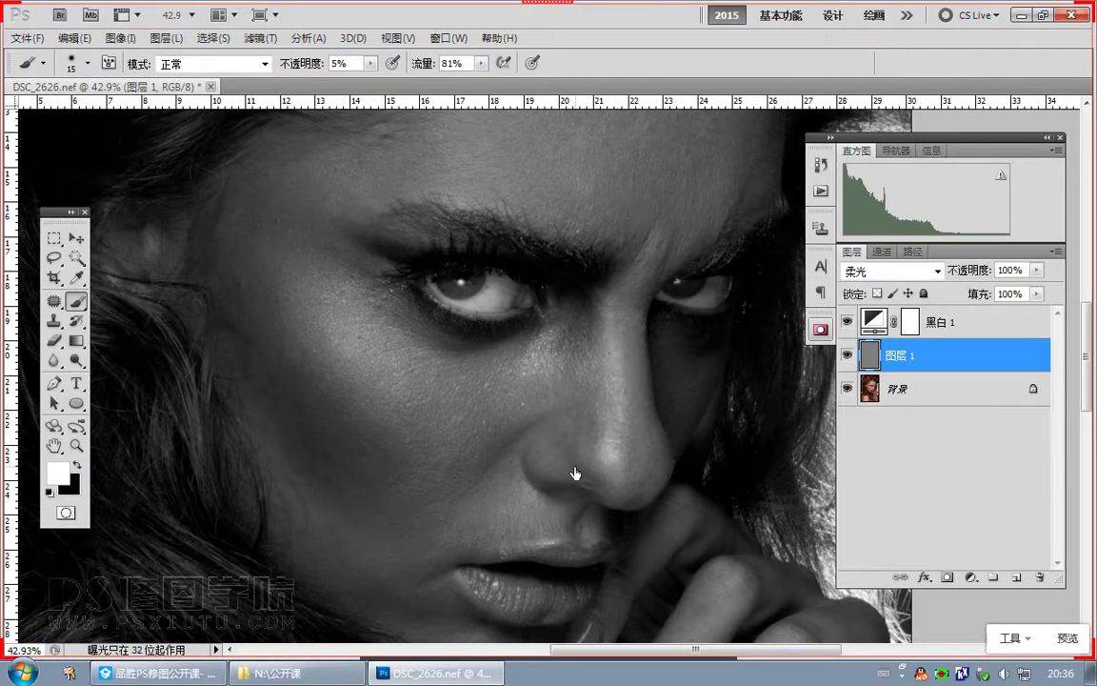
pyautogui.moveTo(575, 474); pyautogui.dragTo(549, 379)
pyautogui.hotkey('ctrl', '1')
pyautogui.moveTo(637, 417); pyautogui.dragTo(642, 492)
pyautogui.moveTo(603, 325); pyautogui.dragTo(560, 418)
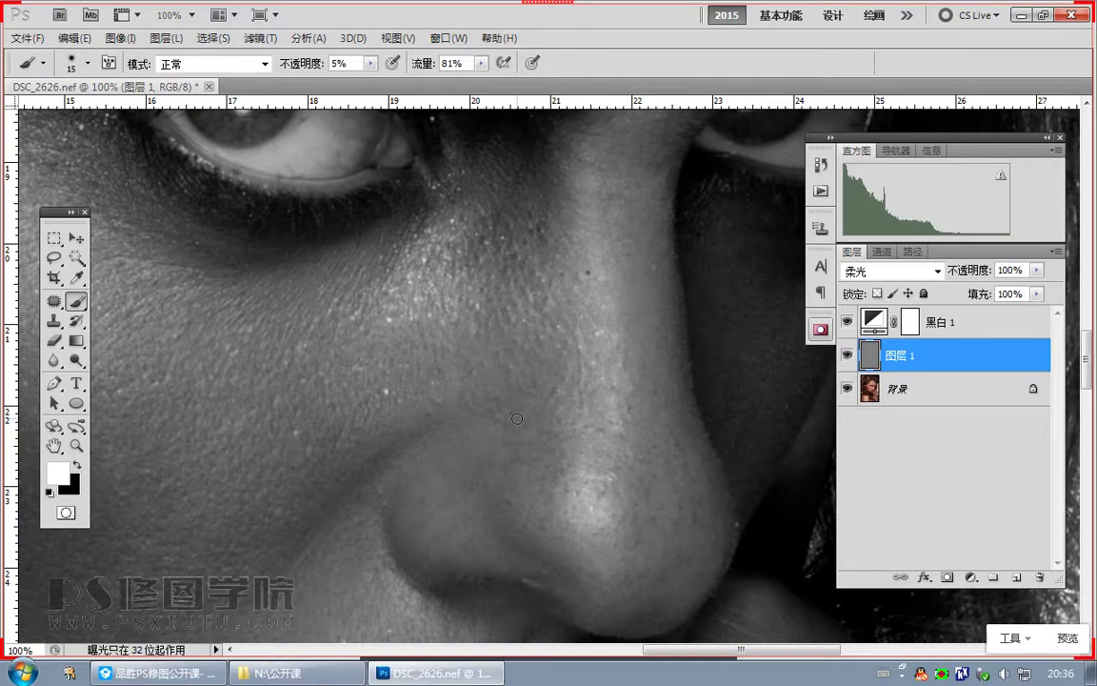
pyautogui.moveTo(547, 346); pyautogui.dragTo(500, 440)
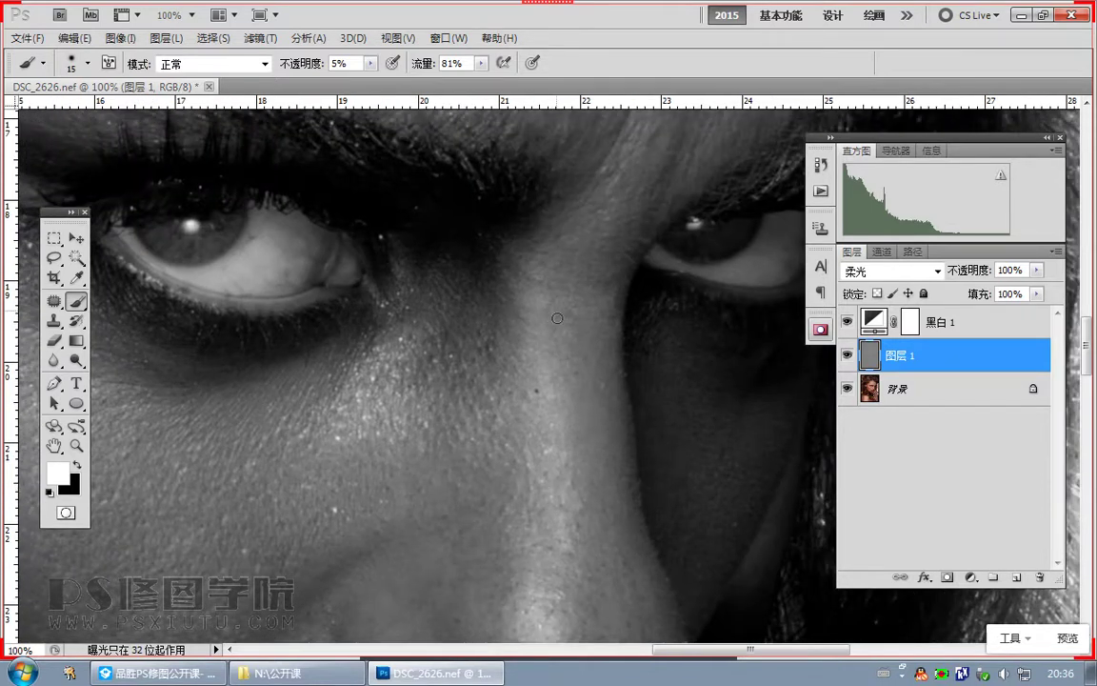
pyautogui.moveTo(505, 281); pyautogui.dragTo(414, 601)
# Step: Hide the Black & White 1 adjustment and stamp the visible layers into a new layer above Layer 1
pyautogui.moveTo(495, 440); pyautogui.dragTo(513, 334)
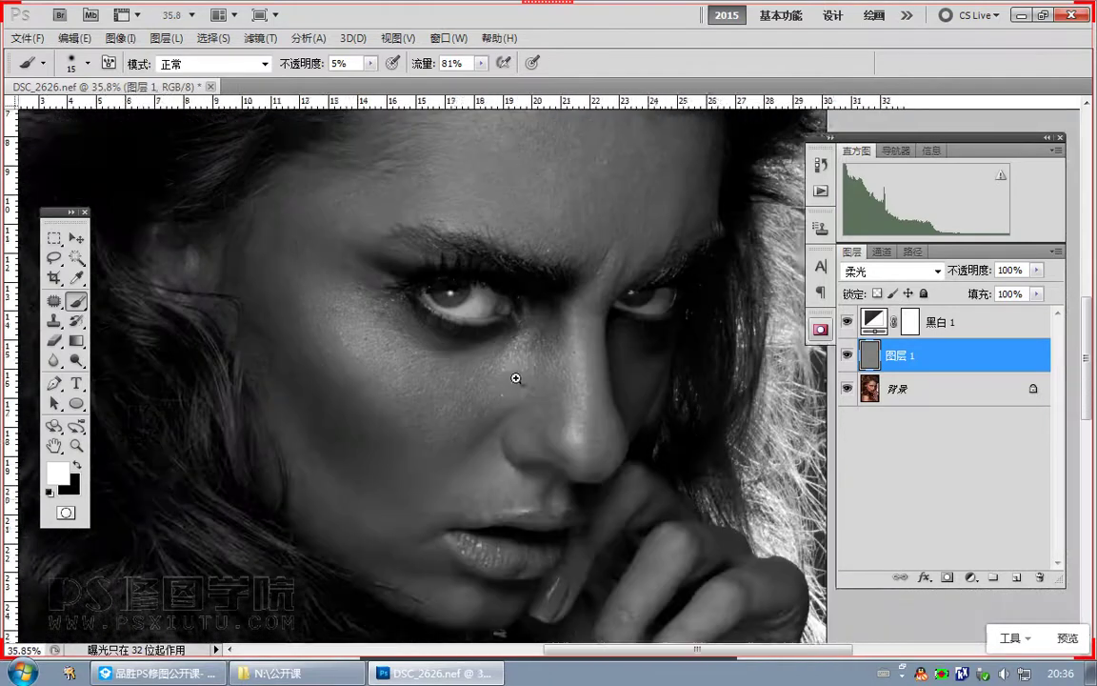
pyautogui.click(846, 321)
pyautogui.hotkey('ctrl', 'alt', 'shift', 'e')
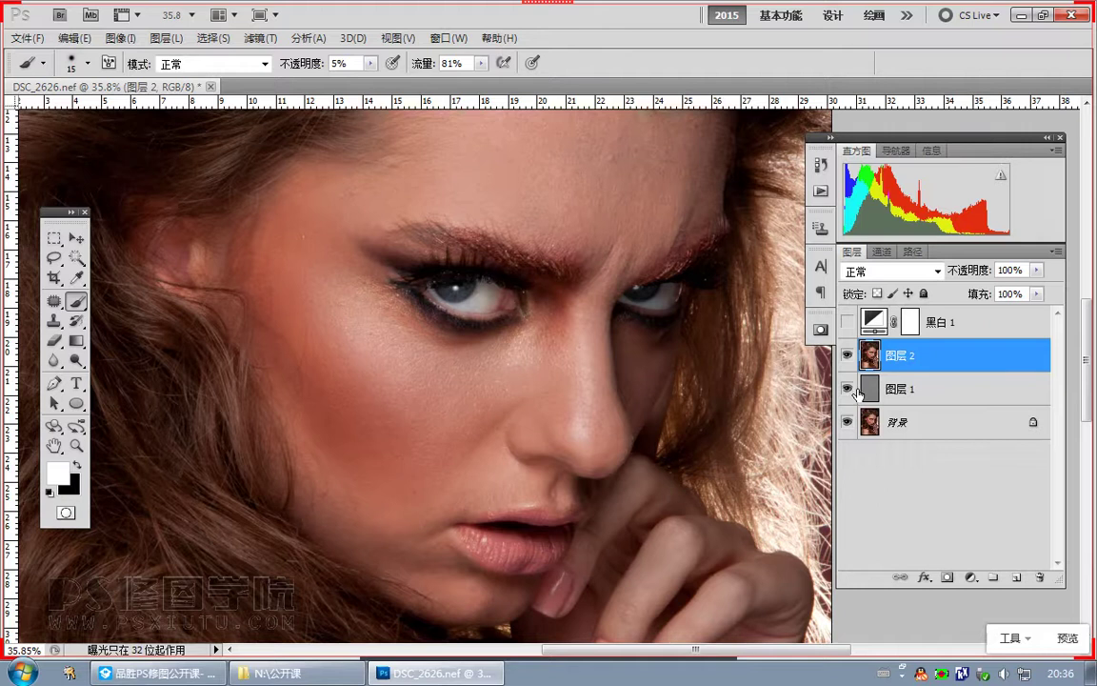
# Step: Invert Layer 2, set its blend mode to Linear Light, and show the Black & White 1 adjustment again
pyautogui.hotkey('ctrl', 'i')
pyautogui.click(881, 272)
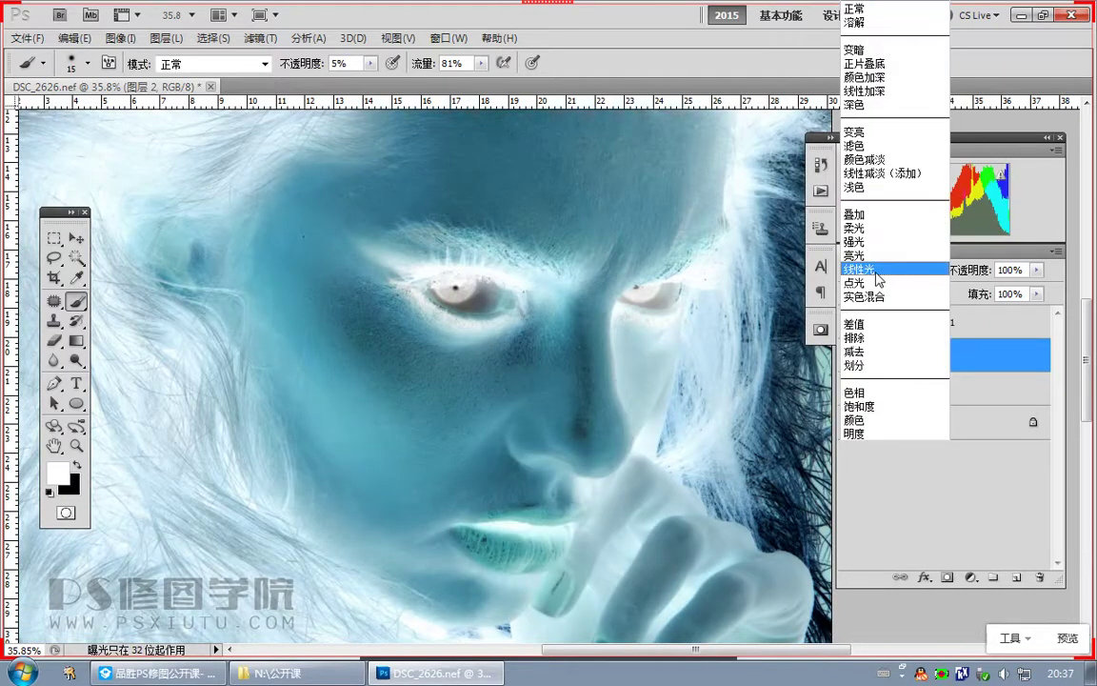
pyautogui.click(877, 271)
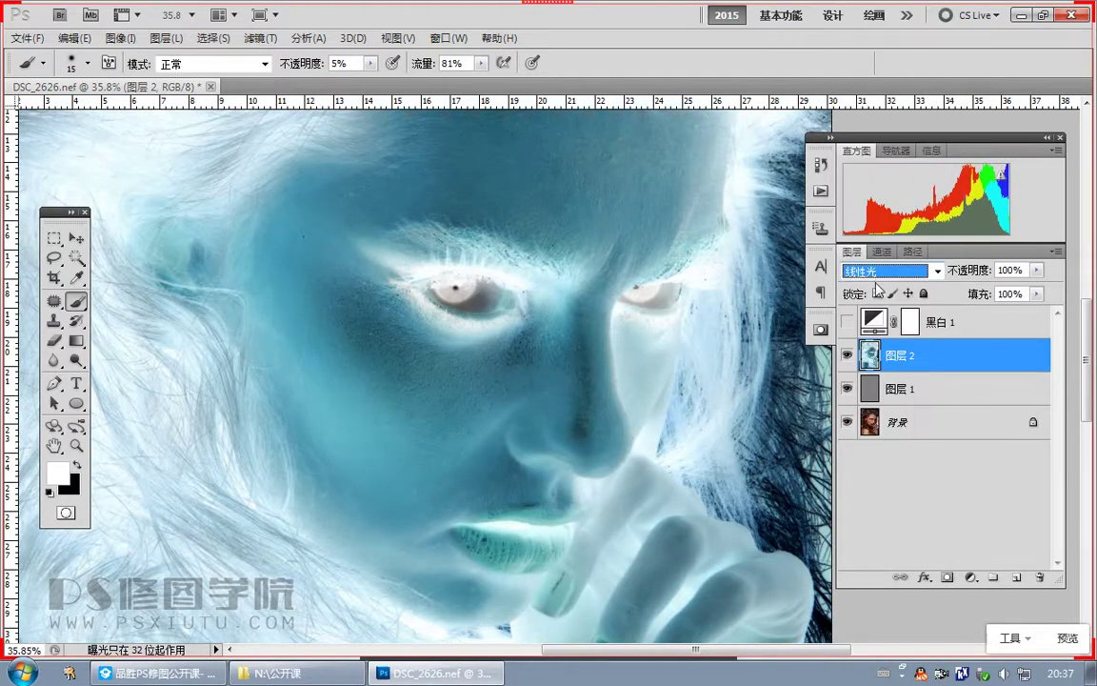
pyautogui.click(848, 324)
pyautogui.click(882, 365)
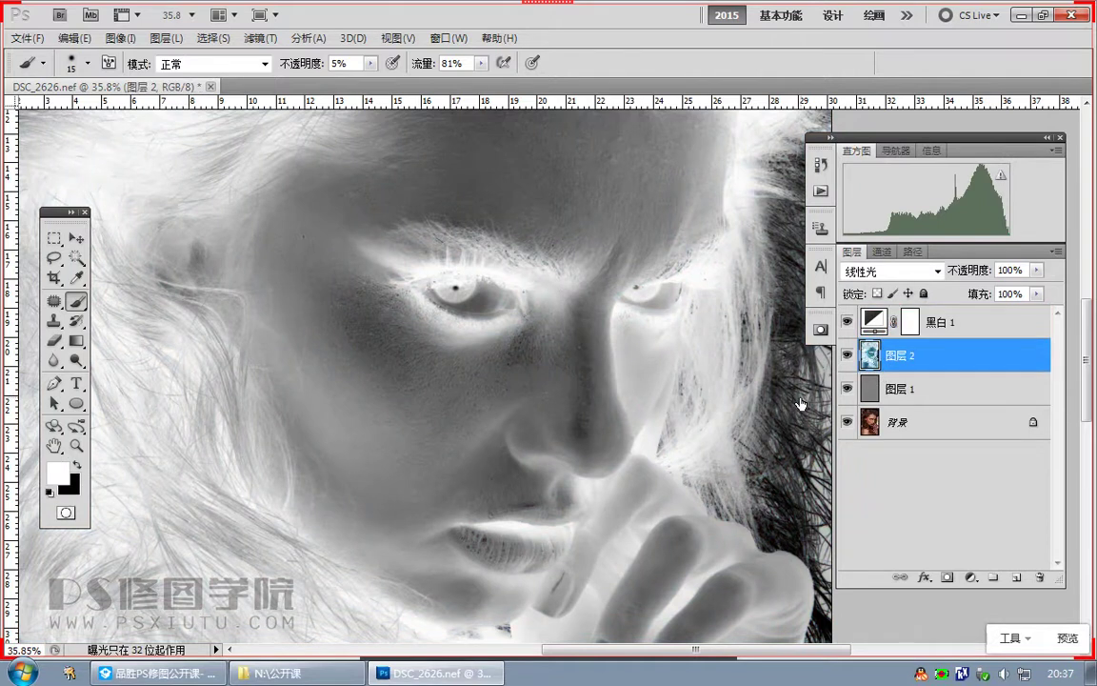
# Step: Preview a High Pass filter on Layer 2 with a radius of 24 pixels
pyautogui.click(260, 38)
pyautogui.moveTo(412, 411)
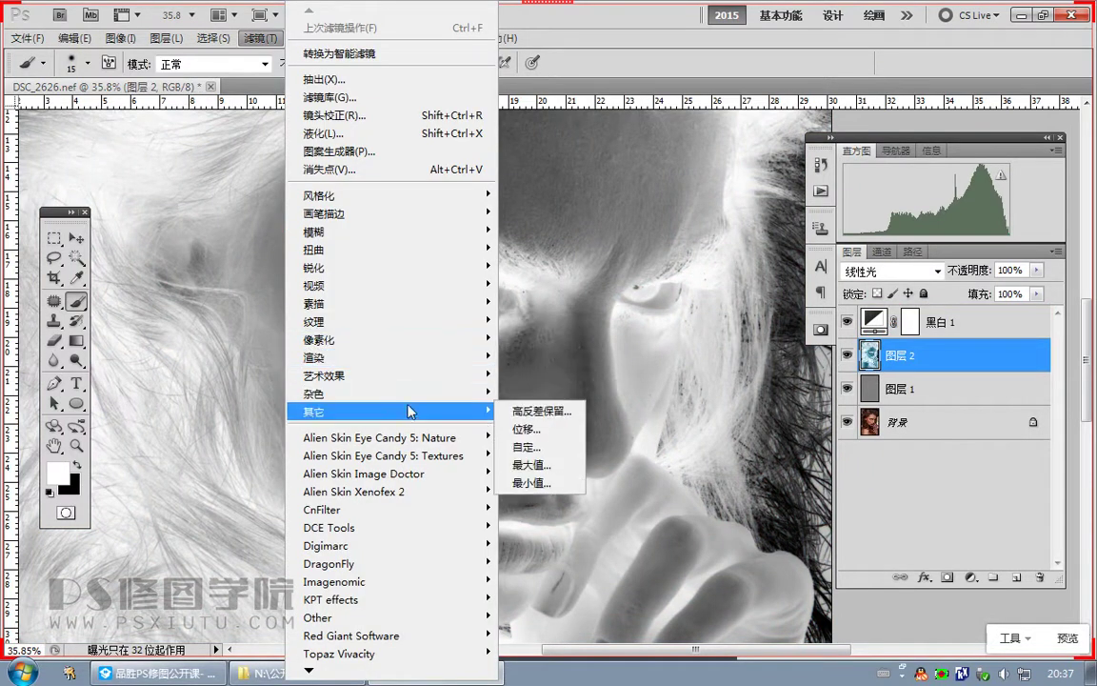
pyautogui.click(569, 412)
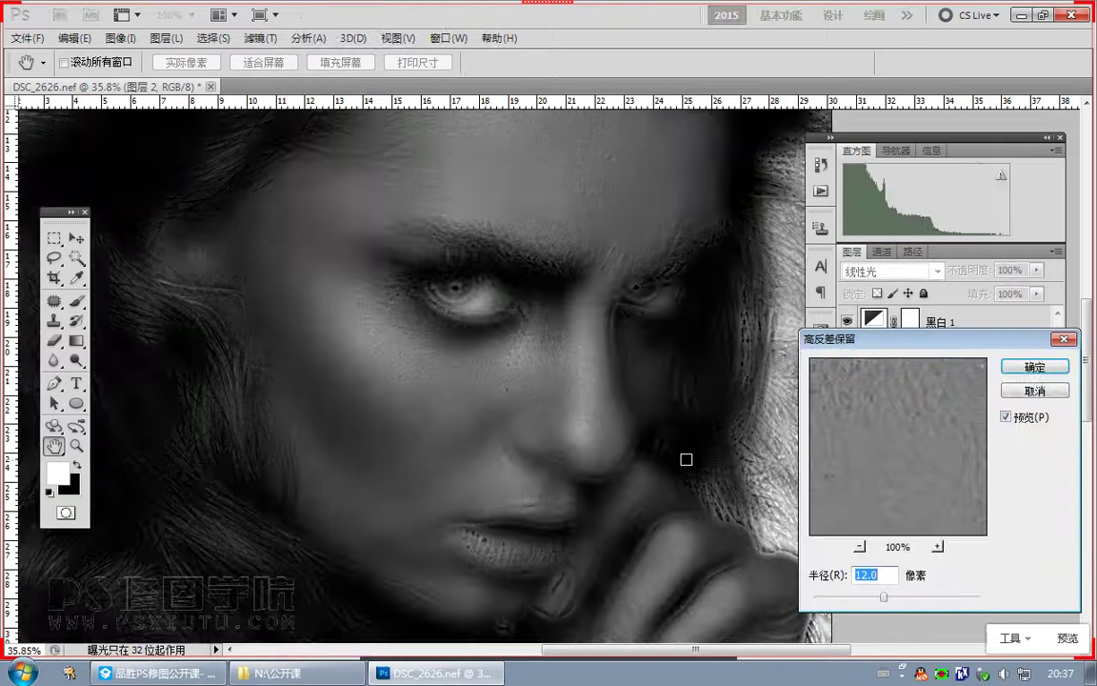
pyautogui.moveTo(881, 340); pyautogui.dragTo(809, 294)
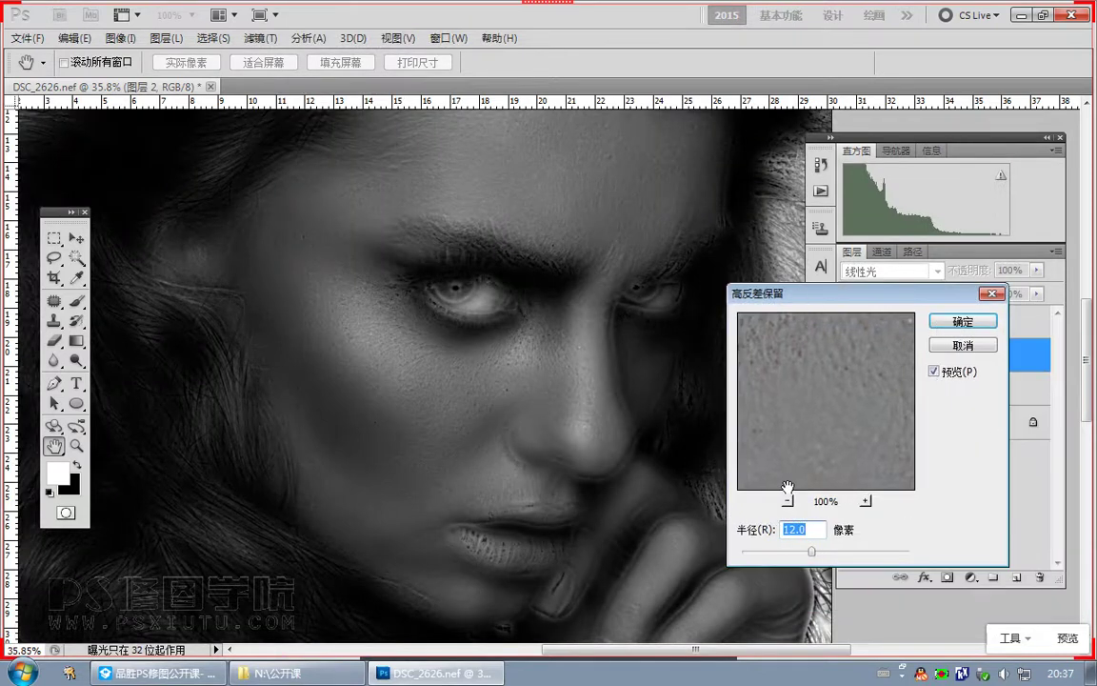
pyautogui.write('30')
pyautogui.doubleClick(786, 535)
pyautogui.write('24')
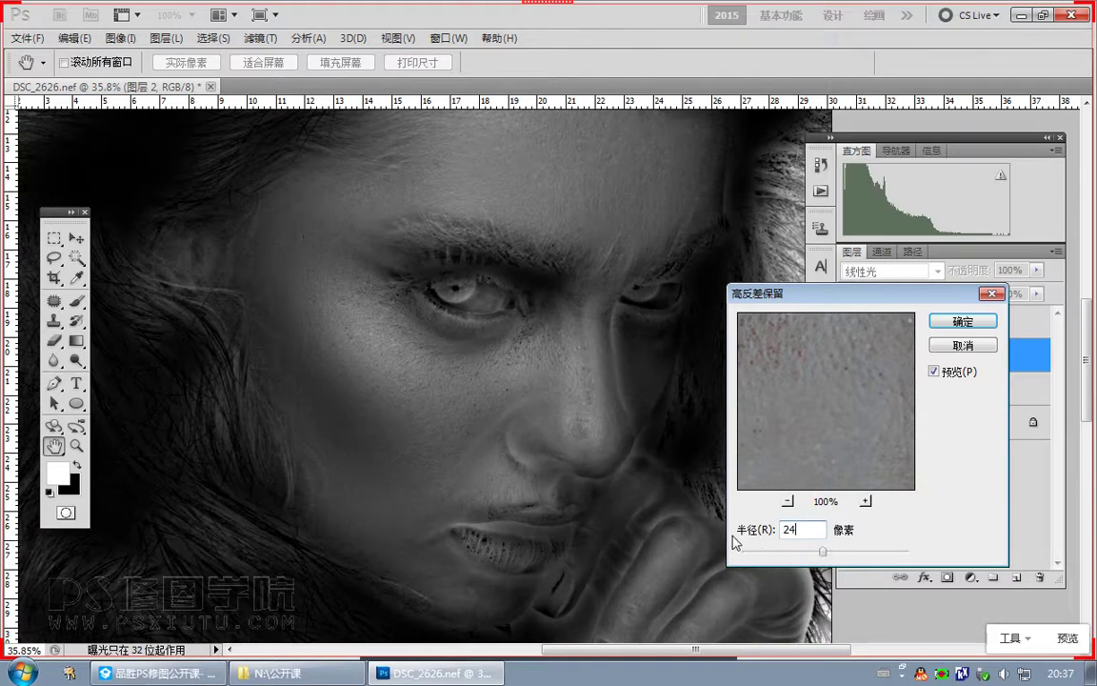
# Step: Capture the face with the High Pass preview and send the capture to the class chat
pyautogui.scroll(-2, 370, 408)
pyautogui.moveTo(398, 468); pyautogui.dragTo(400, 488)
pyautogui.hotkey('ctrl', 'alt', 'a')
pyautogui.moveTo(271, 166); pyautogui.dragTo(634, 588)
pyautogui.doubleClick(507, 505)
pyautogui.click(191, 671)
pyautogui.hotkey('ctrl', 'v')
pyautogui.click(260, 642)
# Step: Enlarge the High Pass capture in the class chat to examine the skin, and put the chat away
pyautogui.click(202, 486)
pyautogui.moveTo(613, 364)
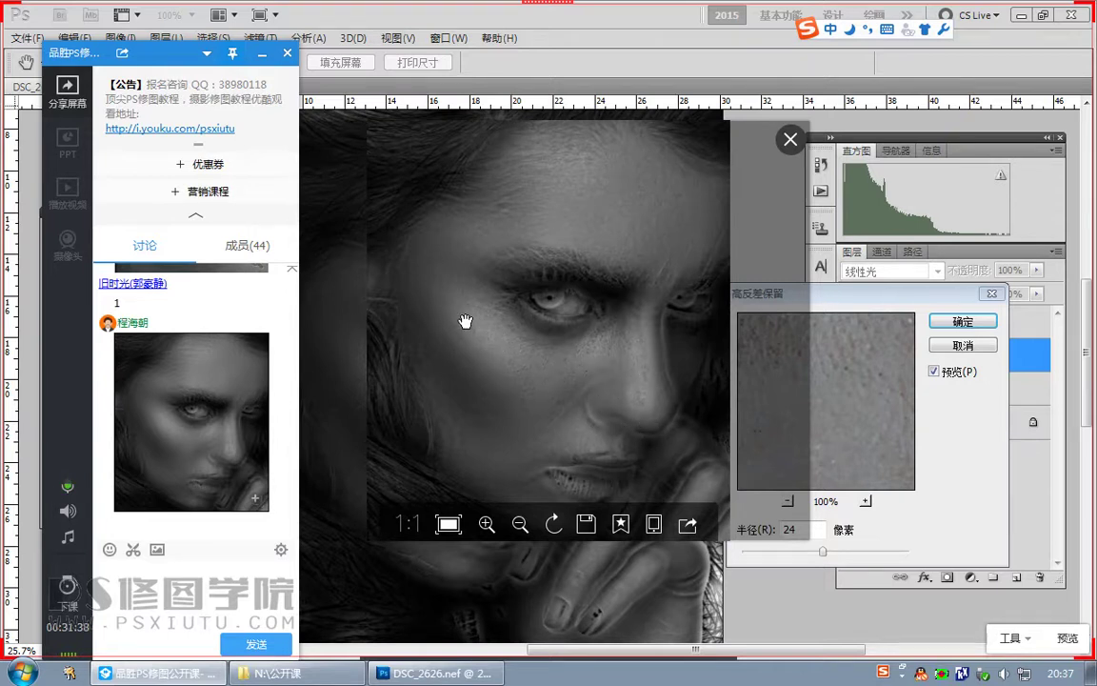
pyautogui.click(790, 140)
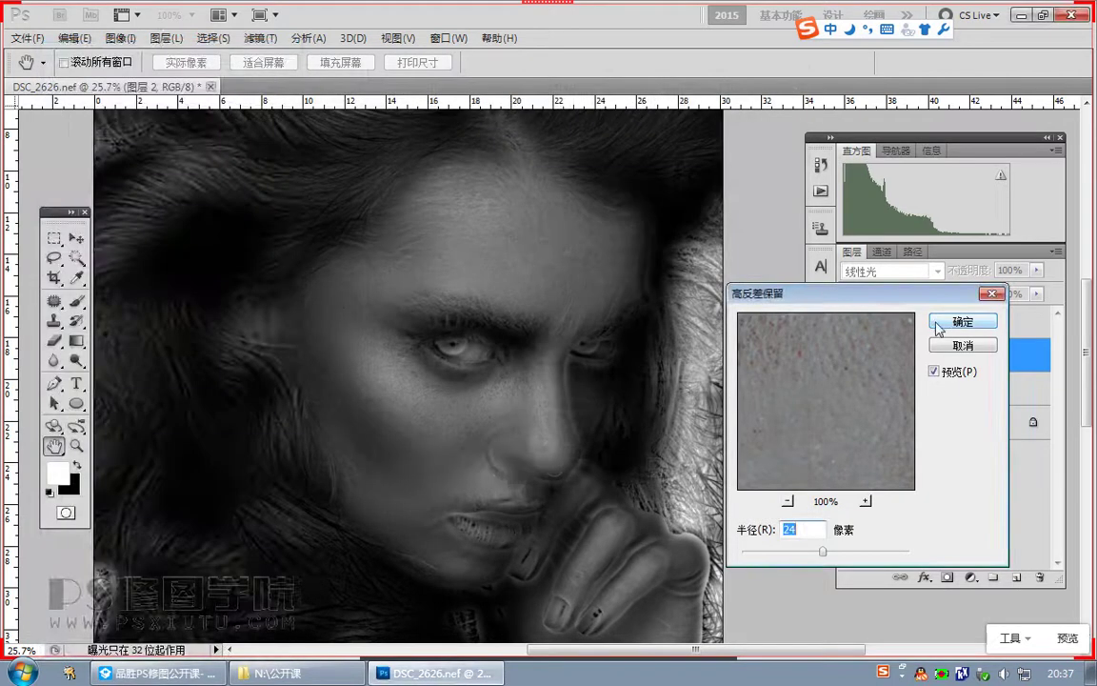
# Step: Apply the High Pass filter to Layer 2 and soften the layer with a Gaussian Blur of 34 pixels
pyautogui.click(953, 329)
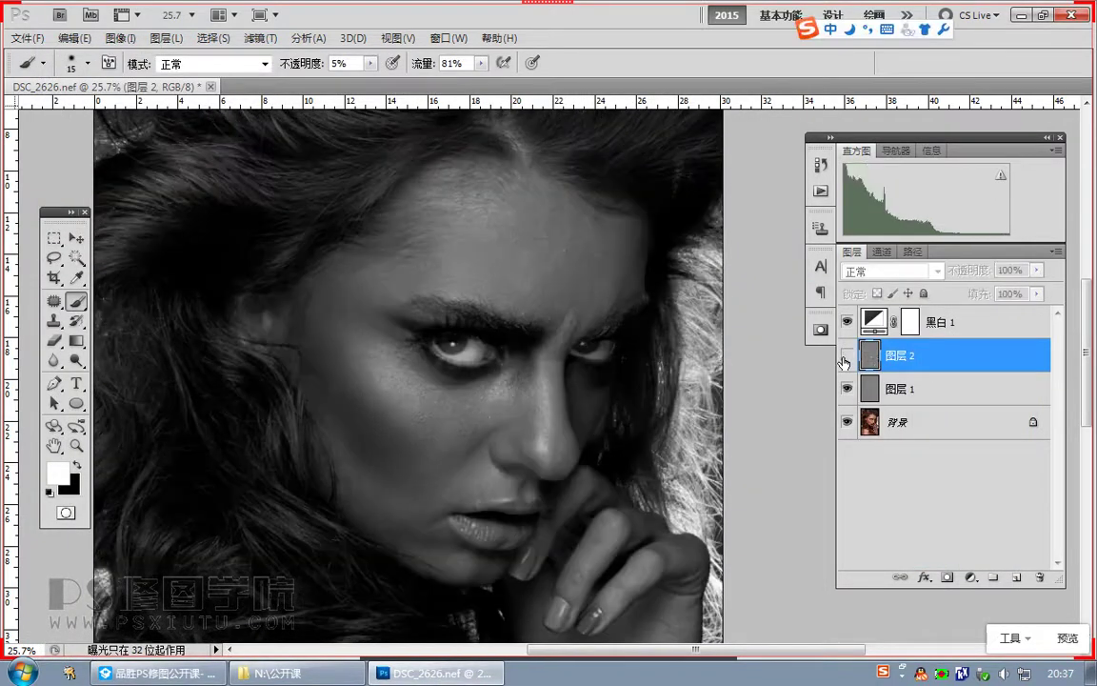
pyautogui.click(846, 358)
pyautogui.click(260, 38)
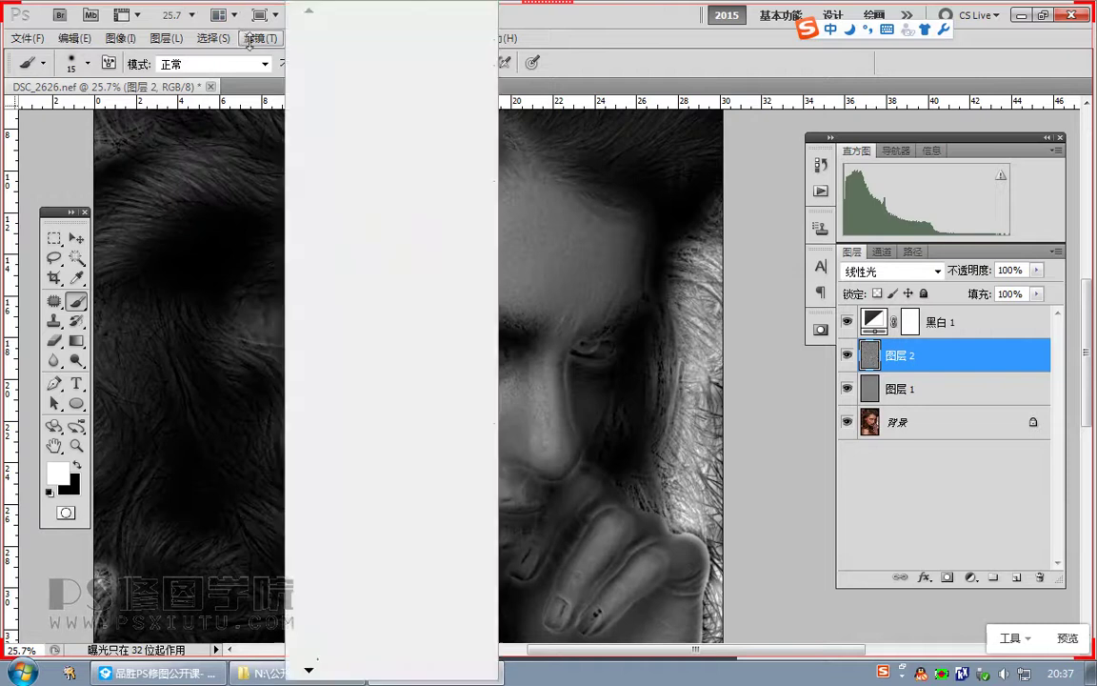
pyautogui.moveTo(404, 240)
pyautogui.click(481, 256)
pyautogui.write('34')
pyautogui.press('Return')
pyautogui.press('b')
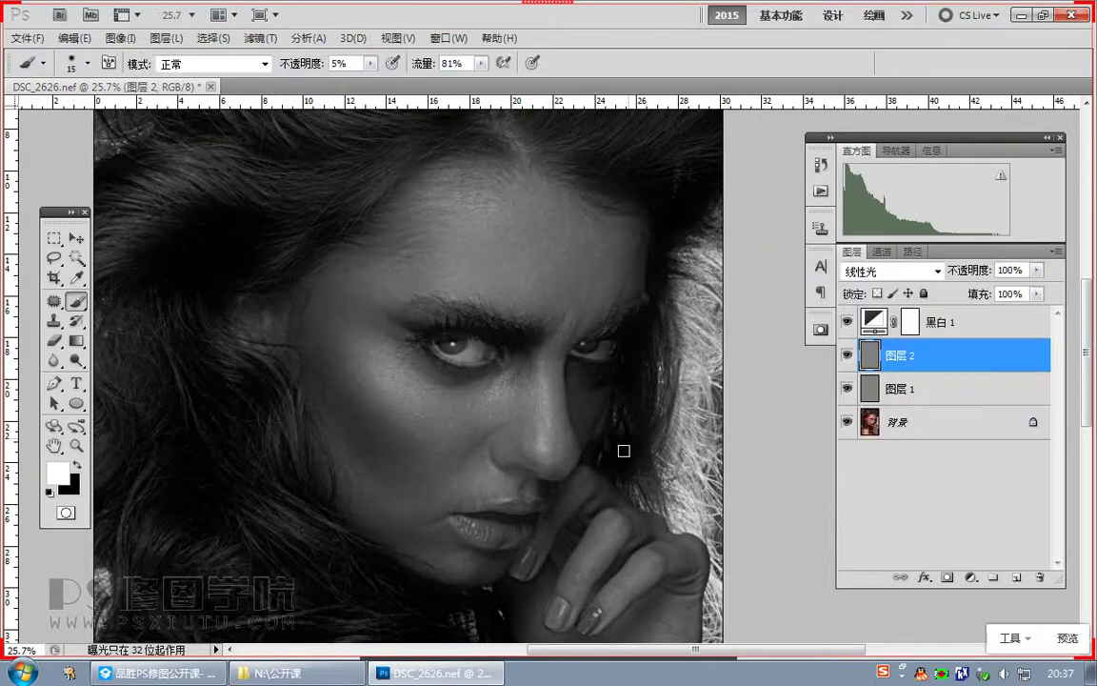
# Step: Compare the face with Layer 2 hidden and shown, and give Layer 2 a black layer mask
pyautogui.hotkey('ctrl', 'shift')
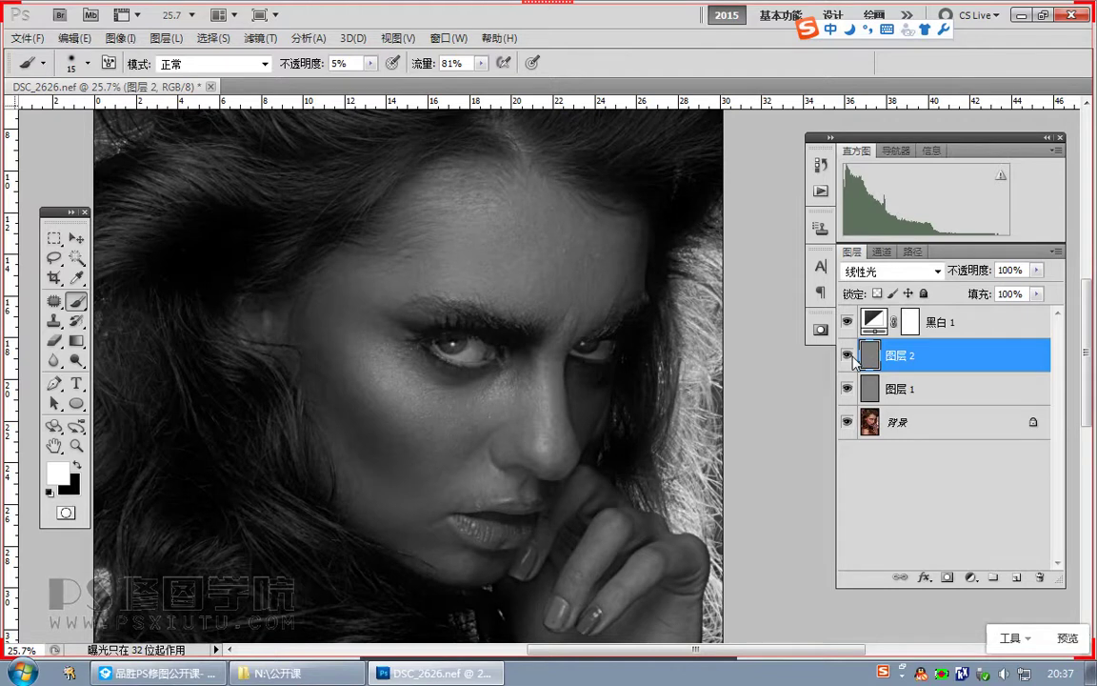
pyautogui.click(851, 354)
pyautogui.click(851, 354)
pyautogui.click(850, 355)
pyautogui.click(849, 355)
pyautogui.click(947, 577)
pyautogui.press('x')
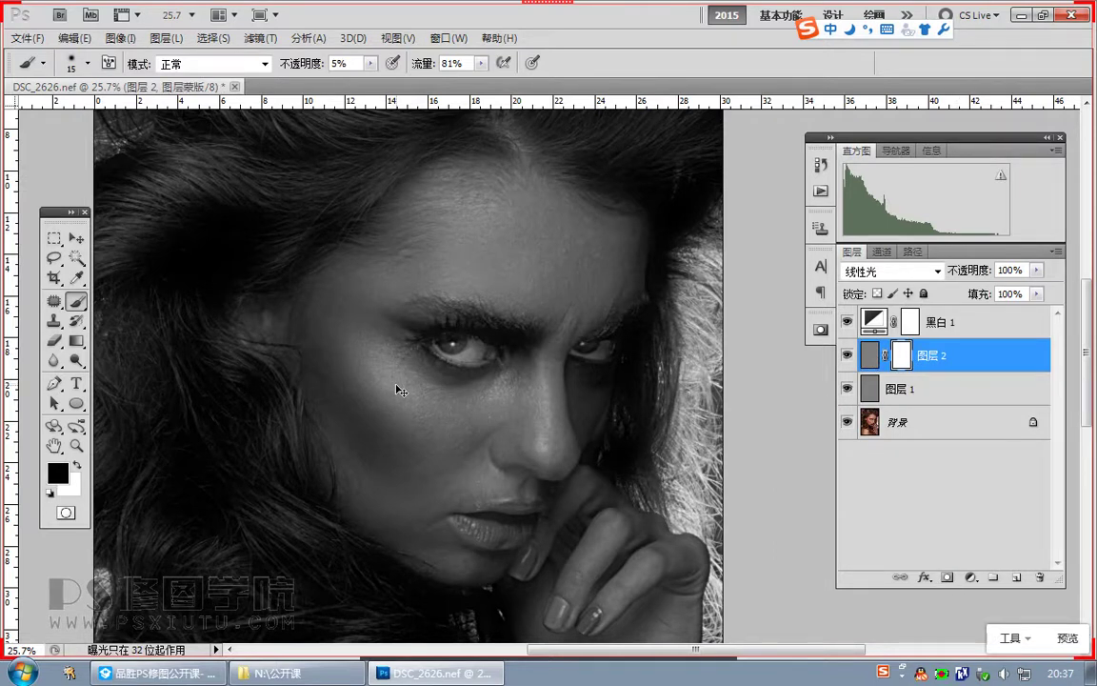
pyautogui.hotkey('ctrl', 'i')
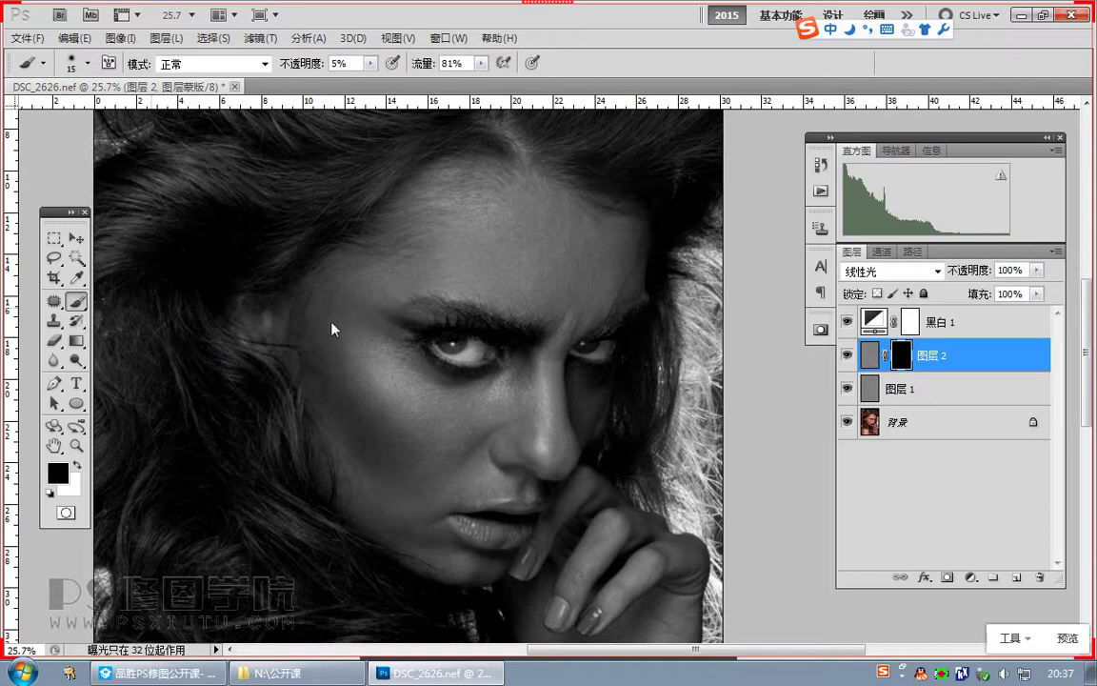
# Step: Paint the forehead white on Layer 2's mask with a soft brush at 100% opacity and 100% flow
pyautogui.scroll(2, 667, 419)
pyautogui.press('x')
pyautogui.click(372, 64)
pyautogui.moveTo(372, 81); pyautogui.dragTo(636, 94)
pyautogui.click(481, 65)
pyautogui.moveTo(610, 274); pyautogui.dragTo(628, 418)
pyautogui.moveTo(617, 415)
pyautogui.mouseDown()
pyautogui.moveTo(644, 419)
pyautogui.moveTo(649, 326)
pyautogui.mouseUp()
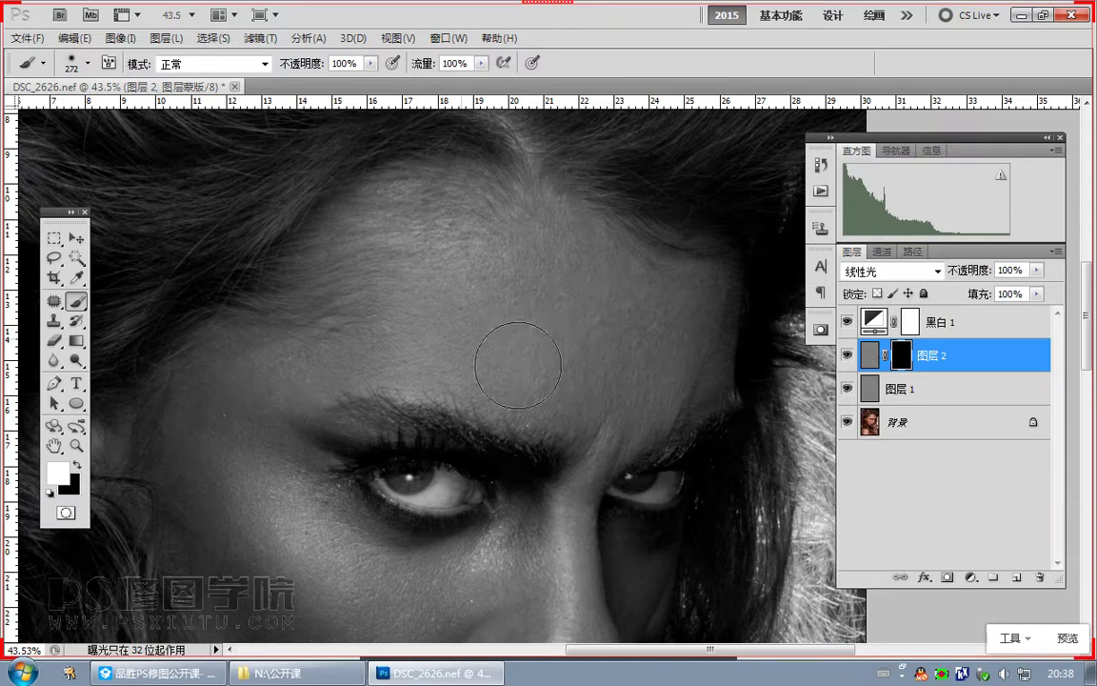
pyautogui.moveTo(611, 306)
pyautogui.mouseDown()
pyautogui.moveTo(460, 306)
pyautogui.moveTo(362, 331)
pyautogui.moveTo(392, 282)
pyautogui.moveTo(453, 229)
pyautogui.moveTo(589, 306)
pyautogui.moveTo(538, 313)
pyautogui.mouseUp()
pyautogui.moveTo(407, 288); pyautogui.dragTo(468, 270)
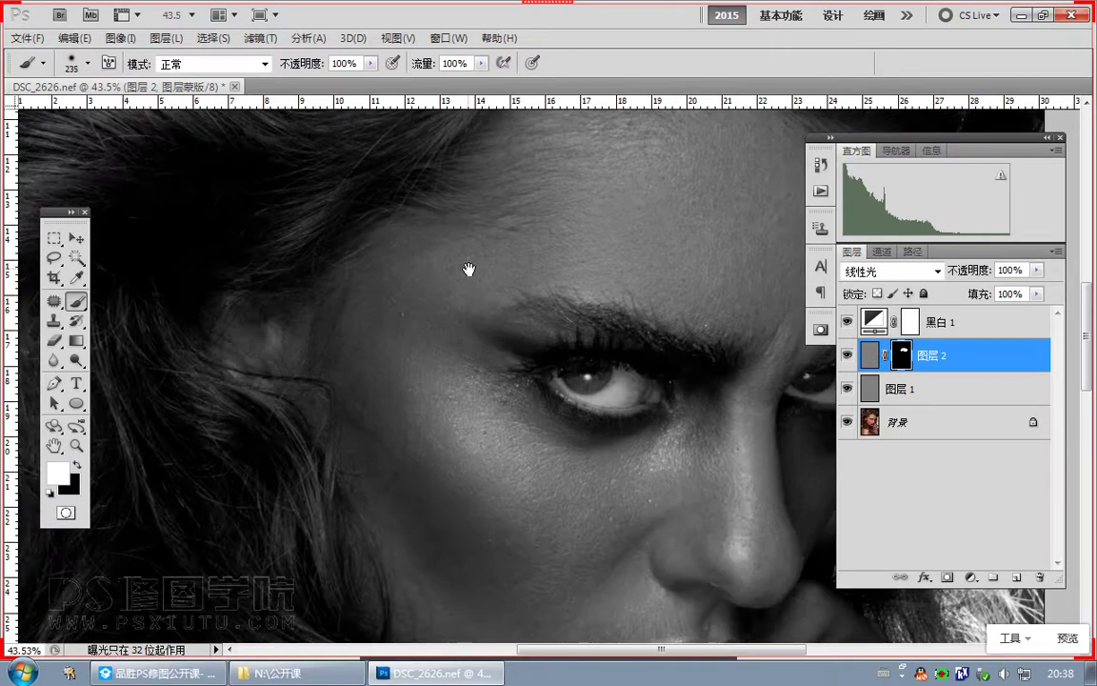
# Step: Paint white on Layer 2's mask over the temple and the cheek beside the eye with a 235-pixel brush
pyautogui.moveTo(551, 605); pyautogui.dragTo(474, 448)
pyautogui.moveTo(404, 278); pyautogui.dragTo(510, 456)
pyautogui.moveTo(331, 215); pyautogui.dragTo(397, 309)
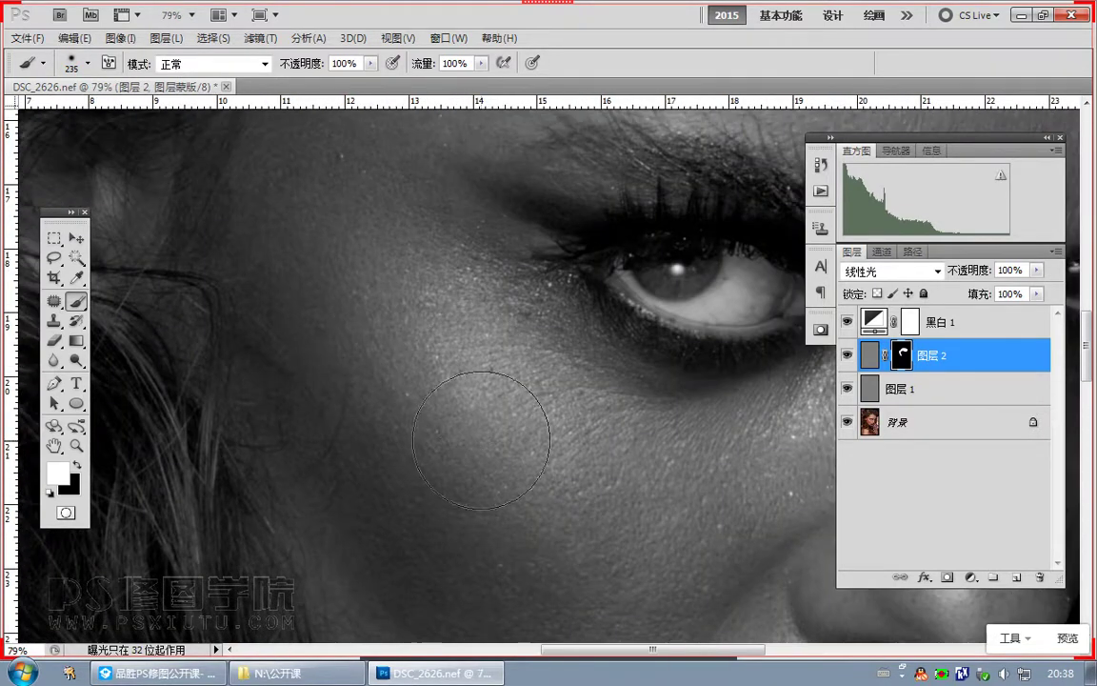
pyautogui.moveTo(481, 440); pyautogui.dragTo(455, 366)
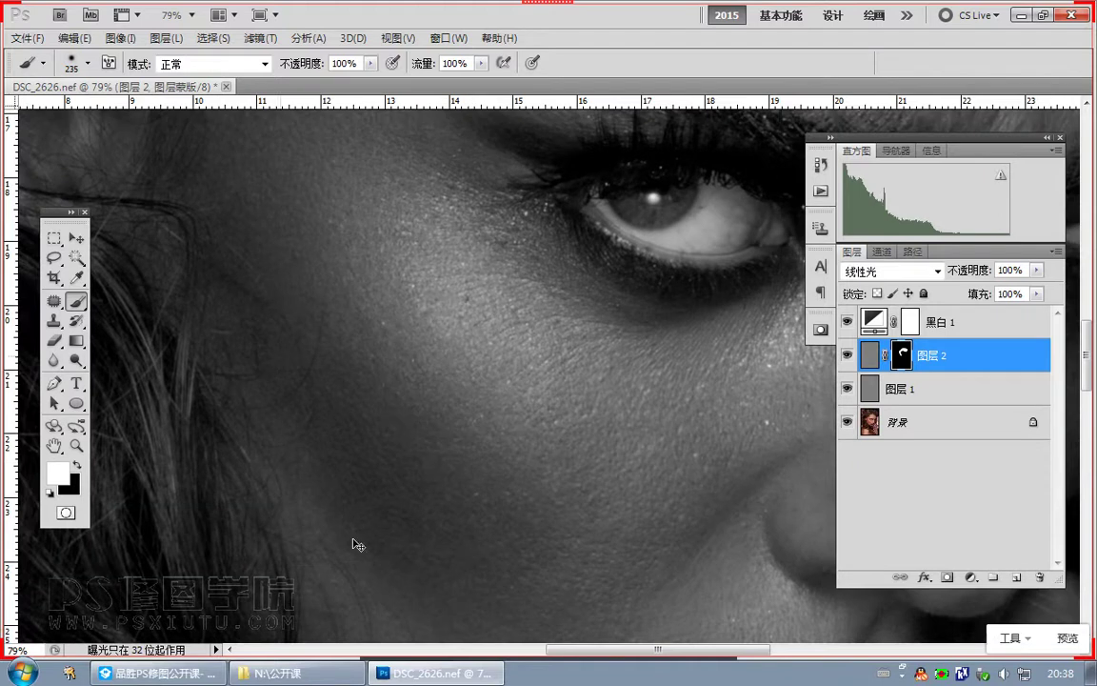
pyautogui.moveTo(322, 491); pyautogui.dragTo(302, 285)
# Step: Paint white on Layer 2's mask below the eye and beside the nose with a 182-pixel brush
pyautogui.moveTo(572, 394); pyautogui.dragTo(515, 436)
pyautogui.moveTo(586, 357); pyautogui.dragTo(390, 515)
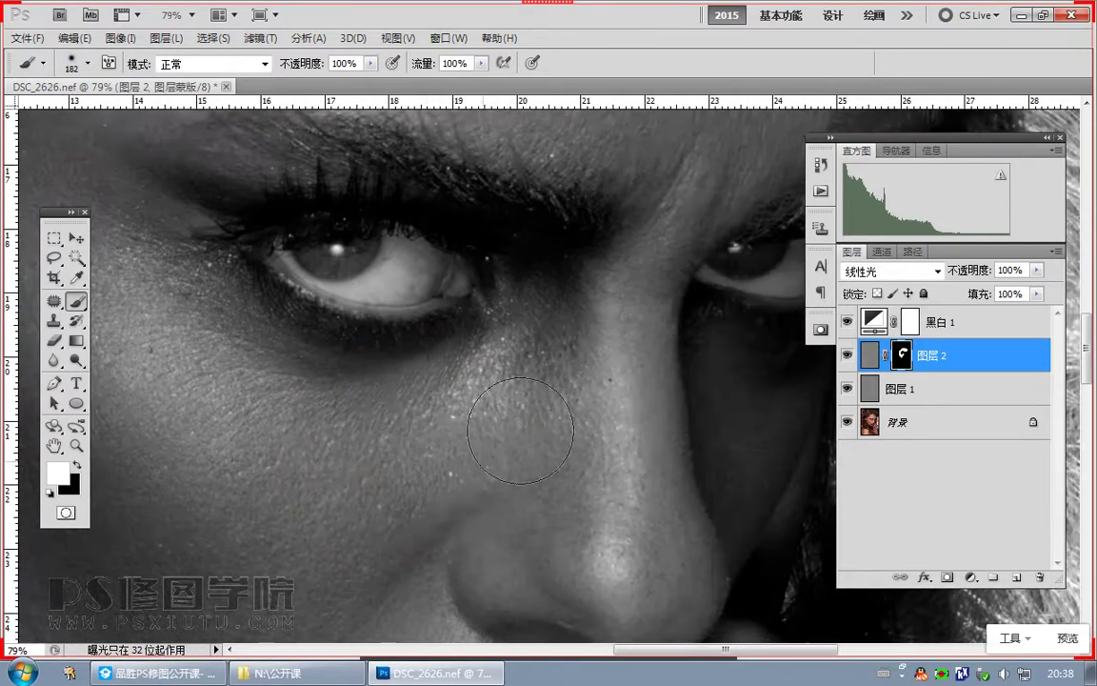
pyautogui.moveTo(547, 402); pyautogui.dragTo(531, 340)
pyautogui.scroll(-4, 531, 340)
pyautogui.moveTo(443, 387); pyautogui.dragTo(519, 357)
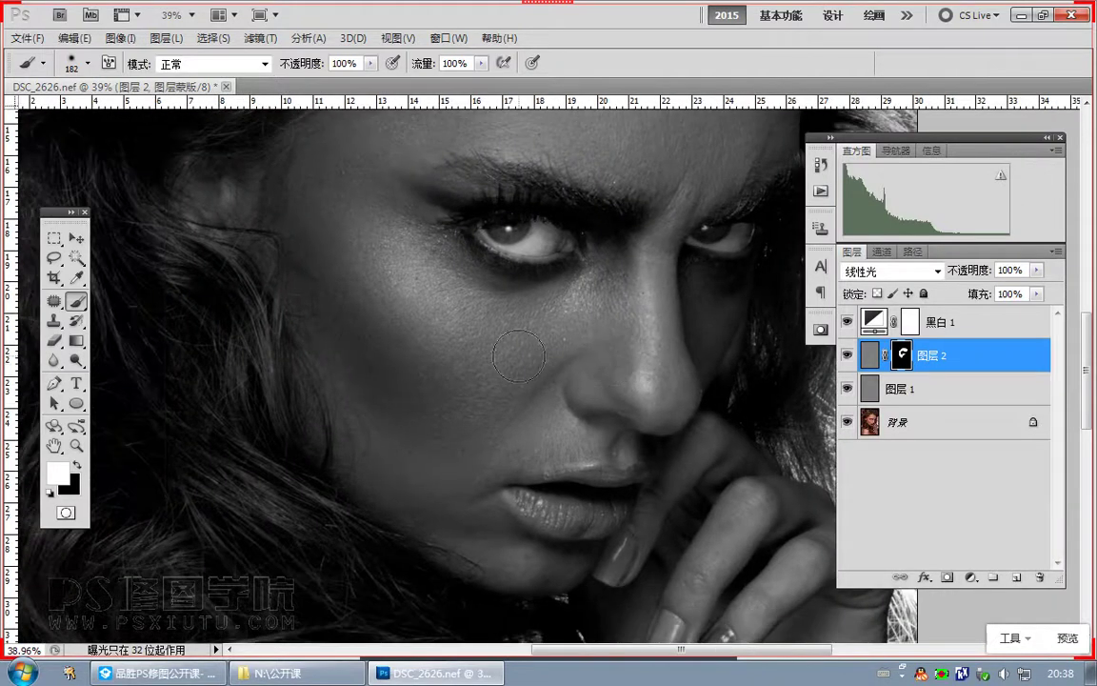
# Step: Reveal Layer 2 on the lower cheek with a 136-pixel brush and on the upper forehead with a 321-pixel brush
pyautogui.press('[')
pyautogui.press('[')
pyautogui.moveTo(436, 410); pyautogui.dragTo(448, 462)
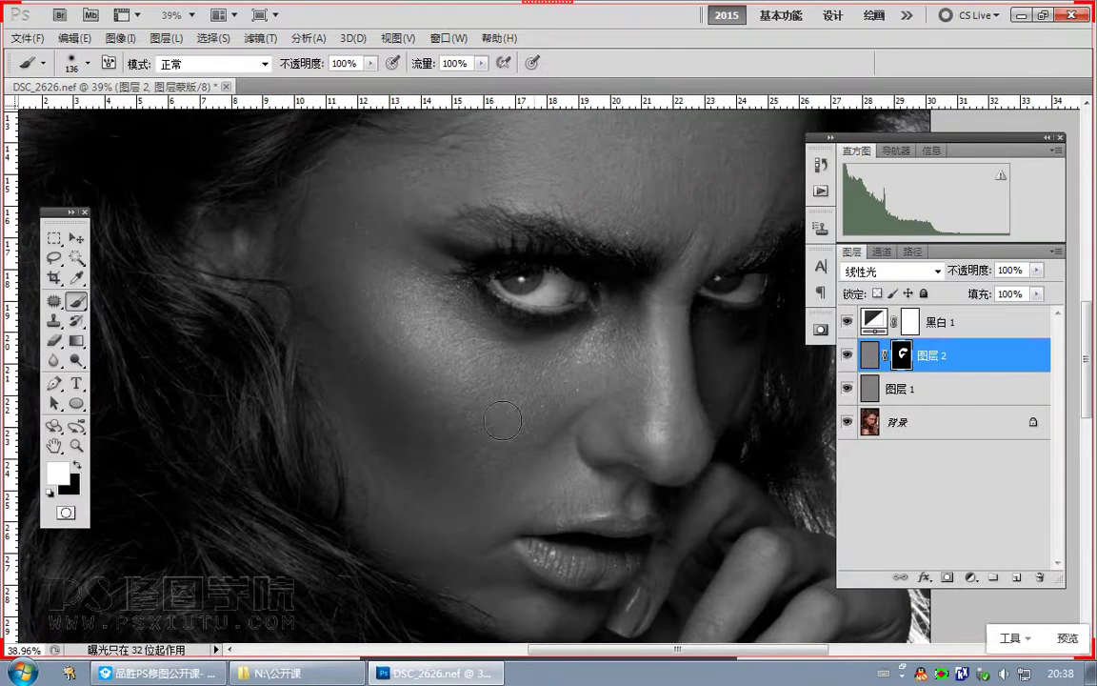
pyautogui.moveTo(503, 420); pyautogui.dragTo(541, 530)
pyautogui.moveTo(559, 218); pyautogui.dragTo(436, 351)
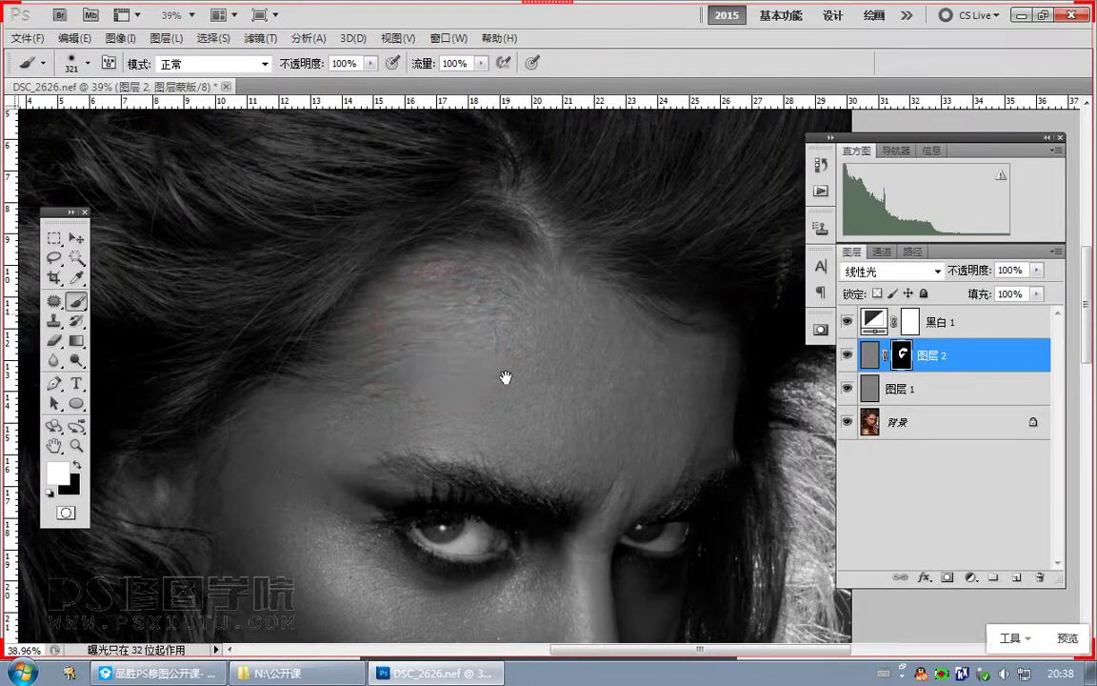
pyautogui.moveTo(546, 325); pyautogui.dragTo(579, 206)
# Step: Hide the Black & White 1 adjustment and stamp the visible layers into a new layer above Layer 2
pyautogui.click(847, 322)
pyautogui.moveTo(664, 430); pyautogui.dragTo(659, 331)
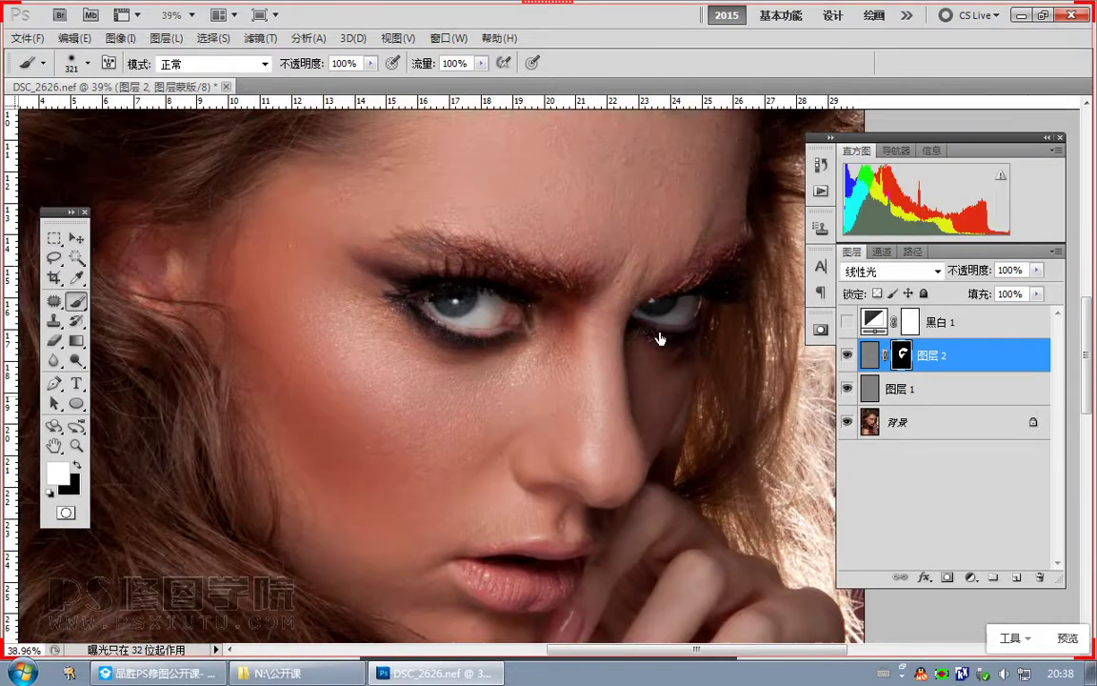
pyautogui.click(871, 360)
pyautogui.hotkey('ctrl', 'alt', 'shift', 'e')
# Step: Invert the new stamped layer, set it to Linear Light, and show the Black & White 1 adjustment again
pyautogui.hotkey('ctrl', 'i')
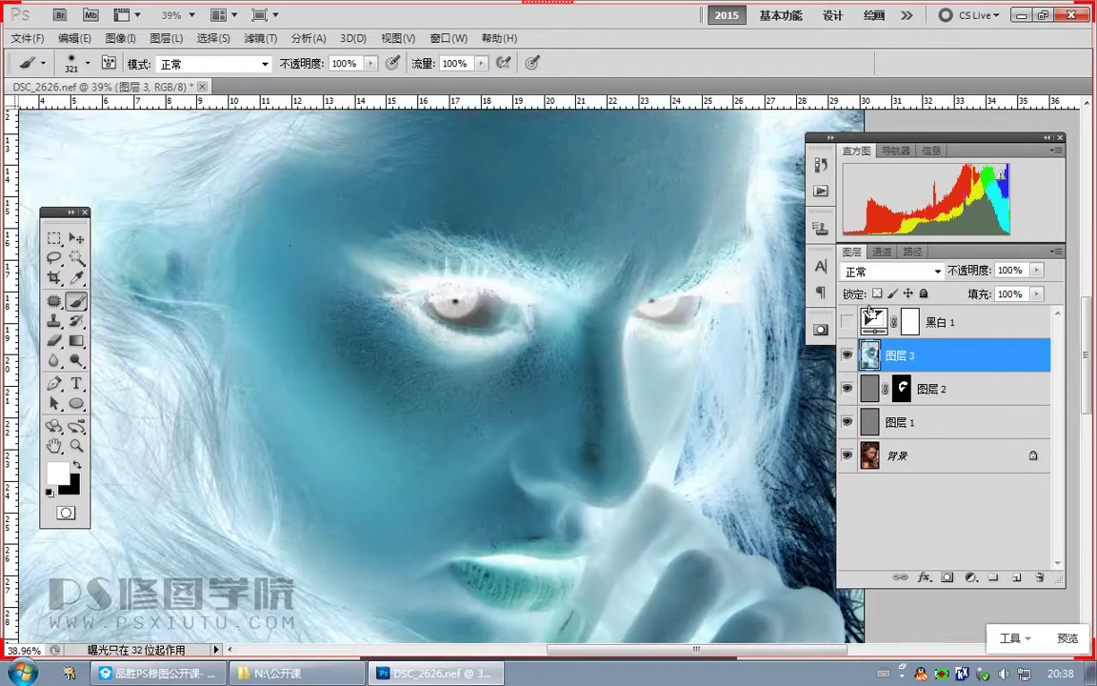
pyautogui.click(891, 271)
pyautogui.click(867, 265)
pyautogui.click(847, 322)
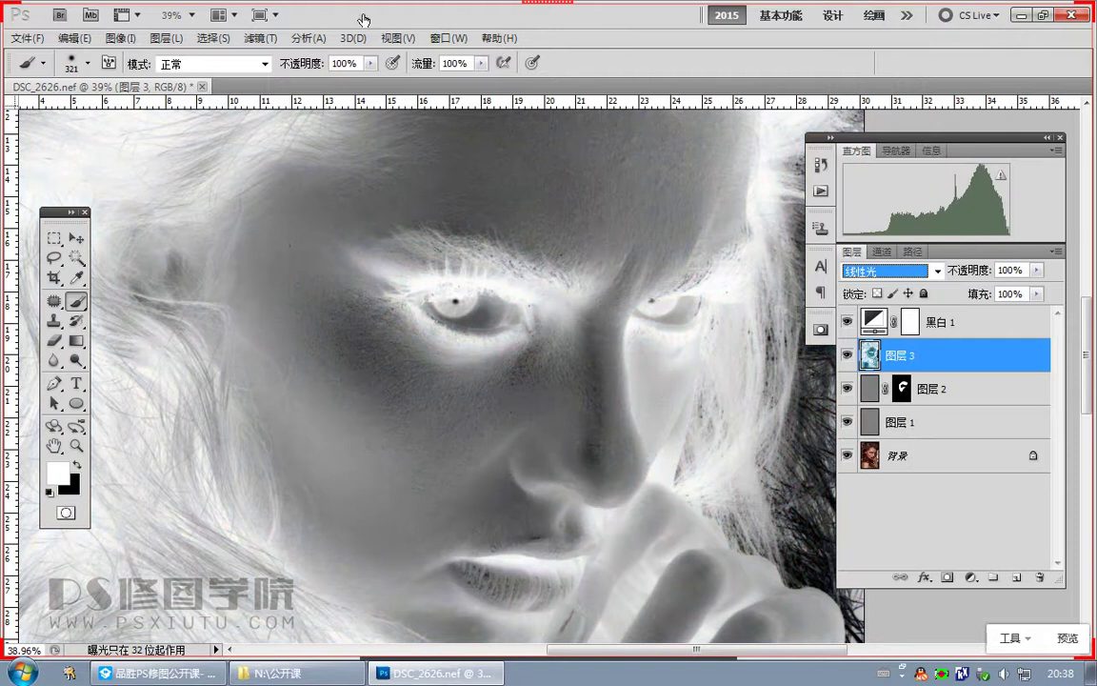
# Step: Apply a High Pass filter with a radius of 18 pixels to Layer 3
pyautogui.click(260, 38)
pyautogui.moveTo(457, 411)
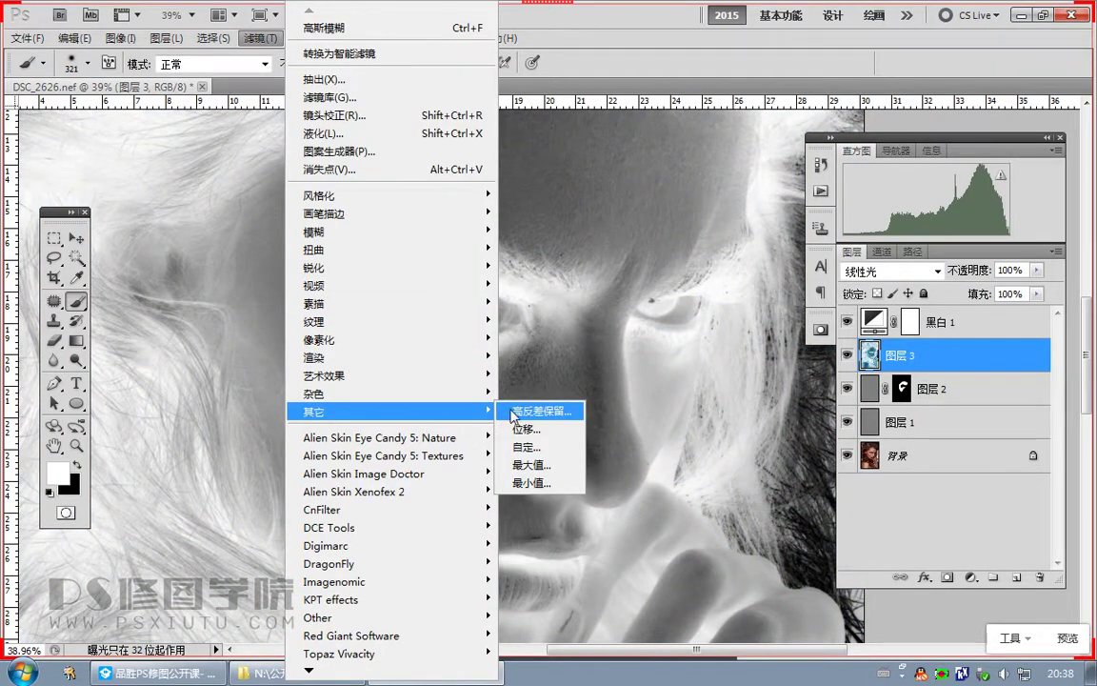
pyautogui.click(514, 412)
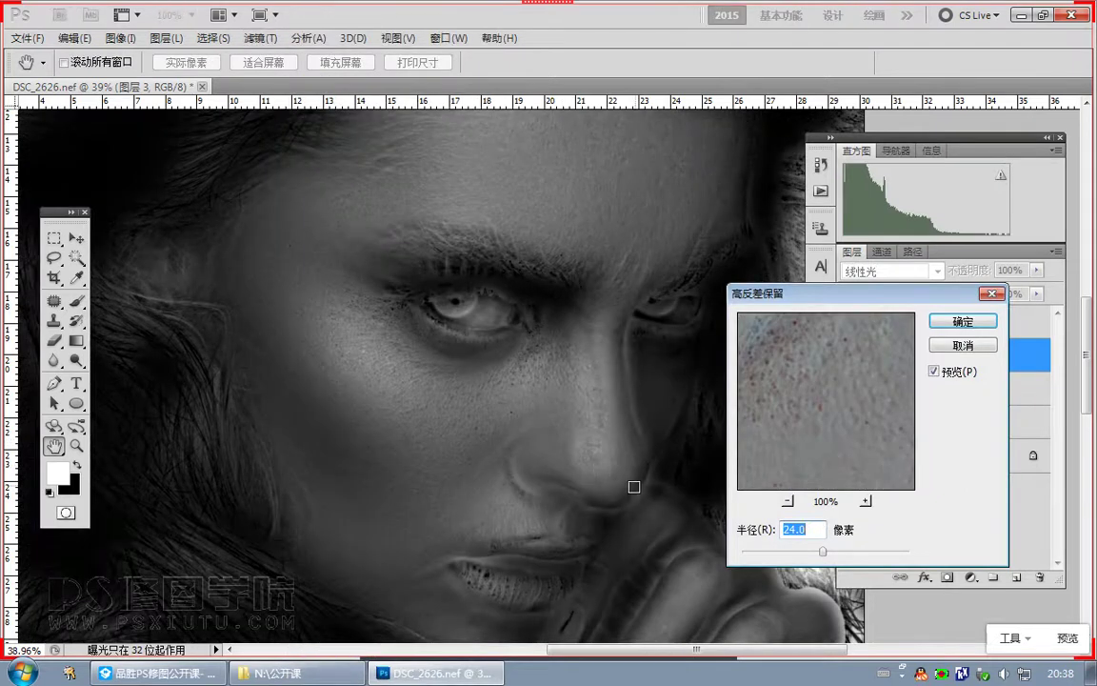
pyautogui.write('18')
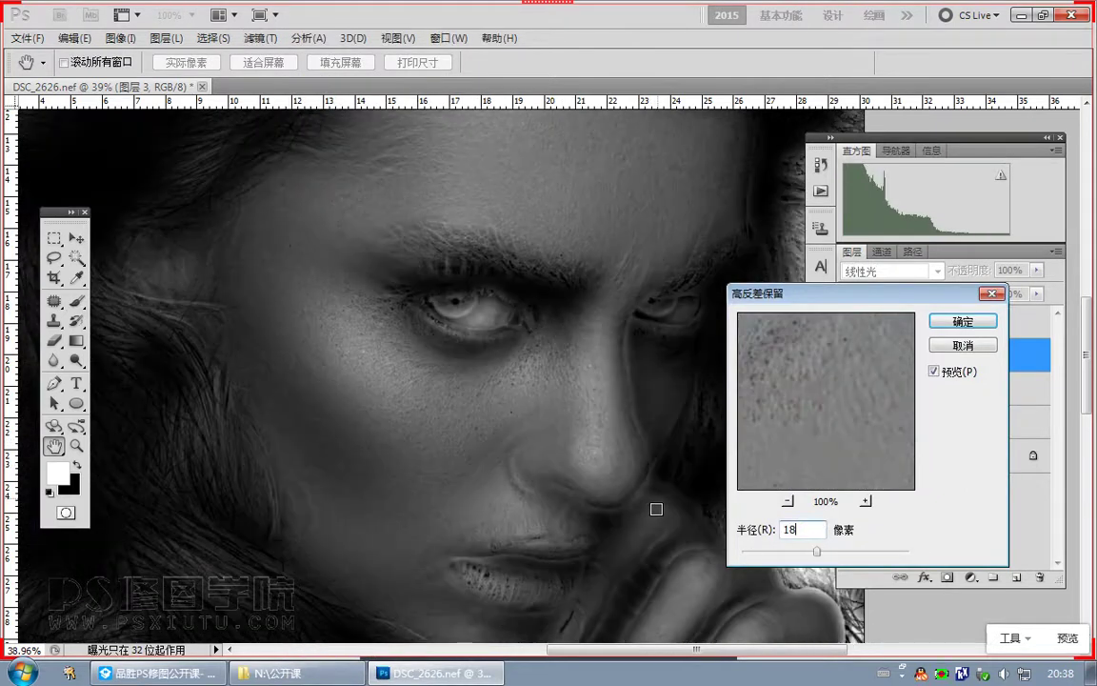
pyautogui.press('Return')
pyautogui.press('b')
# Step: Blur Layer 3 with a Gaussian Blur radius of 18 pixels
pyautogui.click(260, 38)
pyautogui.moveTo(427, 234)
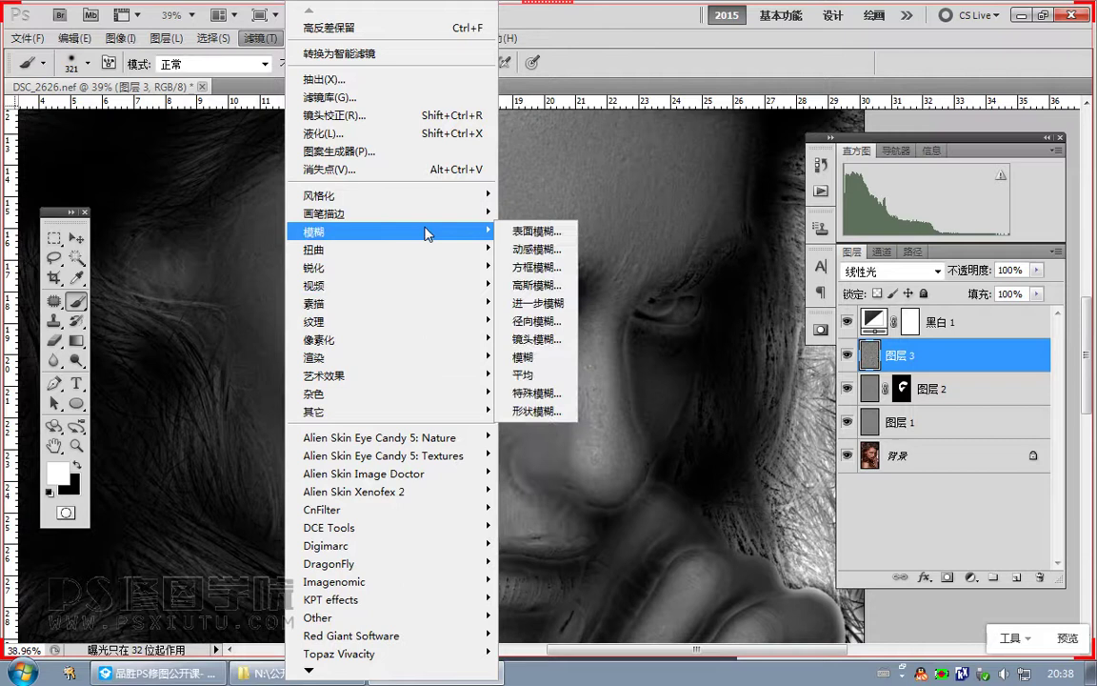
pyautogui.click(535, 285)
pyautogui.write('18')
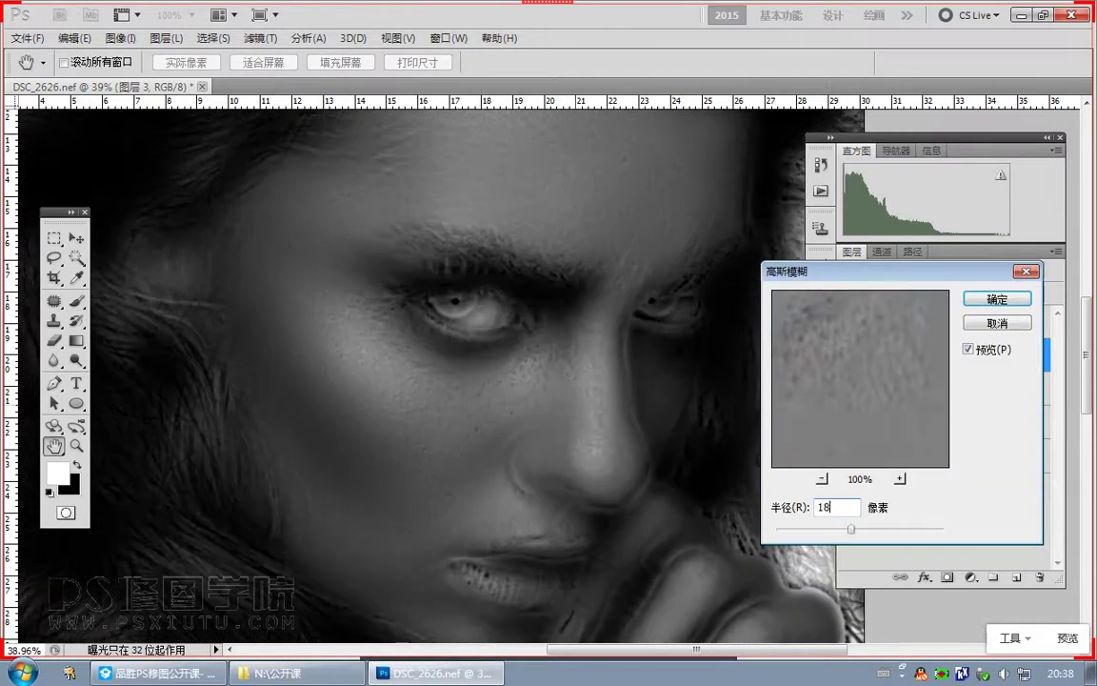
pyautogui.press('Return')
# Step: Give Layer 3 a black mask and paint white on it over the cheek and forehead with the soft brush
pyautogui.click(948, 578)
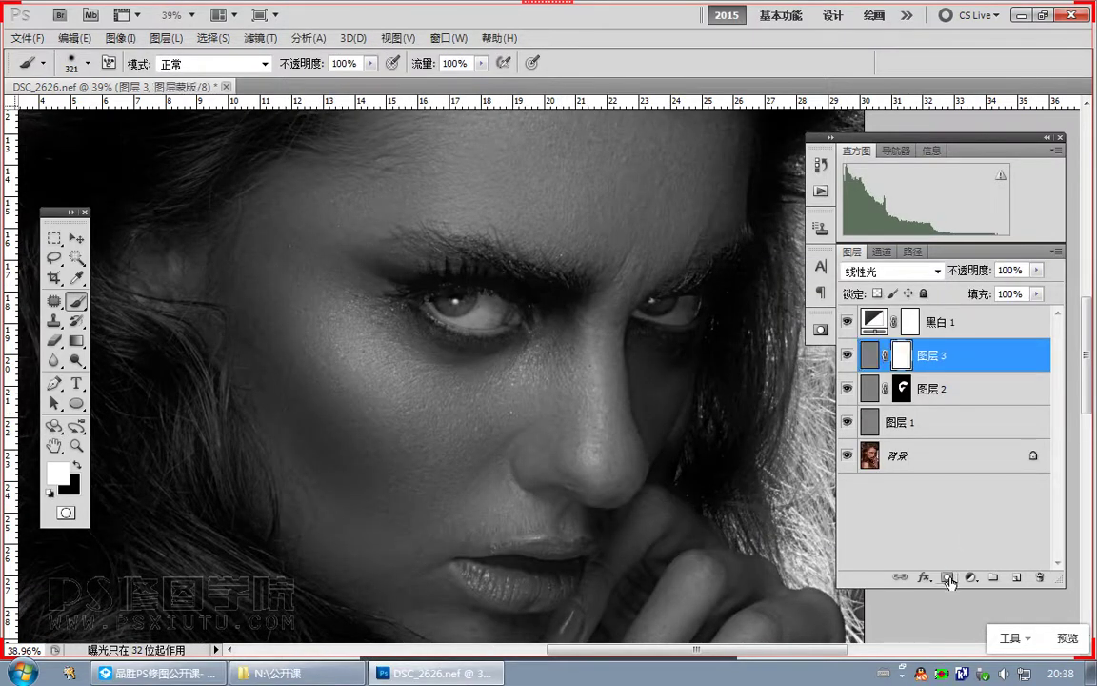
pyautogui.hotkey('ctrl', 'i')
pyautogui.moveTo(339, 458); pyautogui.dragTo(392, 421)
pyautogui.keyDown('alt'); pyautogui.rightClick(391, 421); pyautogui.keyUp('alt')
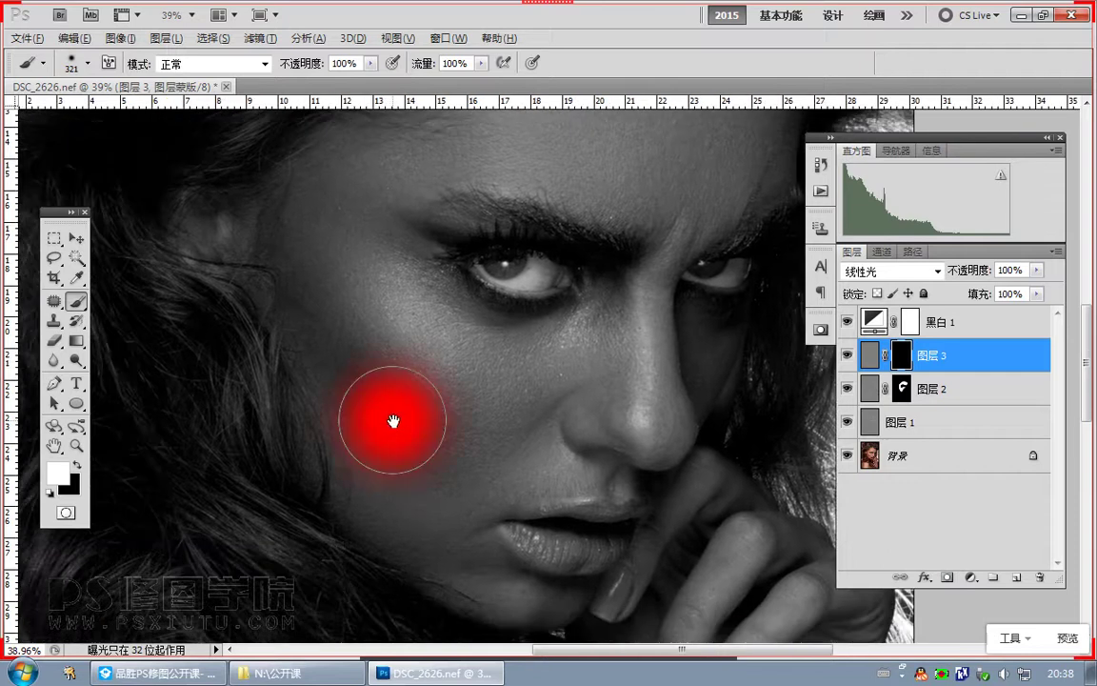
pyautogui.moveTo(372, 280)
pyautogui.mouseDown()
pyautogui.moveTo(395, 484)
pyautogui.moveTo(415, 518)
pyautogui.moveTo(422, 497)
pyautogui.moveTo(394, 426)
pyautogui.moveTo(419, 429)
pyautogui.moveTo(350, 236)
pyautogui.moveTo(420, 495)
pyautogui.moveTo(368, 309)
pyautogui.moveTo(385, 277)
pyautogui.mouseUp()
pyautogui.keyDown('alt'); pyautogui.rightClick(366, 388); pyautogui.keyUp('alt')
pyautogui.moveTo(504, 187)
pyautogui.mouseDown()
pyautogui.moveTo(459, 289)
pyautogui.moveTo(595, 364)
pyautogui.moveTo(692, 364)
pyautogui.mouseUp()
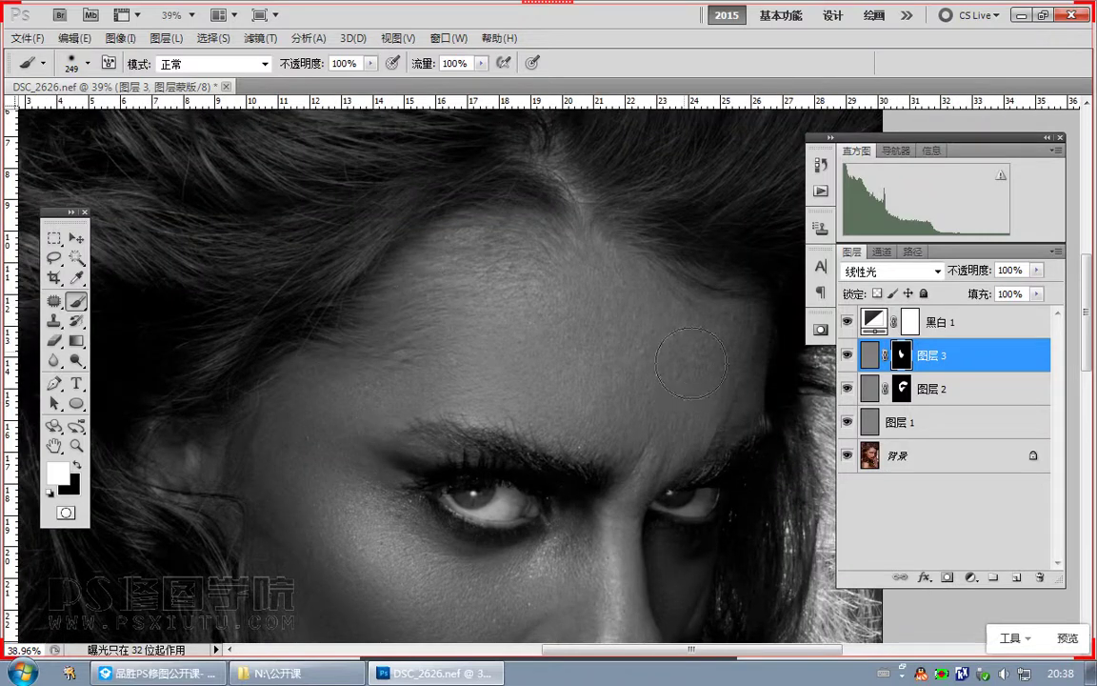
pyautogui.scroll(-6, 656, 299)
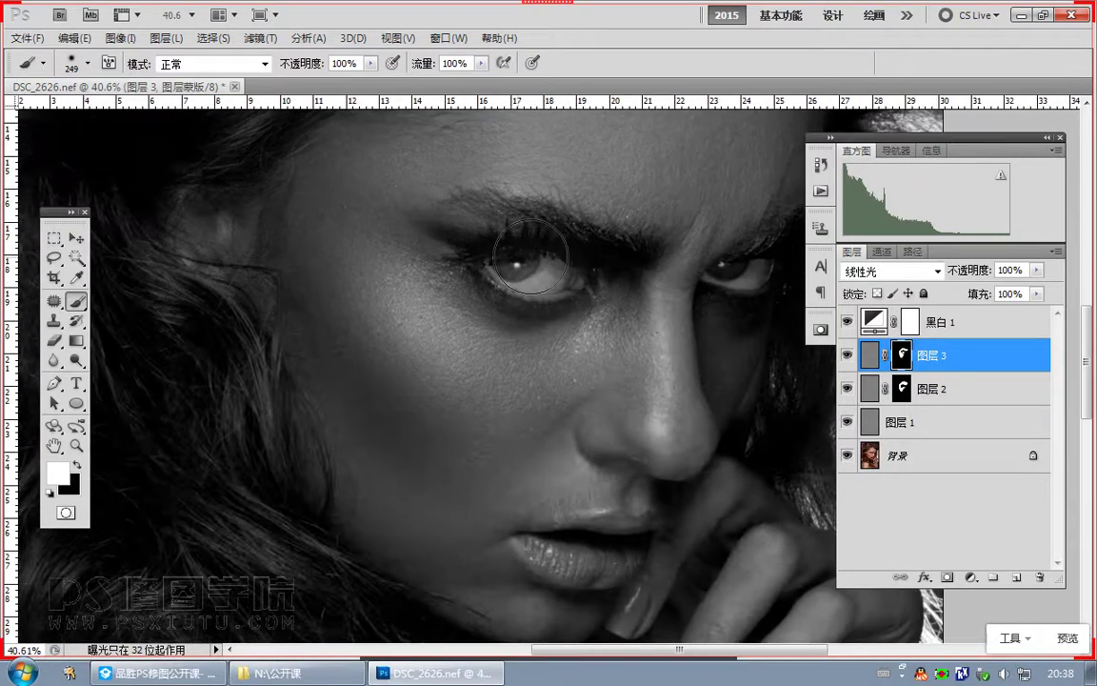
# Step: Reduce the soft brush to 174 pixels and paint white over the cheek on Layer 3's mask
pyautogui.scroll(5, 530, 257)
pyautogui.press('[')
pyautogui.press('[')
pyautogui.press('[')
pyautogui.moveTo(401, 343); pyautogui.dragTo(539, 389)
pyautogui.hotkey('ctrl', 'z')
pyautogui.hotkey('ctrl', 'z')
# Step: Examine the smoothed skin closely around the nose, mouth, jaw and cheek
pyautogui.moveTo(345, 389); pyautogui.dragTo(255, 420)
pyautogui.moveTo(459, 428); pyautogui.dragTo(509, 278)
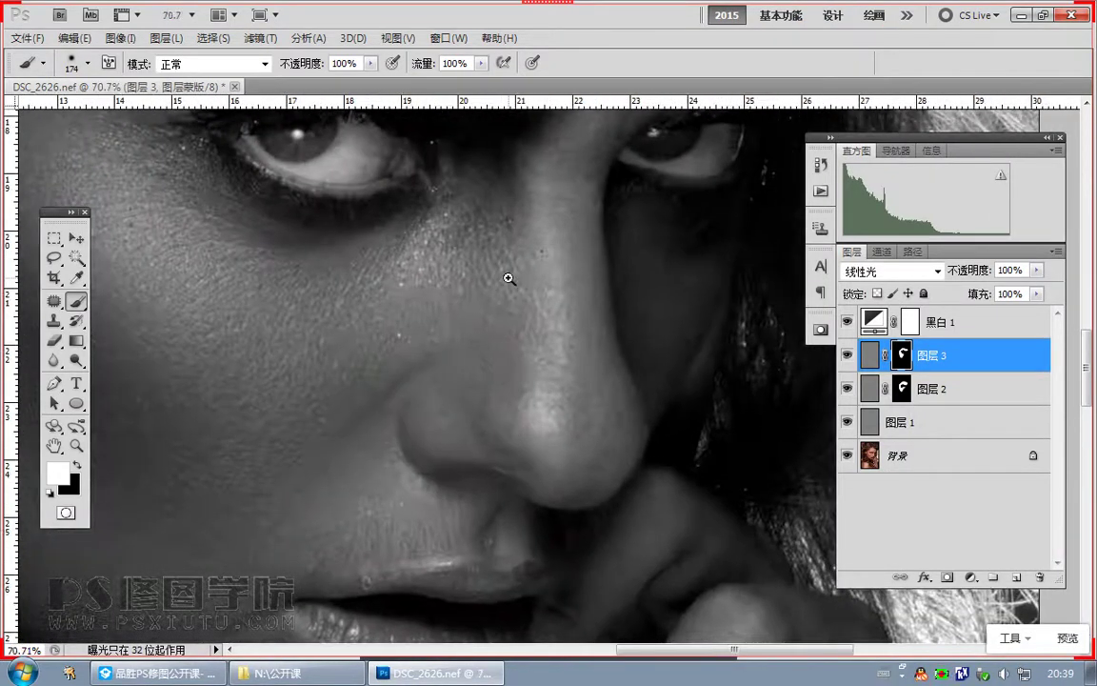
pyautogui.moveTo(526, 385); pyautogui.dragTo(493, 385)
pyautogui.moveTo(335, 399); pyautogui.dragTo(460, 323)
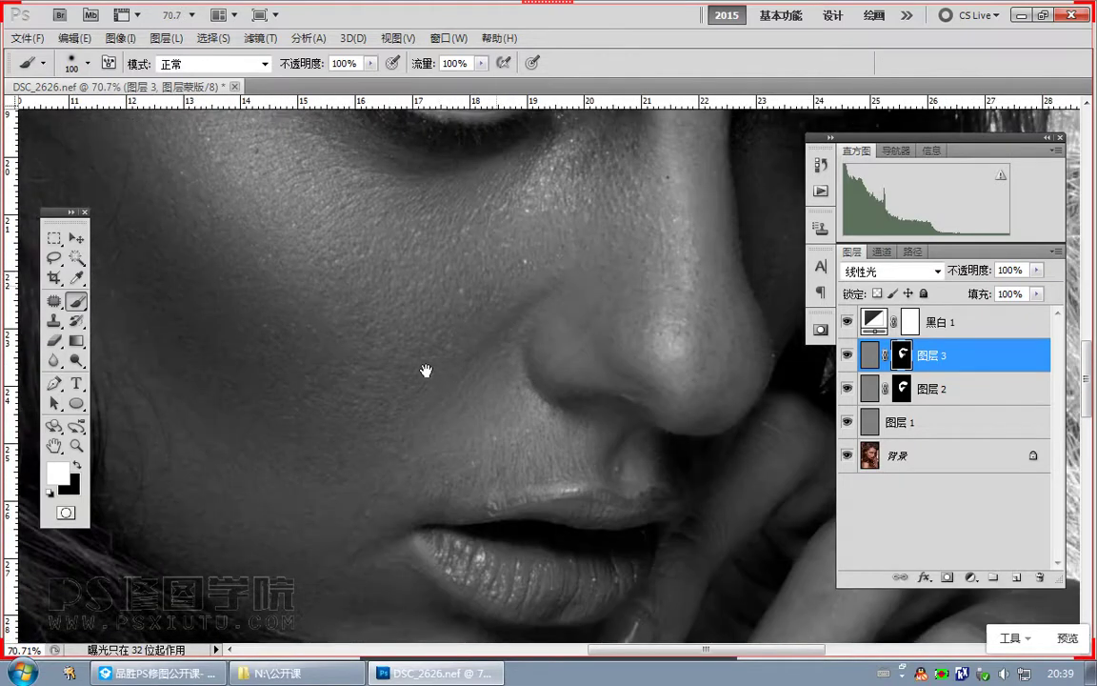
pyautogui.moveTo(426, 371); pyautogui.dragTo(473, 238)
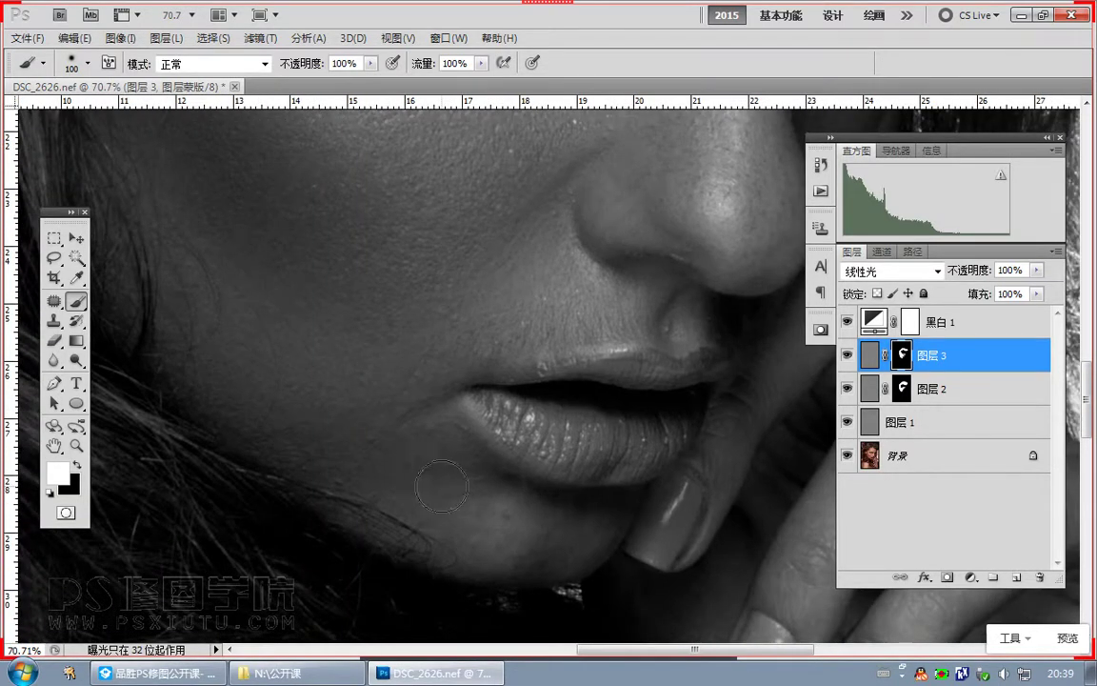
pyautogui.moveTo(258, 326); pyautogui.dragTo(295, 399)
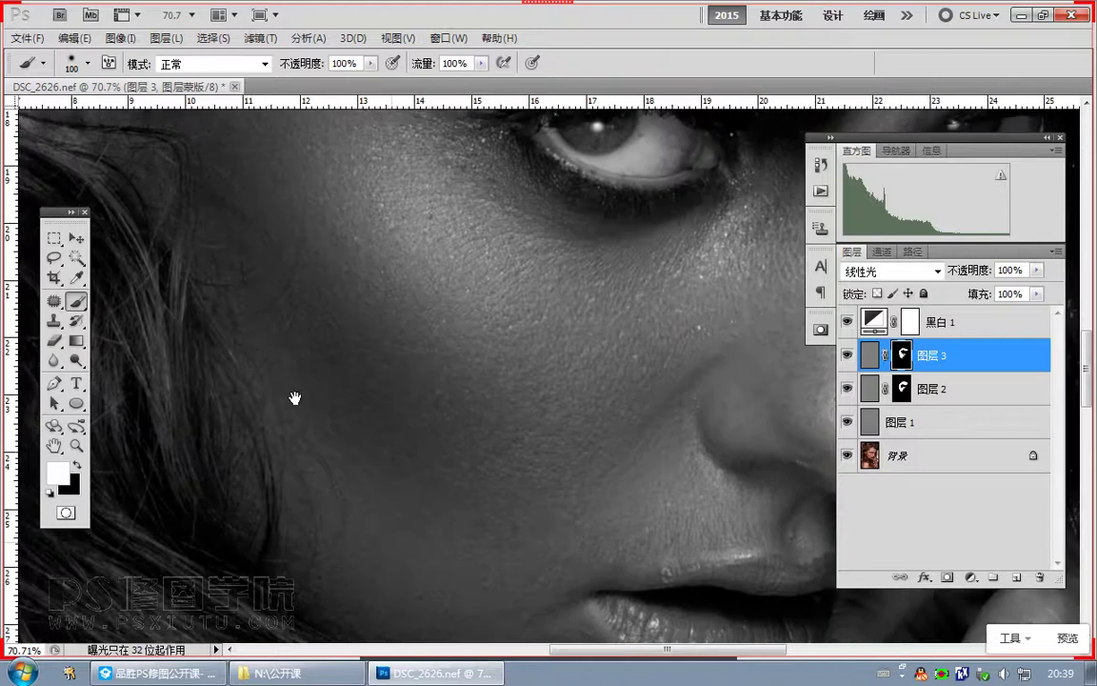
pyautogui.moveTo(522, 279); pyautogui.dragTo(421, 402)
pyautogui.scroll(-2, 415, 394)
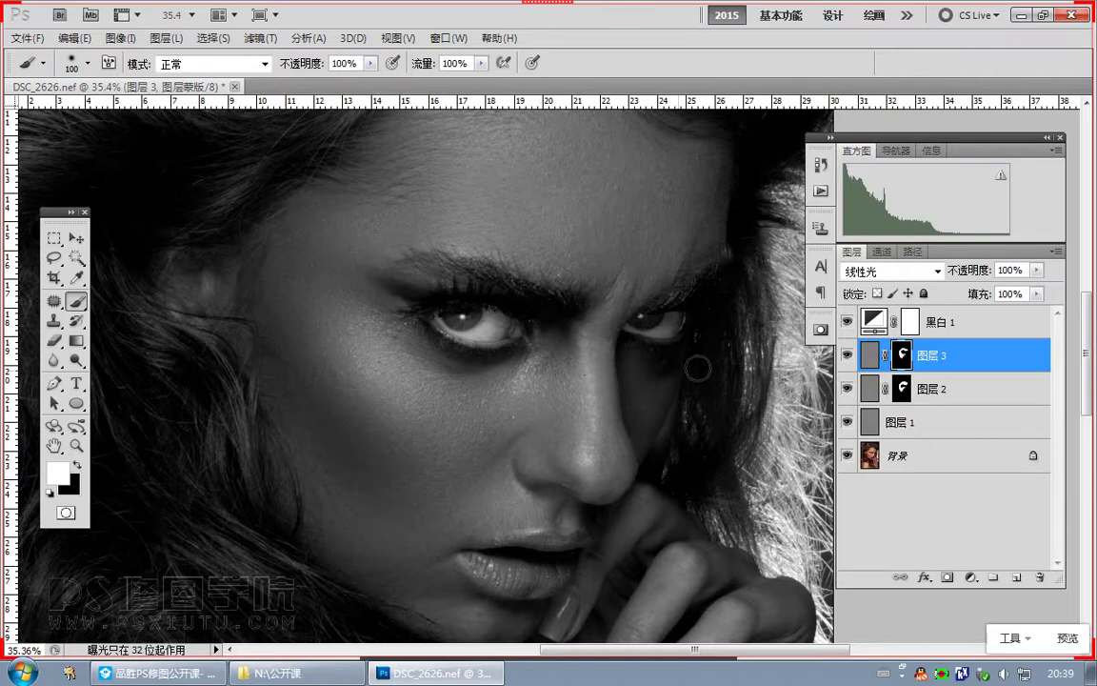
# Step: Check the retouch in colour by briefly hiding the Black & White 1 adjustment, and group Layers 1 to 3
pyautogui.click(848, 322)
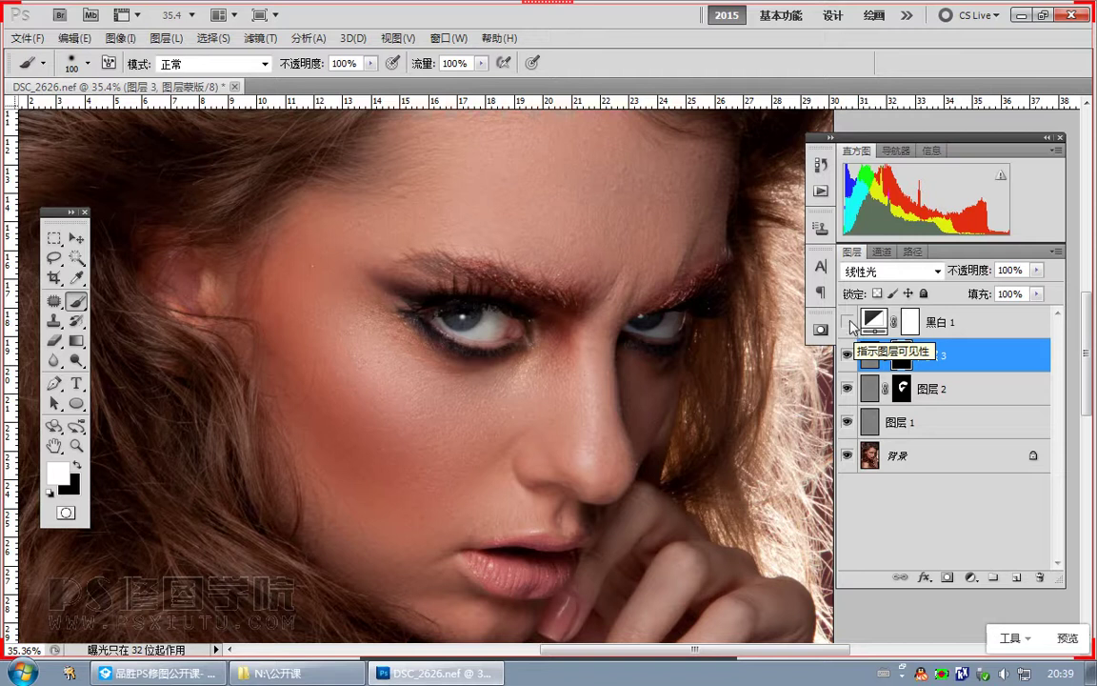
pyautogui.click(848, 324)
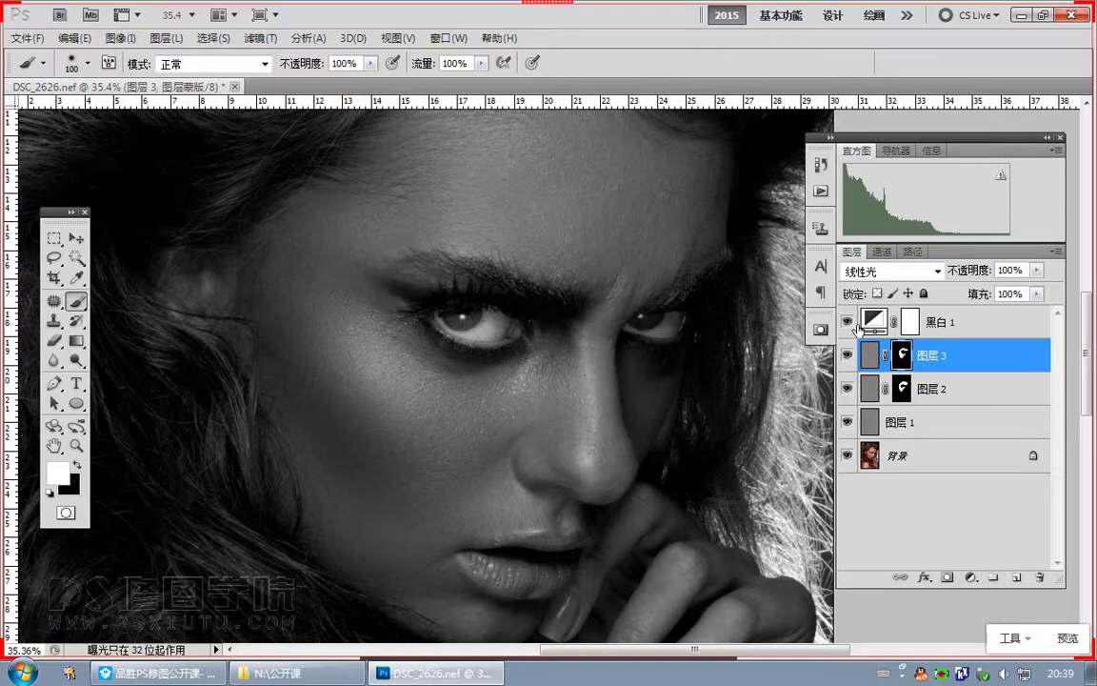
pyautogui.keyDown('shift'); pyautogui.click(909, 421); pyautogui.keyUp('shift')
pyautogui.hotkey('ctrl', 'g')
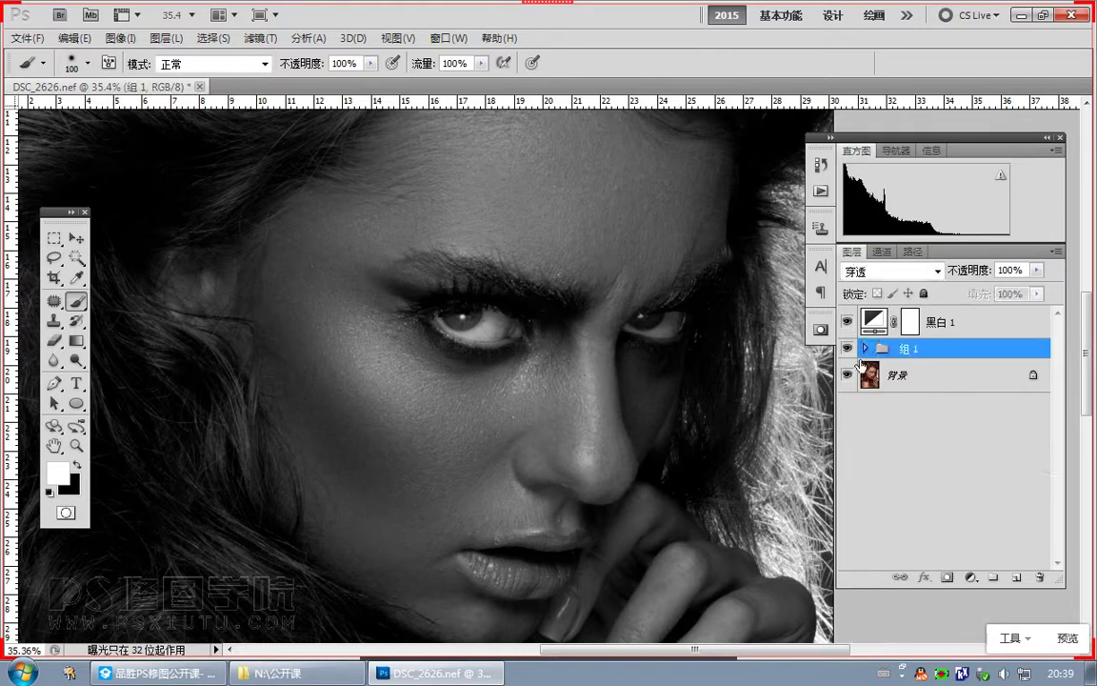
# Step: Compare the portrait with and without the new layer group, and expand the group to list its layers
pyautogui.click(846, 350)
pyautogui.click(847, 350)
pyautogui.click(847, 350)
pyautogui.click(847, 350)
pyautogui.click(846, 352)
pyautogui.click(865, 349)
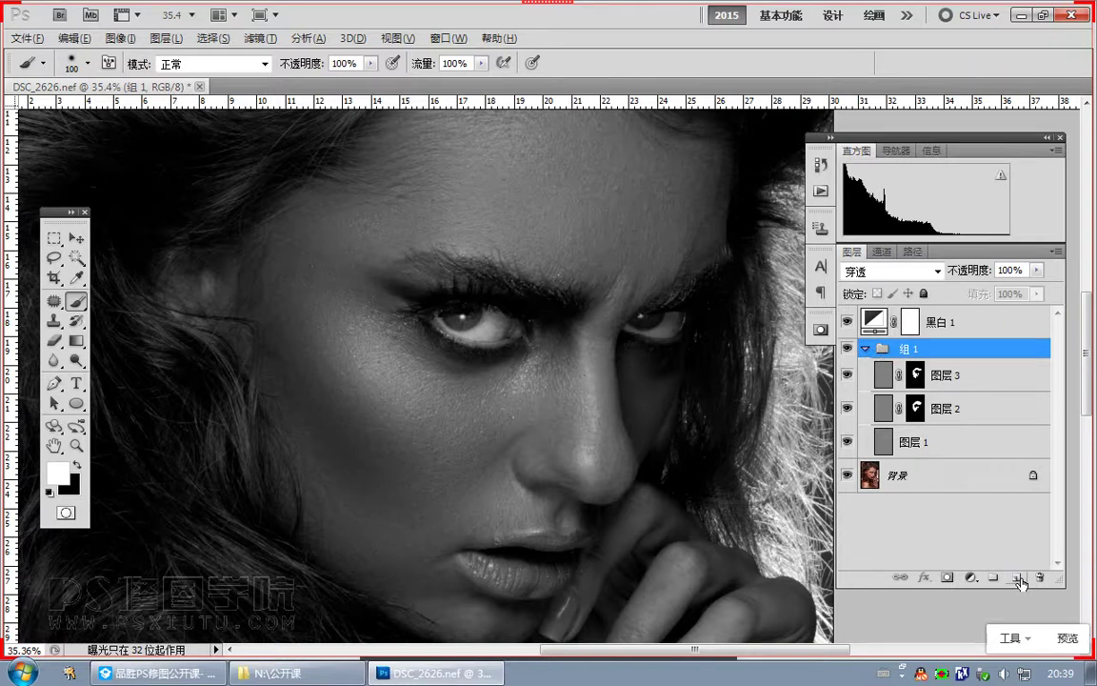
# Step: Create a new layer at the top of group 组 1 in 柔光 (Soft Light) mode, filled with the 50% gray neutral color
pyautogui.keyDown('alt'); pyautogui.click(1017, 578); pyautogui.keyUp('alt')
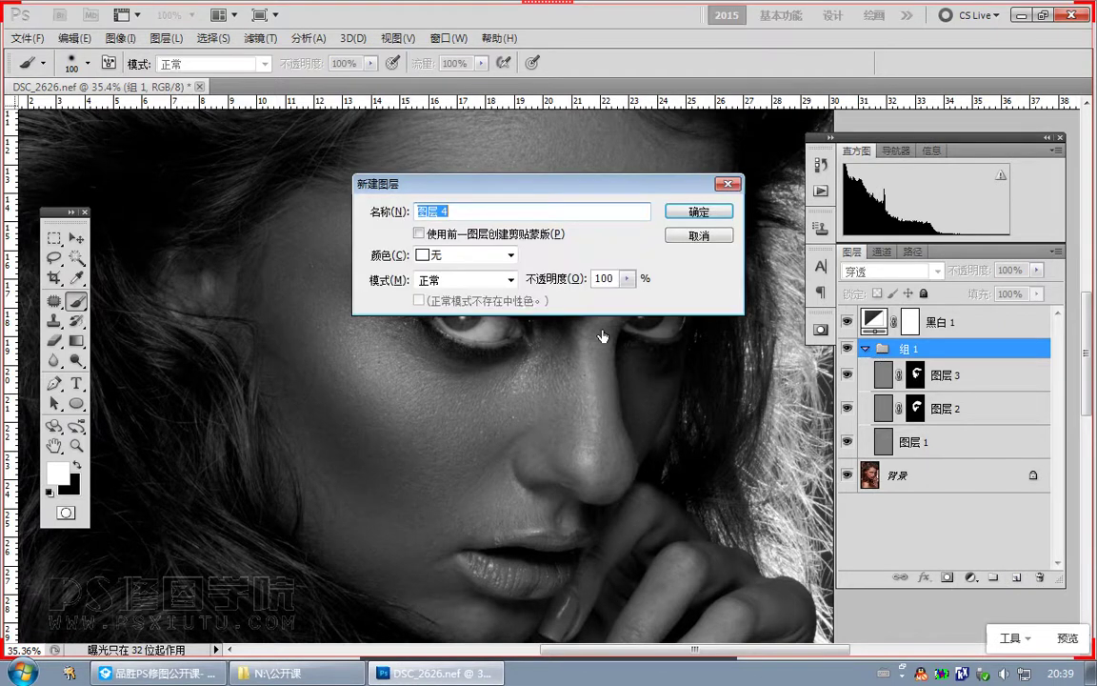
pyautogui.click(458, 280)
pyautogui.click(464, 236)
pyautogui.click(494, 309)
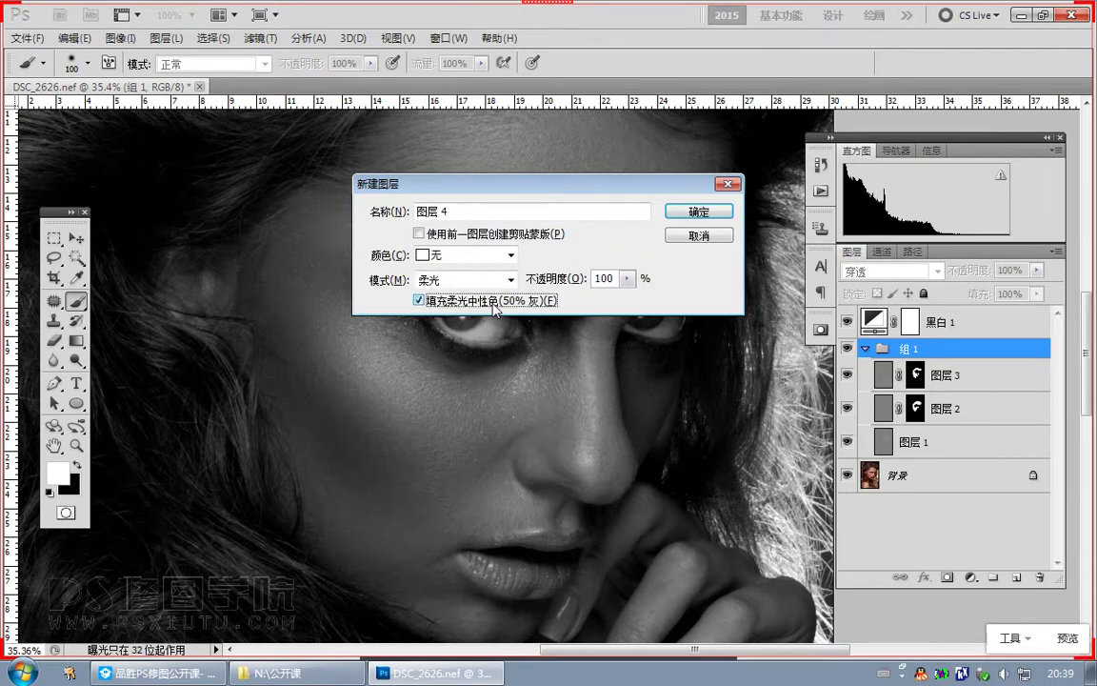
pyautogui.click(700, 211)
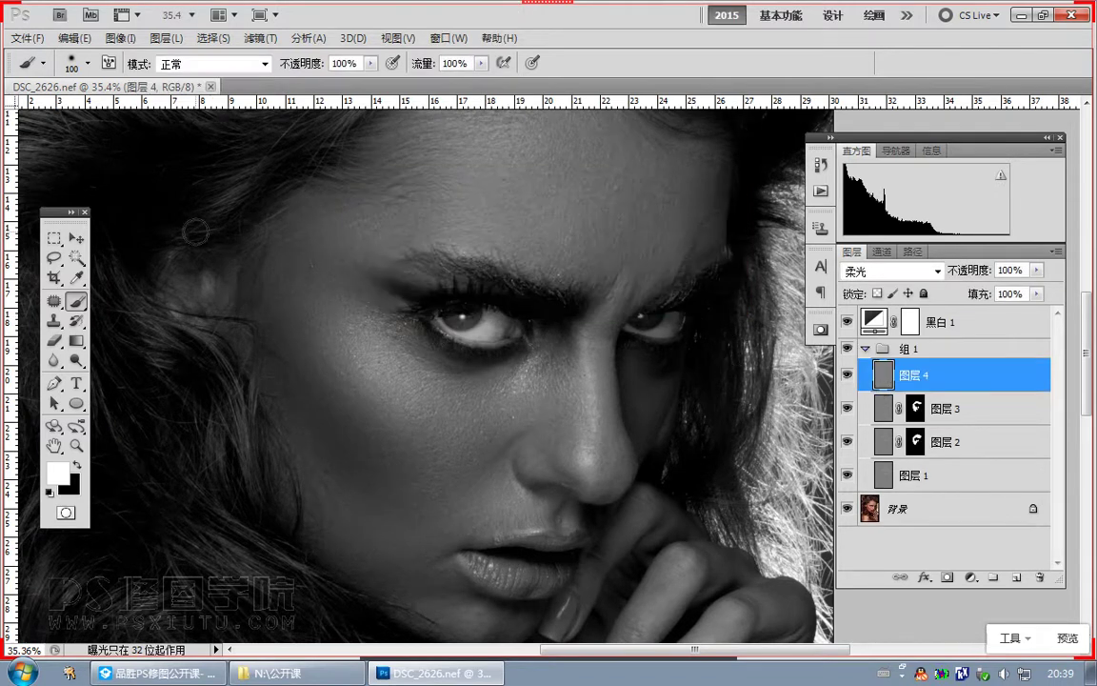
# Step: Set up a white brush at 41 px with 3% opacity and 89% flow for retouching the nose
pyautogui.click(76, 301)
pyautogui.moveTo(579, 383)
pyautogui.mouseDown()
pyautogui.moveTo(648, 486)
pyautogui.moveTo(527, 393)
pyautogui.mouseUp()
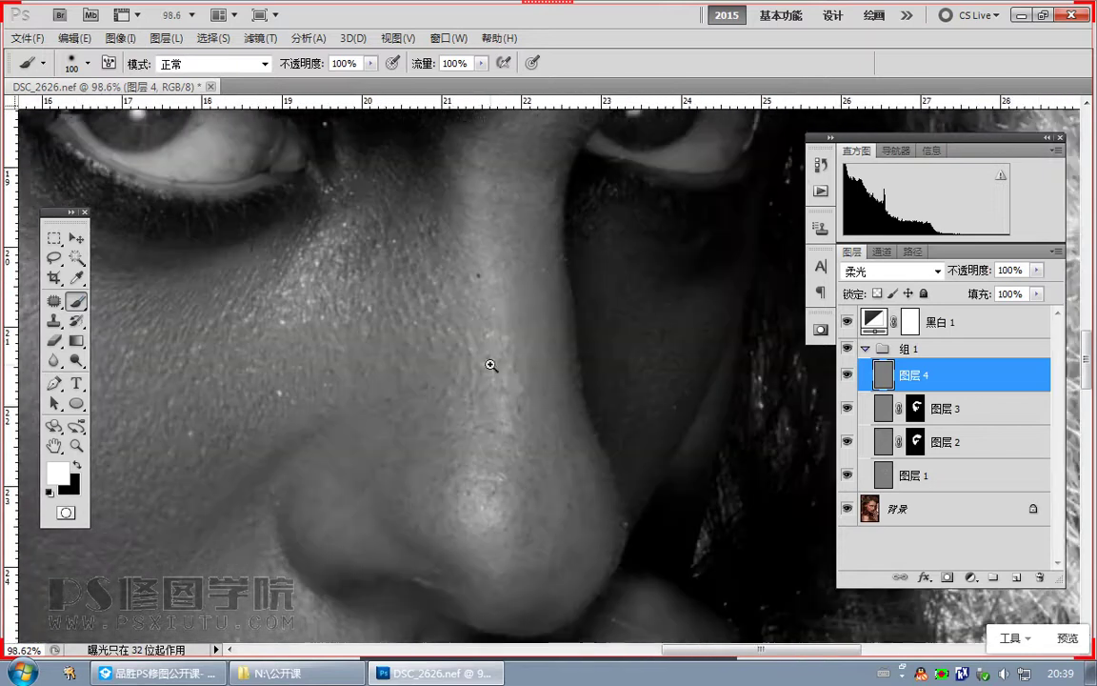
pyautogui.press('[')
pyautogui.press('[')
pyautogui.press('[')
pyautogui.press('[')
pyautogui.press('[')
pyautogui.press('[')
pyautogui.press('[')
pyautogui.press('[')
pyautogui.click(371, 63)
pyautogui.moveTo(348, 80); pyautogui.dragTo(293, 88)
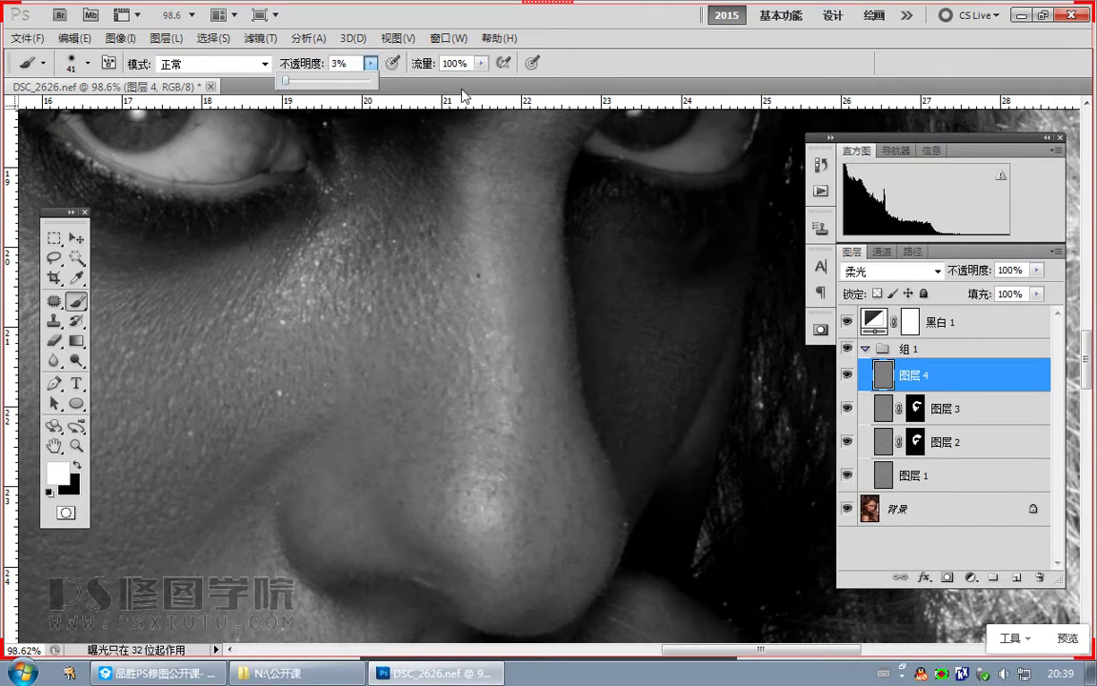
pyautogui.click(481, 63)
pyautogui.moveTo(477, 80); pyautogui.dragTo(471, 80)
pyautogui.click(534, 381)
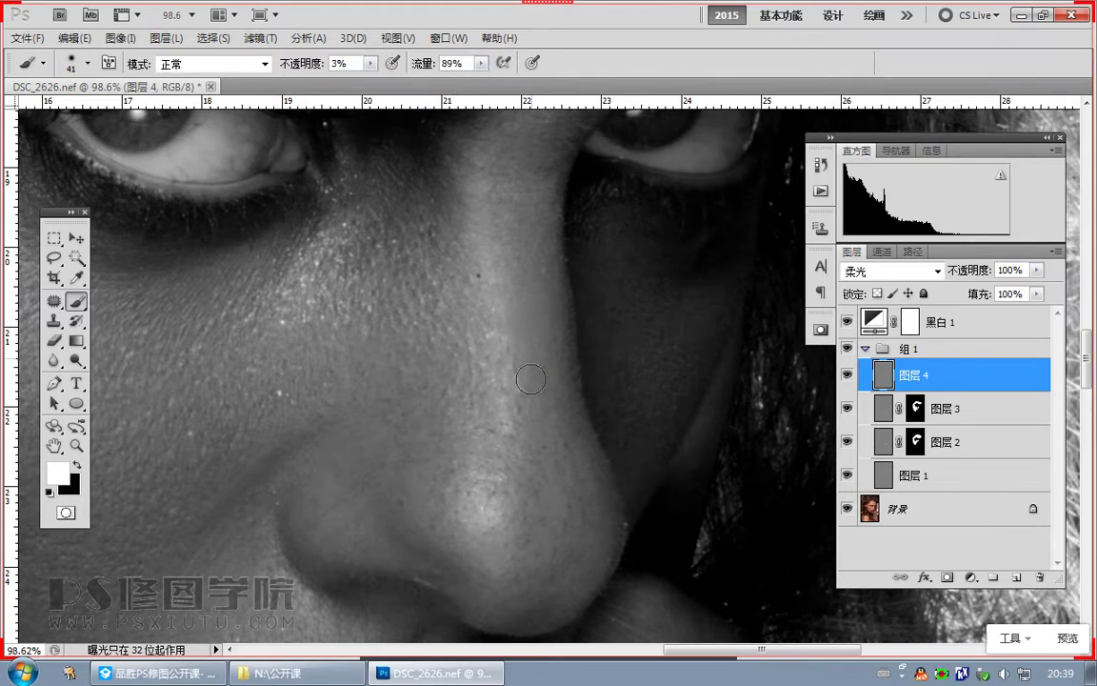
# Step: Brush lightly in white over the nose bridge on the gray layer and reduce the brush to 32 px
pyautogui.scroll(-3, 532, 380)
pyautogui.moveTo(515, 265); pyautogui.dragTo(520, 288)
pyautogui.keyDown('alt'); pyautogui.rightClick(509, 284); pyautogui.keyUp('alt')
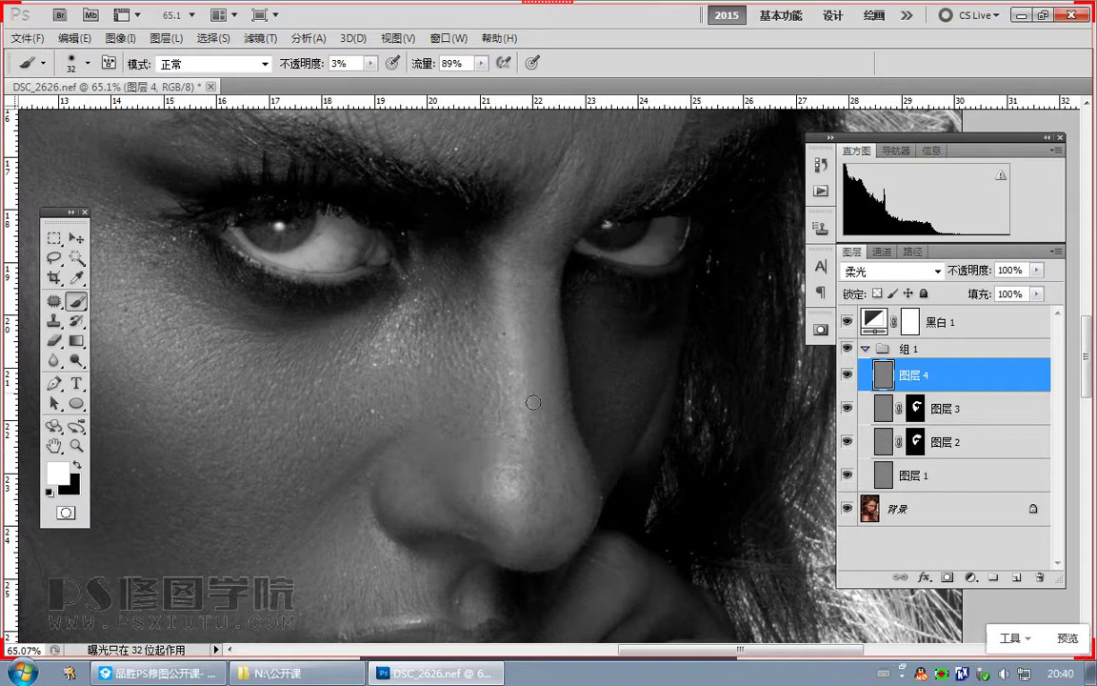
# Step: Reduce the brush to 7 px and raise its opacity to 10% for fine work on the nose tip
pyautogui.scroll(5, 509, 381)
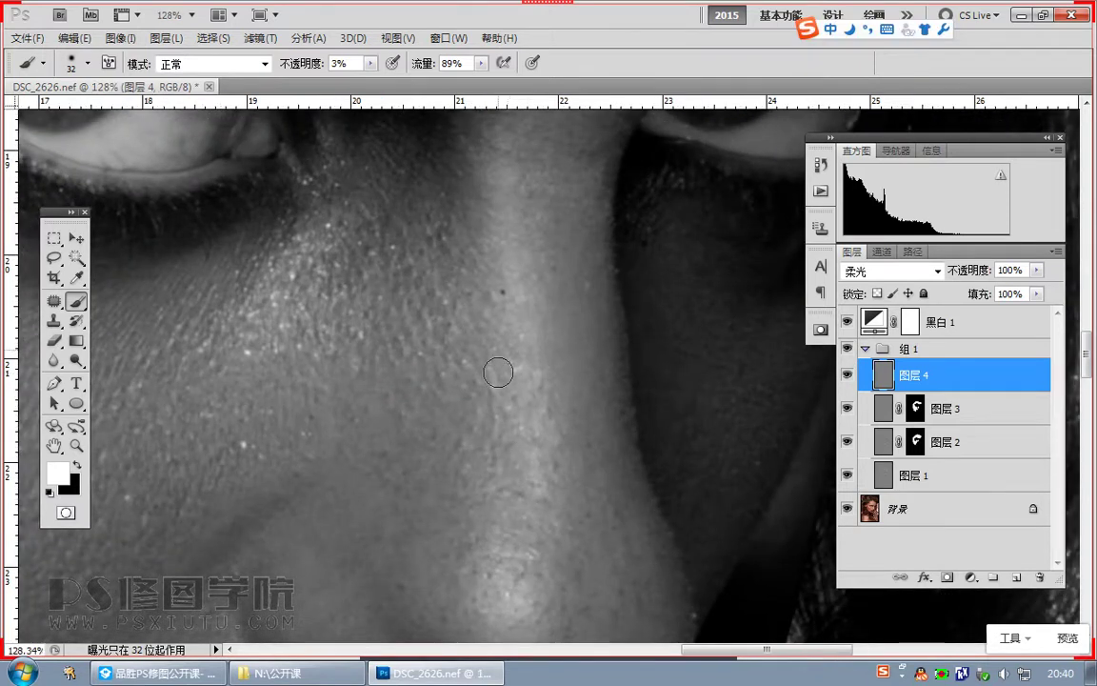
pyautogui.scroll(-5, 486, 227)
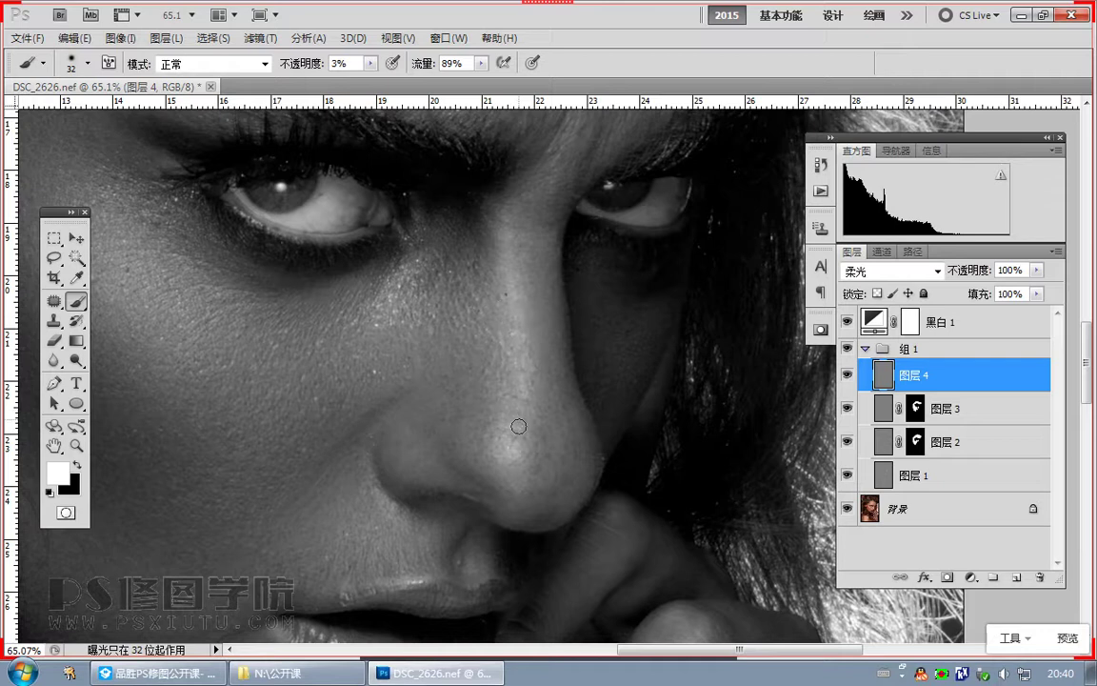
pyautogui.scroll(6, 486, 433)
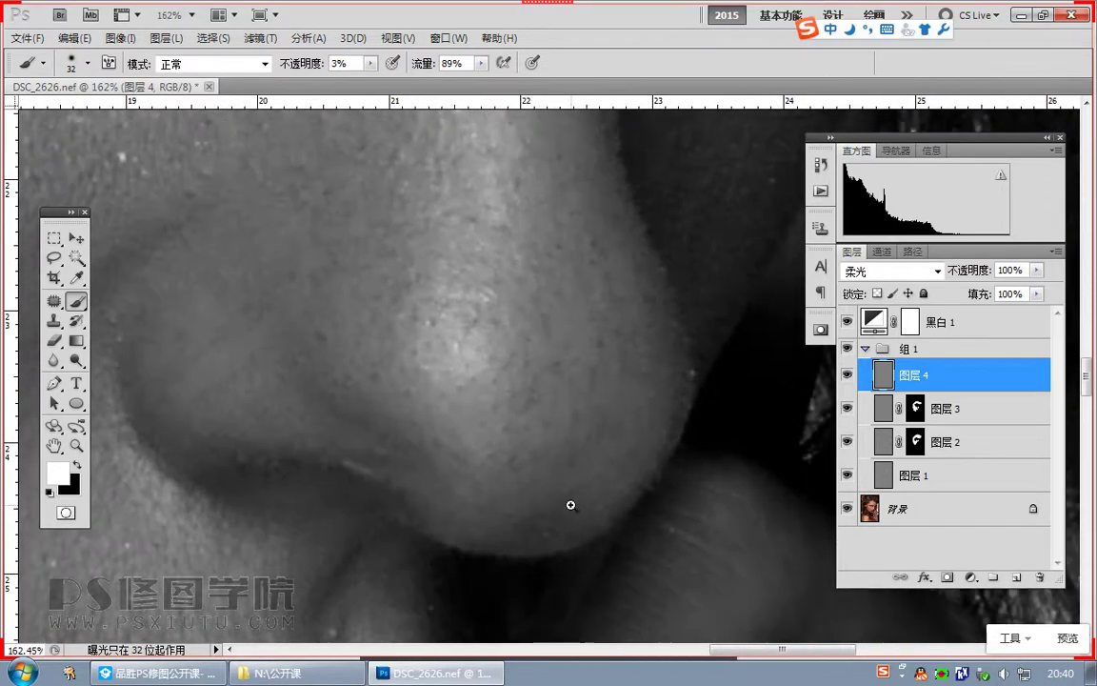
pyautogui.scroll(4, 547, 456)
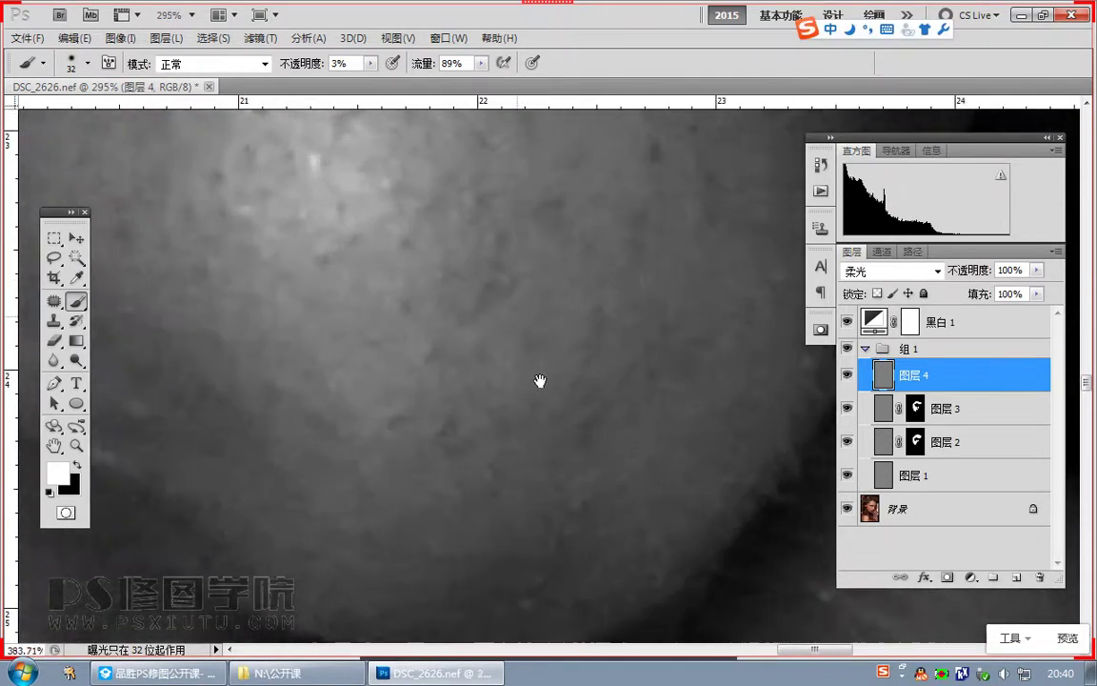
pyautogui.press('[')
pyautogui.press('[')
pyautogui.press('[')
pyautogui.press('[')
pyautogui.press('[')
pyautogui.press('[')
pyautogui.press('1')
pyautogui.click(458, 416)
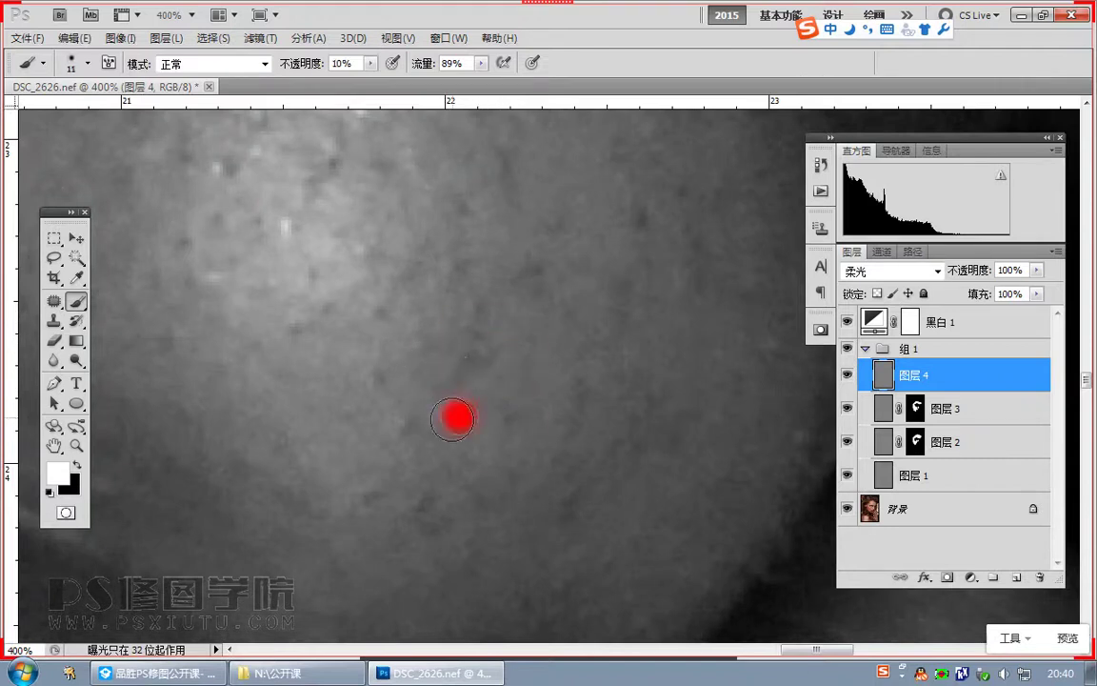
pyautogui.press('[')
pyautogui.press('[')
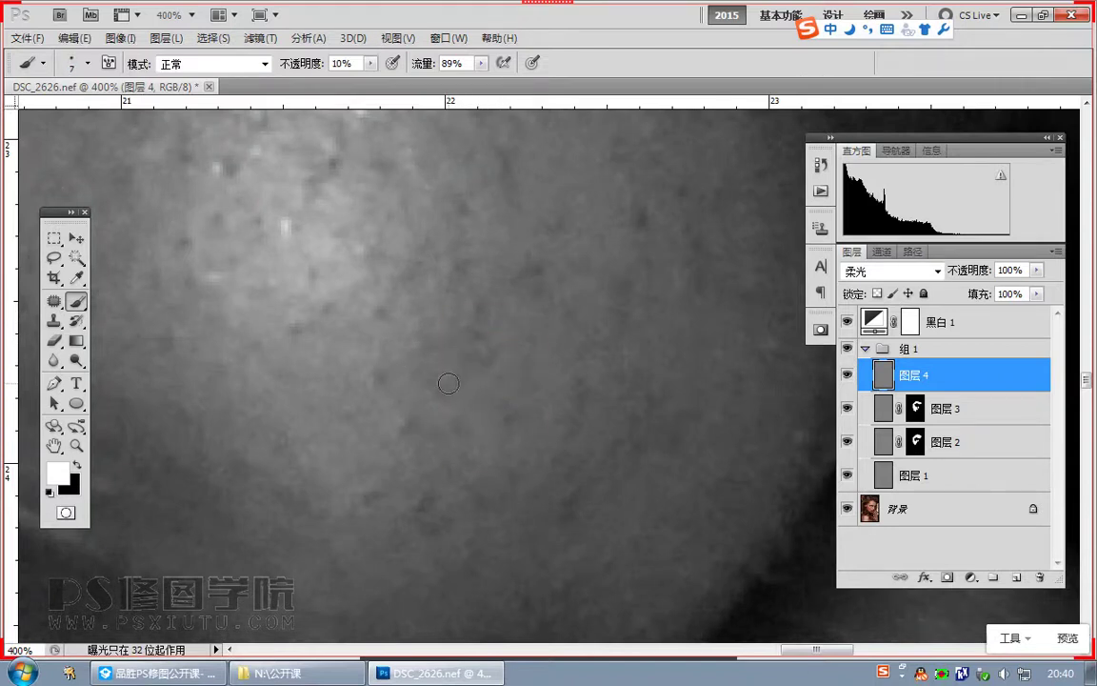
# Step: Lighten the dark pores and blotches across the nose tip with small white brush strokes
pyautogui.scroll(-2, 365, 371)
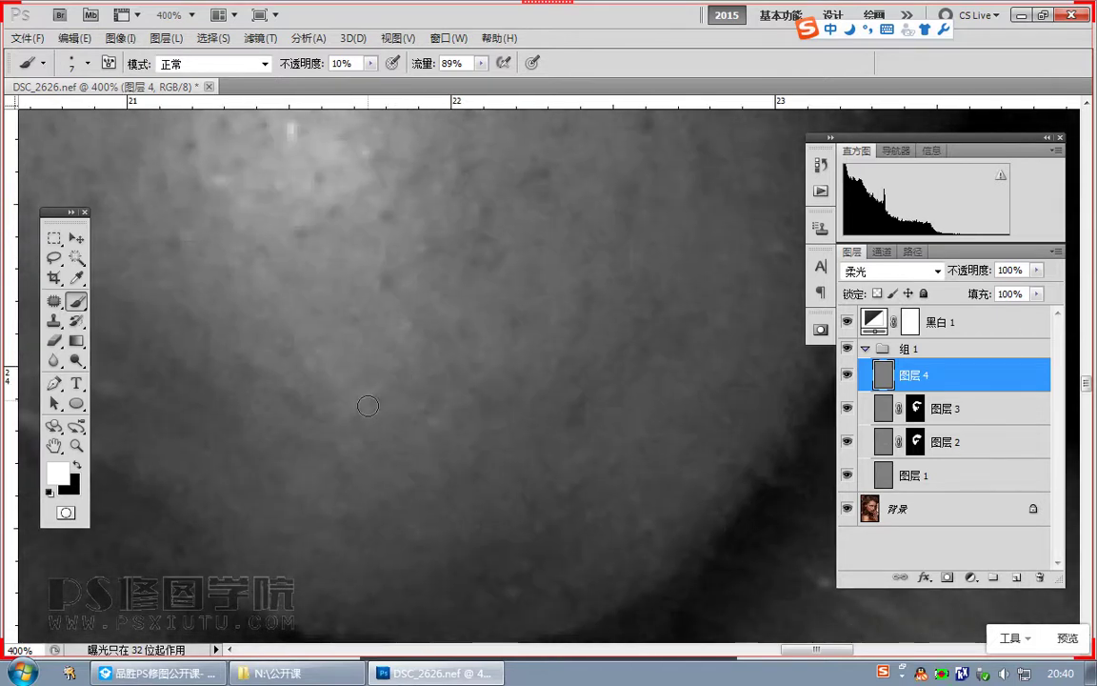
pyautogui.moveTo(296, 409); pyautogui.dragTo(409, 439)
pyautogui.scroll(1, 458, 400)
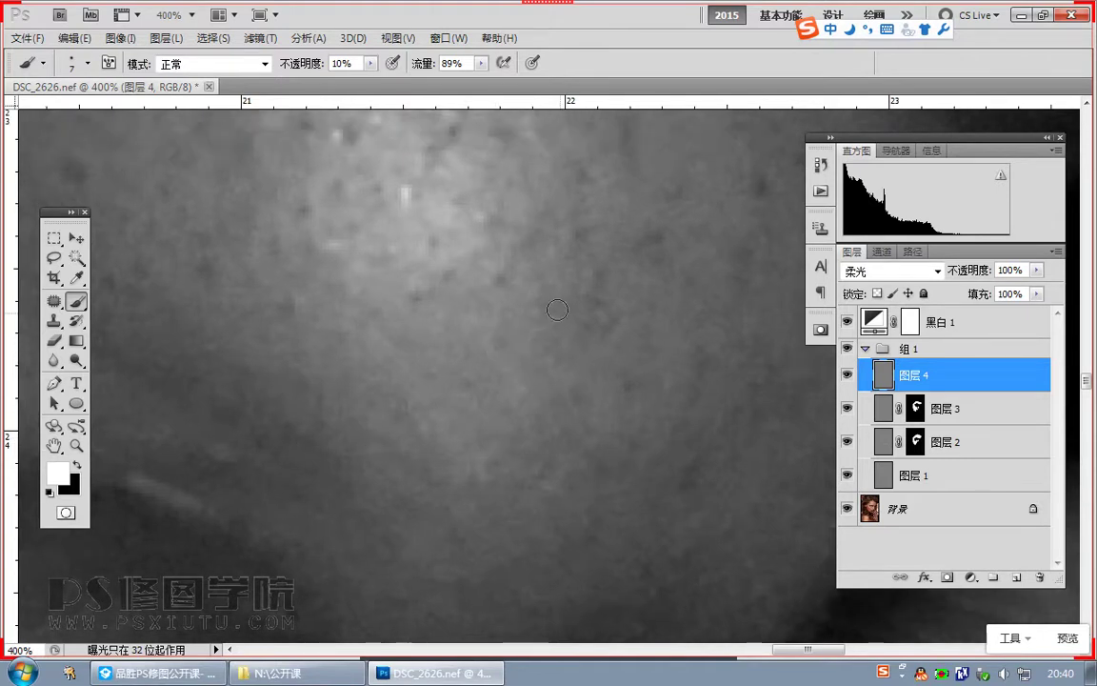
pyautogui.moveTo(647, 268); pyautogui.dragTo(591, 361)
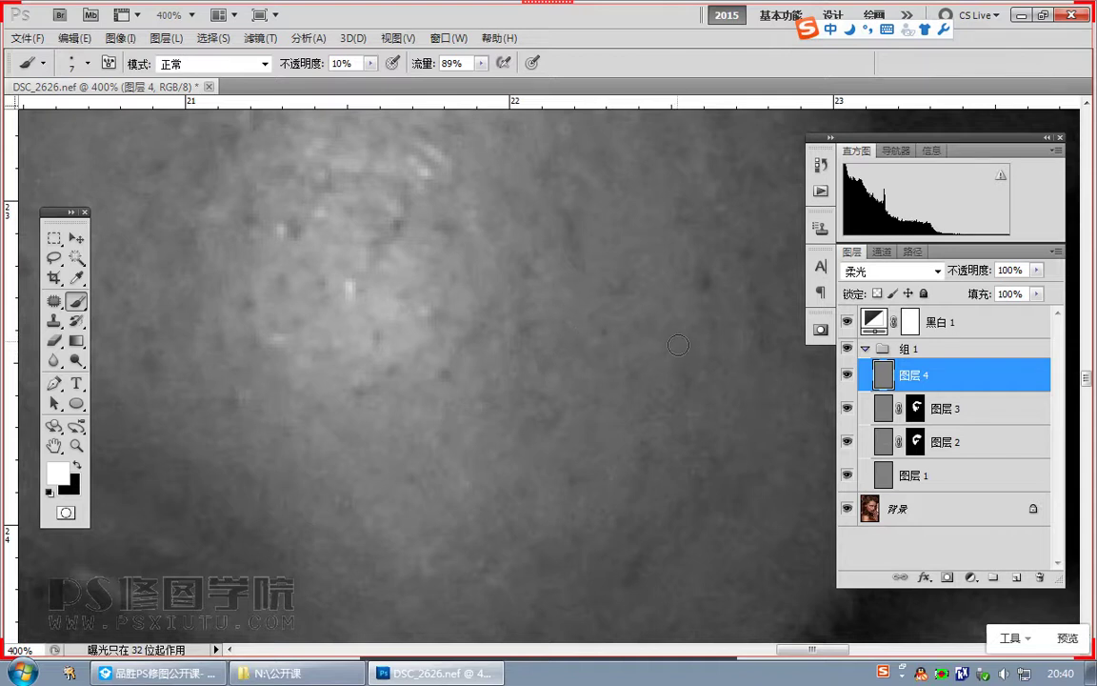
pyautogui.moveTo(644, 457); pyautogui.dragTo(625, 393)
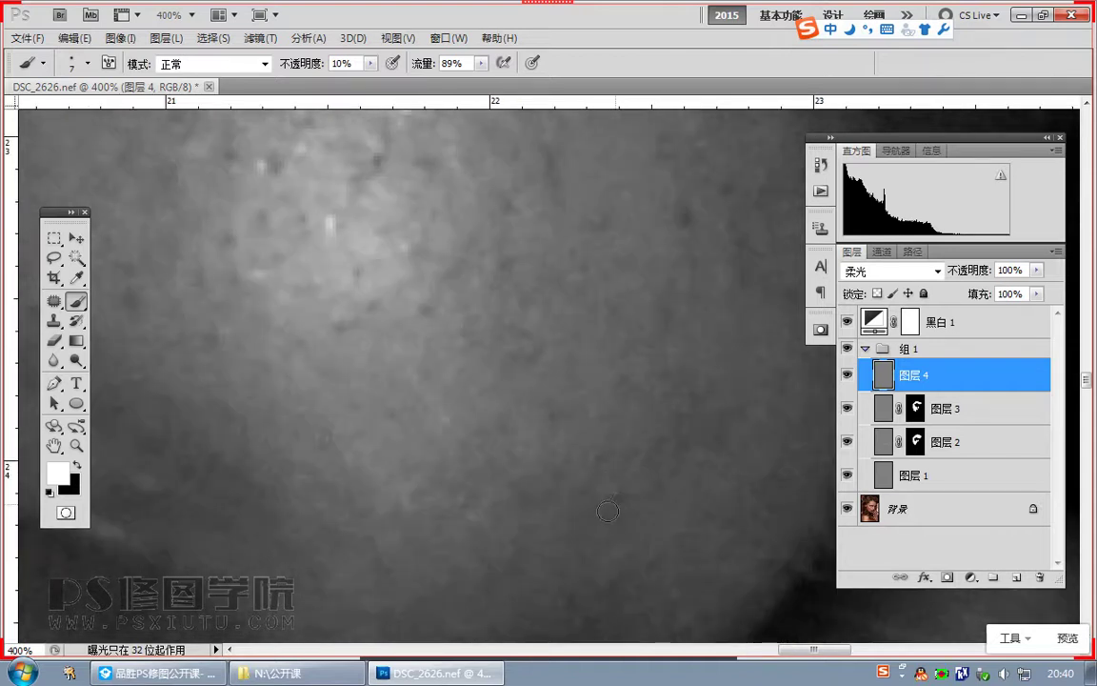
pyautogui.moveTo(498, 433); pyautogui.dragTo(562, 455)
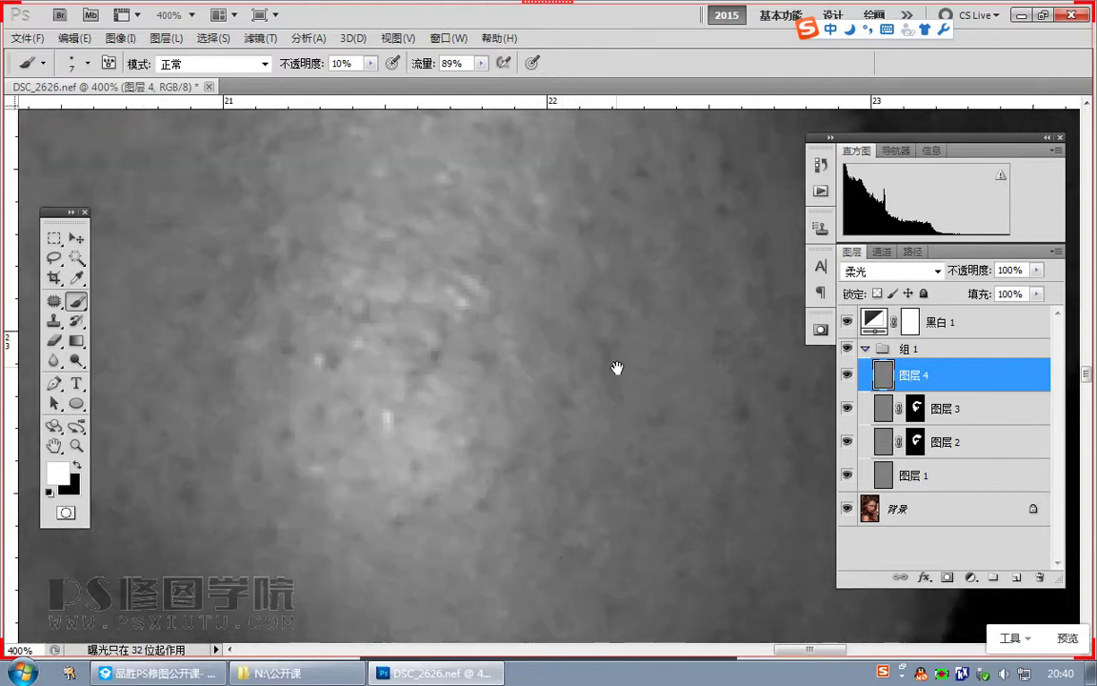
# Step: Lighten the dark pores along the shadowed side of the nose and up the lower bridge with white
pyautogui.moveTo(551, 322); pyautogui.dragTo(387, 321)
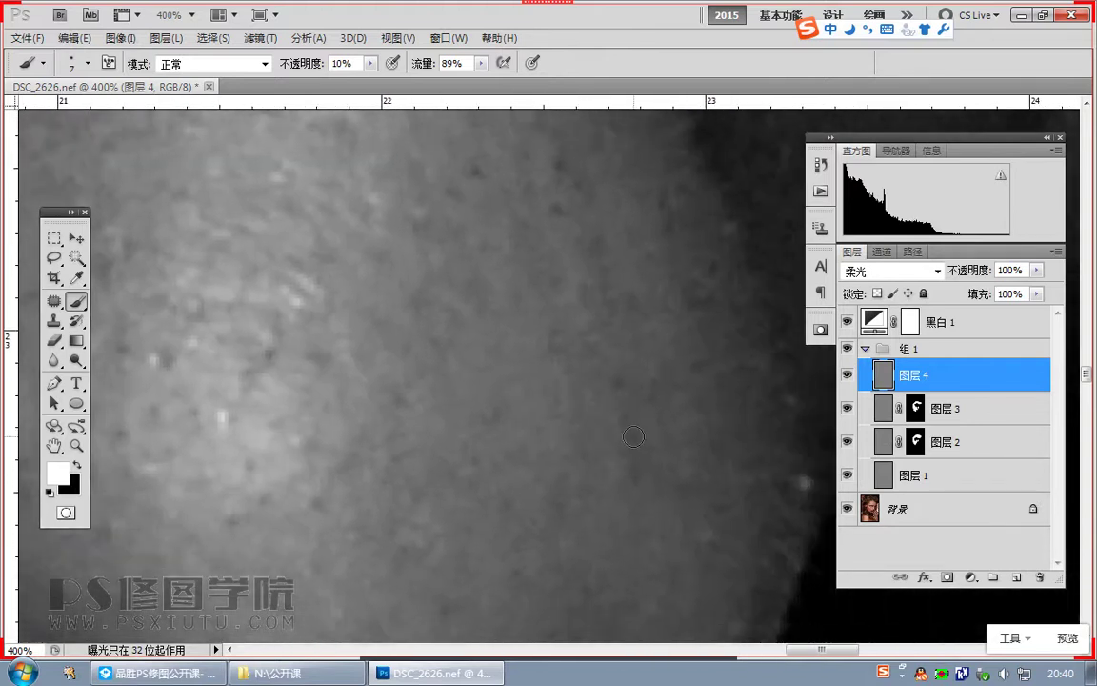
pyautogui.moveTo(623, 420); pyautogui.dragTo(672, 465)
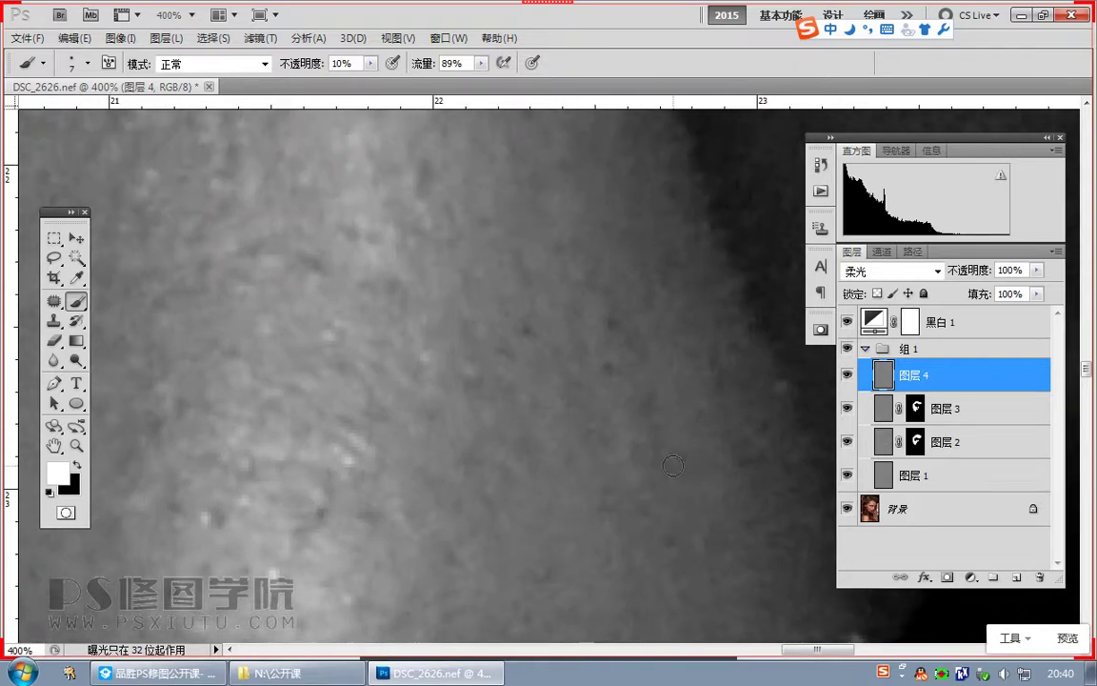
pyautogui.press('x')
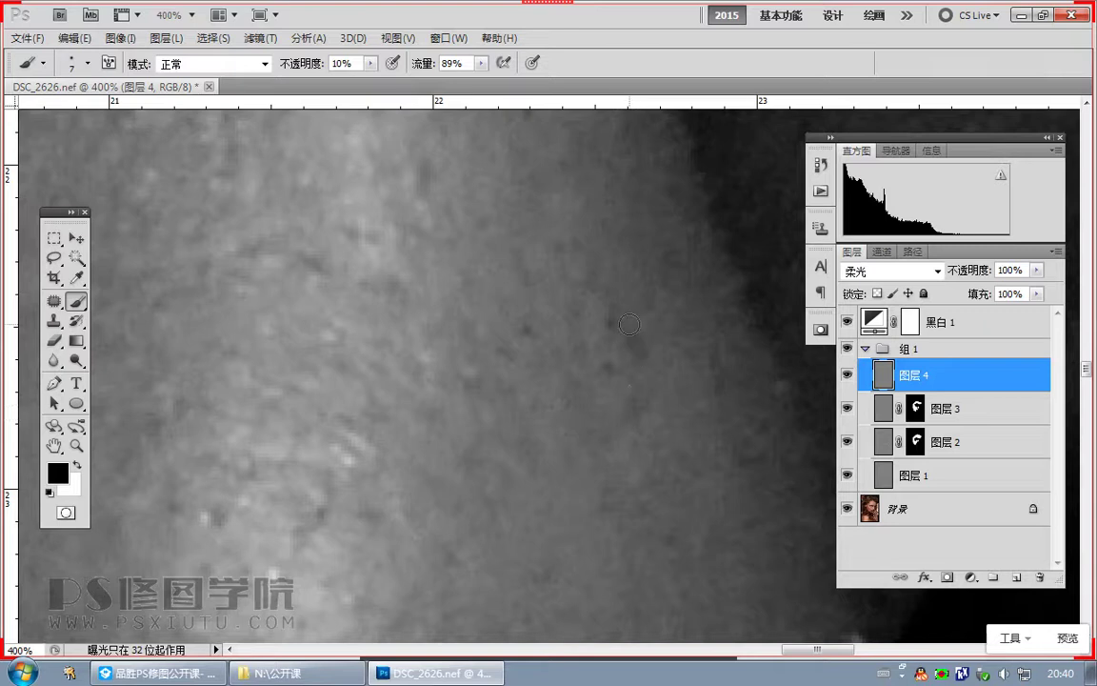
pyautogui.press('x')
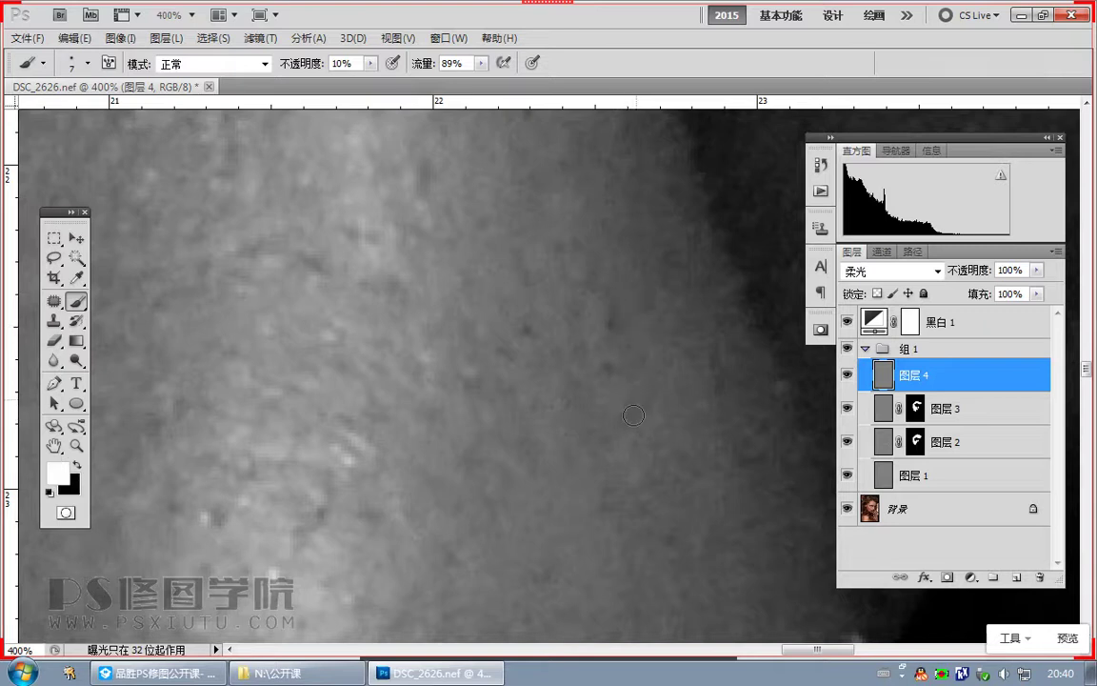
pyautogui.moveTo(653, 332); pyautogui.dragTo(637, 444)
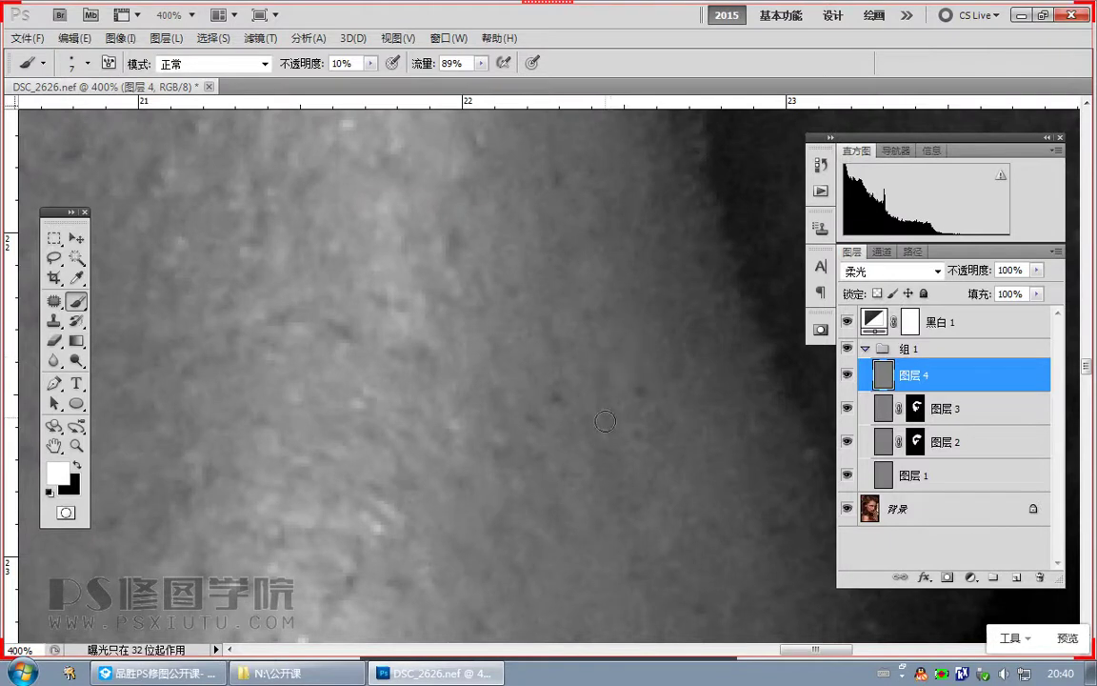
pyautogui.moveTo(483, 291); pyautogui.dragTo(543, 378)
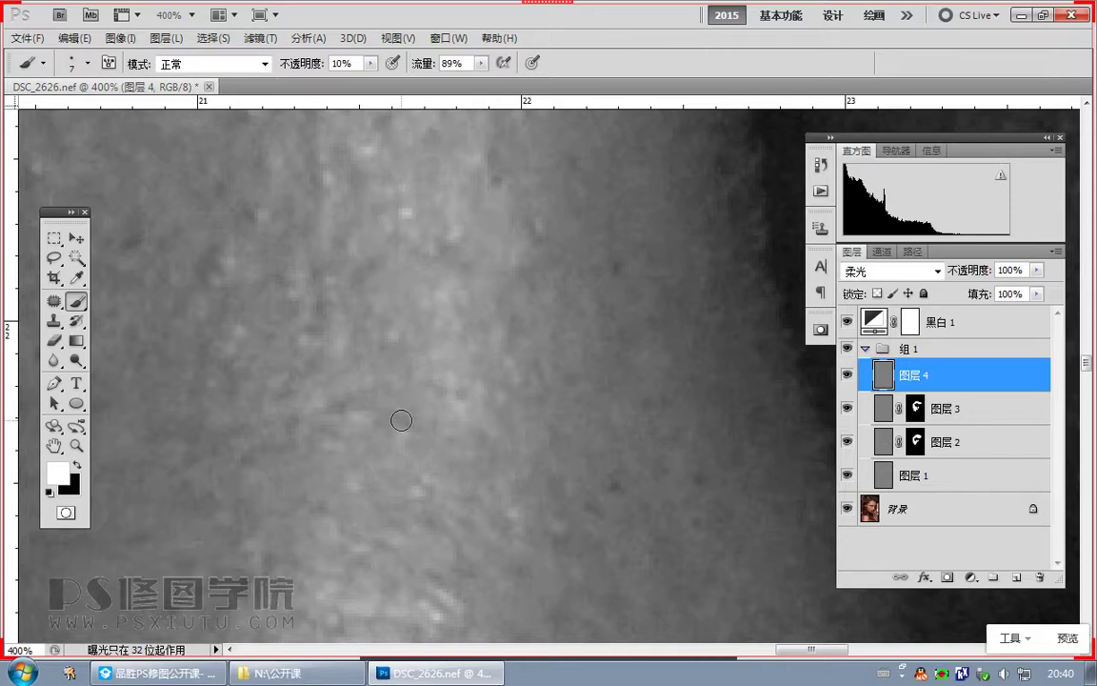
pyautogui.moveTo(552, 333); pyautogui.dragTo(448, 479)
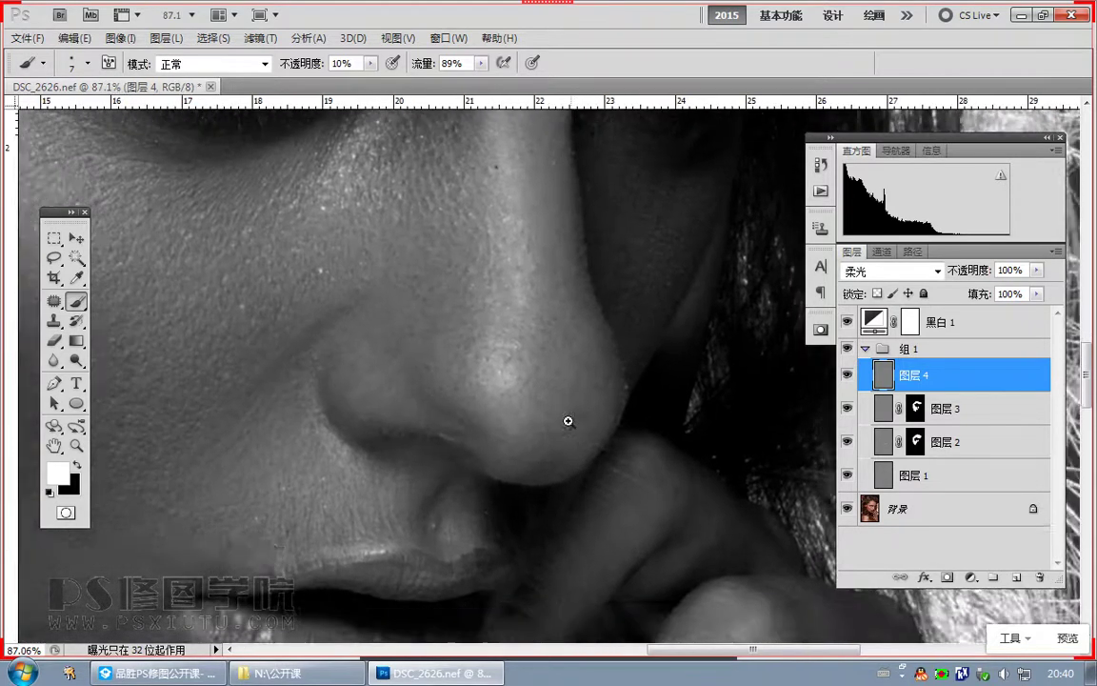
# Step: Set the brush opacity to 4% and softly even out the dark patches on the underside of the nose tip
pyautogui.scroll(3, 568, 421)
pyautogui.scroll(2, 602, 497)
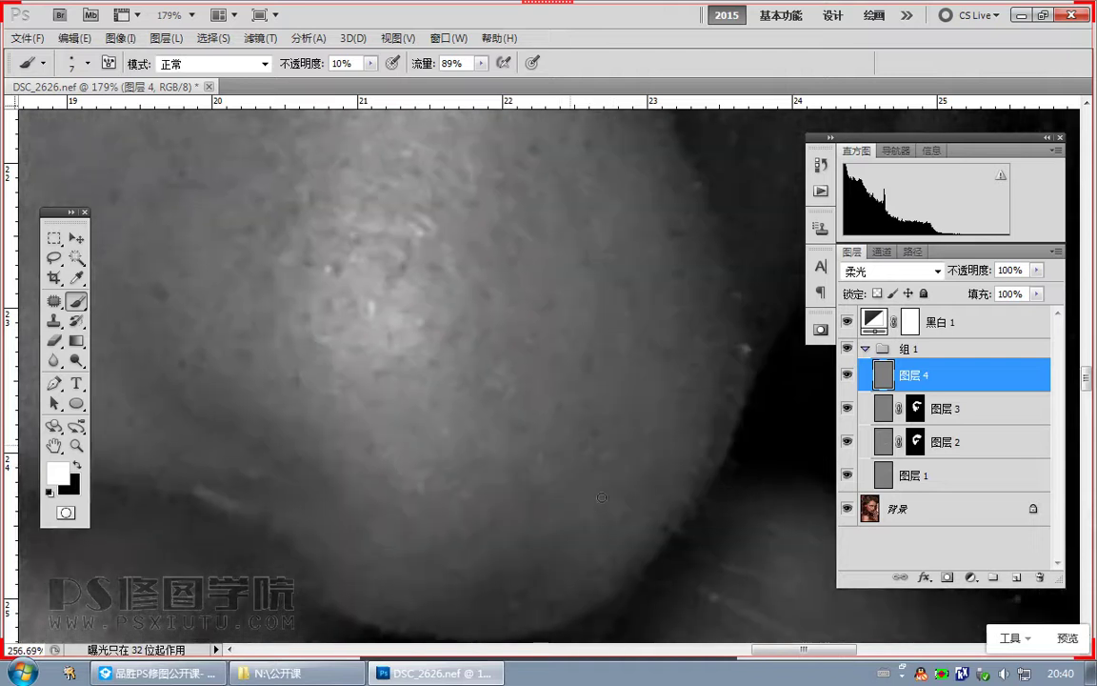
pyautogui.moveTo(371, 63); pyautogui.dragTo(366, 85)
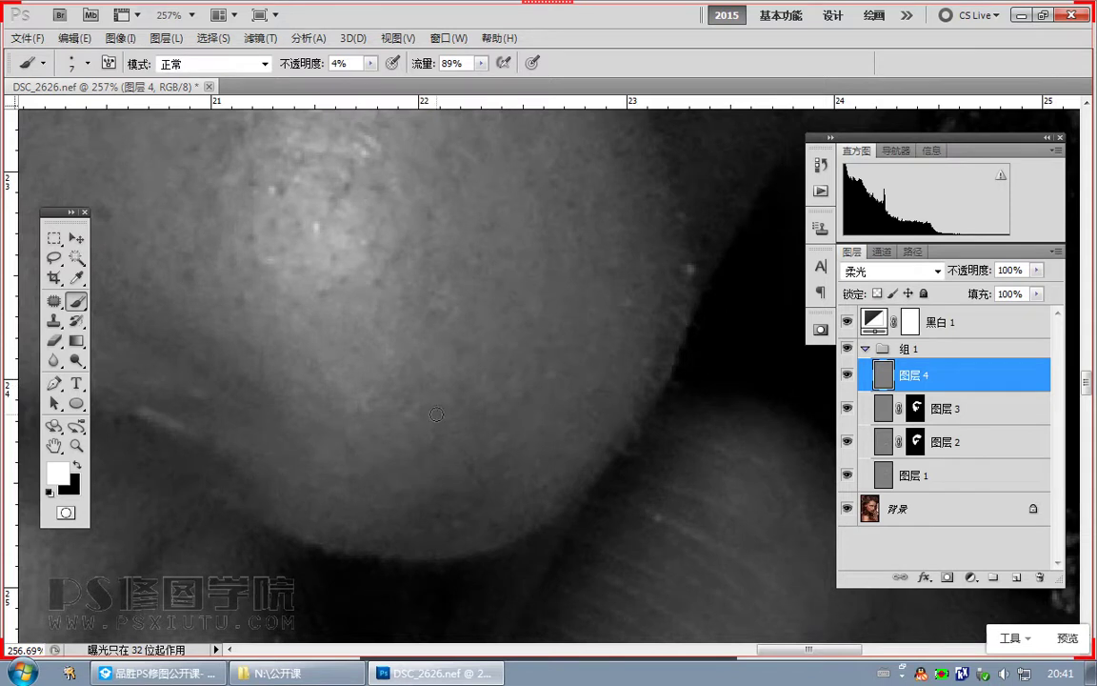
pyautogui.moveTo(367, 451); pyautogui.dragTo(396, 430)
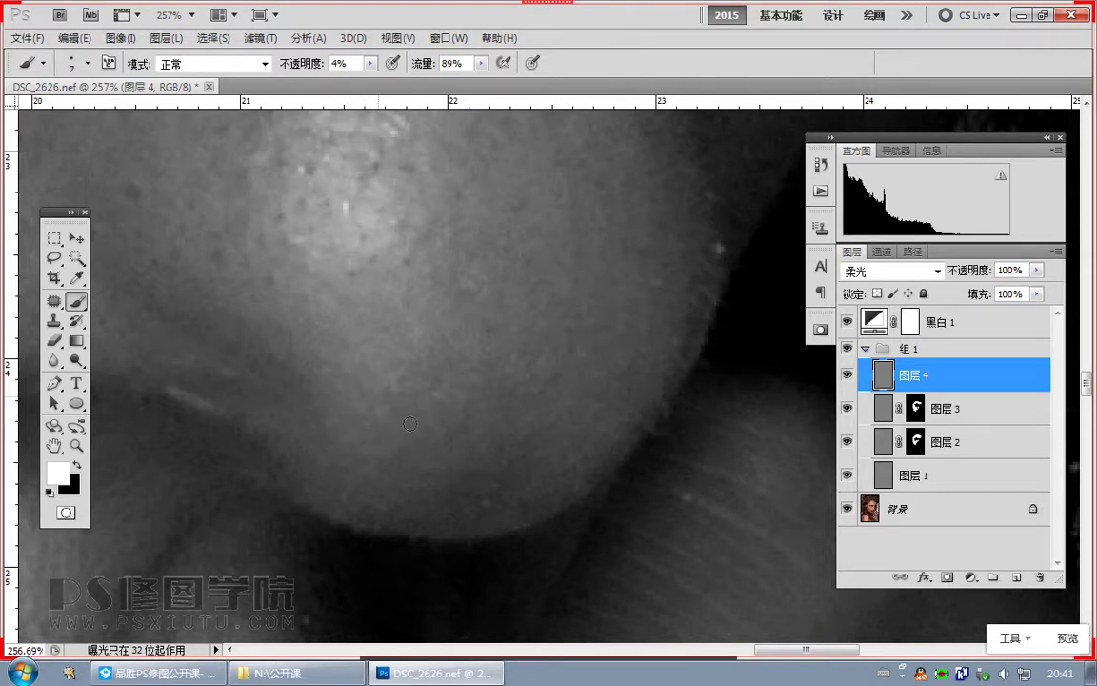
# Step: Enlarge the brush to 13 px for the nose bridge and keep white as the painting color
pyautogui.scroll(3, 570, 502)
pyautogui.scroll(3, 556, 442)
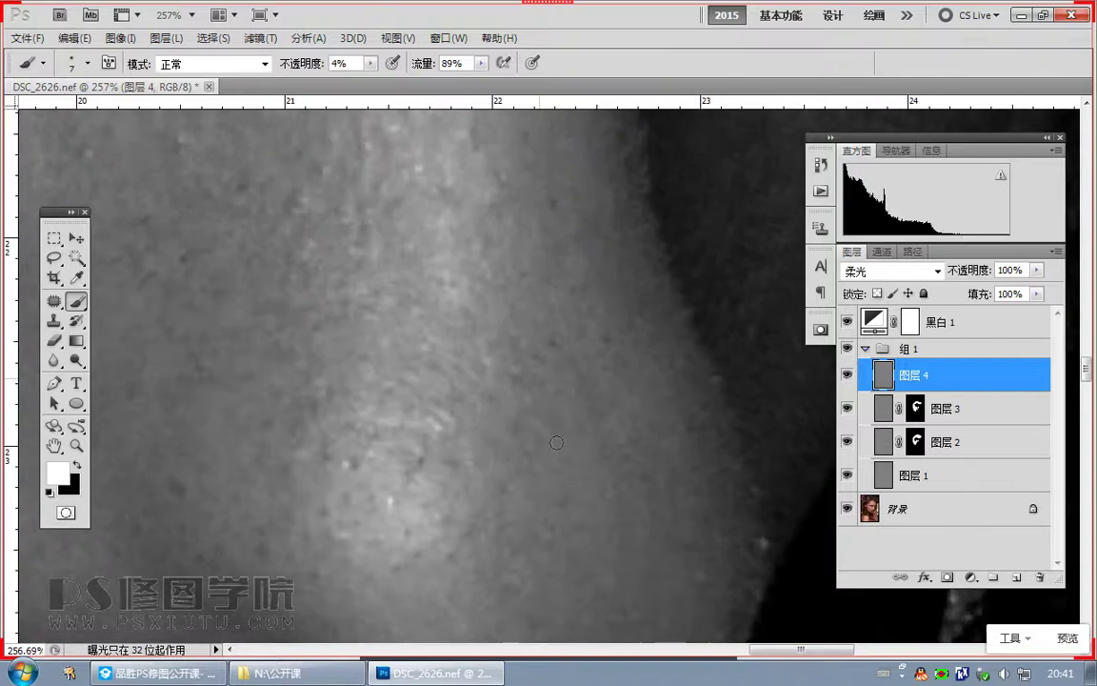
pyautogui.moveTo(534, 341); pyautogui.dragTo(595, 553)
pyautogui.press('x')
pyautogui.press(']')
pyautogui.press(']')
pyautogui.press(']')
pyautogui.press(']')
pyautogui.press(']')
pyautogui.press(']')
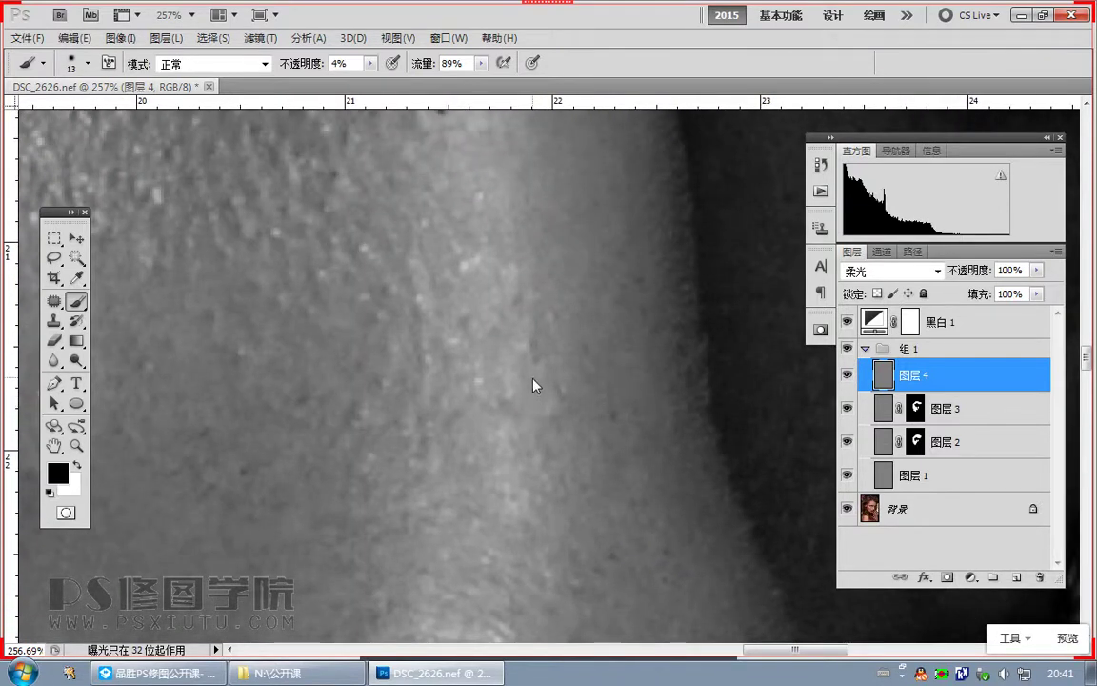
pyautogui.press('x')
pyautogui.press('x')
pyautogui.press('x')
pyautogui.scroll(-6, 576, 328)
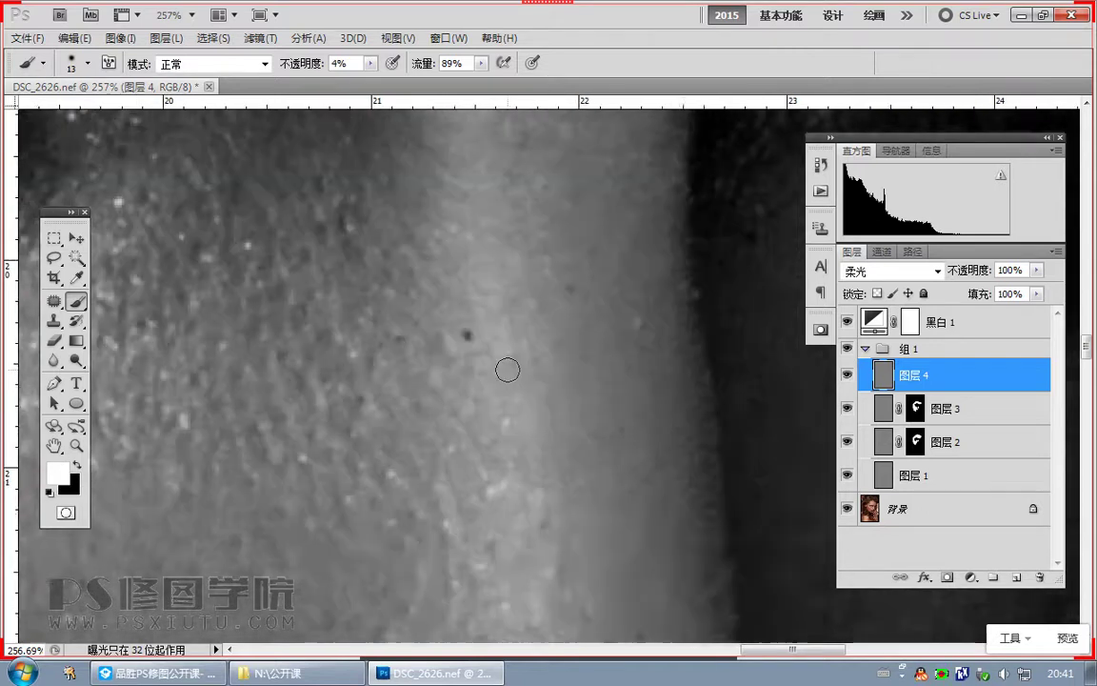
# Step: Switch to the class chat window to check the discussion, and return to the portrait in Photoshop
pyautogui.scroll(6, 488, 435)
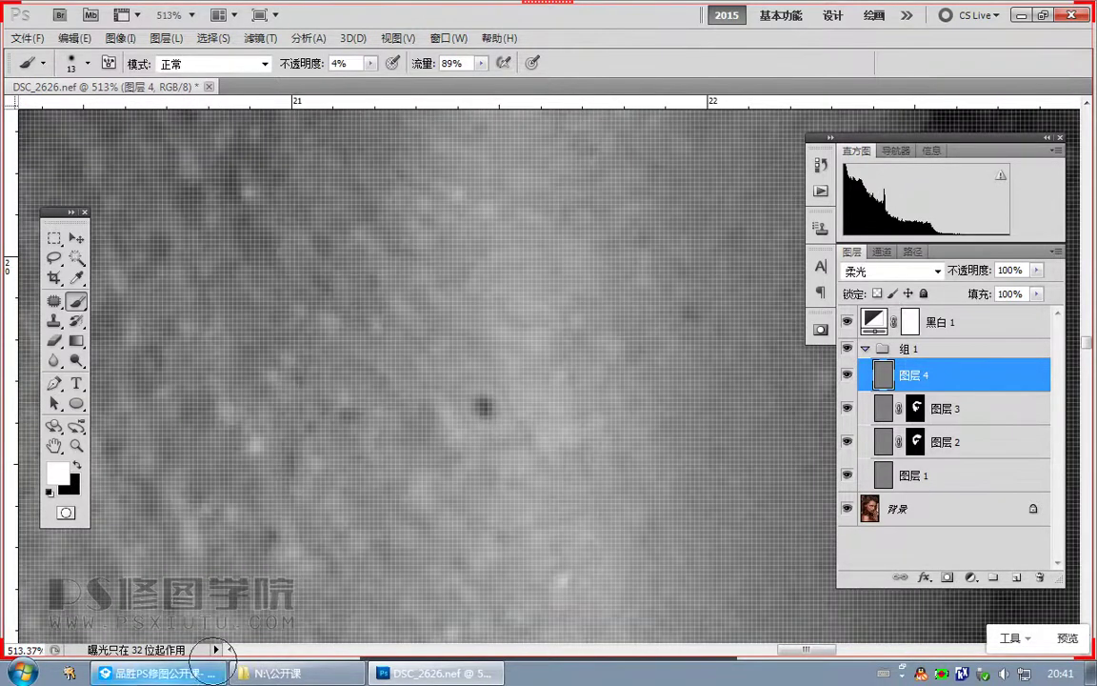
pyautogui.click(213, 671)
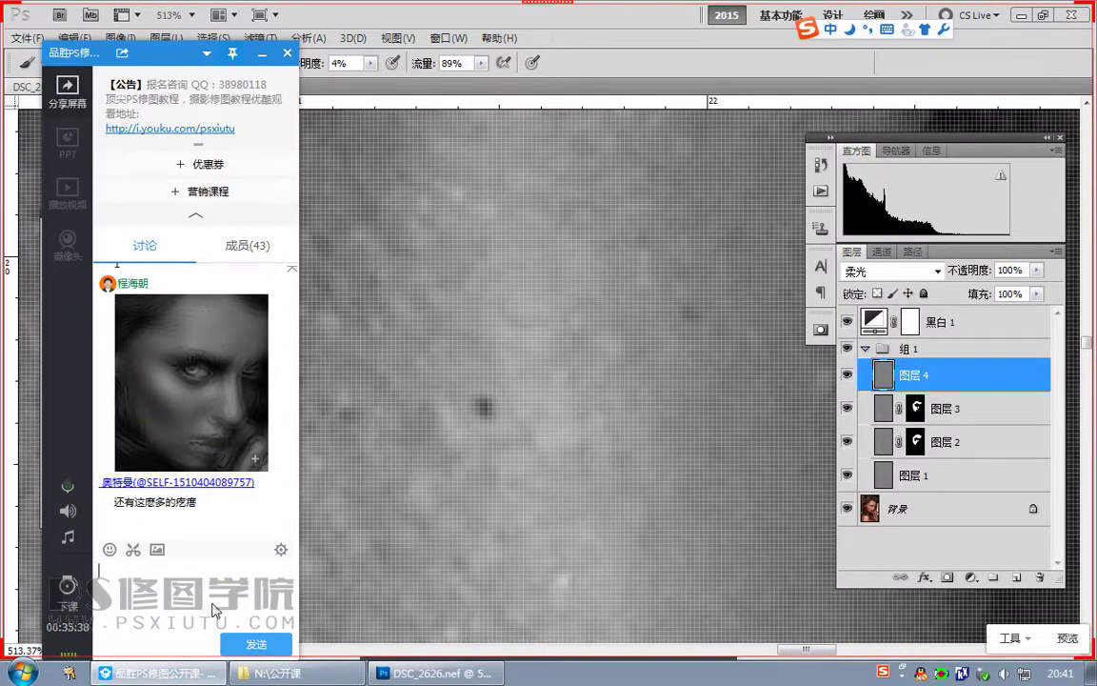
pyautogui.click(516, 521)
# Step: Set the white brush to 4 px and 10% opacity and lighten the dark specks between the inner eye and nose bridge
pyautogui.keyDown('alt'); pyautogui.click(461, 385); pyautogui.keyUp('alt')
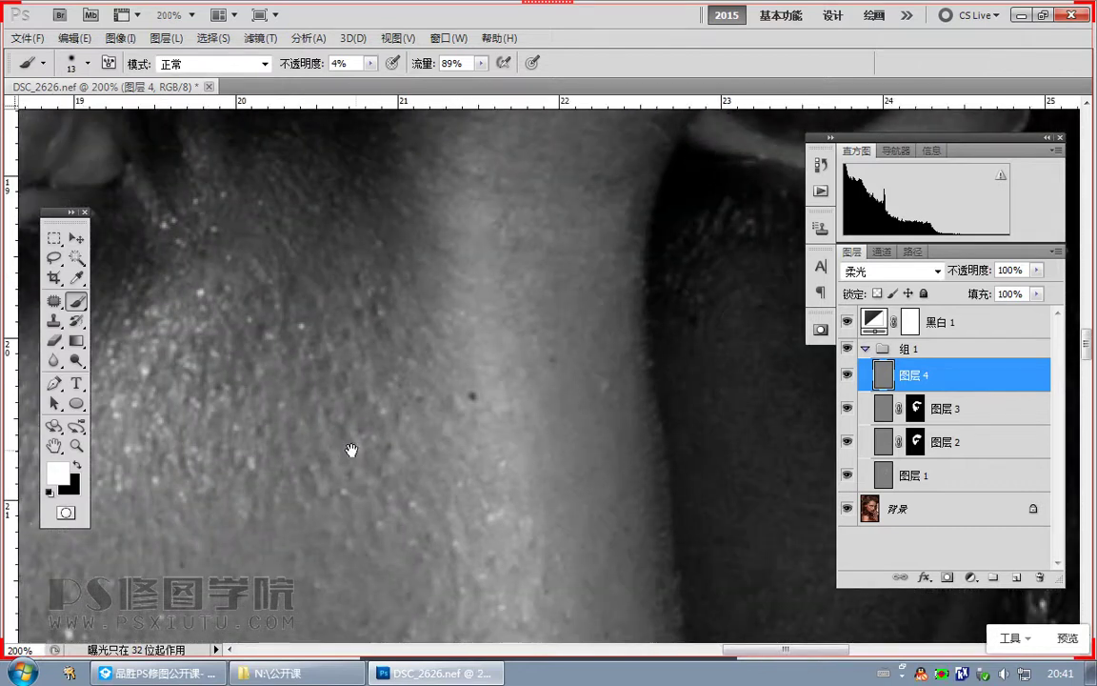
pyautogui.moveTo(348, 446); pyautogui.dragTo(501, 509)
pyautogui.keyDown('ctrl'); pyautogui.click(491, 484); pyautogui.keyUp('ctrl')
pyautogui.press('1')
pyautogui.moveTo(502, 375); pyautogui.dragTo(491, 376)
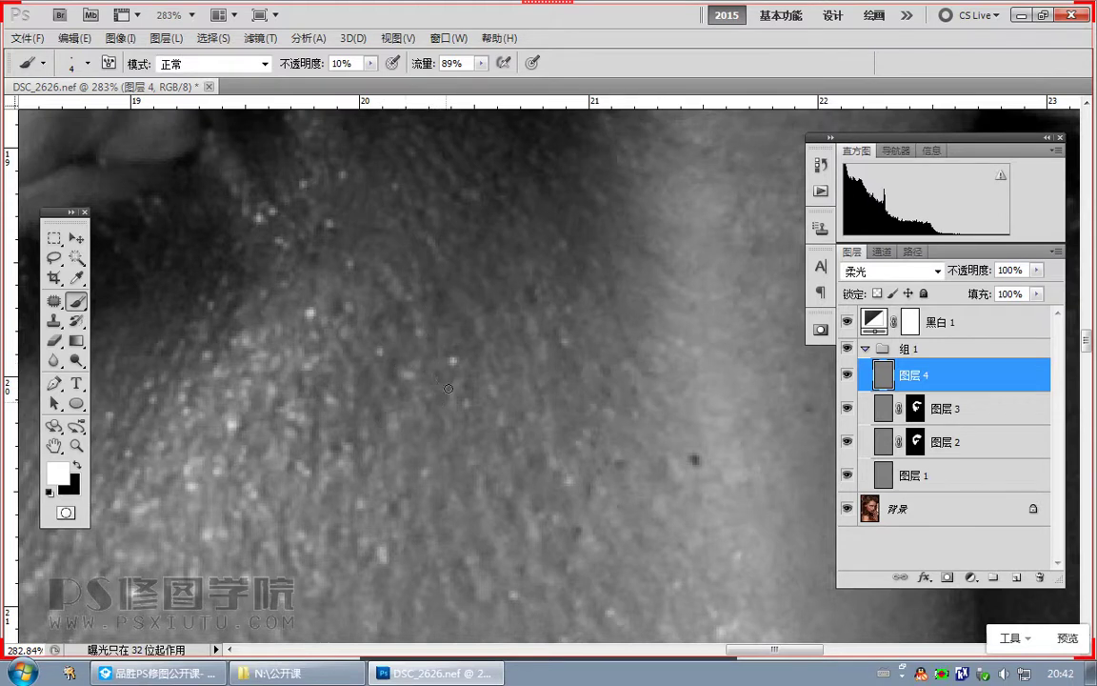
# Step: Continue evening out the fine specks between the inner eye and nose bridge with the 4 px brush at 10% opacity
pyautogui.moveTo(464, 318); pyautogui.dragTo(478, 357)
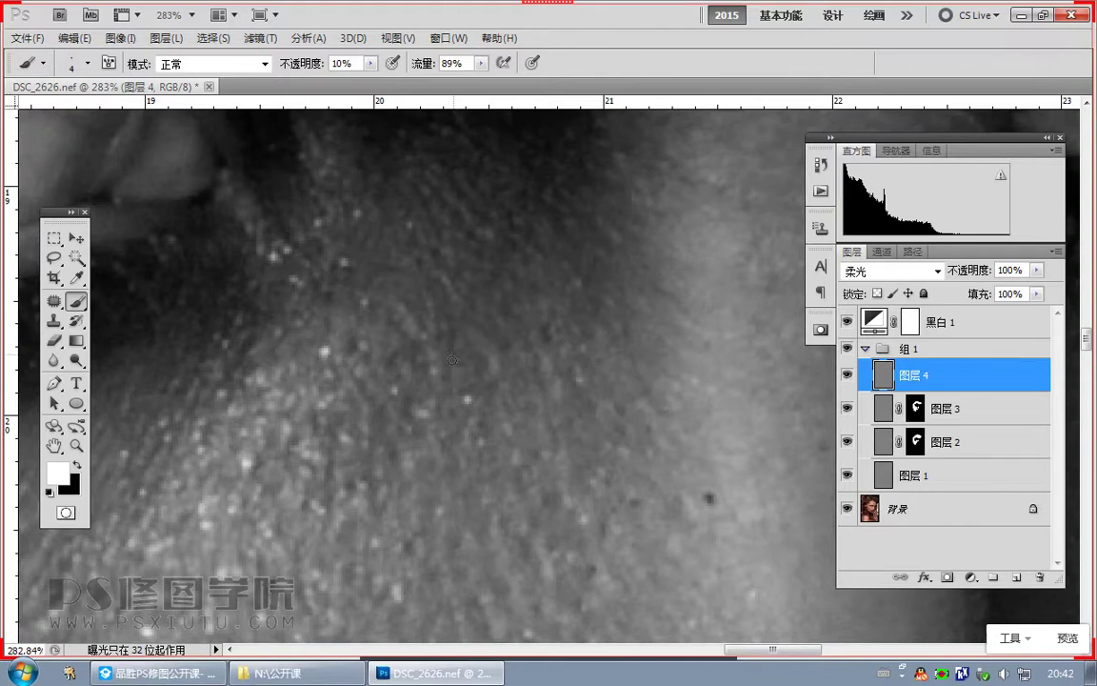
pyautogui.moveTo(417, 397); pyautogui.dragTo(476, 309)
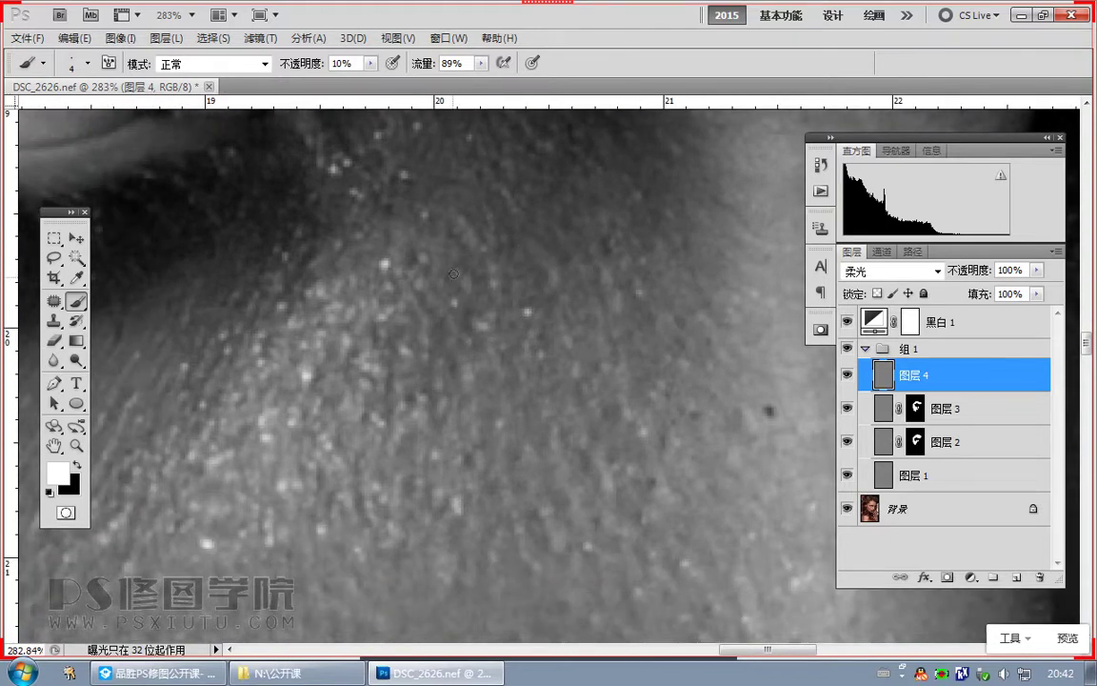
pyautogui.press('x')
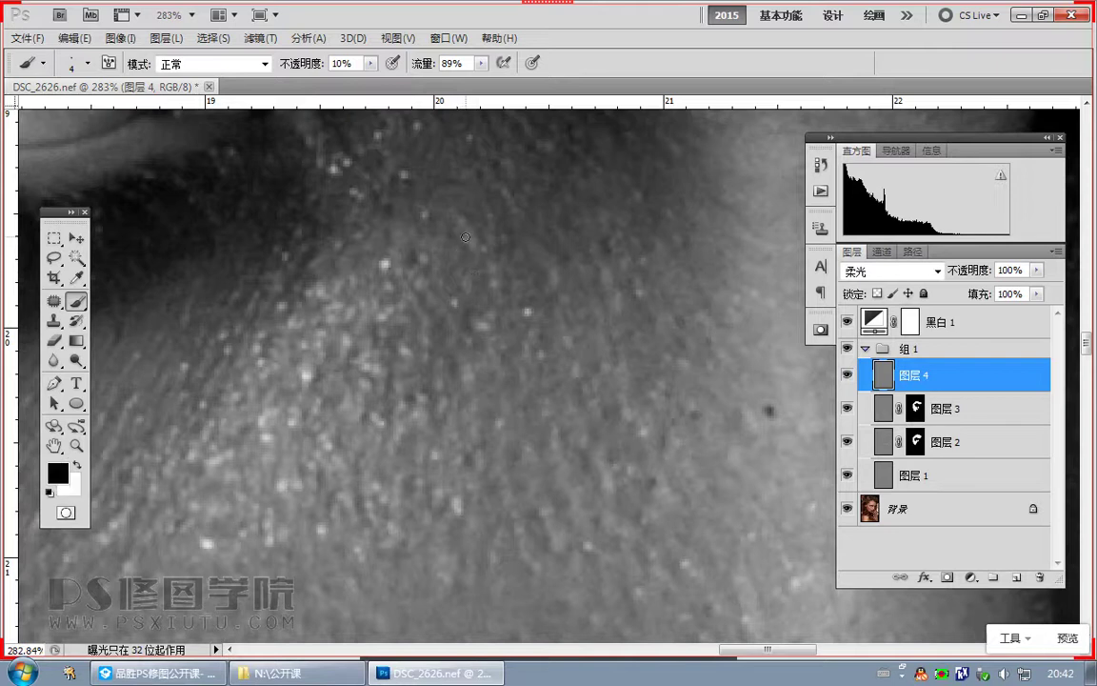
pyautogui.press('x')
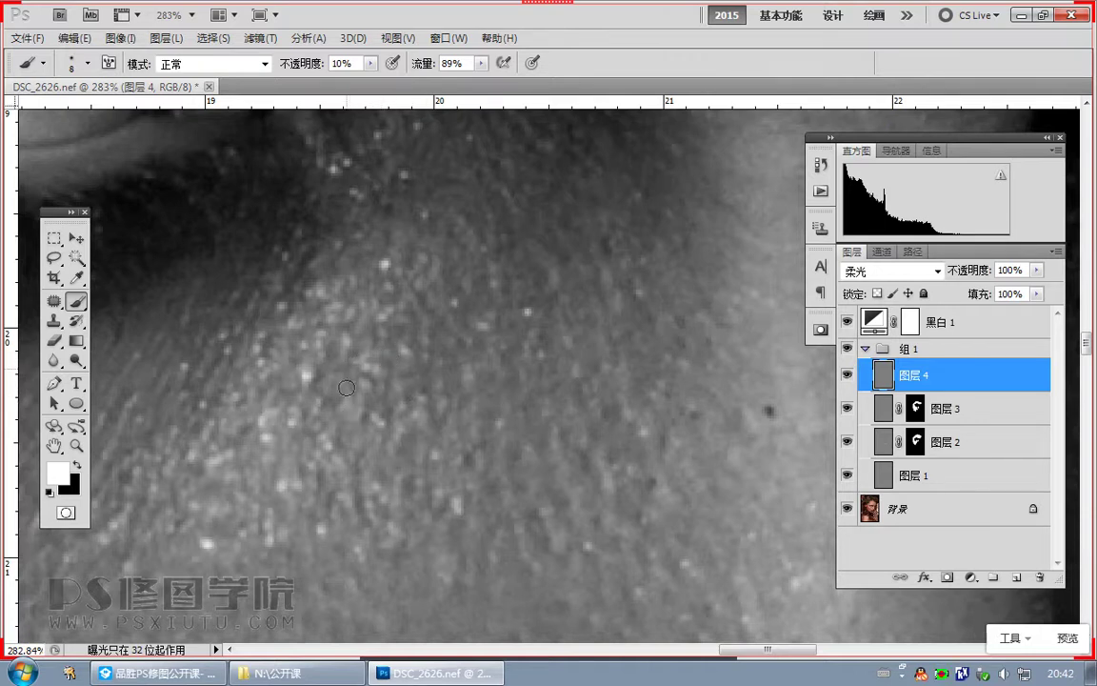
# Step: Enlarge the white brush to 8 px and lighten dark specks along the side of the nose below the inner eye
pyautogui.moveTo(320, 441); pyautogui.dragTo(322, 436)
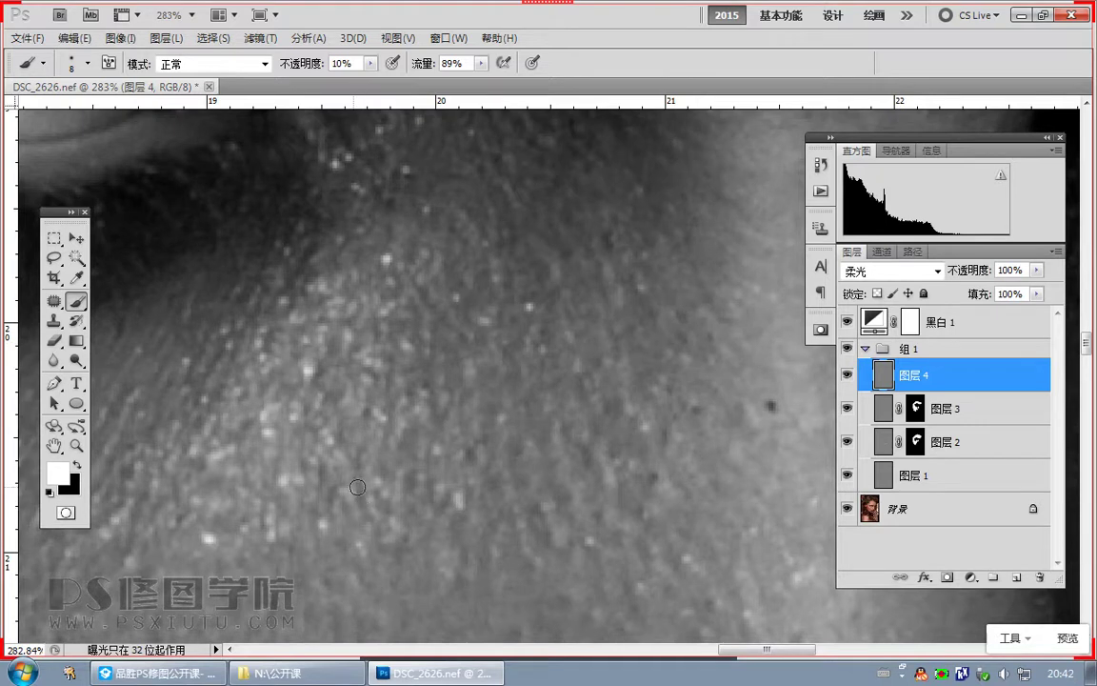
pyautogui.moveTo(595, 381); pyautogui.dragTo(590, 428)
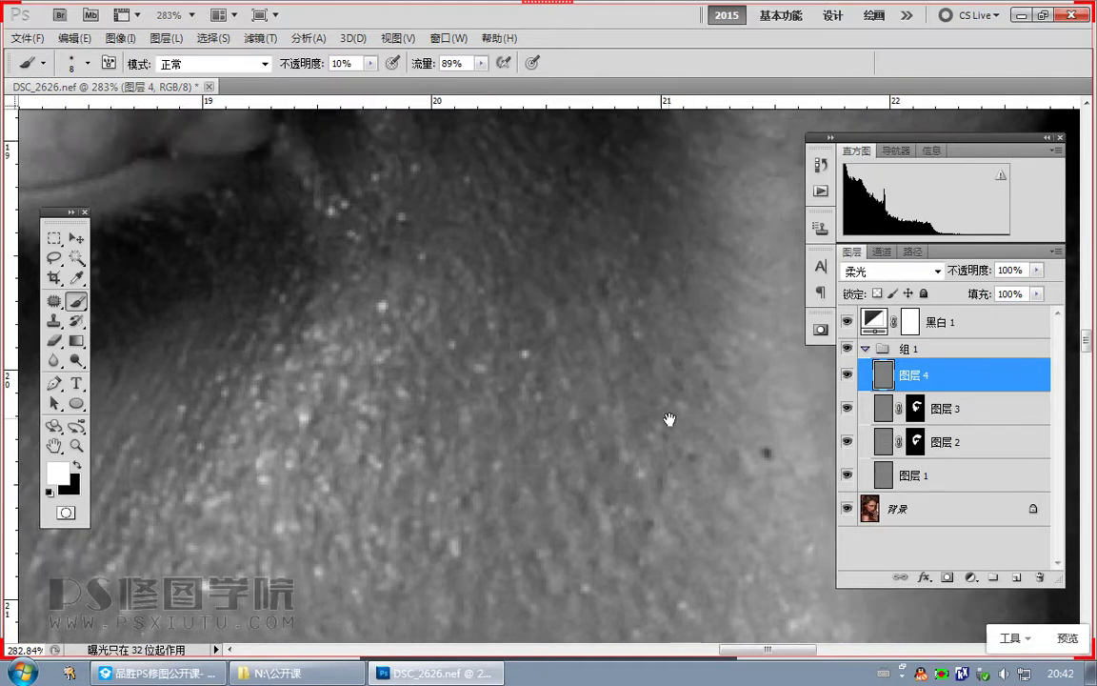
pyautogui.moveTo(669, 419); pyautogui.dragTo(620, 370)
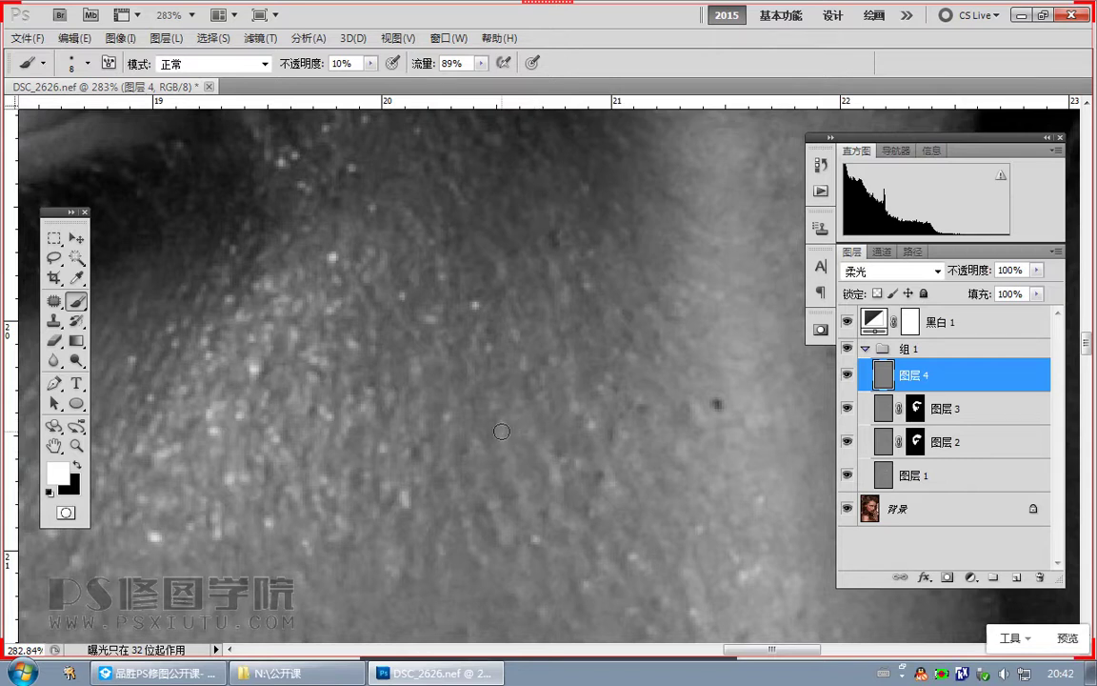
pyautogui.moveTo(453, 473); pyautogui.dragTo(469, 413)
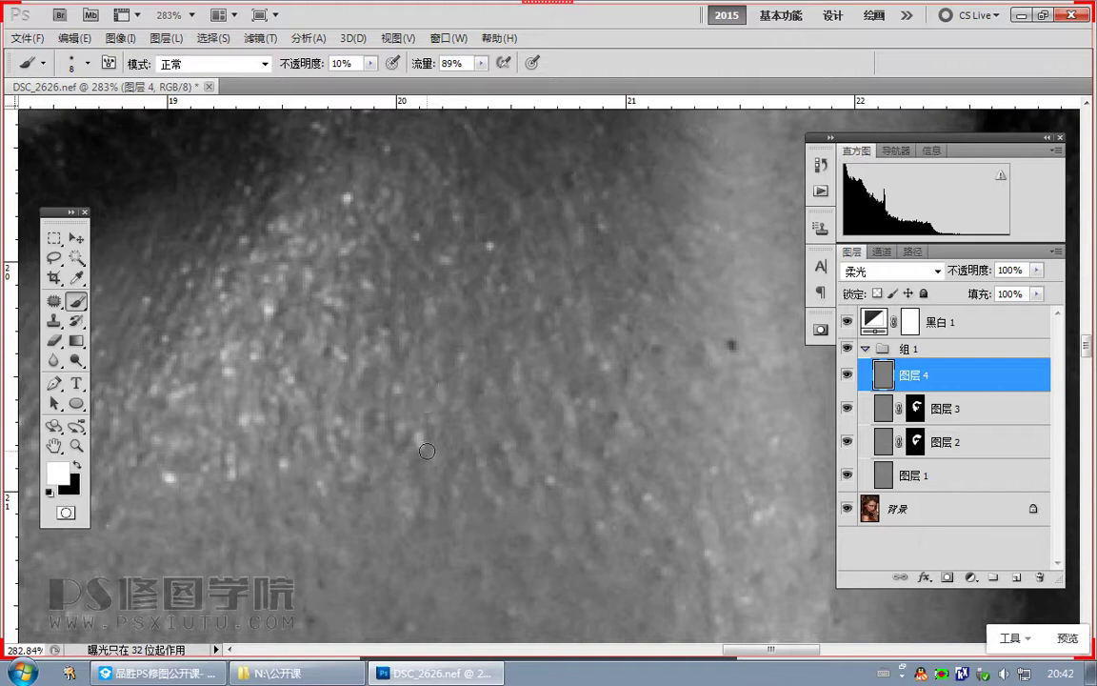
pyautogui.moveTo(421, 477); pyautogui.dragTo(444, 446)
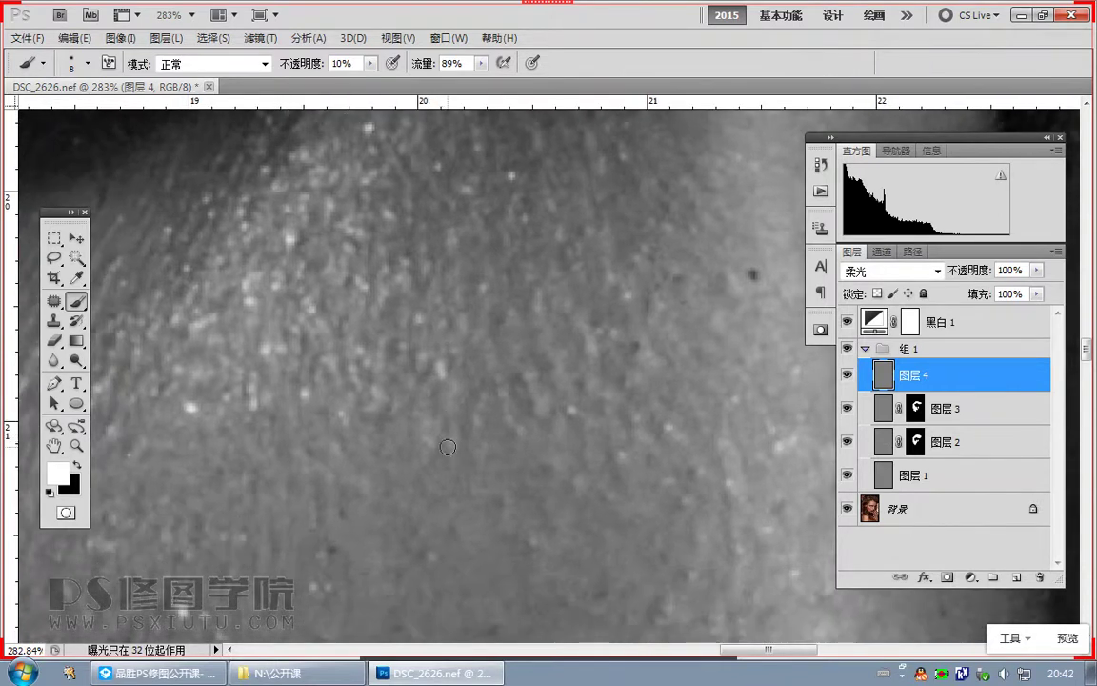
# Step: Lighten the small dark spots below the shiny inner-eye highlight, where the side of the nose meets the cheek, using the white brush
pyautogui.press('x')
pyautogui.press('x')
pyautogui.moveTo(369, 457); pyautogui.dragTo(389, 457)
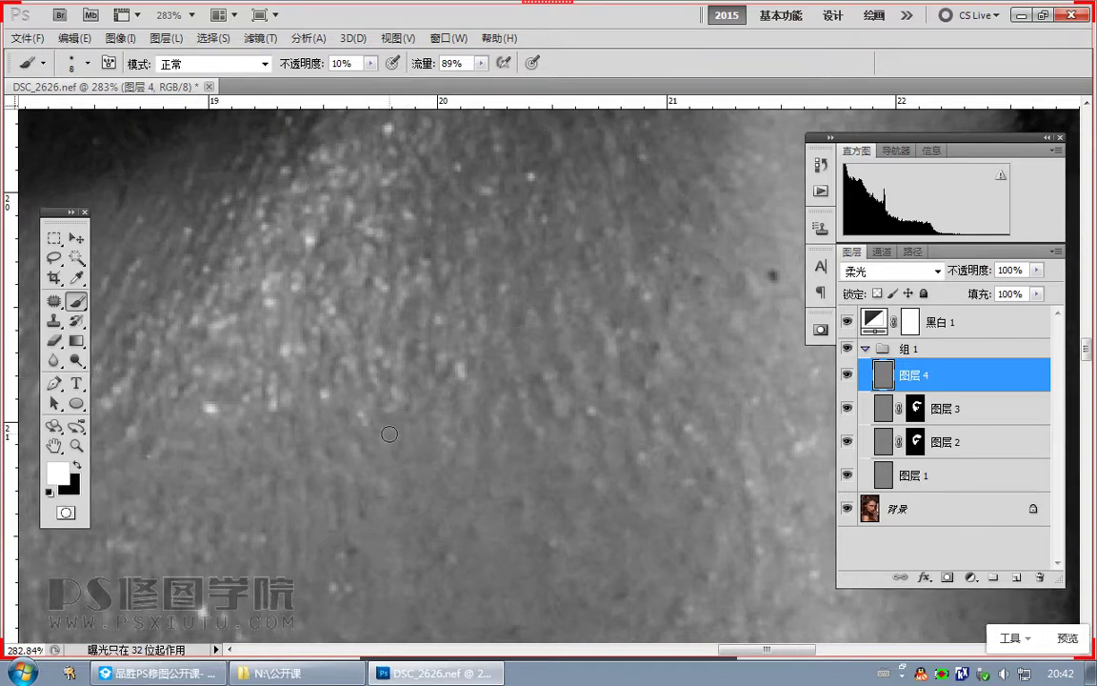
pyautogui.moveTo(303, 419); pyautogui.dragTo(329, 409)
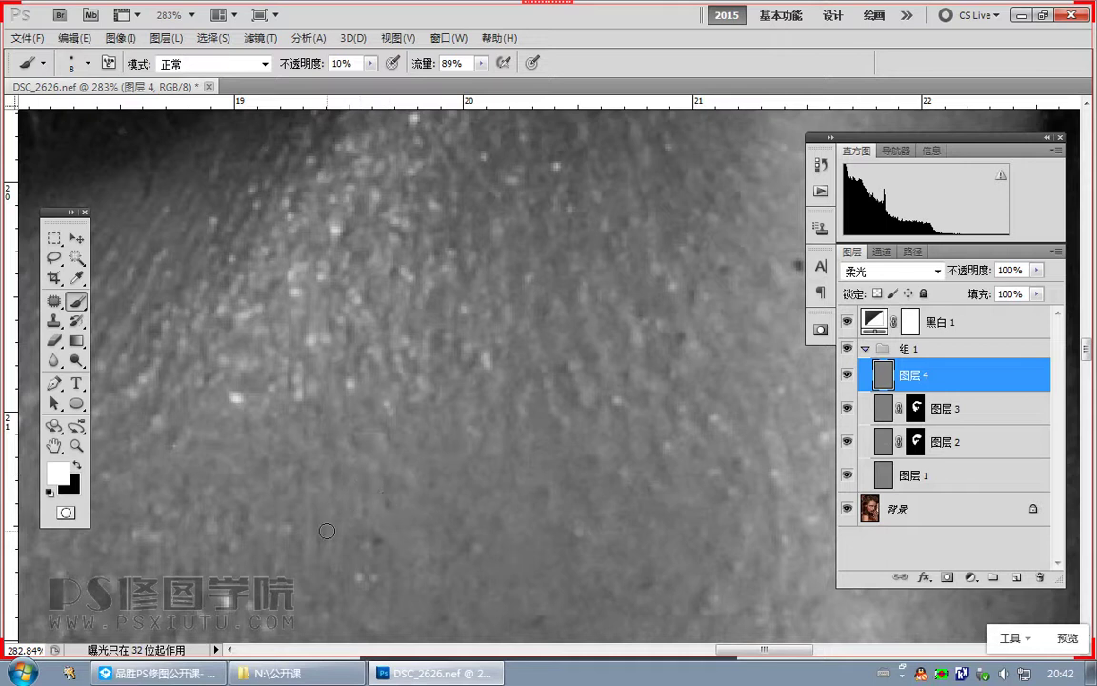
pyautogui.moveTo(296, 477); pyautogui.dragTo(411, 327)
pyautogui.moveTo(321, 449); pyautogui.dragTo(553, 318)
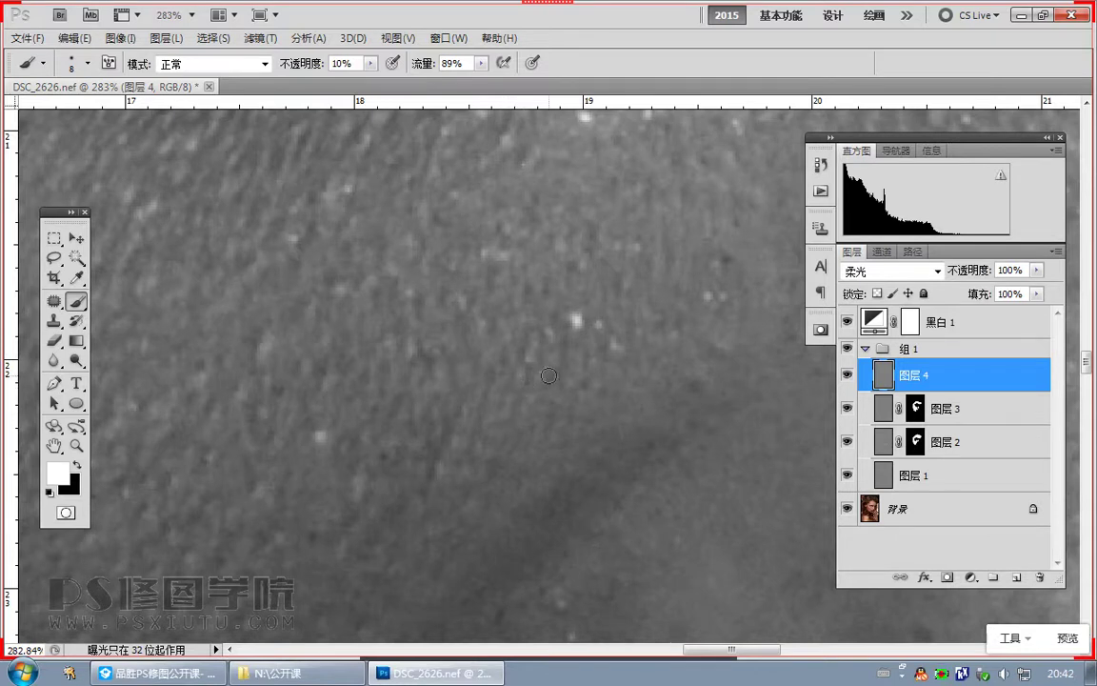
# Step: Soften the dark pores on the upper cheek below the eye with the 8 px white brush at 10% opacity
pyautogui.moveTo(498, 315); pyautogui.dragTo(607, 243)
pyautogui.moveTo(374, 277); pyautogui.dragTo(441, 375)
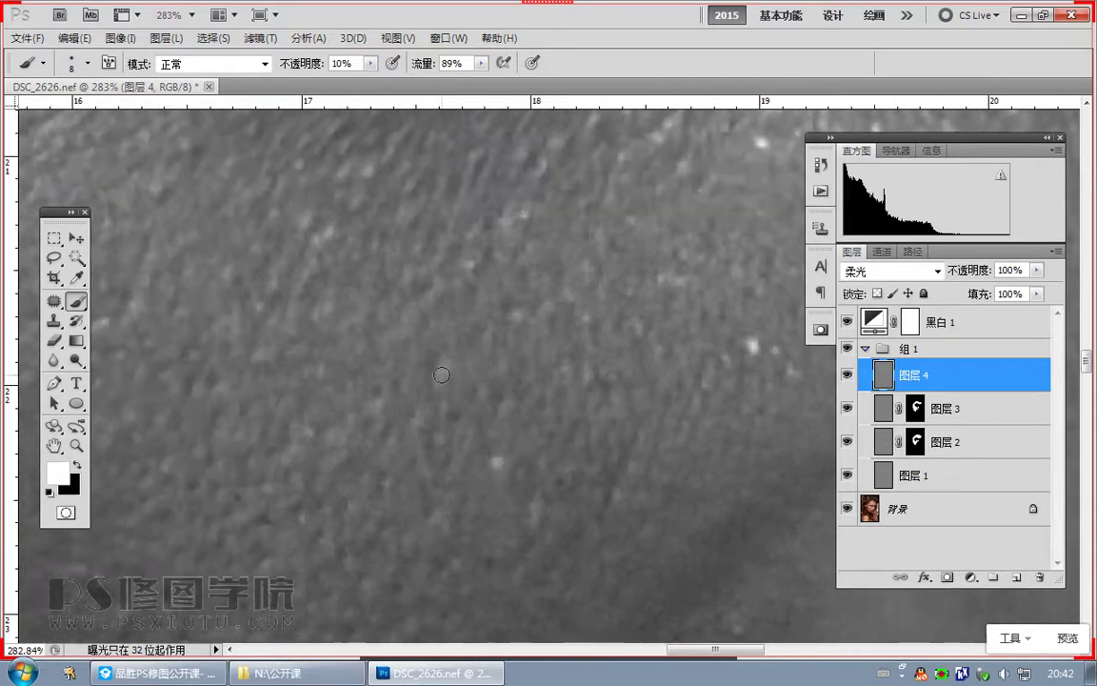
pyautogui.press('x')
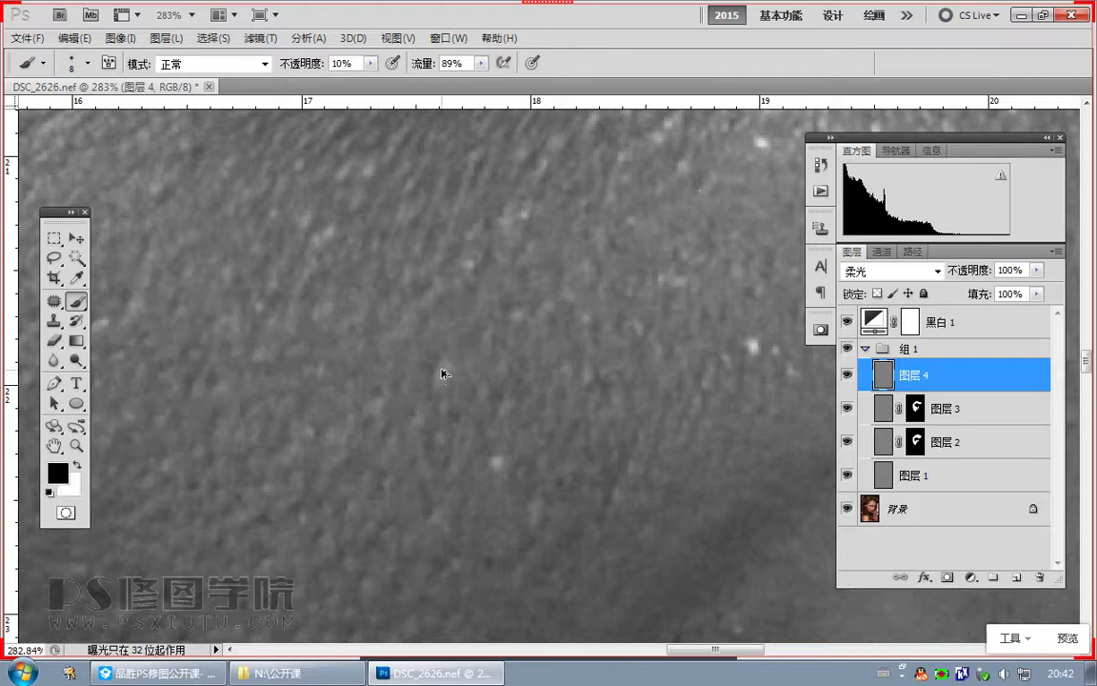
pyautogui.press('x')
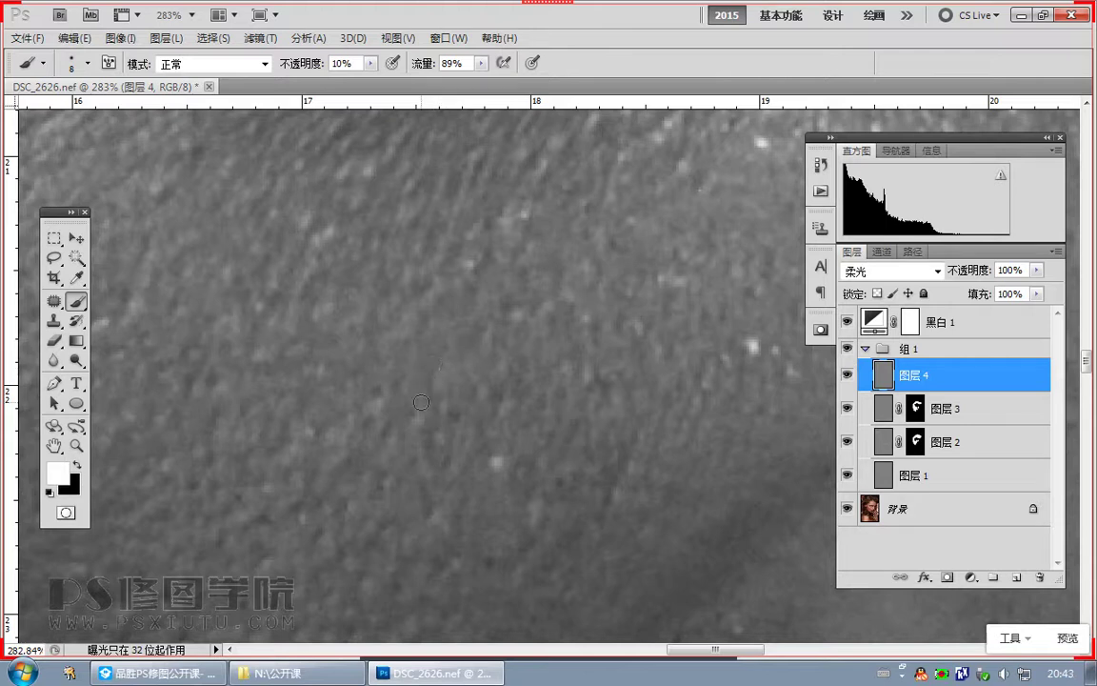
pyautogui.moveTo(549, 423); pyautogui.dragTo(491, 335)
pyautogui.press('x')
pyautogui.press('x')
# Step: Lighten the remaining dark specks on the cheek beside the shadowed crease above the nostril
pyautogui.scroll(1, 590, 410)
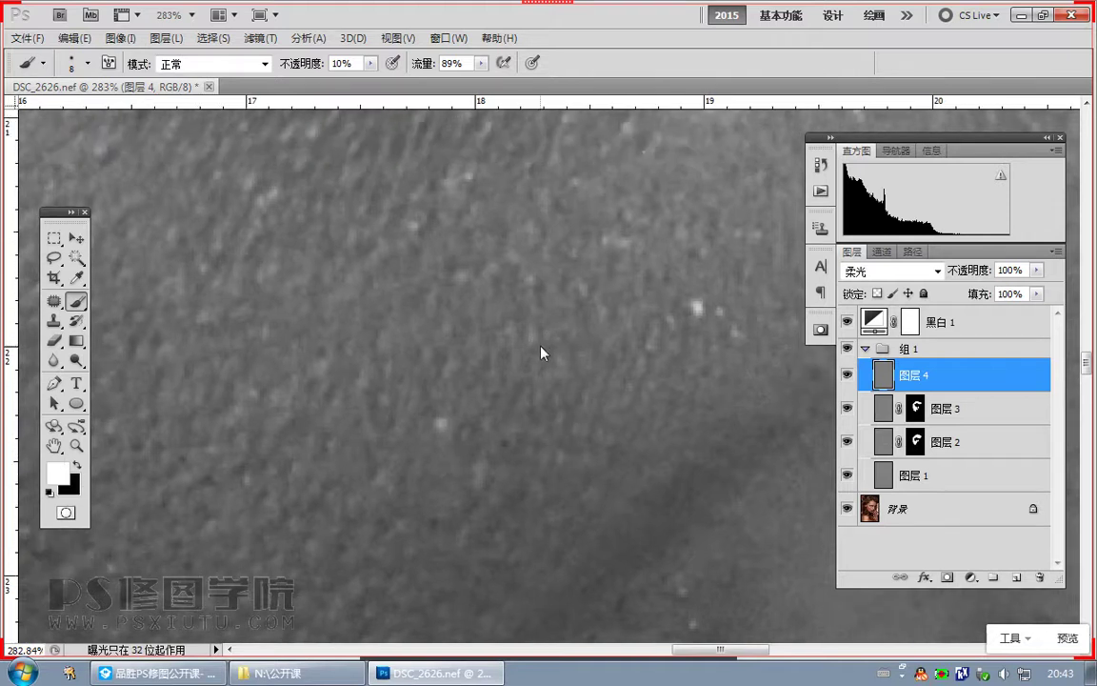
pyautogui.moveTo(462, 295); pyautogui.dragTo(497, 383)
pyautogui.scroll(-1, 427, 404)
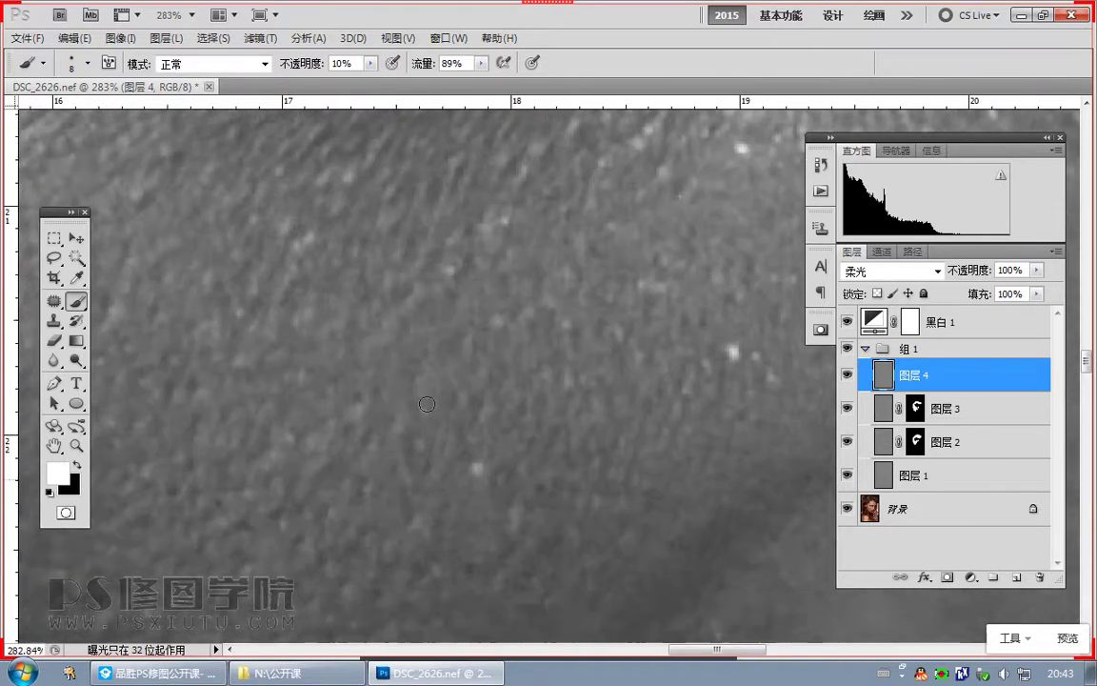
pyautogui.scroll(-2, 427, 404)
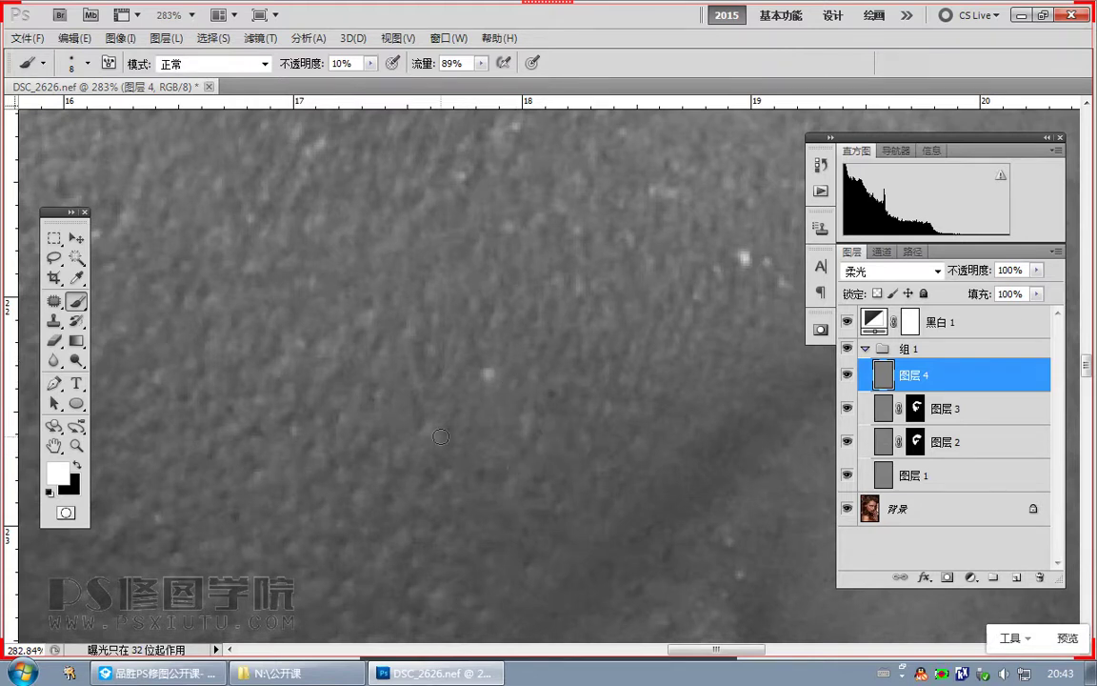
pyautogui.moveTo(377, 395); pyautogui.dragTo(424, 436)
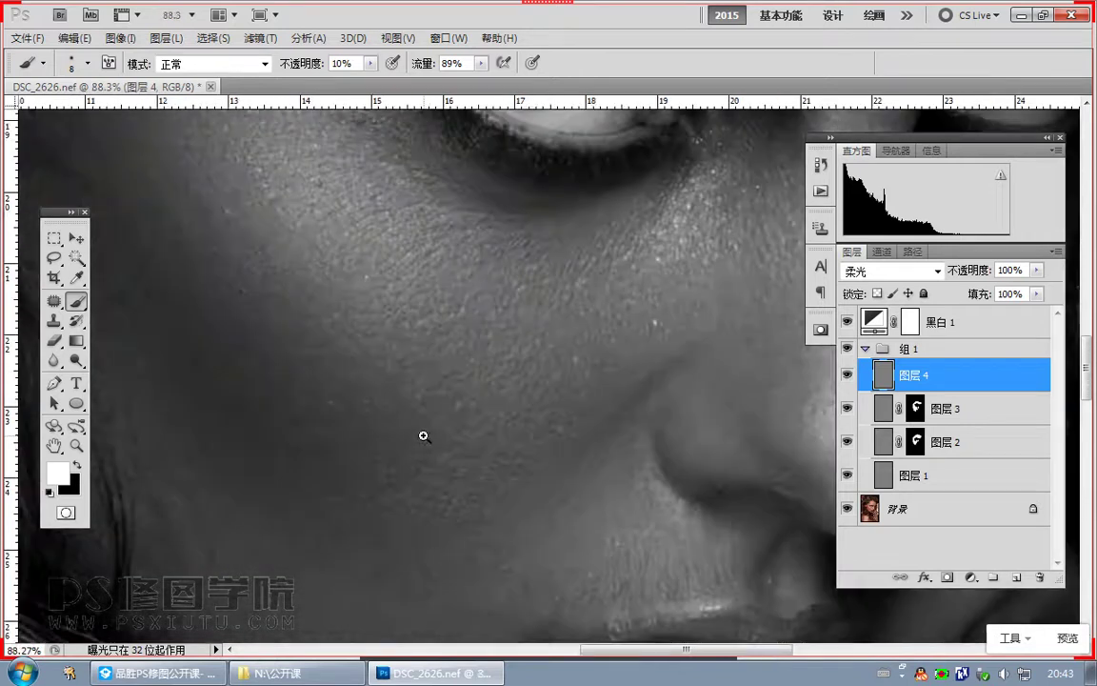
# Step: Even out the dark pores in the shaded lower cheek with the 8 px white brush
pyautogui.scroll(5, 424, 436)
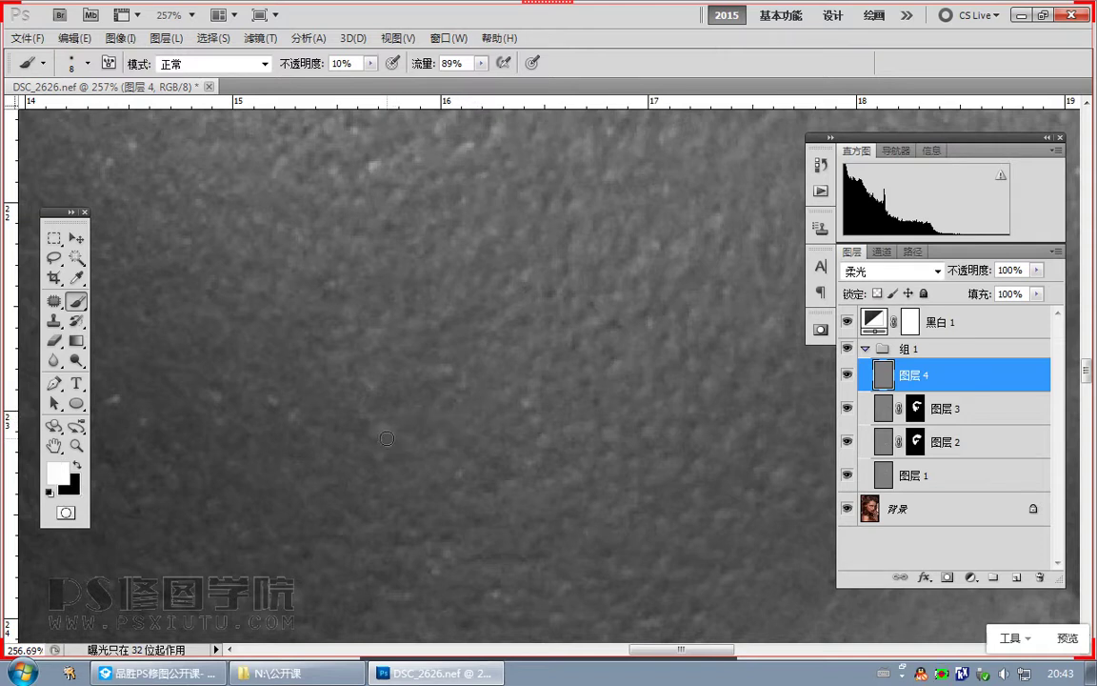
pyautogui.moveTo(304, 452); pyautogui.dragTo(368, 380)
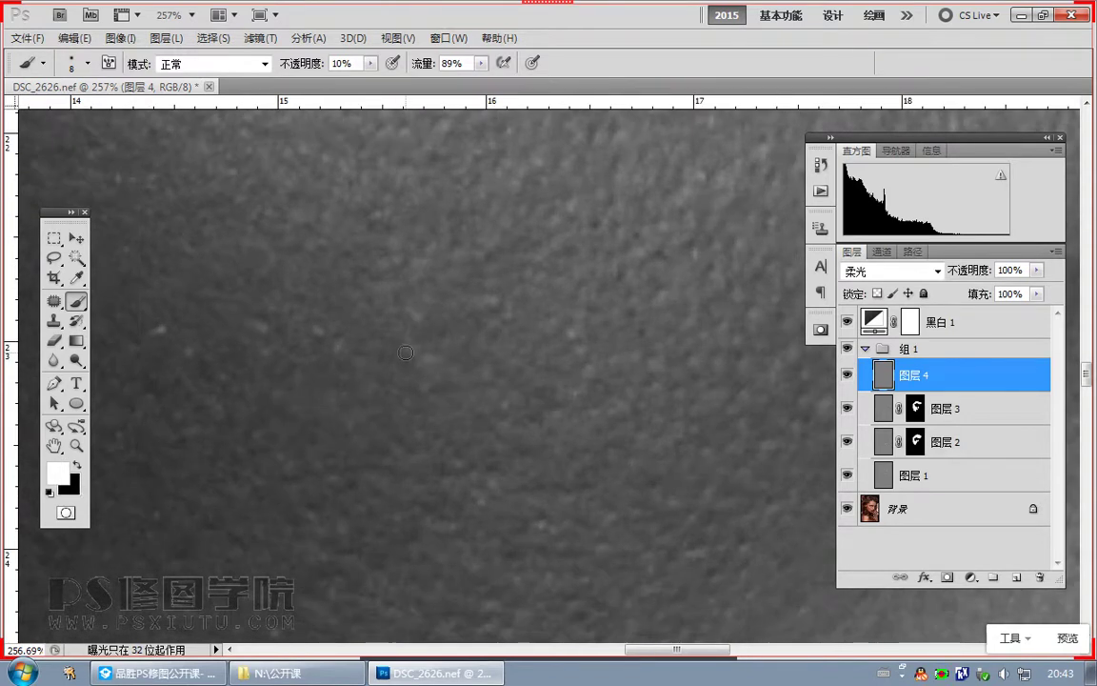
pyautogui.press('x')
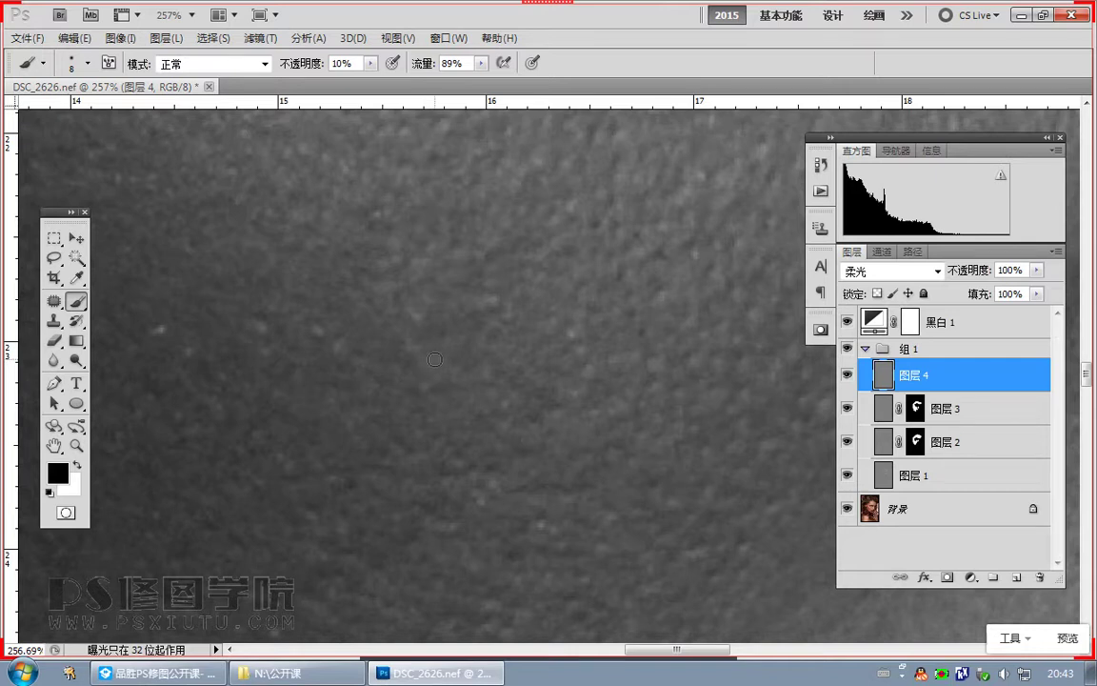
pyautogui.press('x')
pyautogui.moveTo(331, 385); pyautogui.dragTo(422, 376)
pyautogui.moveTo(590, 539); pyautogui.dragTo(533, 417)
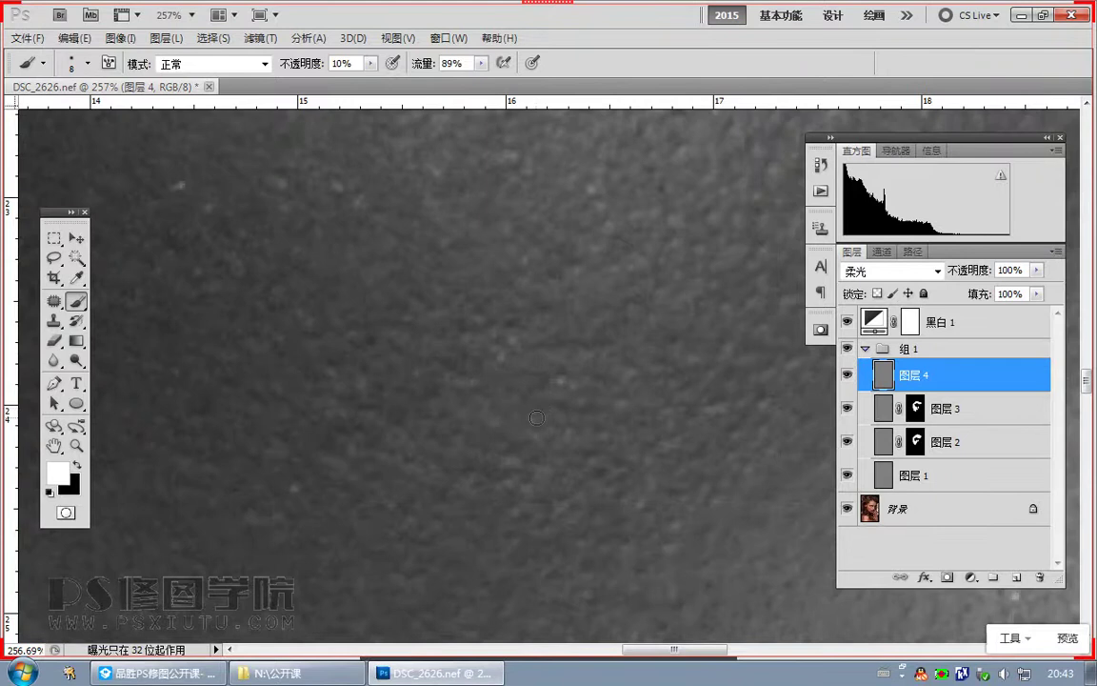
pyautogui.moveTo(566, 378); pyautogui.dragTo(553, 404)
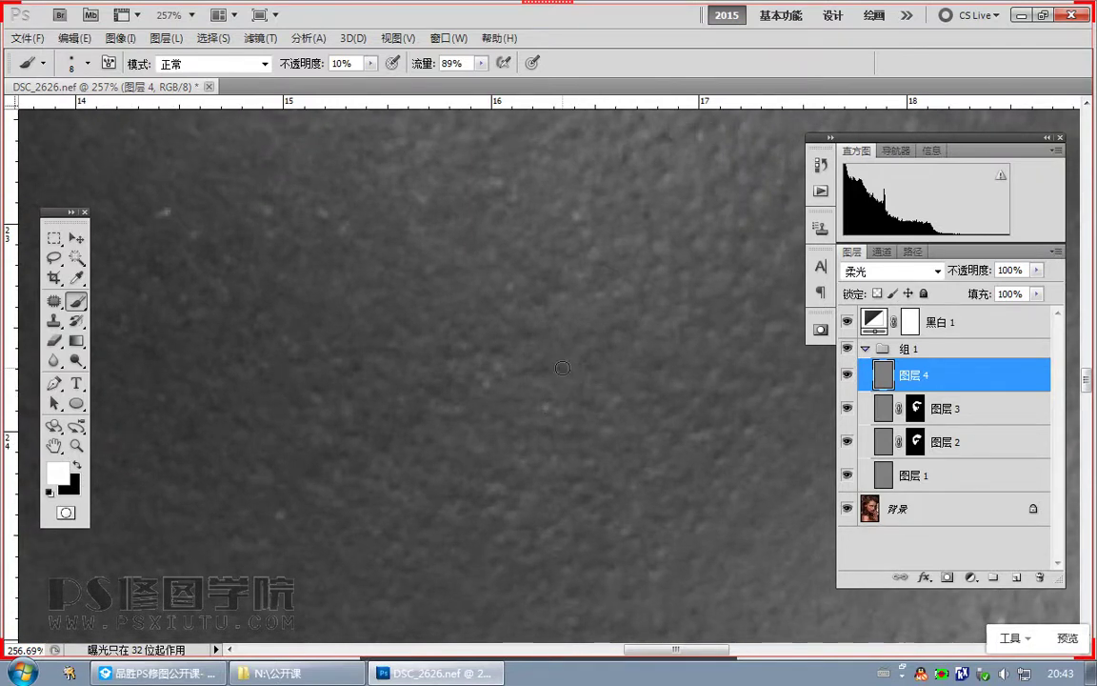
pyautogui.moveTo(495, 362); pyautogui.dragTo(516, 392)
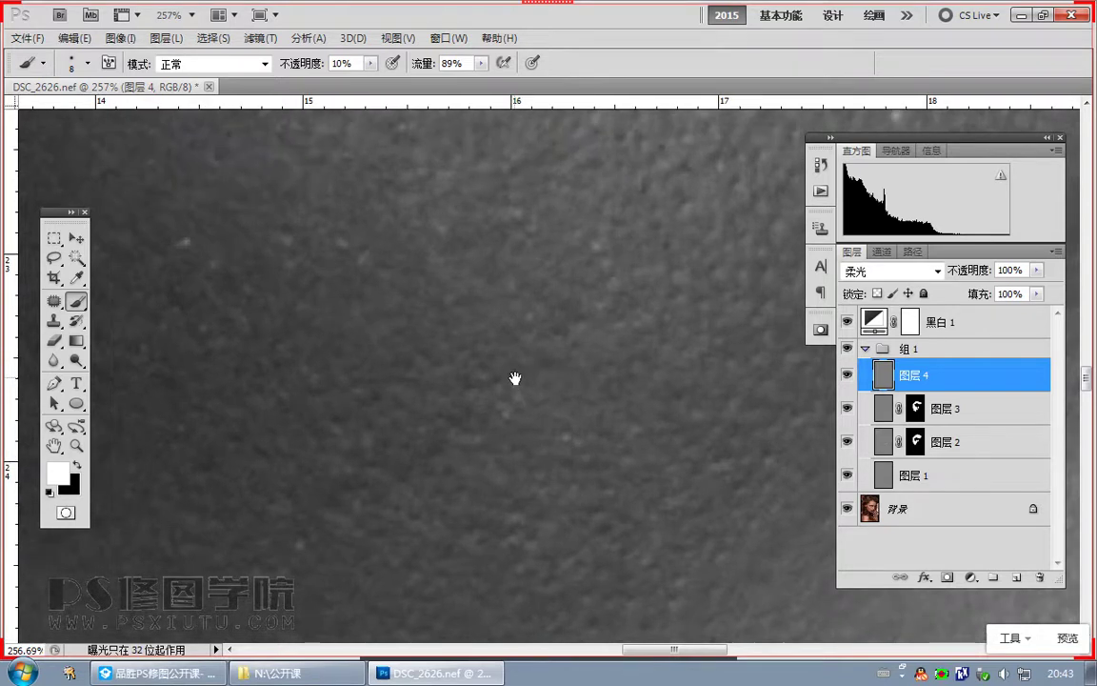
# Step: Work back up the middle of the cheek, lightening dark specks between the shaded area and the highlight below the eye
pyautogui.moveTo(557, 335); pyautogui.dragTo(565, 412)
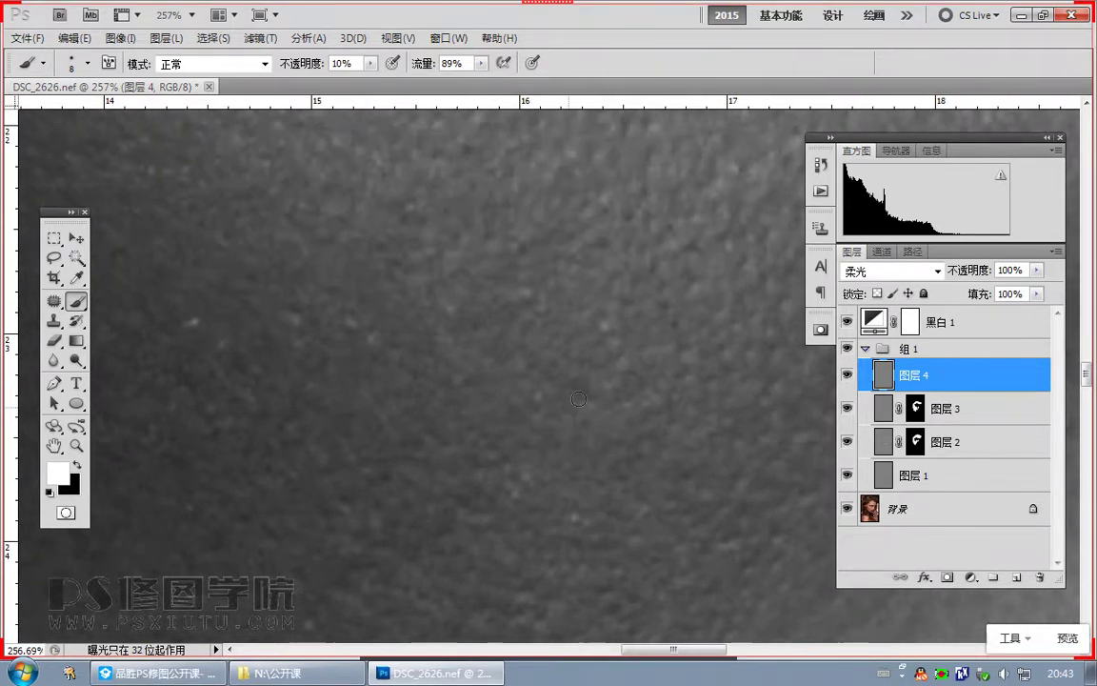
pyautogui.moveTo(498, 336); pyautogui.dragTo(505, 463)
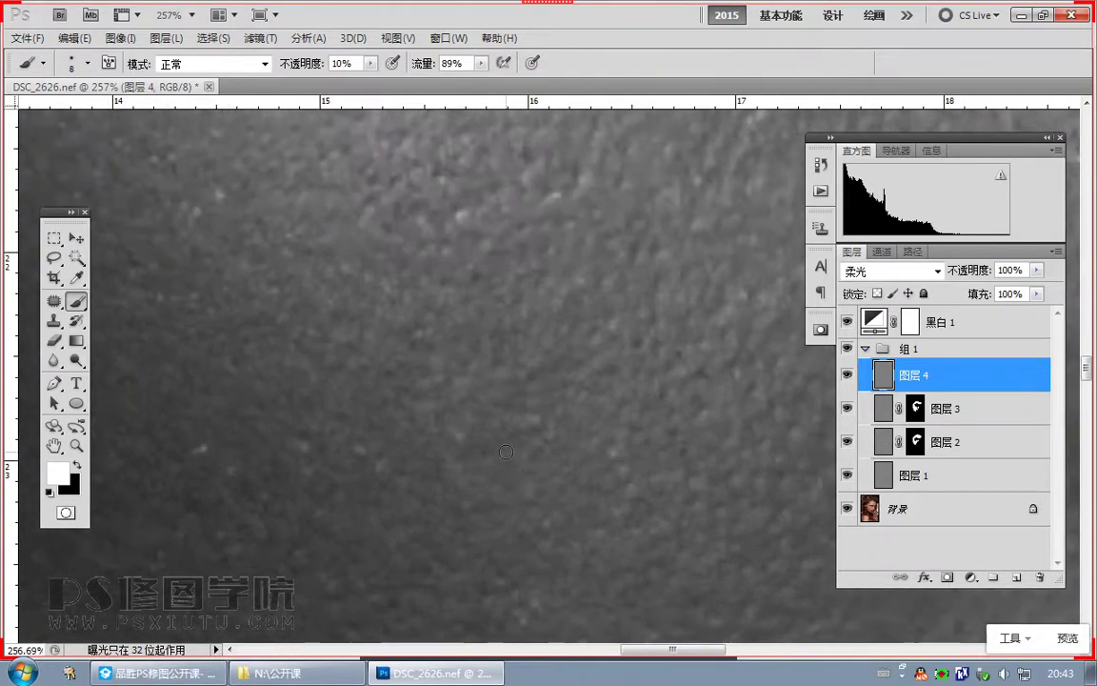
pyautogui.moveTo(519, 419); pyautogui.dragTo(521, 460)
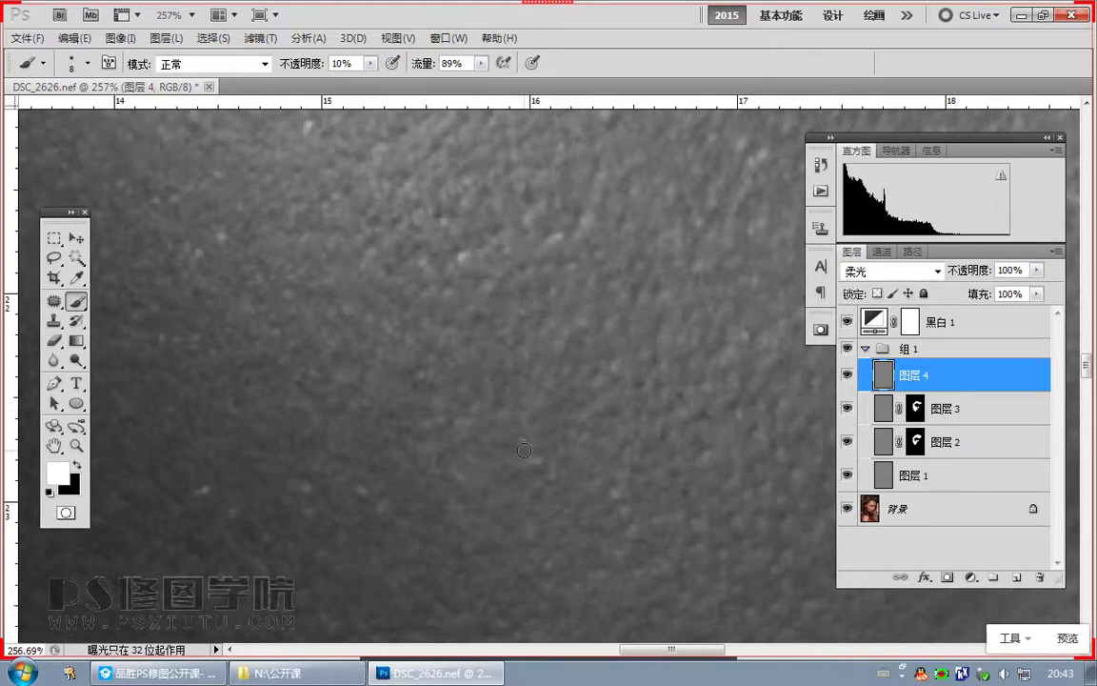
pyautogui.moveTo(515, 411); pyautogui.dragTo(513, 430)
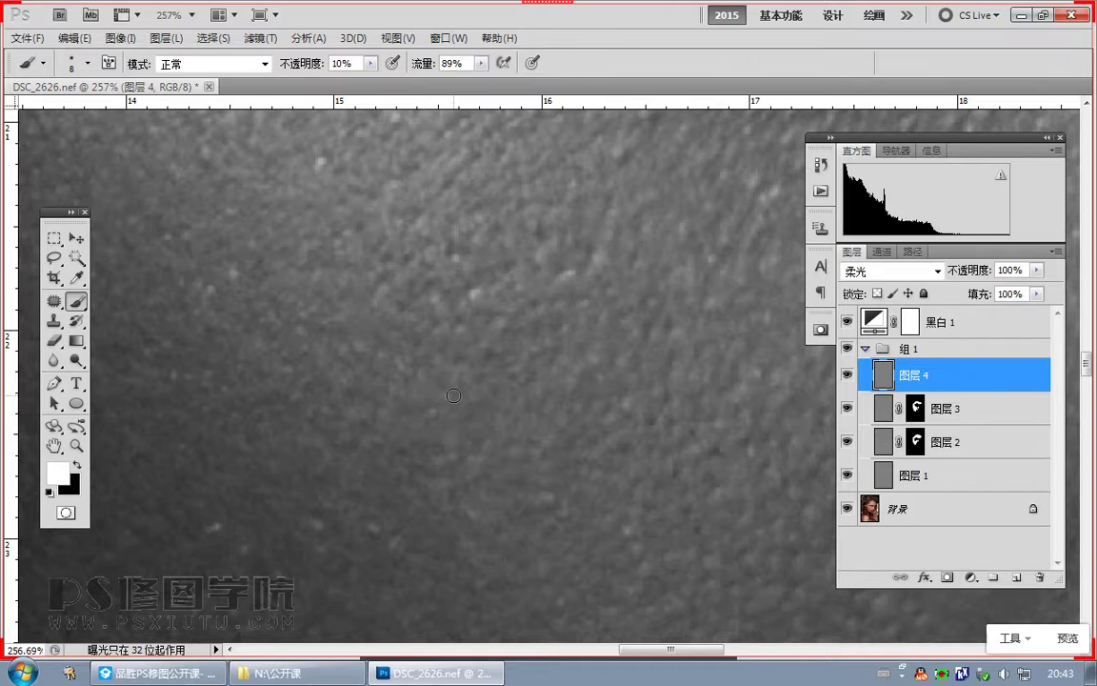
pyautogui.moveTo(407, 354); pyautogui.dragTo(418, 431)
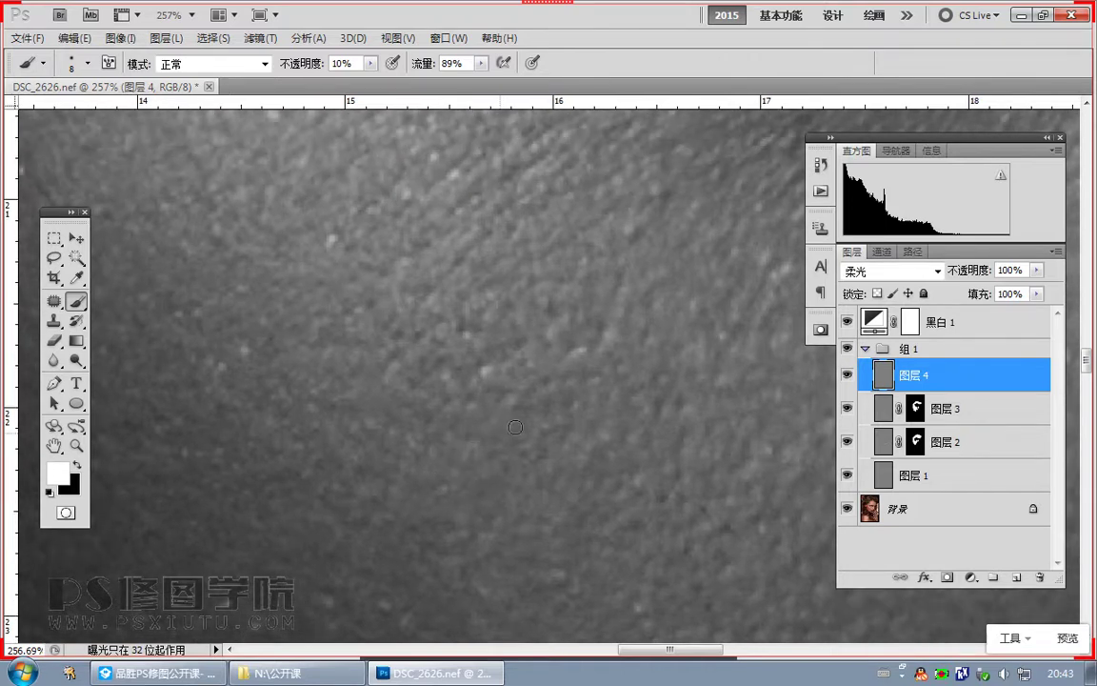
pyautogui.moveTo(480, 468); pyautogui.dragTo(419, 475)
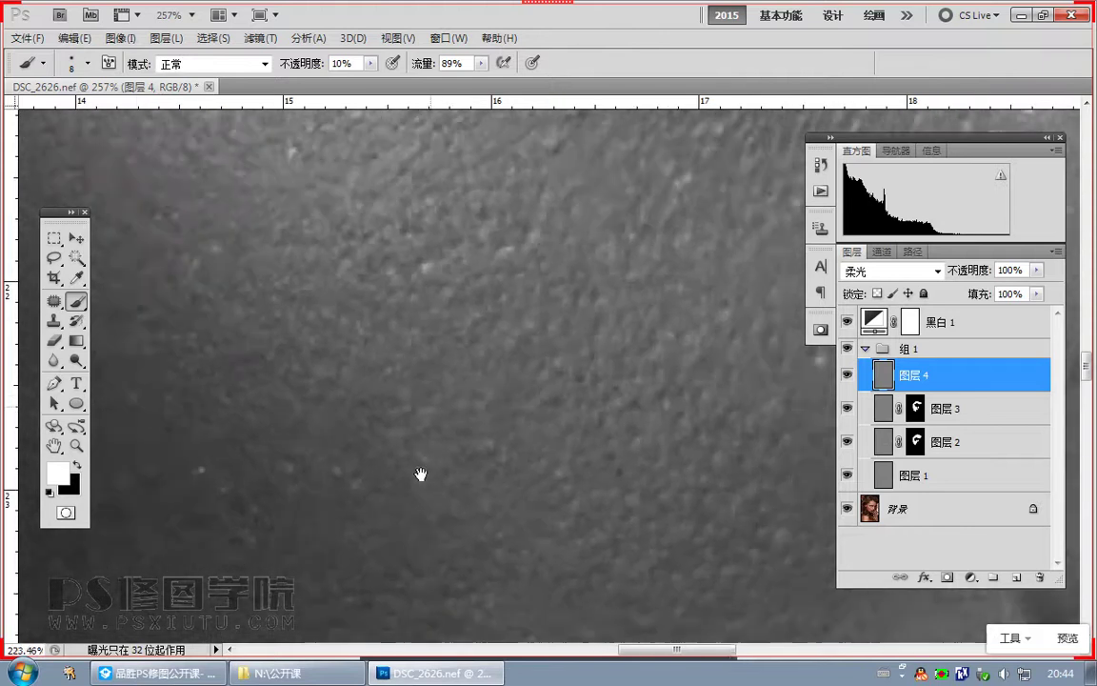
# Step: Lighten the dark pores across the middle of the cheek and darken the bright speck beside the fold above the nostril
pyautogui.scroll(-3, 419, 475)
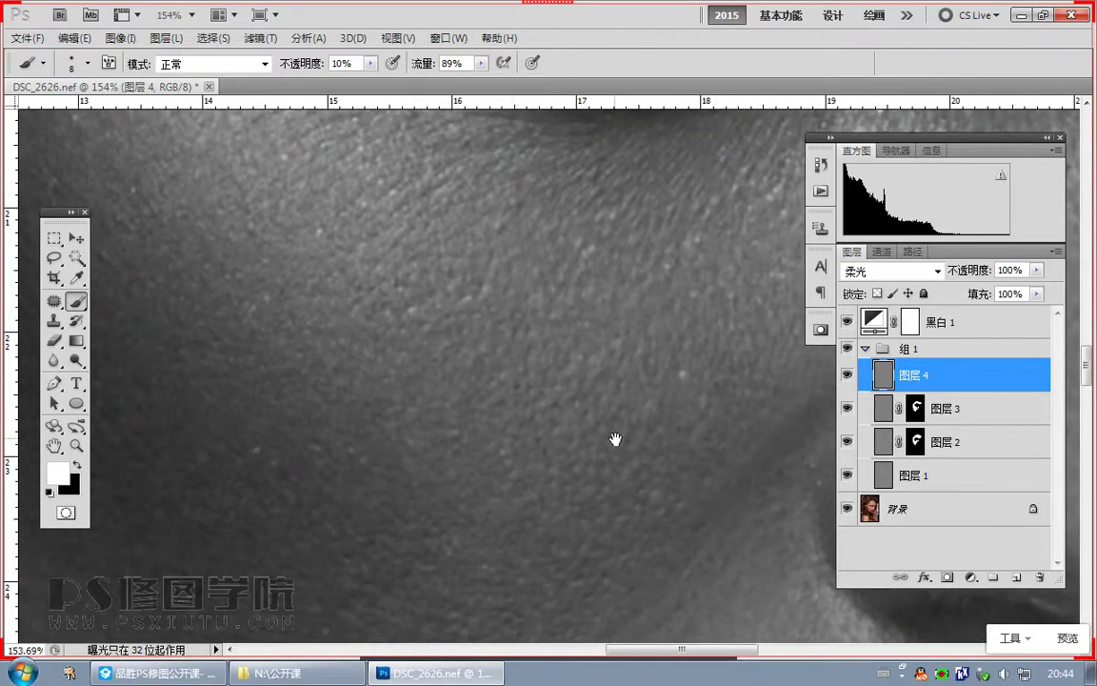
pyautogui.scroll(1, 614, 441)
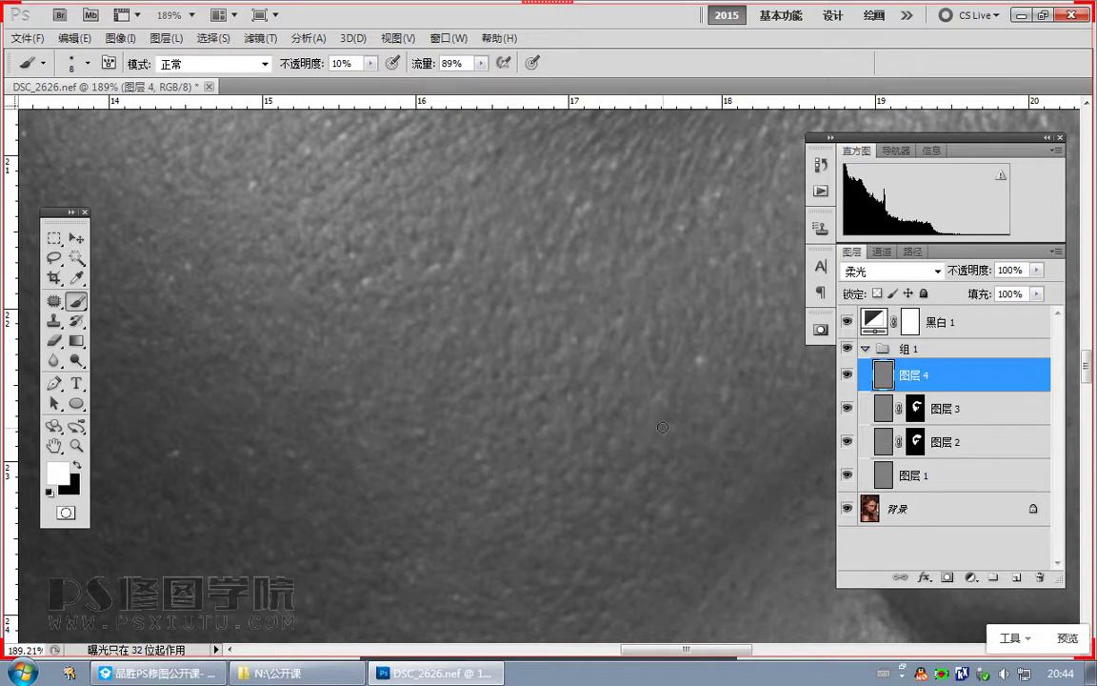
pyautogui.moveTo(587, 399); pyautogui.dragTo(588, 461)
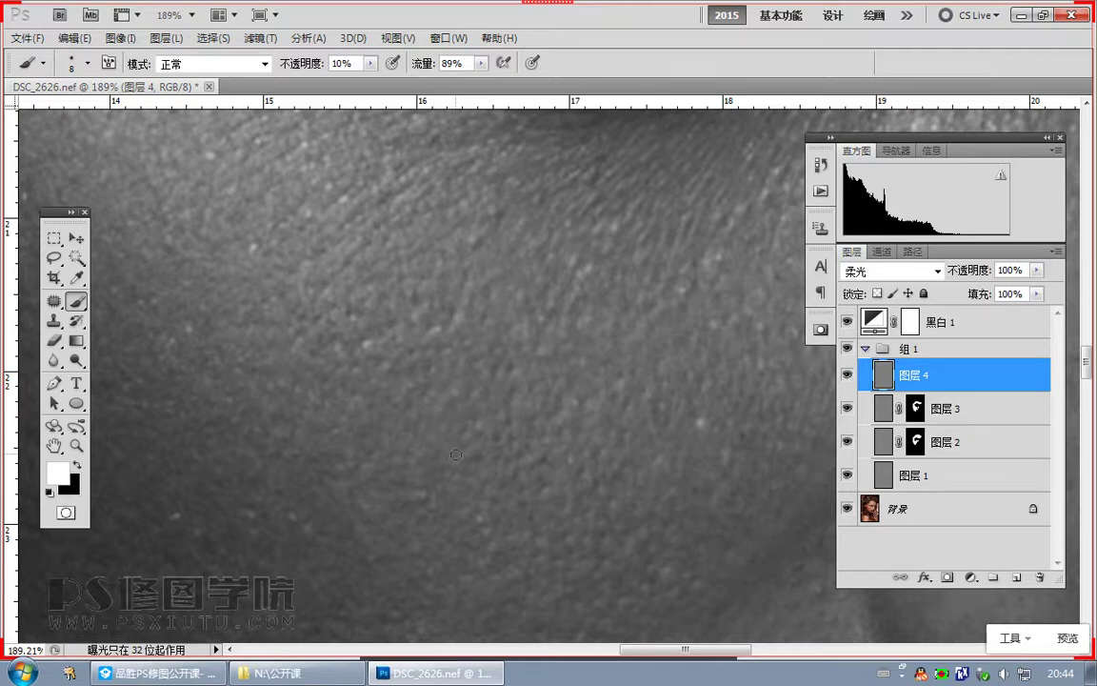
pyautogui.scroll(2, 552, 469)
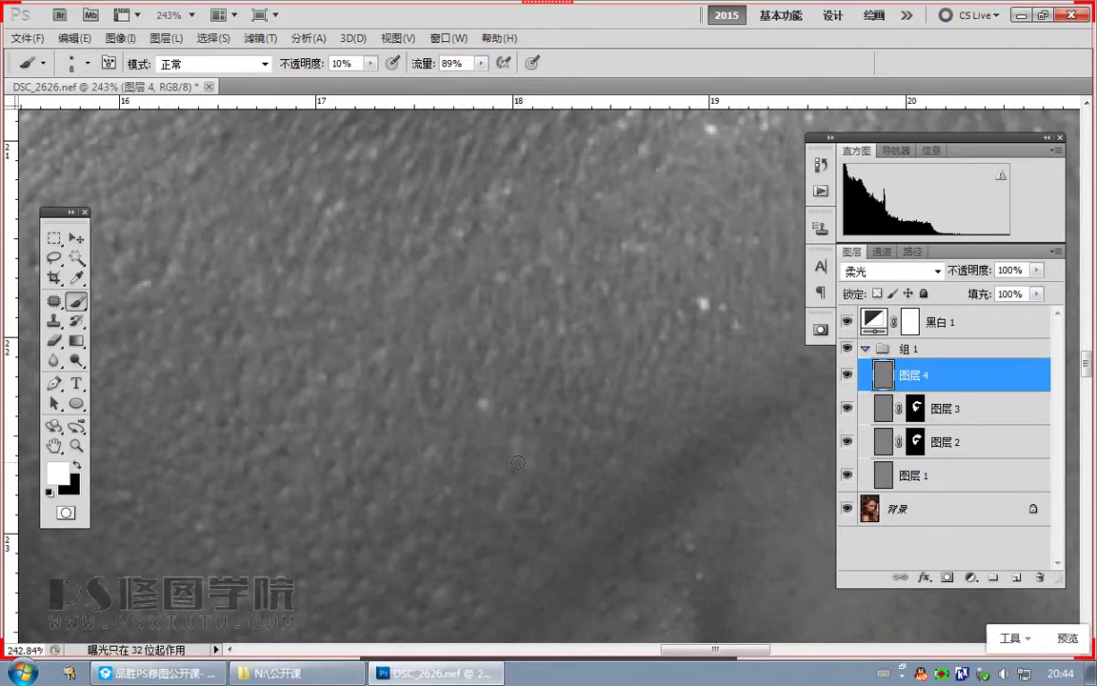
pyautogui.press('x')
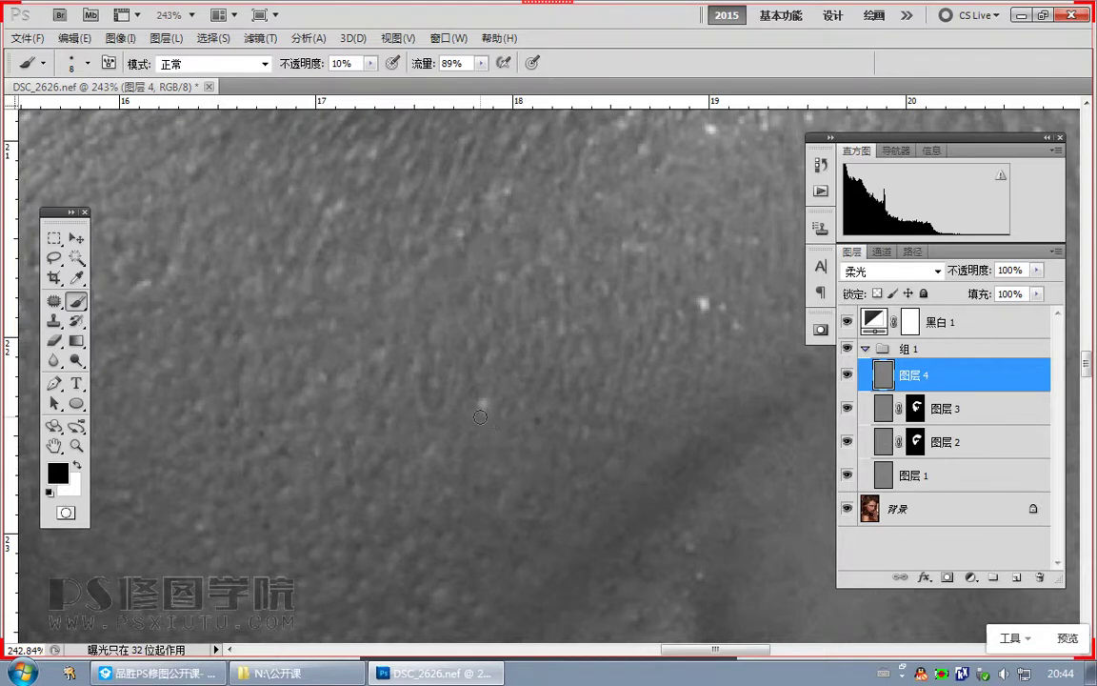
pyautogui.moveTo(432, 372); pyautogui.dragTo(448, 397)
pyautogui.press('x')
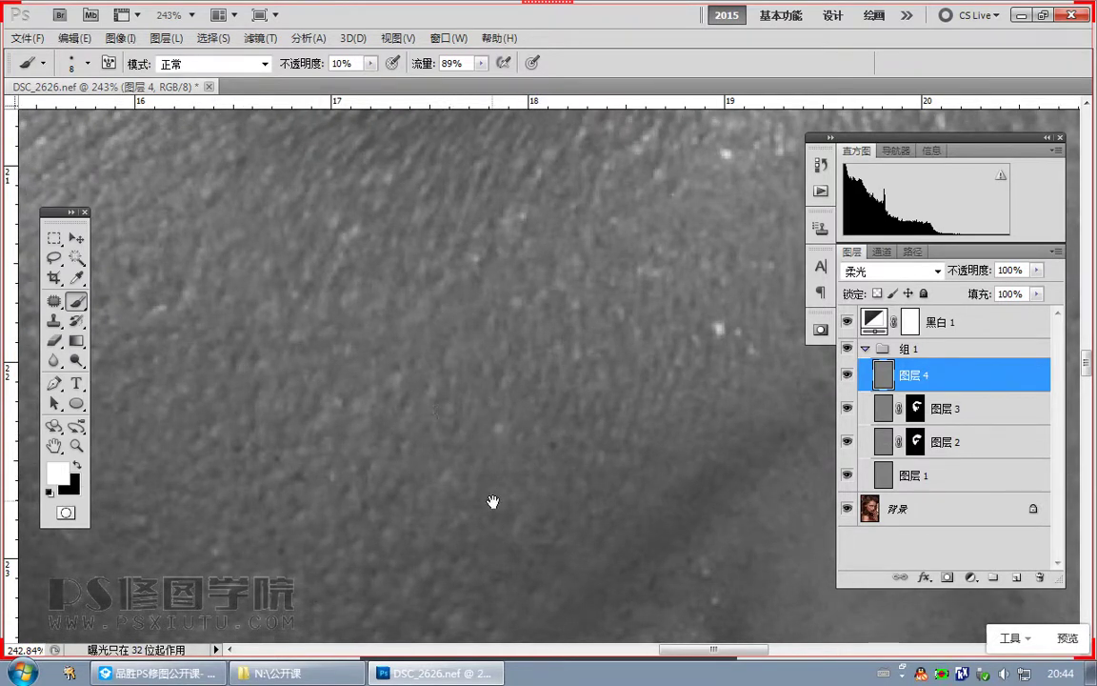
# Step: Even out the lower cheek next to the shadowed fold, dodging dark pores with white and burning bright specks with black
pyautogui.moveTo(451, 567); pyautogui.dragTo(491, 409)
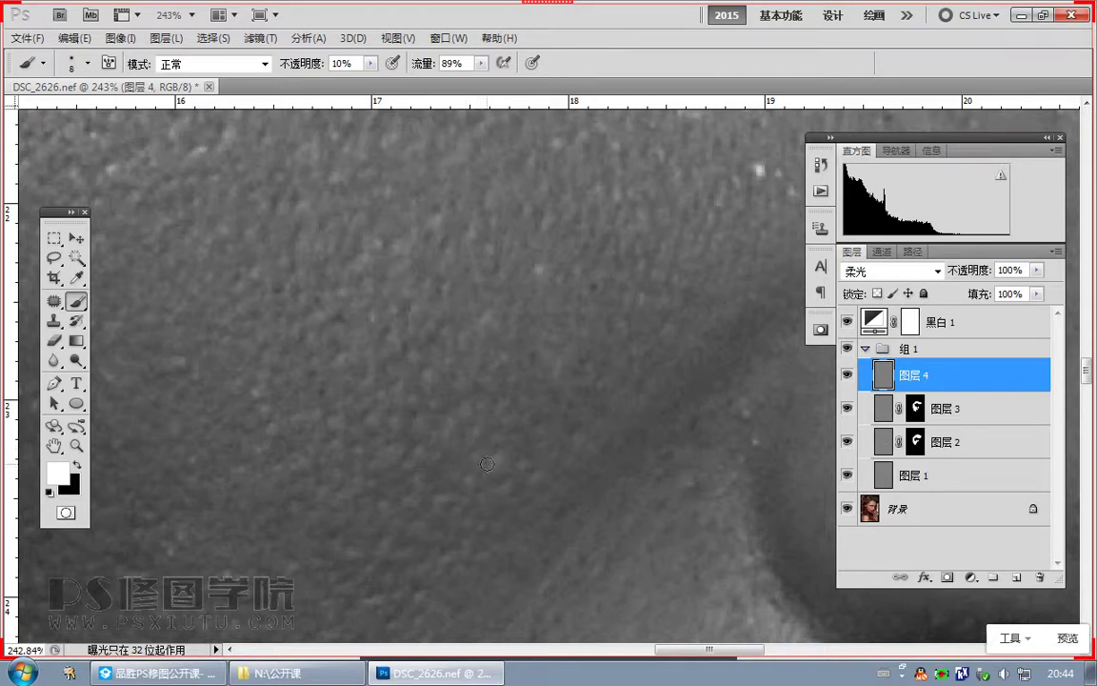
pyautogui.press('x')
pyautogui.press('x')
pyautogui.moveTo(554, 406); pyautogui.dragTo(567, 430)
pyautogui.press('x')
pyautogui.press('x')
pyautogui.press('x')
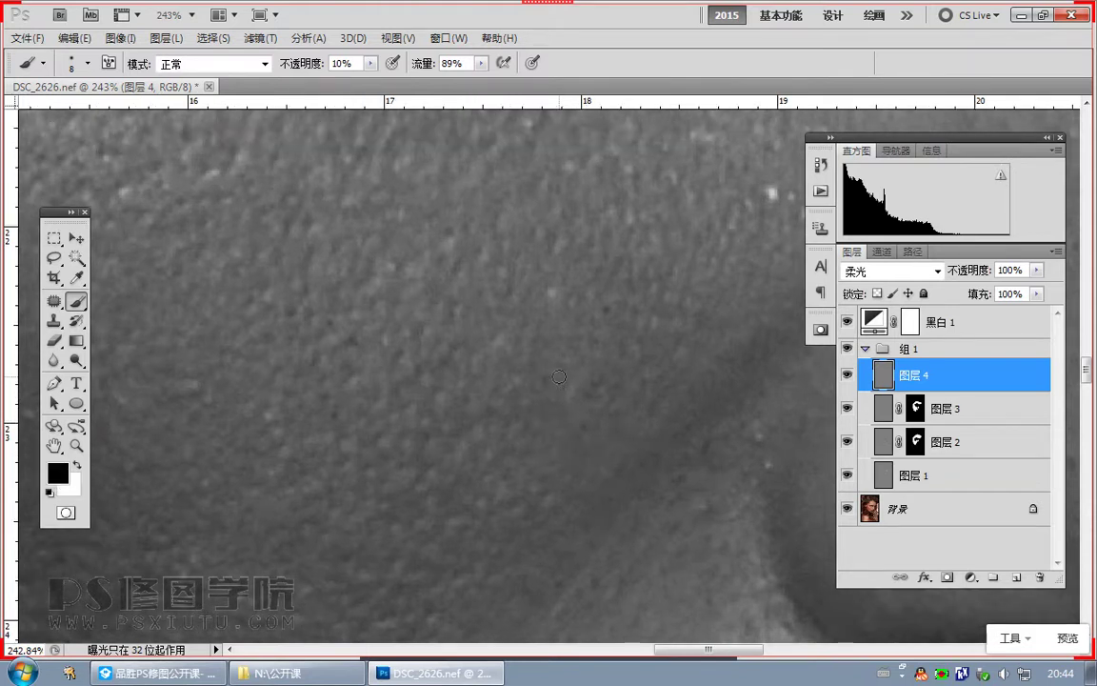
pyautogui.moveTo(485, 362); pyautogui.dragTo(476, 398)
pyautogui.press('x')
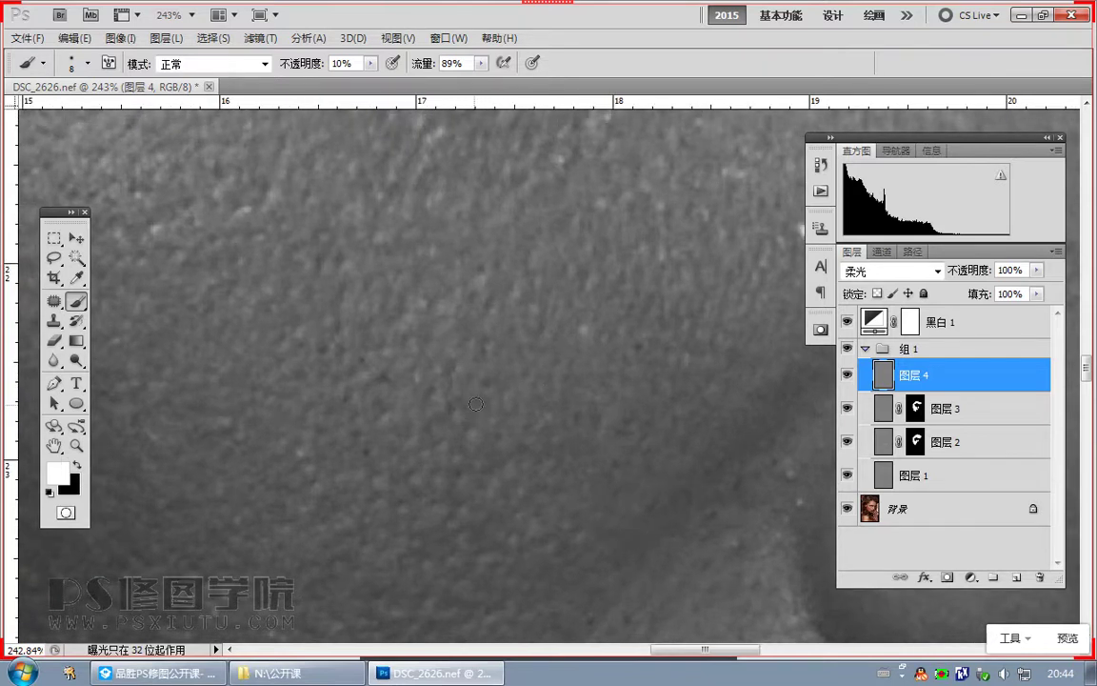
# Step: Lighten the dark pores from the shaded lower cheek up to the middle of the cheek with the 8 px white brush
pyautogui.moveTo(429, 357); pyautogui.dragTo(506, 433)
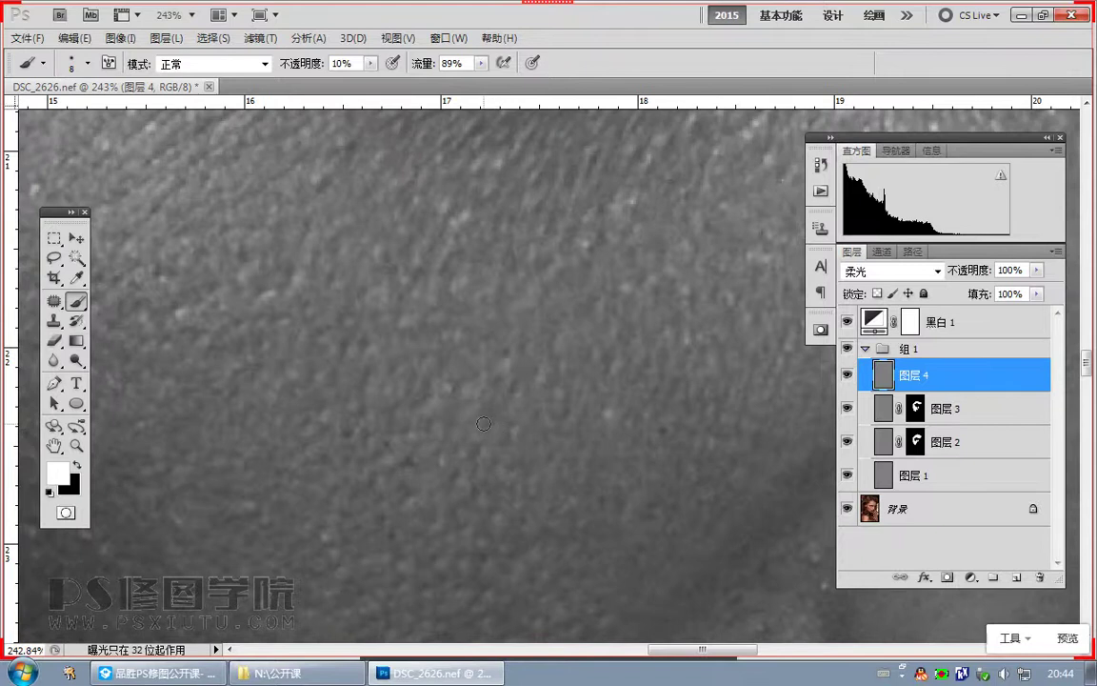
pyautogui.moveTo(160, 576); pyautogui.dragTo(221, 557)
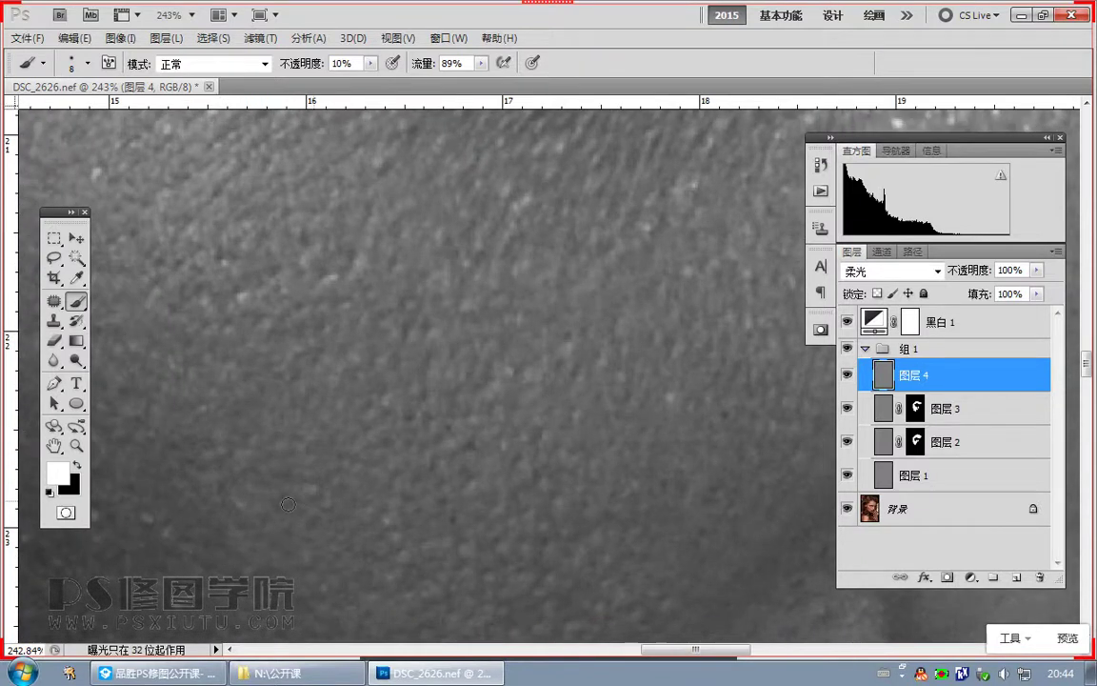
pyautogui.press('x')
pyautogui.press('x')
pyautogui.moveTo(278, 447); pyautogui.dragTo(345, 594)
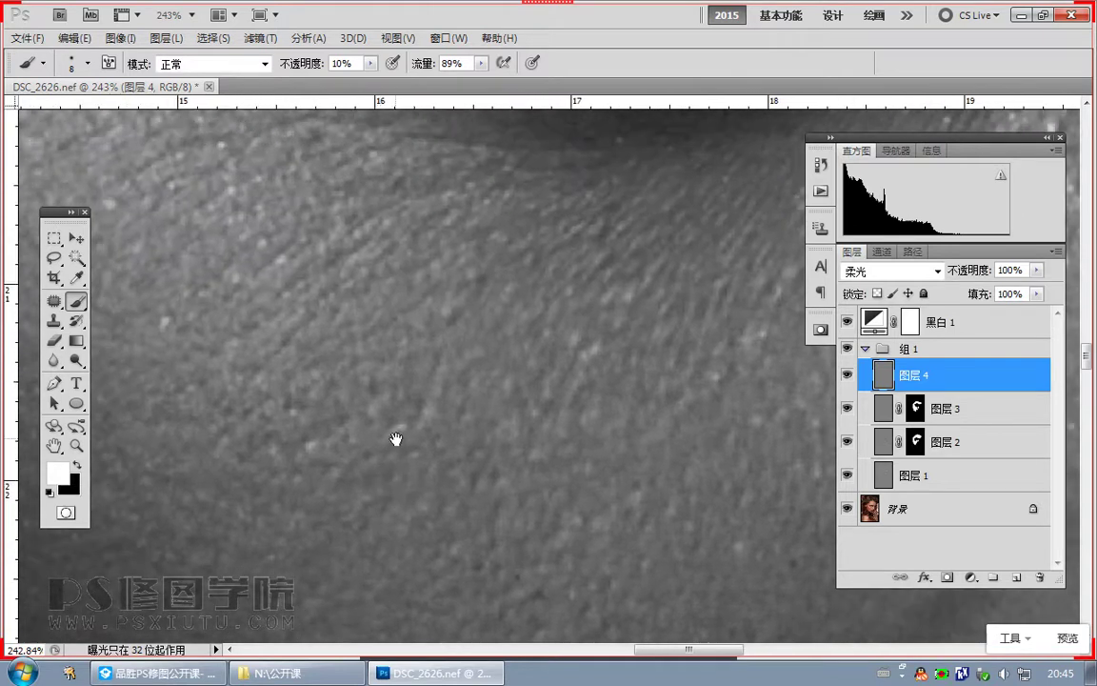
# Step: Soften the dark pores and texture on the upper cheek below the eye shadow with the white brush at 10% opacity
pyautogui.press('x')
pyautogui.press('x')
pyautogui.moveTo(248, 455); pyautogui.dragTo(317, 483)
pyautogui.scroll(-2, 400, 429)
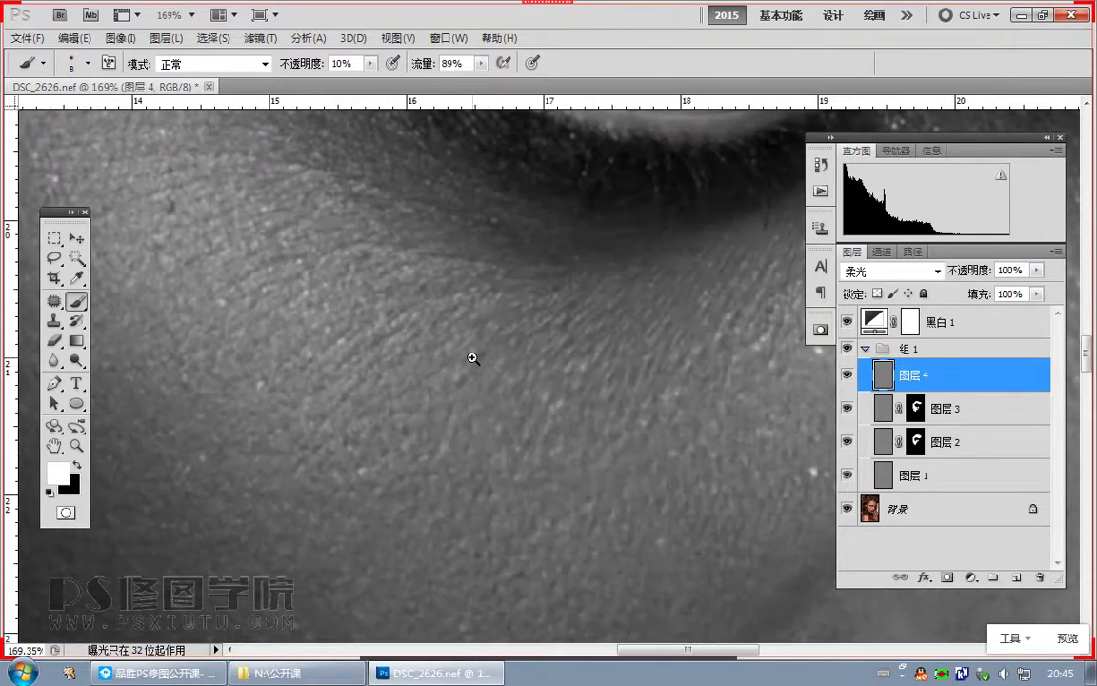
pyautogui.scroll(1, 464, 335)
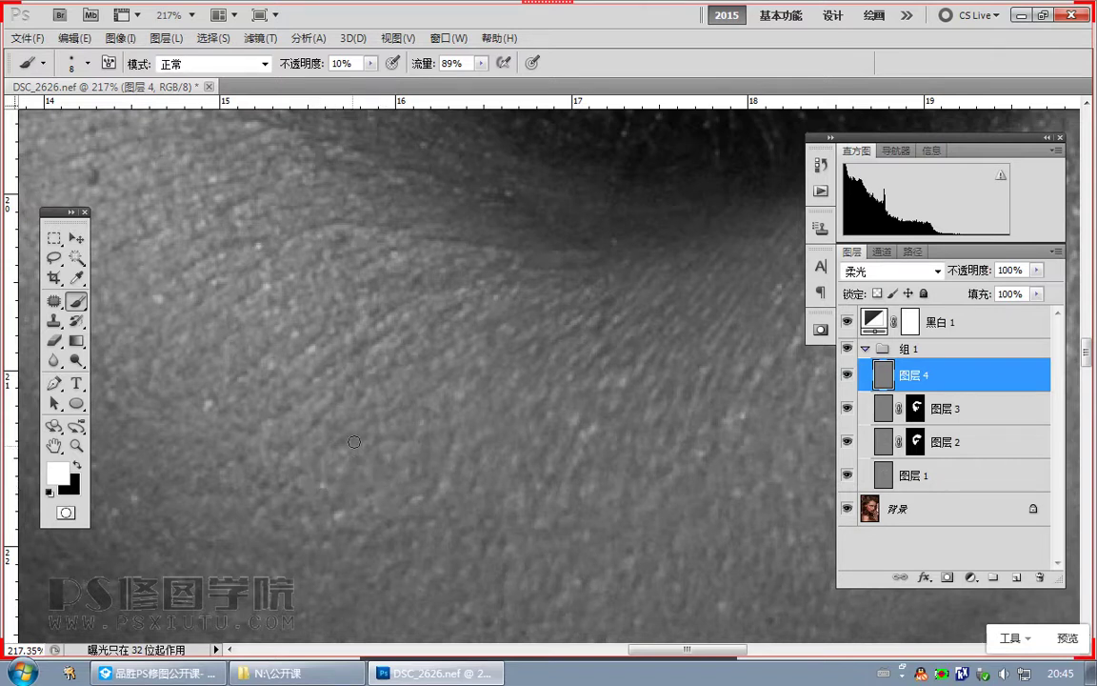
pyautogui.moveTo(294, 360); pyautogui.dragTo(341, 462)
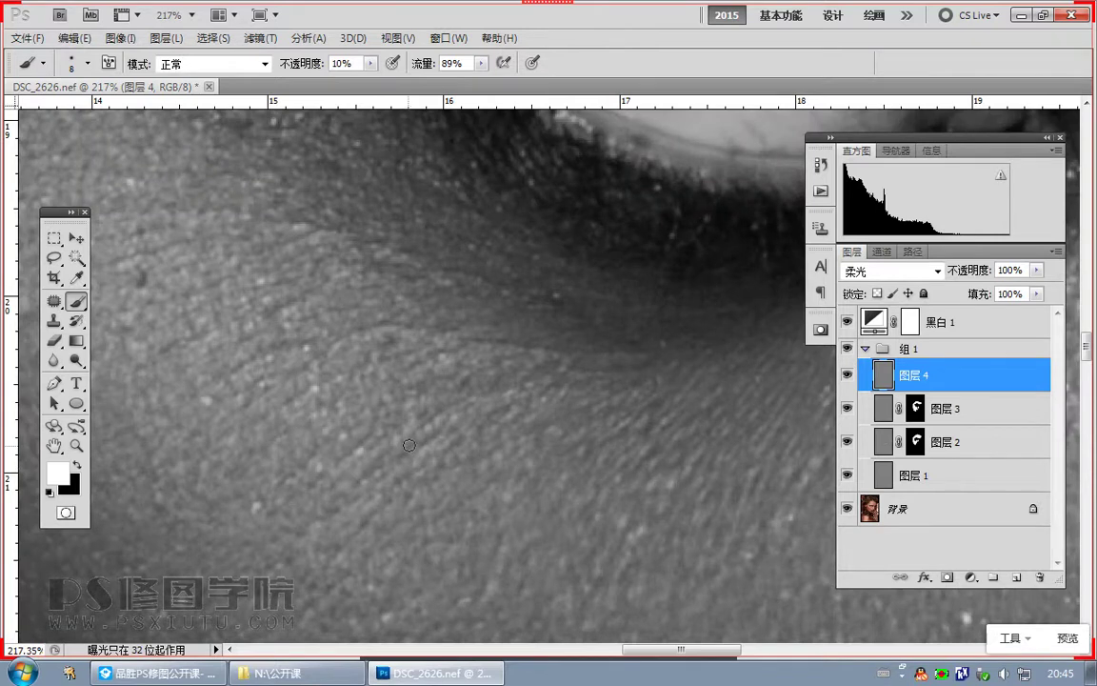
pyautogui.moveTo(394, 414); pyautogui.dragTo(405, 502)
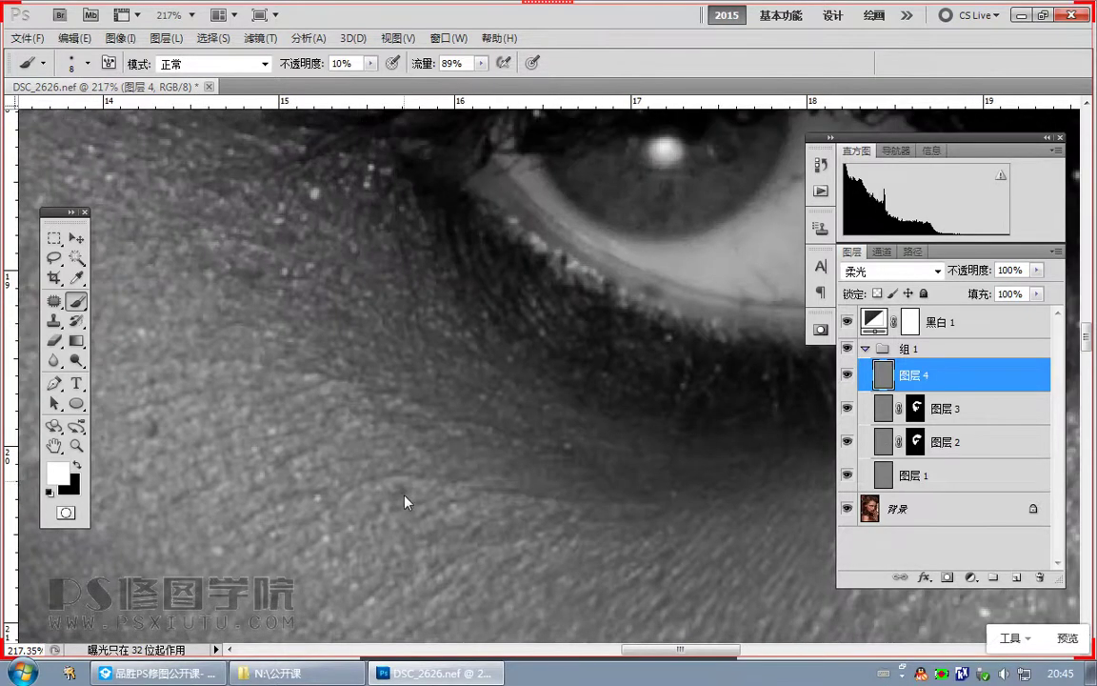
# Step: Lighten the round dark spot below the inner corner of the eye and the dark specks on the side of the nose
pyautogui.moveTo(154, 430); pyautogui.dragTo(337, 514)
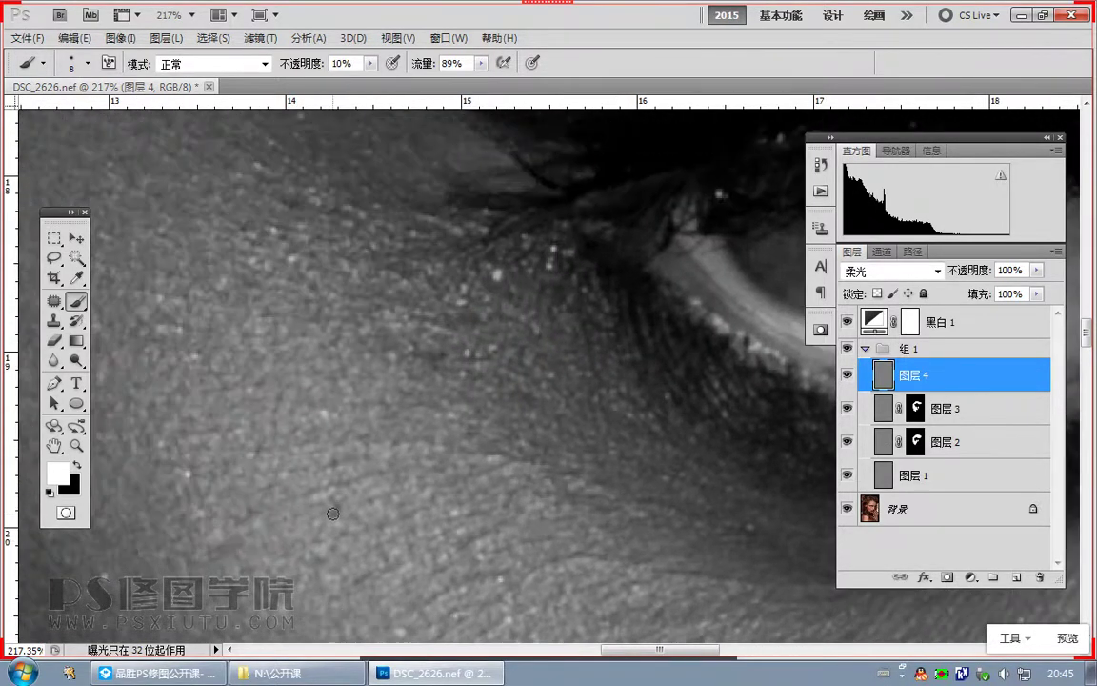
pyautogui.moveTo(374, 321); pyautogui.dragTo(398, 397)
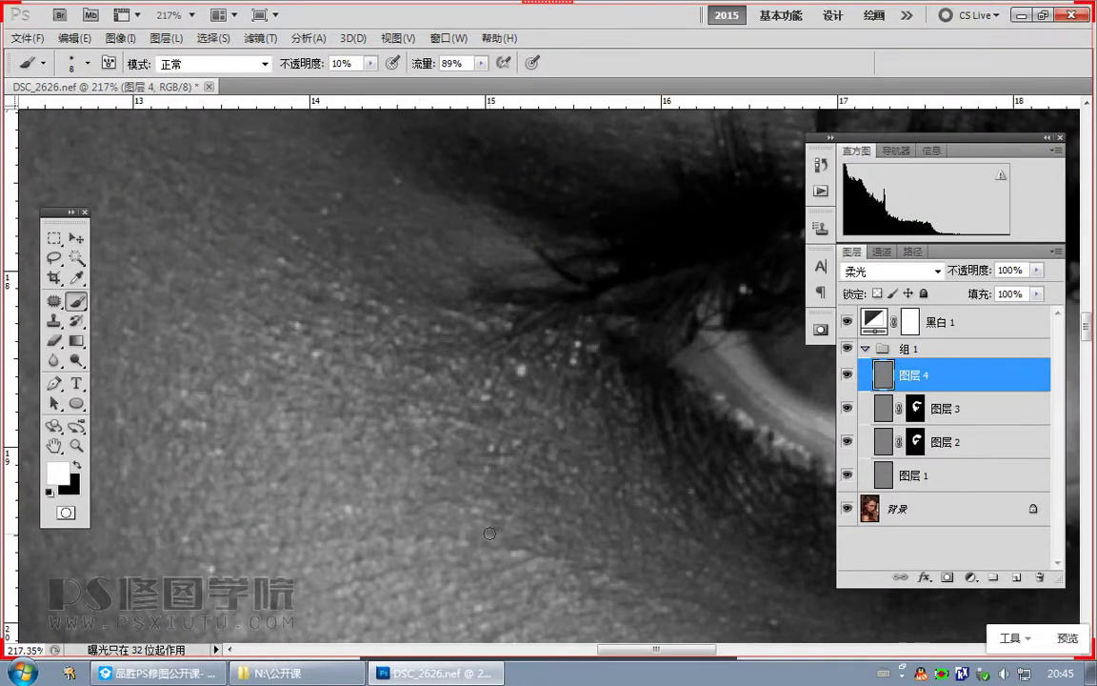
pyautogui.moveTo(309, 316); pyautogui.dragTo(370, 507)
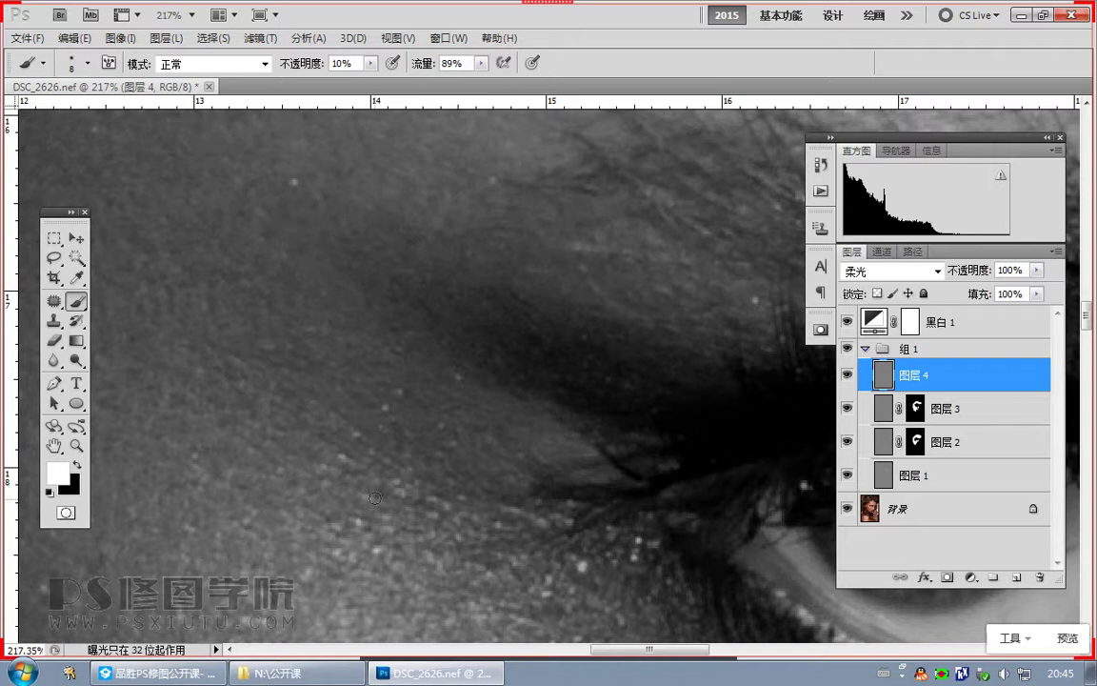
pyautogui.moveTo(397, 431); pyautogui.dragTo(407, 460)
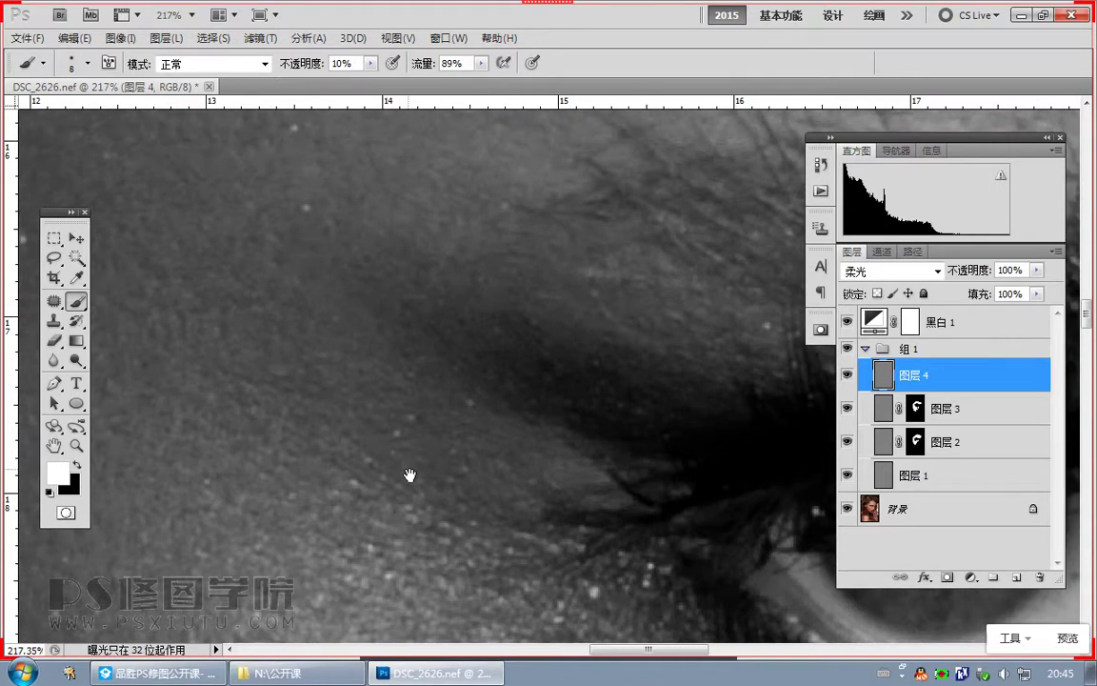
# Step: Tone down the cluster of bright specks on the forehead above the inner end of the eyebrow with the black brush
pyautogui.moveTo(280, 429); pyautogui.dragTo(345, 494)
pyautogui.moveTo(361, 278); pyautogui.dragTo(284, 449)
pyautogui.scroll(1, 230, 466)
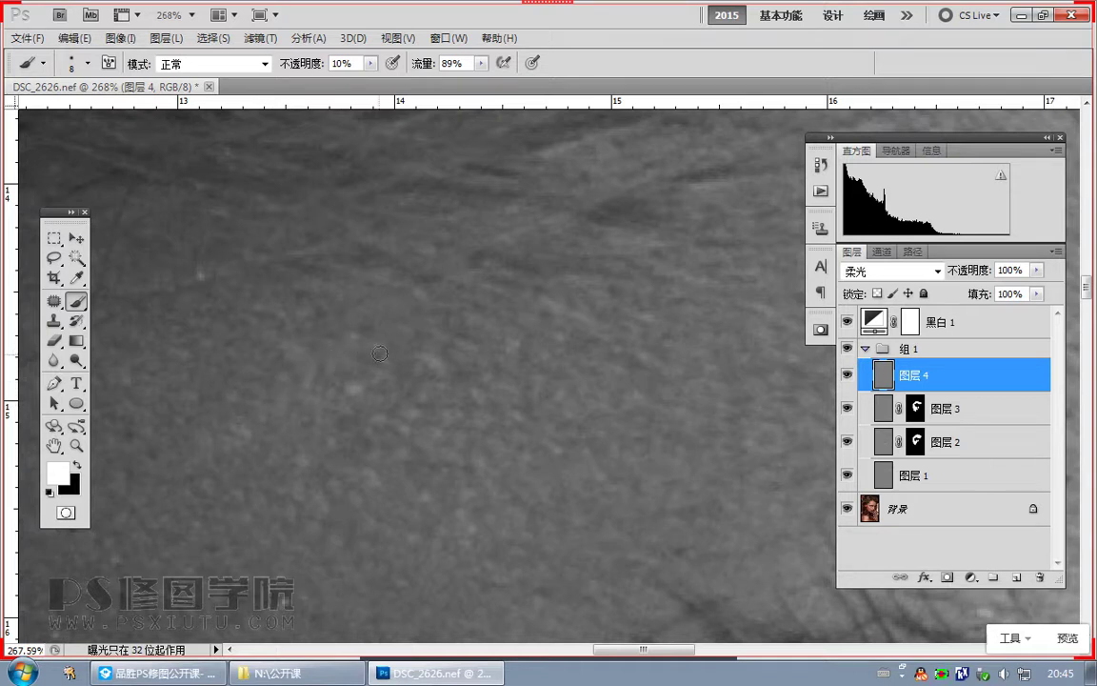
pyautogui.press('x')
pyautogui.moveTo(355, 388)
pyautogui.mouseDown()
pyautogui.moveTo(359, 447)
pyautogui.moveTo(352, 441)
pyautogui.mouseUp()
pyautogui.press('x')
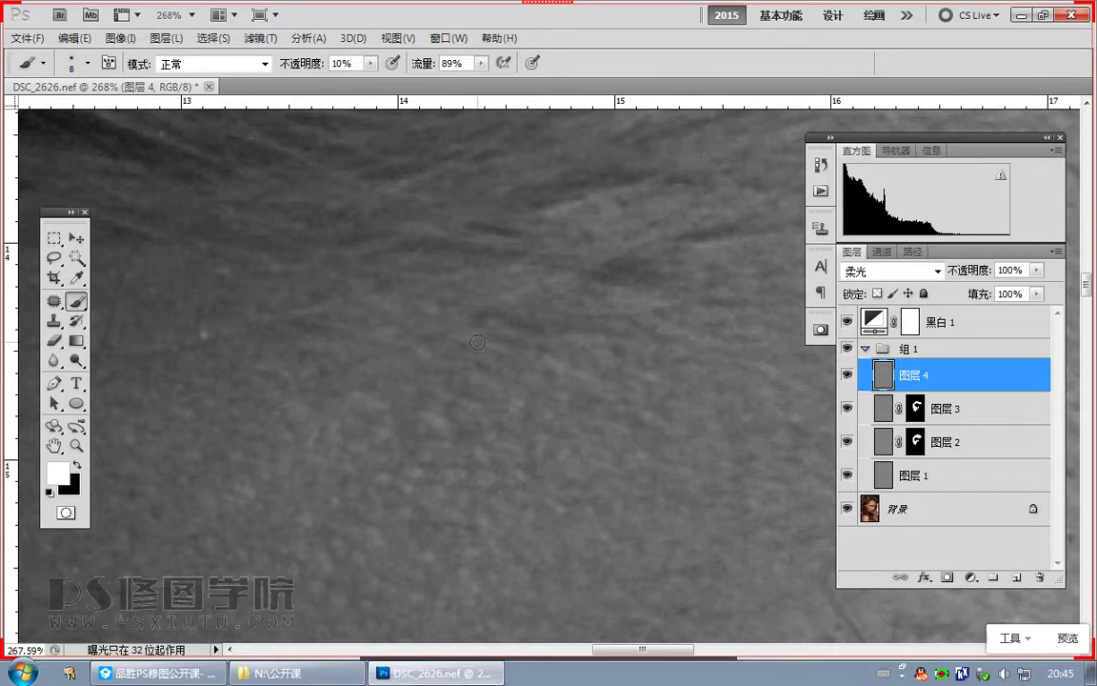
# Step: Lighten the short dark creases on the forehead above the eyebrow with the white brush
pyautogui.moveTo(477, 342); pyautogui.dragTo(401, 437)
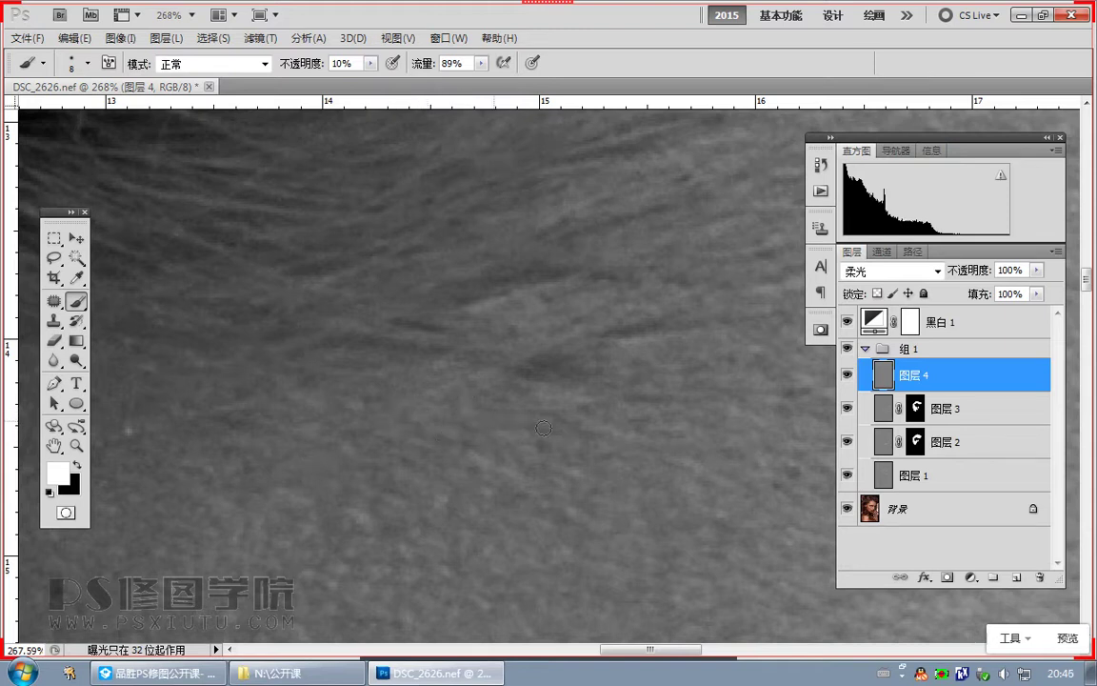
pyautogui.moveTo(540, 392); pyautogui.dragTo(477, 436)
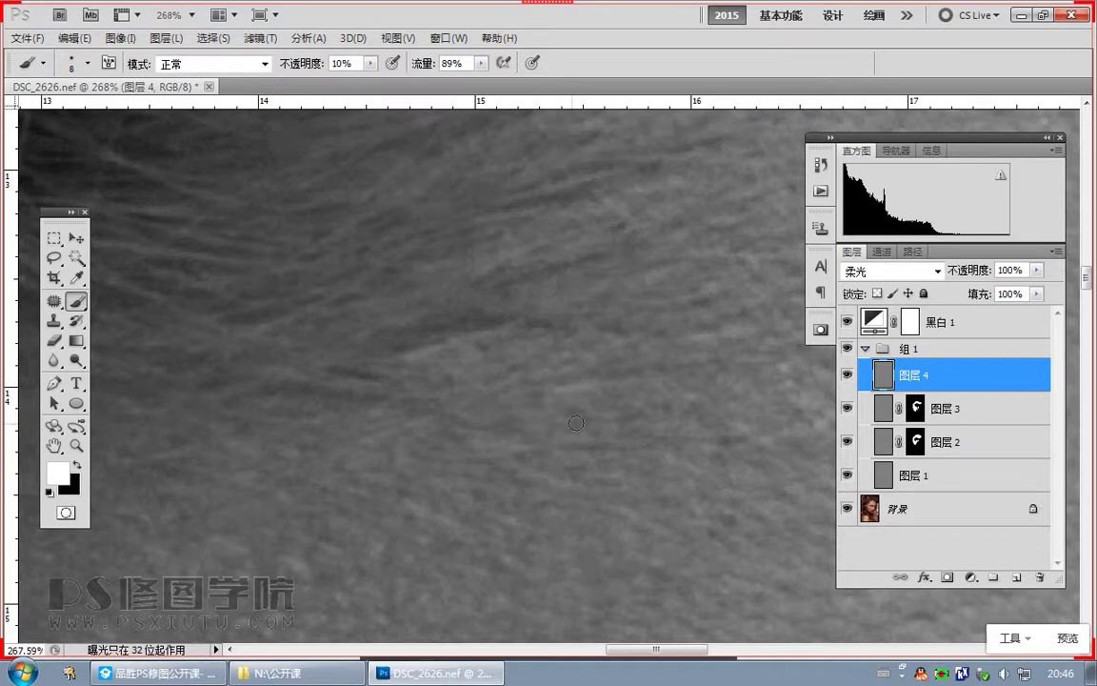
pyautogui.moveTo(519, 371); pyautogui.dragTo(506, 414)
pyautogui.press('x')
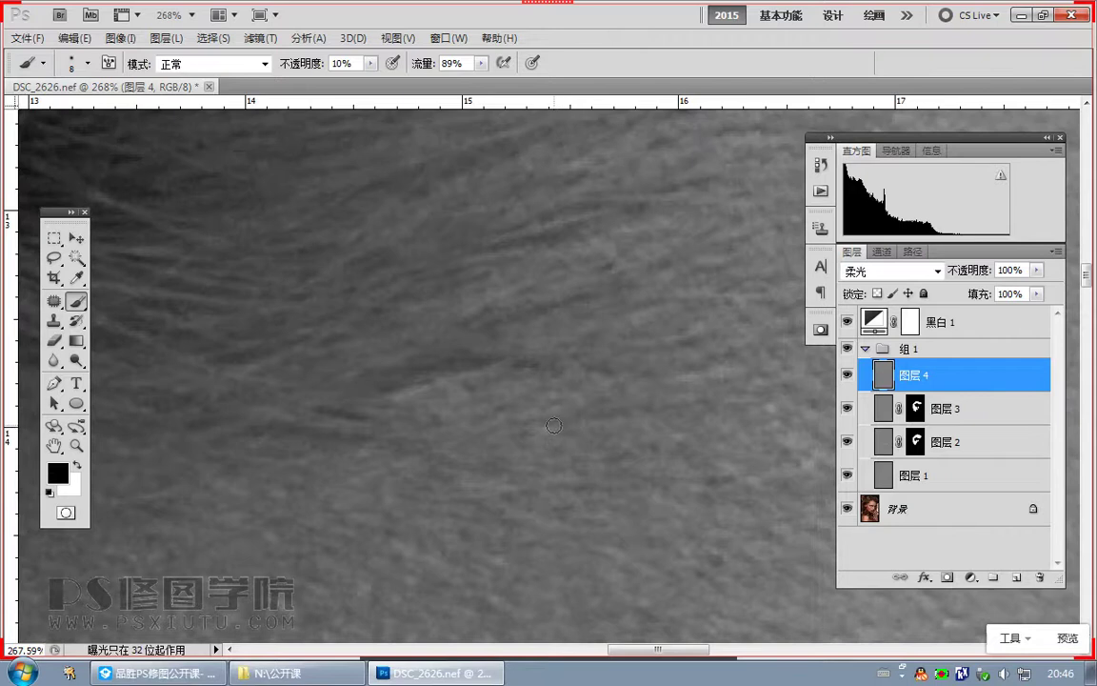
pyautogui.press('x')
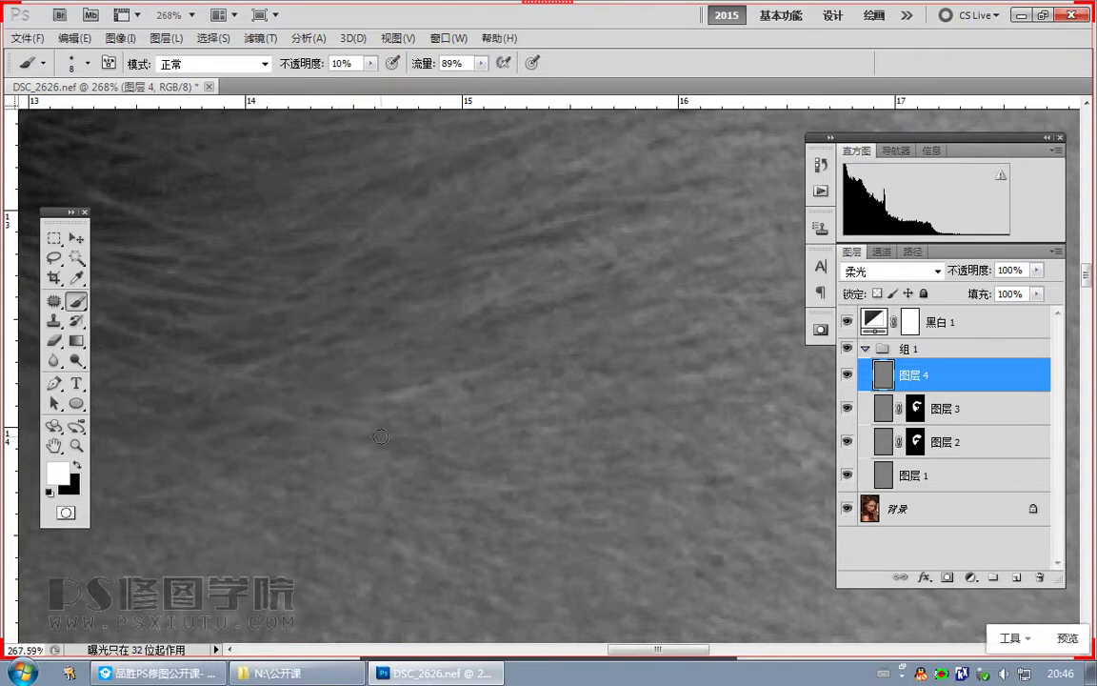
pyautogui.moveTo(383, 381); pyautogui.dragTo(397, 449)
# Step: Burn the bright streak beside the lightened creases and dodge the dark lines higher up the forehead near the hair
pyautogui.press('x')
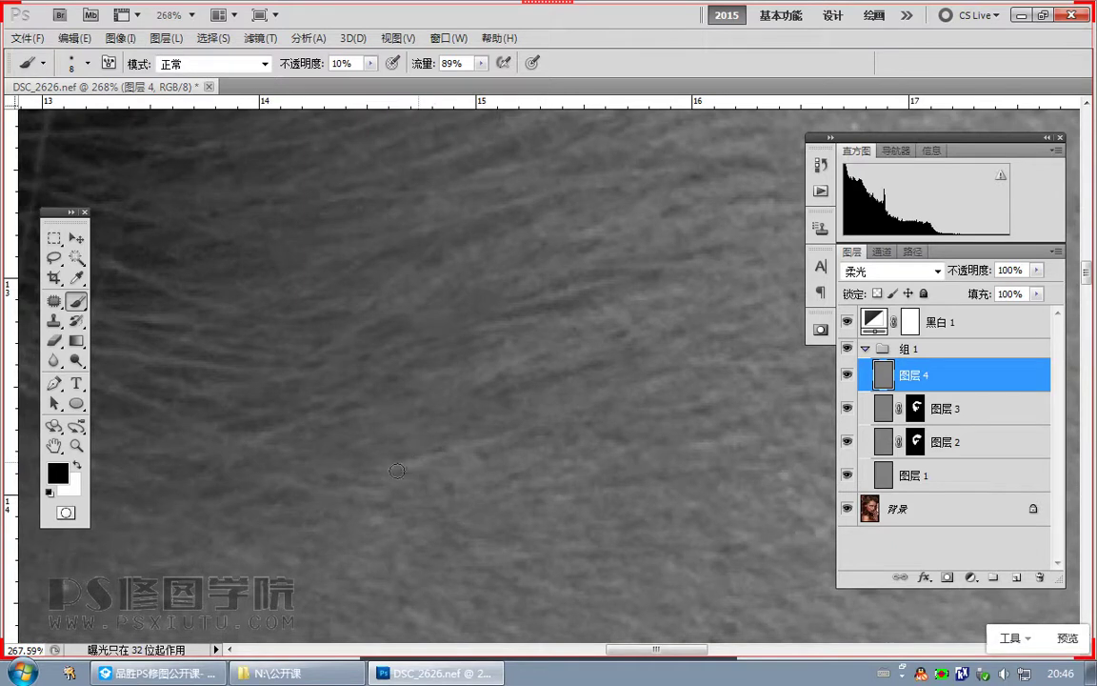
pyautogui.press('x')
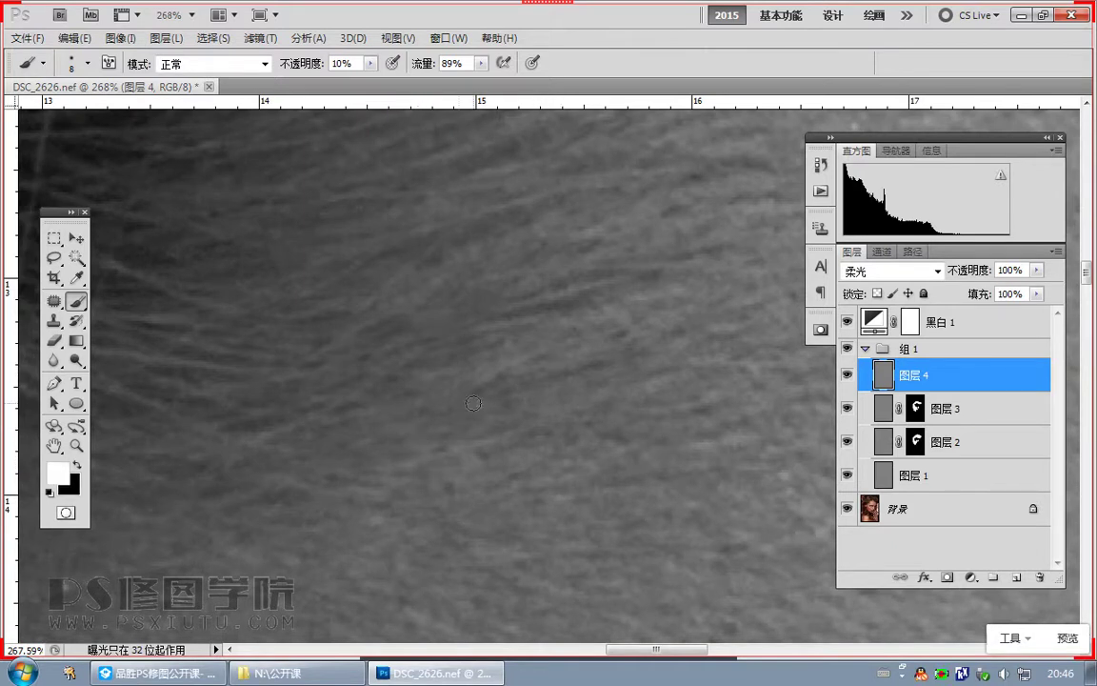
pyautogui.moveTo(588, 368); pyautogui.dragTo(446, 399)
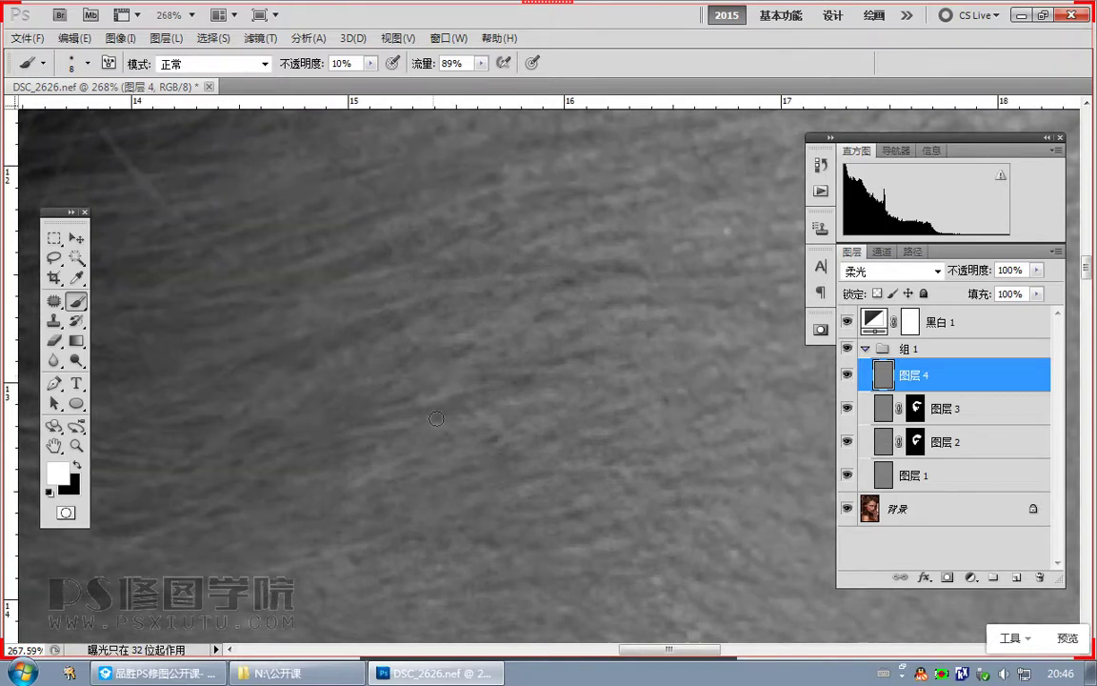
pyautogui.moveTo(421, 302); pyautogui.dragTo(434, 390)
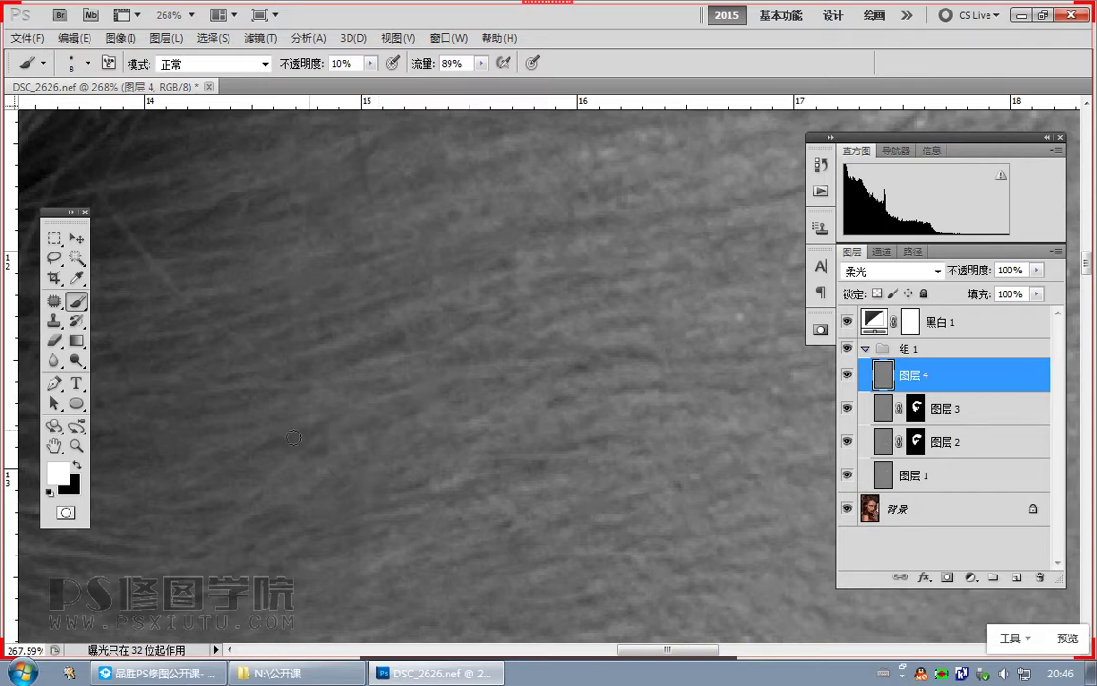
pyautogui.moveTo(389, 339); pyautogui.dragTo(404, 392)
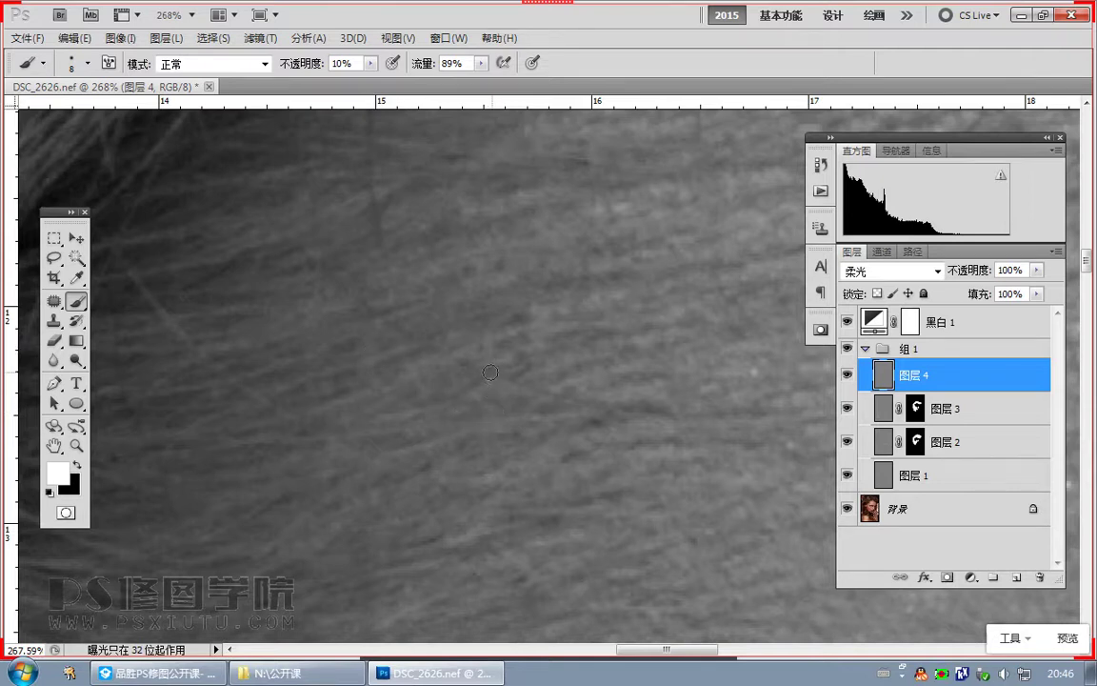
# Step: Lighten the fine dark lines across the side of the forehead near the hairline with the white brush
pyautogui.moveTo(499, 554); pyautogui.dragTo(447, 386)
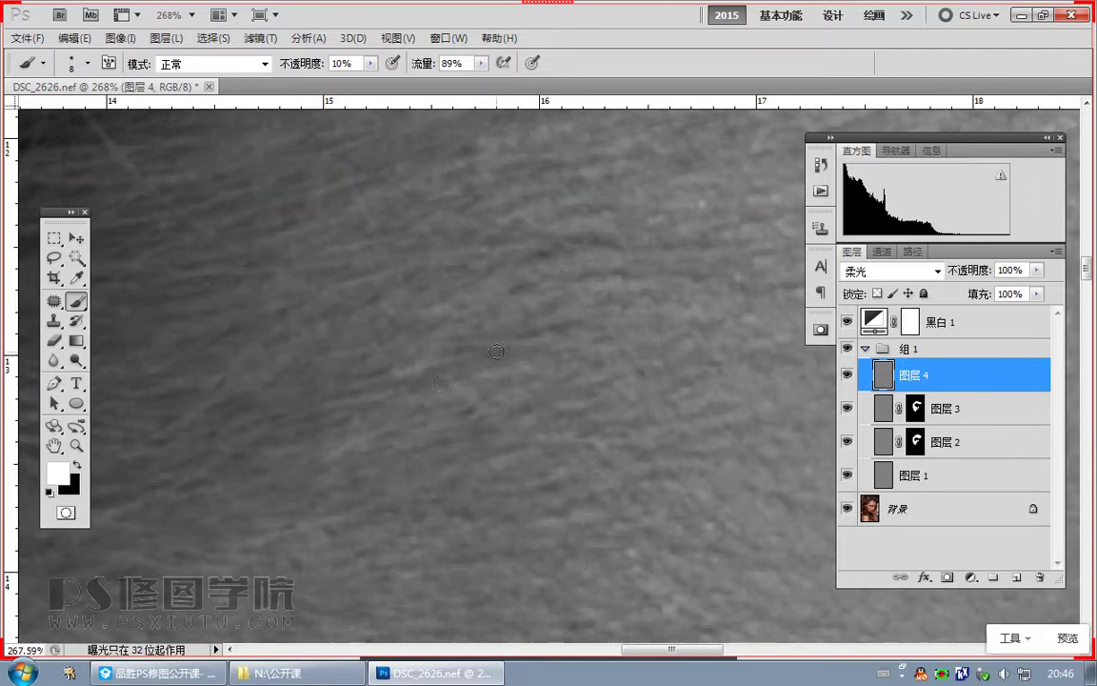
pyautogui.moveTo(446, 316); pyautogui.dragTo(441, 368)
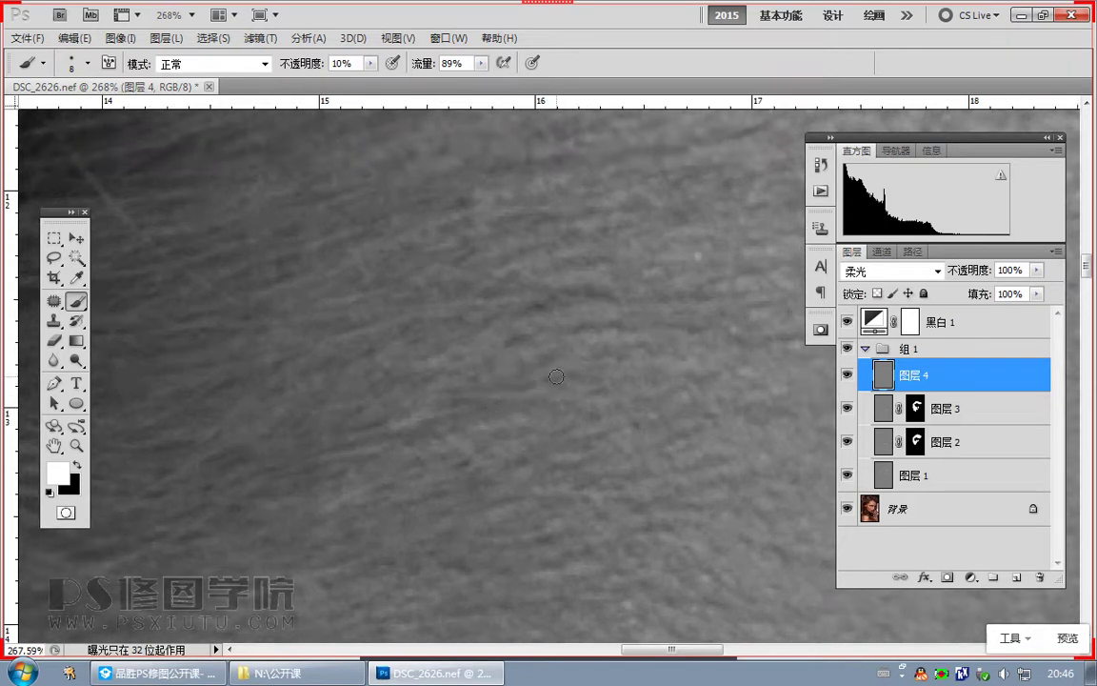
pyautogui.moveTo(524, 350); pyautogui.dragTo(429, 446)
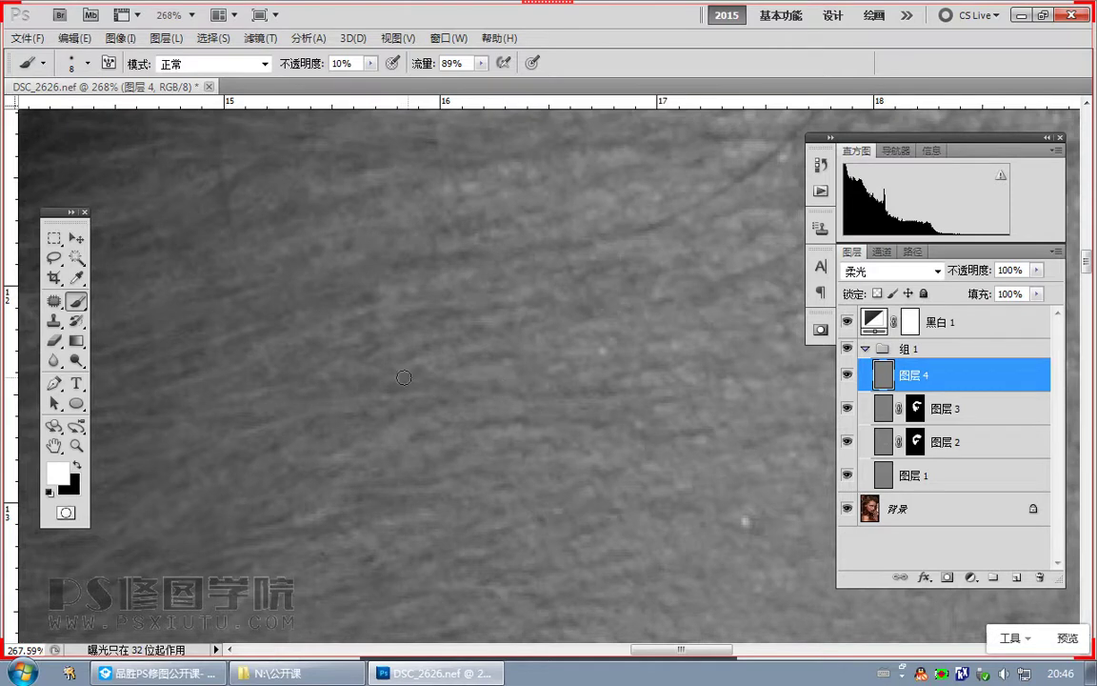
pyautogui.moveTo(335, 481); pyautogui.dragTo(355, 453)
pyautogui.press('x')
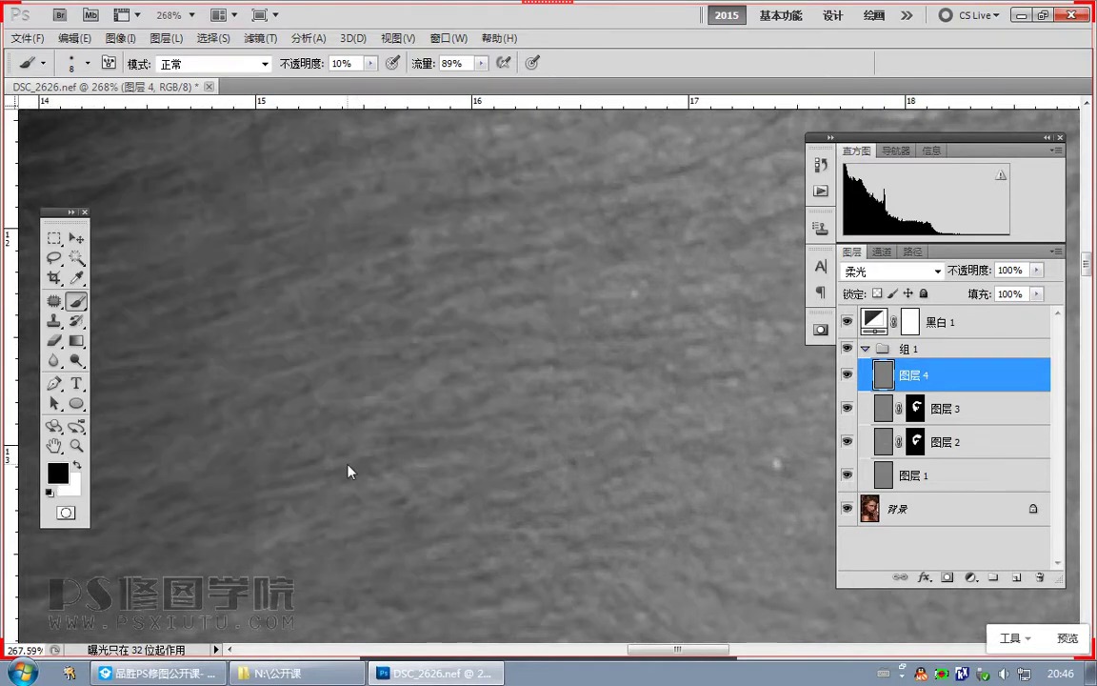
pyautogui.press('x')
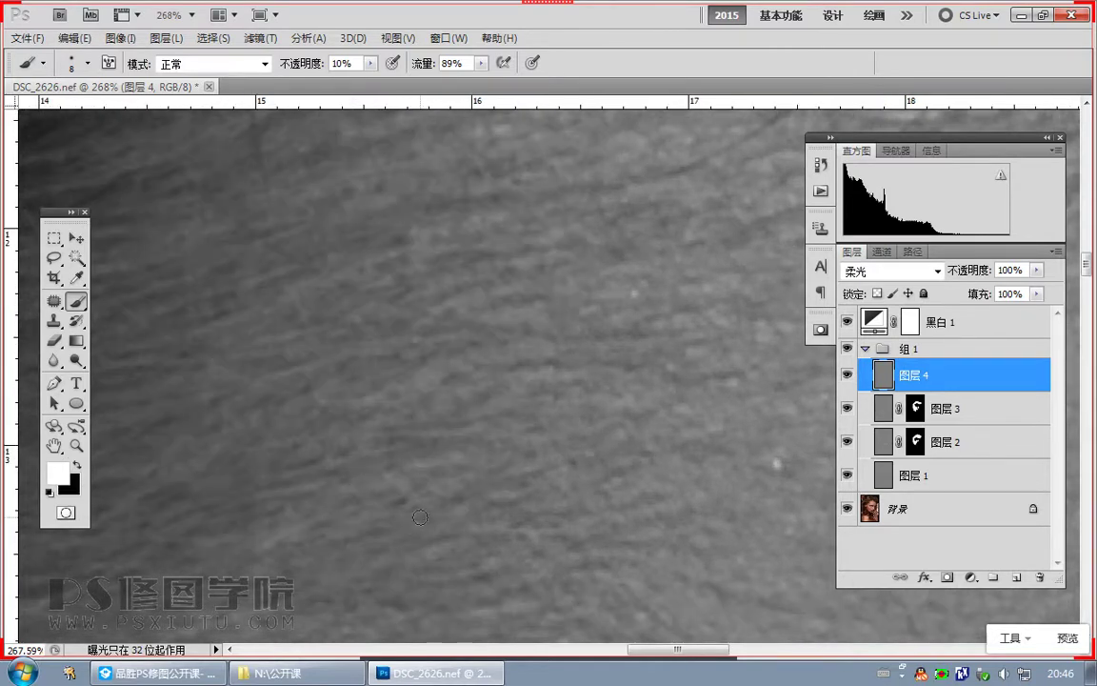
pyautogui.moveTo(375, 465); pyautogui.dragTo(397, 470)
pyautogui.moveTo(382, 327); pyautogui.dragTo(387, 464)
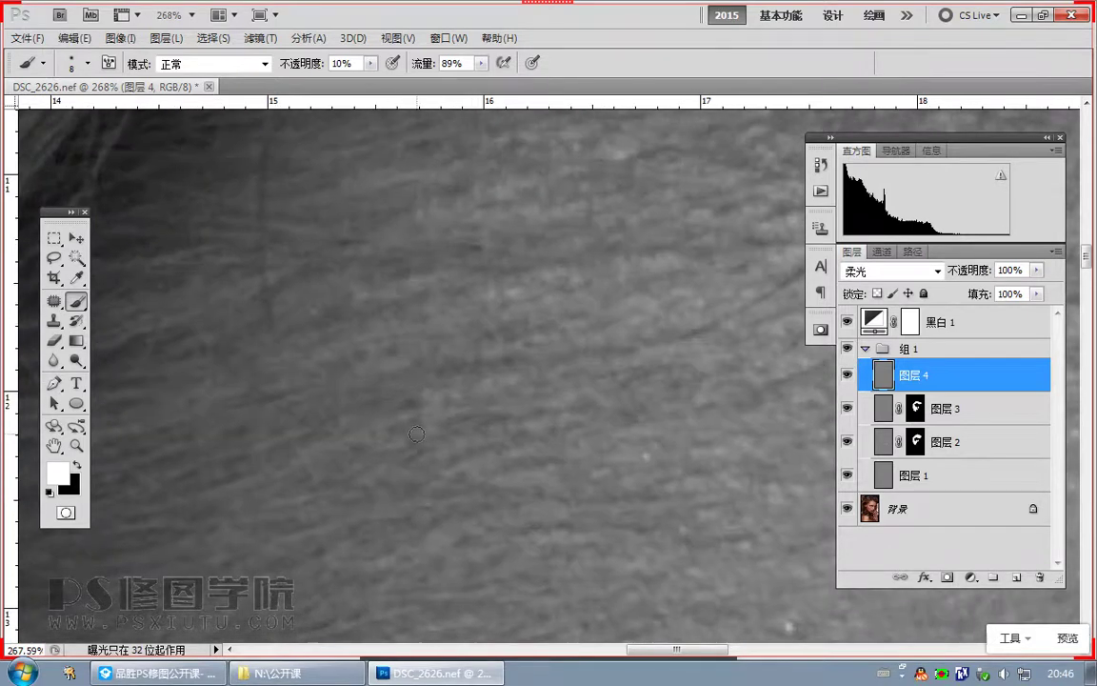
# Step: Dodge the short dark streaks higher up the forehead, where the skin meets the fine hair roots
pyautogui.press('x')
pyautogui.press('x')
pyautogui.moveTo(455, 377); pyautogui.dragTo(464, 439)
pyautogui.moveTo(385, 353); pyautogui.dragTo(408, 421)
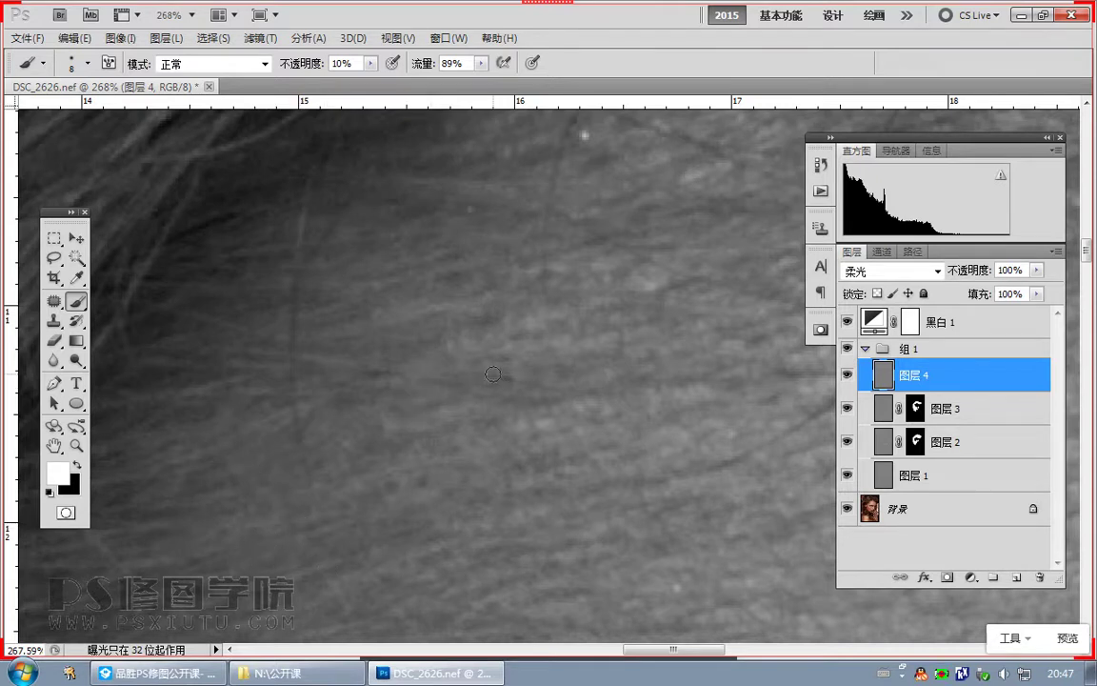
pyautogui.moveTo(473, 230); pyautogui.dragTo(440, 399)
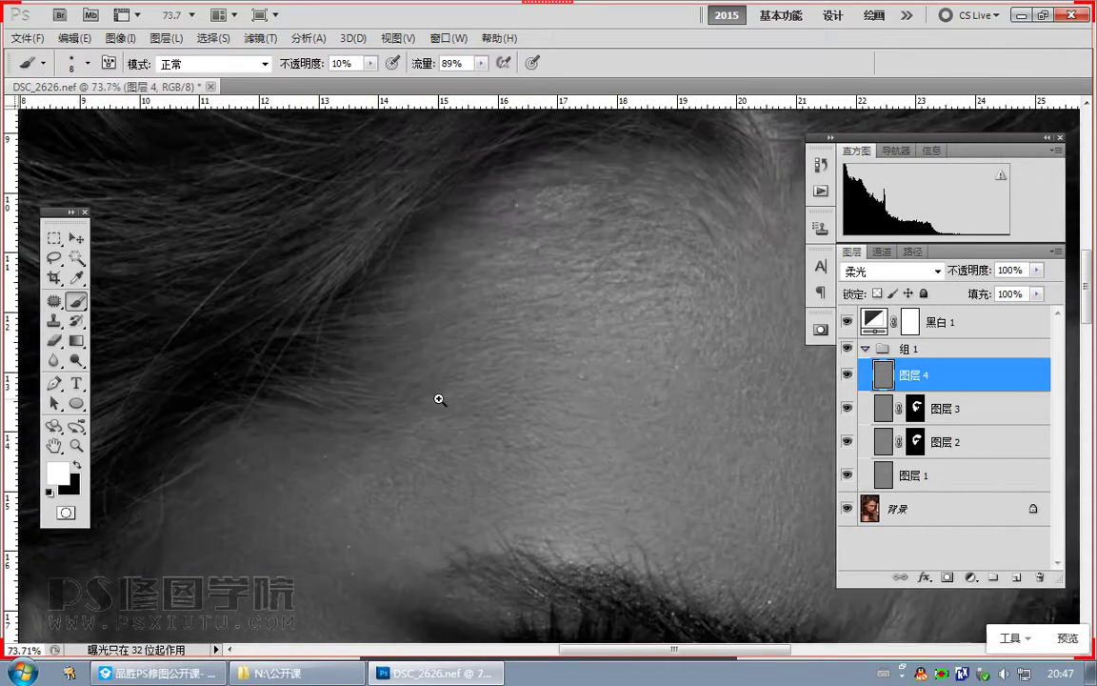
# Step: Even out the bright and dark specks on the upper temple below the hairline, alternating black and white brush colors
pyautogui.moveTo(456, 343); pyautogui.dragTo(385, 435)
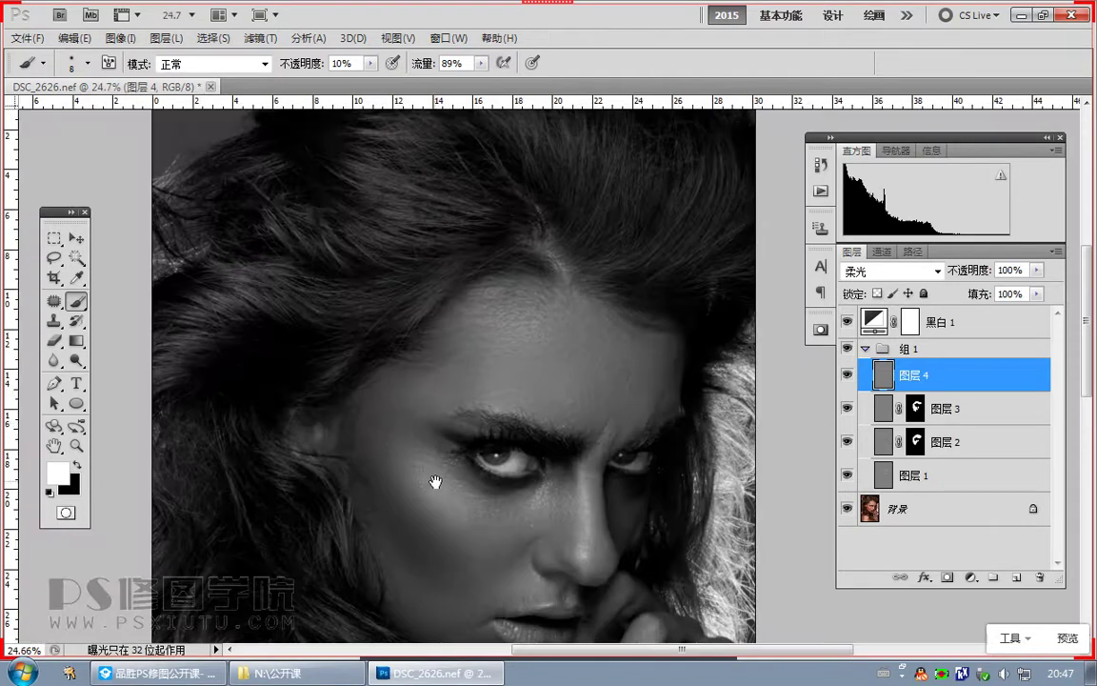
pyautogui.moveTo(435, 482); pyautogui.dragTo(512, 523)
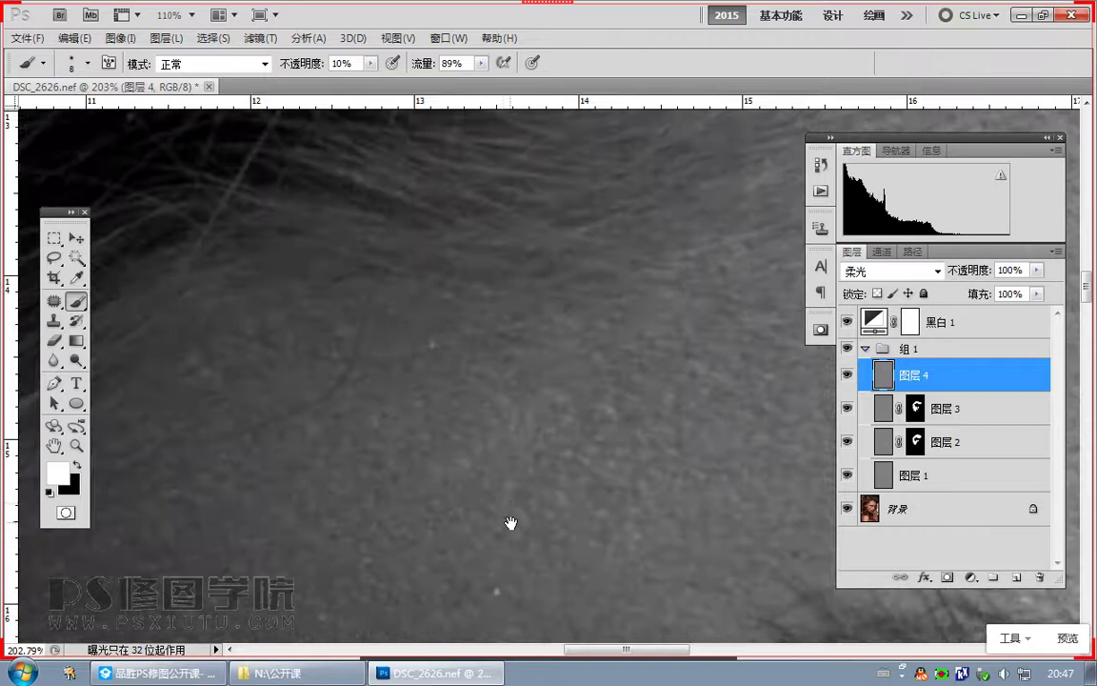
pyautogui.press('x')
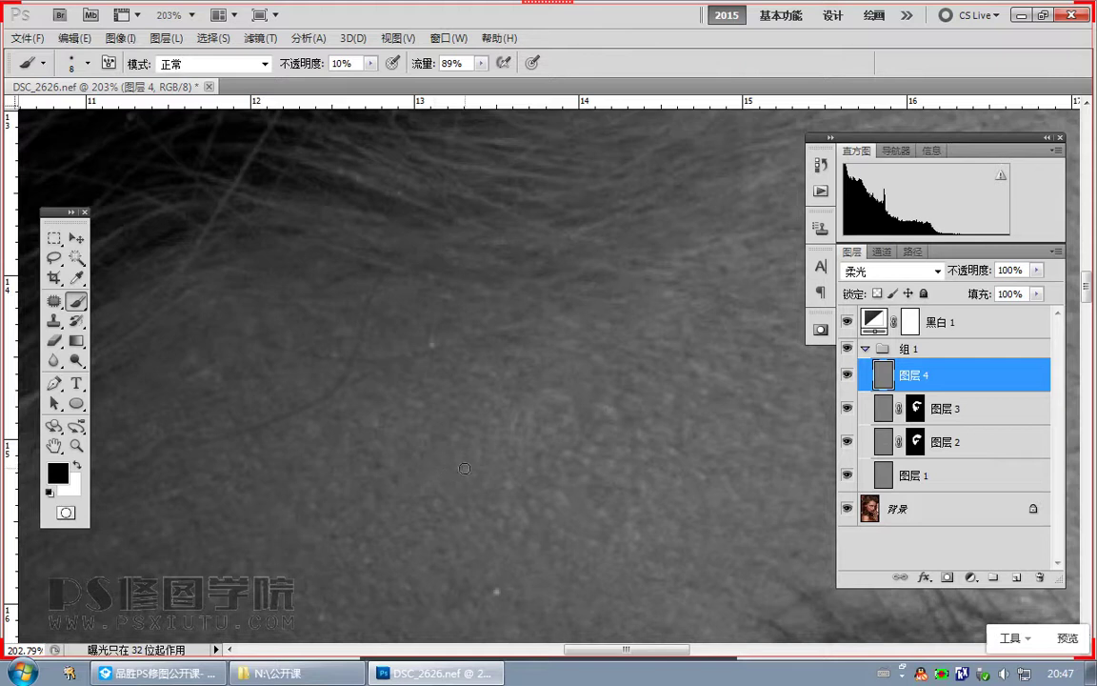
pyautogui.press('x')
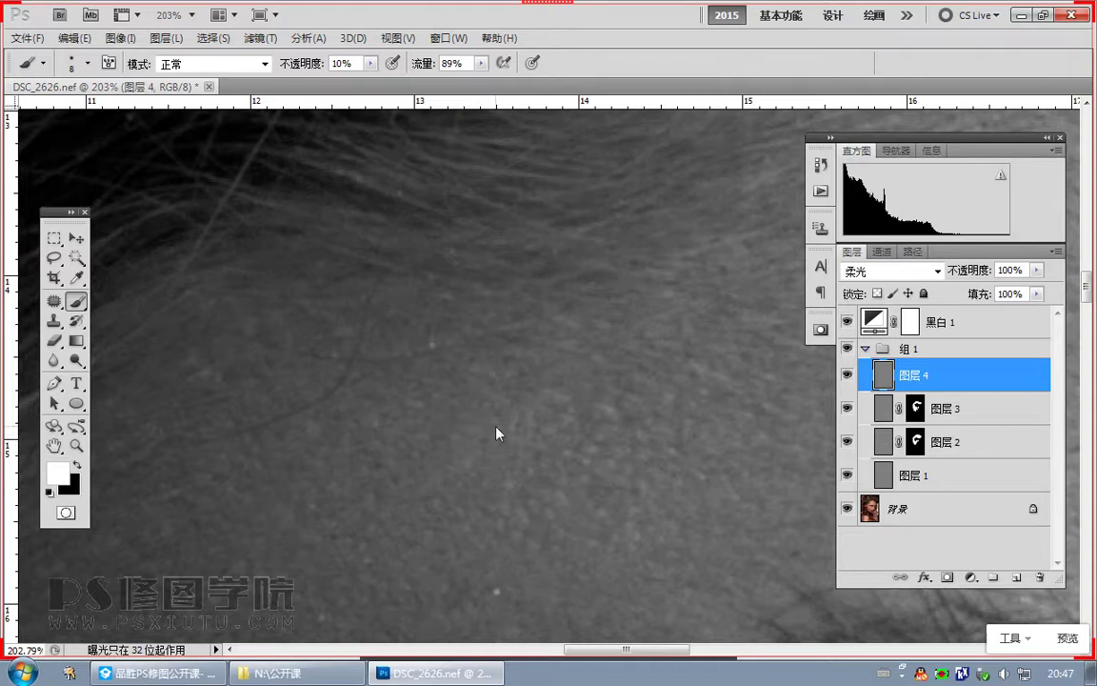
pyautogui.press('x')
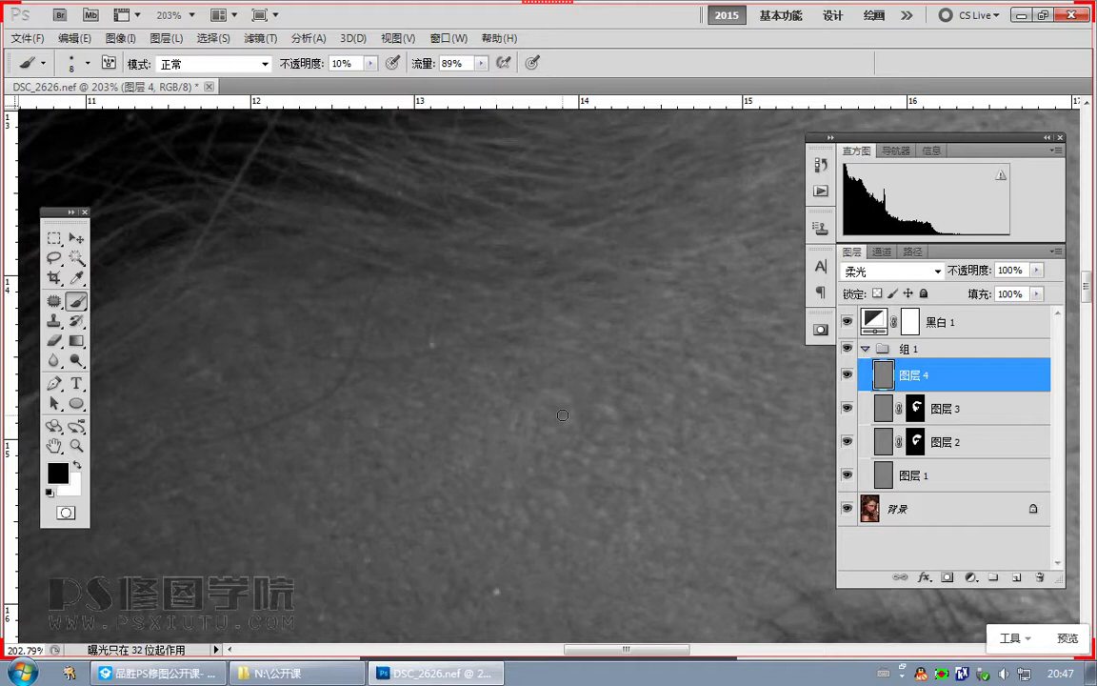
pyautogui.press('x')
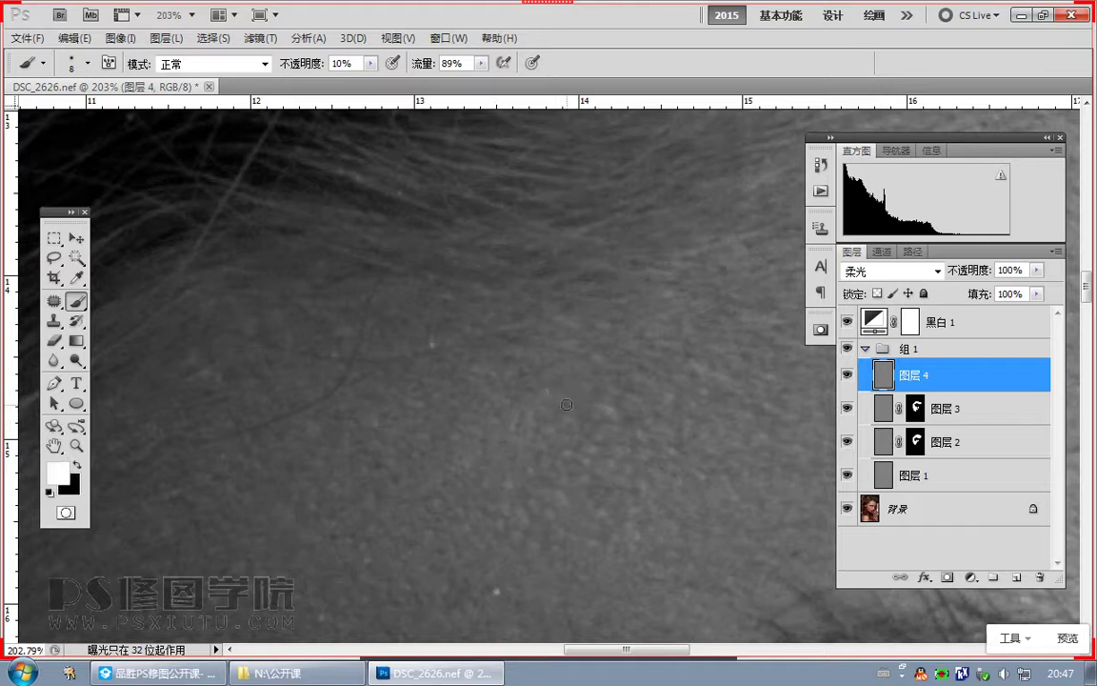
pyautogui.press('x')
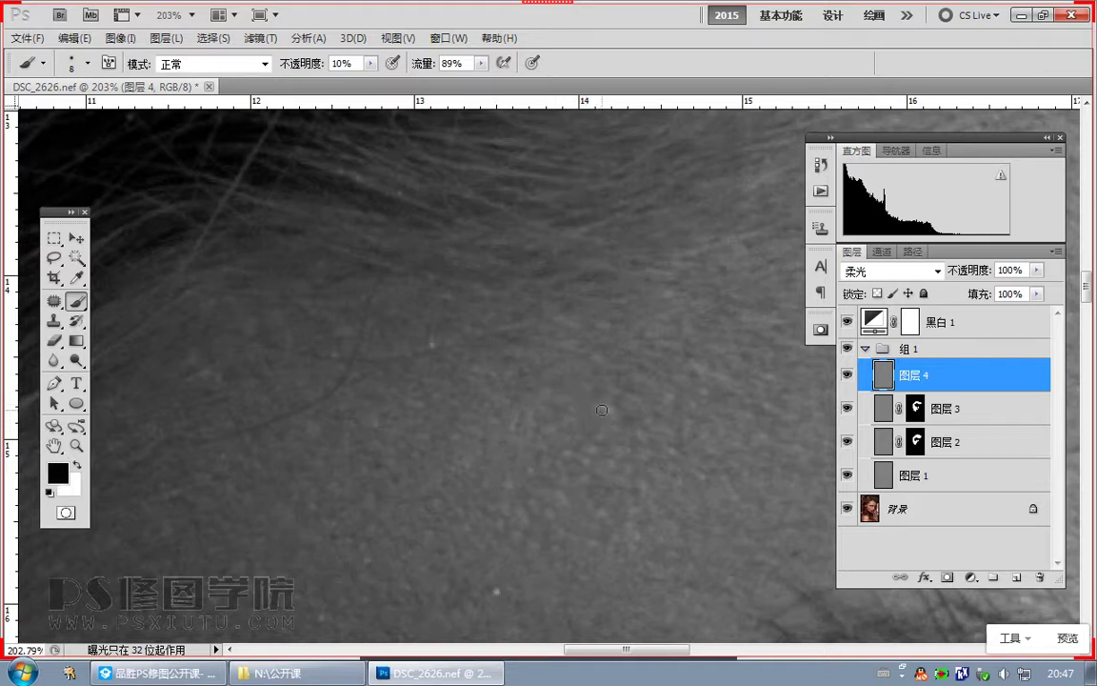
pyautogui.press('x')
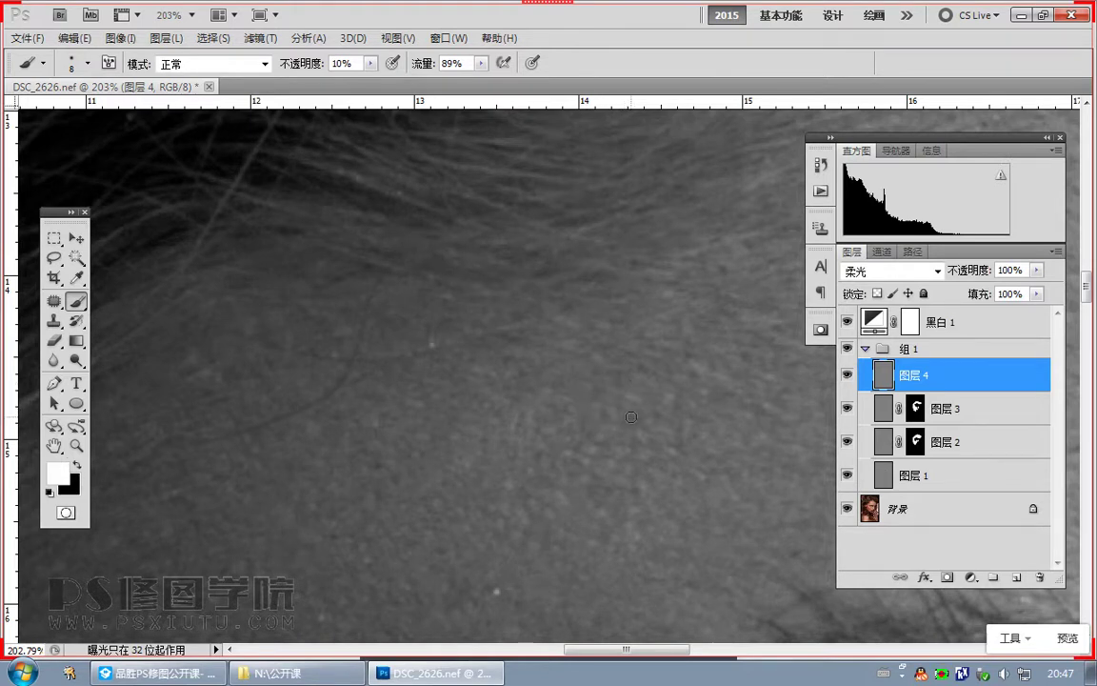
# Step: Blend the remaining dark lines and light specks on the lower temple toward the outer eyebrow with white and black strokes
pyautogui.scroll(-2, 517, 448)
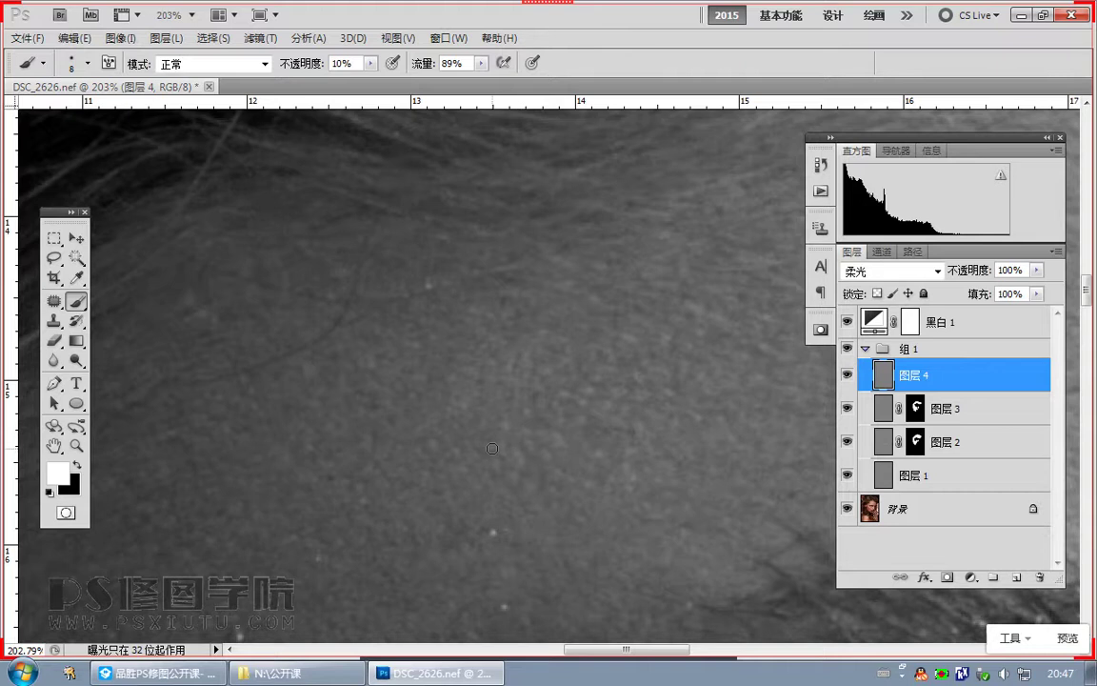
pyautogui.scroll(-1, 476, 420)
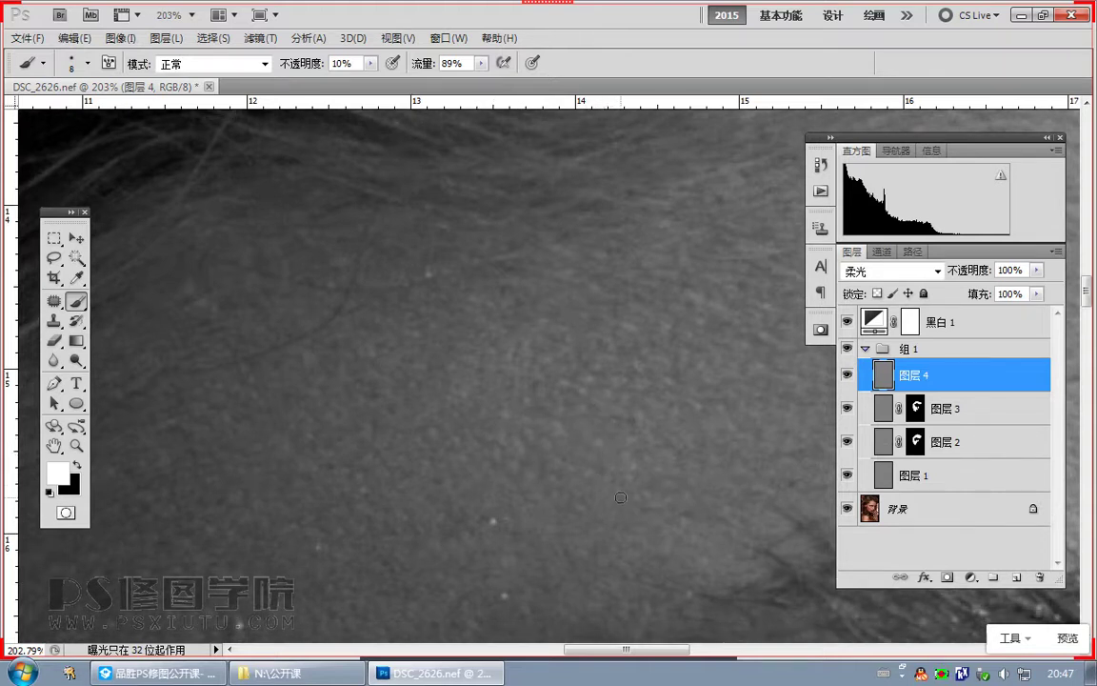
pyautogui.press('x')
pyautogui.moveTo(492, 489); pyautogui.dragTo(511, 472)
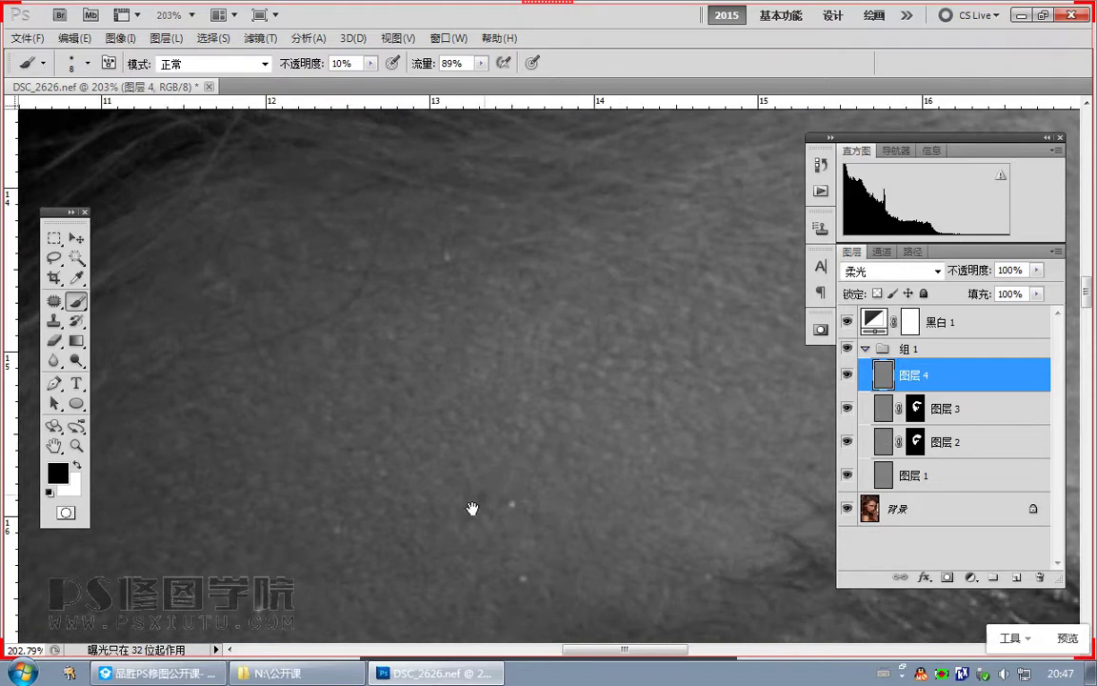
pyautogui.press('x')
pyautogui.moveTo(434, 561); pyautogui.dragTo(436, 488)
pyautogui.moveTo(481, 377); pyautogui.dragTo(510, 515)
pyautogui.press('x')
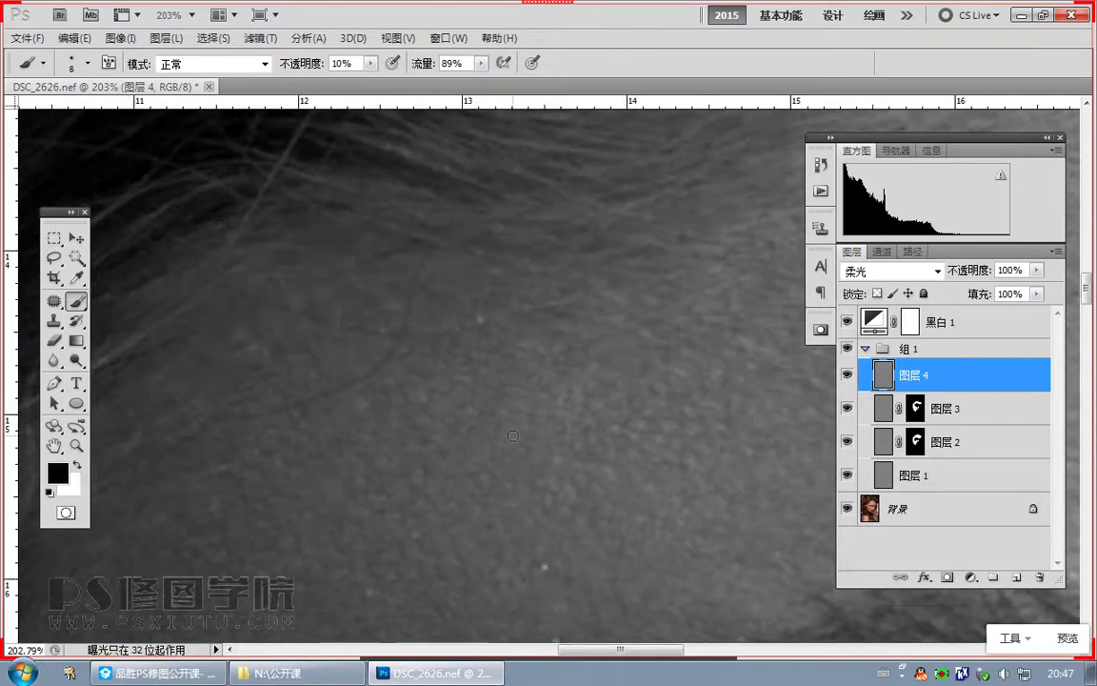
# Step: Set the brush to size 15 at 5% opacity and lighten the uneven forehead skin beside the hairline in white
pyautogui.moveTo(483, 498); pyautogui.dragTo(412, 451)
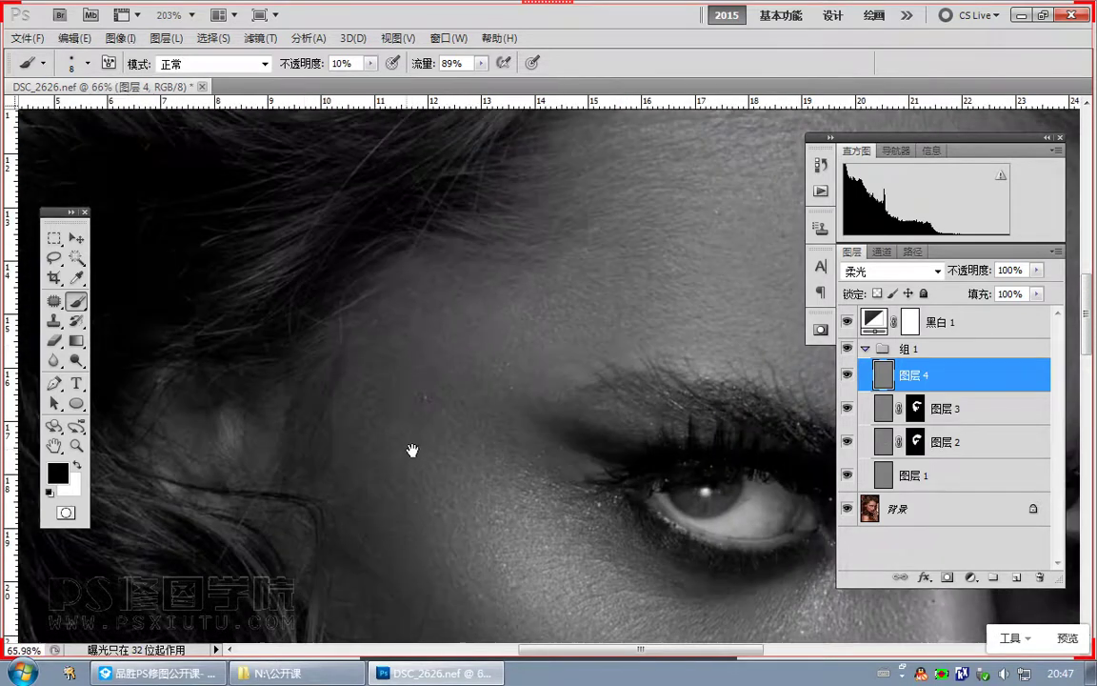
pyautogui.moveTo(519, 319); pyautogui.dragTo(470, 443)
pyautogui.press(']')
pyautogui.press(']')
pyautogui.press(']')
pyautogui.press(']')
pyautogui.press(']')
pyautogui.press(']')
pyautogui.press(']')
pyautogui.press('[')
pyautogui.press('[')
pyautogui.click(370, 64)
pyautogui.moveTo(370, 82); pyautogui.dragTo(367, 82)
pyautogui.press('[')
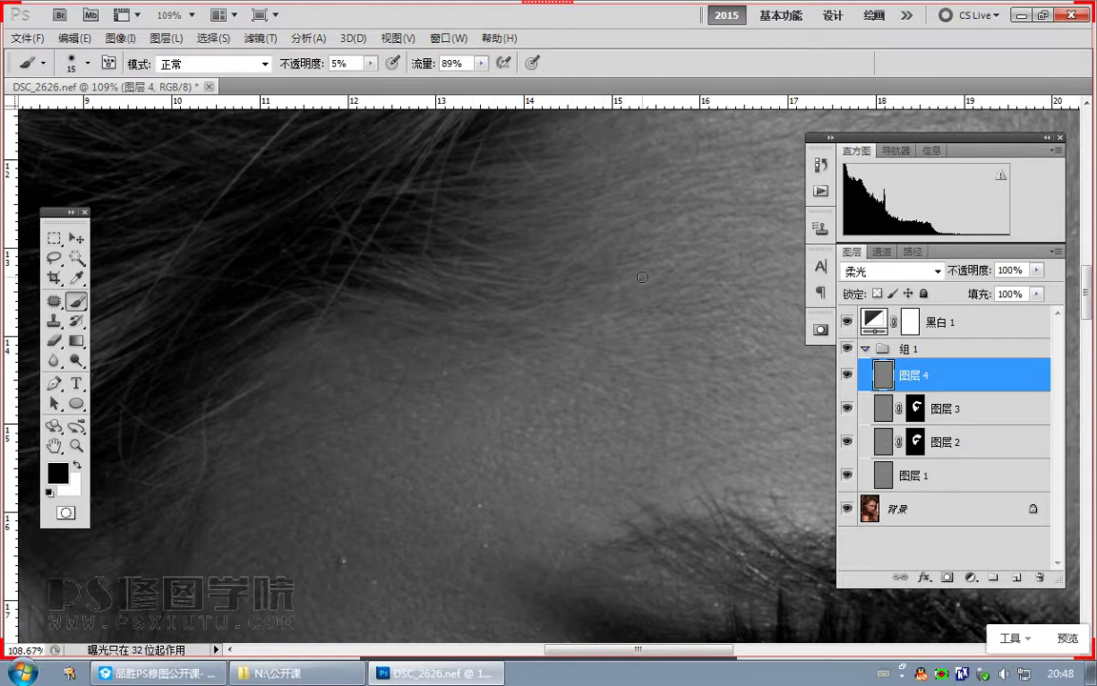
pyautogui.press('x')
pyautogui.moveTo(621, 278); pyautogui.dragTo(540, 400)
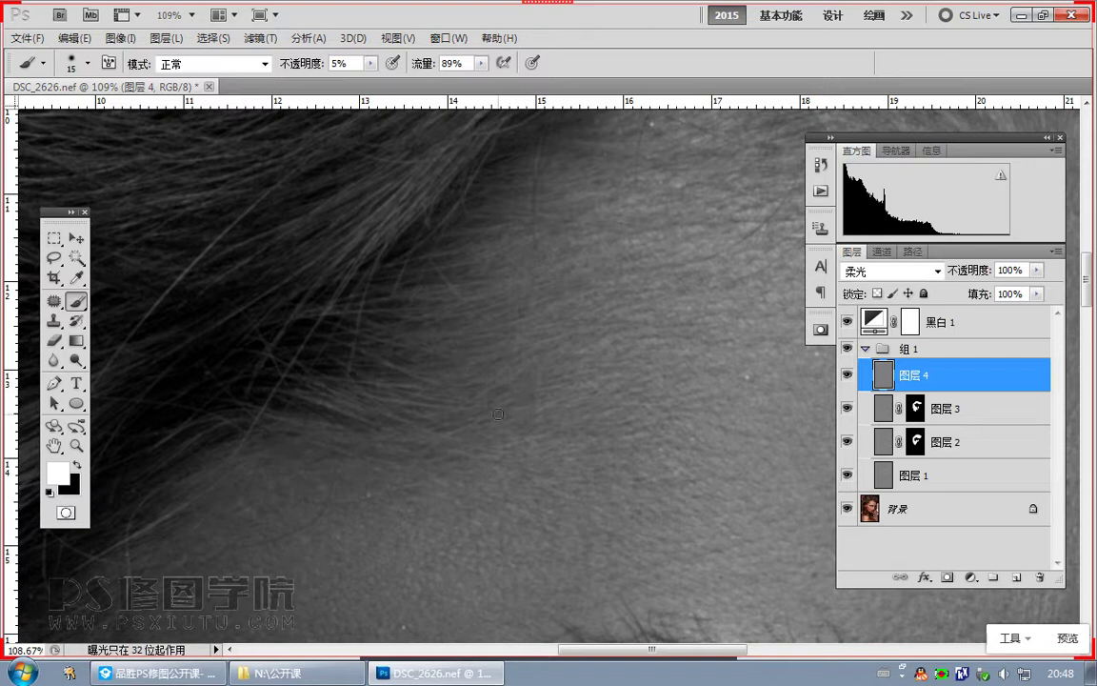
# Step: Compare the whole face with 图层 4 hidden and shown
pyautogui.scroll(-5, 491, 431)
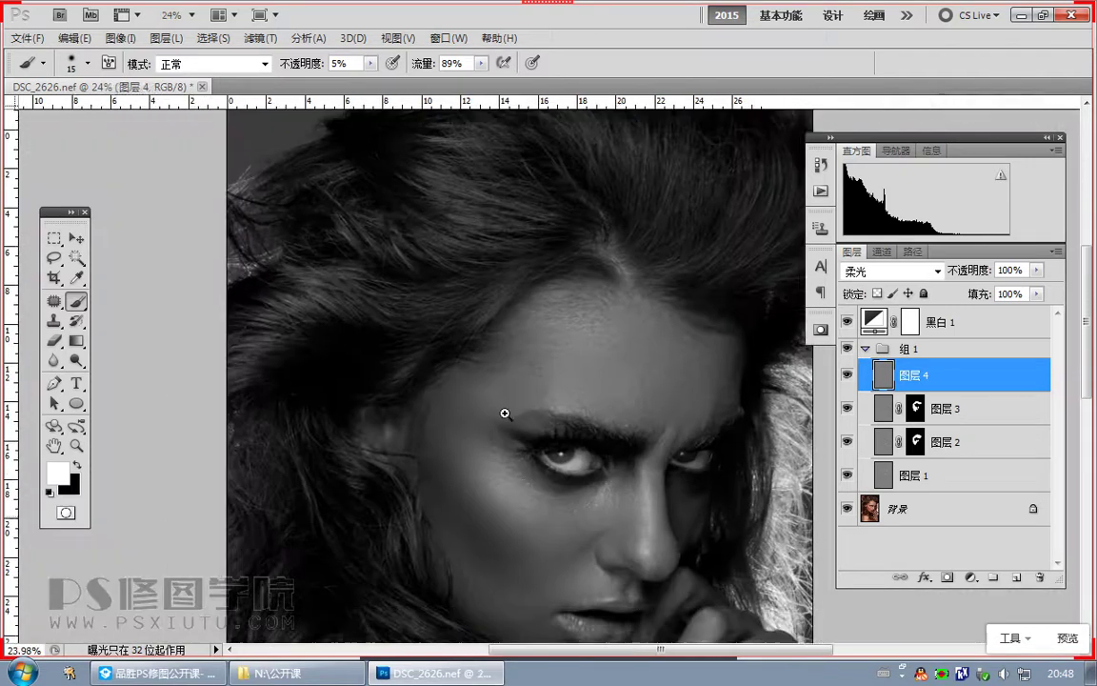
pyautogui.moveTo(507, 417); pyautogui.dragTo(510, 381)
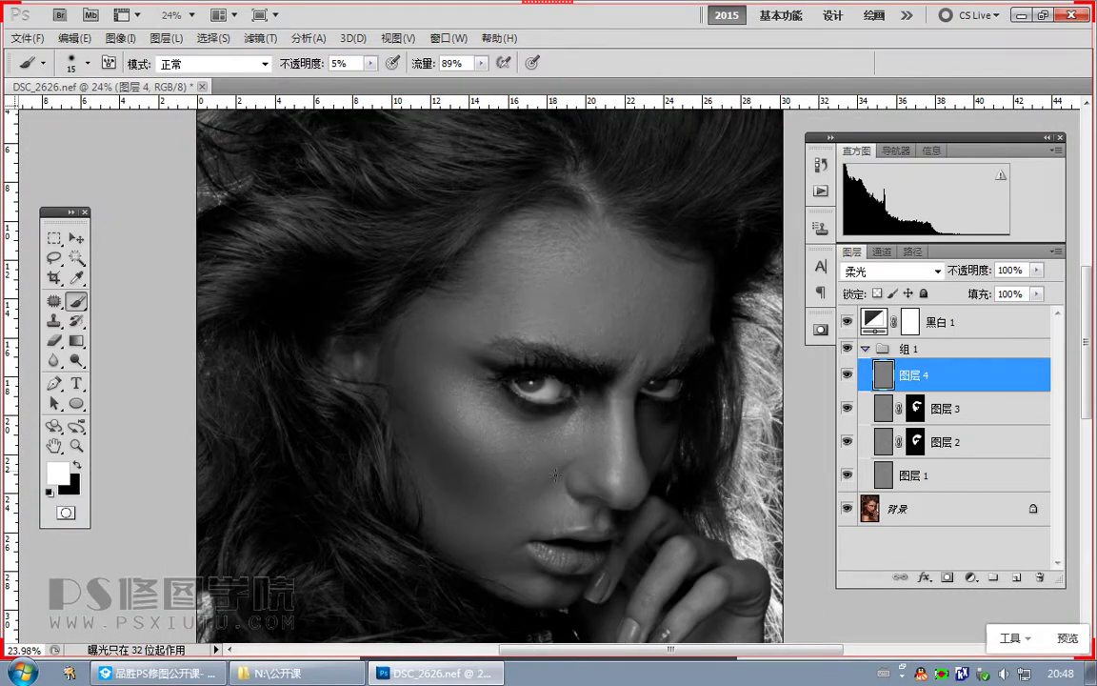
pyautogui.scroll(2, 554, 473)
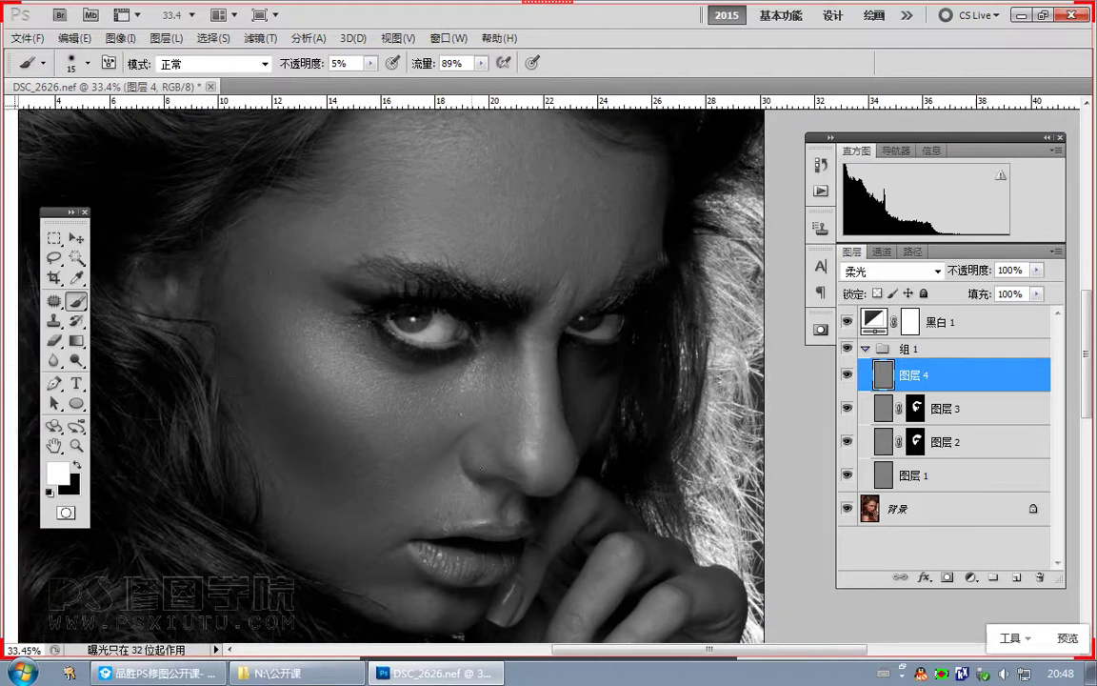
pyautogui.click(848, 375)
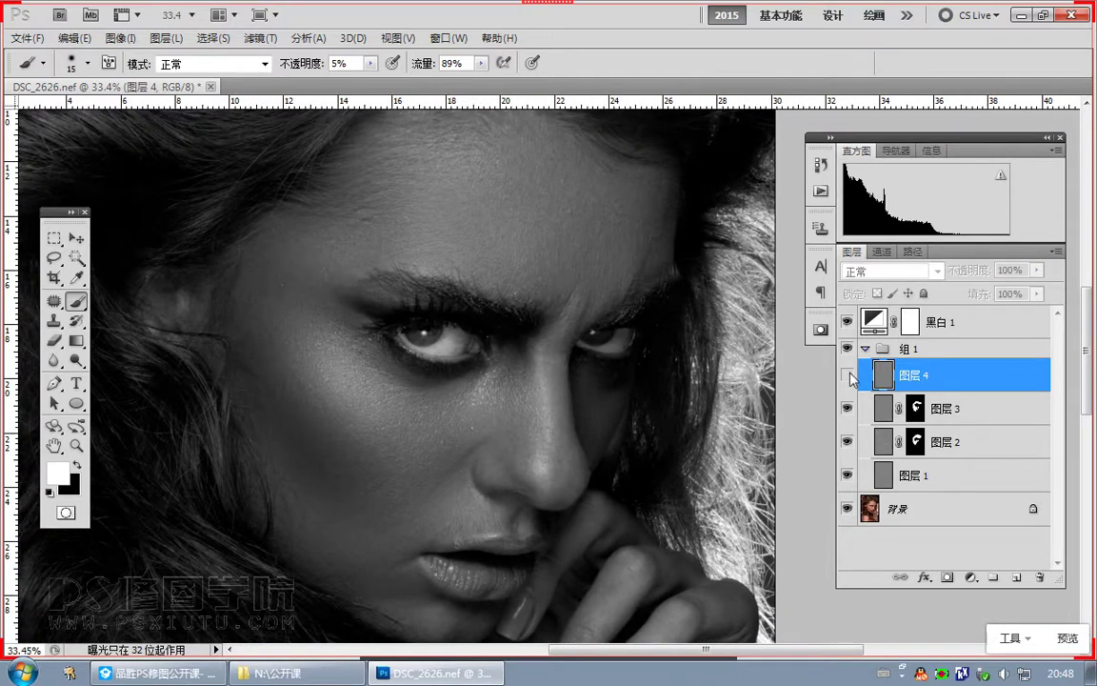
pyautogui.click(848, 375)
# Step: Hide 图层 4, capture the forehead and hairline area as a screenshot, and send it to the course chat
pyautogui.click(848, 375)
pyautogui.scroll(5, 395, 198)
pyautogui.hotkey('ctrl', 'alt', 'a')
pyautogui.moveTo(292, 174); pyautogui.dragTo(631, 465)
pyautogui.doubleClick(498, 407)
pyautogui.click(209, 670)
pyautogui.click(227, 596)
pyautogui.hotkey('ctrl', 'v')
pyautogui.click(254, 646)
# Step: Show 图层 4 again, capture the same forehead area, and send this retouched version to the course chat
pyautogui.click(848, 375)
pyautogui.hotkey('ctrl', 'alt', 'a')
pyautogui.moveTo(305, 239); pyautogui.dragTo(617, 510)
pyautogui.doubleClick(522, 467)
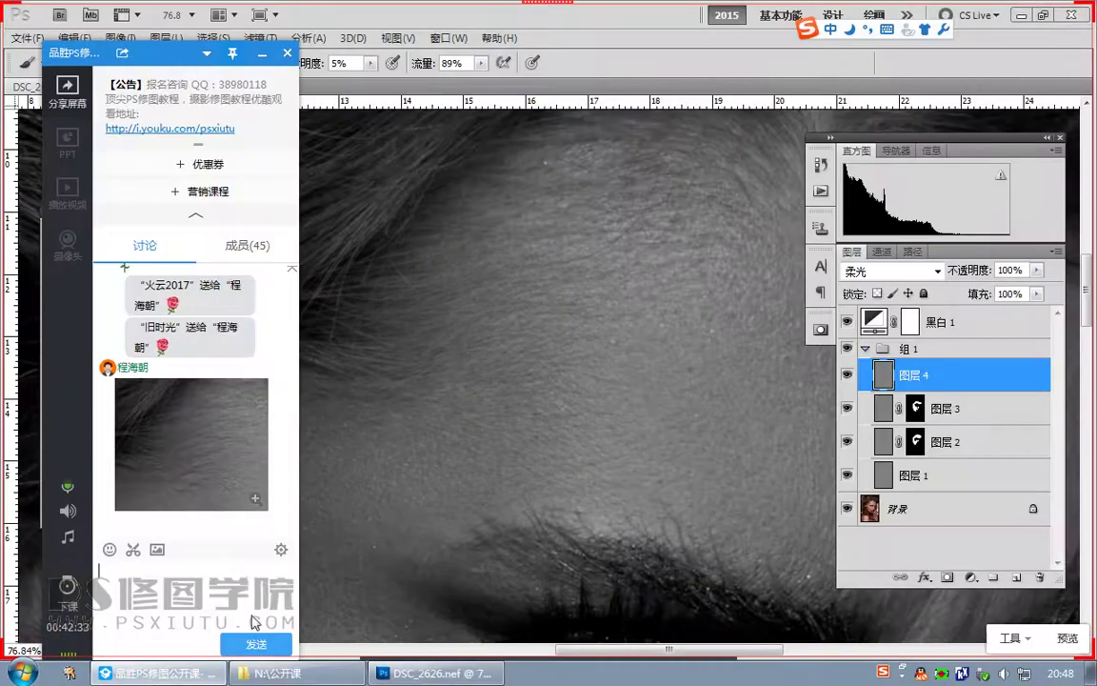
pyautogui.press('Return')
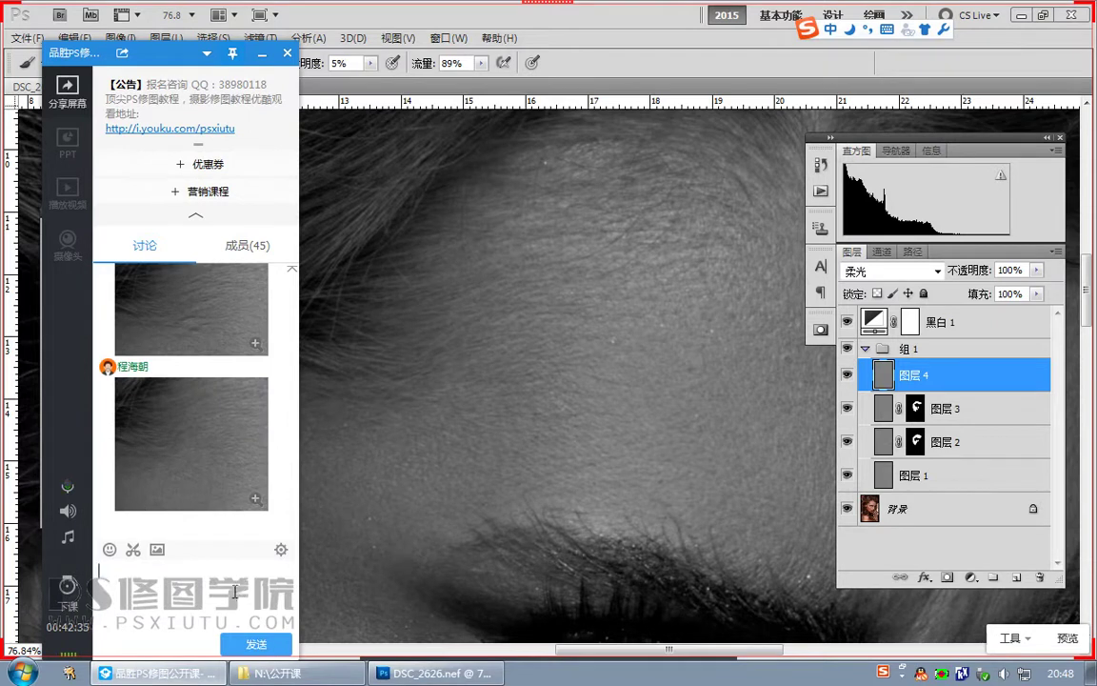
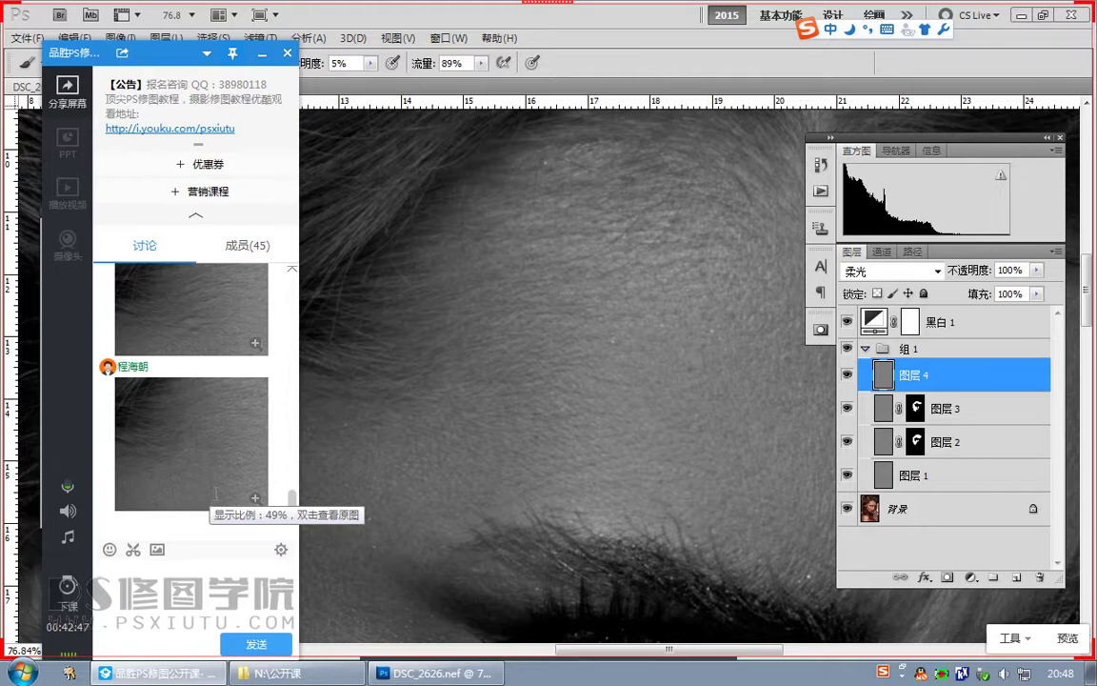
# Step: Collapse 组 1 and toggle its visibility to compare the forehead before and after all retouching layers
pyautogui.click(867, 348)
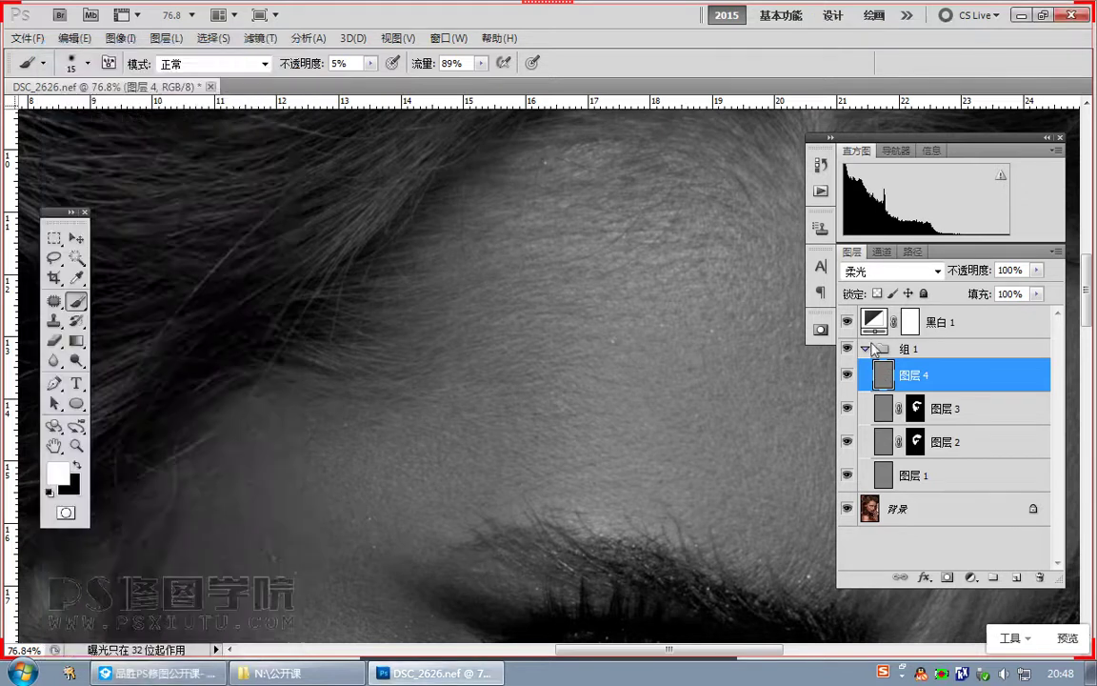
pyautogui.click(848, 350)
pyautogui.click(848, 350)
pyautogui.click(847, 352)
pyautogui.click(848, 352)
# Step: Expand 组 1 and make 图层 4 the active layer for retouching the tip of the nose
pyautogui.moveTo(434, 362); pyautogui.dragTo(467, 419)
pyautogui.moveTo(514, 384); pyautogui.dragTo(631, 607)
pyautogui.scroll(4, 665, 461)
pyautogui.moveTo(665, 461); pyautogui.dragTo(549, 471)
pyautogui.click(865, 349)
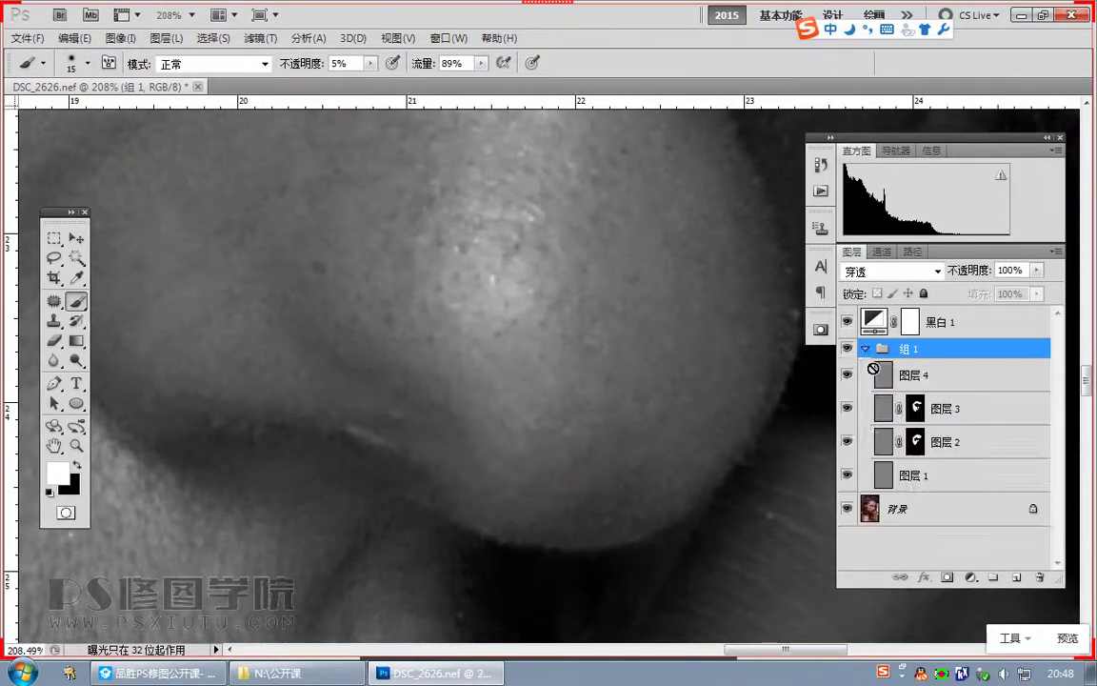
pyautogui.click(915, 375)
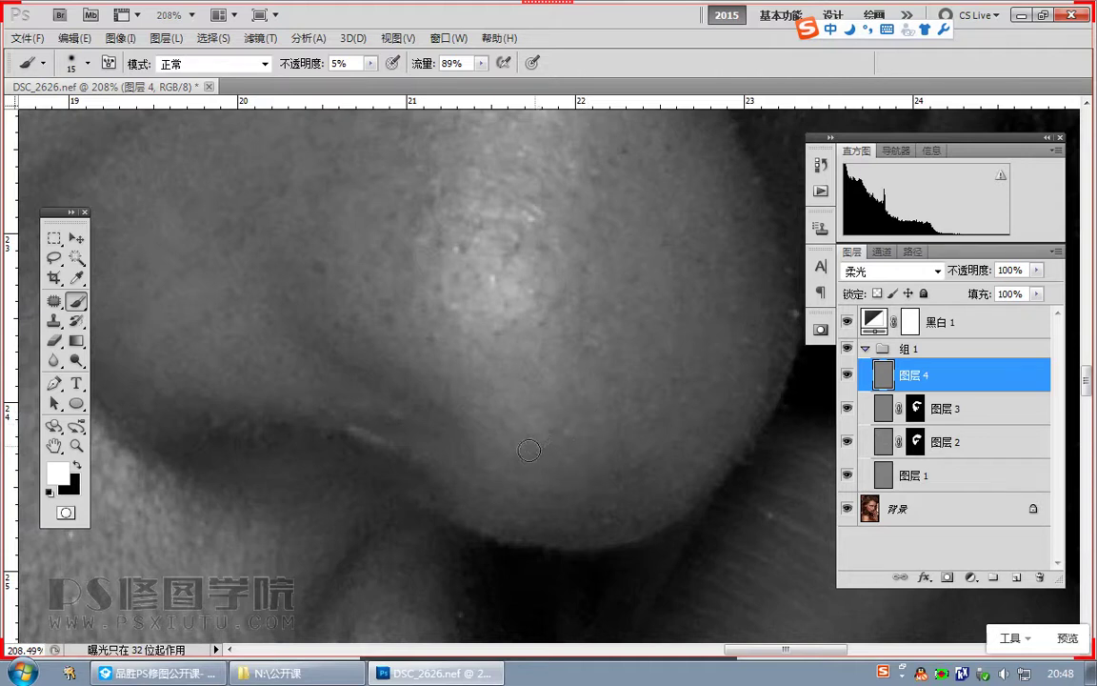
# Step: Set the brush to 10 px and lighten the dark spots on the nose tip with white at 5% opacity
pyautogui.press('[')
pyautogui.moveTo(648, 435); pyautogui.dragTo(644, 519)
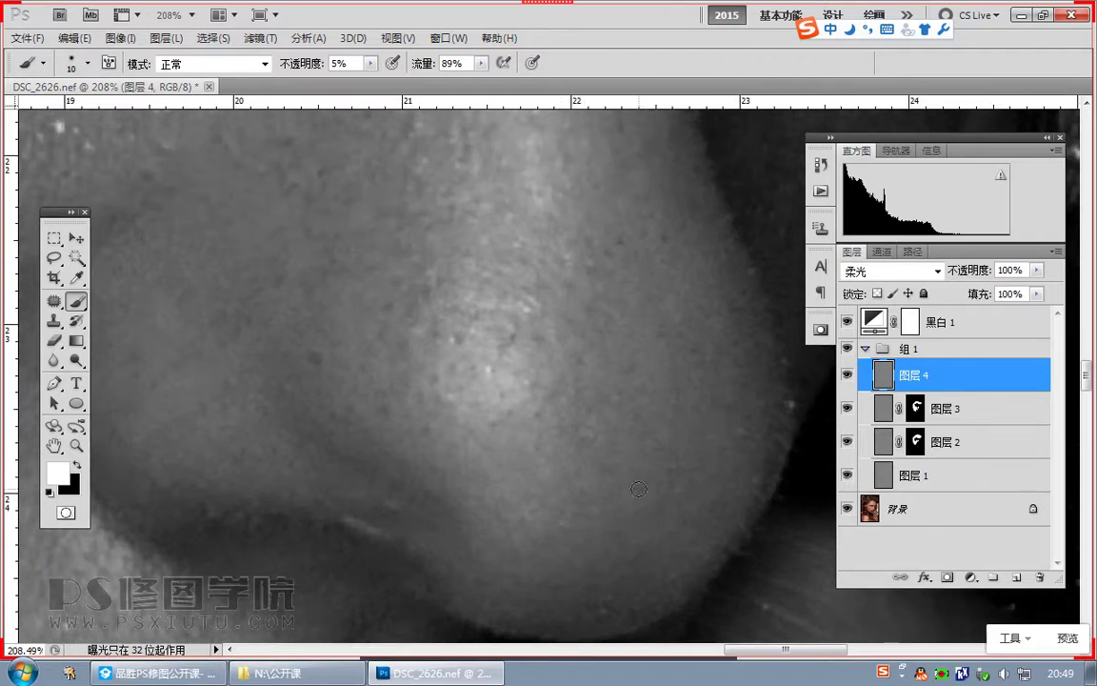
pyautogui.scroll(1, 671, 467)
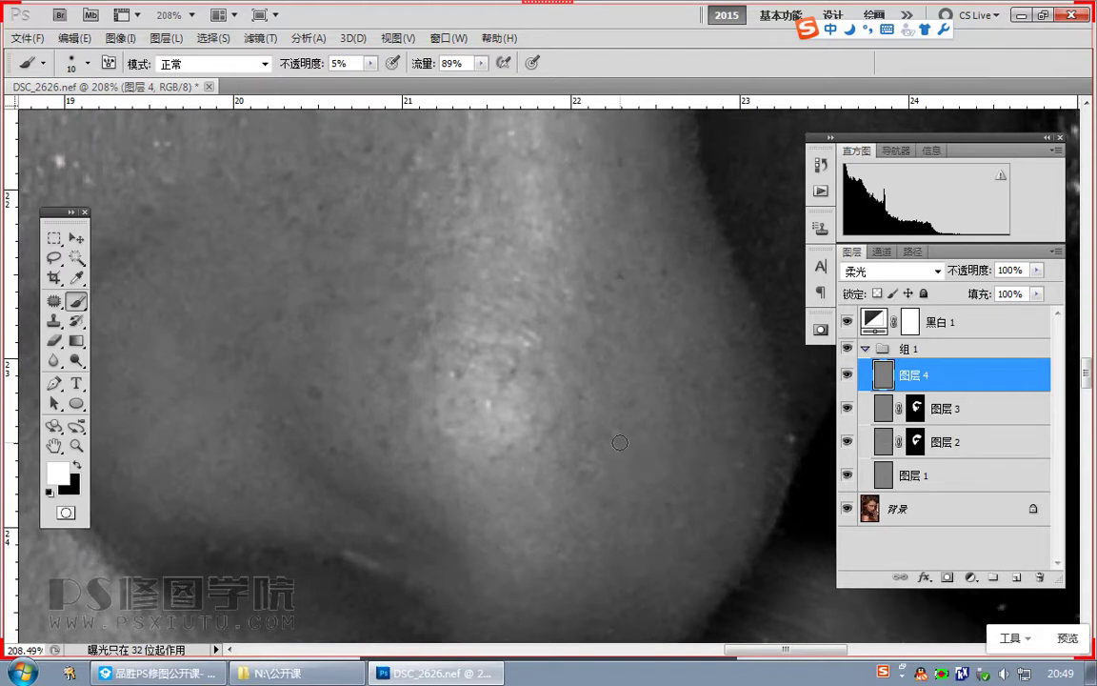
pyautogui.moveTo(620, 443); pyautogui.dragTo(625, 456)
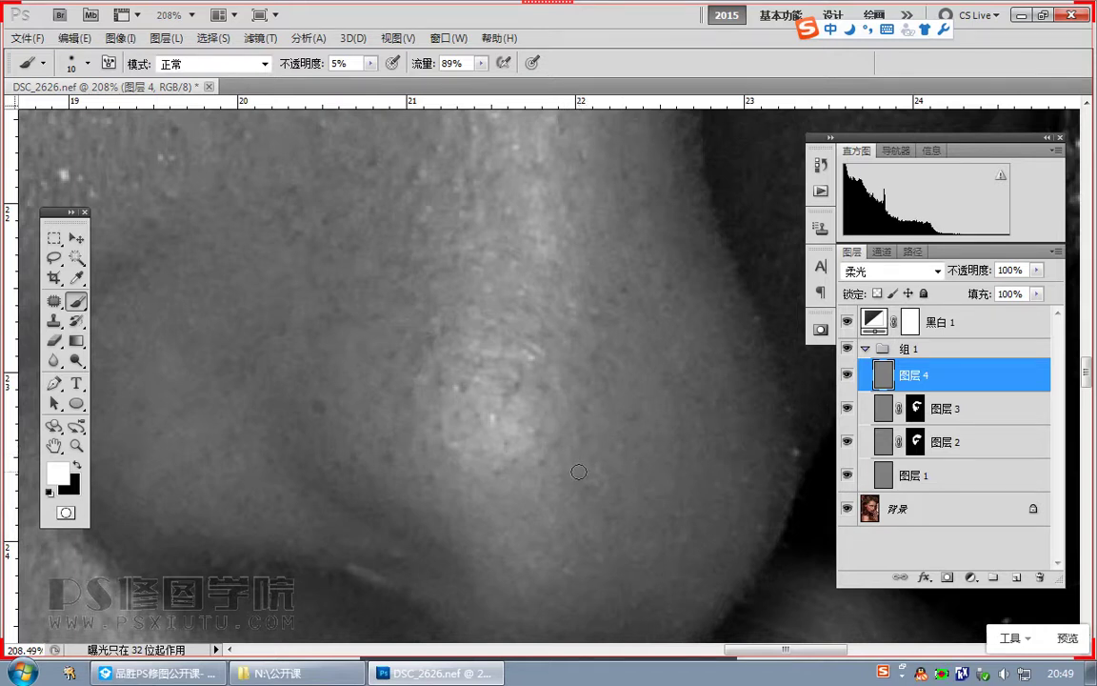
pyautogui.moveTo(592, 404); pyautogui.dragTo(607, 502)
# Step: Reduce the brush to 5 px and lighten the tiny dark pores on the side of the nose with white
pyautogui.press('[')
pyautogui.press('[')
pyautogui.press('[')
pyautogui.press('[')
pyautogui.press('[')
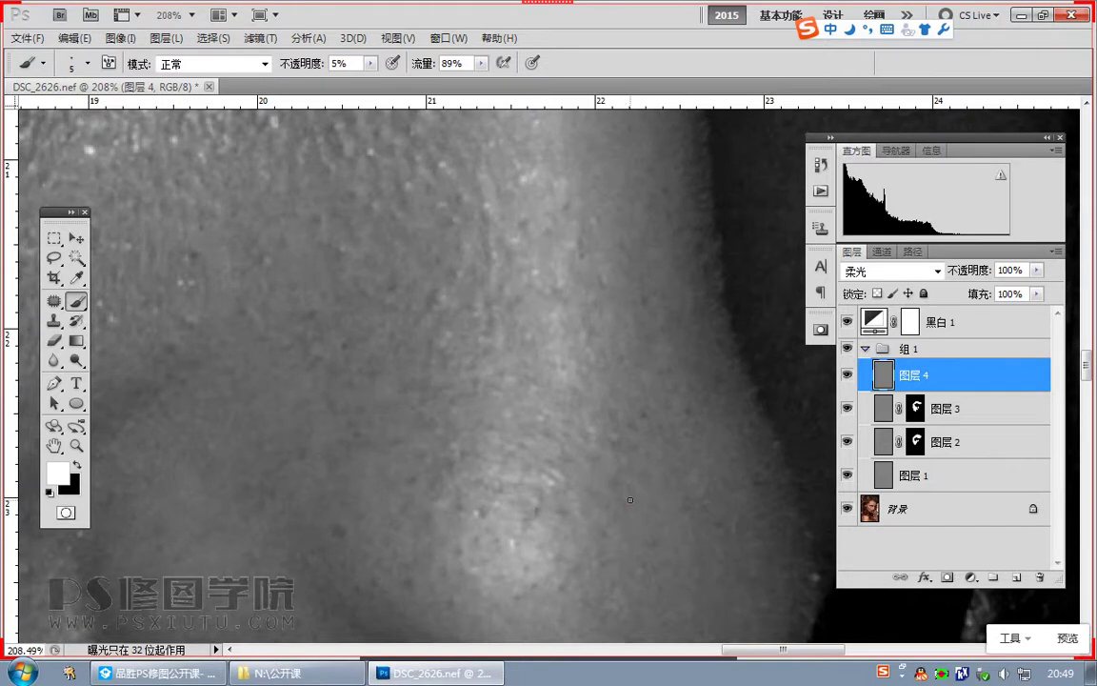
pyautogui.moveTo(623, 459); pyautogui.dragTo(618, 497)
# Step: Enlarge the brush to 10 px and lighten the dark spots along the nose bridge with white at 5% opacity
pyautogui.press(']')
pyautogui.press(']')
pyautogui.press(']')
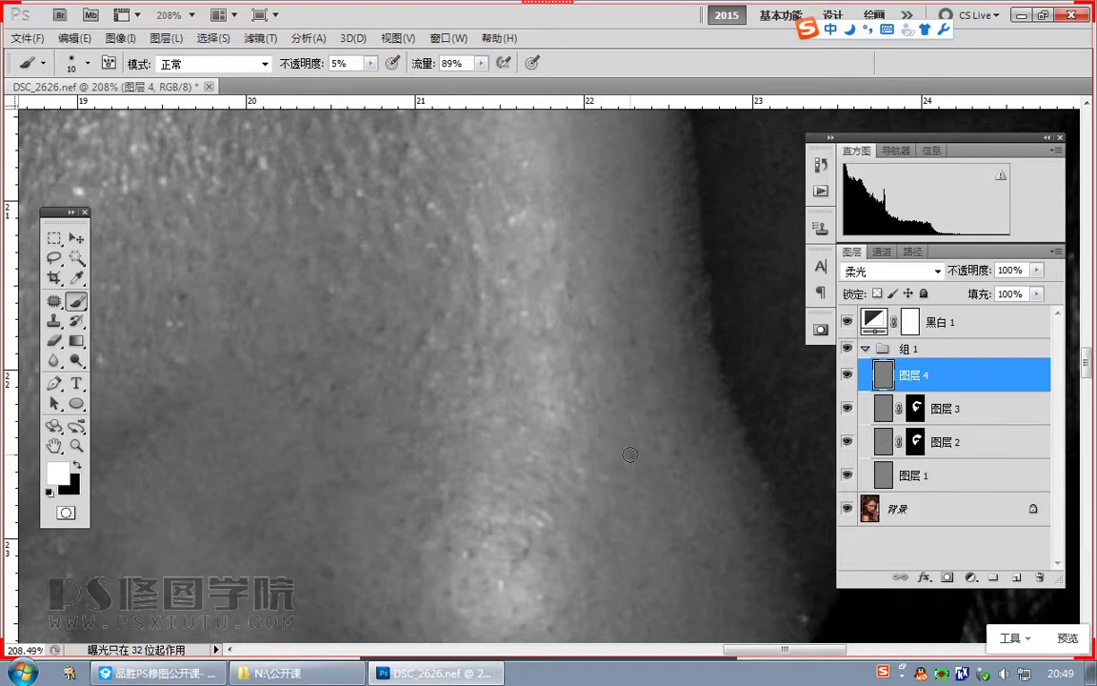
pyautogui.moveTo(558, 385)
pyautogui.mouseDown()
pyautogui.moveTo(565, 416)
pyautogui.moveTo(598, 451)
pyautogui.mouseUp()
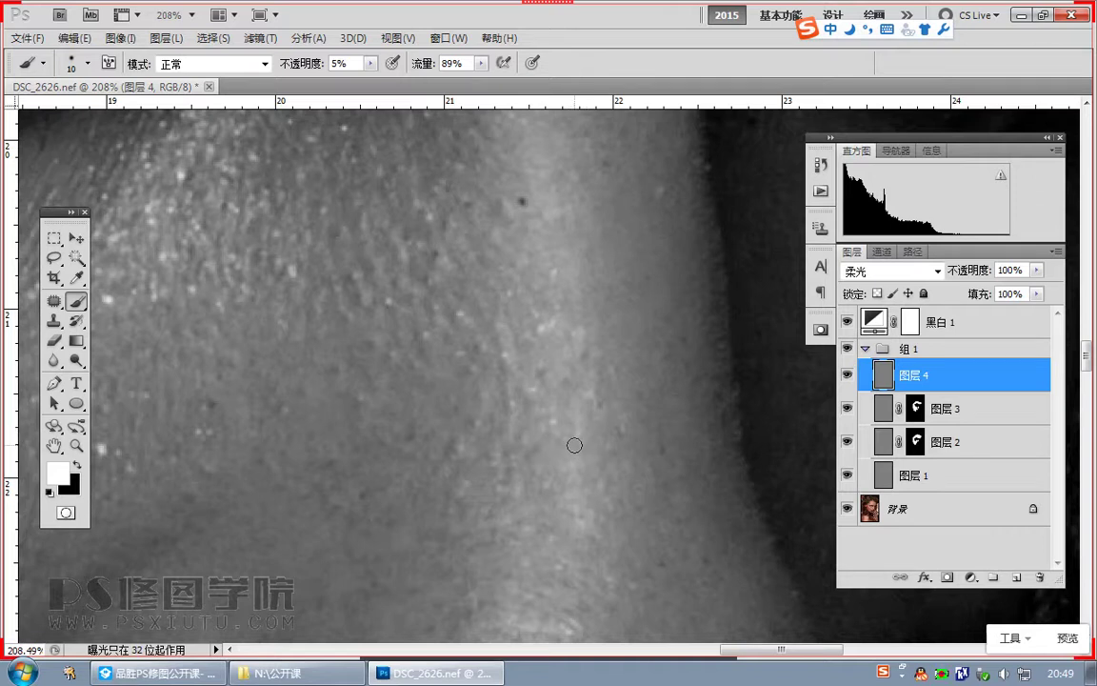
pyautogui.moveTo(532, 370); pyautogui.dragTo(557, 410)
pyautogui.press('x')
pyautogui.hotkey('ctrl', 'space')
pyautogui.press('x')
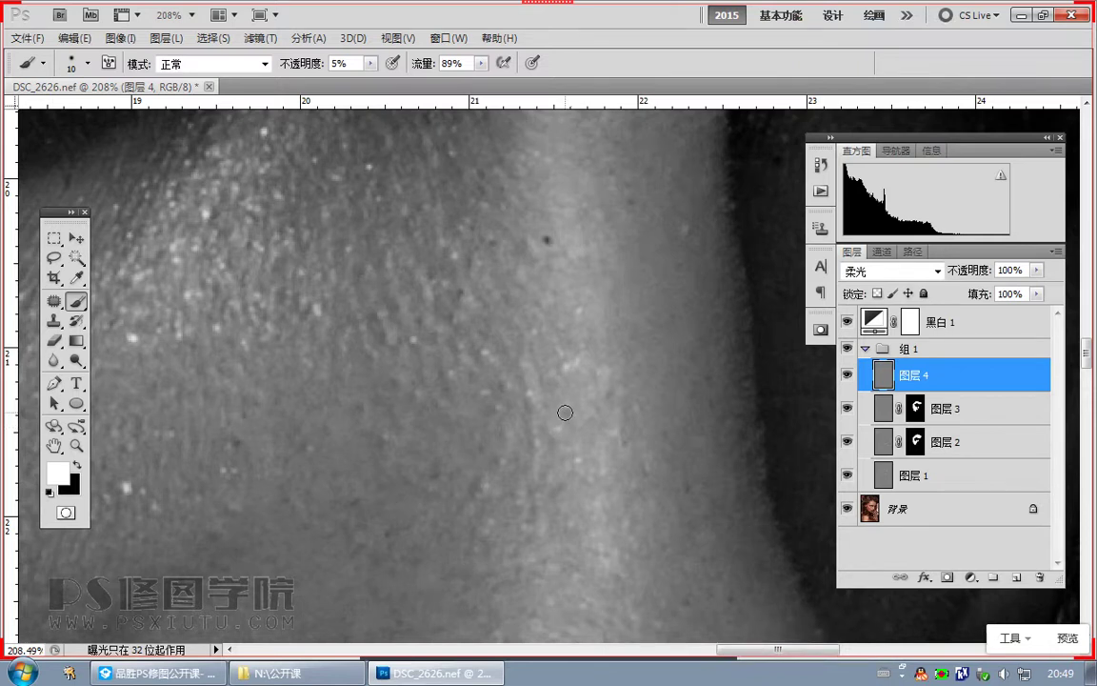
# Step: Raise the brush opacity to 10% and even out the edge of the nose bridge highlight, alternating black and white
pyautogui.press('1')
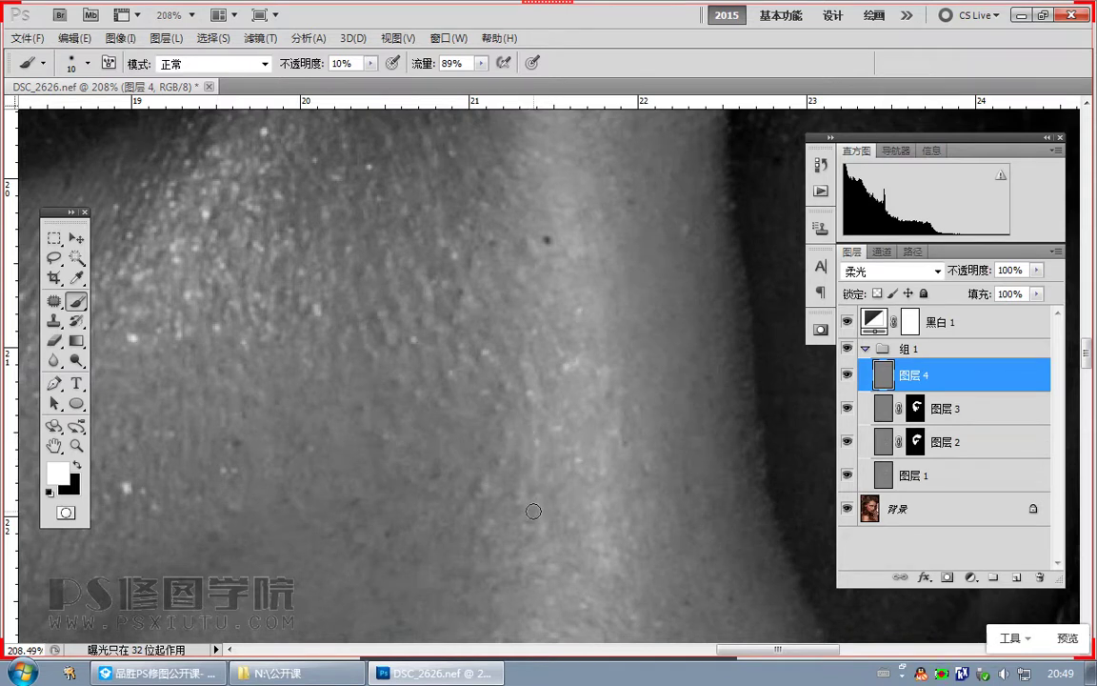
pyautogui.press('x')
pyautogui.moveTo(545, 534); pyautogui.dragTo(554, 512)
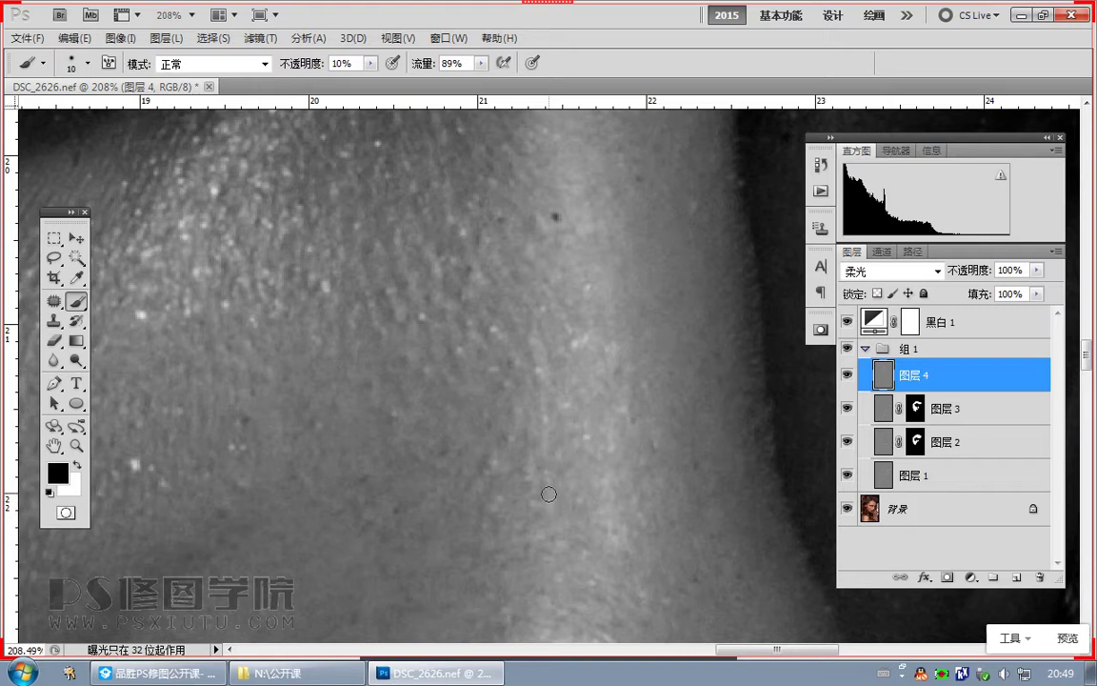
pyautogui.press('x')
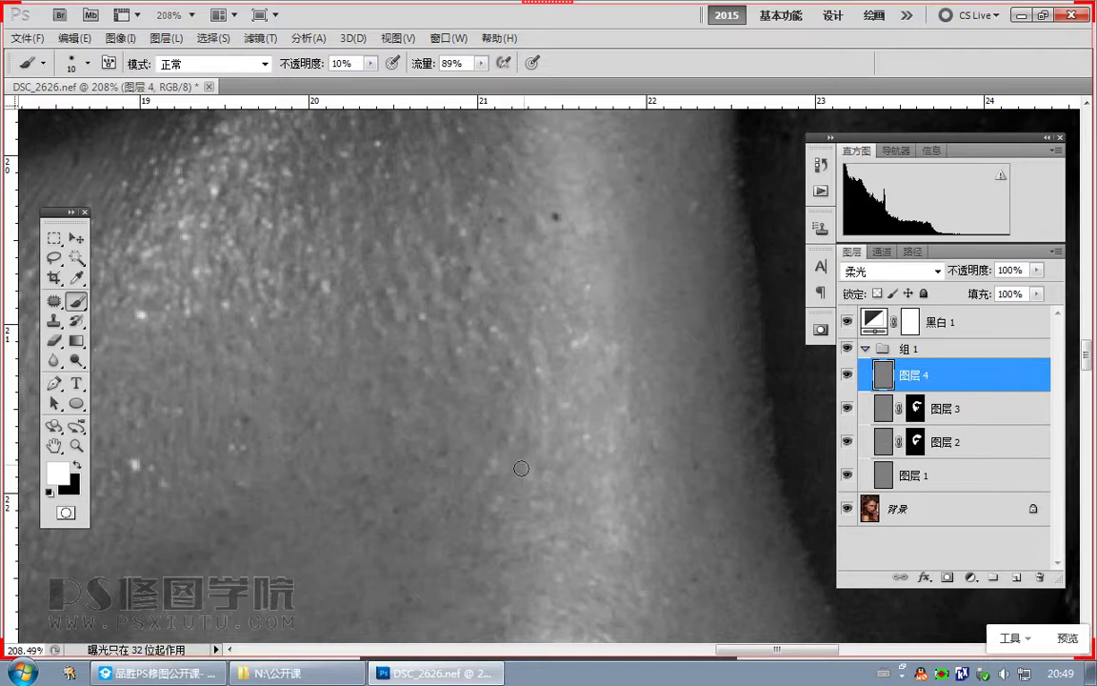
pyautogui.press('x')
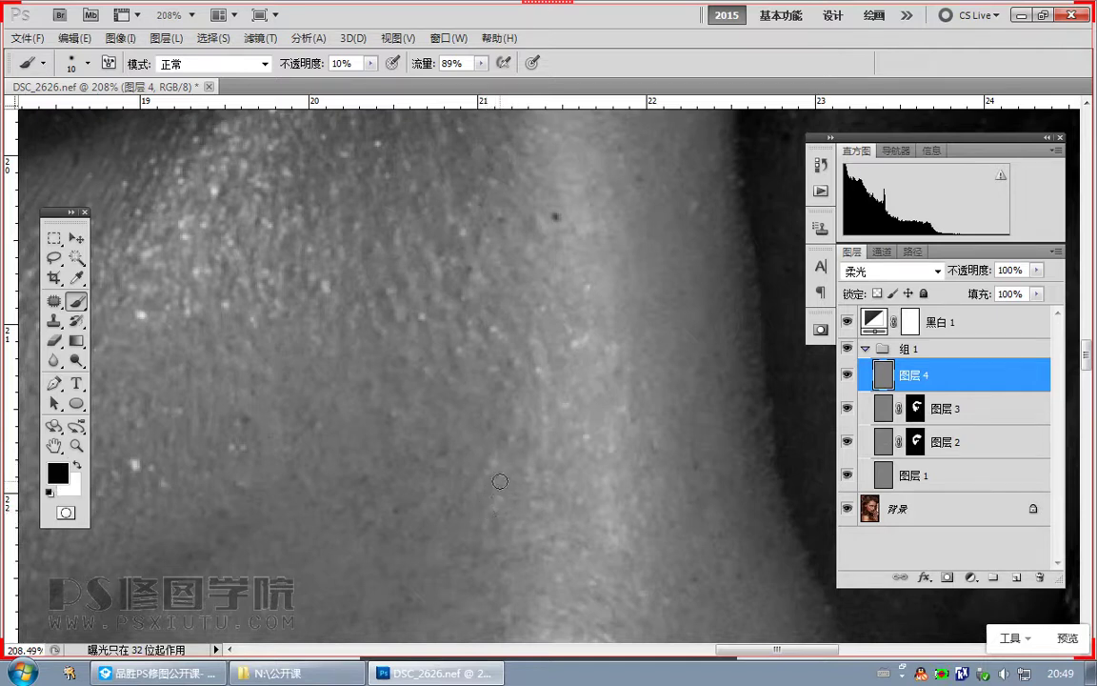
pyautogui.moveTo(510, 470); pyautogui.dragTo(538, 492)
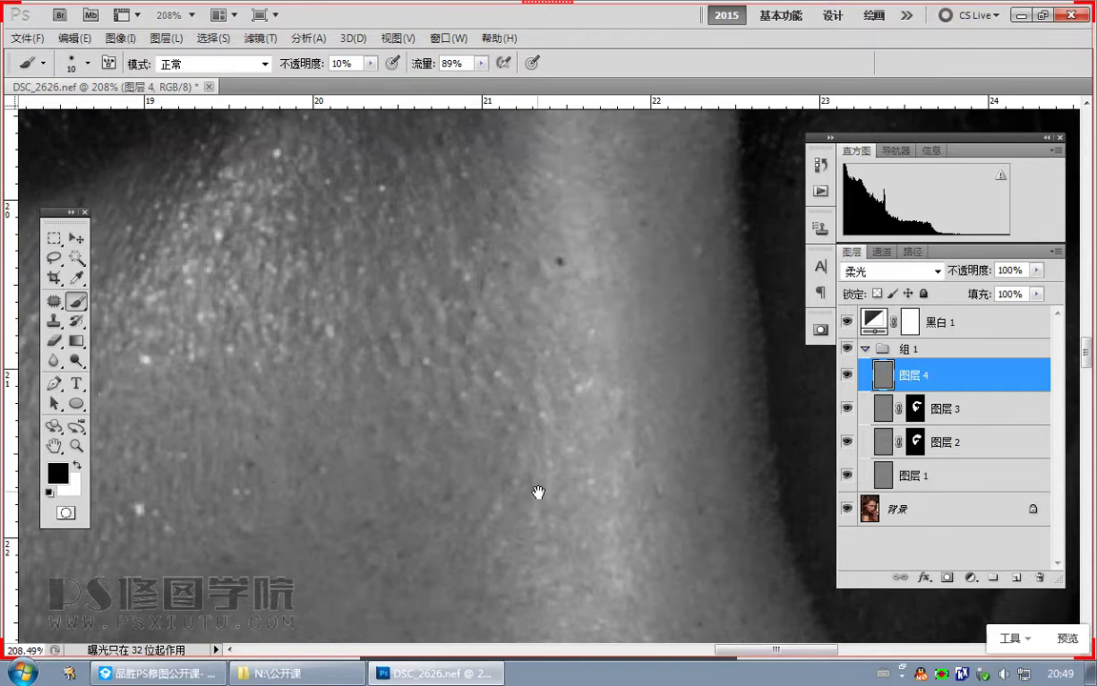
pyautogui.press('x')
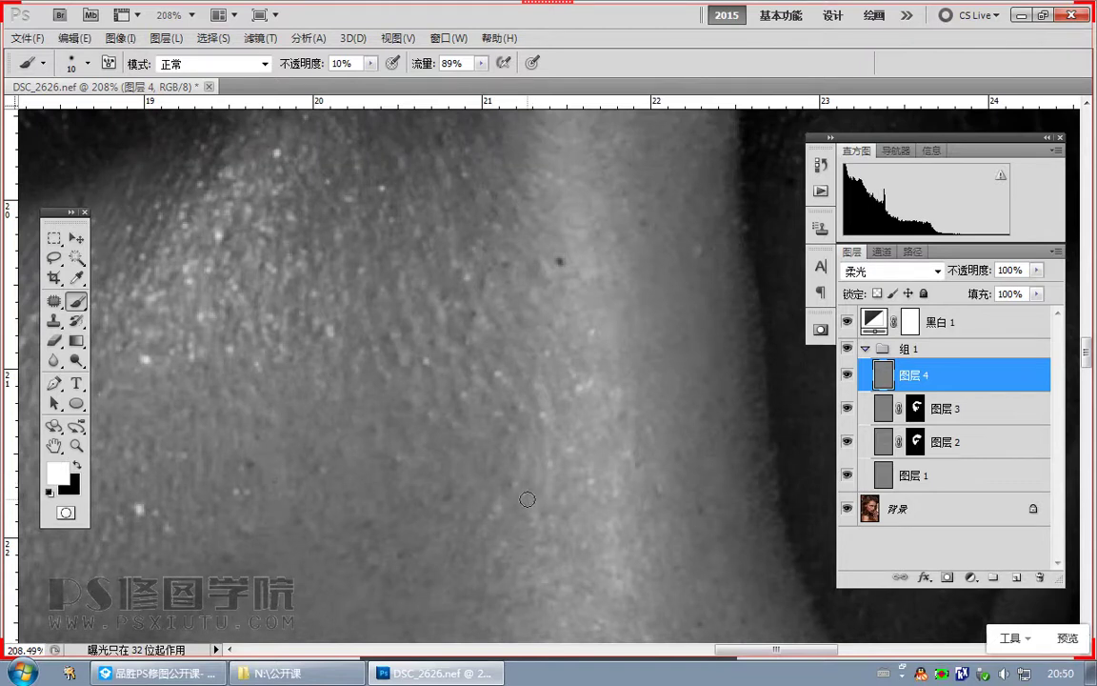
# Step: Lighten the dark spots between the nose bridge and the nostril wing with white at 10% opacity
pyautogui.moveTo(539, 485); pyautogui.dragTo(515, 486)
pyautogui.moveTo(397, 454)
pyautogui.mouseDown()
pyautogui.moveTo(403, 443)
pyautogui.moveTo(401, 465)
pyautogui.mouseUp()
pyautogui.moveTo(367, 536); pyautogui.dragTo(381, 468)
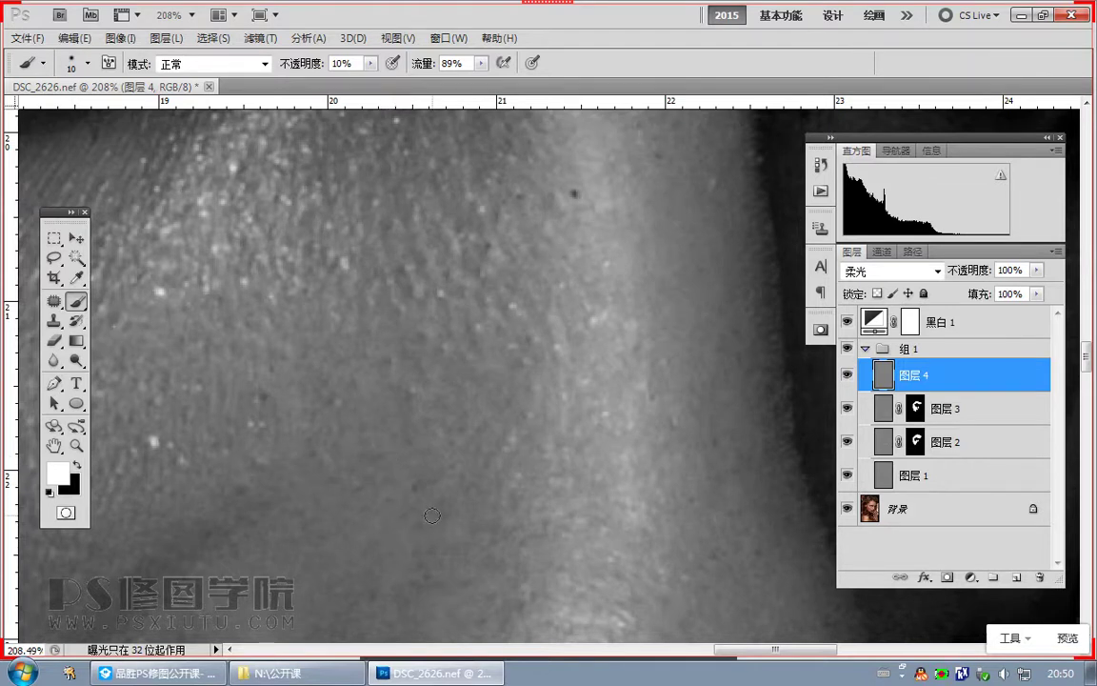
pyautogui.moveTo(389, 465); pyautogui.dragTo(373, 391)
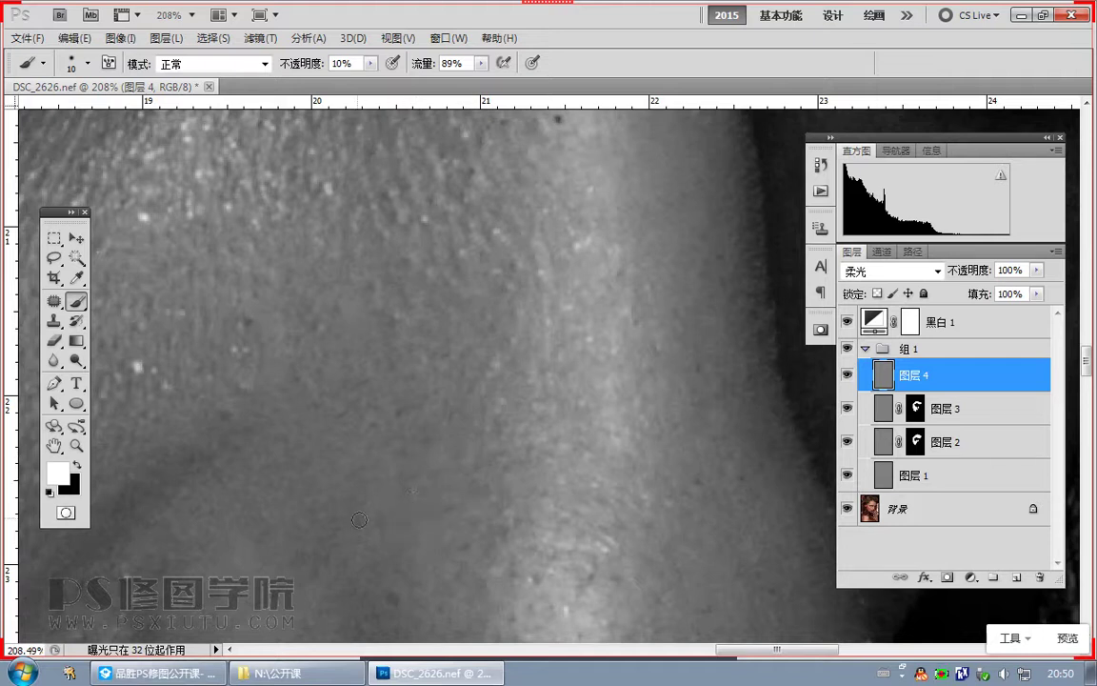
pyautogui.scroll(-3, 360, 476)
pyautogui.hscroll(-2, 360, 476)
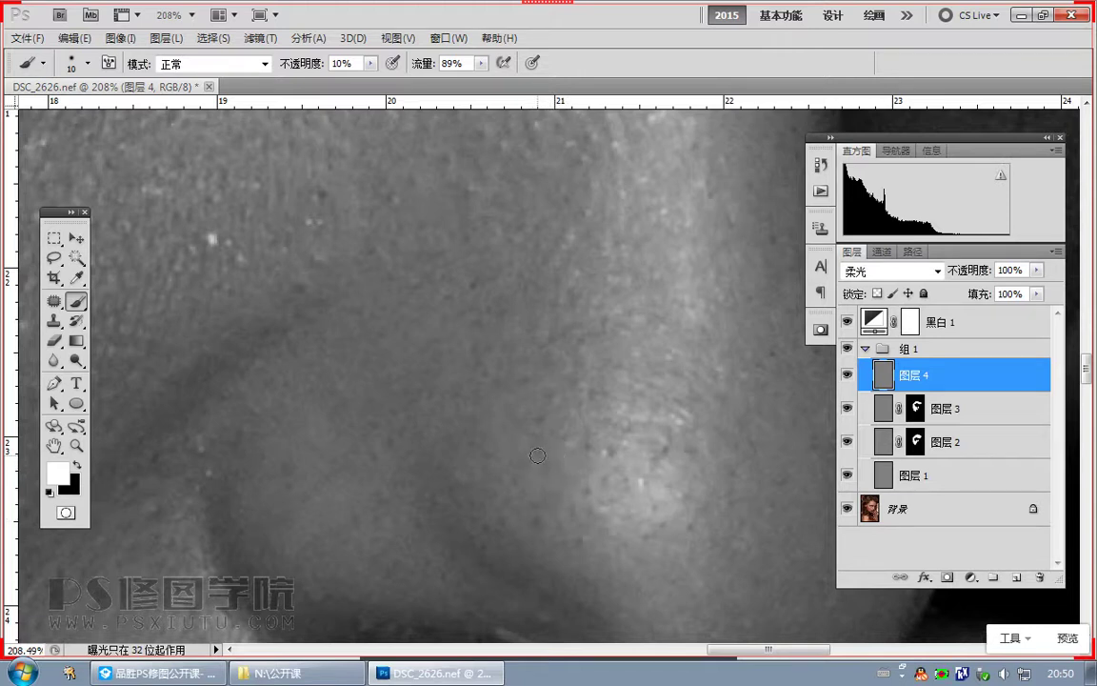
pyautogui.press('x')
pyautogui.press('x')
pyautogui.moveTo(417, 430); pyautogui.dragTo(481, 475)
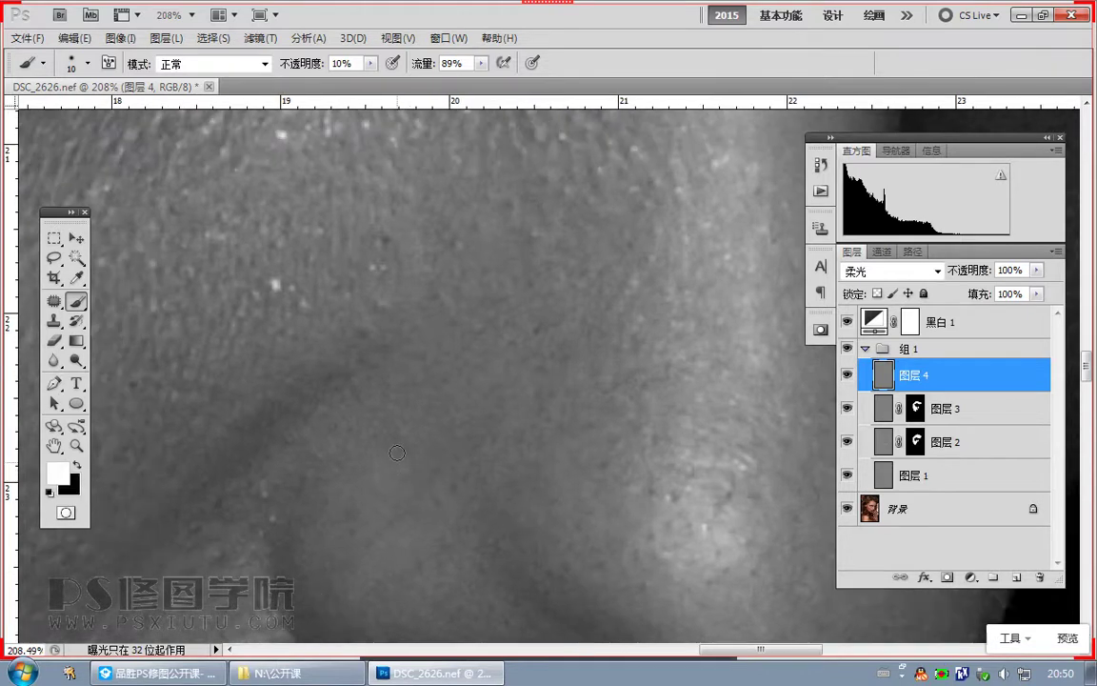
# Step: Lower the brush opacity to 7% and lighten dark spots on the nostril wing and its crease with white
pyautogui.click(371, 63)
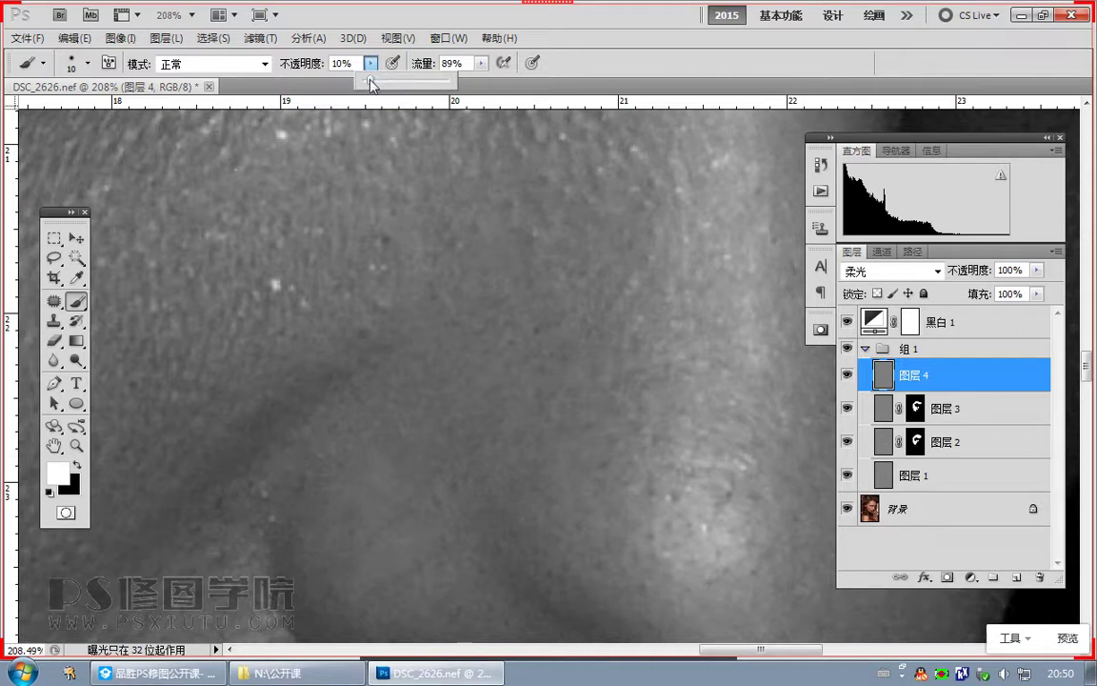
pyautogui.moveTo(371, 82); pyautogui.dragTo(370, 86)
pyautogui.moveTo(445, 411); pyautogui.dragTo(456, 369)
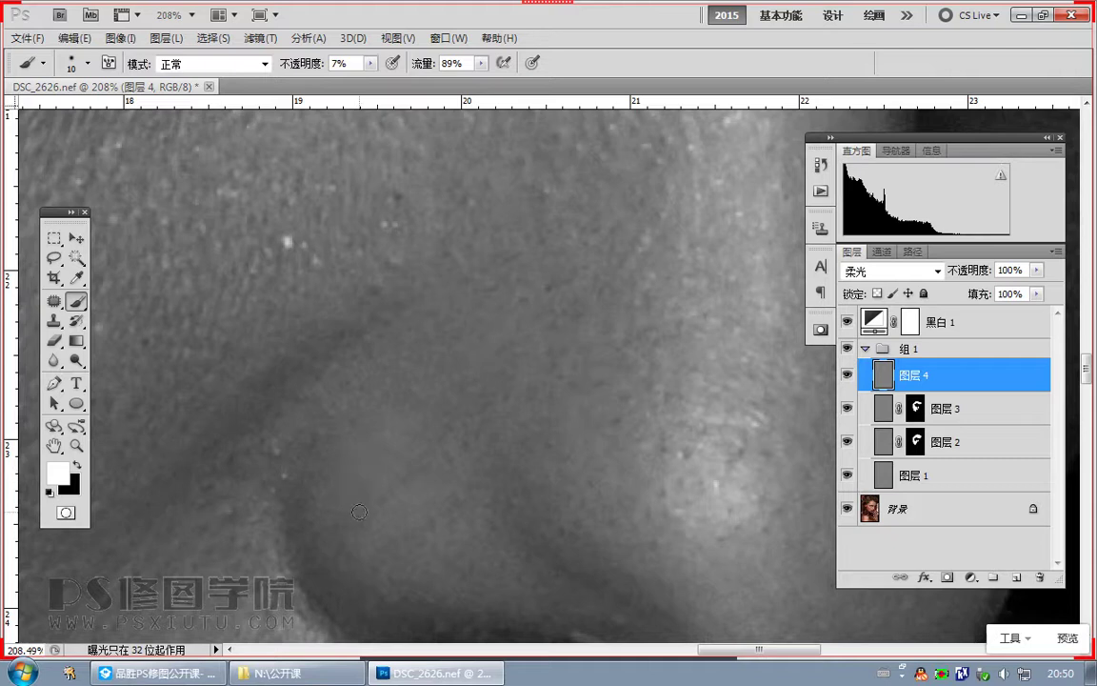
pyautogui.hscroll(-1, 266, 449)
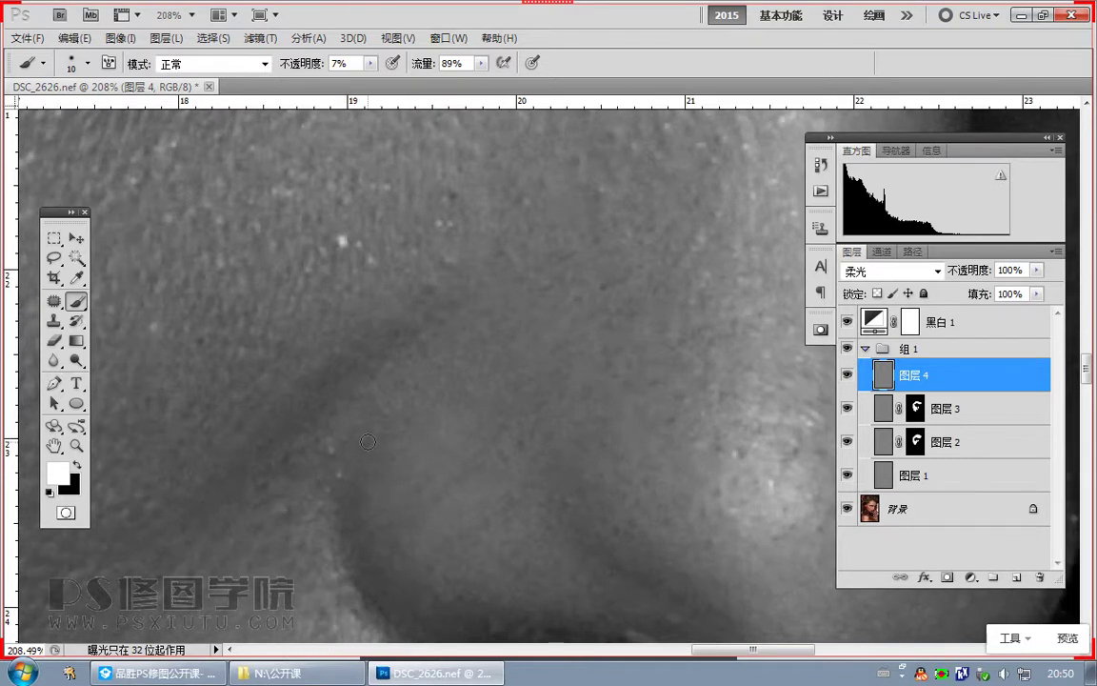
pyautogui.hscroll(-1, 368, 442)
pyautogui.scroll(2, 343, 446)
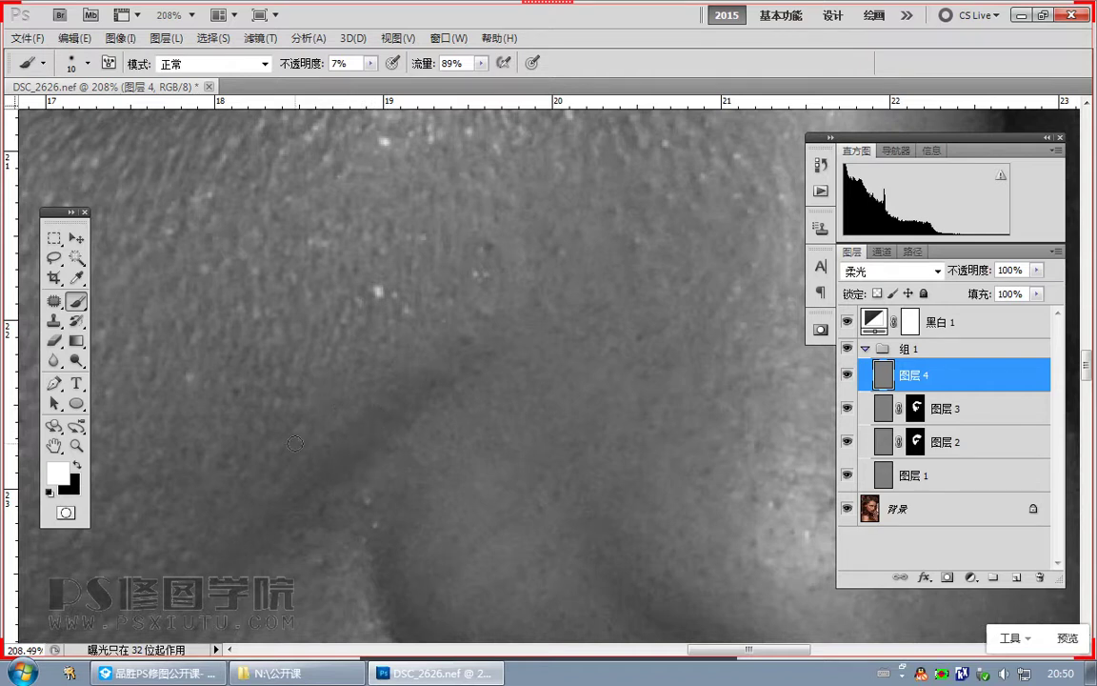
pyautogui.scroll(1, 352, 440)
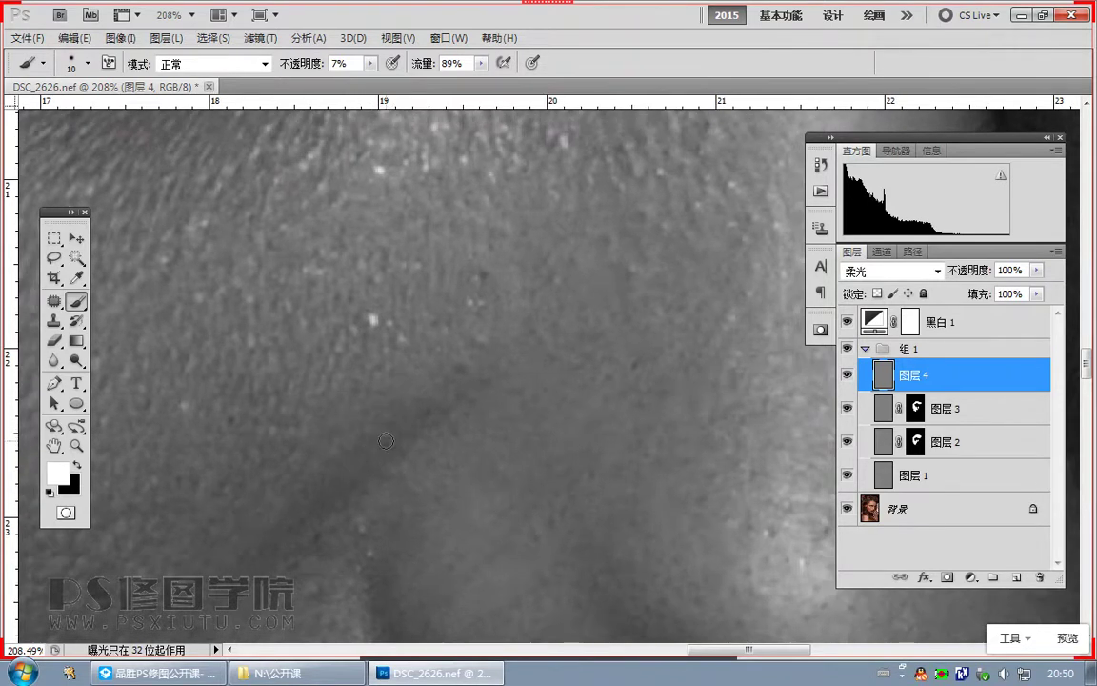
# Step: Even out the skin where the nostril crease meets the cheek, alternating black and white at 7% opacity
pyautogui.press('x')
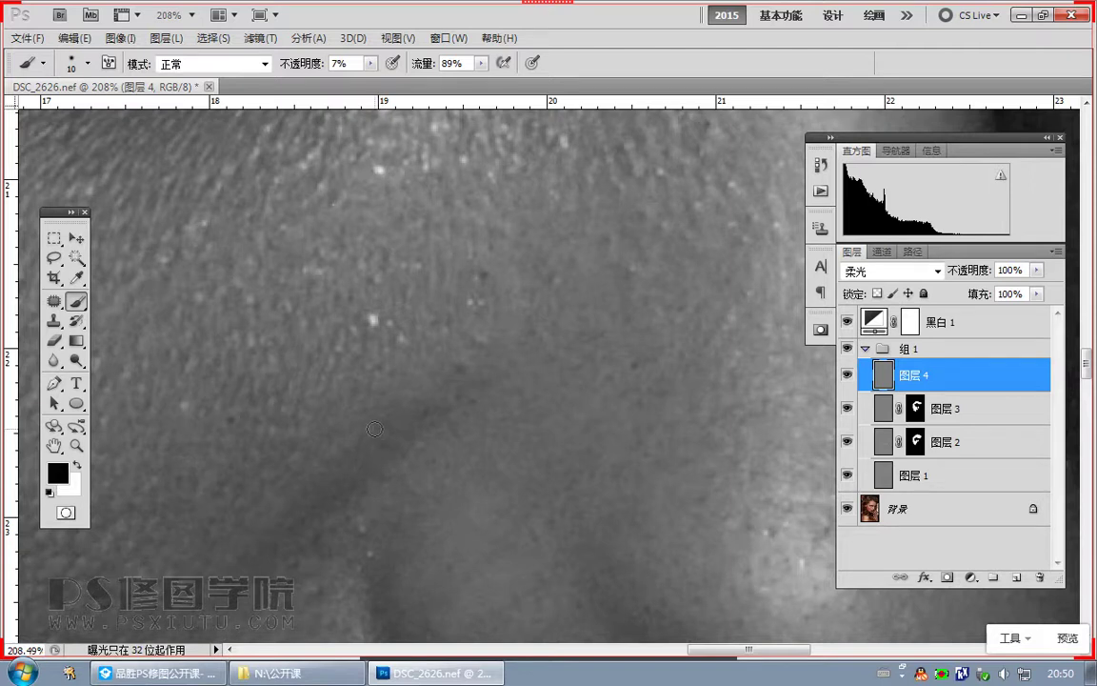
pyautogui.press('x')
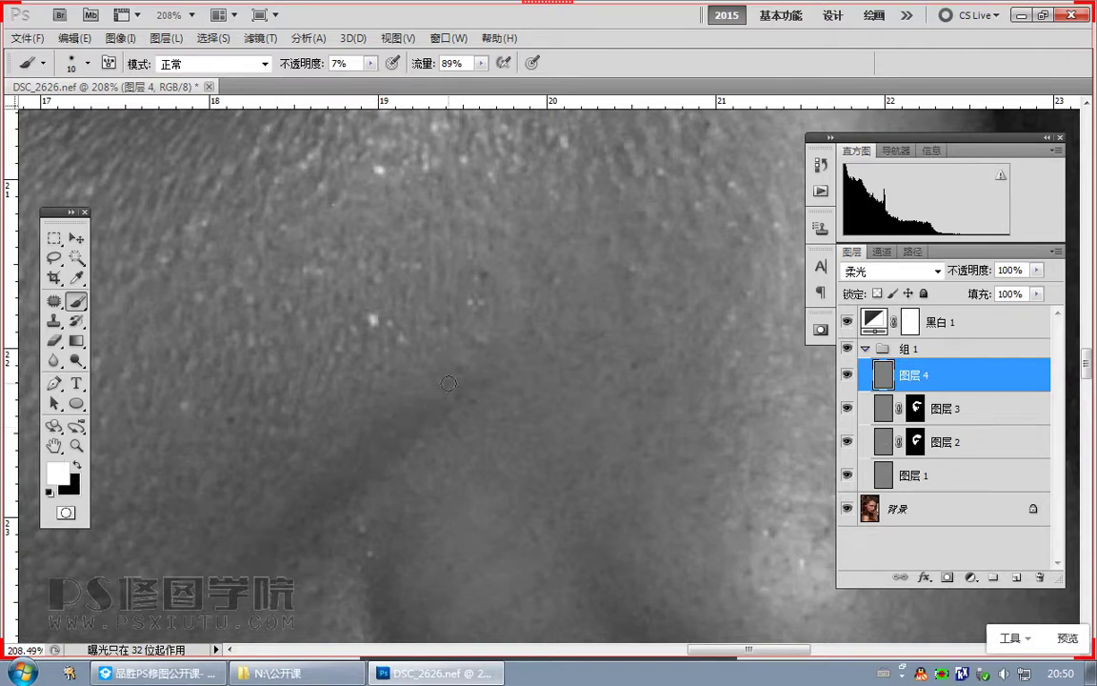
pyautogui.moveTo(450, 374); pyautogui.dragTo(460, 438)
pyautogui.press('x')
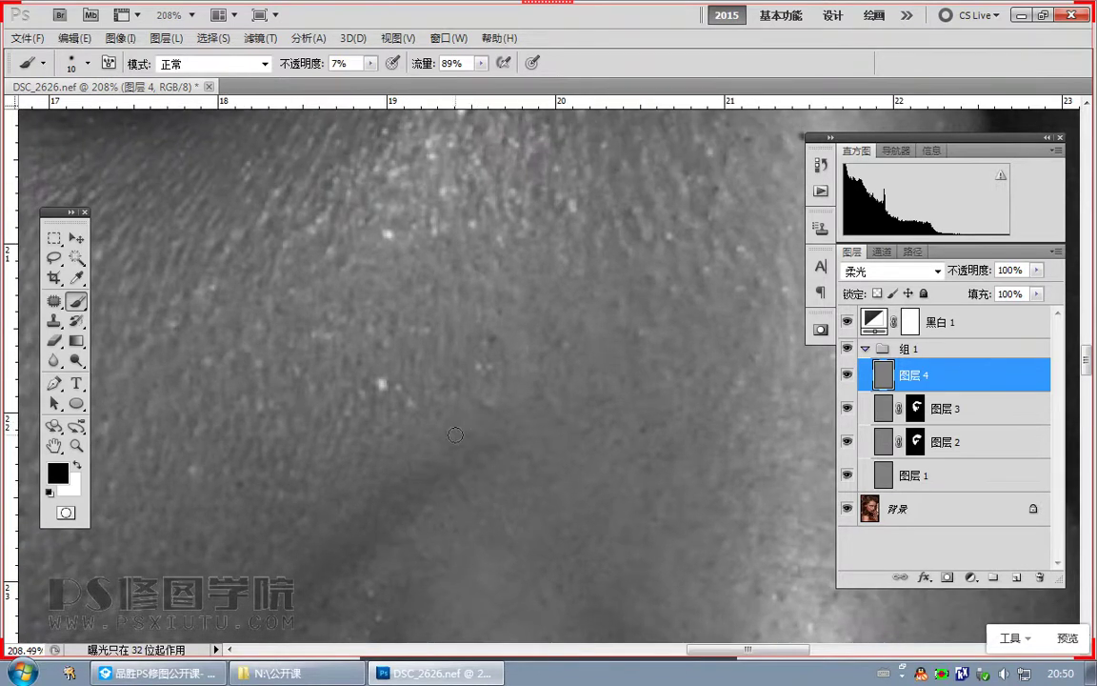
pyautogui.moveTo(365, 415); pyautogui.dragTo(393, 451)
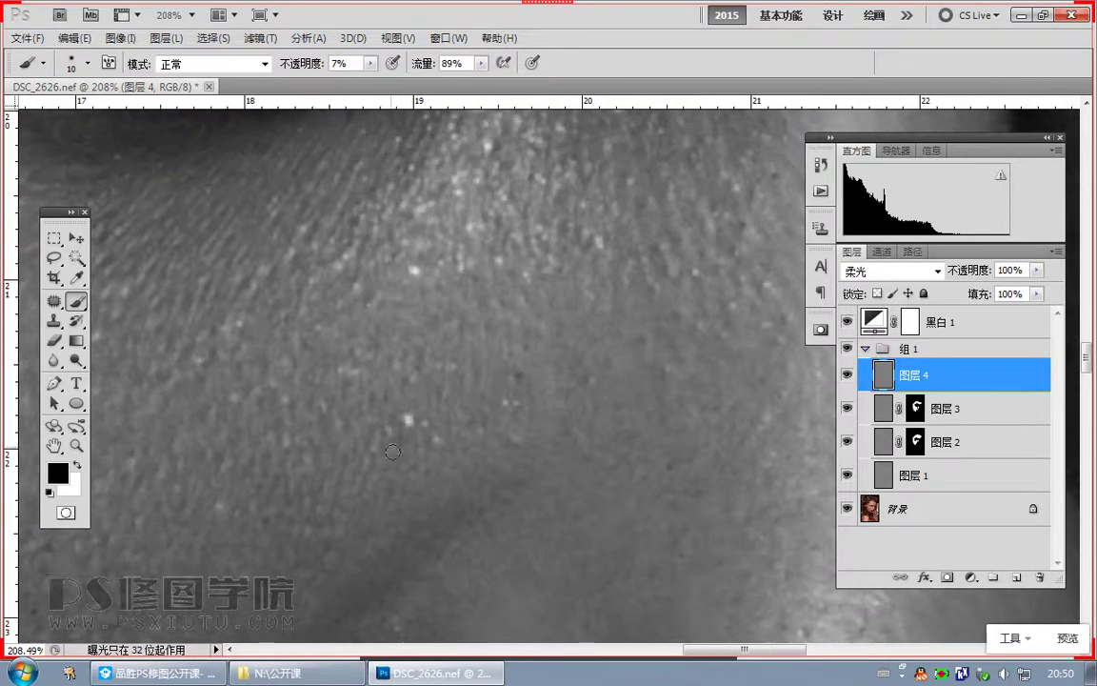
pyautogui.press('x')
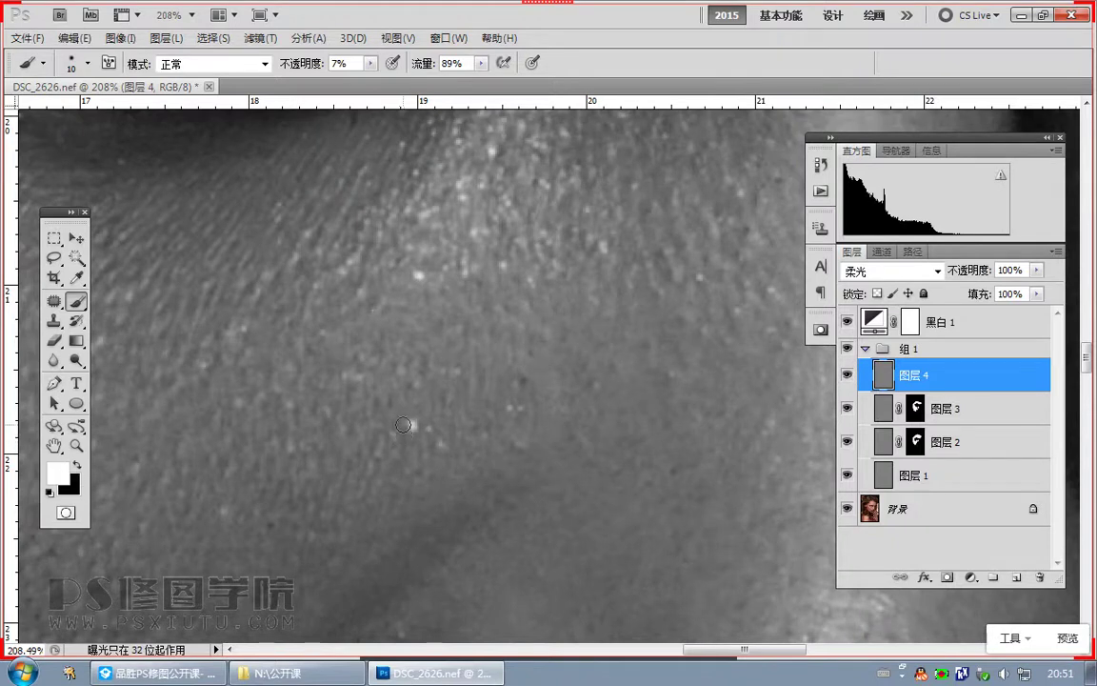
# Step: Lighten the remaining dark patches on the cheek beside the nose and the nostril wing with white at 7% opacity
pyautogui.moveTo(629, 334); pyautogui.dragTo(272, 379)
pyautogui.moveTo(423, 392); pyautogui.dragTo(358, 473)
pyautogui.moveTo(348, 560); pyautogui.dragTo(608, 419)
pyautogui.moveTo(573, 363); pyautogui.dragTo(534, 467)
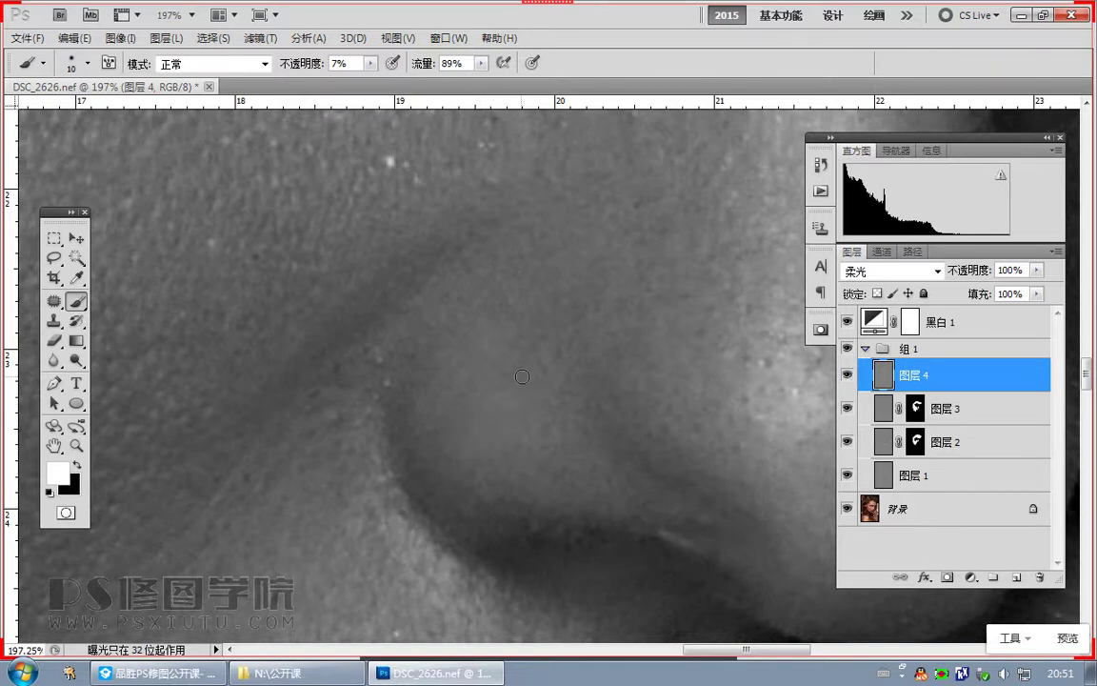
pyautogui.moveTo(518, 371); pyautogui.dragTo(500, 458)
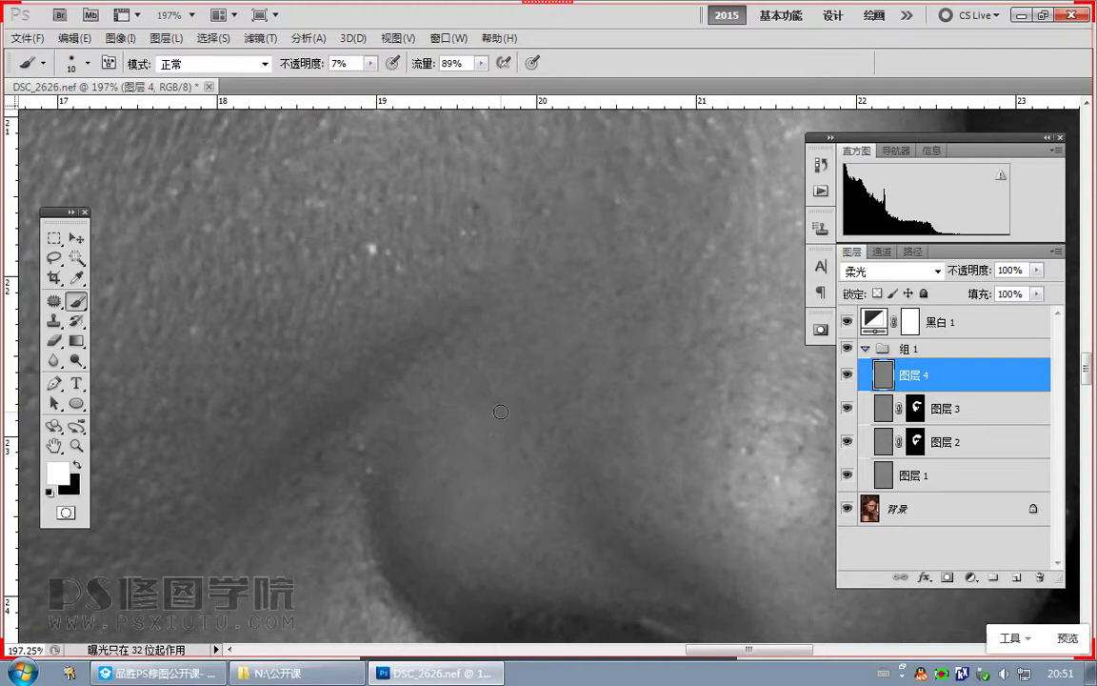
pyautogui.moveTo(427, 345); pyautogui.dragTo(502, 553)
# Step: Reduce the brush to 6 px and lighten the small dark spots on the cheek just above the nostril crease
pyautogui.press('[')
pyautogui.press('[')
pyautogui.press('[')
pyautogui.press('[')
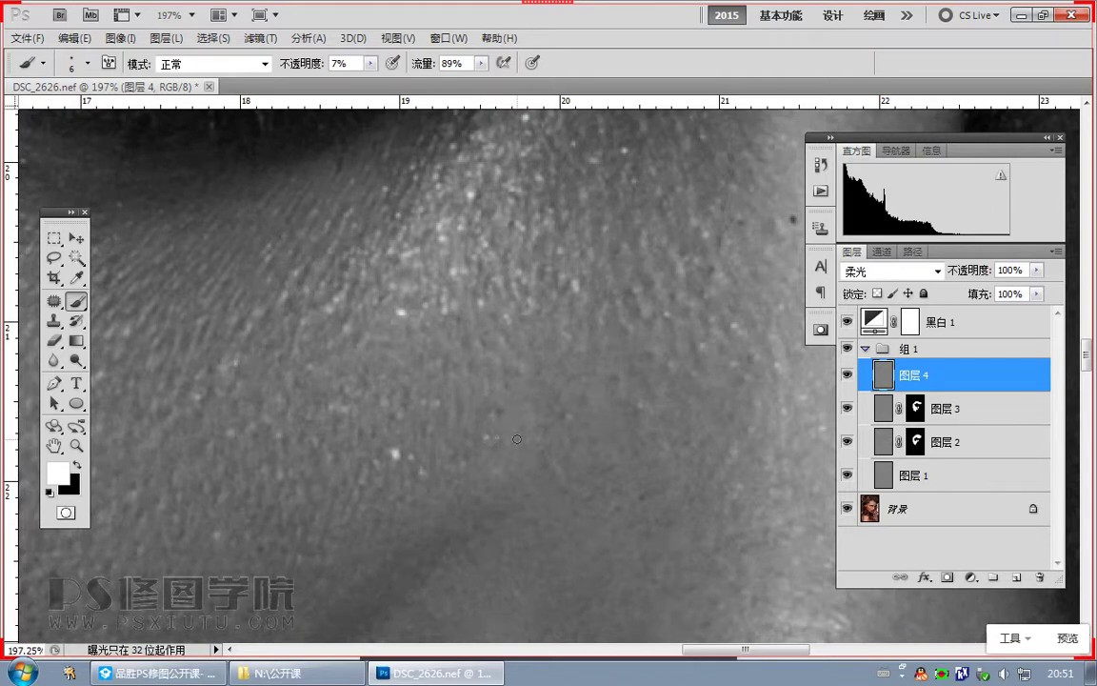
pyautogui.moveTo(555, 436); pyautogui.dragTo(536, 483)
# Step: Set the brush to 9 px and lighten dark spots between the nose side and the inner eye corner with white
pyautogui.keyDown('alt'); pyautogui.rightClick(535, 483); pyautogui.keyUp('alt')
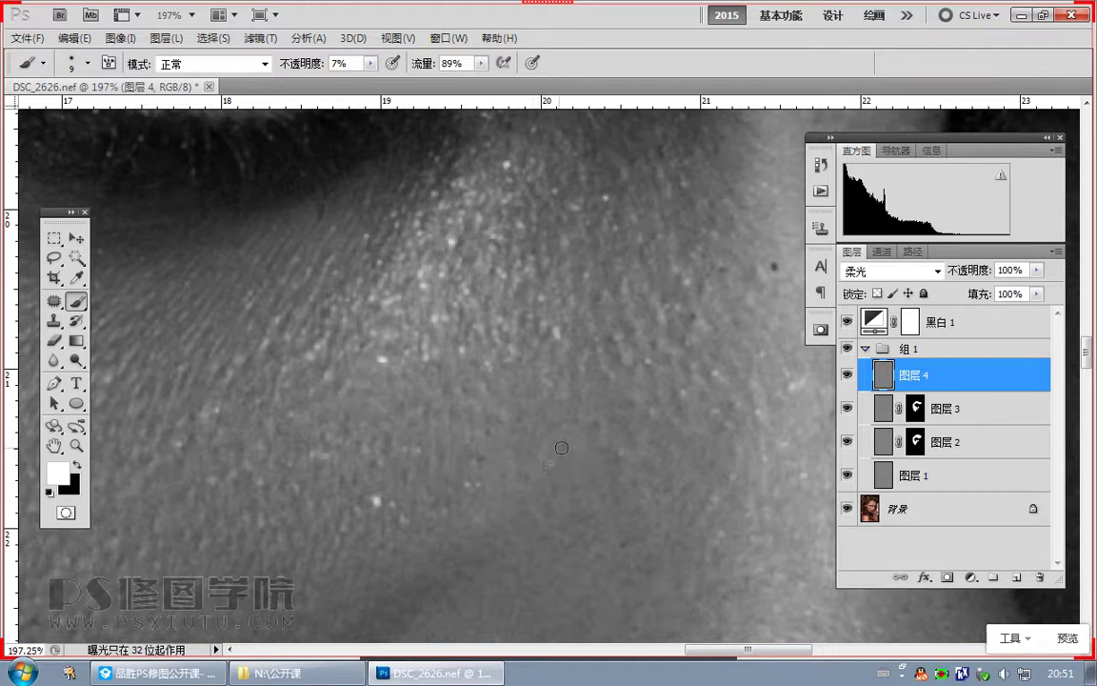
pyautogui.moveTo(615, 495); pyautogui.dragTo(528, 529)
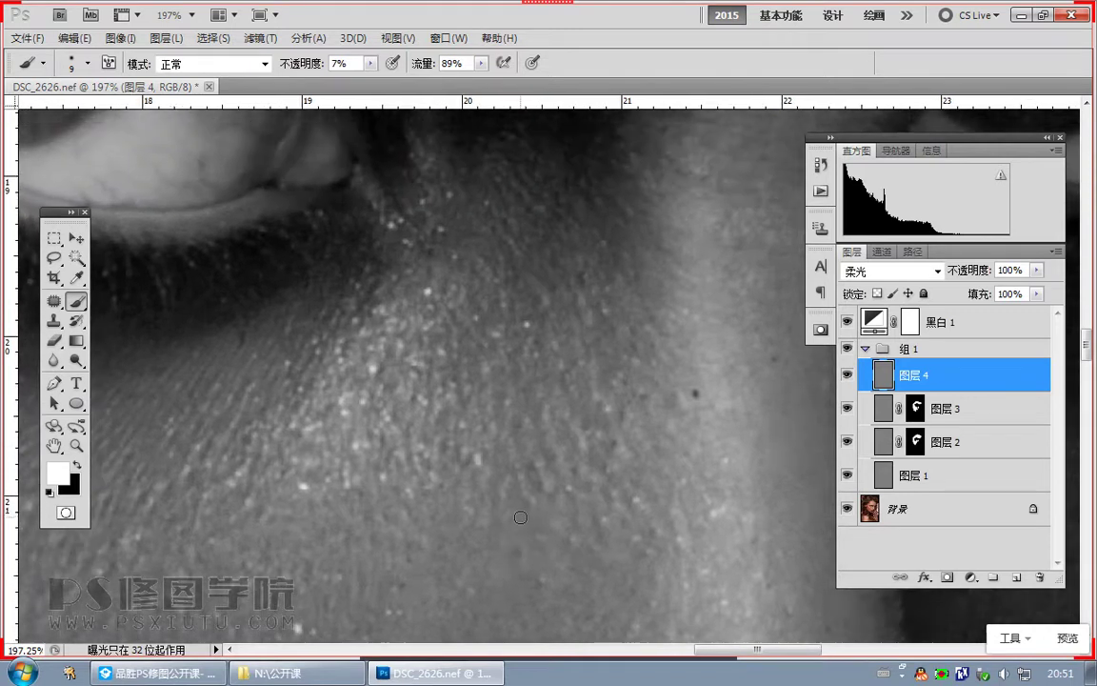
pyautogui.moveTo(459, 385); pyautogui.dragTo(524, 474)
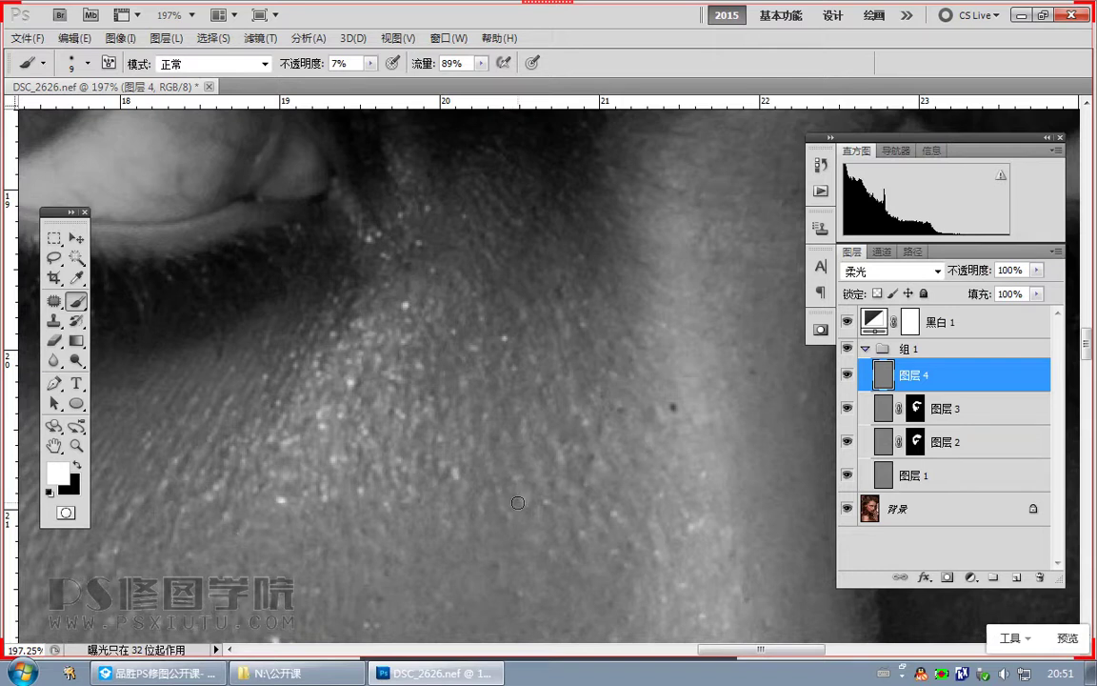
# Step: Lighten dark spots along the side of the nose near the inner eye corner with white at 7% opacity
pyautogui.moveTo(470, 483); pyautogui.dragTo(497, 512)
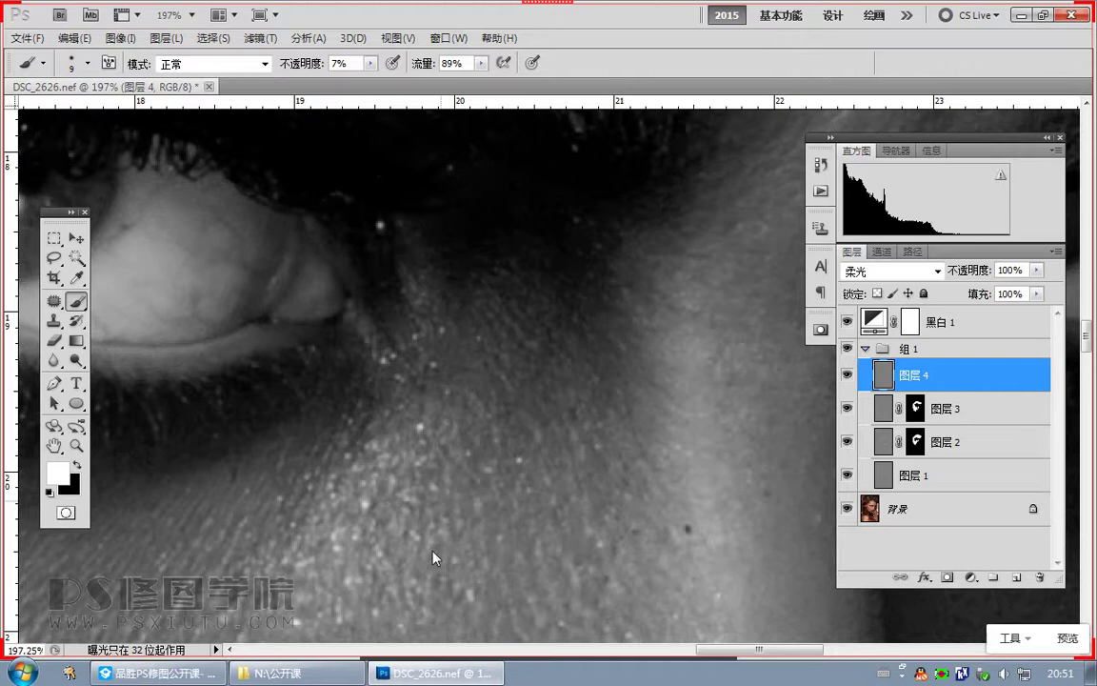
pyautogui.moveTo(575, 477); pyautogui.dragTo(644, 453)
pyautogui.scroll(-3, 645, 455)
pyautogui.moveTo(666, 511); pyautogui.dragTo(605, 479)
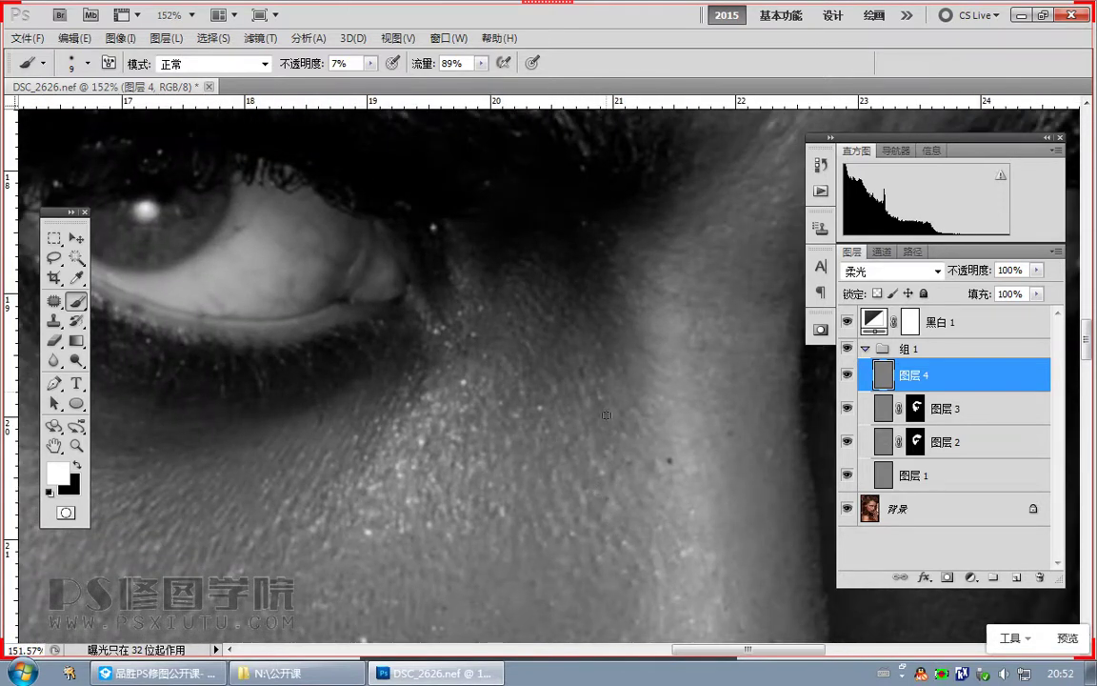
pyautogui.scroll(2, 630, 419)
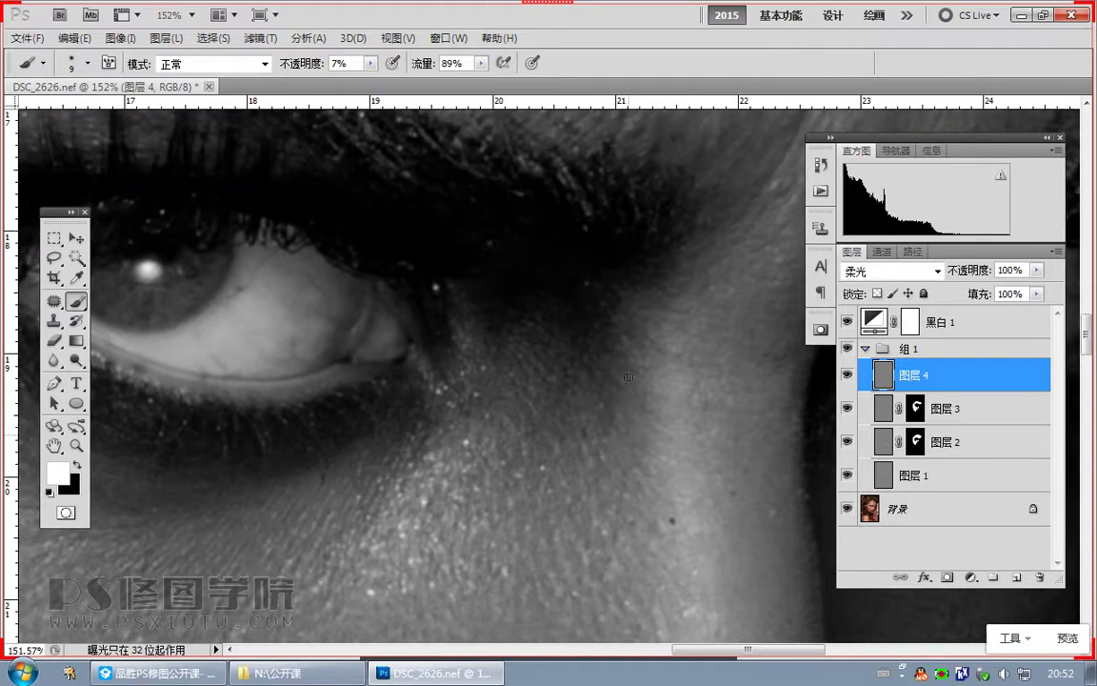
pyautogui.moveTo(644, 410); pyautogui.dragTo(560, 488)
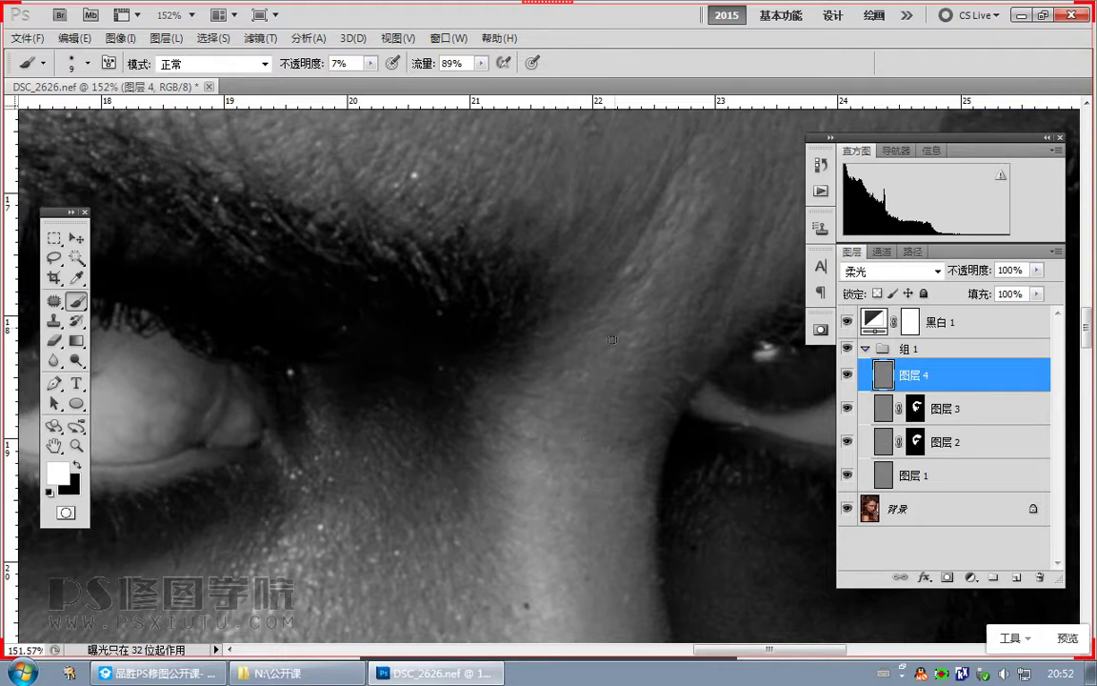
# Step: Raise the brush opacity to 13% and lighten the dark spots between the eyebrows with white
pyautogui.scroll(-1, 612, 340)
pyautogui.moveTo(612, 324); pyautogui.dragTo(522, 539)
pyautogui.moveTo(569, 488); pyautogui.dragTo(483, 473)
pyautogui.moveTo(543, 421); pyautogui.dragTo(546, 431)
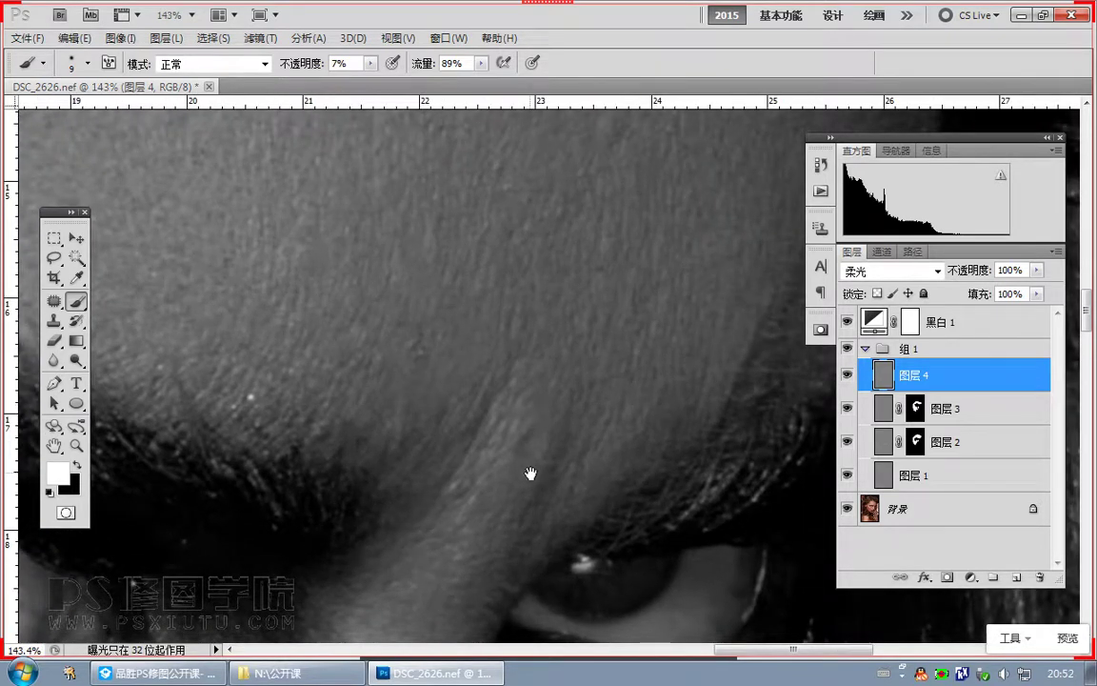
pyautogui.moveTo(531, 473); pyautogui.dragTo(547, 430)
pyautogui.click(371, 63)
pyautogui.moveTo(367, 82); pyautogui.dragTo(378, 86)
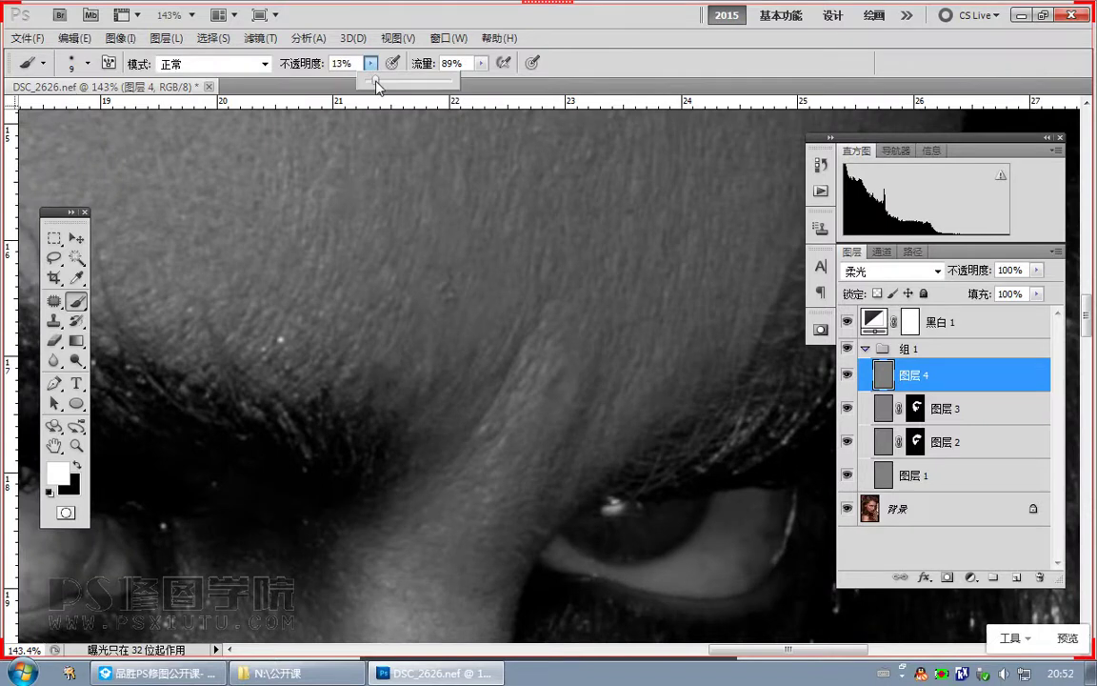
pyautogui.click(543, 390)
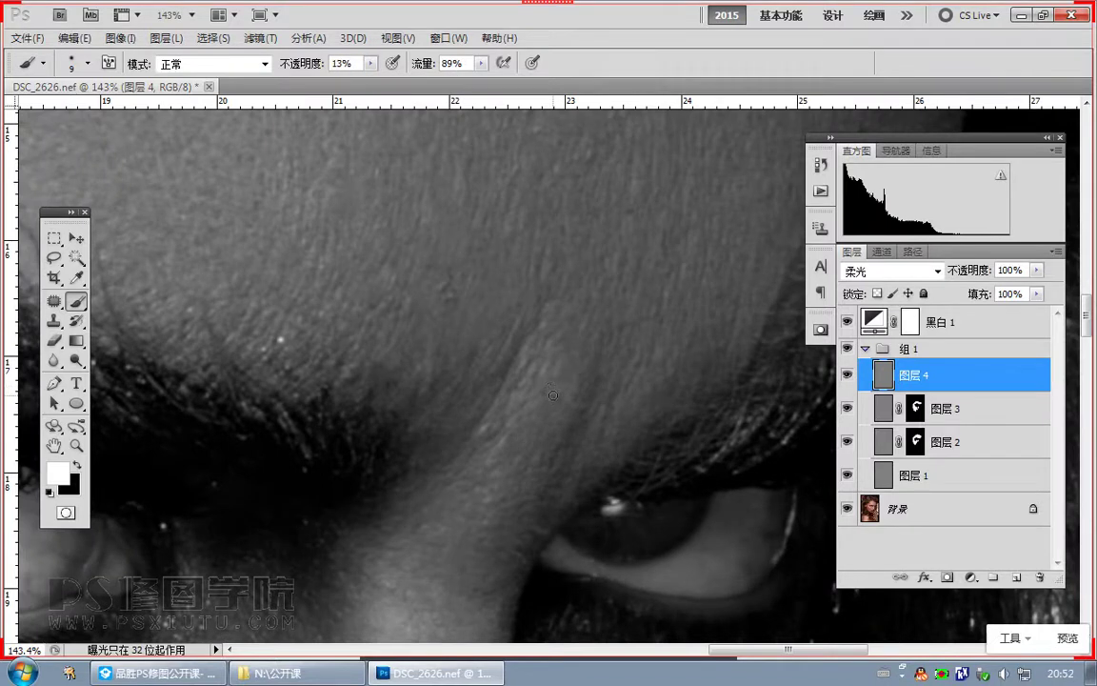
pyautogui.moveTo(458, 403); pyautogui.dragTo(497, 469)
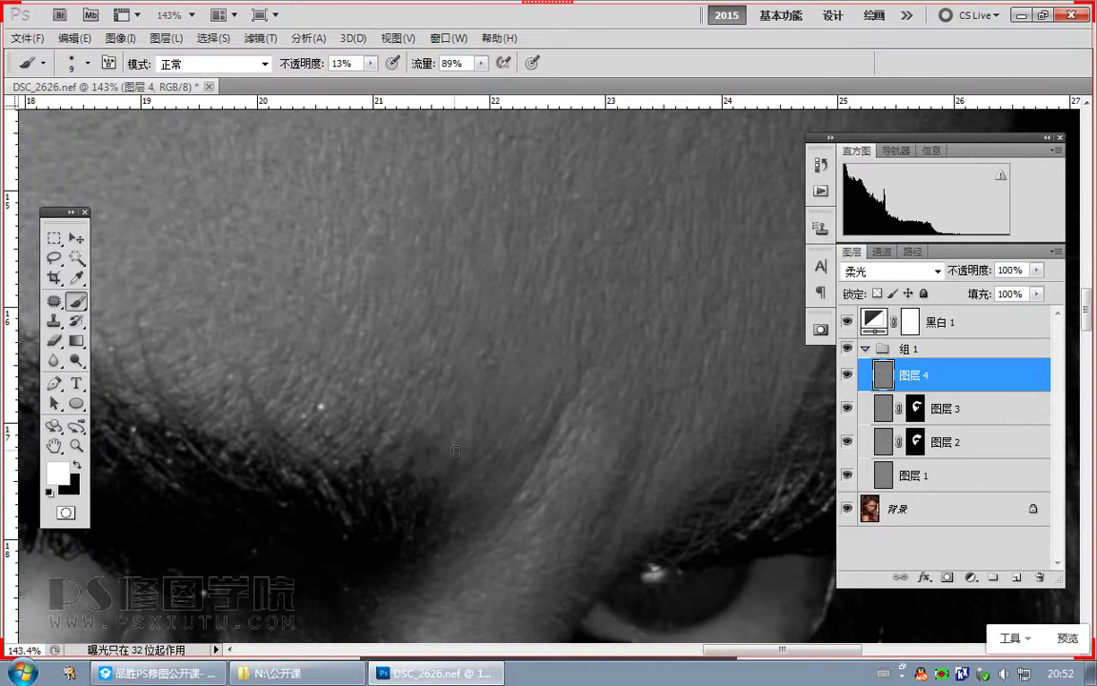
# Step: Even out the skin just above the inner end of the eyebrow with white and black at 13% opacity
pyautogui.moveTo(356, 388); pyautogui.dragTo(361, 406)
pyautogui.moveTo(401, 443); pyautogui.dragTo(460, 464)
pyautogui.press('x')
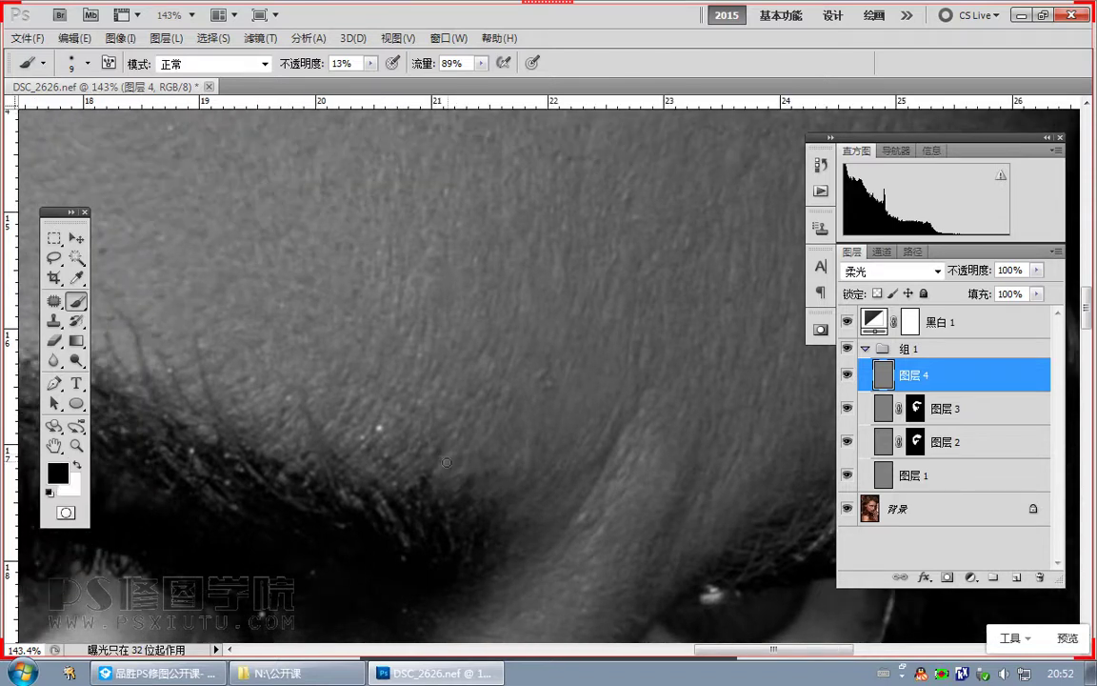
pyautogui.press('x')
pyautogui.moveTo(433, 412); pyautogui.dragTo(441, 444)
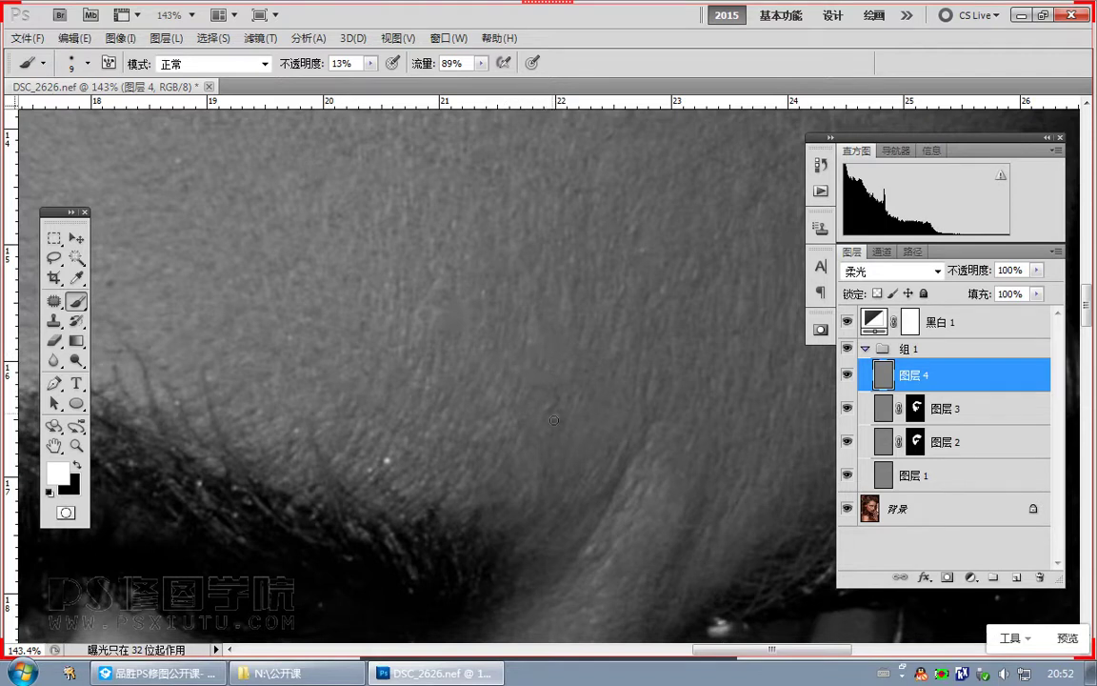
# Step: Even out the lower forehead between and above the brows, alternating black and white at 13% opacity
pyautogui.moveTo(572, 284); pyautogui.dragTo(518, 382)
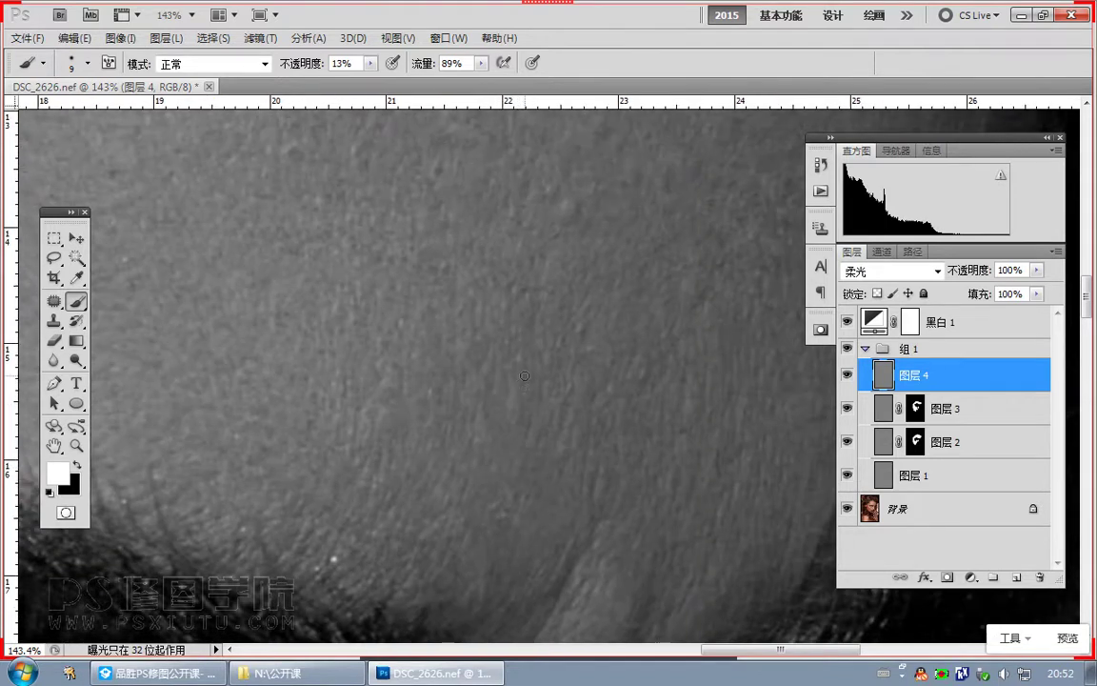
pyautogui.press('x')
pyautogui.scroll(-2, 471, 447)
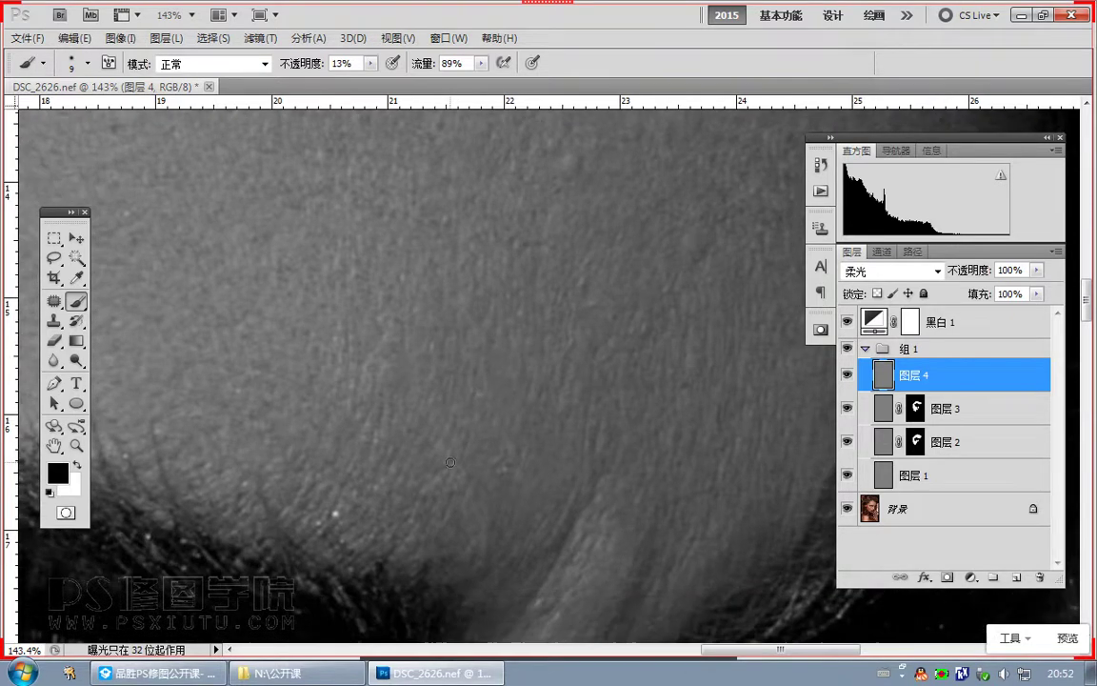
pyautogui.moveTo(353, 384); pyautogui.dragTo(436, 463)
pyautogui.press('x')
pyautogui.moveTo(642, 404); pyautogui.dragTo(455, 485)
# Step: Set the brush opacity to 10% and even out the middle forehead, alternating white and black
pyautogui.click(371, 65)
pyautogui.moveTo(370, 80); pyautogui.dragTo(368, 83)
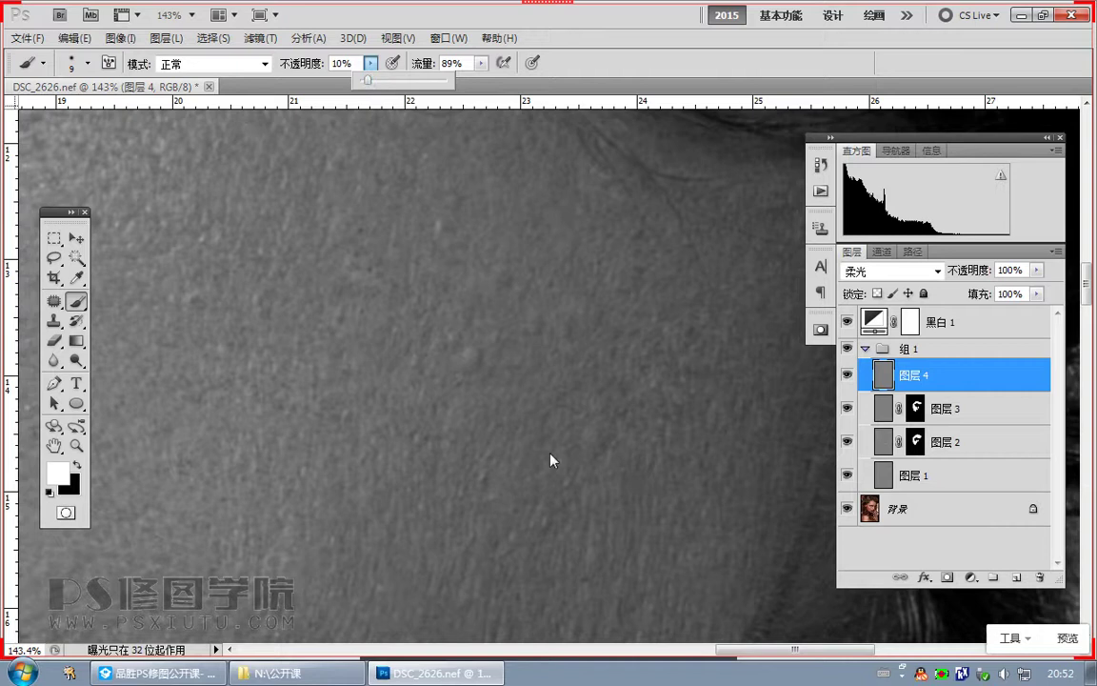
pyautogui.click(550, 455)
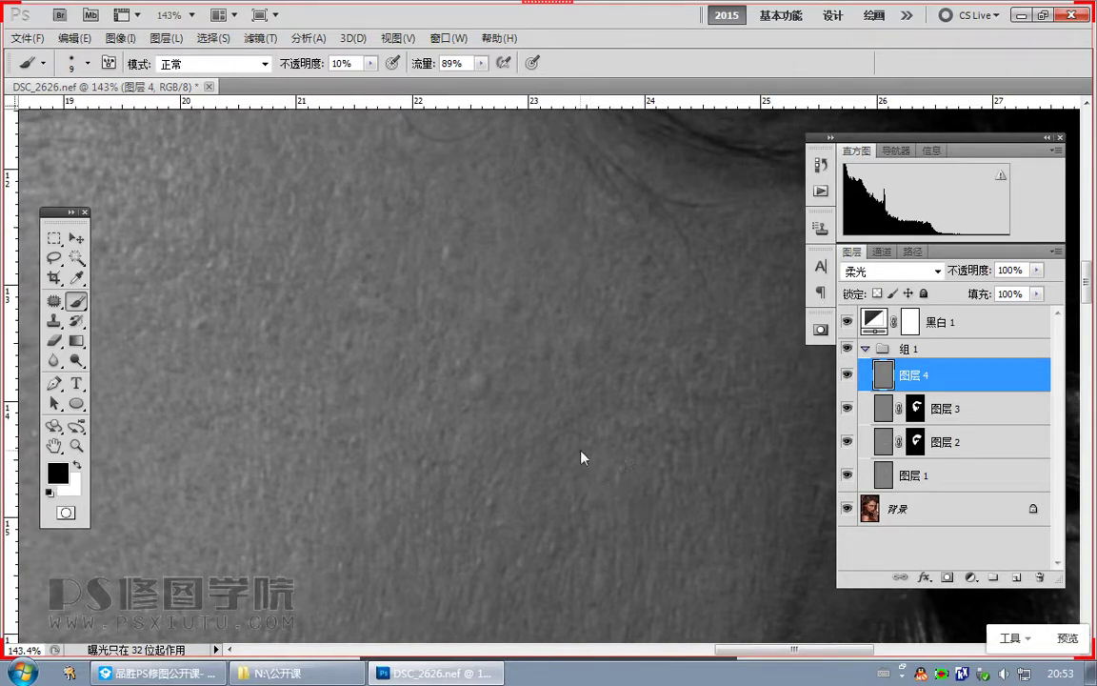
pyautogui.press('x')
pyautogui.scroll(2, 690, 409)
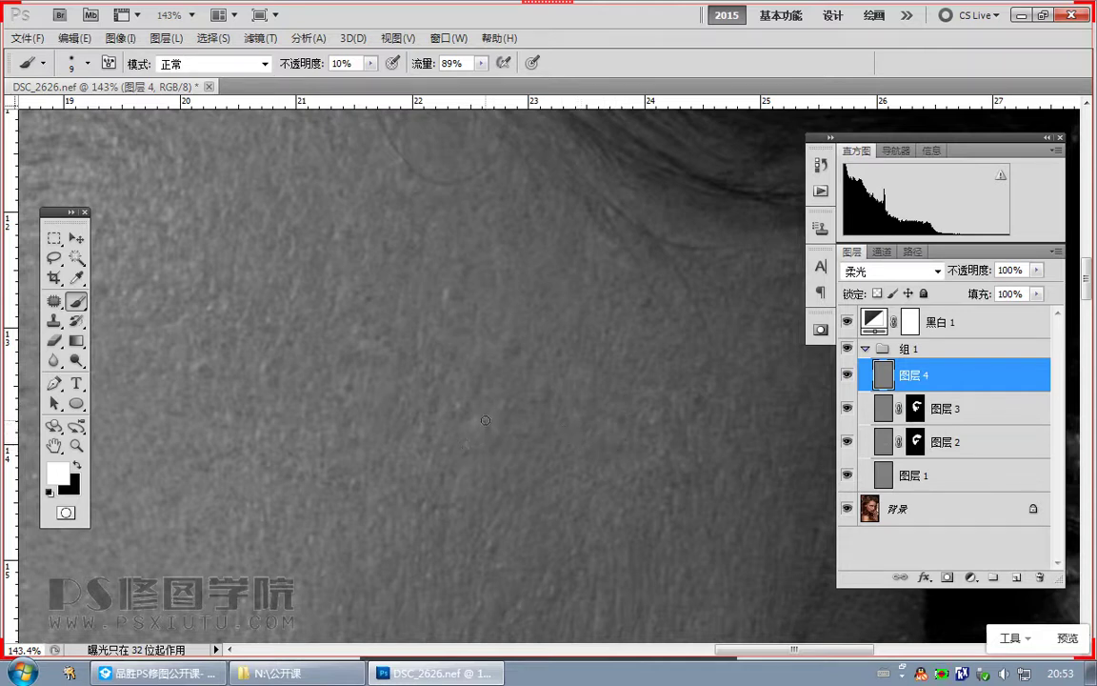
pyautogui.press('x')
pyautogui.press('x')
# Step: Lighten the remaining dark spots on the upper forehead toward the hairline with white at 10% opacity
pyautogui.moveTo(489, 397); pyautogui.dragTo(516, 454)
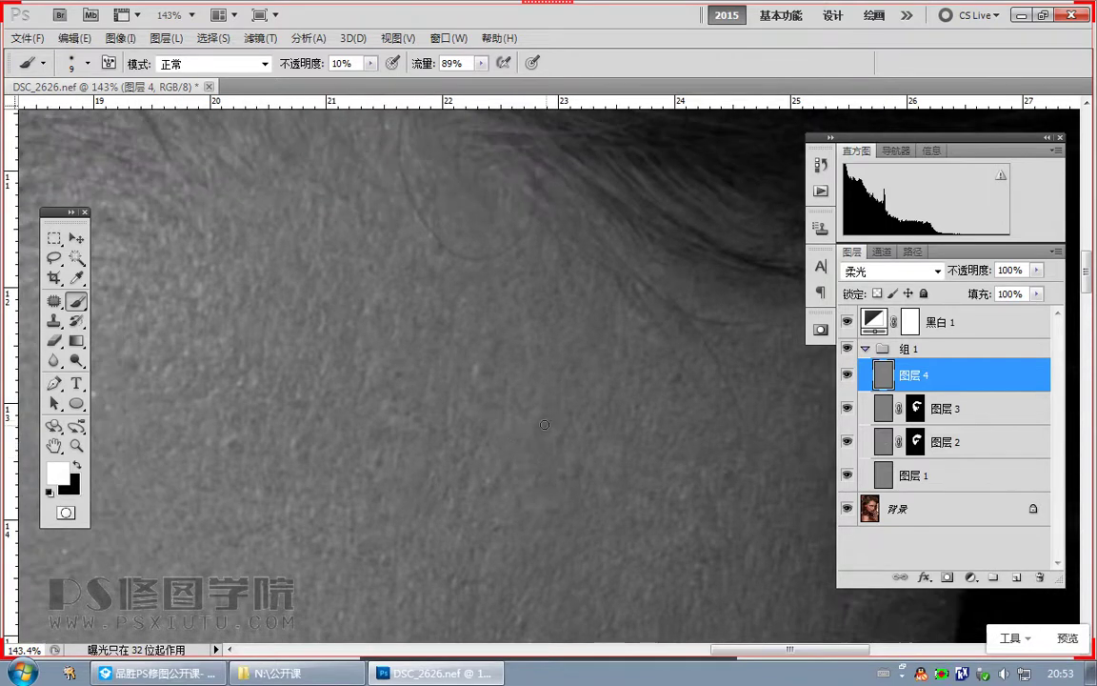
pyautogui.moveTo(483, 409); pyautogui.dragTo(515, 466)
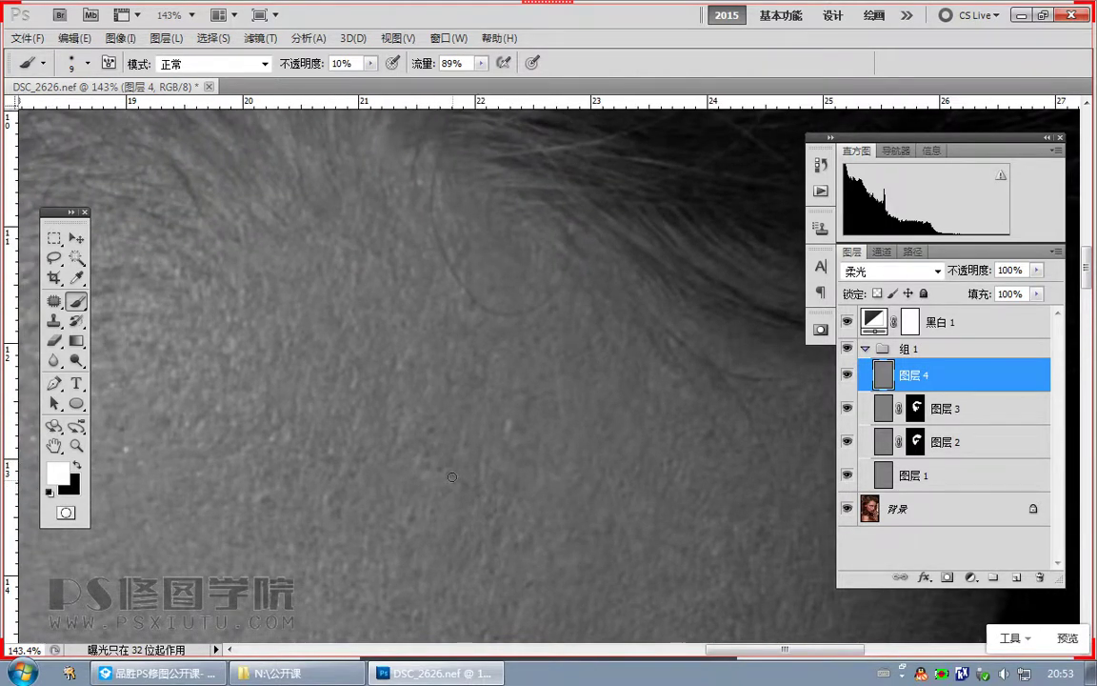
pyautogui.moveTo(399, 424); pyautogui.dragTo(424, 472)
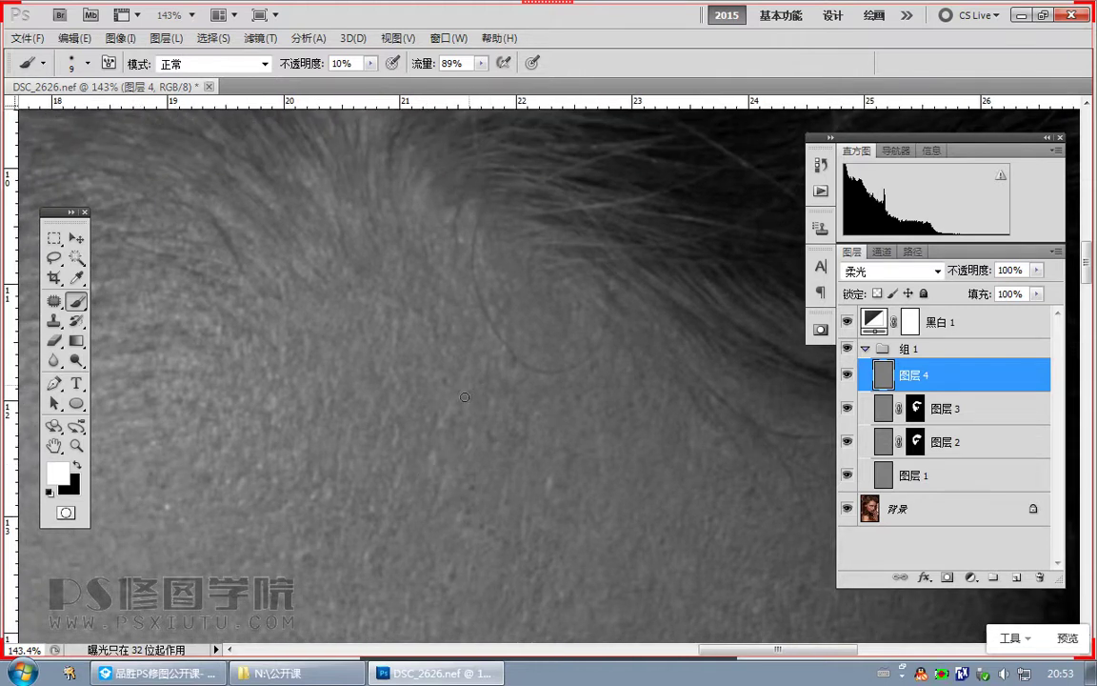
# Step: Hide the 黑白 1 adjustment layer and the 组 1 group to reveal the unretouched colour portrait
pyautogui.scroll(-8, 465, 397)
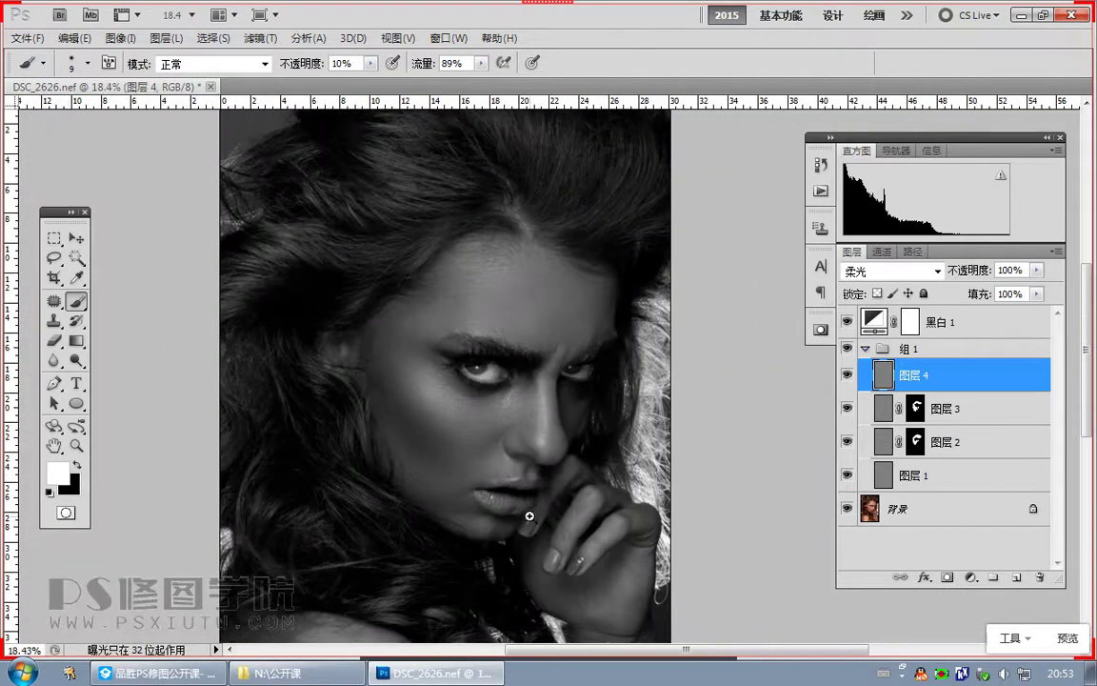
pyautogui.scroll(2, 530, 515)
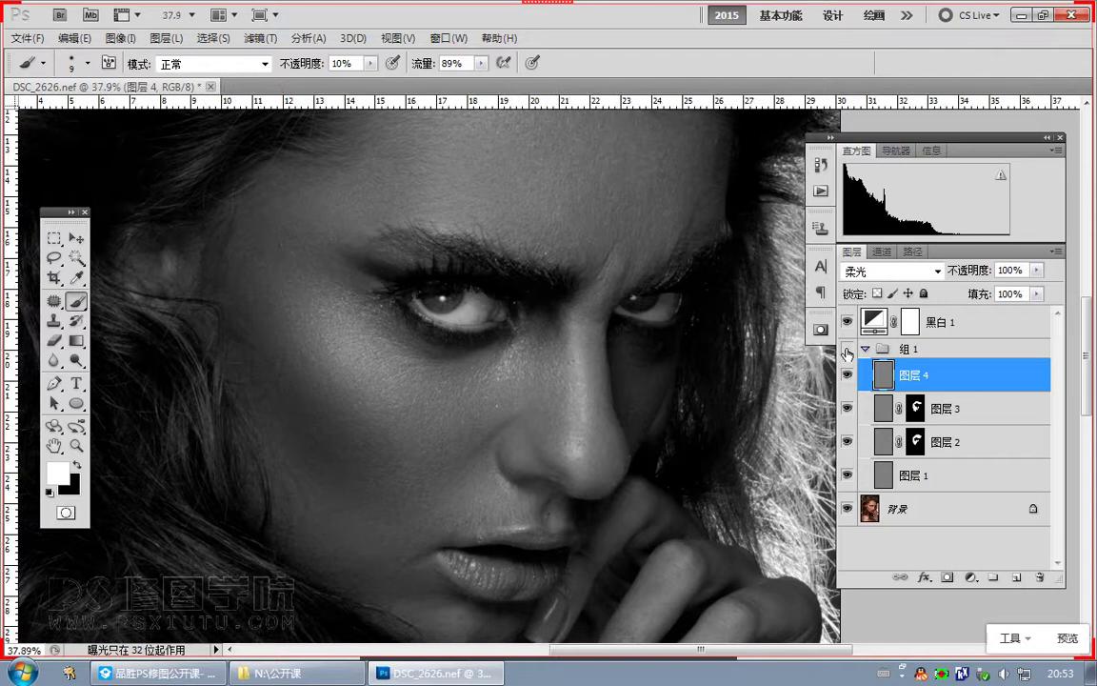
pyautogui.click(847, 322)
pyautogui.click(848, 351)
pyautogui.click(847, 350)
# Step: Capture the face without the retouching and send the screenshot to the class chat
pyautogui.hotkey('ctrl', 'alt', 'a')
pyautogui.moveTo(191, 112); pyautogui.dragTo(742, 584)
pyautogui.doubleClick(522, 489)
pyautogui.click(172, 673)
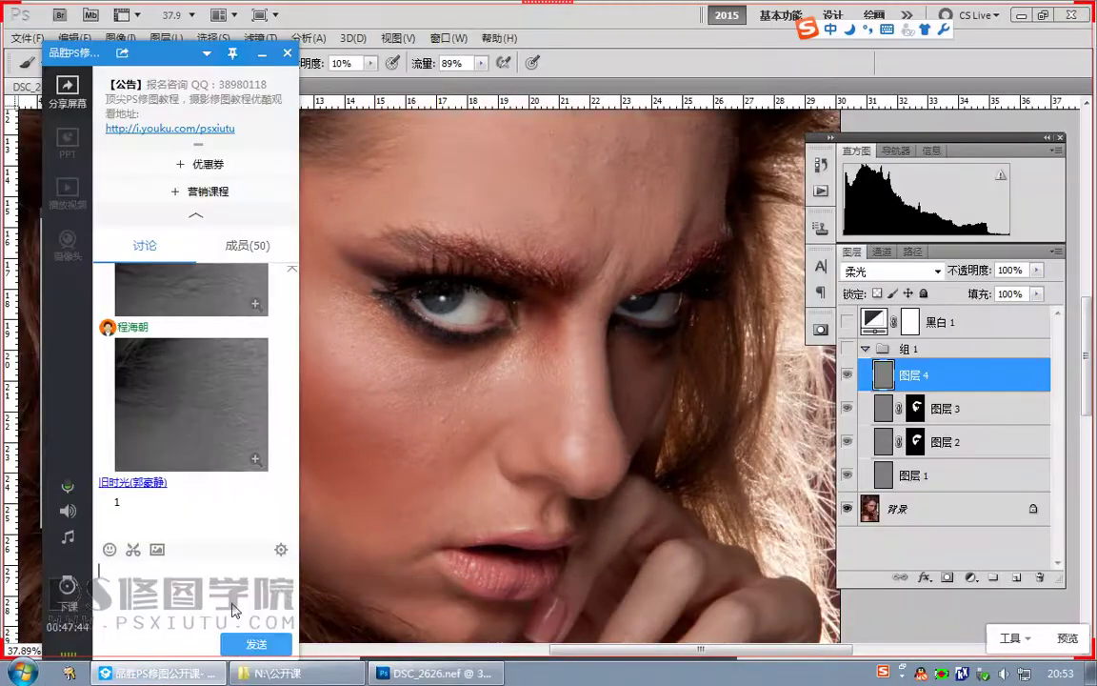
pyautogui.hotkey('ctrl', 'v')
pyautogui.click(268, 638)
# Step: Show the 组 1 group again, capture the retouched face and send the screenshot to the class chat
pyautogui.click(859, 375)
pyautogui.click(848, 350)
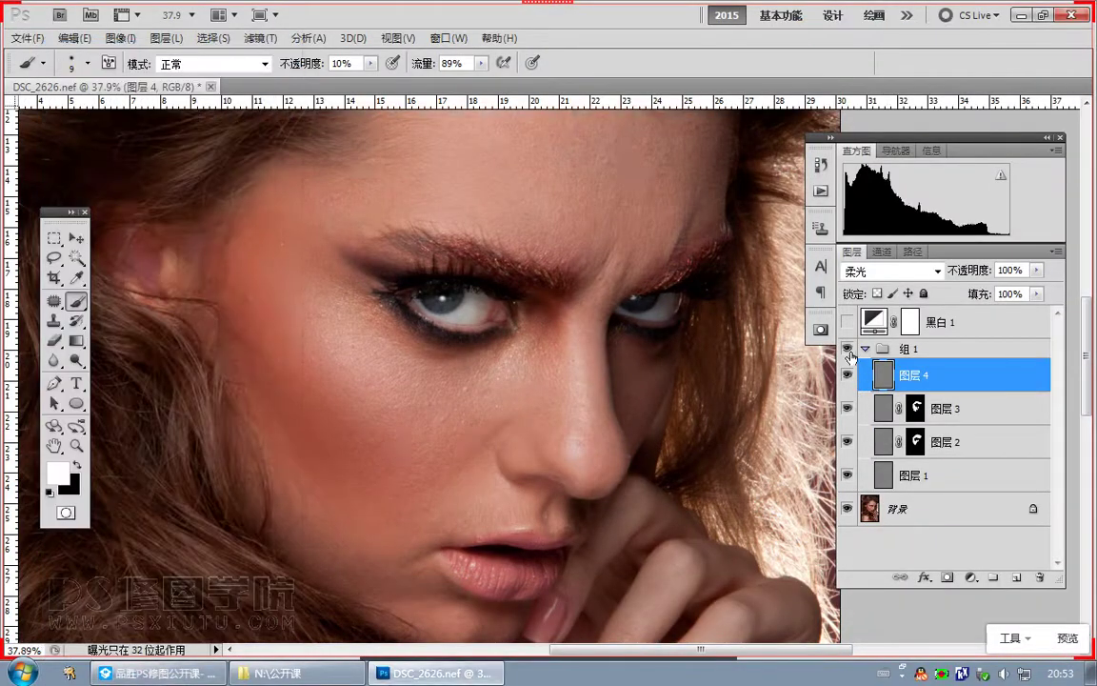
pyautogui.hotkey('ctrl', 'alt', 'a')
pyautogui.moveTo(182, 105); pyautogui.dragTo(669, 549)
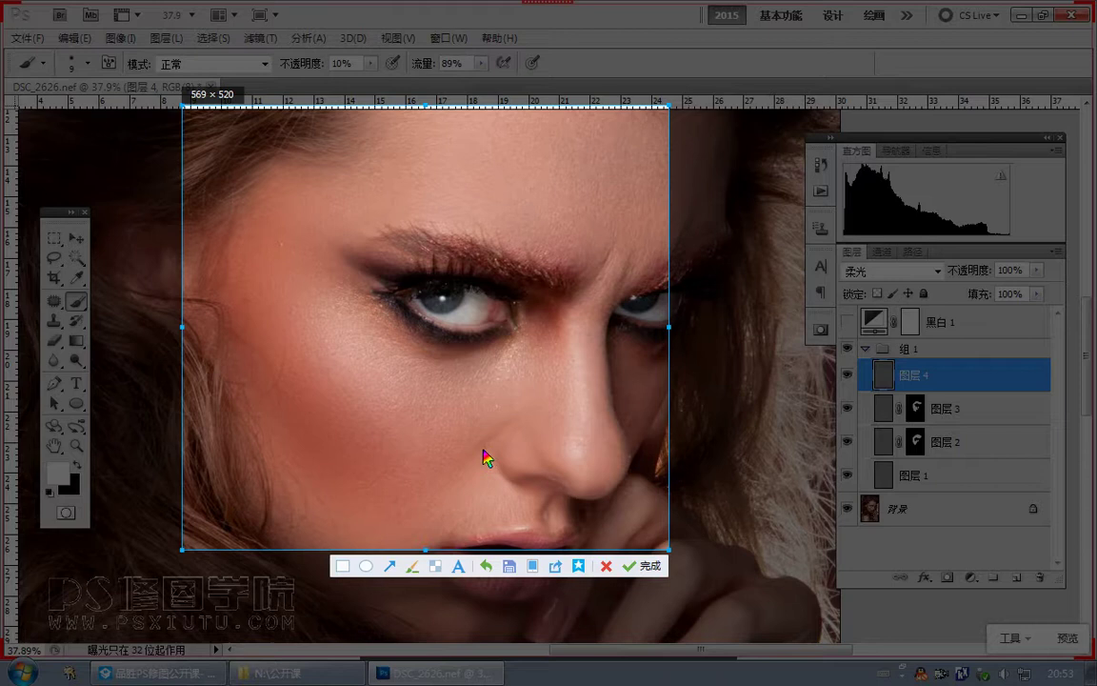
pyautogui.doubleClick(468, 458)
pyautogui.click(166, 672)
pyautogui.hotkey('ctrl', 'v')
pyautogui.click(257, 642)
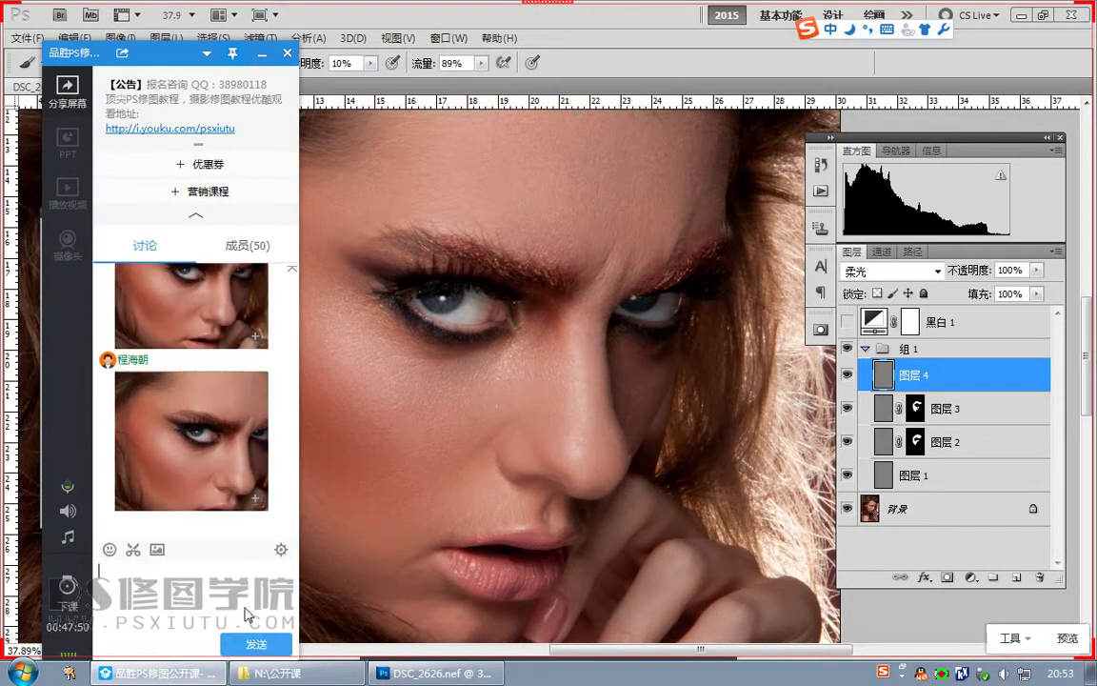
# Step: View the before and after captures enlarged in the class chat to compare them
pyautogui.scroll(1, 229, 457)
pyautogui.doubleClick(199, 335)
pyautogui.doubleClick(352, 388)
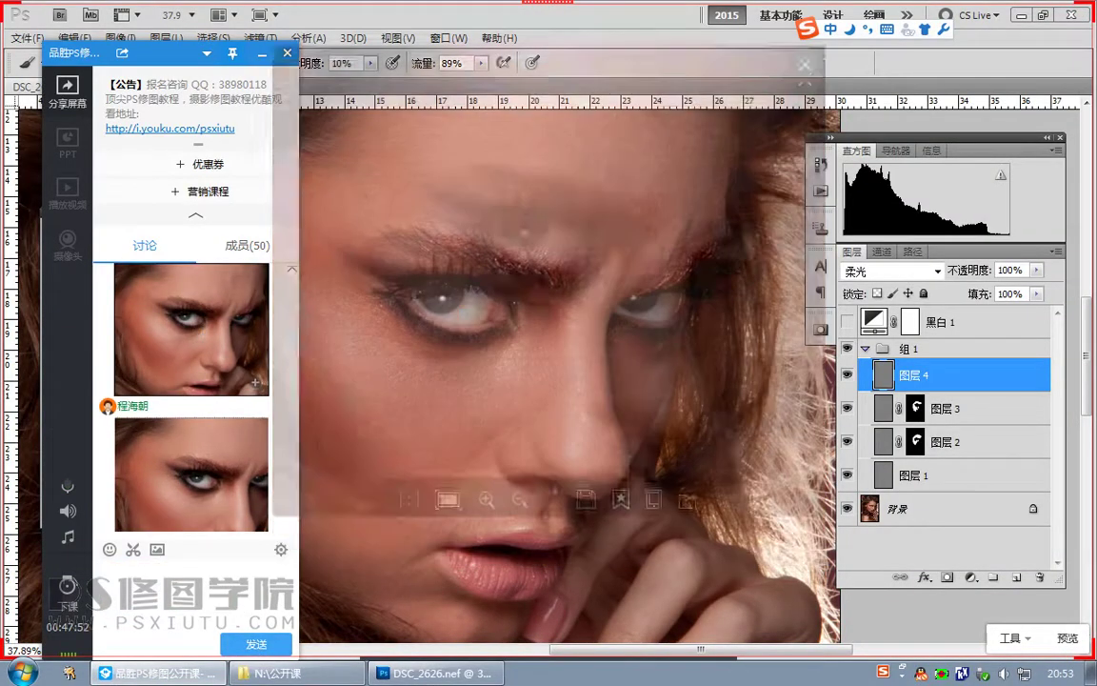
pyautogui.click(186, 400)
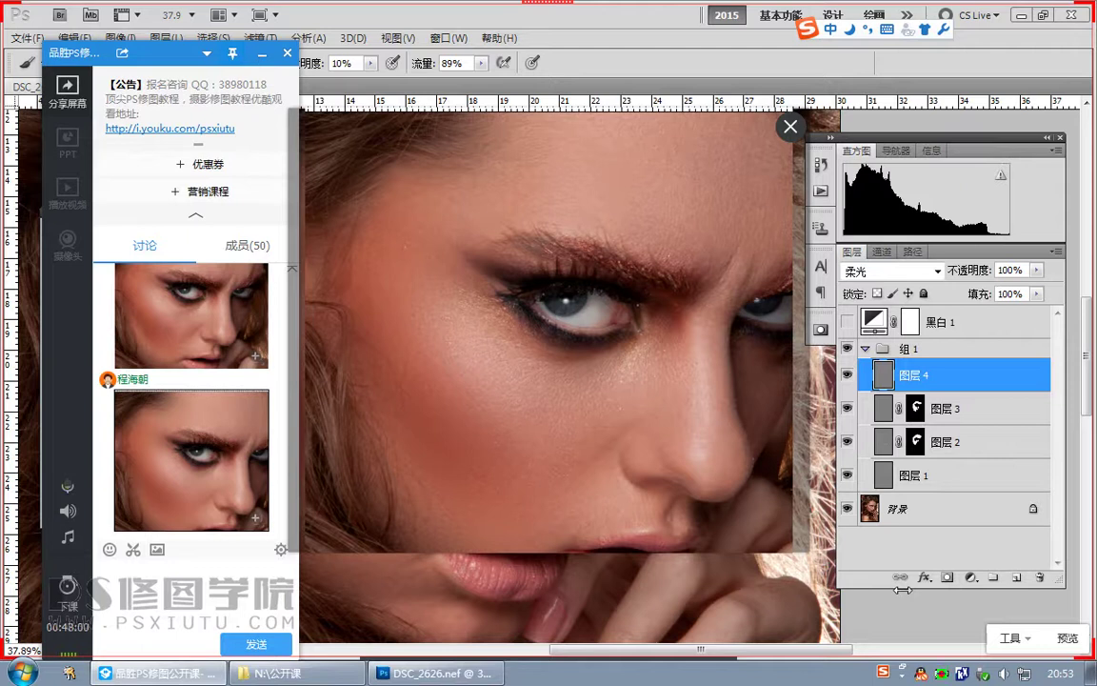
pyautogui.doubleClick(672, 434)
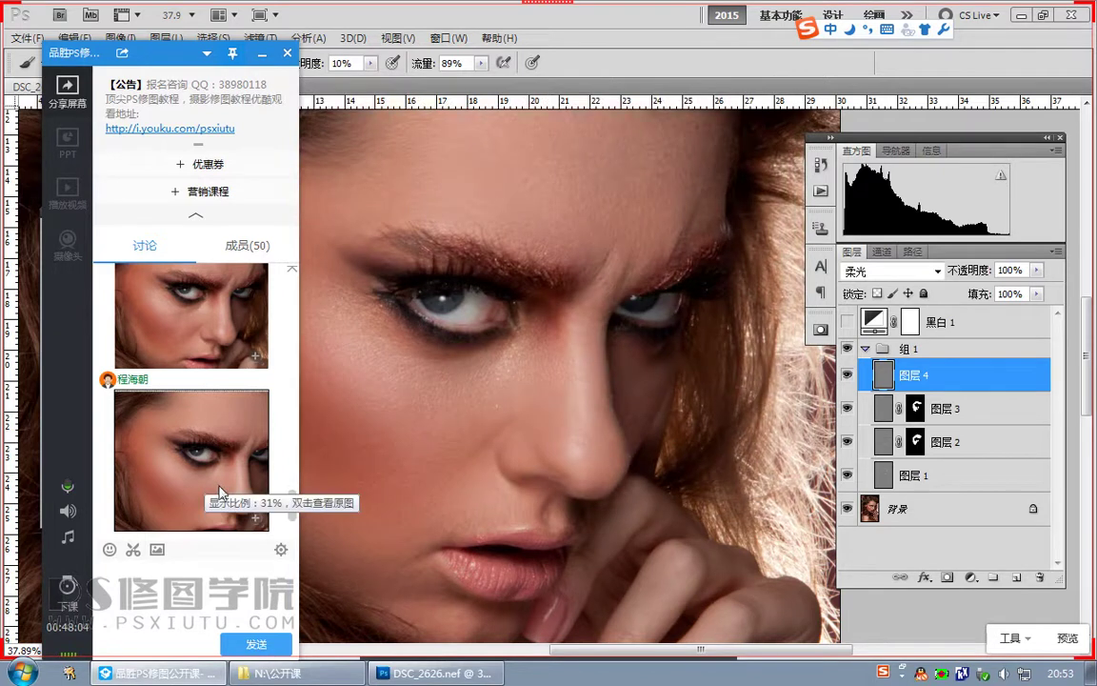
# Step: Return to the portrait, show the 黑白 1 layer and set the brush opacity to 5% for the cheek beside the mouth corner
pyautogui.click(211, 598)
pyautogui.click(943, 382)
pyautogui.moveTo(432, 562); pyautogui.dragTo(559, 551)
pyautogui.click(847, 322)
pyautogui.moveTo(360, 462); pyautogui.dragTo(379, 476)
pyautogui.moveTo(336, 436); pyautogui.dragTo(398, 502)
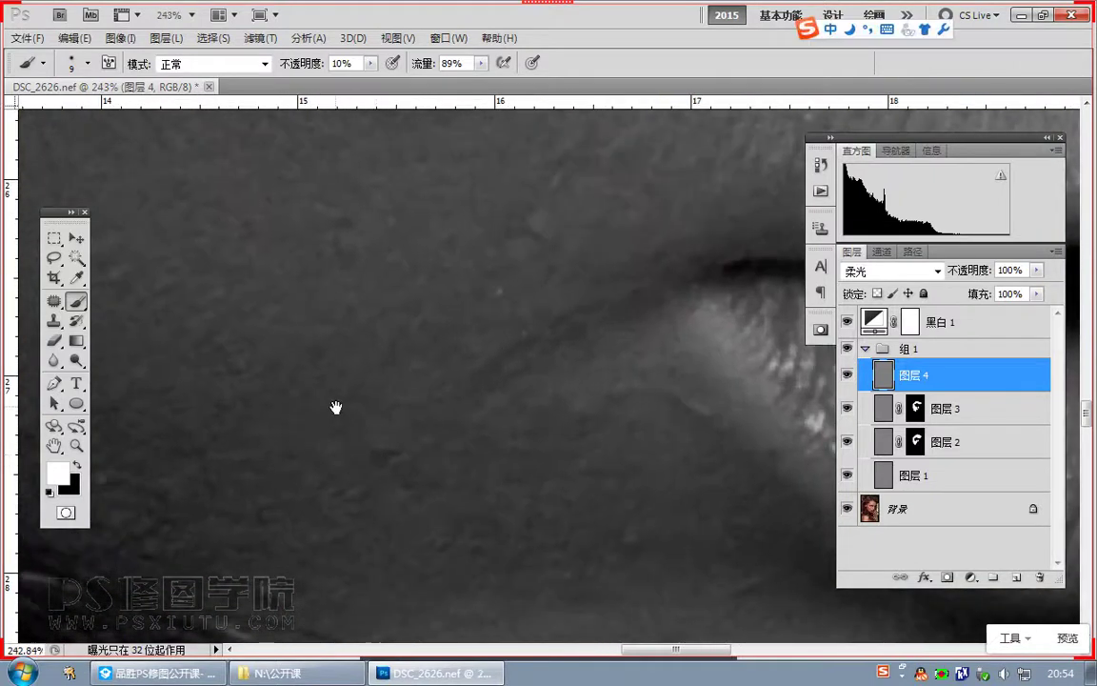
pyautogui.moveTo(371, 63); pyautogui.dragTo(334, 81)
pyautogui.click(373, 428)
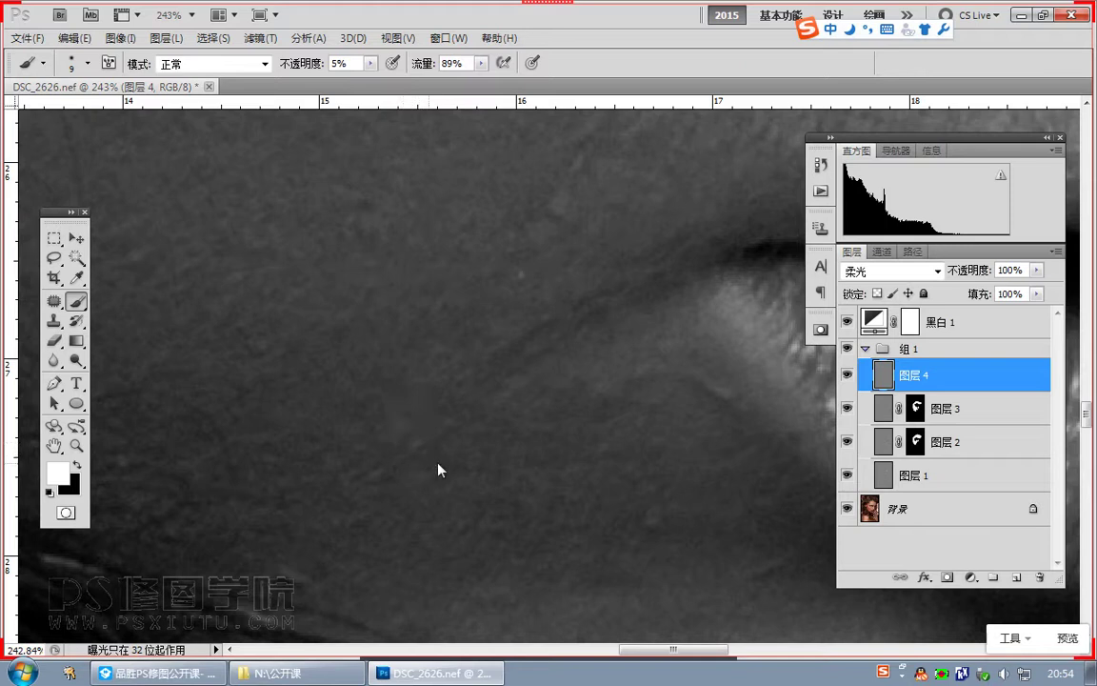
# Step: Dodge and burn the uneven cheek skin beside the mouth corner on 图层 4, alternating white and black at 5% opacity
pyautogui.press('x')
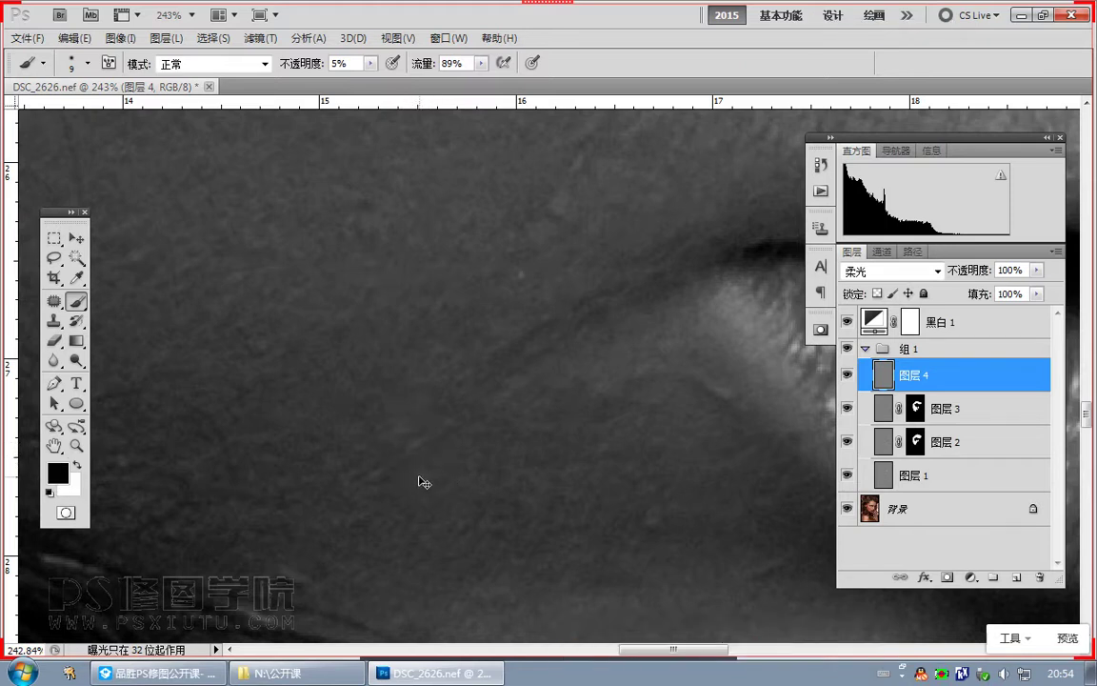
pyautogui.moveTo(421, 480); pyautogui.dragTo(420, 507)
pyautogui.press('x')
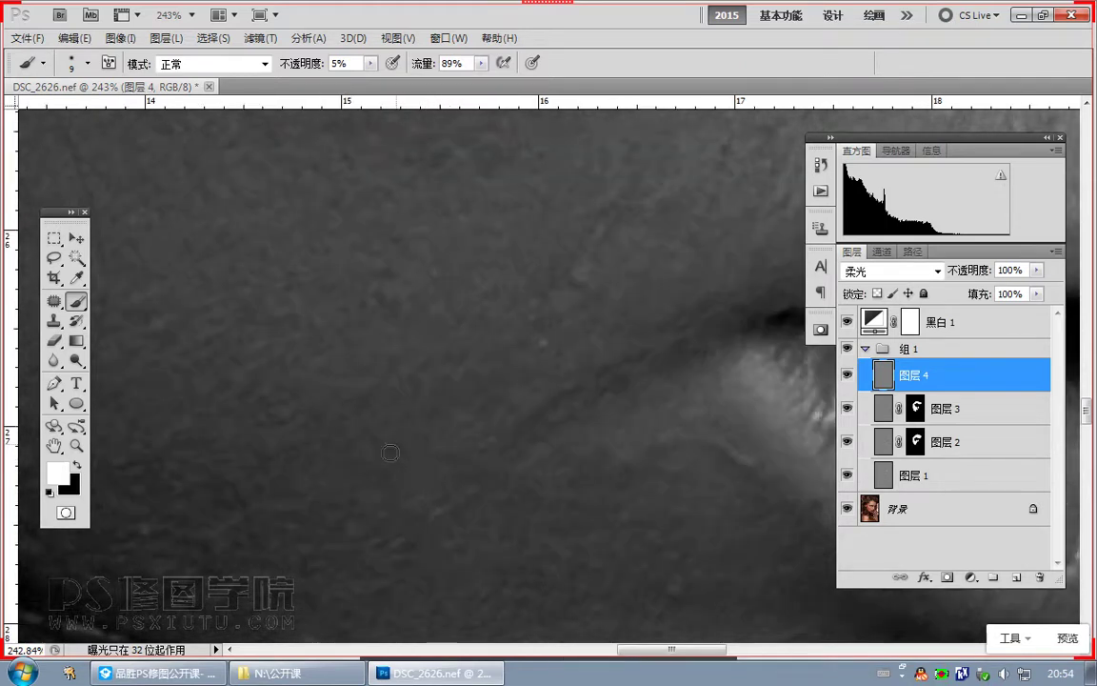
pyautogui.moveTo(345, 333); pyautogui.dragTo(365, 458)
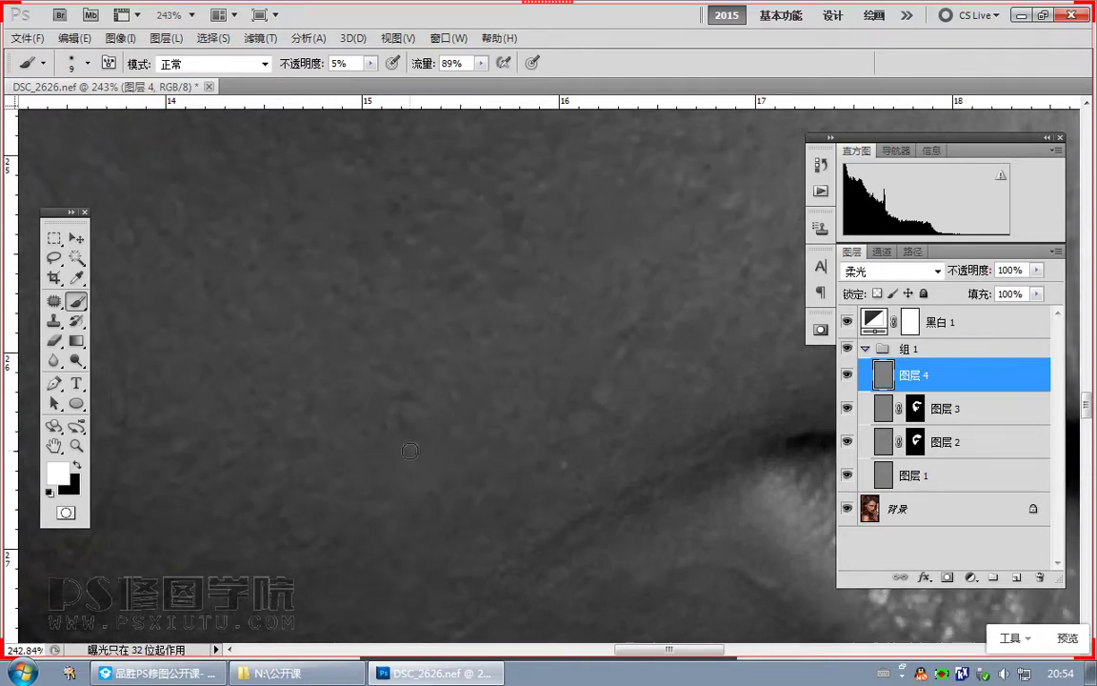
pyautogui.press('x')
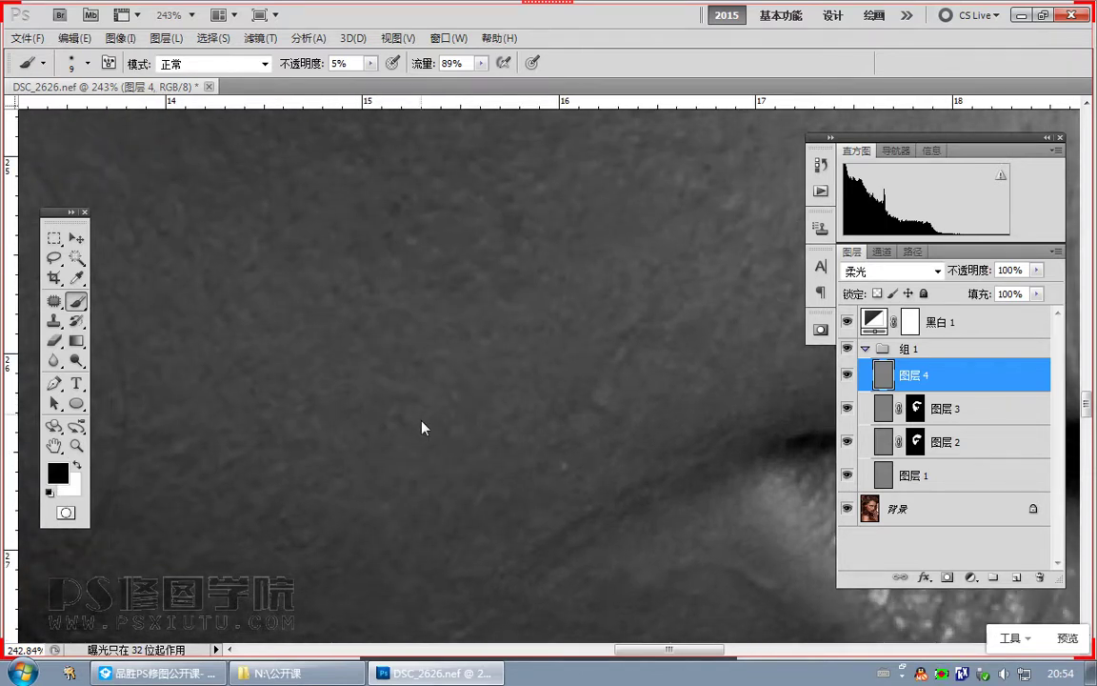
pyautogui.press('x')
pyautogui.moveTo(599, 377); pyautogui.dragTo(542, 410)
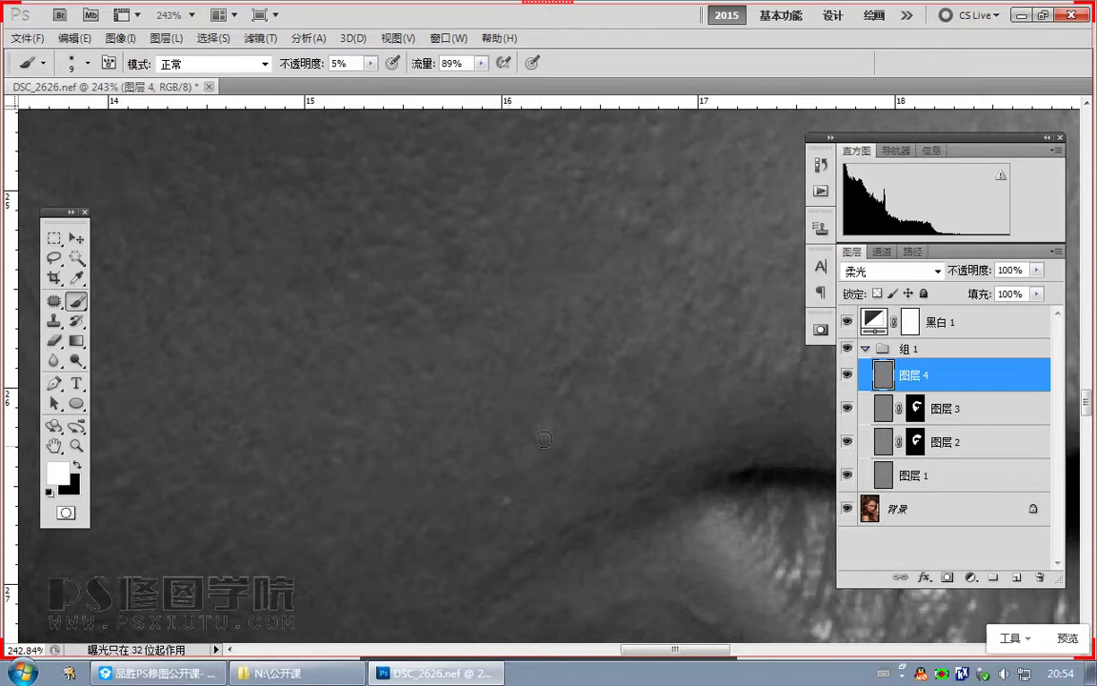
pyautogui.press('x')
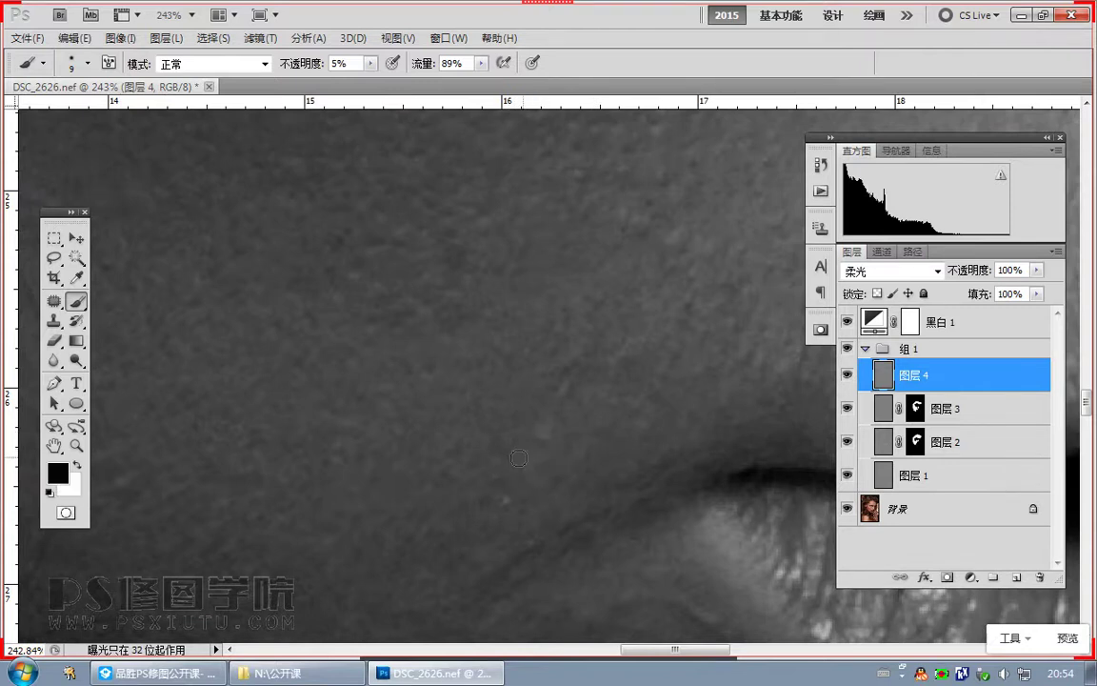
pyautogui.press('x')
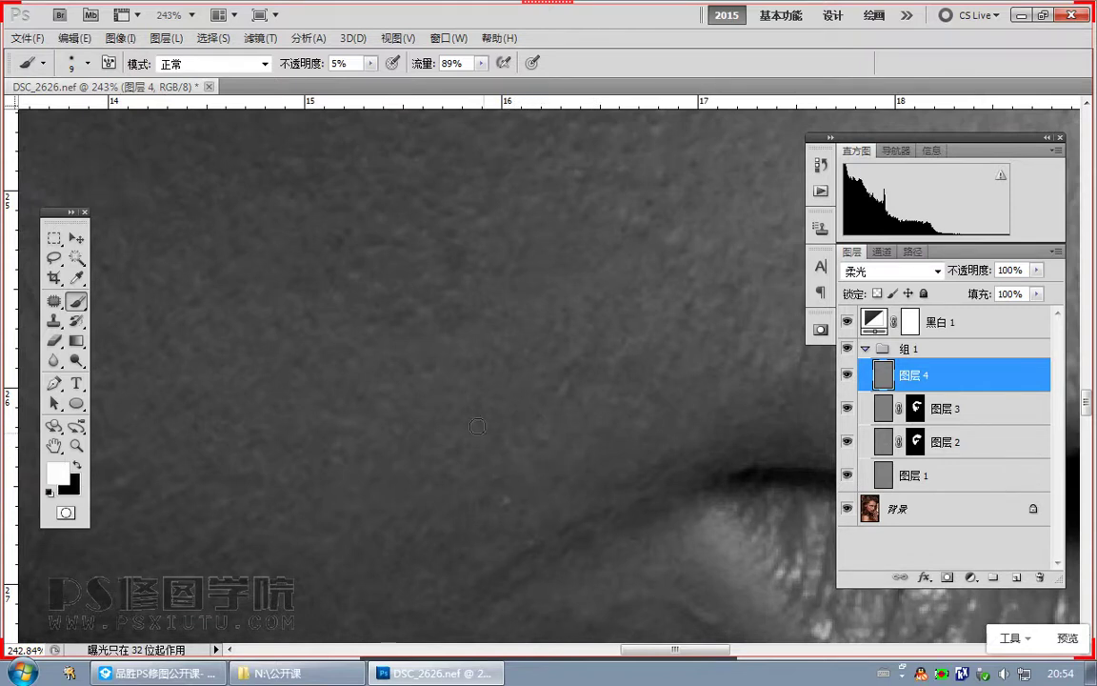
# Step: Lighten the small dark patches farther up the shadowed cheek with the white brush at 5% opacity
pyautogui.moveTo(405, 213); pyautogui.dragTo(441, 399)
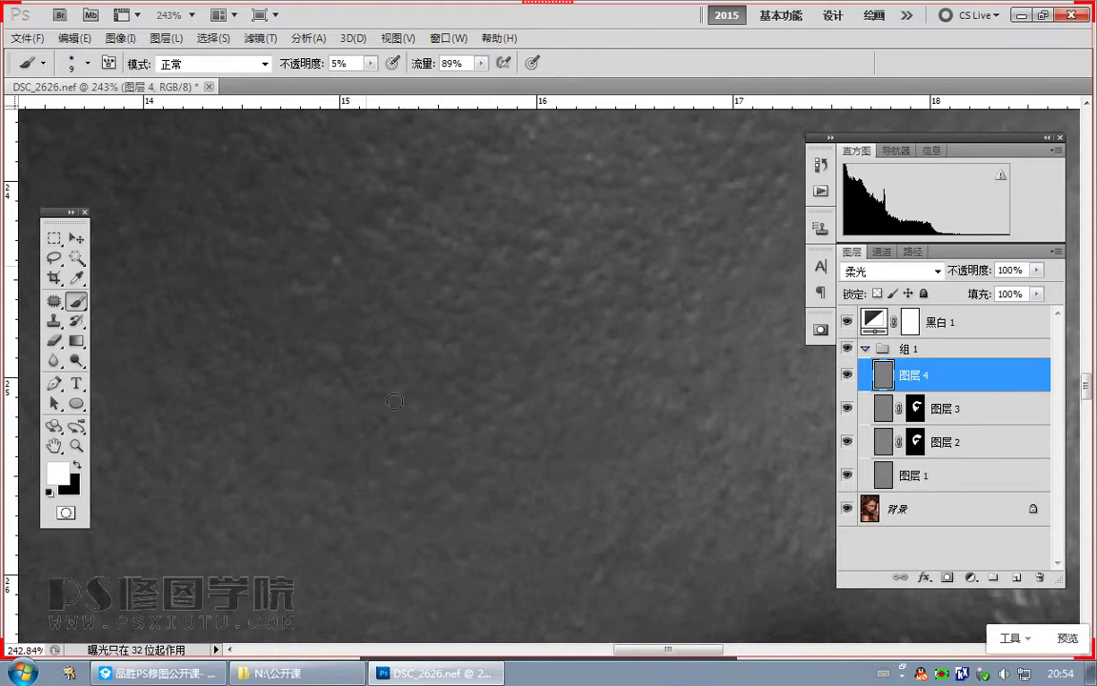
pyautogui.moveTo(378, 211); pyautogui.dragTo(441, 516)
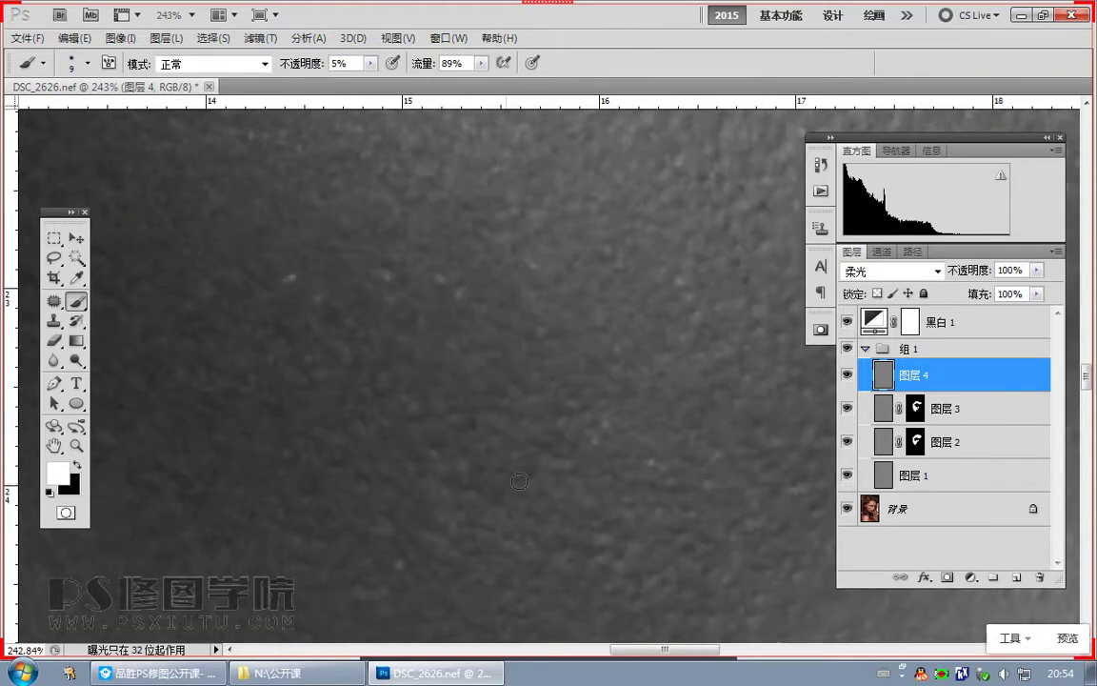
pyautogui.moveTo(352, 355); pyautogui.dragTo(397, 440)
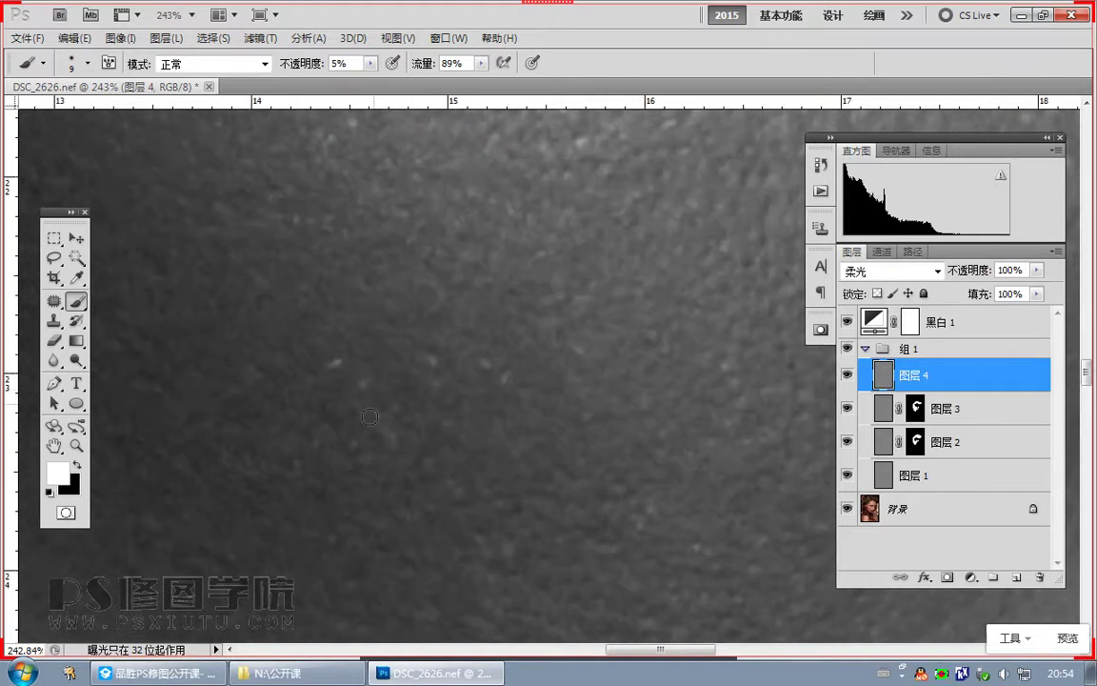
pyautogui.moveTo(460, 501); pyautogui.dragTo(392, 403)
# Step: Dodge and burn the skin between the mouth corner and the upper lip with 5% white and black strokes
pyautogui.scroll(-5, 493, 550)
pyautogui.scroll(2, 550, 546)
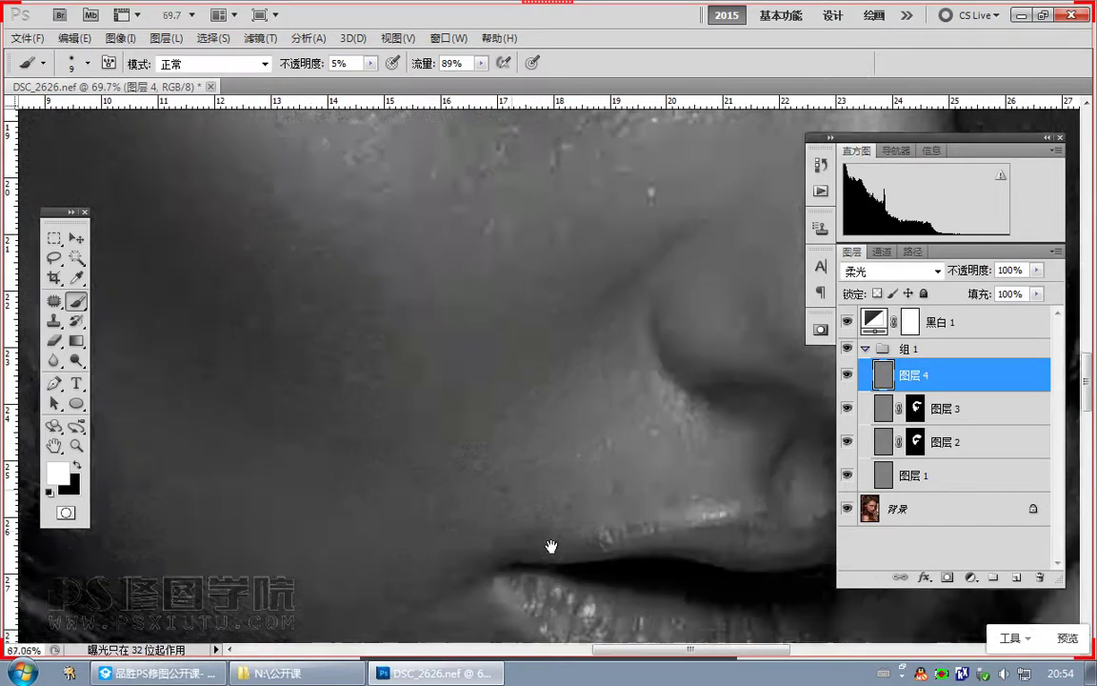
pyautogui.scroll(4, 551, 546)
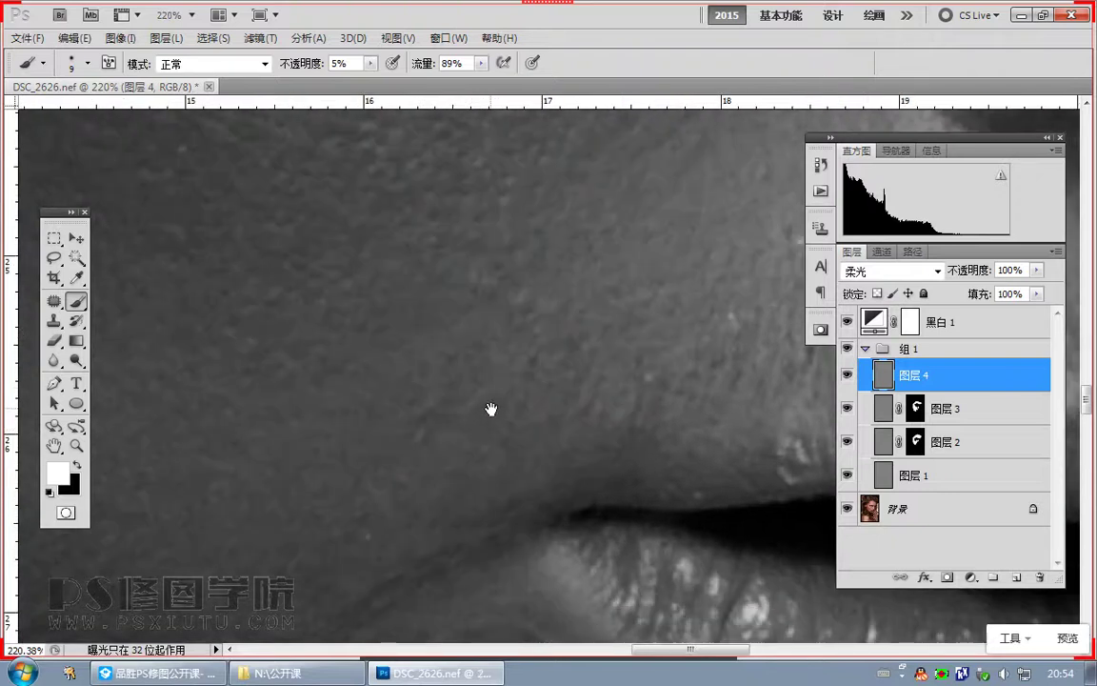
pyautogui.moveTo(547, 420)
pyautogui.mouseDown()
pyautogui.moveTo(532, 474)
pyautogui.moveTo(491, 514)
pyautogui.mouseUp()
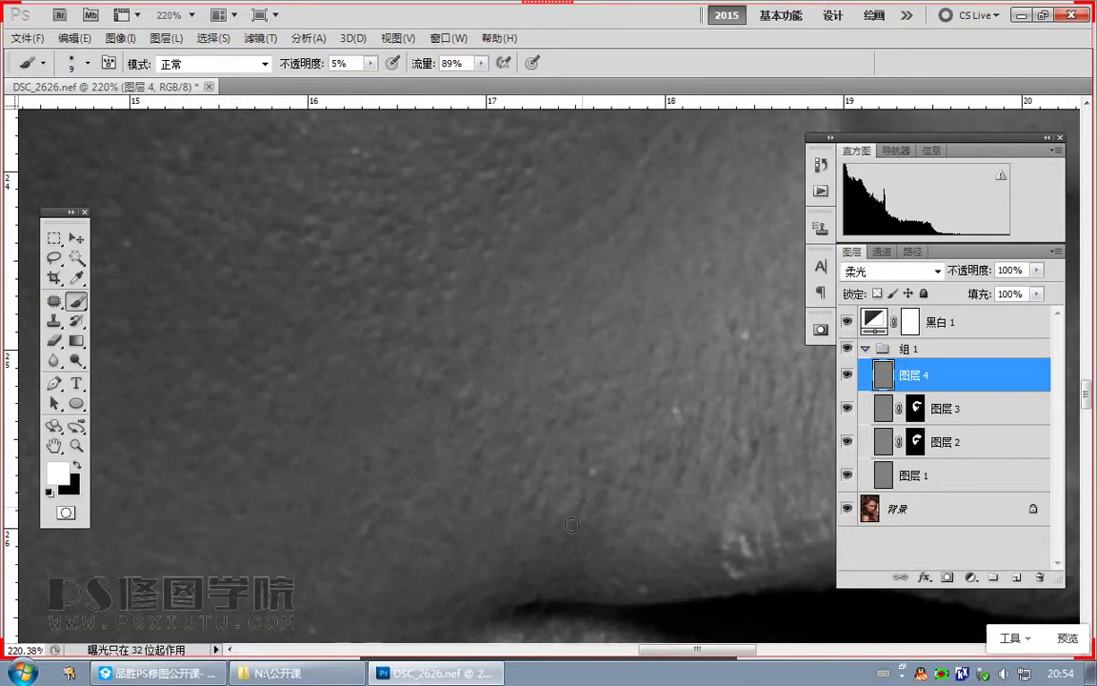
pyautogui.moveTo(657, 463); pyautogui.dragTo(463, 509)
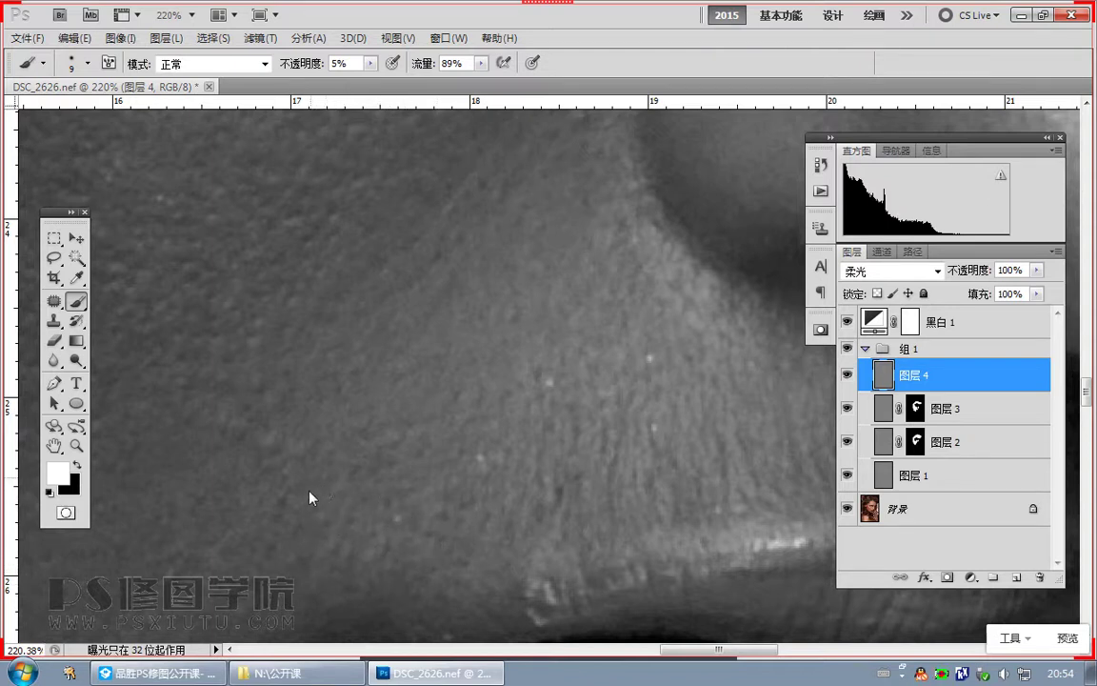
pyautogui.moveTo(263, 456); pyautogui.dragTo(343, 491)
pyautogui.press('x')
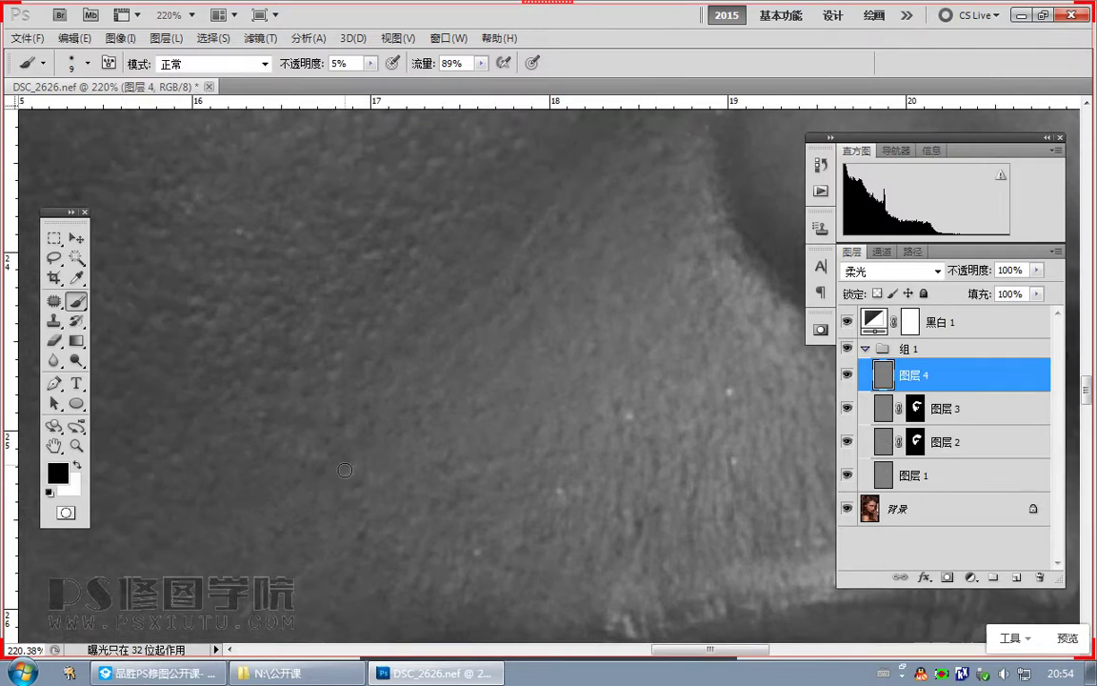
pyautogui.press('x')
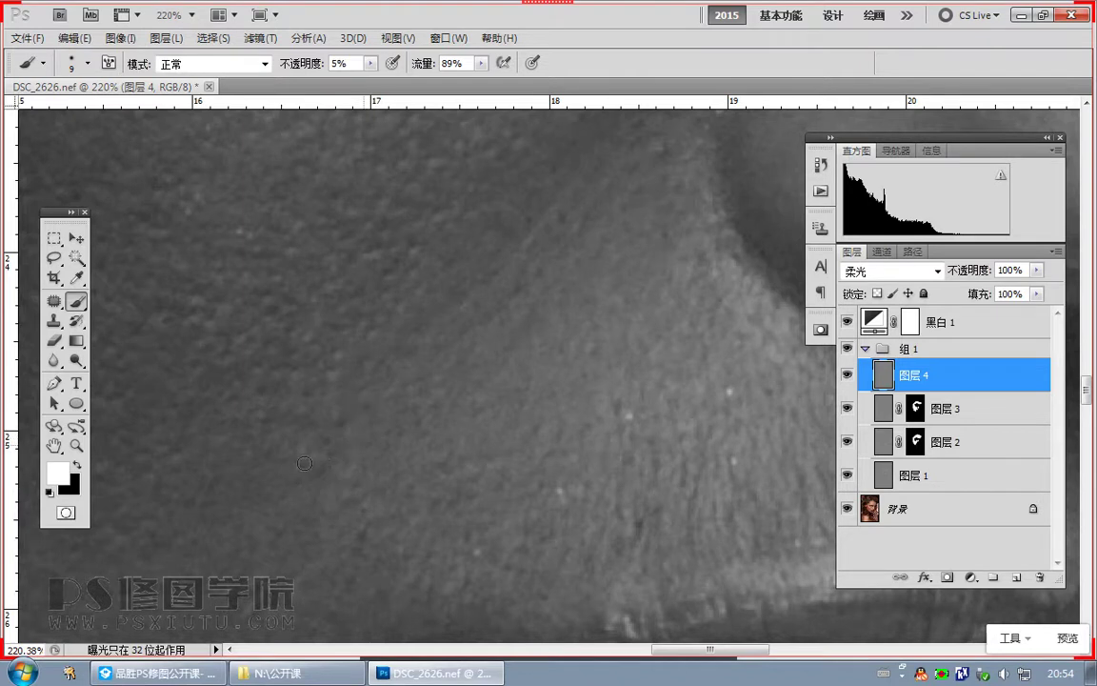
# Step: Even out the smile-line skin between the cheek and the nostril with alternating black and white 5% strokes
pyautogui.scroll(3, 405, 481)
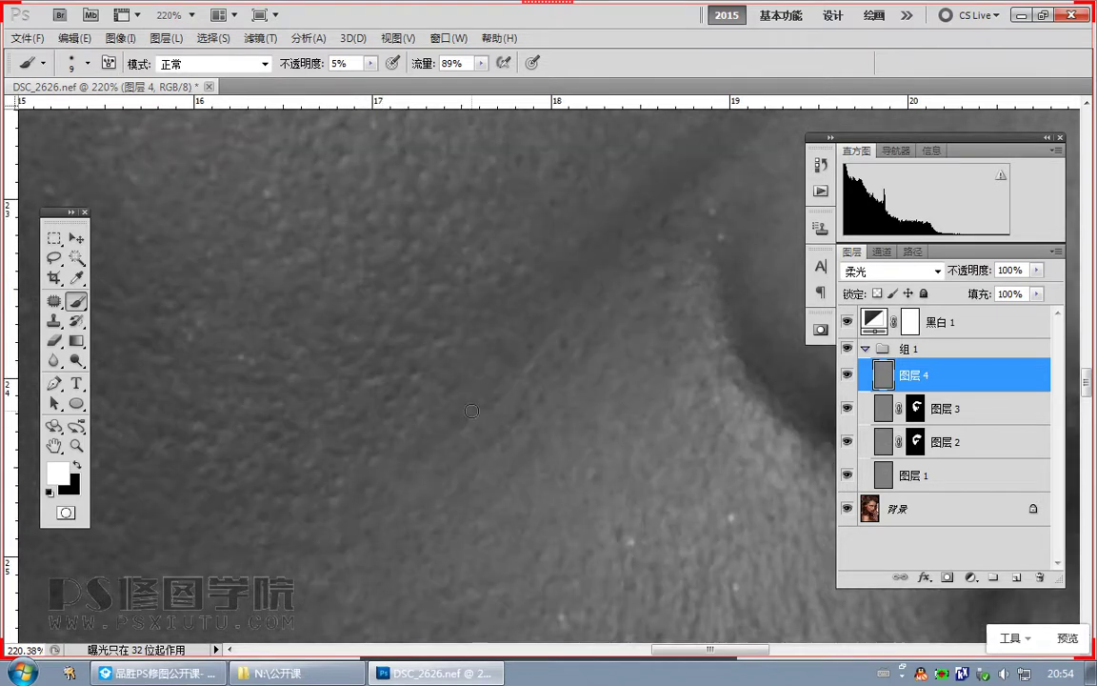
pyautogui.moveTo(409, 472); pyautogui.dragTo(441, 429)
pyautogui.press('x')
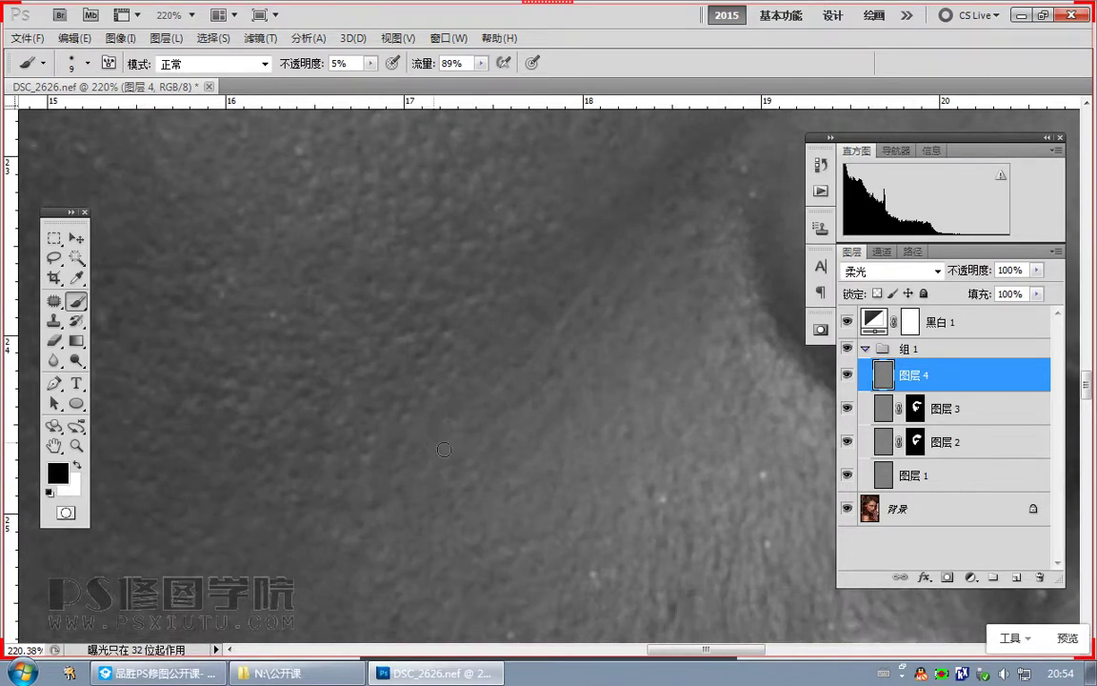
pyautogui.press('x')
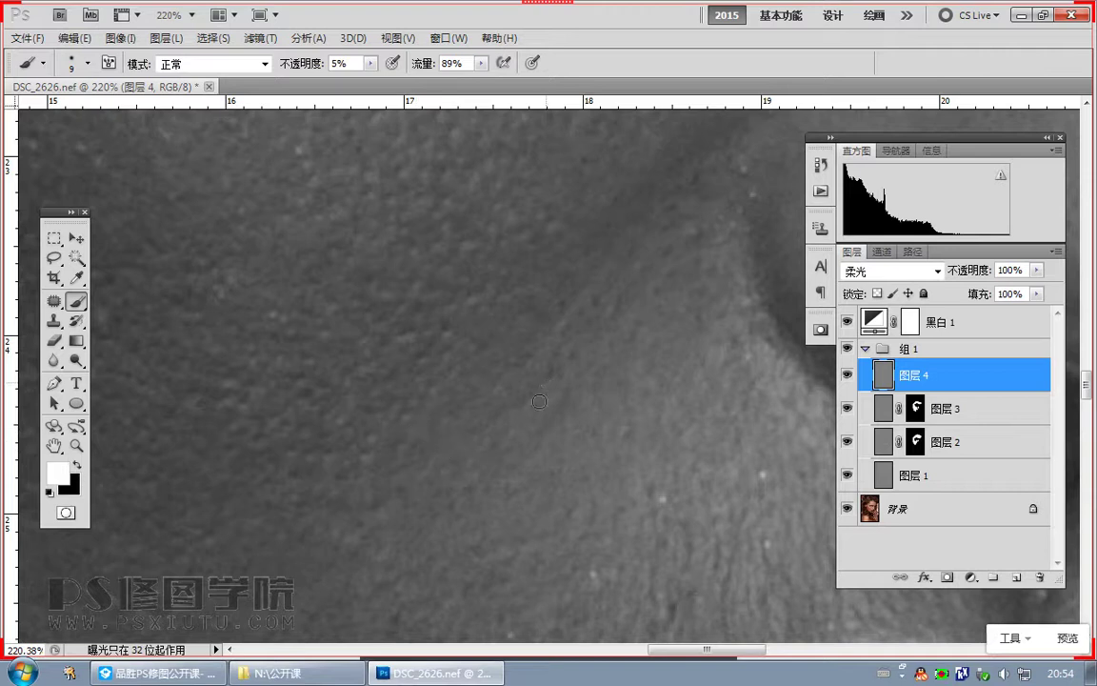
pyautogui.moveTo(539, 401); pyautogui.dragTo(509, 471)
pyautogui.moveTo(584, 398); pyautogui.dragTo(303, 395)
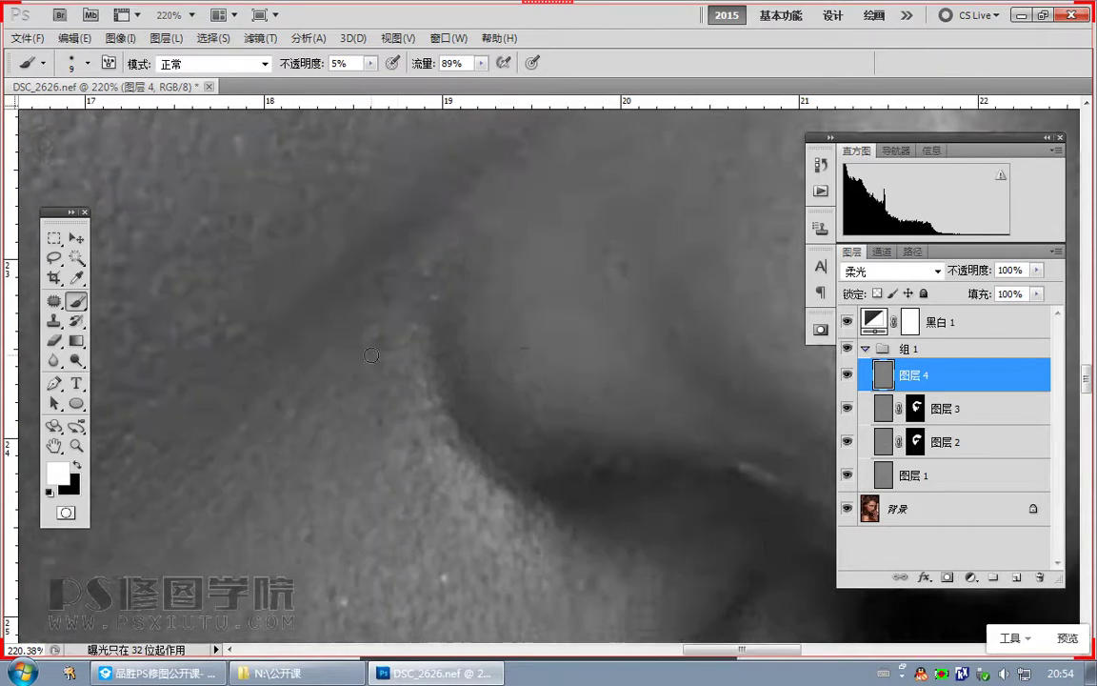
# Step: Raise the brush opacity to 10% and lighten the dark spots along the upper lip's edge near the mouth corner
pyautogui.scroll(-5, 385, 495)
pyautogui.scroll(3, 385, 495)
pyautogui.moveTo(571, 507); pyautogui.dragTo(625, 577)
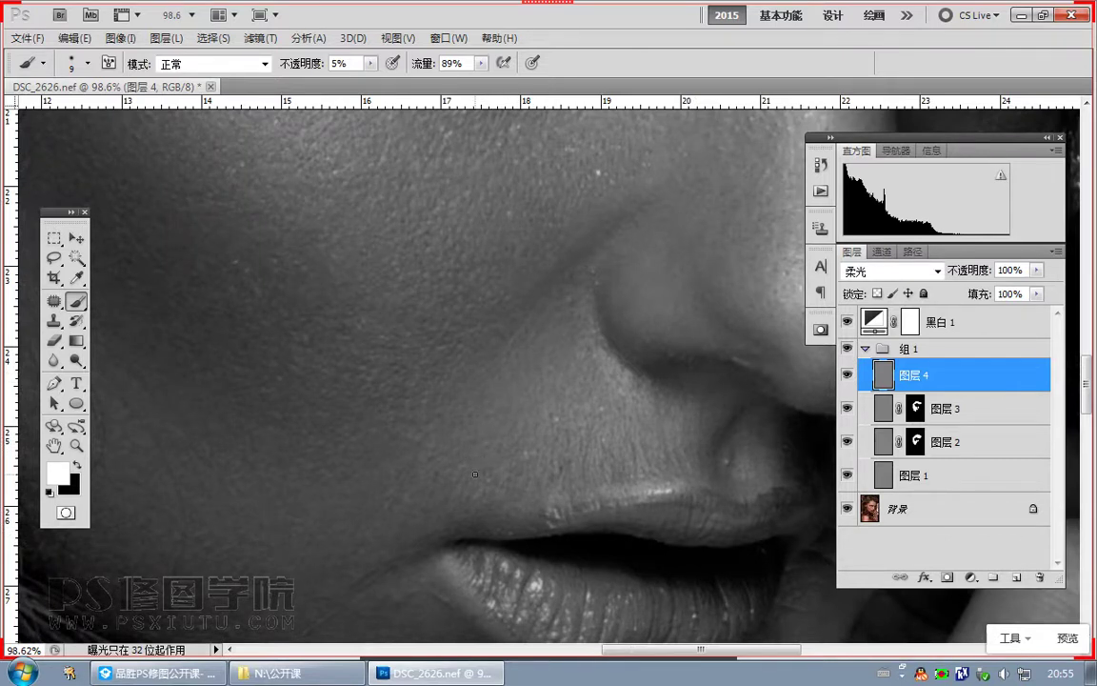
pyautogui.moveTo(582, 468); pyautogui.dragTo(495, 333)
pyautogui.scroll(3, 472, 313)
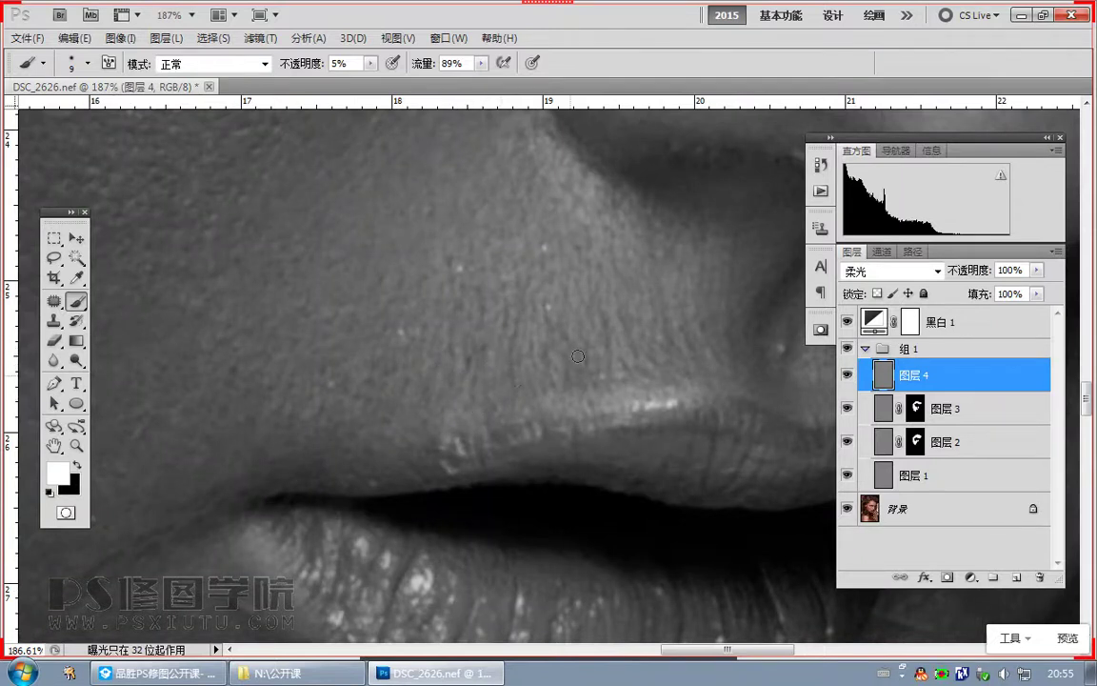
pyautogui.press('x')
pyautogui.scroll(4, 457, 443)
pyautogui.moveTo(434, 547); pyautogui.dragTo(480, 520)
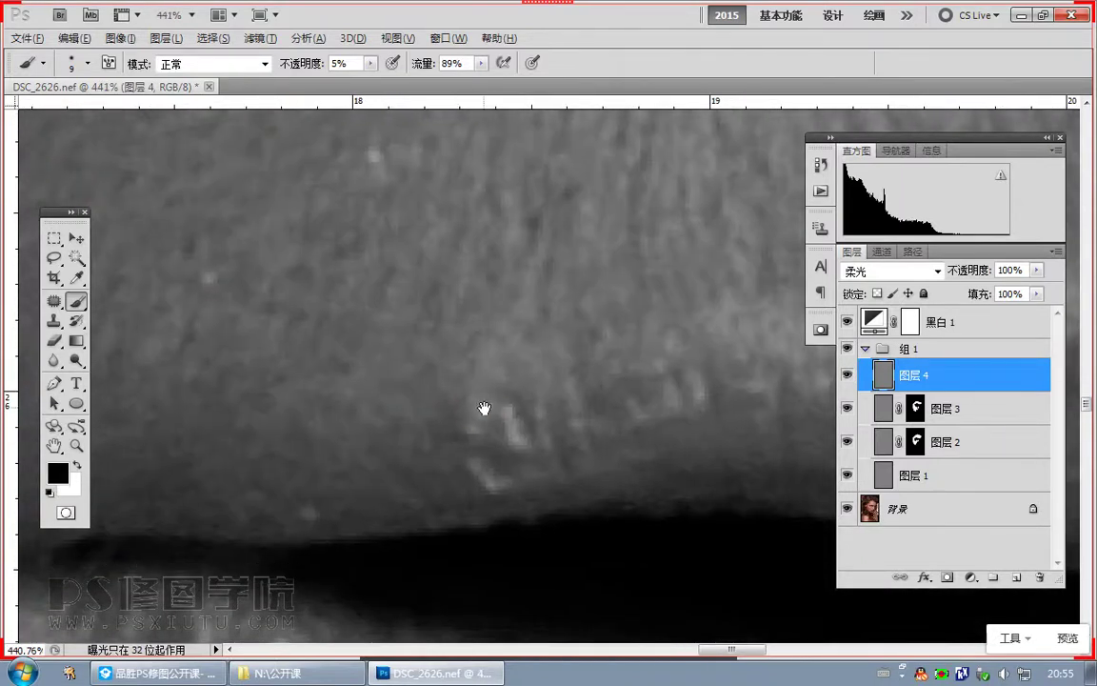
pyautogui.press('1')
pyautogui.press('x')
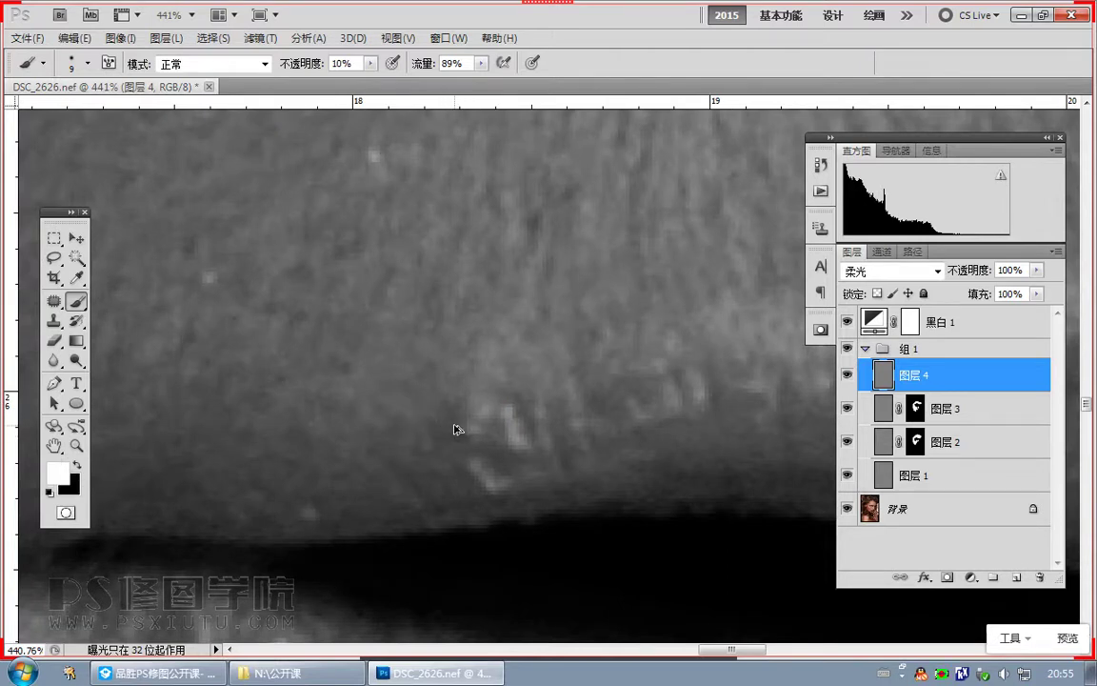
pyautogui.moveTo(448, 400); pyautogui.dragTo(454, 410)
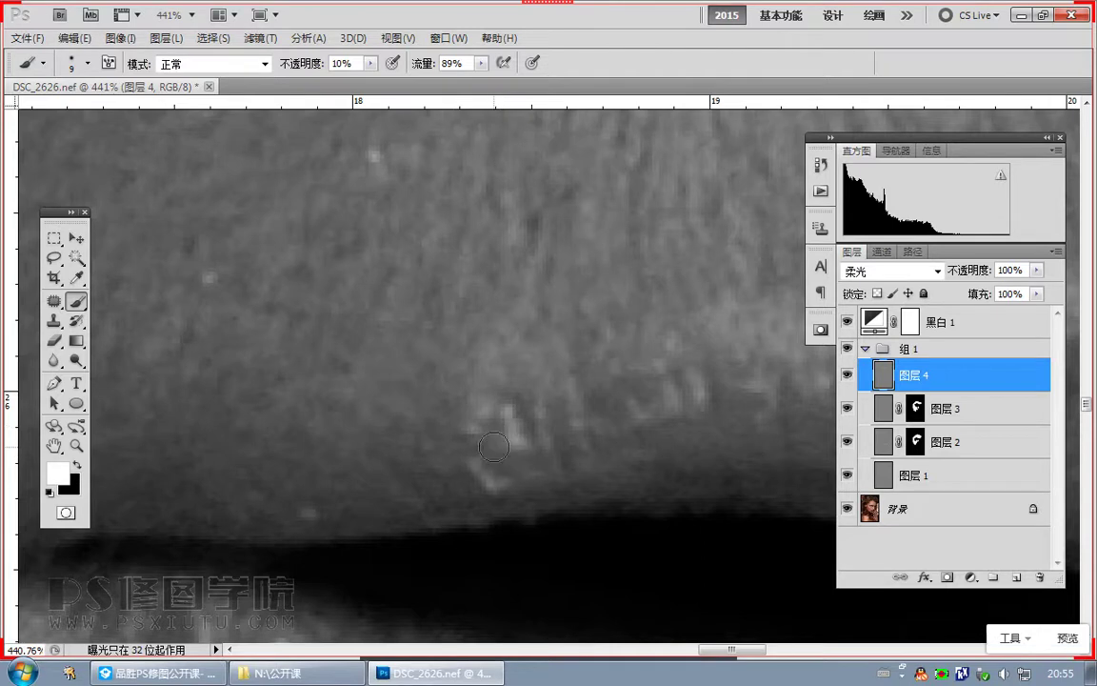
# Step: Enlarge the brush to 16 px and smooth the skin between the nose and the upper lip
pyautogui.scroll(-5, 495, 451)
pyautogui.moveTo(494, 450); pyautogui.dragTo(460, 422)
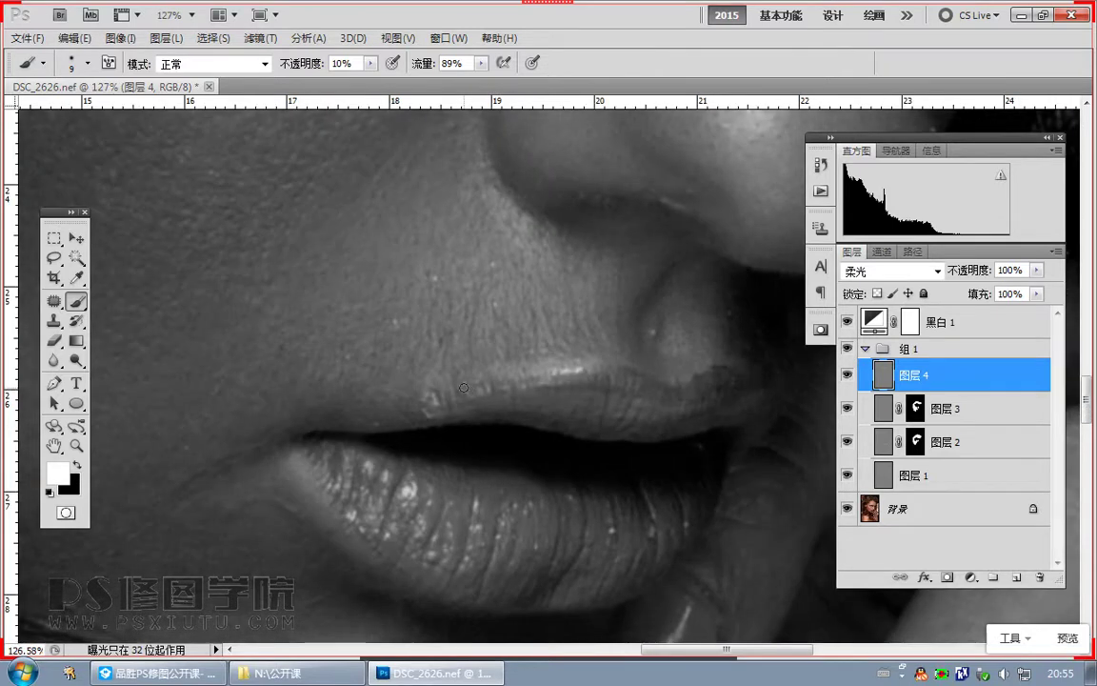
pyautogui.press(']')
pyautogui.press(']')
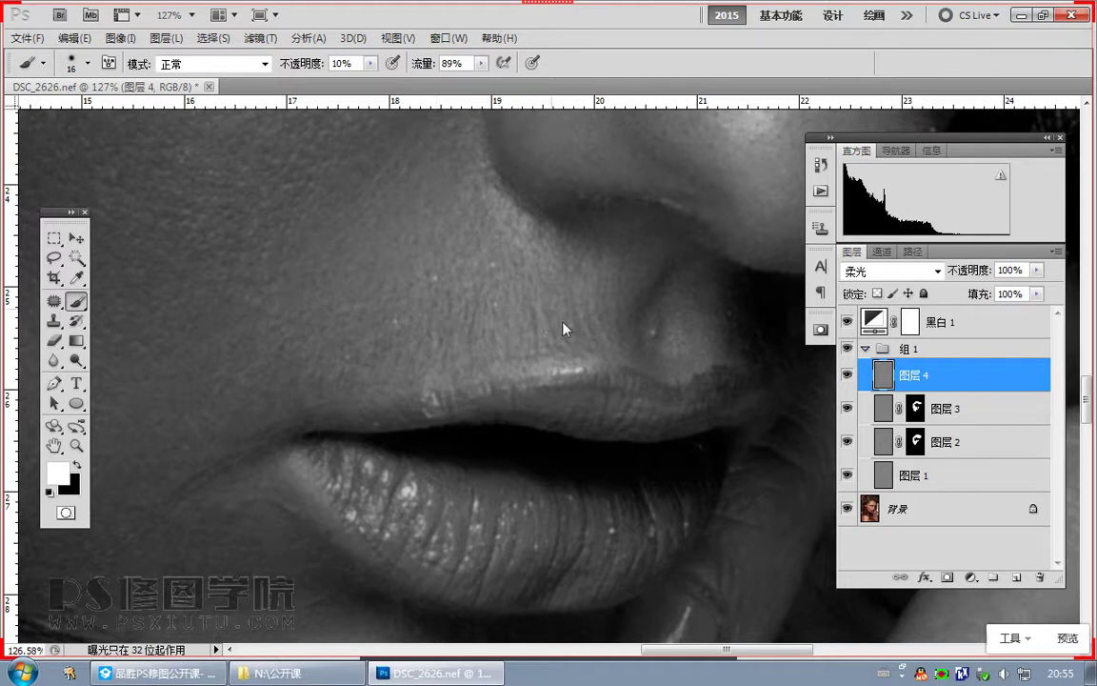
pyautogui.moveTo(562, 328); pyautogui.dragTo(573, 338)
pyautogui.press('x')
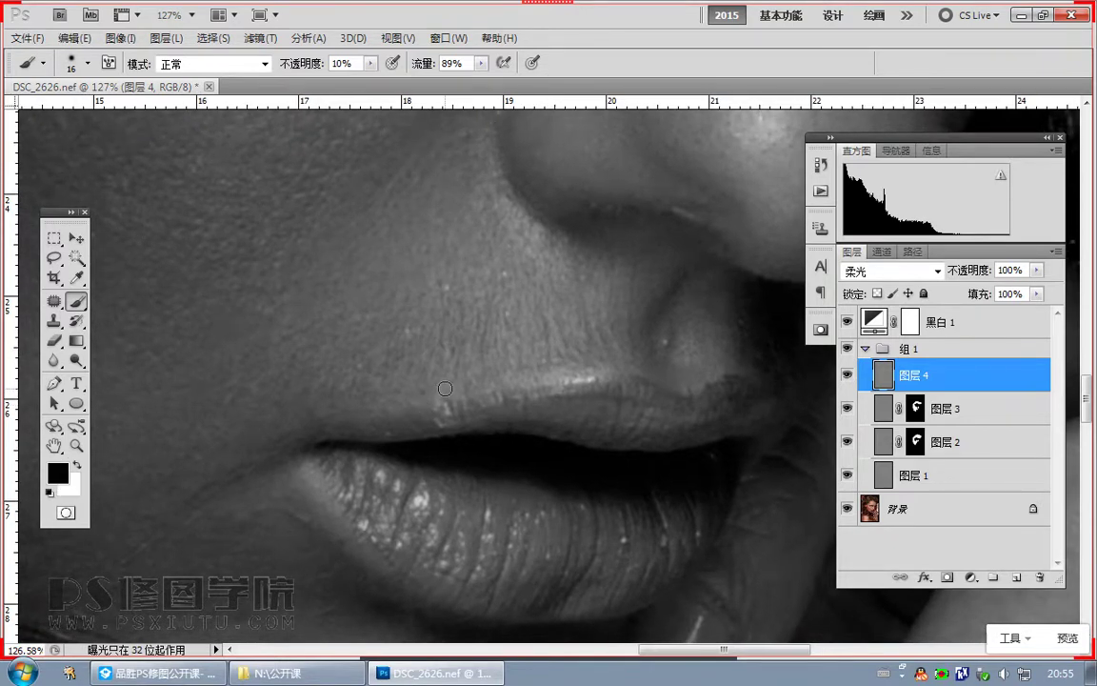
# Step: Toggle the 组 1 group off and on to compare the retouching, and hide the 黑白 1 layer to review the face in colour
pyautogui.click(847, 349)
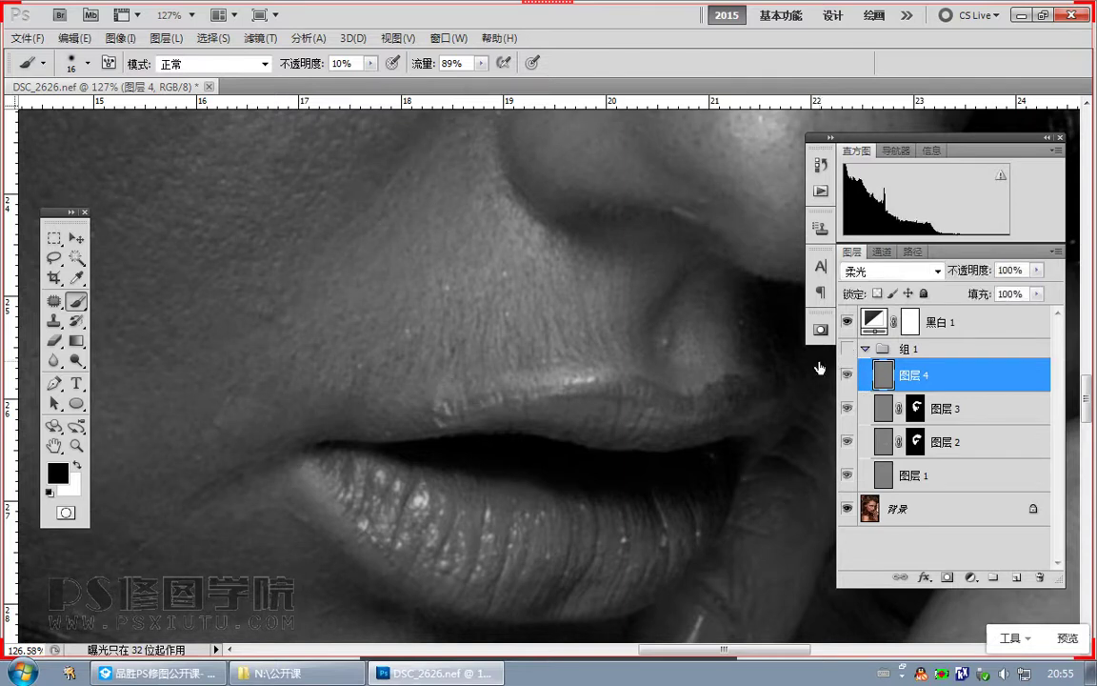
pyautogui.click(847, 349)
pyautogui.click(847, 322)
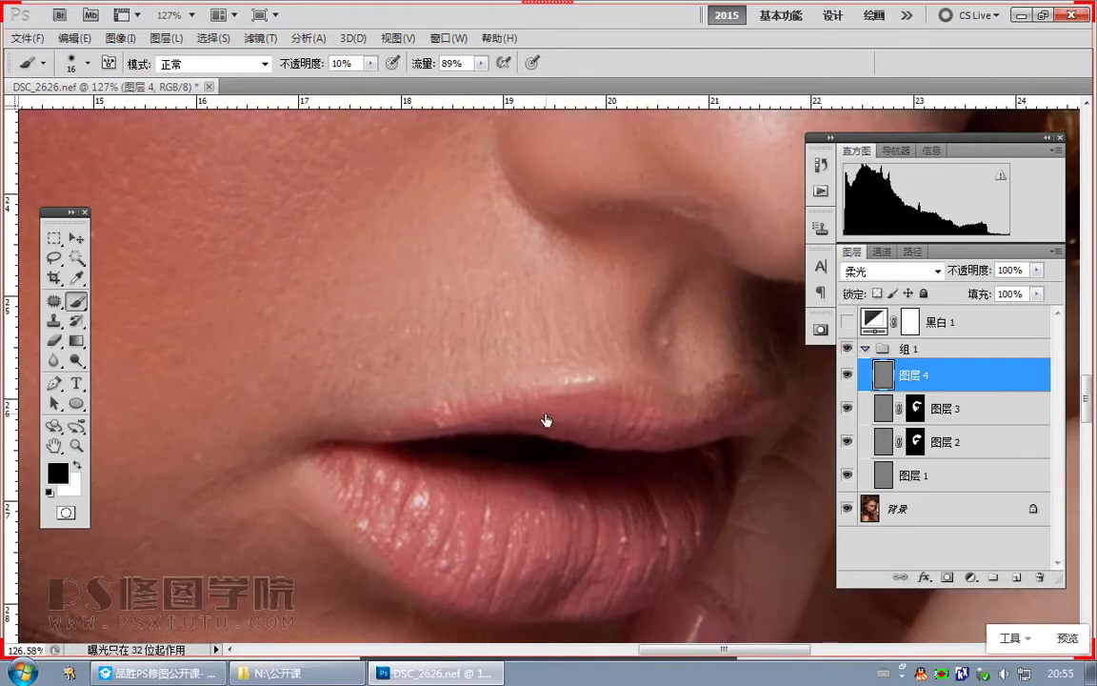
pyautogui.scroll(-5, 546, 420)
pyautogui.scroll(1, 505, 413)
pyautogui.moveTo(522, 379); pyautogui.dragTo(516, 486)
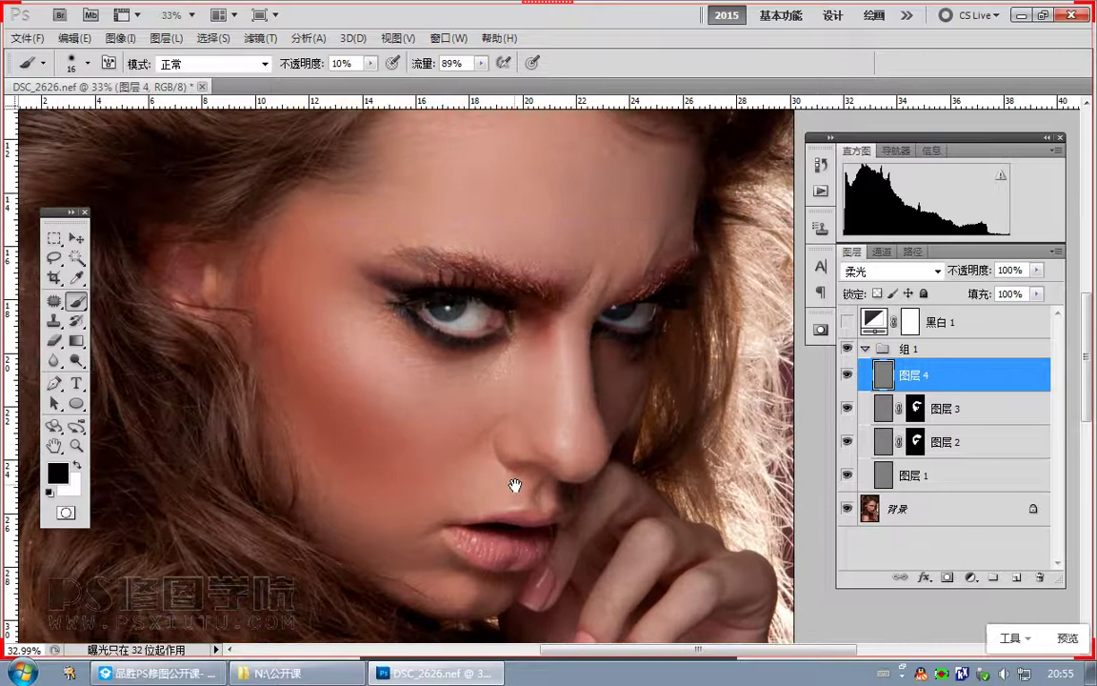
# Step: Stamp all visible layers into a new layer above the 组 1 group and activate the Patch tool
pyautogui.click(885, 352)
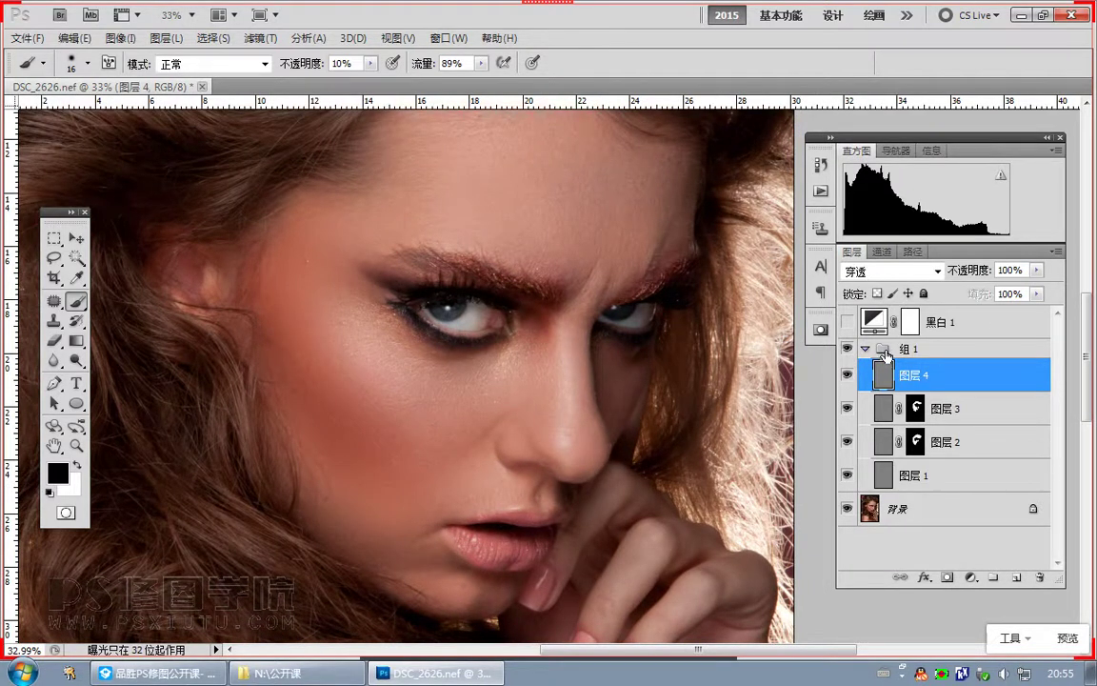
pyautogui.hotkey('ctrl', 'shift', 'alt', 'e')
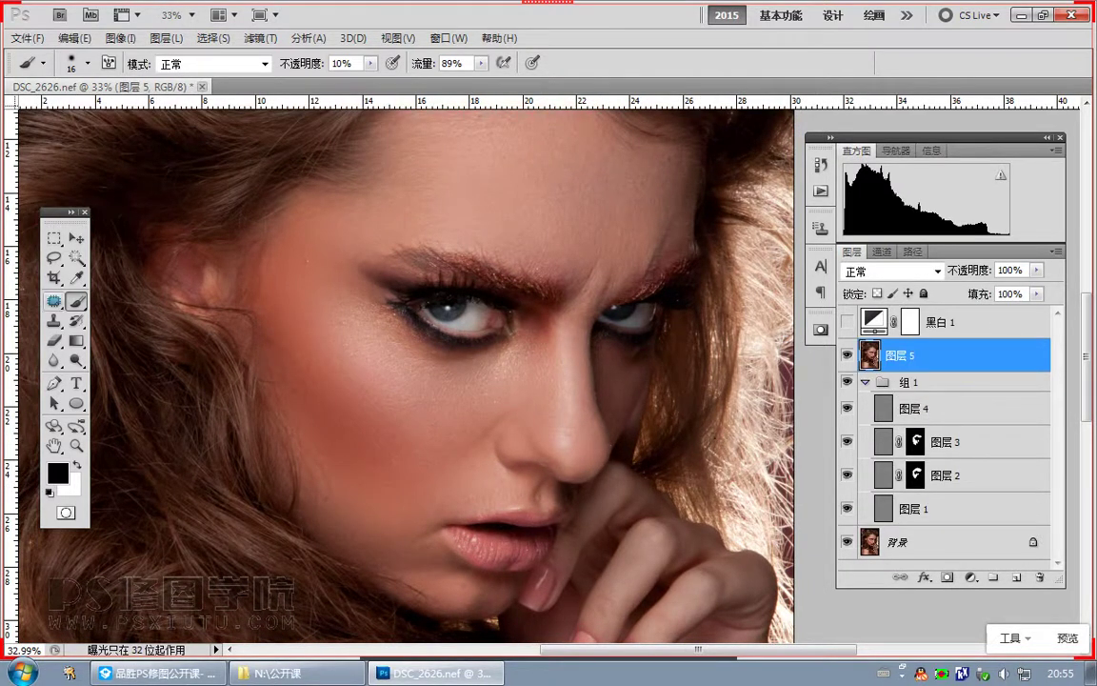
pyautogui.rightClick(54, 301)
pyautogui.click(104, 301)
# Step: Outline the creased skin above the far eyebrow and copy it onto two stacked layers above 图层 5
pyautogui.scroll(5, 654, 227)
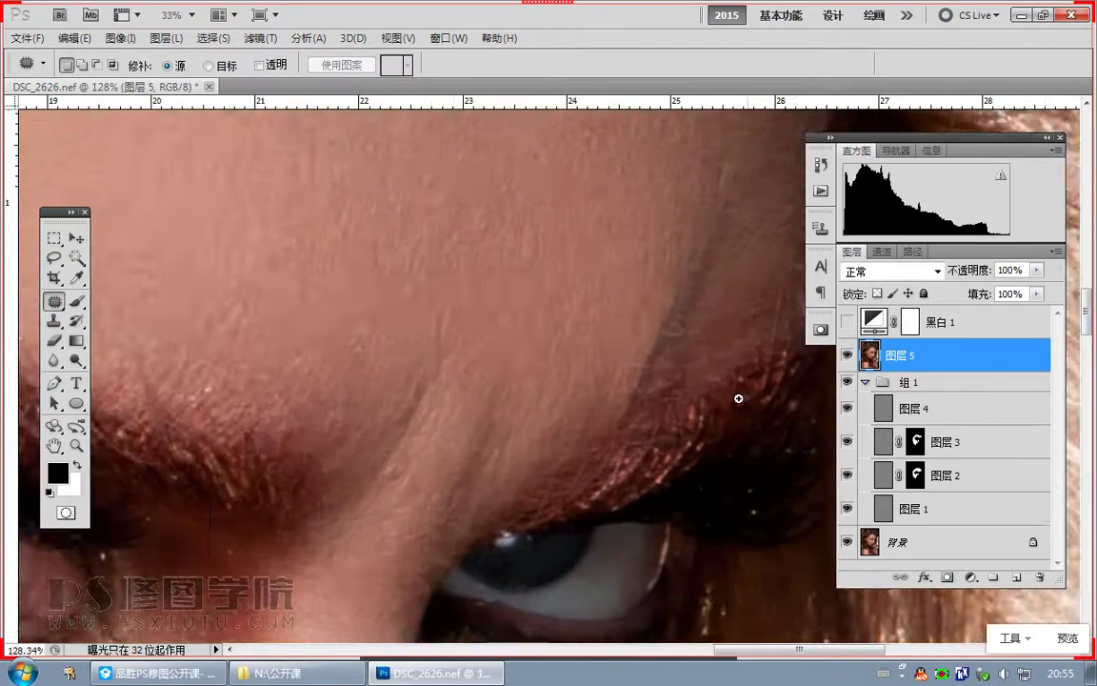
pyautogui.moveTo(738, 398); pyautogui.dragTo(531, 457)
pyautogui.moveTo(457, 333)
pyautogui.mouseDown()
pyautogui.moveTo(389, 470)
pyautogui.moveTo(410, 497)
pyautogui.moveTo(453, 477)
pyautogui.moveTo(541, 388)
pyautogui.moveTo(584, 254)
pyautogui.moveTo(474, 169)
pyautogui.moveTo(392, 348)
pyautogui.moveTo(350, 361)
pyautogui.mouseUp()
pyautogui.moveTo(390, 266)
pyautogui.mouseDown()
pyautogui.moveTo(334, 449)
pyautogui.moveTo(449, 399)
pyautogui.moveTo(510, 185)
pyautogui.moveTo(364, 451)
pyautogui.mouseUp()
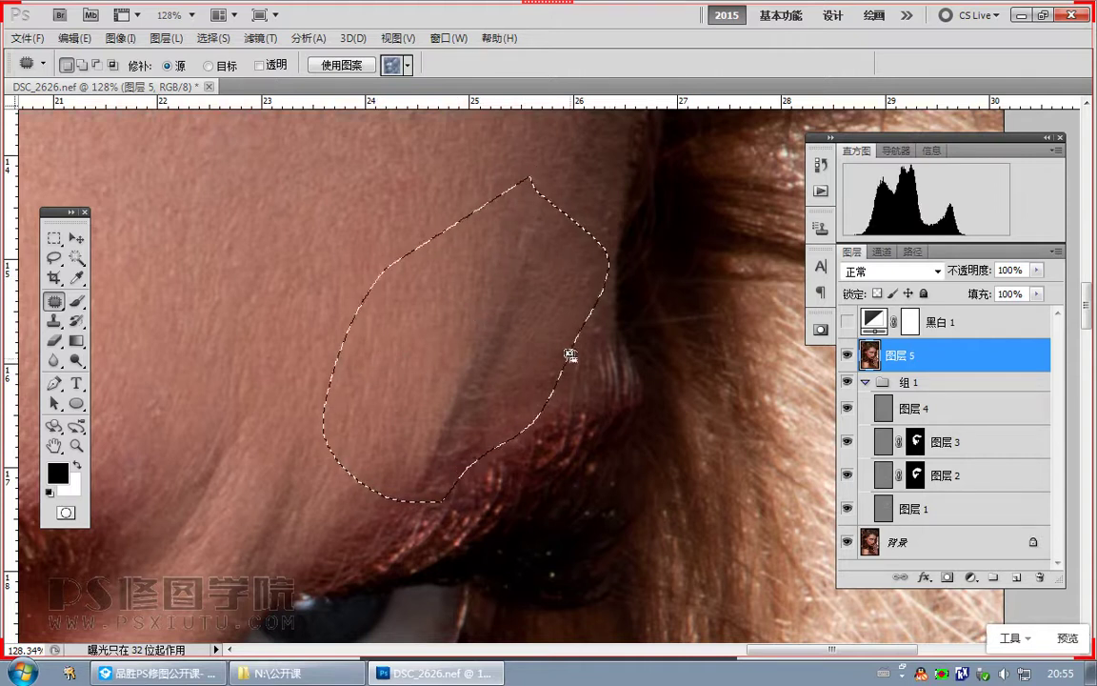
pyautogui.hotkey('ctrl', 'j')
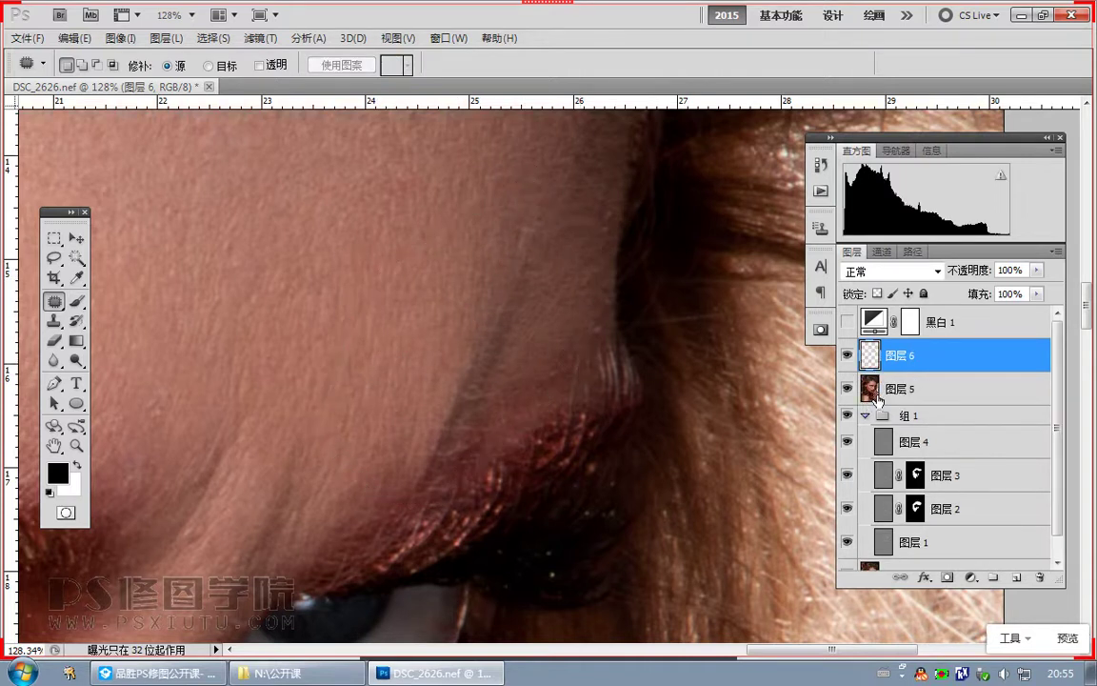
pyautogui.hotkey('ctrl', 'j')
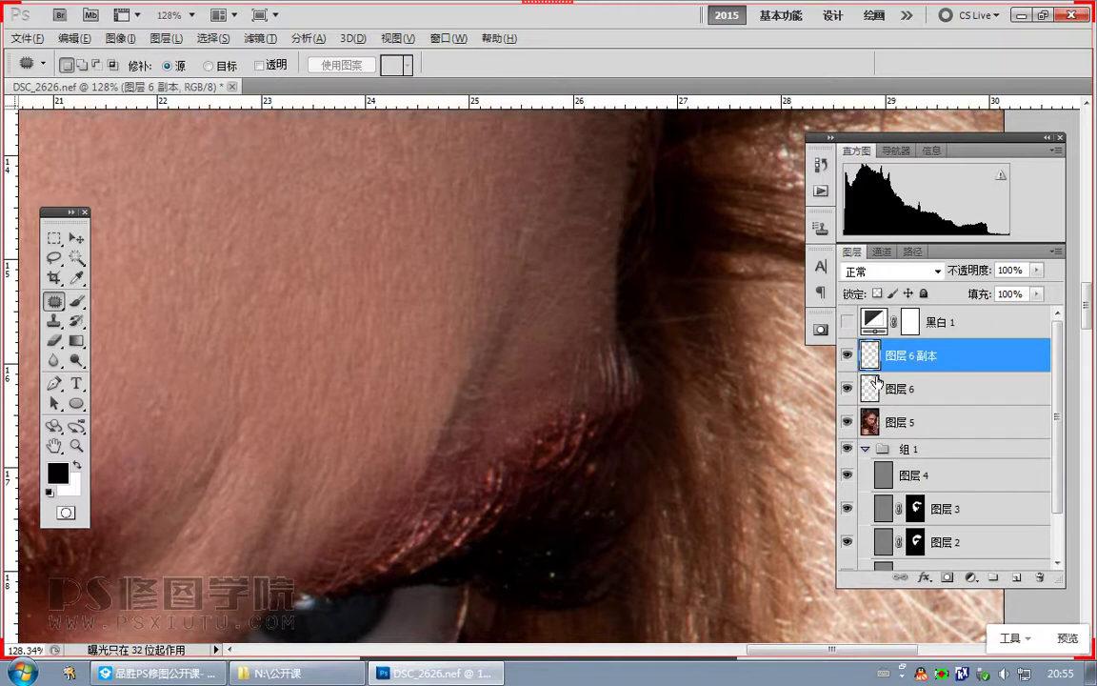
# Step: Clip the upper patch copy to the one beneath and shift it sideways so its smooth skin covers the crease
pyautogui.hotkey('ctrl', 't')
pyautogui.rightClick(498, 301)
pyautogui.click(473, 428)
pyautogui.moveTo(472, 428); pyautogui.dragTo(531, 421)
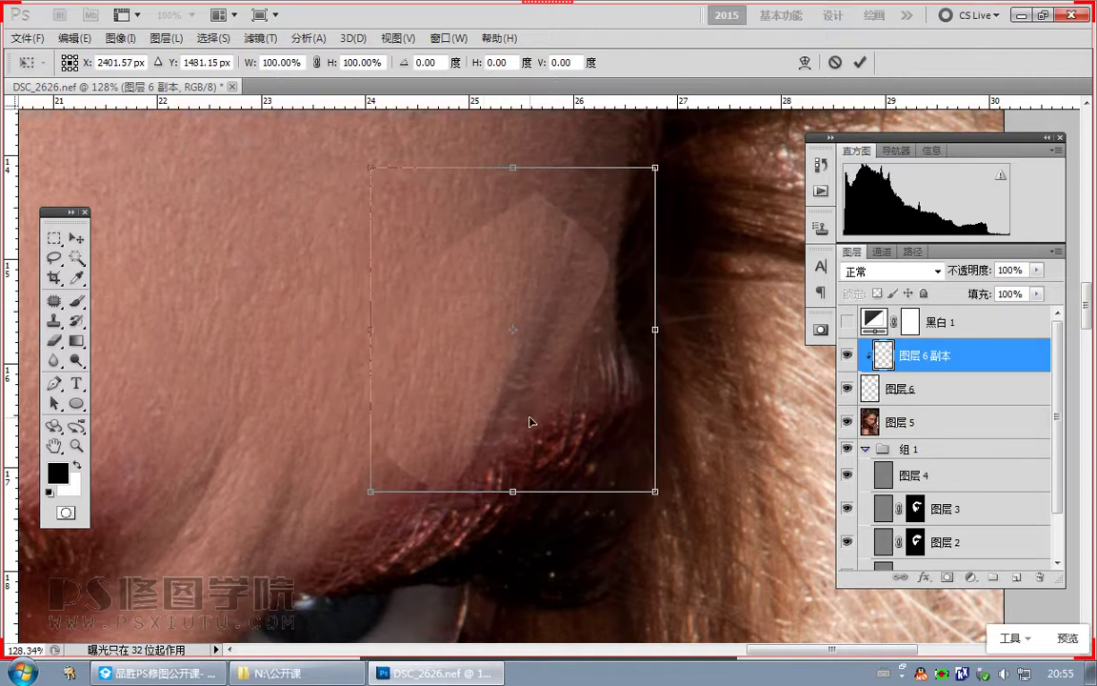
pyautogui.press('Return')
# Step: Add a black layer mask to the shifted patch copy and get the Brush ready over the crease
pyautogui.click(947, 577)
pyautogui.hotkey('ctrl', 'i')
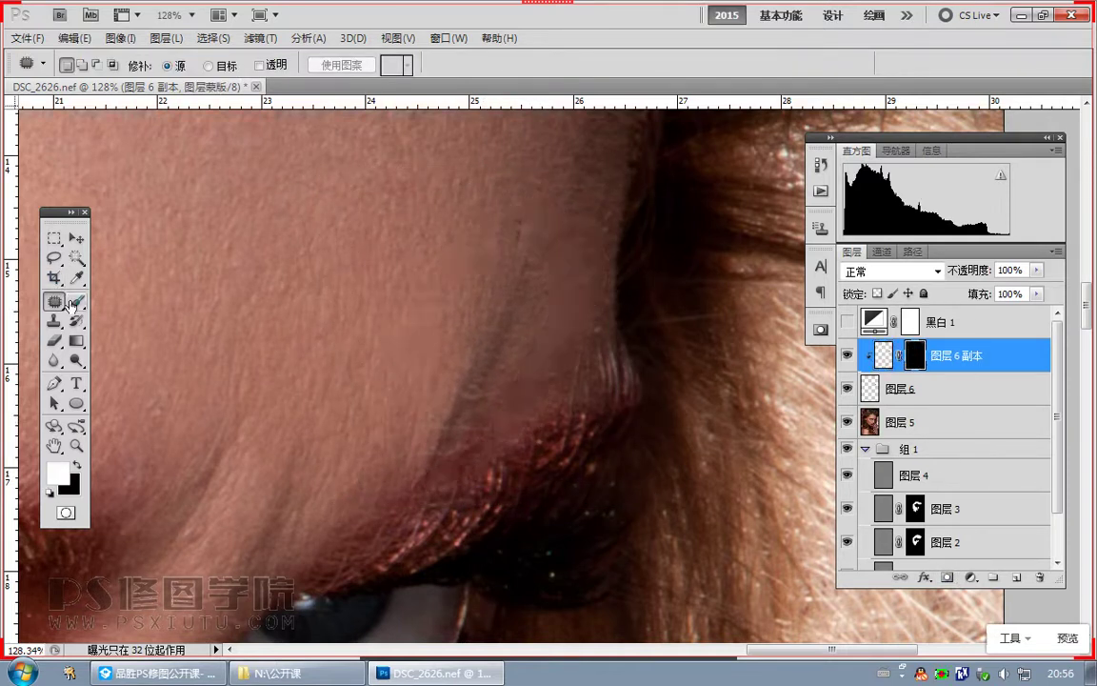
pyautogui.click(76, 303)
pyautogui.moveTo(450, 369); pyautogui.dragTo(529, 403)
pyautogui.keyDown('alt'); pyautogui.rightClick(480, 343); pyautogui.keyUp('alt')
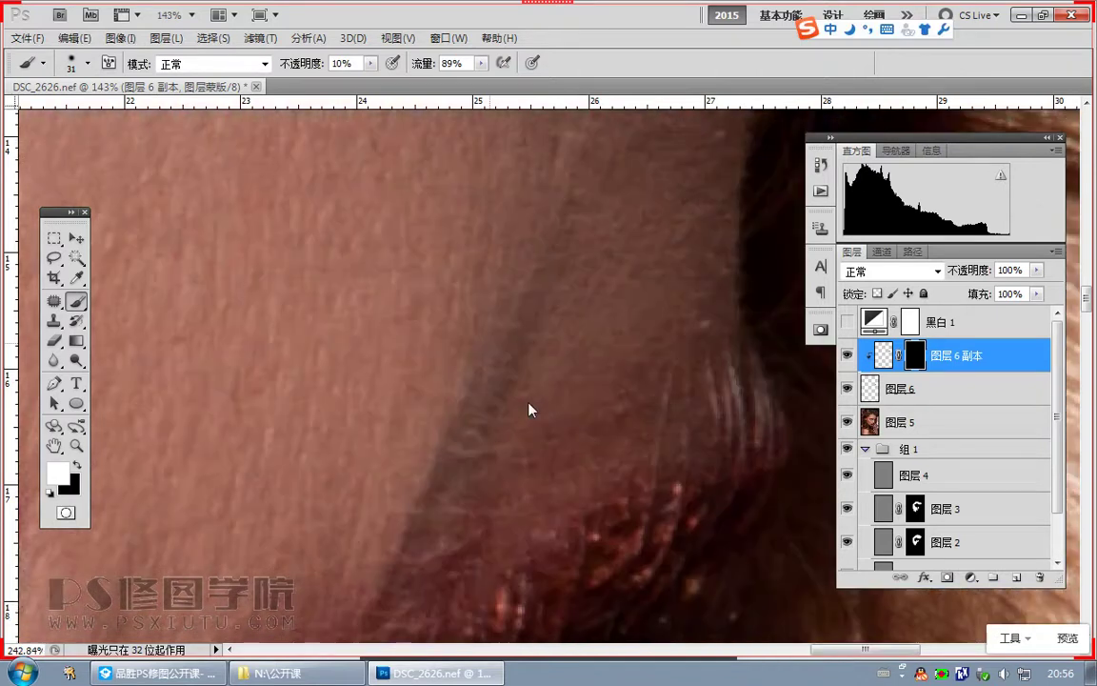
# Step: Try to reveal the patch along the crease by painting its mask white at 50% opacity
pyautogui.press('5')
pyautogui.moveTo(551, 212); pyautogui.dragTo(422, 530)
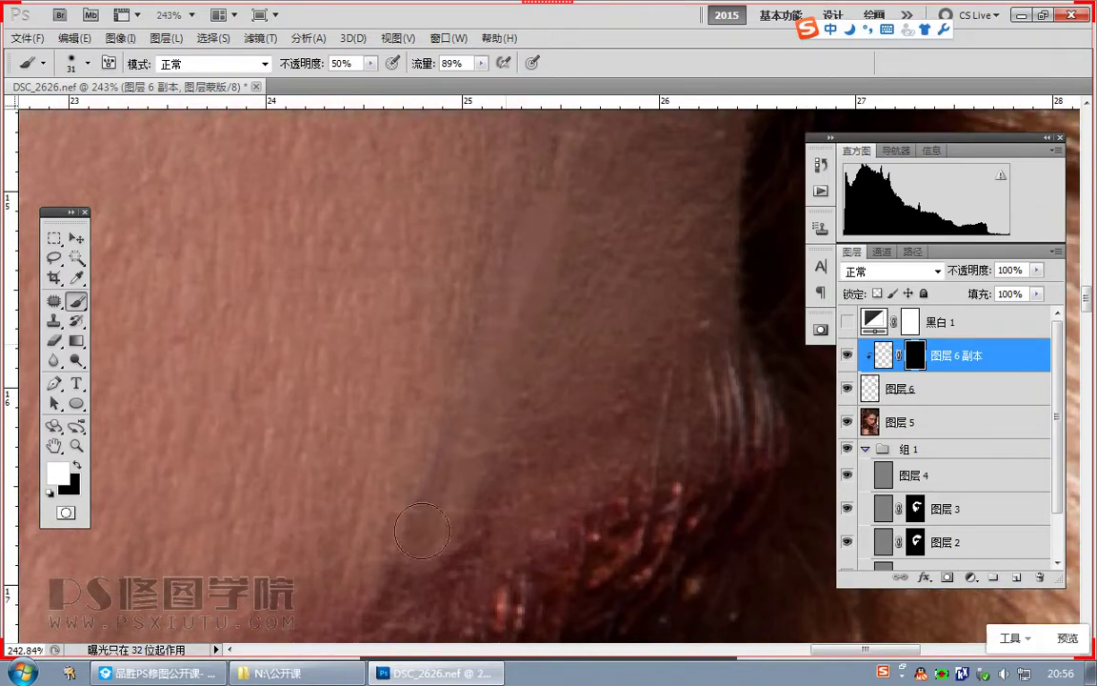
pyautogui.hotkey('ctrl', 'z')
# Step: Reveal the patch along the crease with 30% white strokes on the mask, and switch to a 25 px black brush
pyautogui.moveTo(454, 322); pyautogui.dragTo(424, 309)
pyautogui.press('3')
pyautogui.moveTo(507, 236); pyautogui.dragTo(506, 303)
pyautogui.moveTo(528, 226)
pyautogui.mouseDown()
pyautogui.moveTo(455, 449)
pyautogui.moveTo(446, 416)
pyautogui.moveTo(454, 469)
pyautogui.mouseUp()
pyautogui.moveTo(529, 237)
pyautogui.mouseDown()
pyautogui.moveTo(490, 425)
pyautogui.moveTo(463, 458)
pyautogui.moveTo(401, 480)
pyautogui.mouseUp()
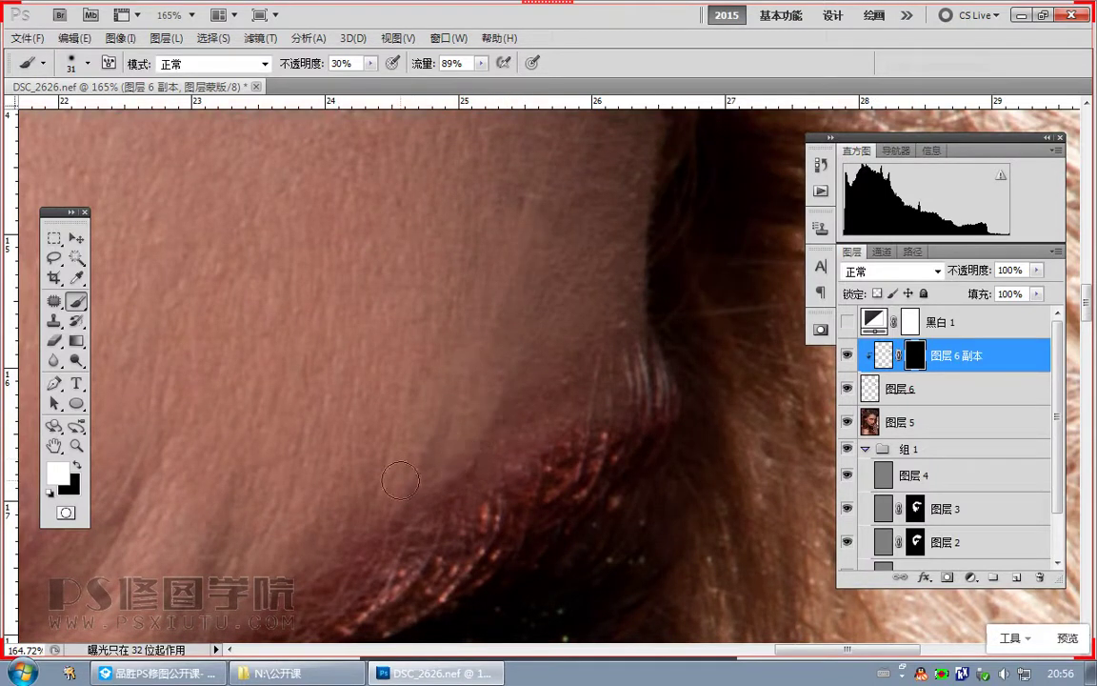
pyautogui.press('[')
pyautogui.press('[')
pyautogui.press('x')
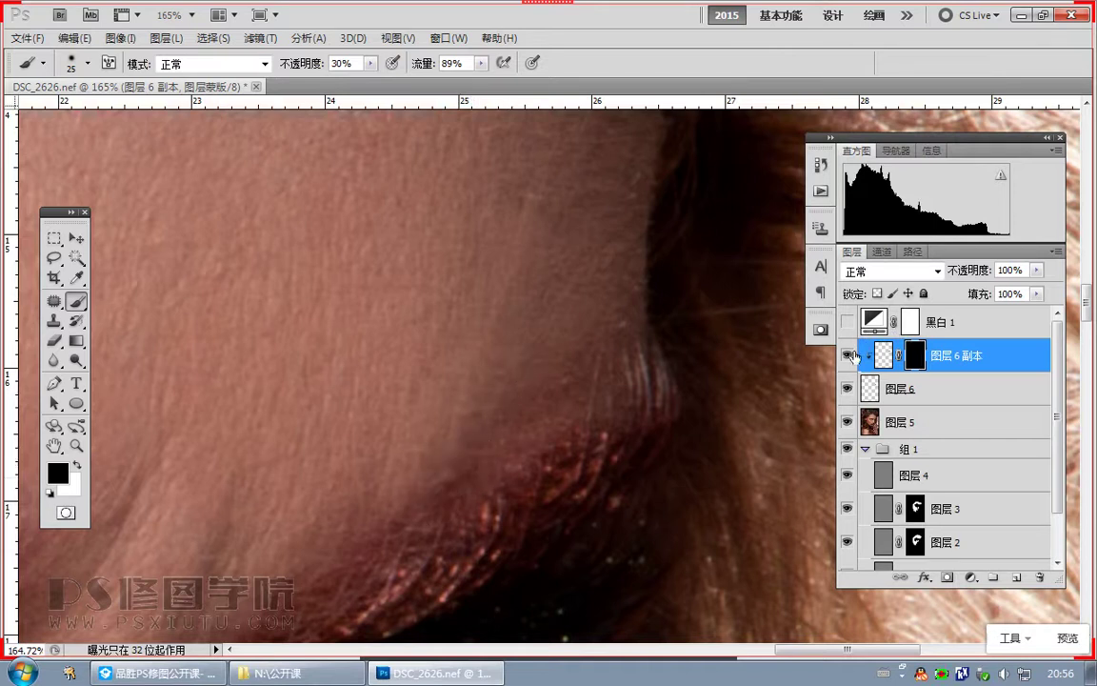
# Step: Lower the opacity of the masked patch layer to 85% and check how it blends with the forehead
pyautogui.moveTo(1036, 271); pyautogui.dragTo(1026, 294)
pyautogui.scroll(-6, 483, 446)
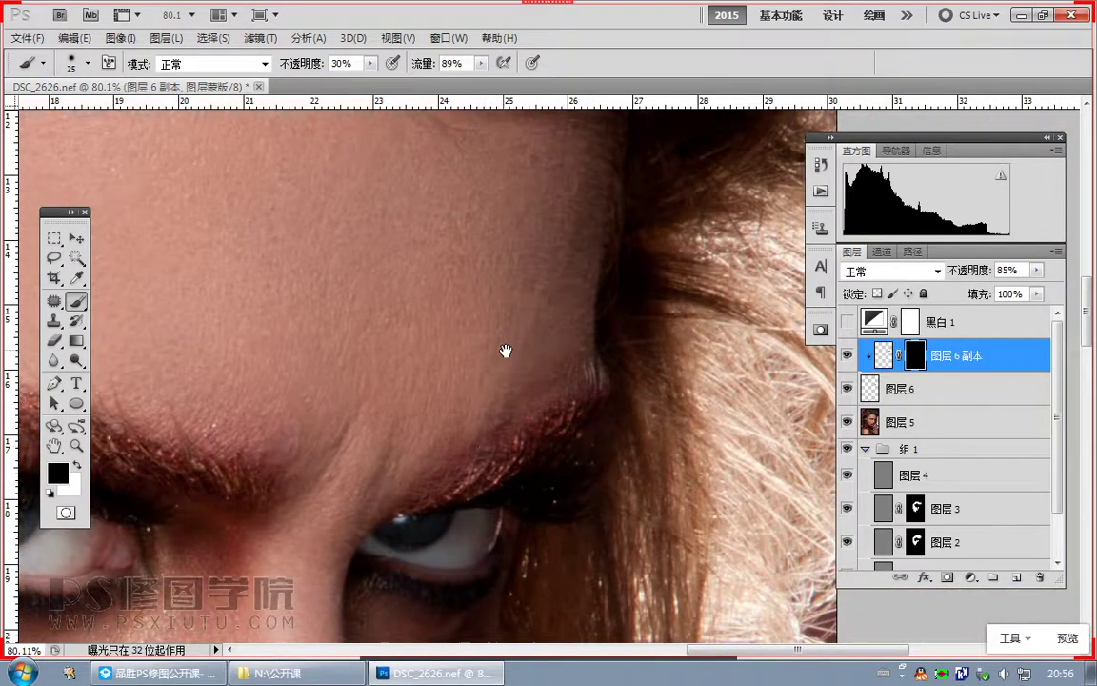
pyautogui.scroll(4, 507, 352)
pyautogui.moveTo(547, 416); pyautogui.dragTo(502, 410)
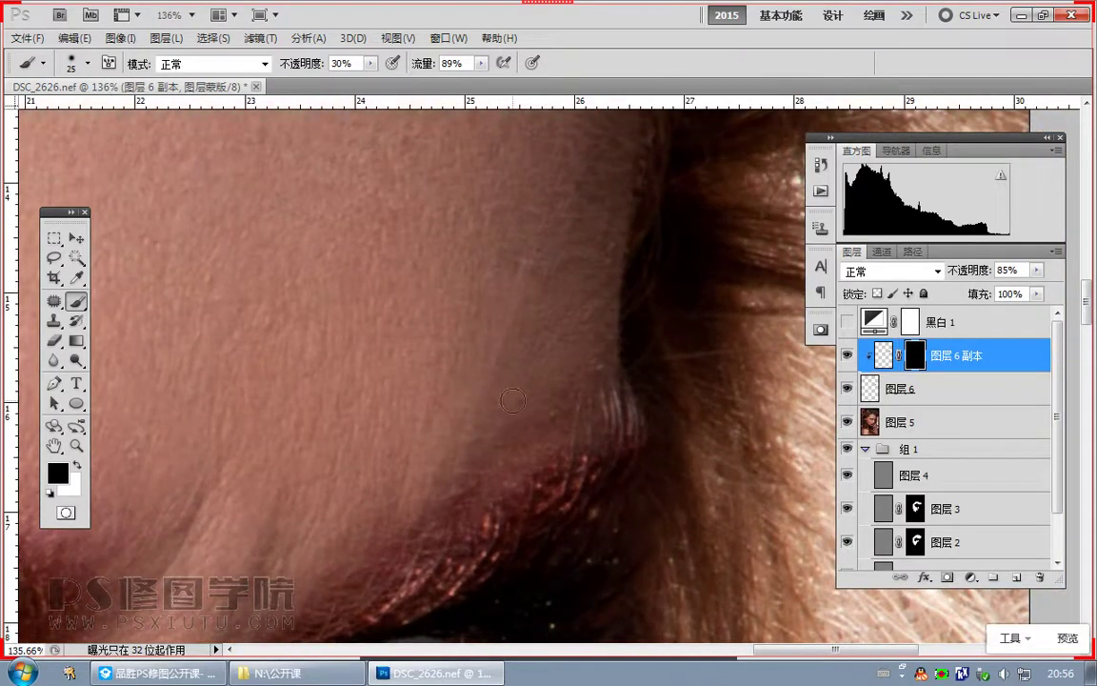
# Step: Add a new Soft Light layer filled with neutral gray above the masked patch layer
pyautogui.keyDown('alt'); pyautogui.click(1016, 578); pyautogui.keyUp('alt')
pyautogui.click(461, 279)
pyautogui.click(448, 226)
pyautogui.click(491, 302)
pyautogui.click(700, 212)
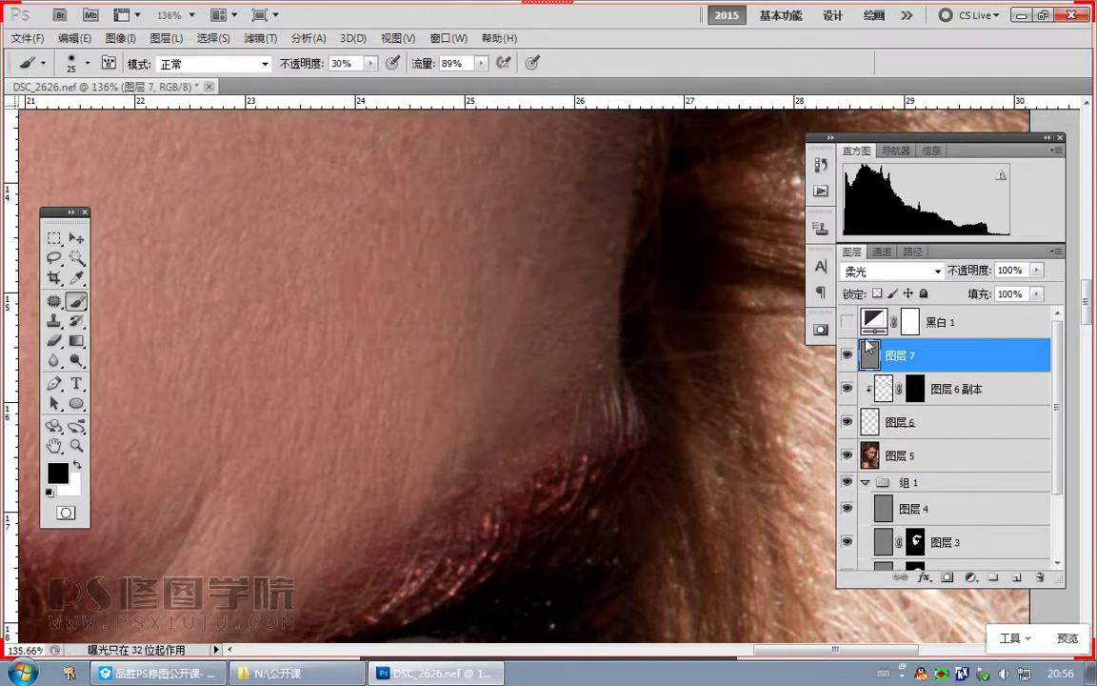
# Step: Show the 黑白 1 layer to view the skin in black and white, and set the brush opacity to 3%
pyautogui.click(846, 322)
pyautogui.moveTo(443, 394); pyautogui.dragTo(441, 433)
pyautogui.rightClick(76, 301)
pyautogui.click(124, 300)
pyautogui.press('1')
pyautogui.click(371, 64)
pyautogui.moveTo(370, 81); pyautogui.dragTo(365, 81)
pyautogui.click(463, 339)
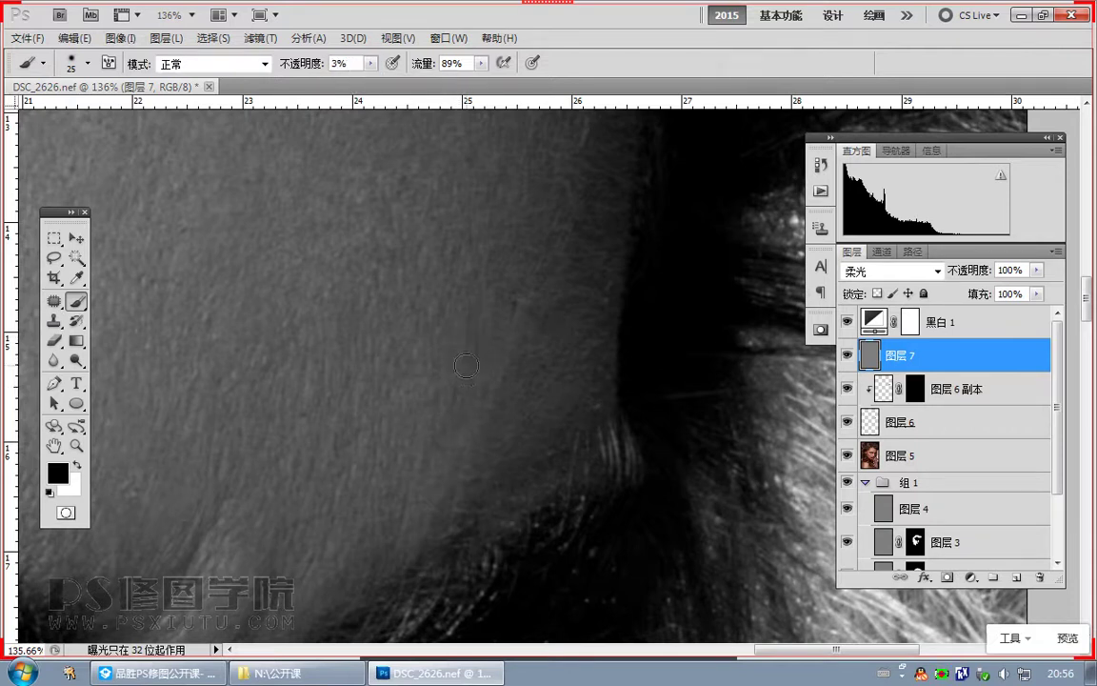
# Step: Lighten the dark spots on the forehead, from above the eyebrow up to the hairline, with a 16 px white brush
pyautogui.press('x')
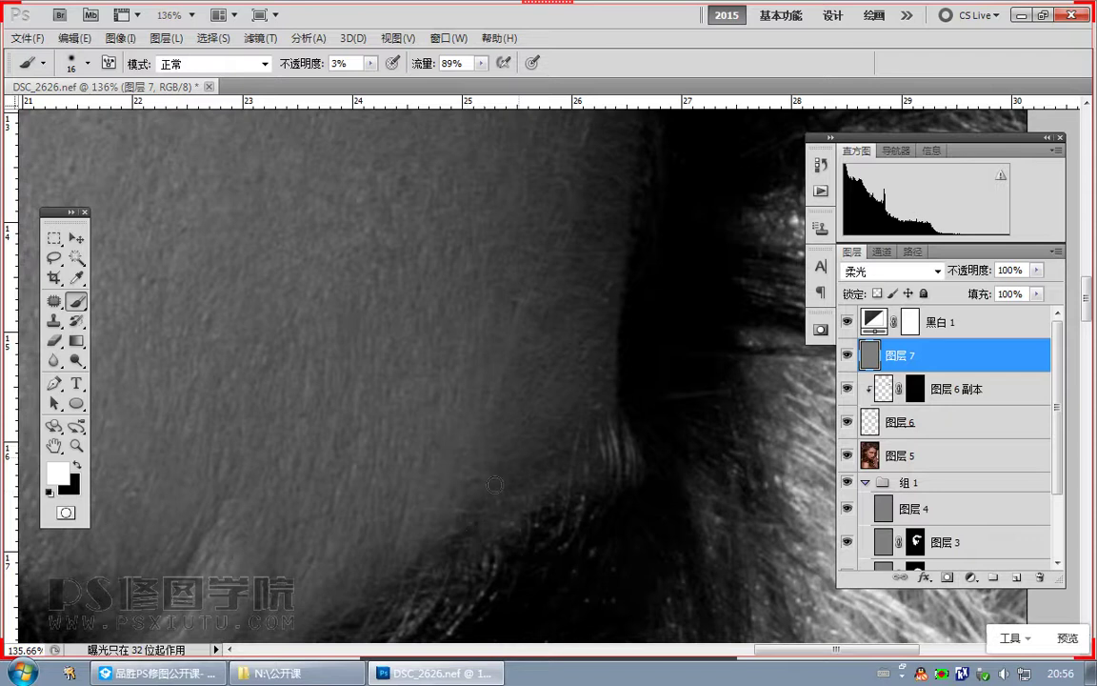
pyautogui.moveTo(497, 446); pyautogui.dragTo(493, 500)
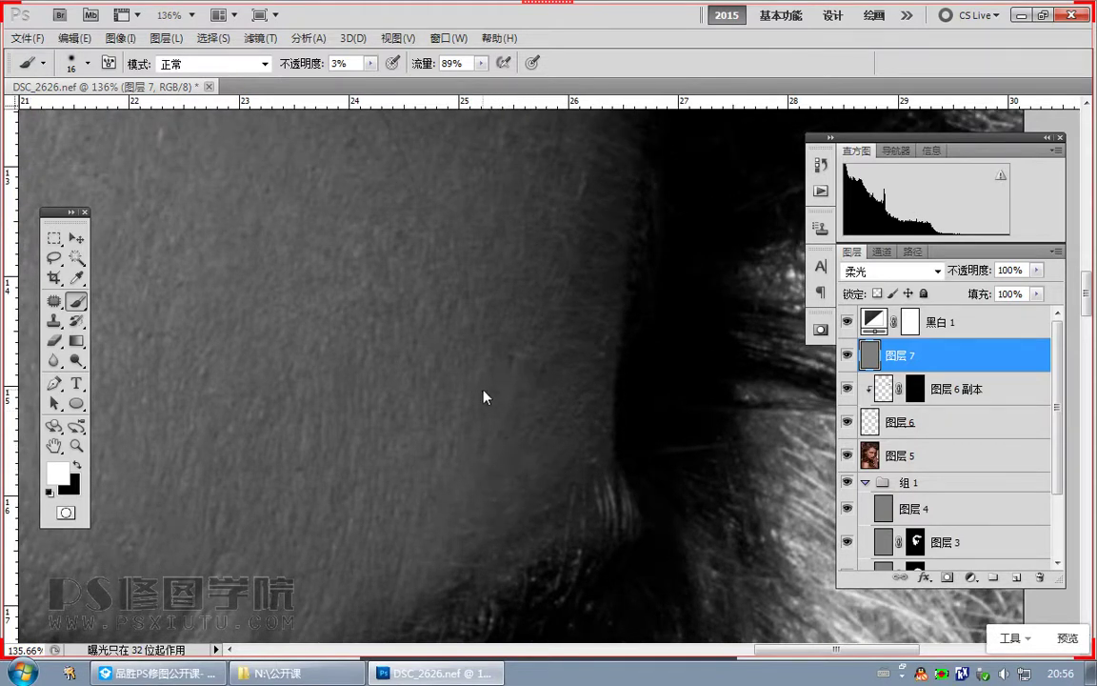
pyautogui.scroll(1, 348, 375)
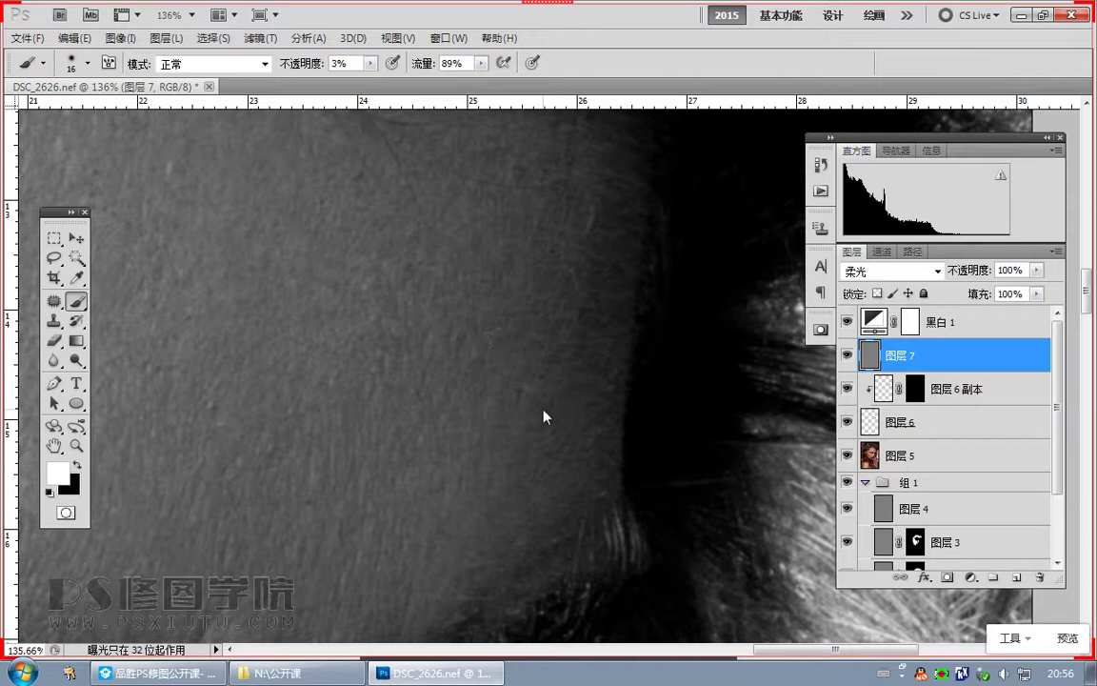
pyautogui.scroll(3, 543, 416)
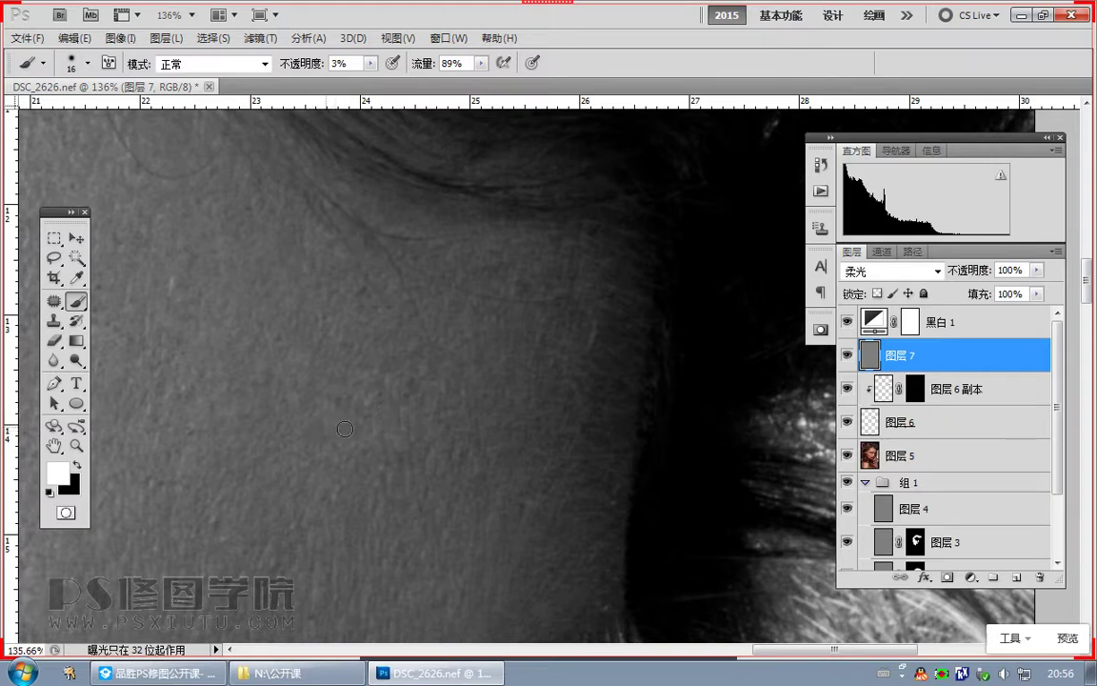
pyautogui.moveTo(295, 358); pyautogui.dragTo(376, 415)
pyautogui.moveTo(367, 359); pyautogui.dragTo(402, 431)
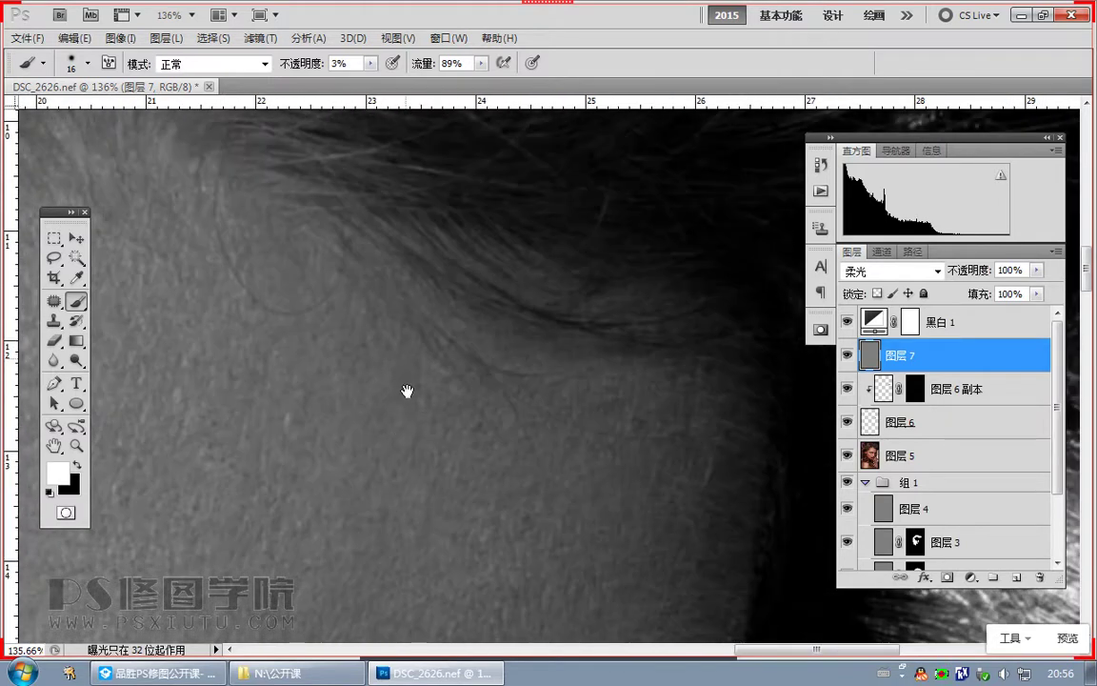
pyautogui.moveTo(370, 352); pyautogui.dragTo(358, 378)
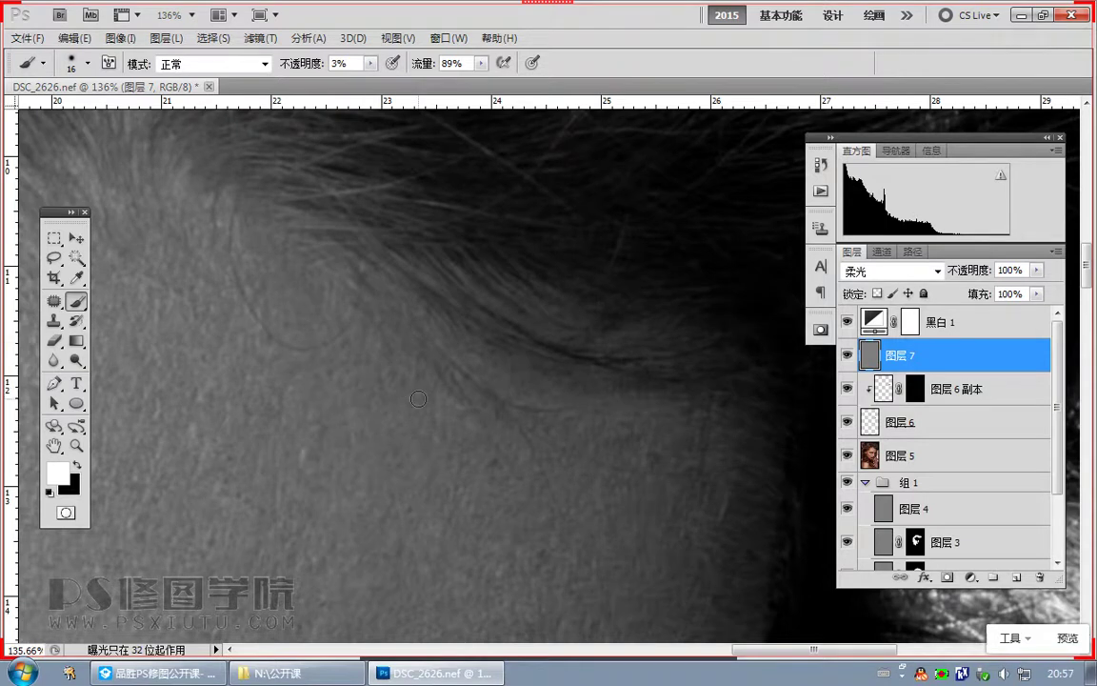
pyautogui.moveTo(418, 398); pyautogui.dragTo(436, 398)
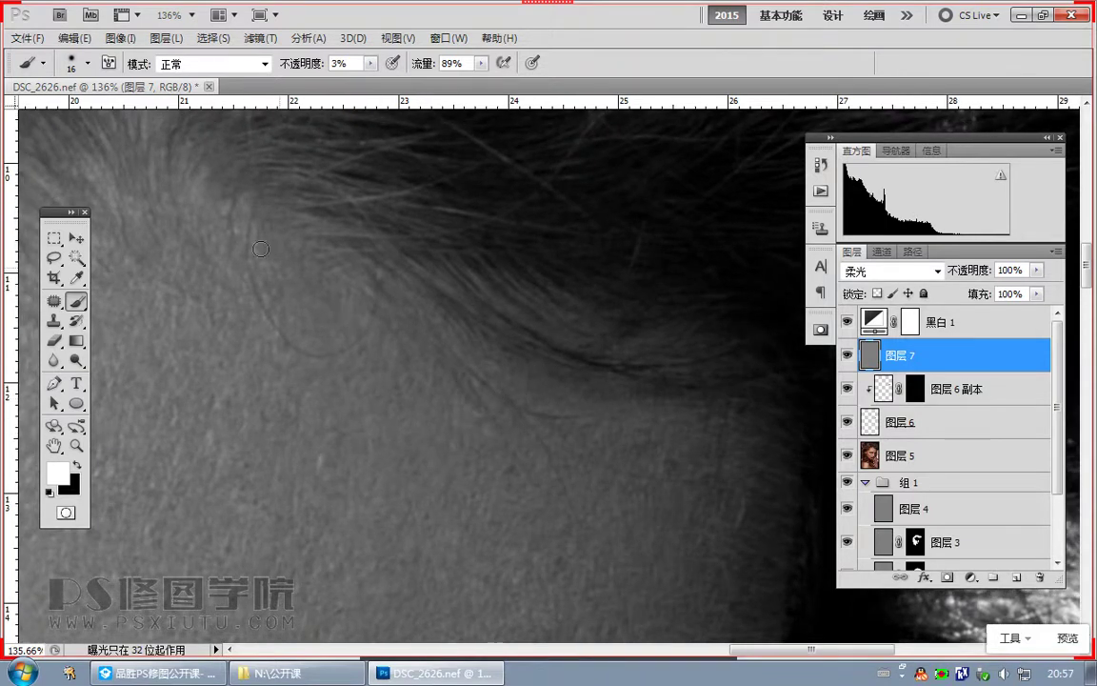
pyautogui.moveTo(249, 261); pyautogui.dragTo(243, 433)
pyautogui.scroll(3, 510, 454)
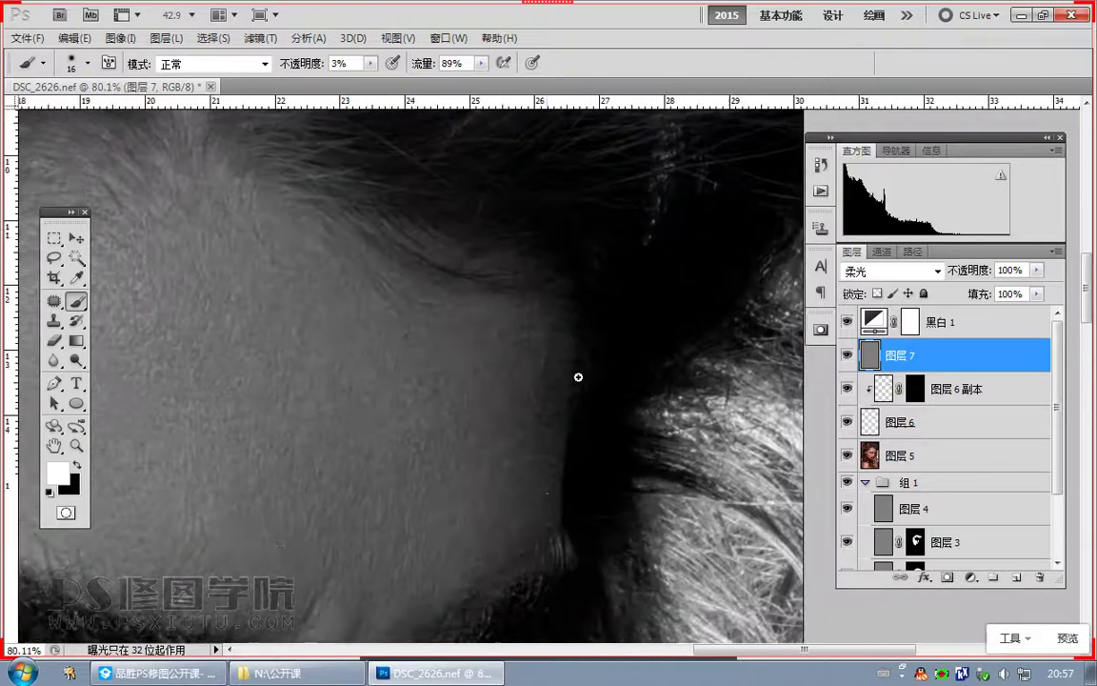
# Step: Hide the 黑白 1 layer to review the face in colour, and stamp all visible layers into a new layer for the Patch tool
pyautogui.click(847, 322)
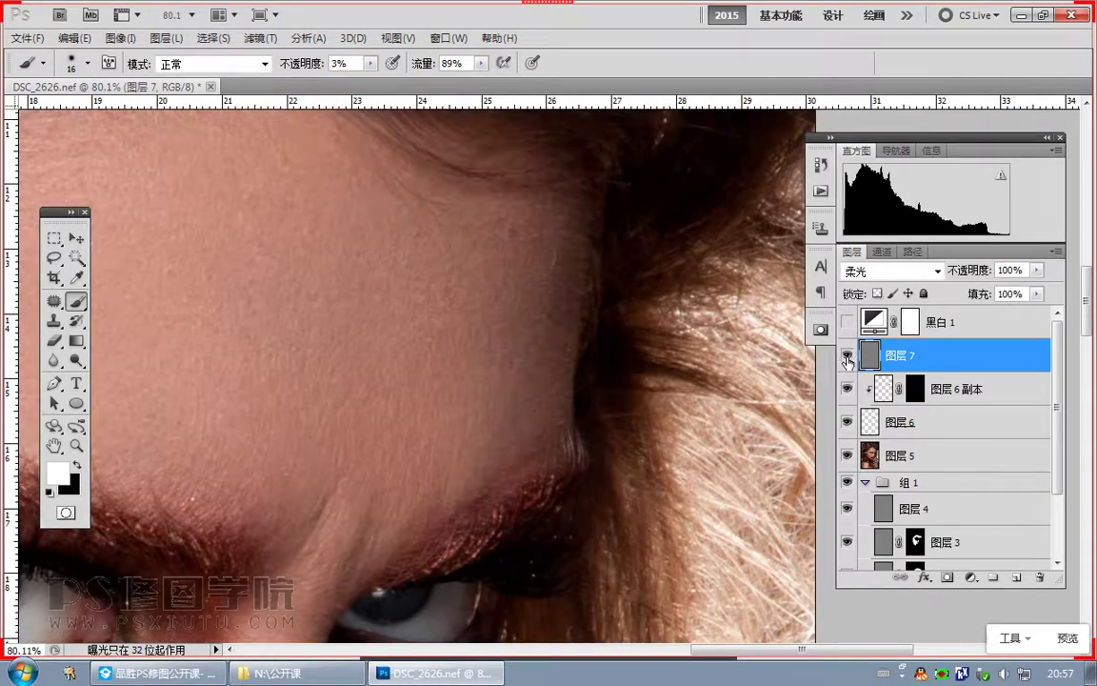
pyautogui.scroll(-5, 495, 481)
pyautogui.scroll(4, 494, 492)
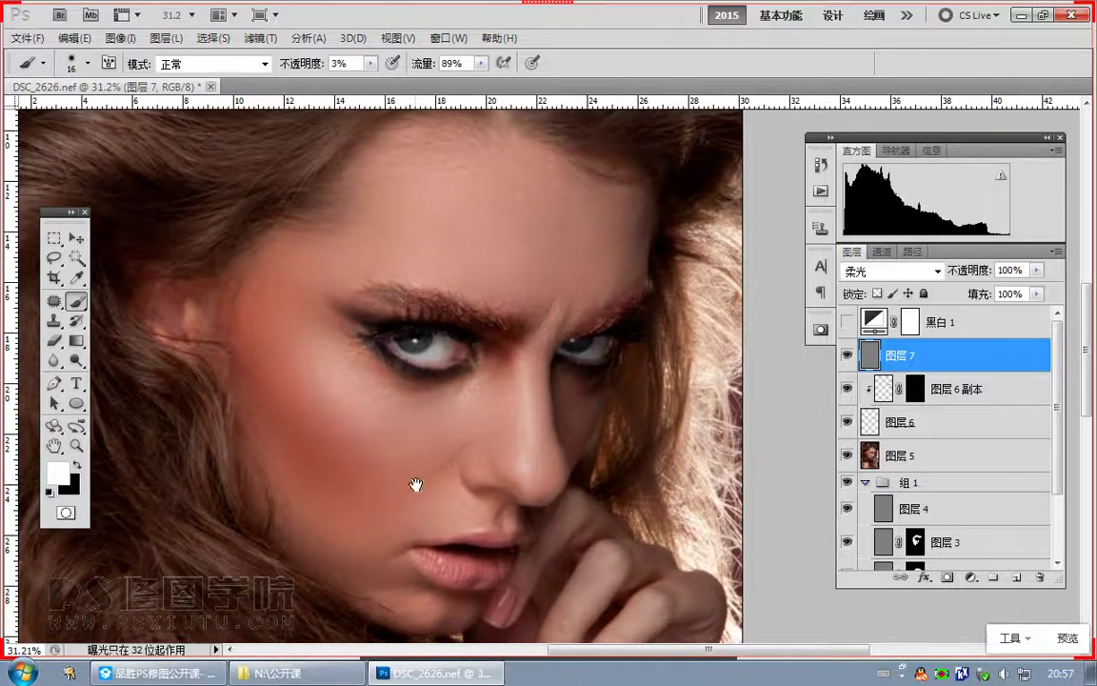
pyautogui.moveTo(54, 301); pyautogui.dragTo(105, 304)
pyautogui.hotkey('ctrl', 'alt', 'shift', 'e')
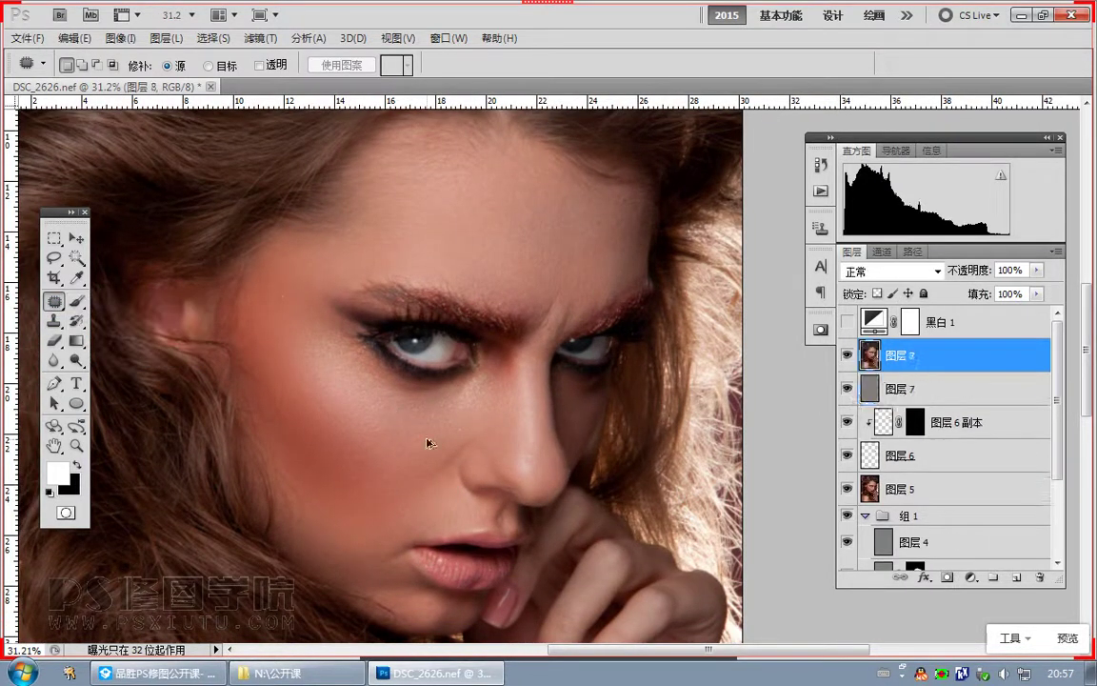
# Step: Patch out the small blemishes on the cheek beside the nose
pyautogui.scroll(5, 299, 343)
pyautogui.moveTo(250, 204); pyautogui.dragTo(272, 216)
pyautogui.hotkey('ctrl', 'd')
pyautogui.keyDown('alt'); pyautogui.click(402, 377); pyautogui.keyUp('alt')
pyautogui.moveTo(739, 502); pyautogui.dragTo(469, 400)
pyautogui.keyDown('ctrl'); pyautogui.click(442, 451); pyautogui.keyUp('ctrl')
pyautogui.moveTo(367, 387); pyautogui.dragTo(387, 416)
pyautogui.hotkey('ctrl', 'd')
pyautogui.moveTo(337, 508); pyautogui.dragTo(349, 333)
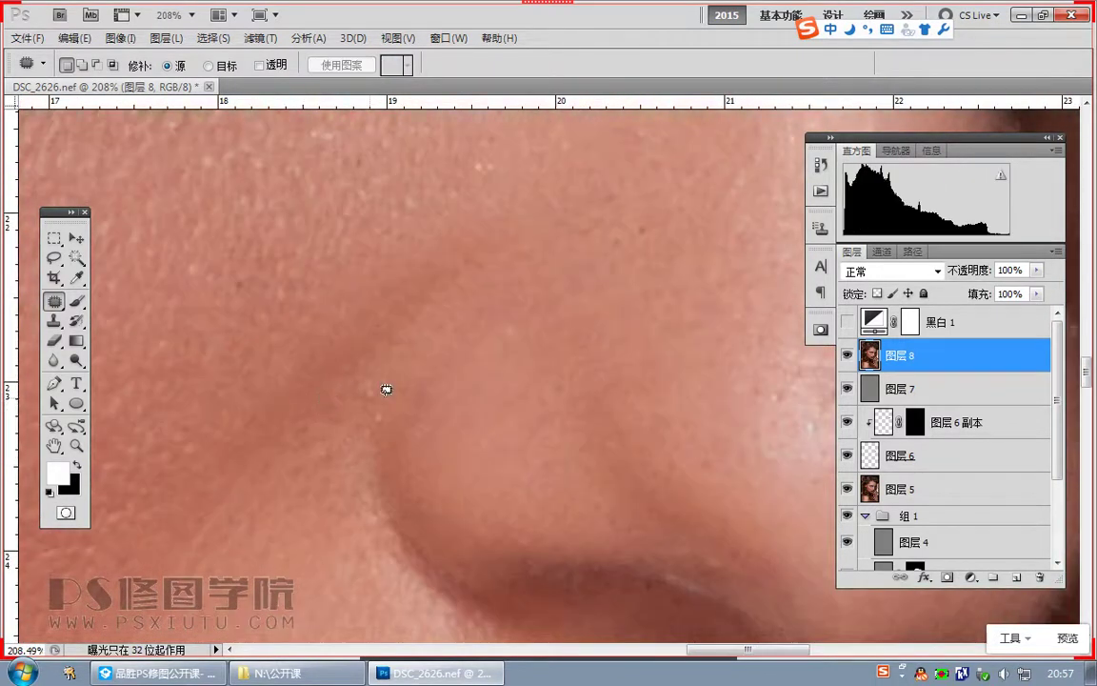
# Step: Patch out the stray specks along the bridge of the nose
pyautogui.moveTo(687, 167); pyautogui.dragTo(391, 425)
pyautogui.moveTo(483, 216)
pyautogui.mouseDown()
pyautogui.moveTo(436, 390)
pyautogui.moveTo(452, 368)
pyautogui.mouseUp()
pyautogui.moveTo(459, 370); pyautogui.dragTo(458, 400)
pyautogui.hotkey('ctrl', 'd')
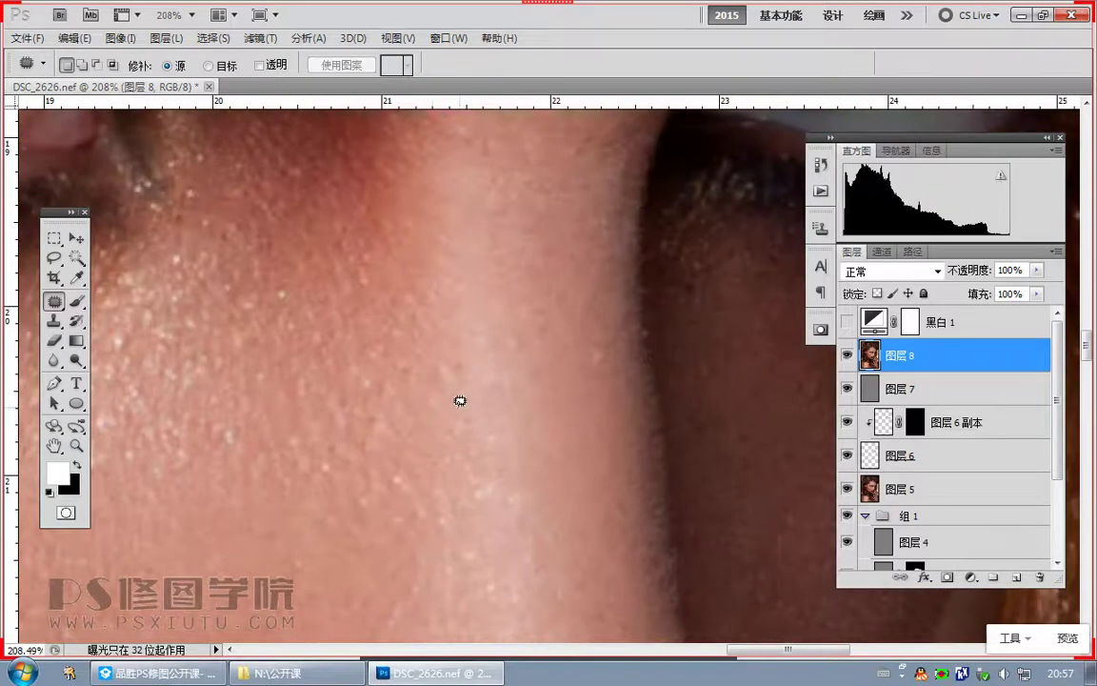
pyautogui.moveTo(261, 410); pyautogui.dragTo(409, 365)
pyautogui.moveTo(610, 328); pyautogui.dragTo(603, 321)
pyautogui.moveTo(609, 316); pyautogui.dragTo(610, 326)
pyautogui.hotkey('ctrl', 'd')
# Step: Patch out the bright specks on the skin below the inner corner of the near eye
pyautogui.moveTo(375, 378); pyautogui.dragTo(376, 386)
pyautogui.moveTo(384, 392); pyautogui.dragTo(380, 419)
pyautogui.hotkey('ctrl', 'd')
pyautogui.moveTo(403, 290); pyautogui.dragTo(442, 376)
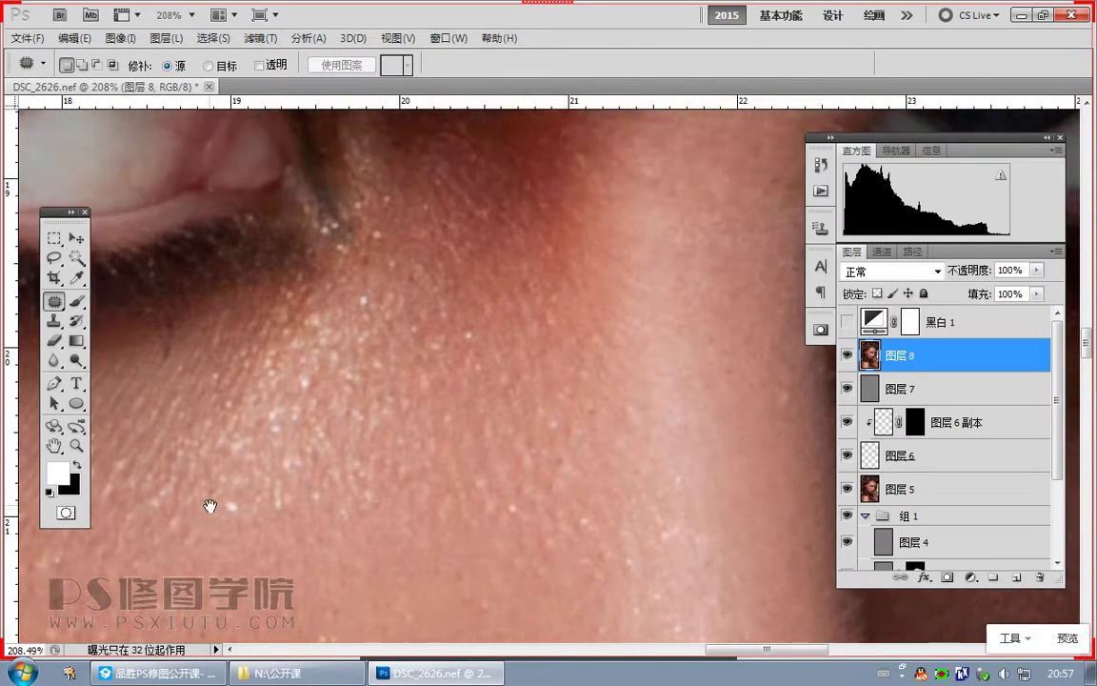
pyautogui.scroll(2, 438, 355)
pyautogui.hscroll(-1, 438, 355)
pyautogui.moveTo(550, 473); pyautogui.dragTo(546, 524)
pyautogui.hotkey('ctrl', 'd')
# Step: Check the eyebrows and eyes for flaws, and patch the fine veins in the white of the near eye
pyautogui.moveTo(285, 162); pyautogui.dragTo(496, 410)
pyautogui.moveTo(480, 347); pyautogui.dragTo(266, 382)
pyautogui.moveTo(516, 268); pyautogui.dragTo(592, 373)
pyautogui.scroll(3, 514, 357)
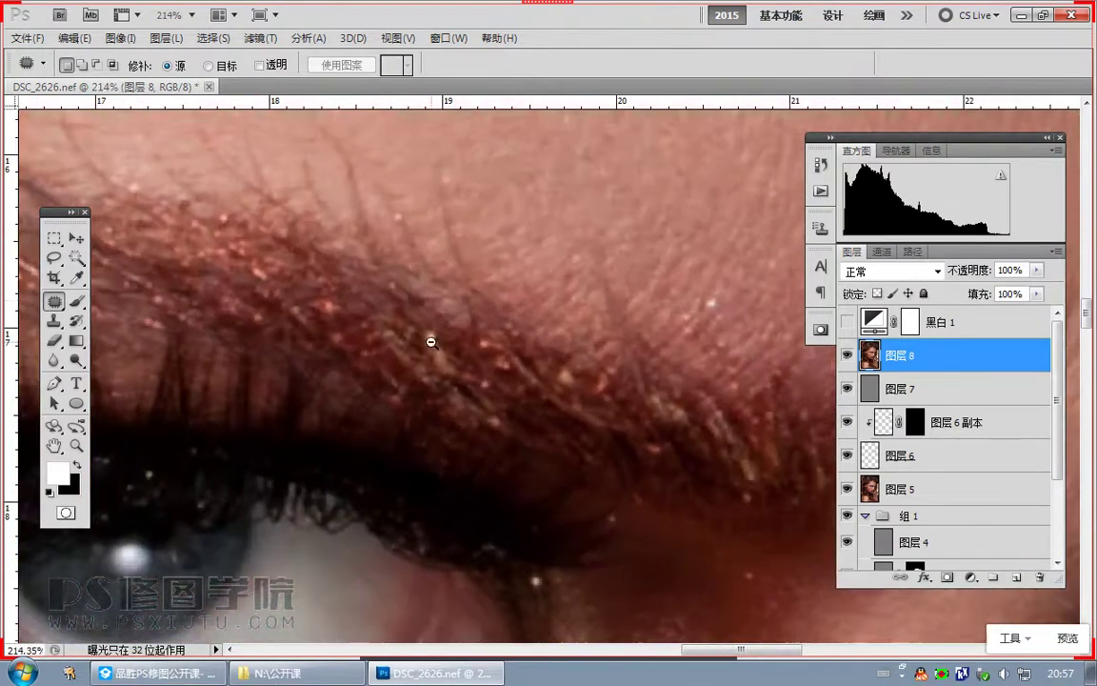
pyautogui.scroll(-5, 333, 258)
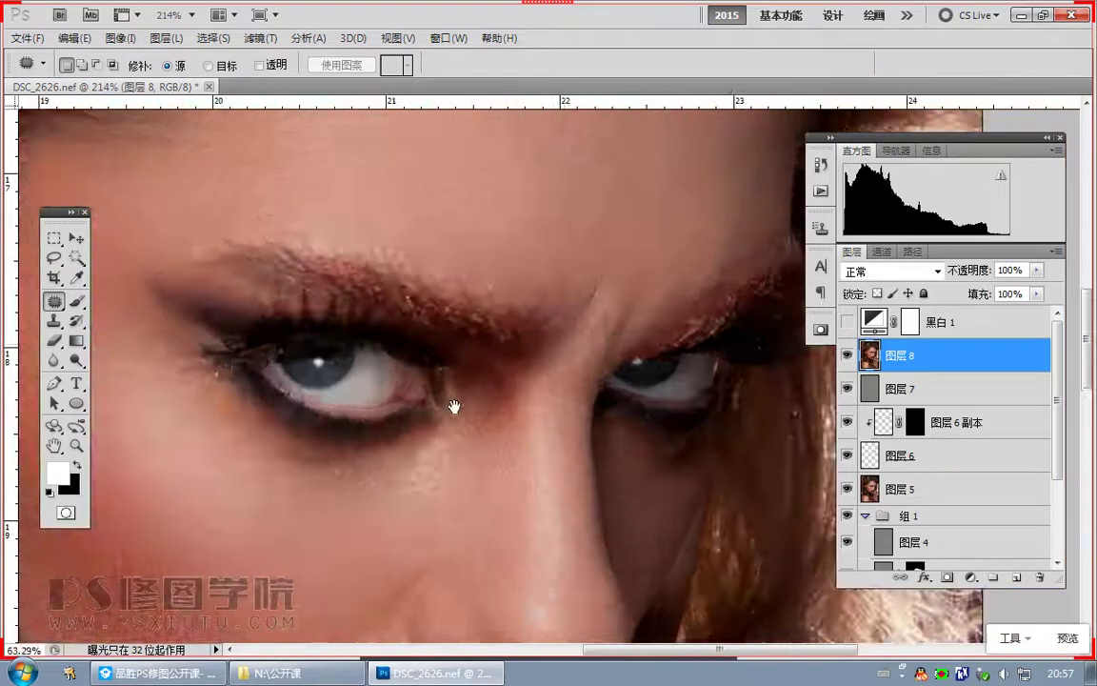
pyautogui.scroll(4, 559, 405)
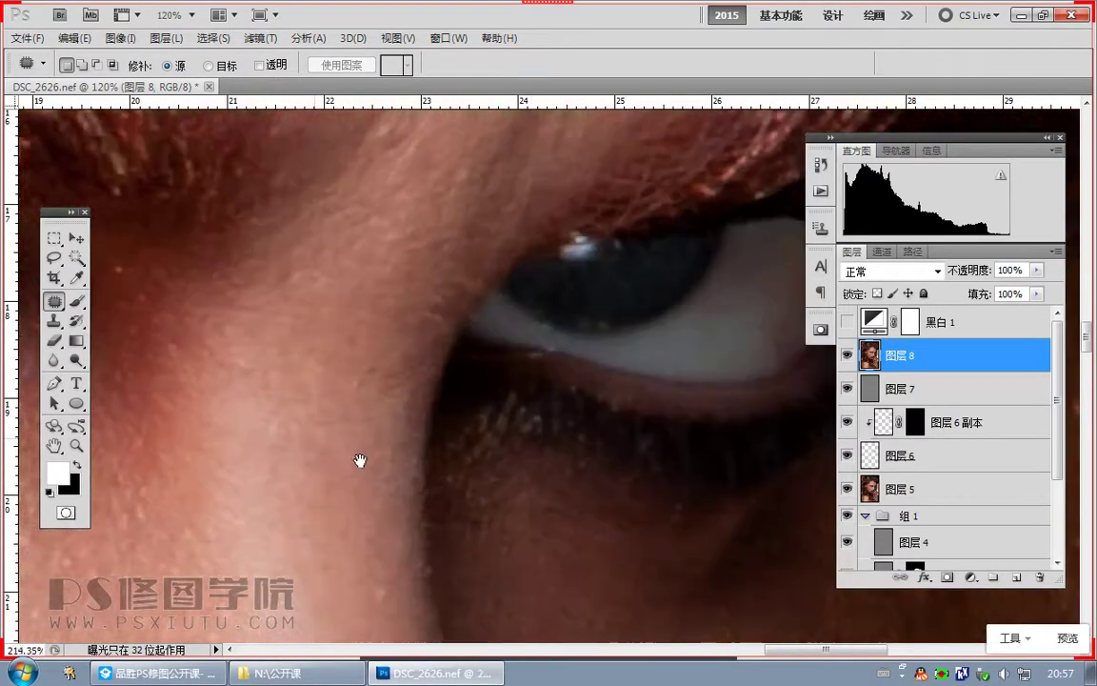
pyautogui.scroll(3, 543, 365)
pyautogui.scroll(2, 544, 365)
pyautogui.moveTo(500, 387)
pyautogui.mouseDown()
pyautogui.moveTo(607, 319)
pyautogui.moveTo(591, 358)
pyautogui.mouseUp()
pyautogui.hotkey('ctrl', 'd')
pyautogui.moveTo(566, 291); pyautogui.dragTo(469, 319)
pyautogui.moveTo(444, 374); pyautogui.dragTo(450, 454)
pyautogui.hotkey('ctrl', 'd')
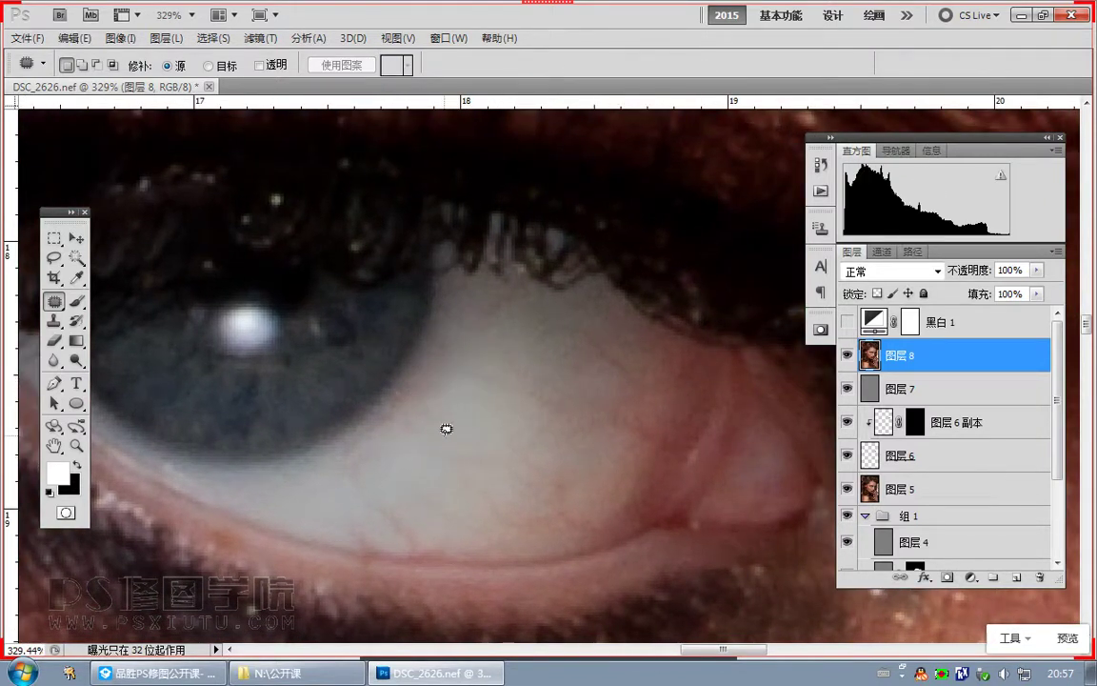
# Step: Add a neutral gray Soft Light layer above the stamped copy and enlarge the brush to 38 px for the eye
pyautogui.click(72, 302)
pyautogui.keyDown('alt'); pyautogui.click(1017, 577); pyautogui.keyUp('alt')
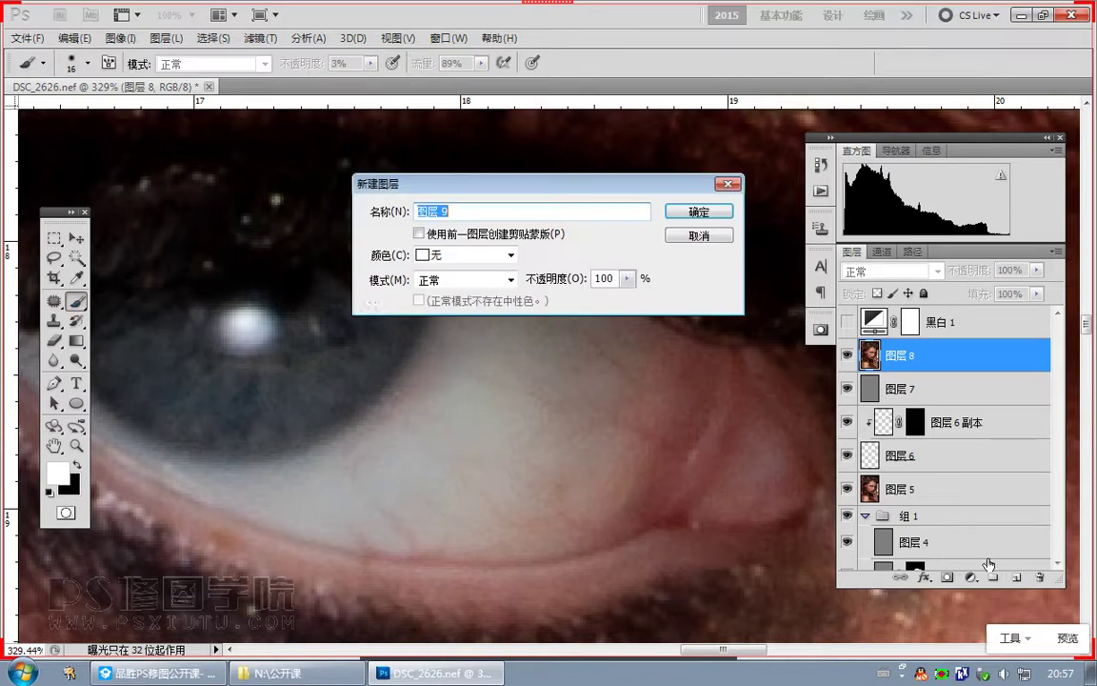
pyautogui.click(440, 280)
pyautogui.click(427, 228)
pyautogui.click(416, 301)
pyautogui.click(698, 212)
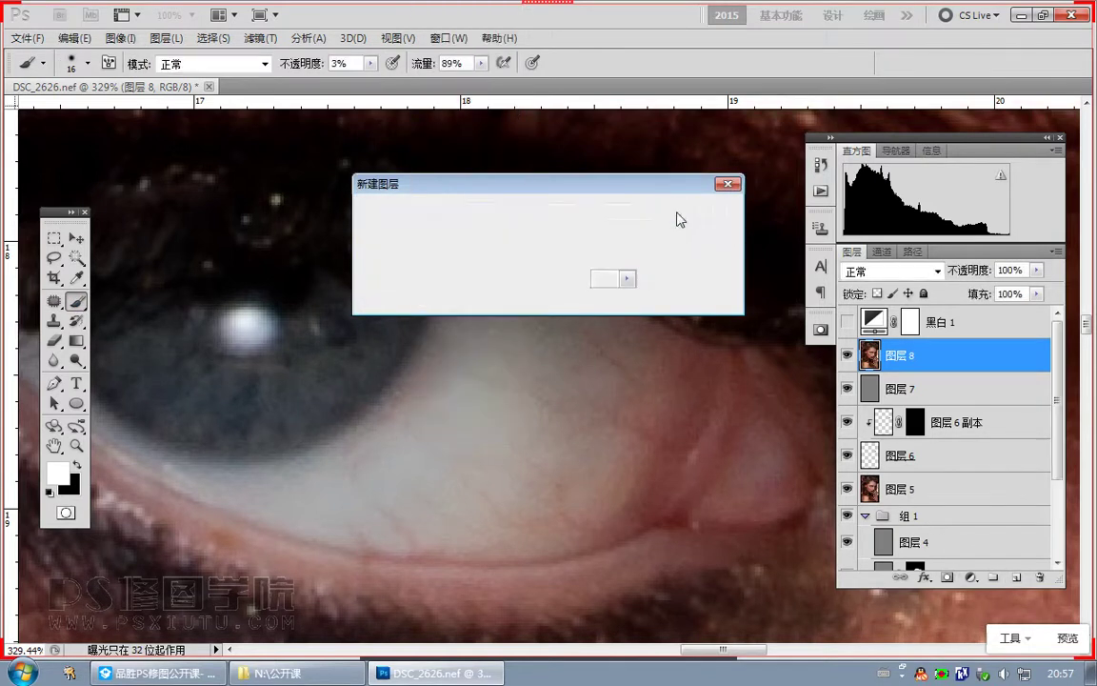
pyautogui.press(']')
pyautogui.press(']')
pyautogui.press(']')
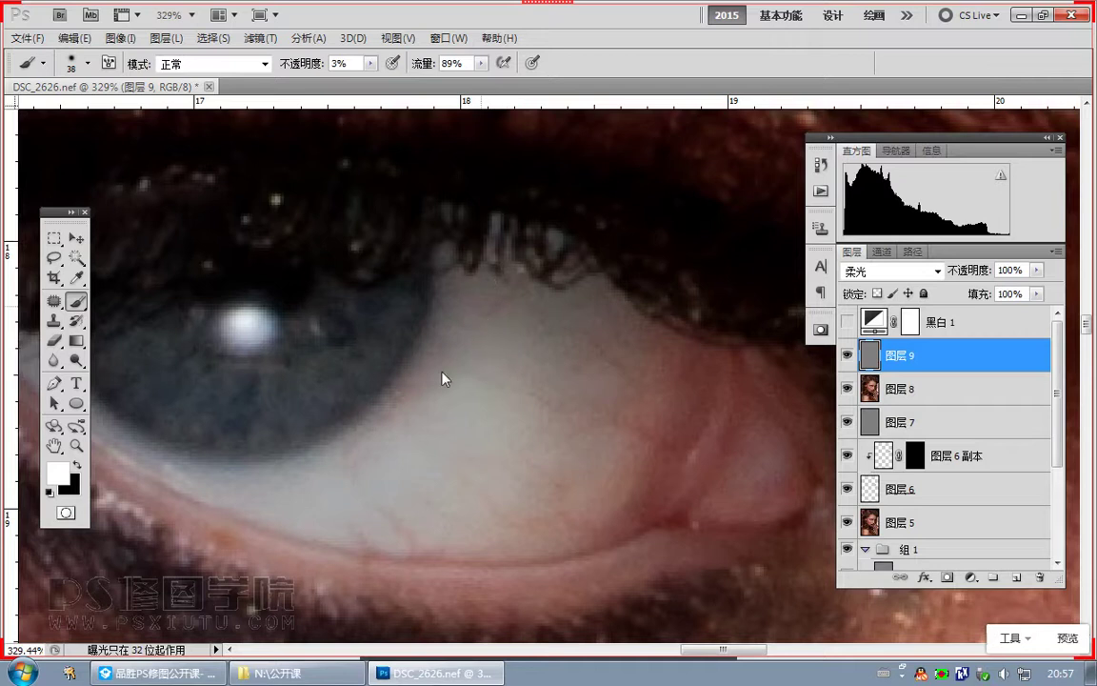
# Step: Brighten the white of the near eye with white at 3% brush opacity, and compare it with the gray layer hidden
pyautogui.moveTo(457, 319)
pyautogui.mouseDown()
pyautogui.moveTo(348, 482)
pyautogui.moveTo(483, 342)
pyautogui.moveTo(508, 507)
pyautogui.moveTo(524, 343)
pyautogui.moveTo(559, 343)
pyautogui.mouseUp()
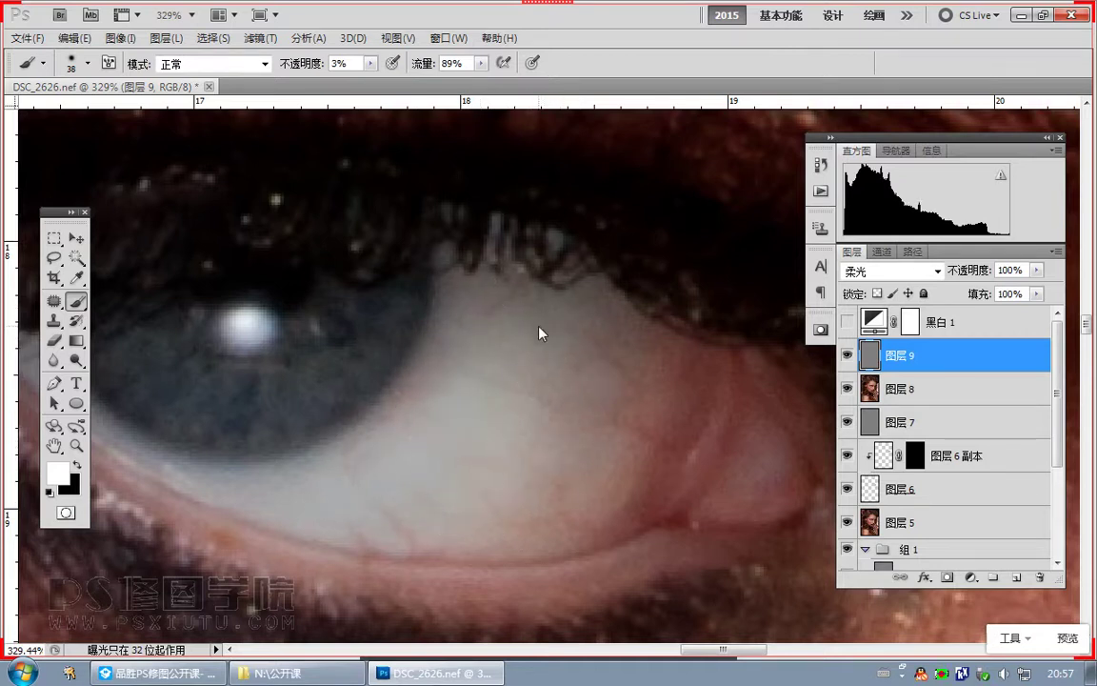
pyautogui.moveTo(483, 301)
pyautogui.mouseDown()
pyautogui.moveTo(456, 364)
pyautogui.moveTo(455, 323)
pyautogui.moveTo(391, 446)
pyautogui.moveTo(367, 463)
pyautogui.moveTo(261, 481)
pyautogui.moveTo(499, 383)
pyautogui.moveTo(445, 463)
pyautogui.moveTo(559, 422)
pyautogui.moveTo(523, 490)
pyautogui.moveTo(531, 507)
pyautogui.moveTo(419, 493)
pyautogui.mouseUp()
pyautogui.scroll(-6, 478, 418)
pyautogui.click(849, 354)
pyautogui.click(848, 356)
# Step: Brighten the white of the far eye with white at 10% brush opacity, shrinking the brush to 12 px
pyautogui.scroll(5, 678, 453)
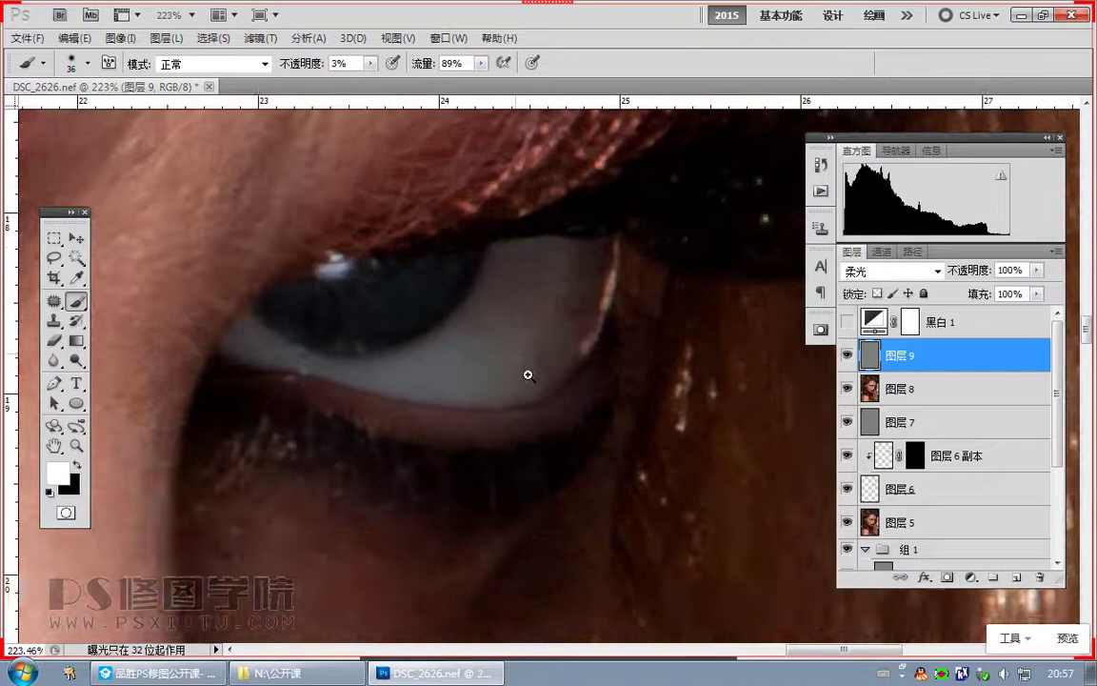
pyautogui.press('1')
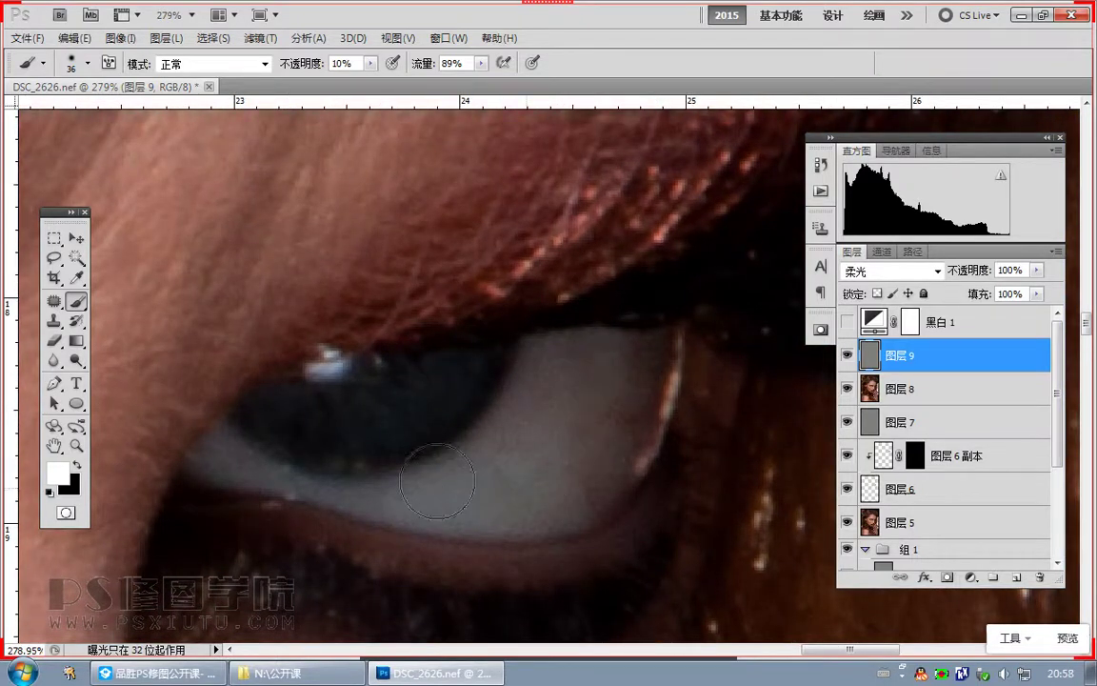
pyautogui.press('[')
pyautogui.press('[')
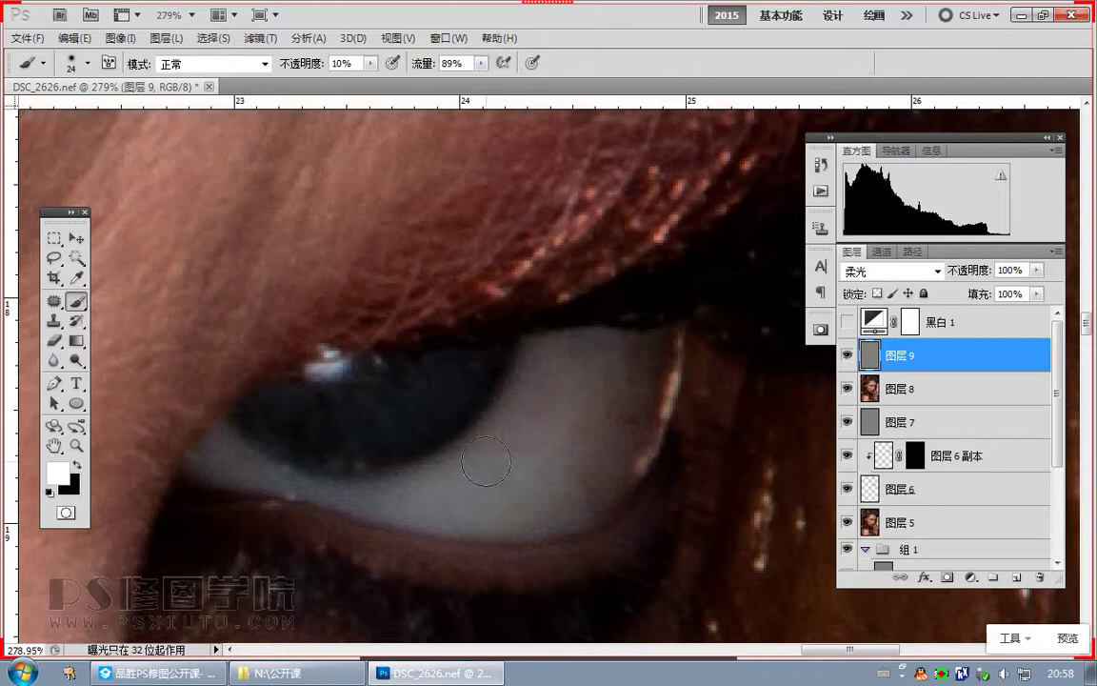
pyautogui.keyDown('alt'); pyautogui.rightClick(511, 430); pyautogui.keyUp('alt')
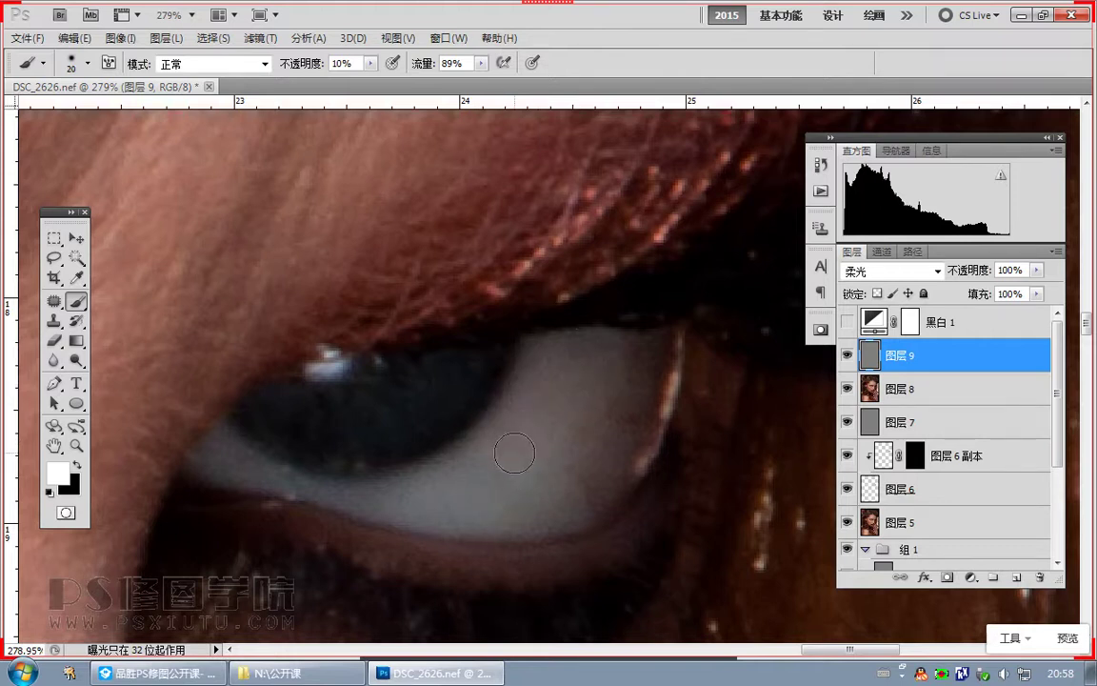
pyautogui.press('[')
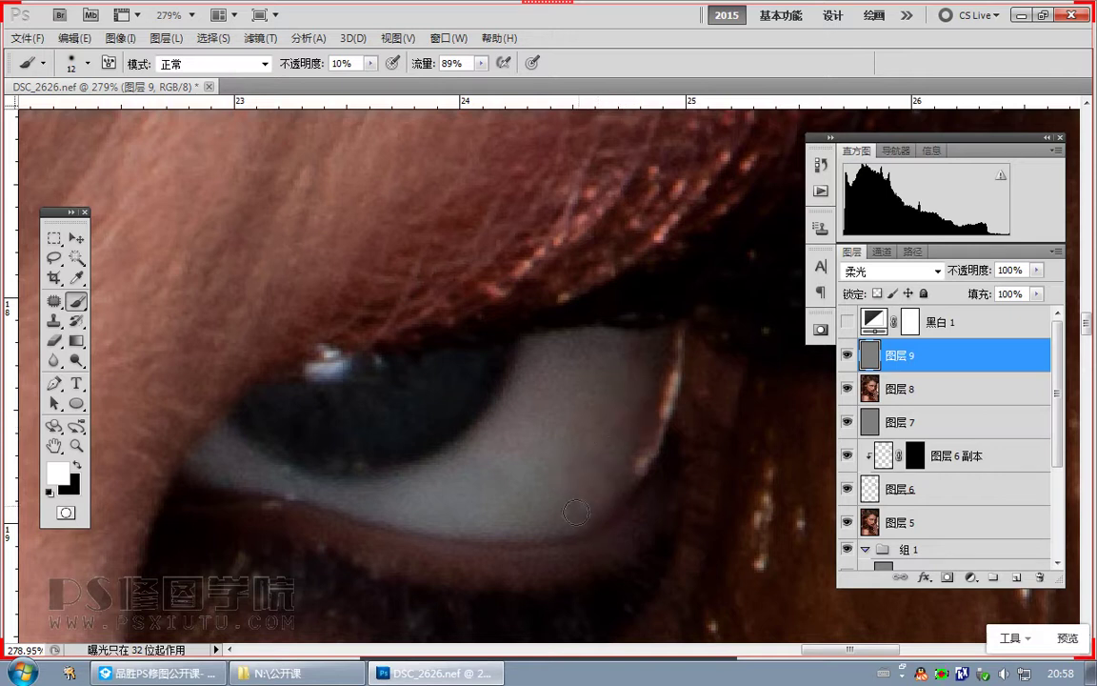
pyautogui.hotkey('ctrl', '0')
pyautogui.moveTo(465, 492); pyautogui.dragTo(515, 502)
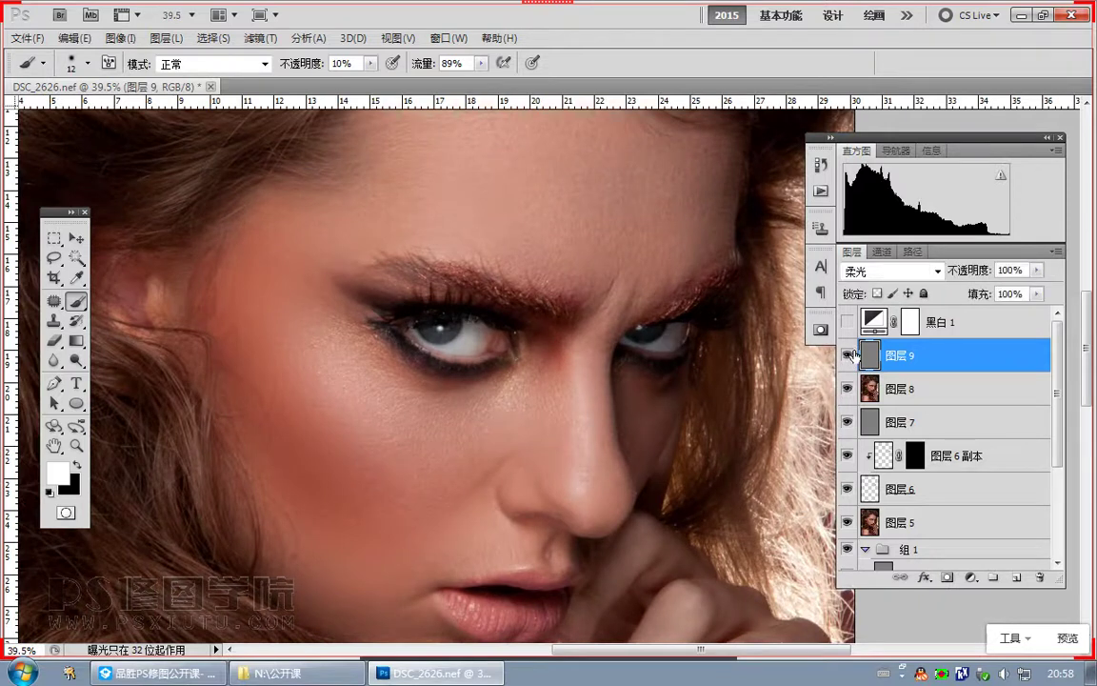
pyautogui.scroll(-2, 568, 446)
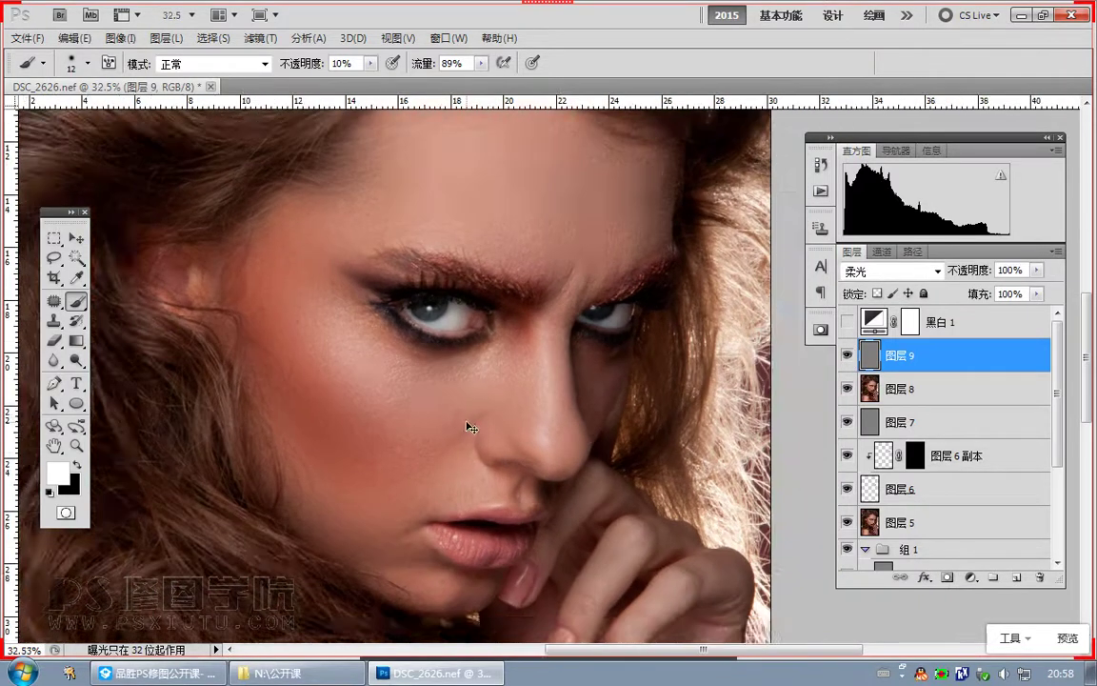
pyautogui.scroll(-1, 468, 439)
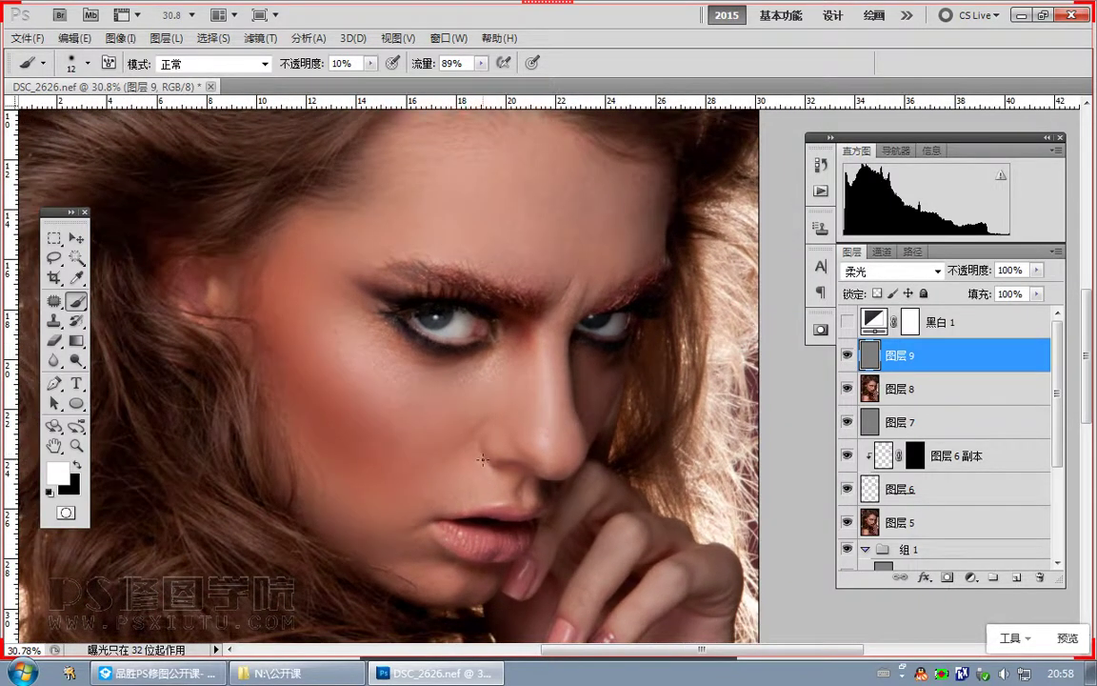
# Step: Stamp all visible layers into a merged copy and patch the uneven spots on the forehead above the far eyebrow
pyautogui.hotkey('ctrl', 'shift', 'alt', 'e')
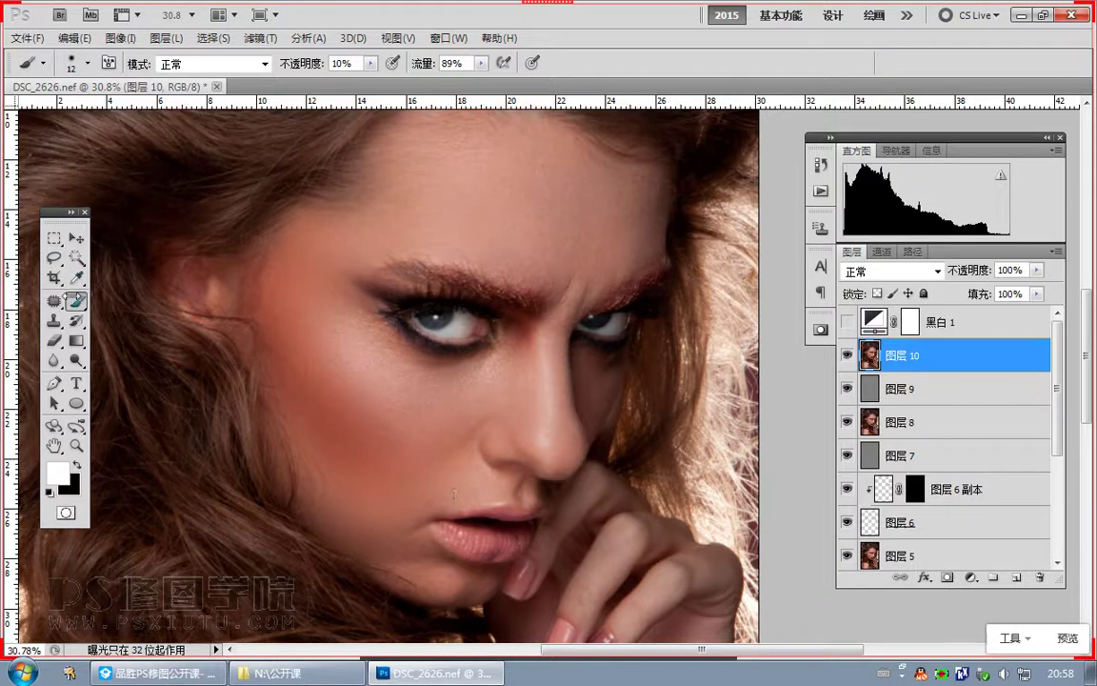
pyautogui.click(55, 301)
pyautogui.hotkey('ctrl', 'space')
pyautogui.click(601, 201)
pyautogui.moveTo(596, 318); pyautogui.dragTo(624, 408)
pyautogui.moveTo(343, 196)
pyautogui.mouseDown()
pyautogui.moveTo(471, 438)
pyautogui.moveTo(625, 405)
pyautogui.moveTo(289, 311)
pyautogui.moveTo(493, 201)
pyautogui.moveTo(725, 322)
pyautogui.moveTo(715, 283)
pyautogui.moveTo(678, 324)
pyautogui.mouseUp()
pyautogui.hotkey('ctrl', 'd')
pyautogui.scroll(4, 733, 305)
pyautogui.hotkey('ctrl', 'd')
pyautogui.click(640, 288)
pyautogui.moveTo(639, 289); pyautogui.dragTo(664, 317)
pyautogui.hotkey('ctrl', 'd')
pyautogui.moveTo(508, 320)
pyautogui.mouseDown()
pyautogui.moveTo(522, 336)
pyautogui.moveTo(625, 227)
pyautogui.mouseUp()
pyautogui.hotkey('ctrl', 'd')
pyautogui.moveTo(569, 253); pyautogui.dragTo(479, 456)
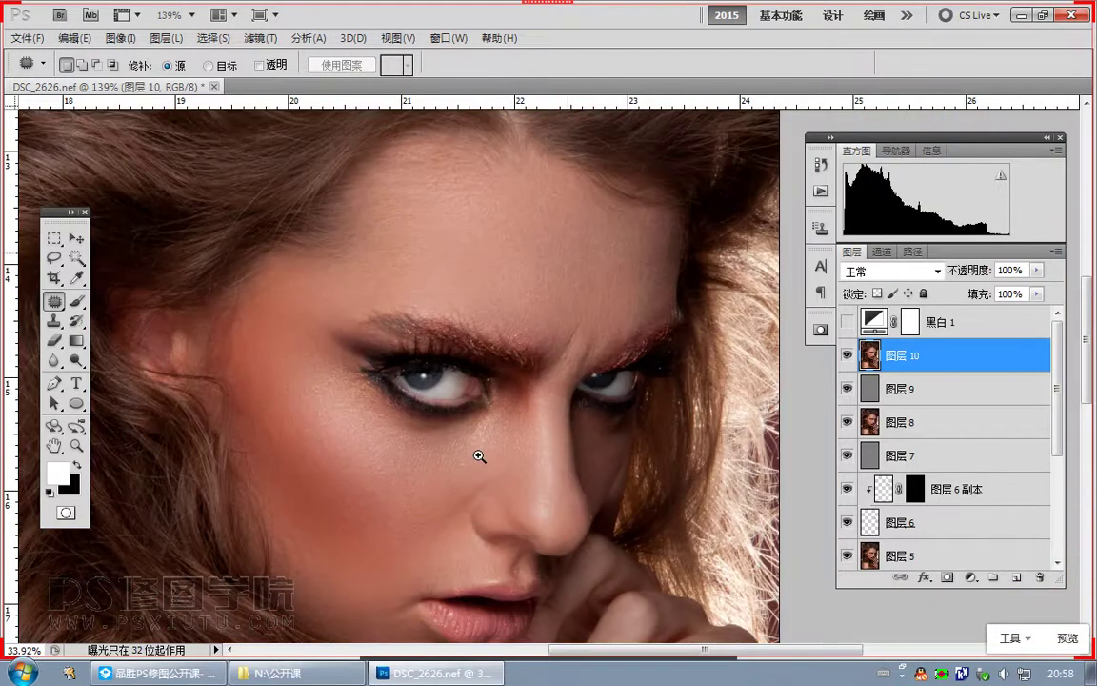
pyautogui.scroll(-1, 466, 453)
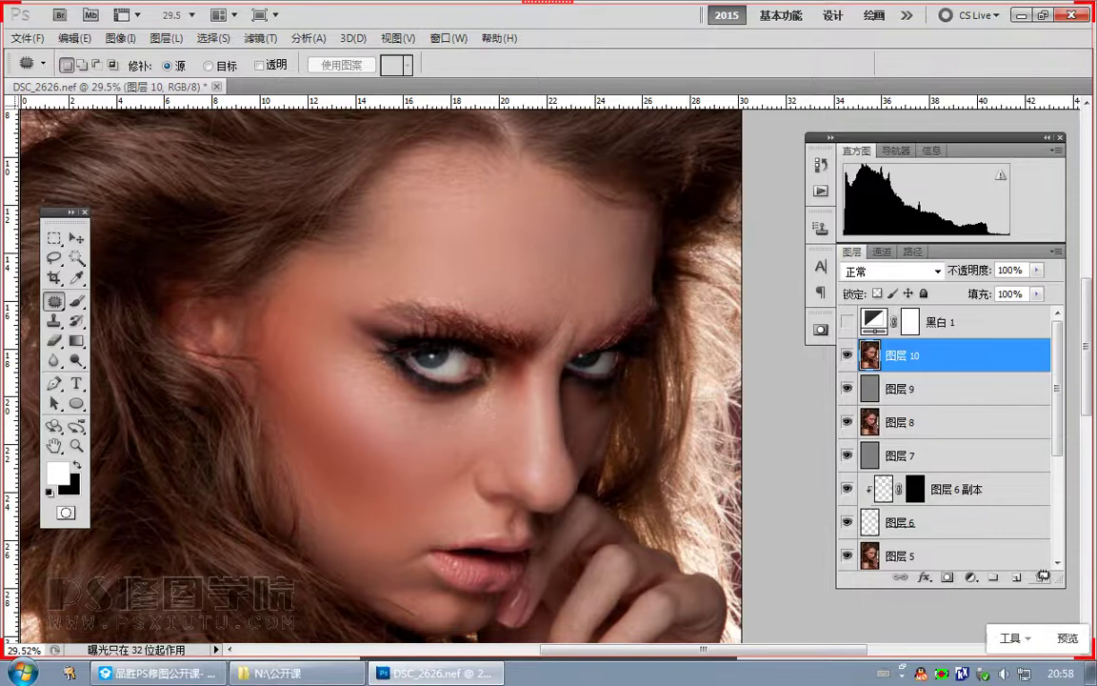
# Step: Add a Hue/Saturation adjustment layer above the merged copy with Colorize on, hue 49 and lightness +62
pyautogui.click(971, 578)
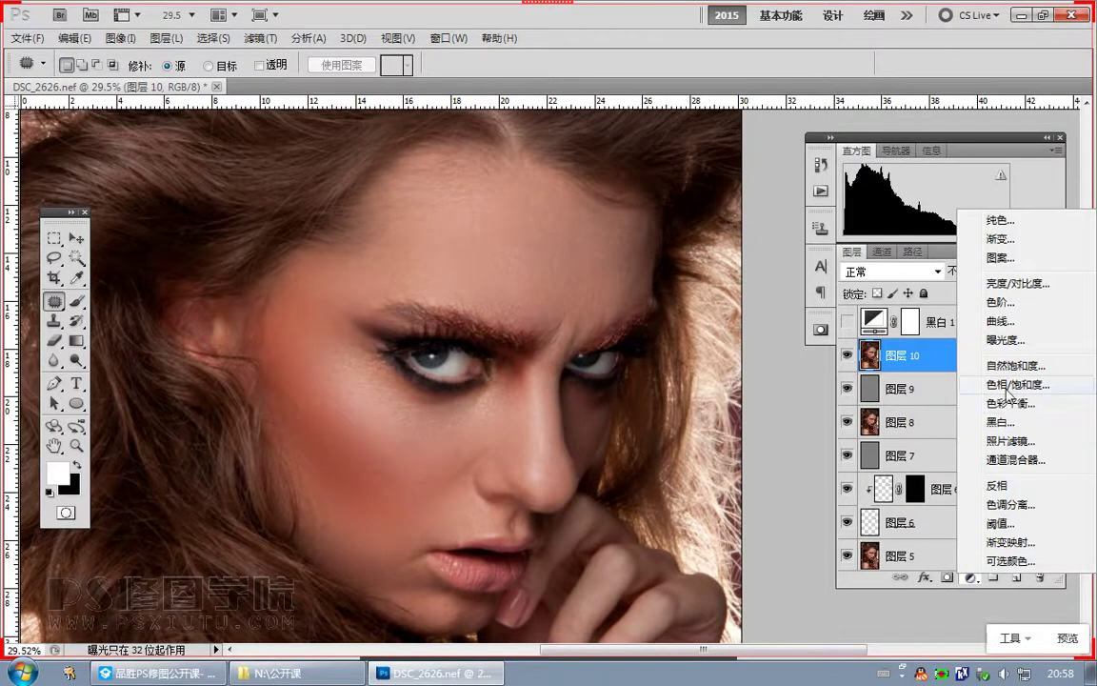
pyautogui.click(1008, 386)
pyautogui.click(685, 497)
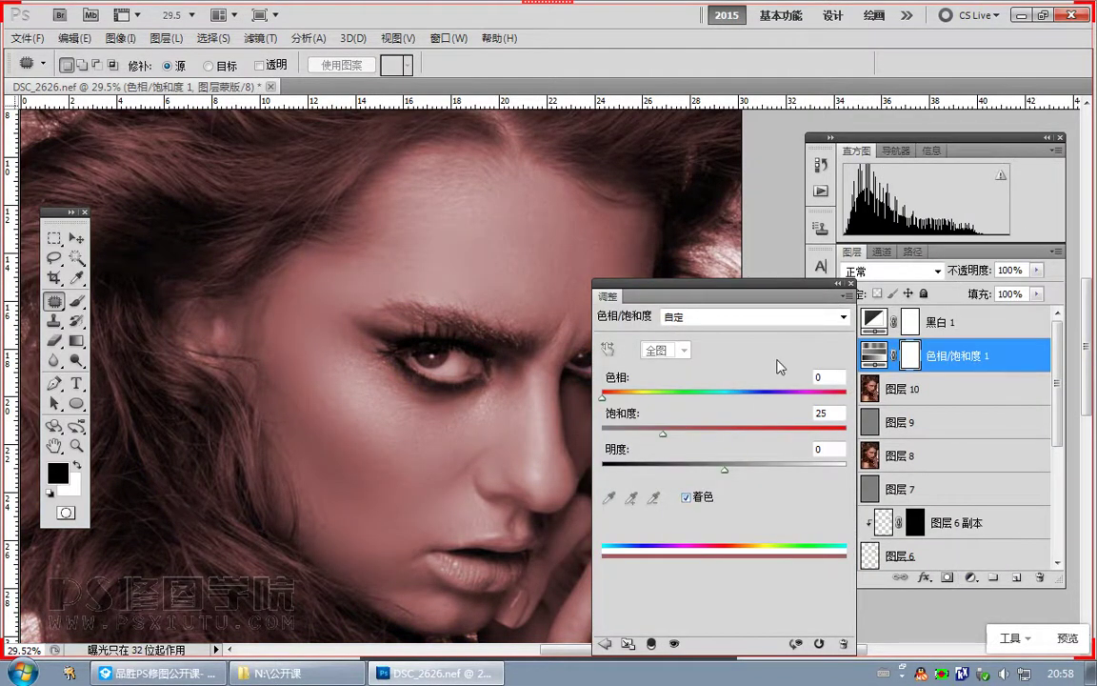
pyautogui.click(635, 392)
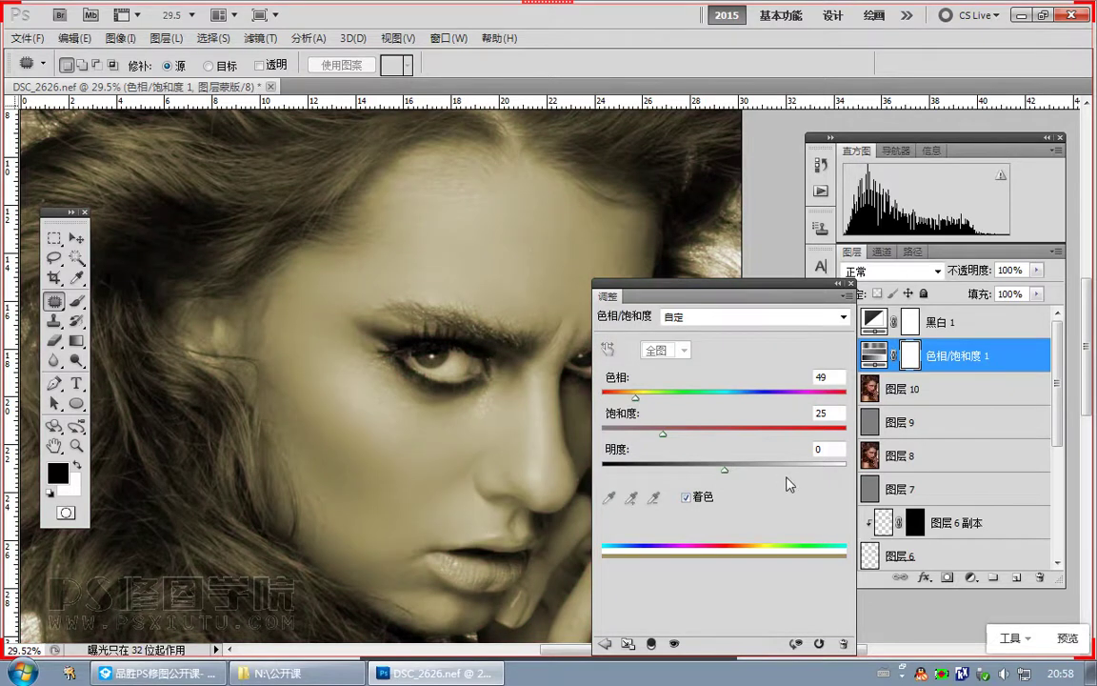
pyautogui.click(799, 469)
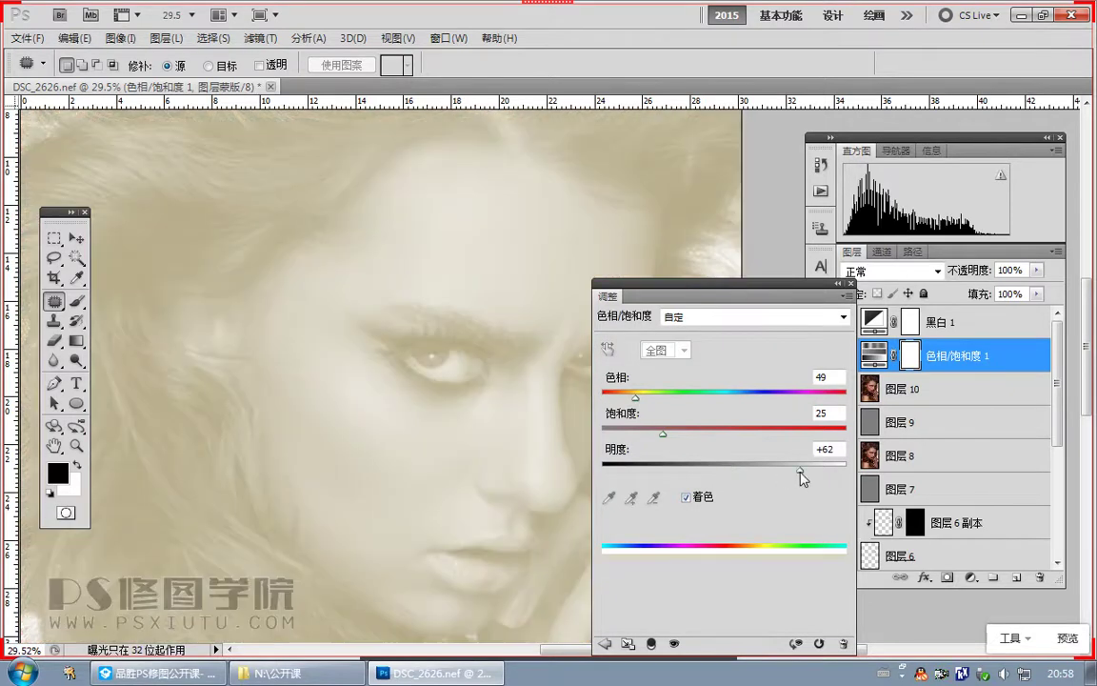
# Step: Blend the Hue/Saturation layer in Color mode at 36% opacity with hue 54 and saturation 41, and compare with it hidden
pyautogui.click(885, 275)
pyautogui.click(862, 421)
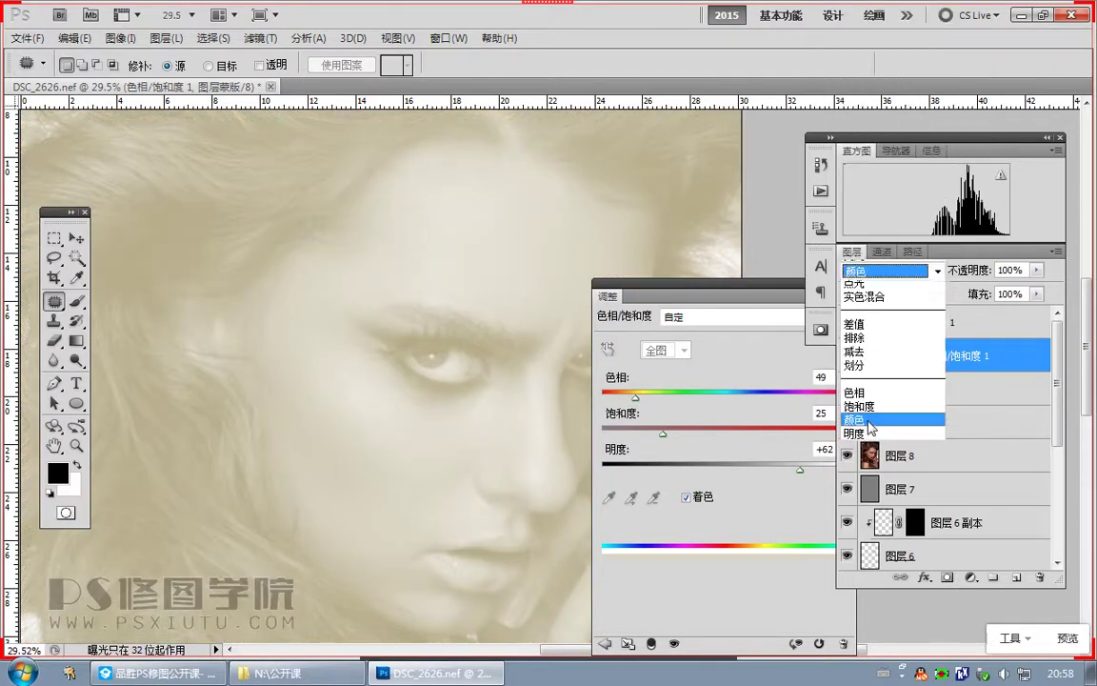
pyautogui.moveTo(636, 401); pyautogui.dragTo(639, 403)
pyautogui.click(1033, 275)
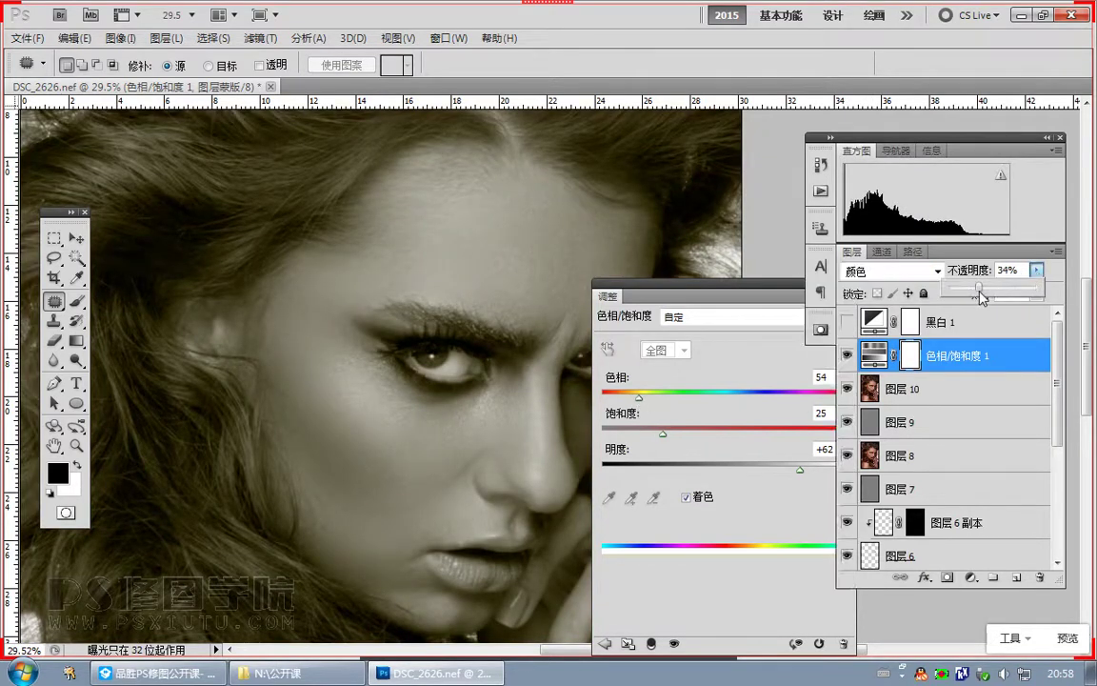
pyautogui.moveTo(981, 297); pyautogui.dragTo(984, 298)
pyautogui.moveTo(663, 435); pyautogui.dragTo(703, 435)
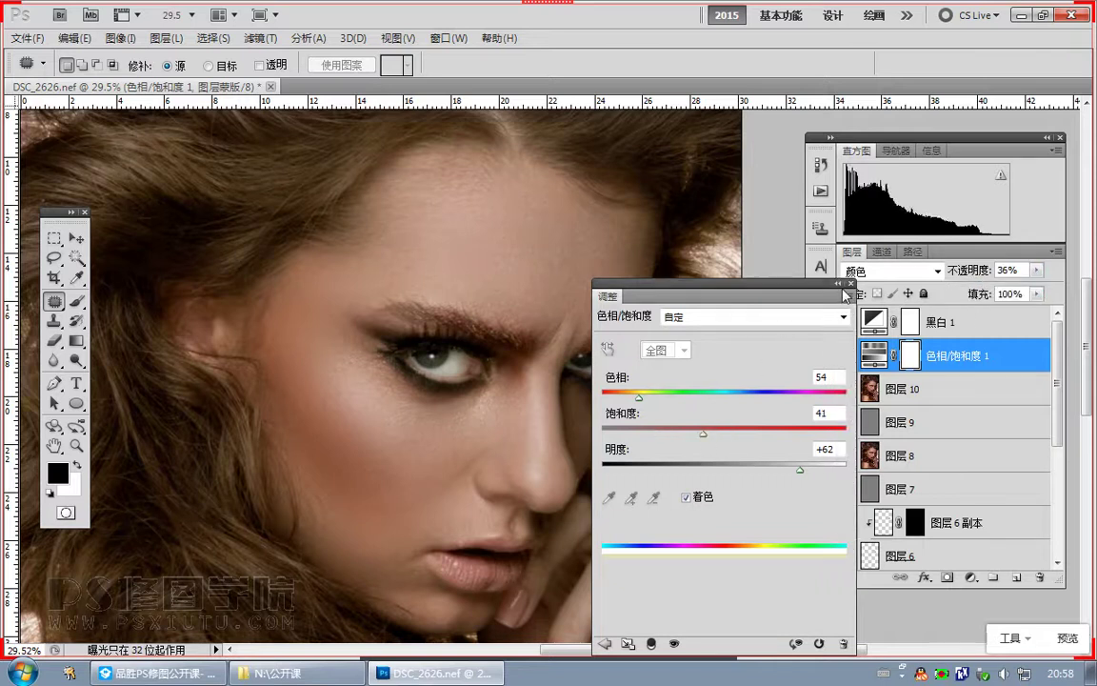
pyautogui.click(850, 284)
pyautogui.click(846, 360)
pyautogui.click(846, 360)
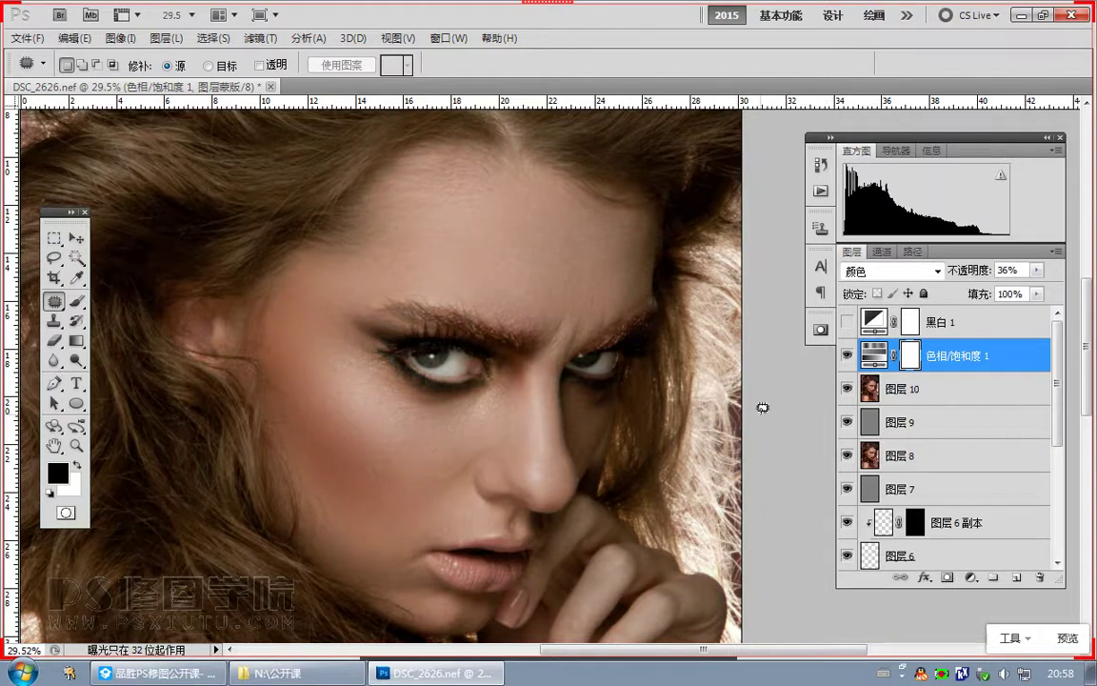
# Step: Load the image's highlights as a selection and add a Curves layer from it, raising the highlights and lowering the shadows
pyautogui.hotkey('ctrl', 'alt', '2')
pyautogui.click(970, 578)
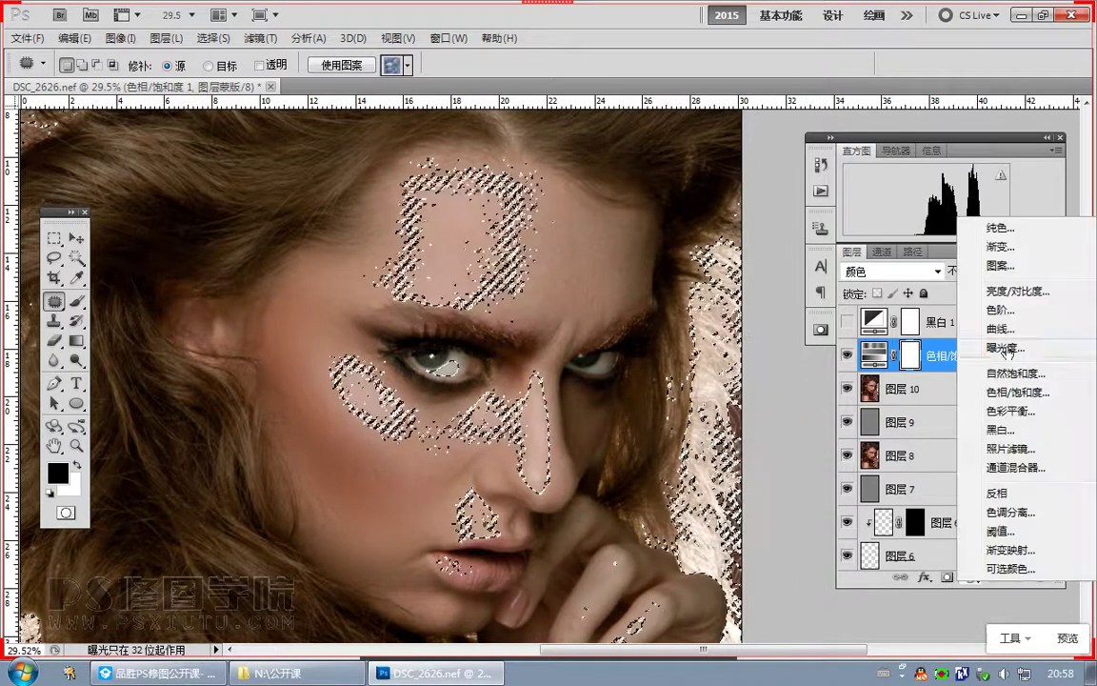
pyautogui.click(1000, 328)
pyautogui.moveTo(798, 421); pyautogui.dragTo(793, 407)
pyautogui.moveTo(706, 497); pyautogui.dragTo(694, 523)
pyautogui.click(850, 284)
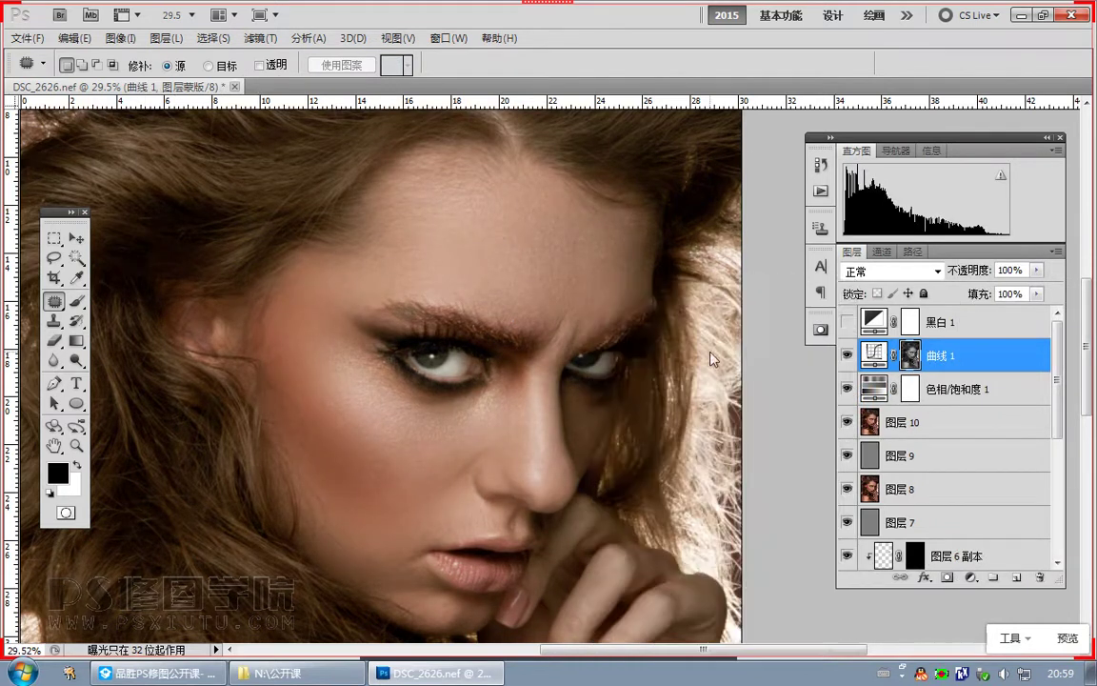
# Step: Inspect the hair at the crown, and open the reference image Q.jpg from the 公开课 folder in ACDSee
pyautogui.scroll(-3, 404, 416)
pyautogui.moveTo(335, 333); pyautogui.dragTo(398, 300)
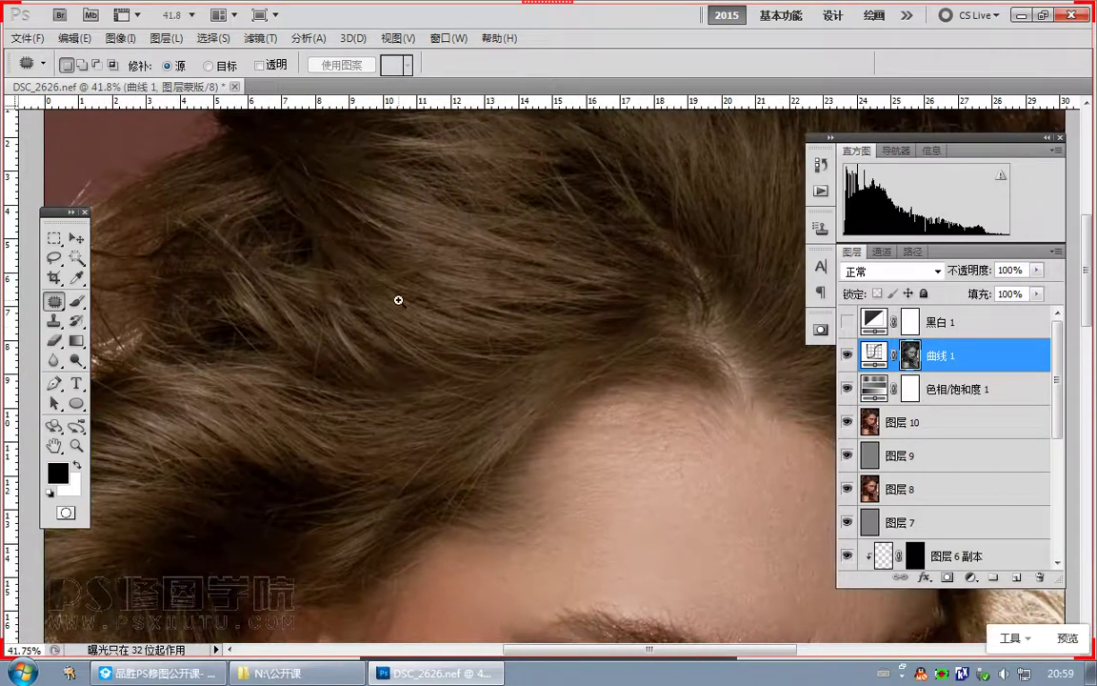
pyautogui.click(286, 672)
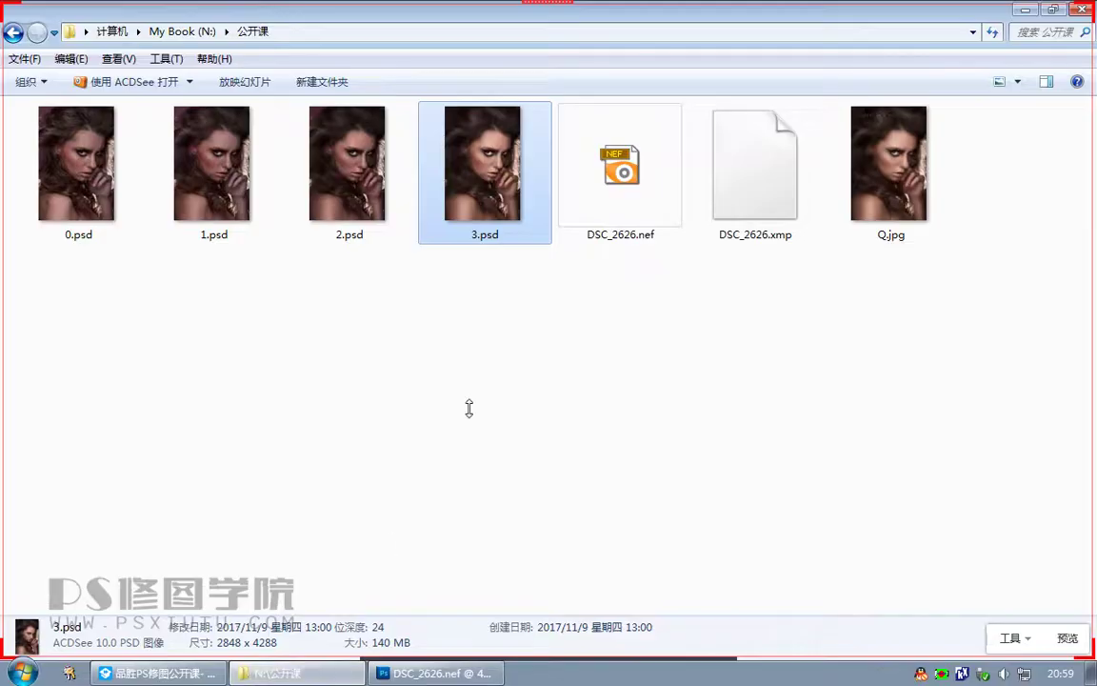
pyautogui.click(909, 181)
pyautogui.doubleClick(910, 181)
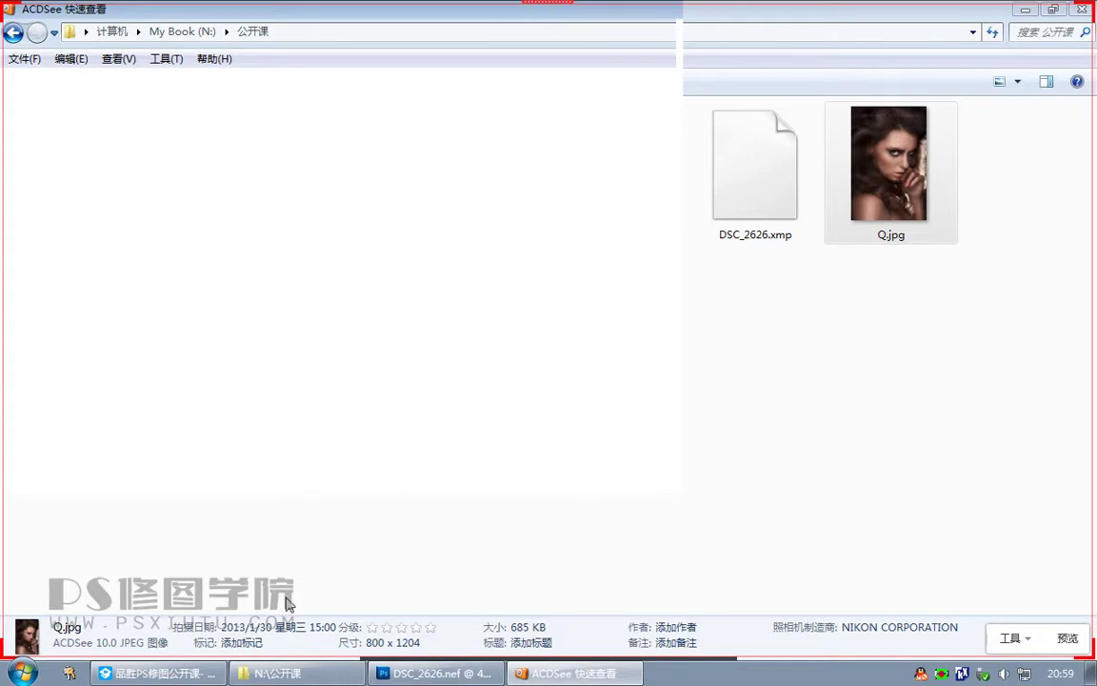
# Step: Check the recent discussion in the class chat window and hide it again
pyautogui.click(190, 672)
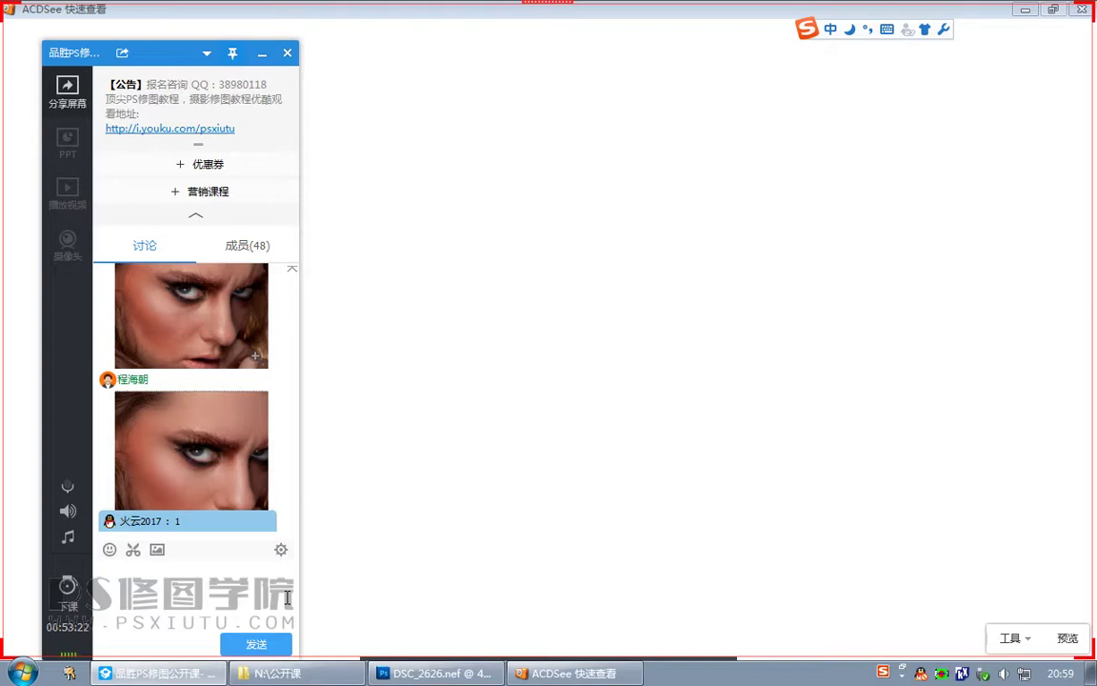
pyautogui.scroll(-2, 231, 415)
pyautogui.click(204, 674)
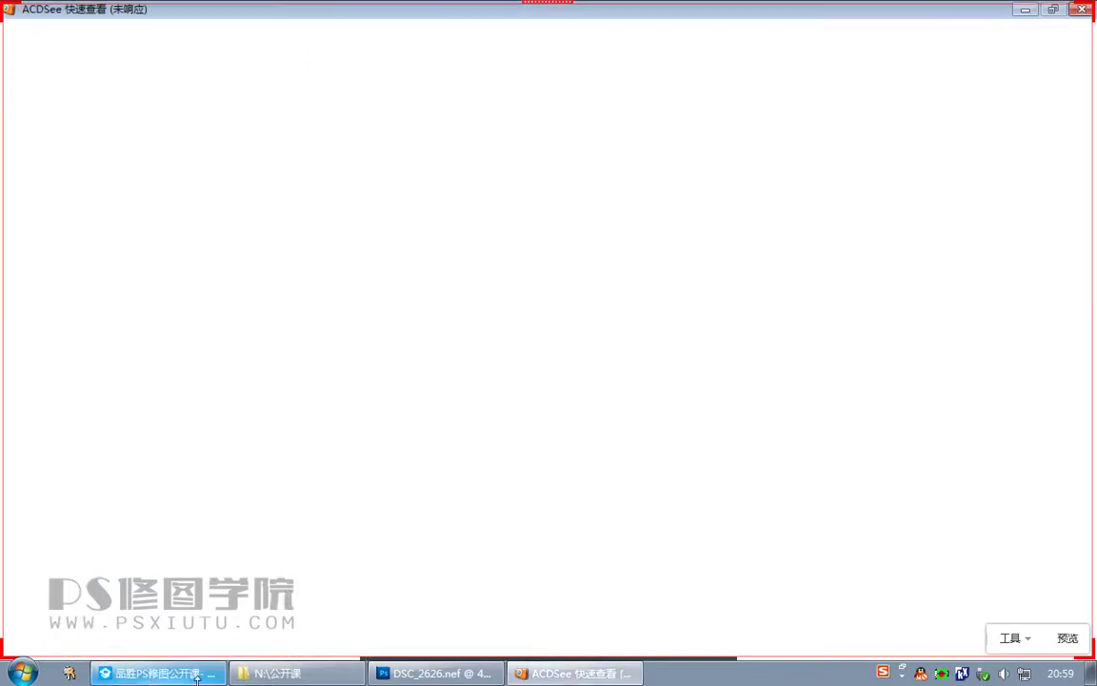
# Step: Switch to Q.jpg in ACDSee and enlarge it to 150% to examine the color and detail of the hair
pyautogui.click(549, 675)
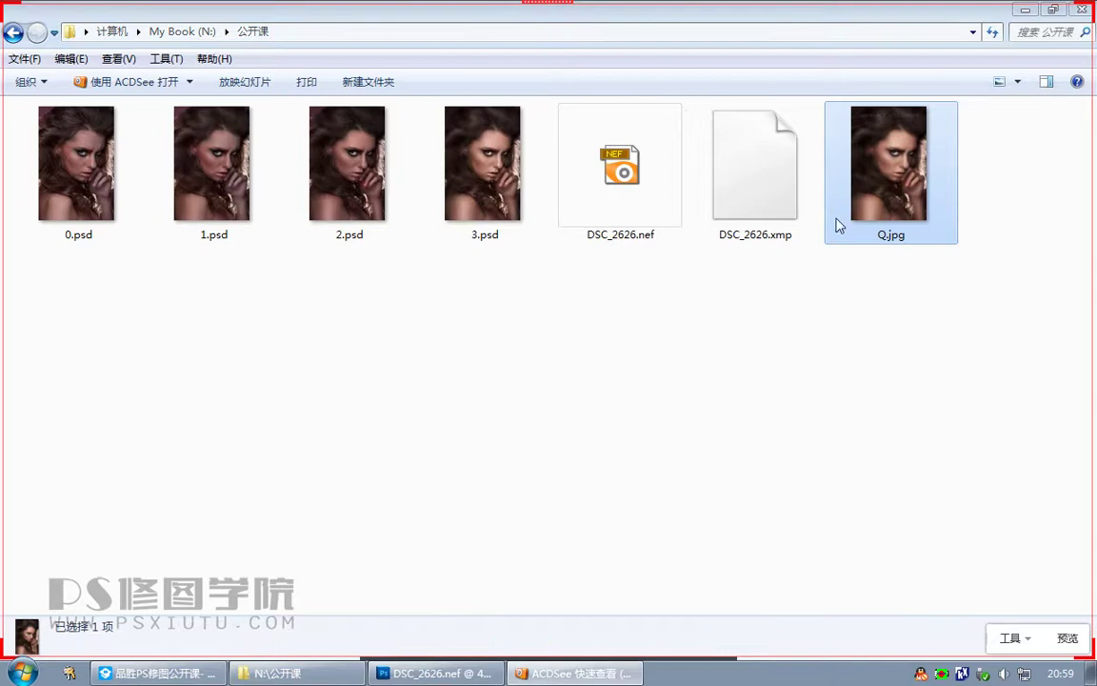
pyautogui.click(572, 672)
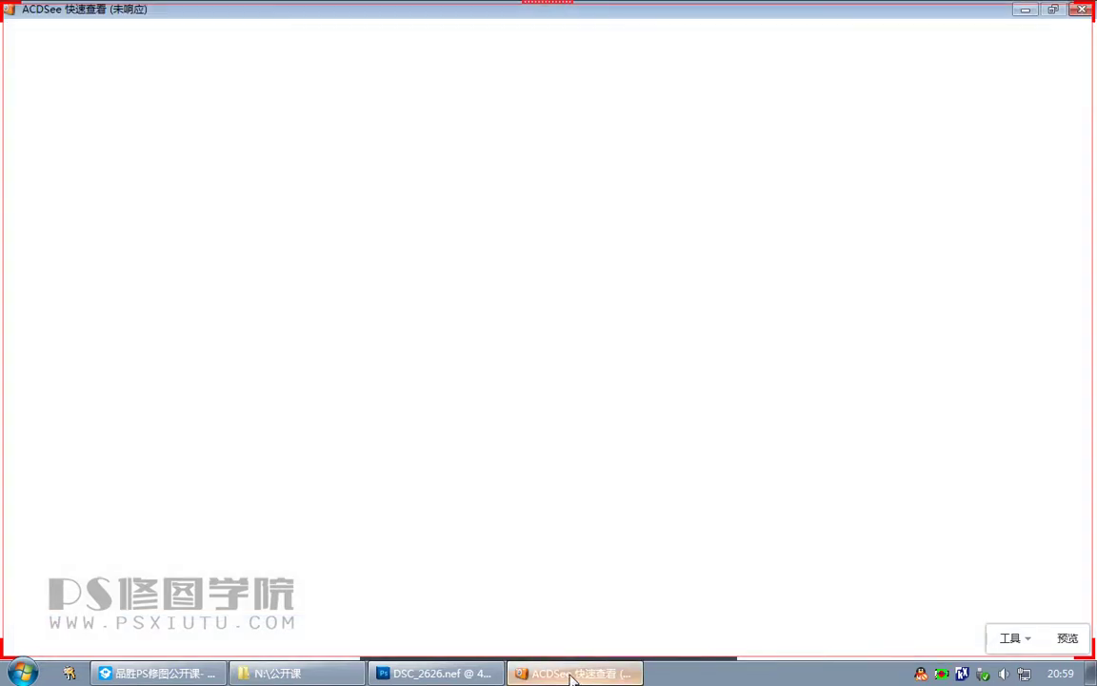
pyautogui.moveTo(433, 673)
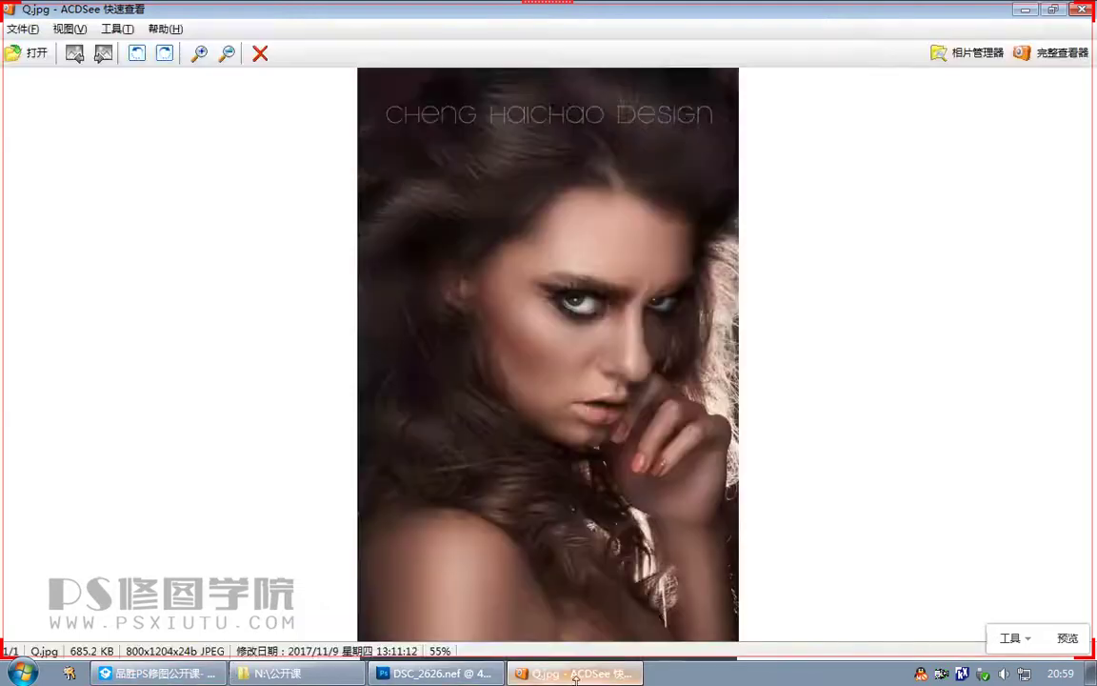
pyautogui.click(576, 674)
pyautogui.click(199, 53)
pyautogui.scroll(3, 491, 411)
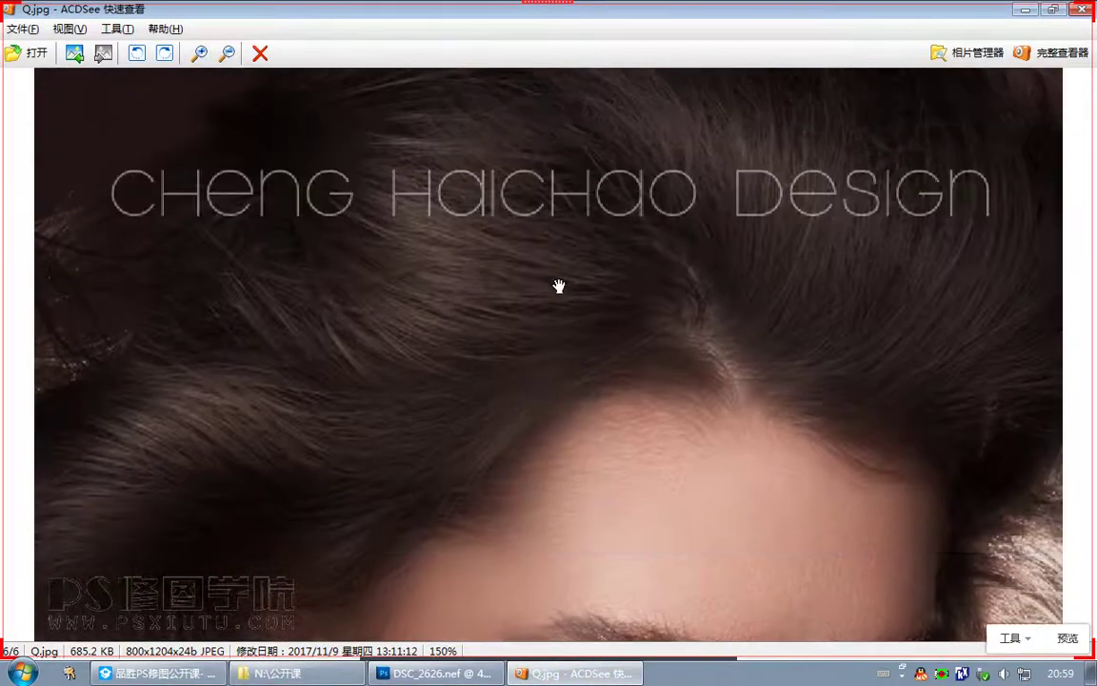
# Step: Return to the portrait in Photoshop and discard the stamped copy above the Curves layer
pyautogui.click(433, 673)
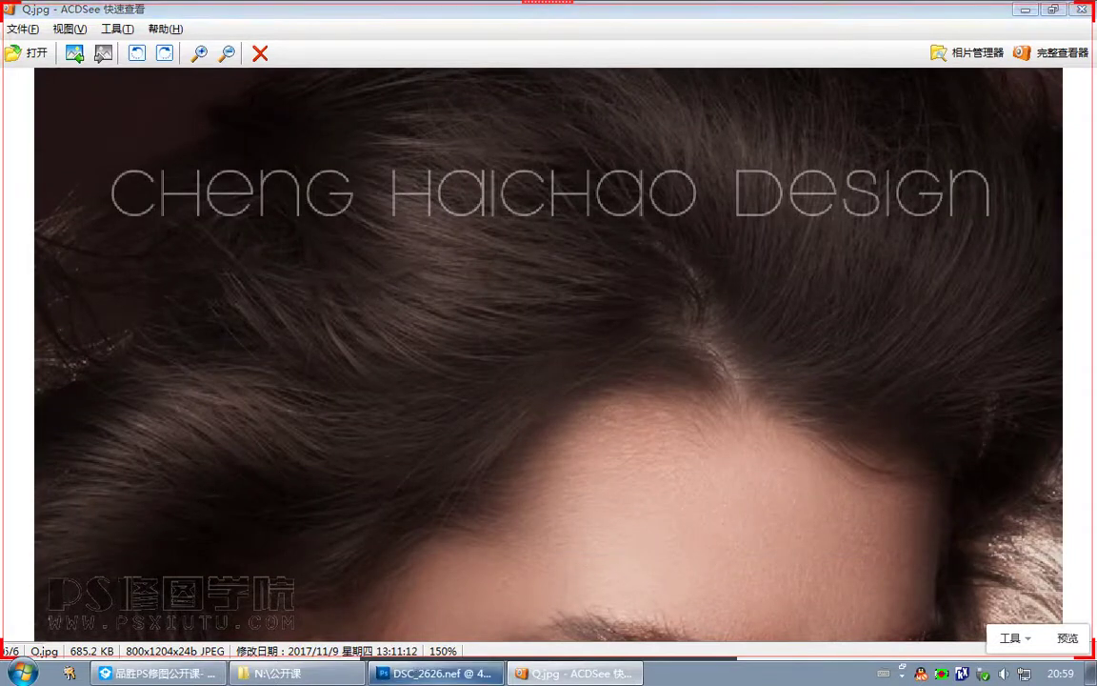
pyautogui.moveTo(457, 363); pyautogui.dragTo(558, 441)
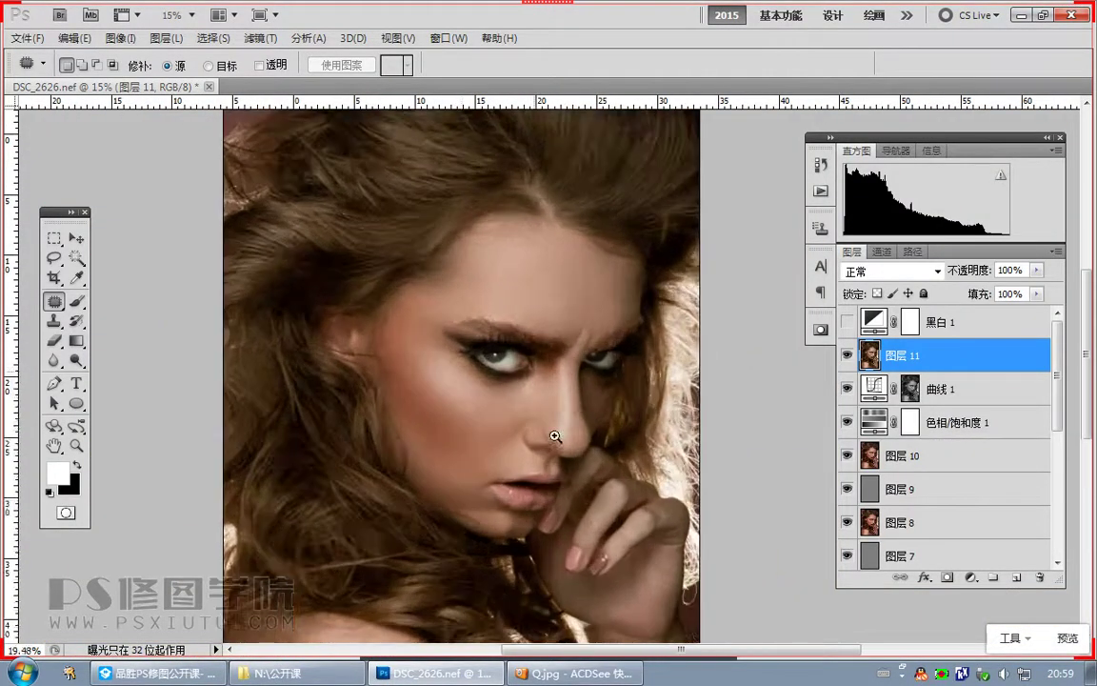
pyautogui.moveTo(911, 349); pyautogui.dragTo(1039, 576)
# Step: Shift the hue of the Hue/Saturation adjustment layer toward red for a warmer brown toning
pyautogui.click(877, 384)
pyautogui.doubleClick(877, 383)
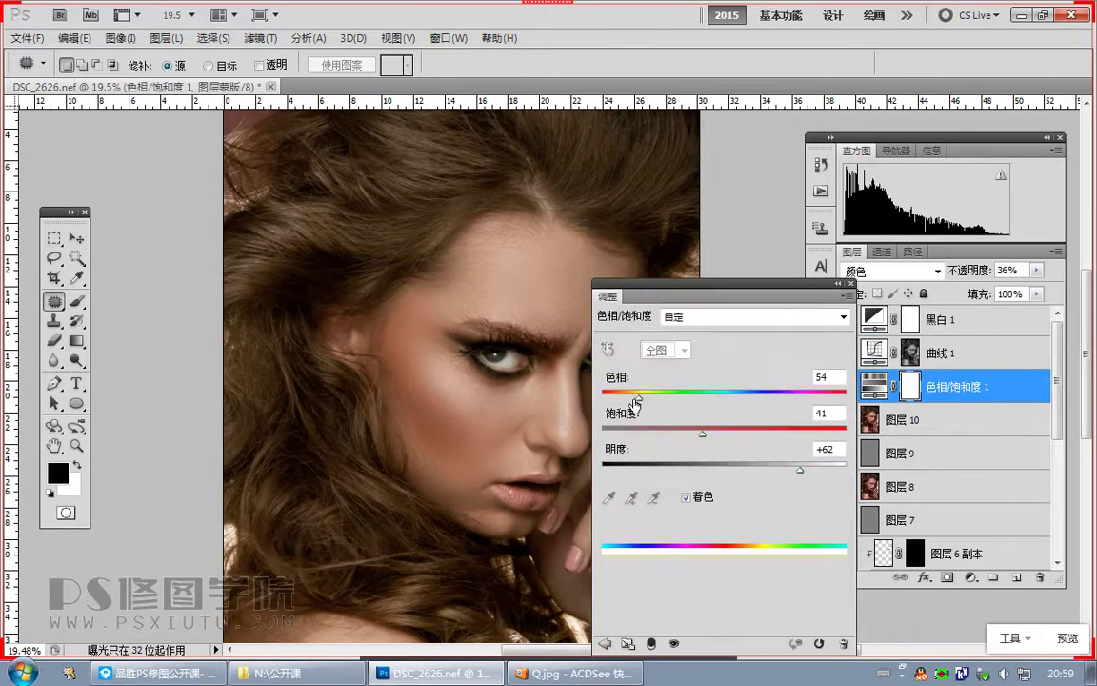
pyautogui.click(849, 285)
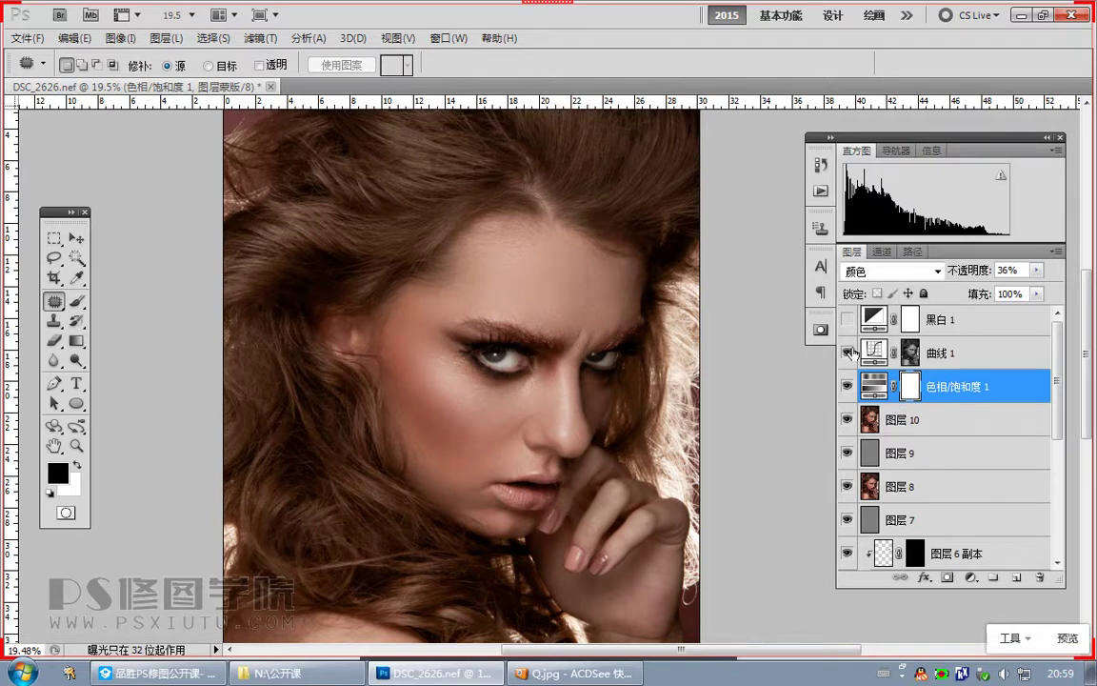
# Step: Add a Curves adjustment layer above the first Hue/Saturation layer and darken the midtones from input 116 to output 97
pyautogui.scroll(2, 667, 337)
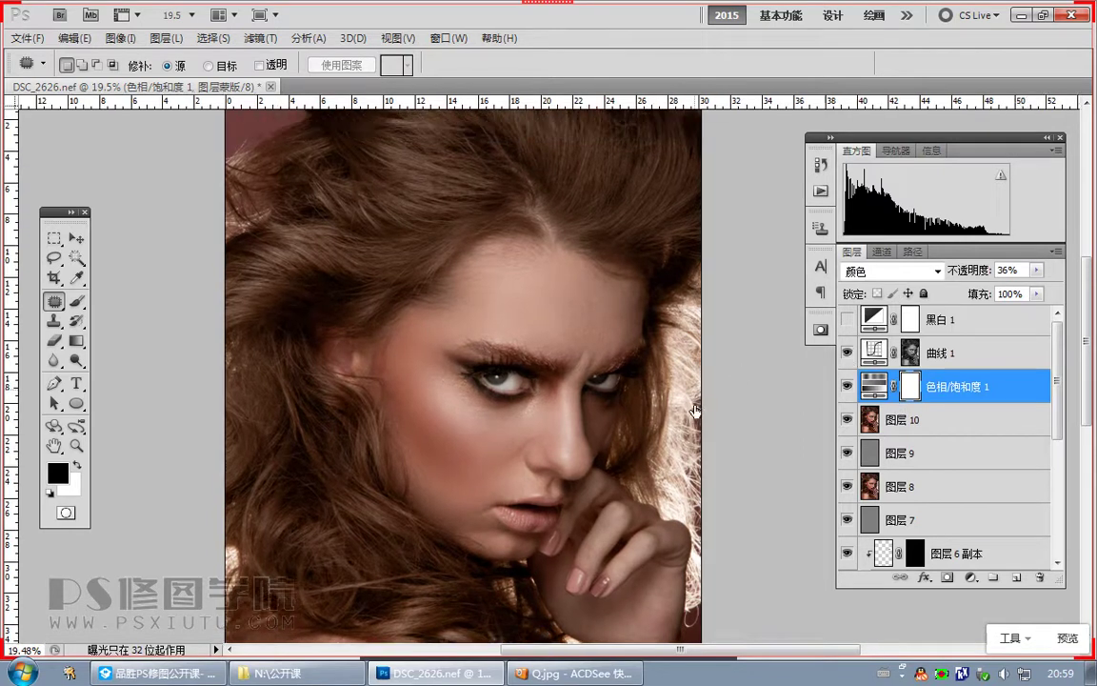
pyautogui.click(971, 577)
pyautogui.click(1000, 325)
pyautogui.moveTo(724, 508); pyautogui.dragTo(728, 501)
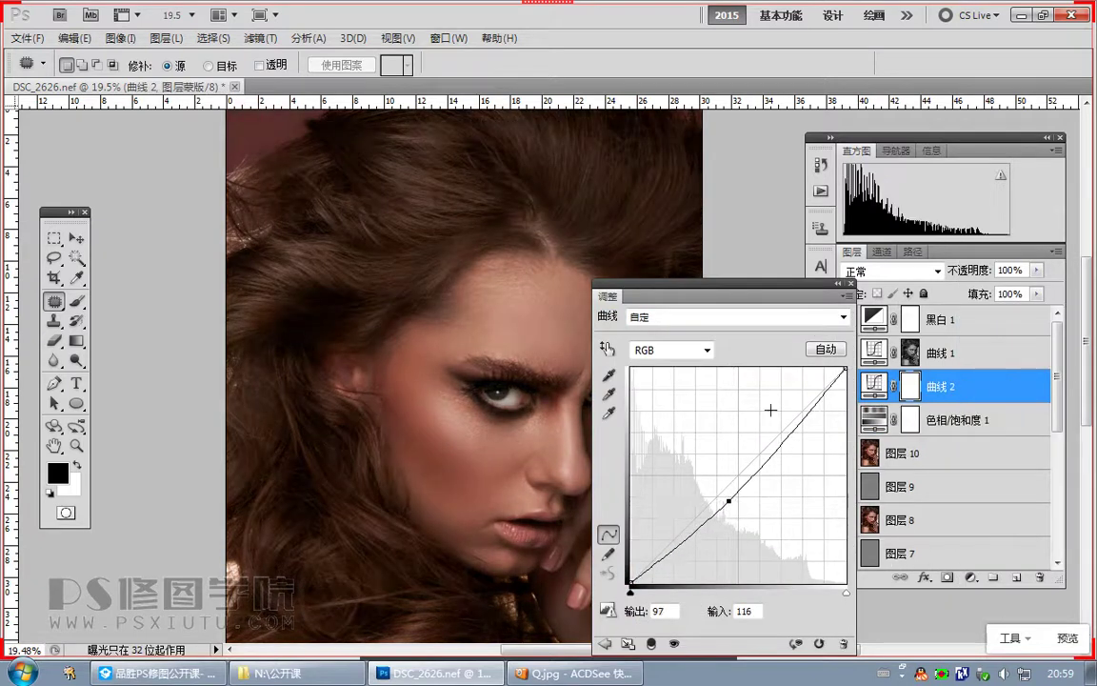
pyautogui.click(850, 285)
# Step: Brush black at 10% opacity on the new Curves layer's mask to restore brightness over the cheek, eyes and mouth
pyautogui.click(76, 301)
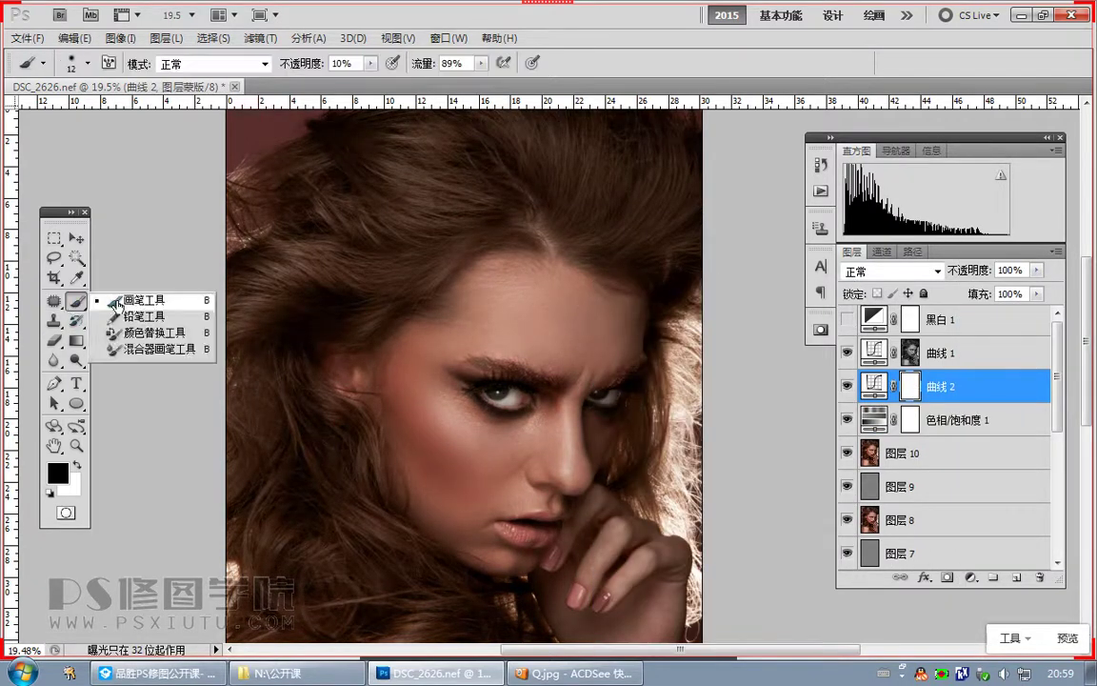
pyautogui.scroll(1, 486, 386)
pyautogui.moveTo(498, 468)
pyautogui.mouseDown()
pyautogui.moveTo(520, 448)
pyautogui.moveTo(468, 466)
pyautogui.moveTo(508, 504)
pyautogui.mouseUp()
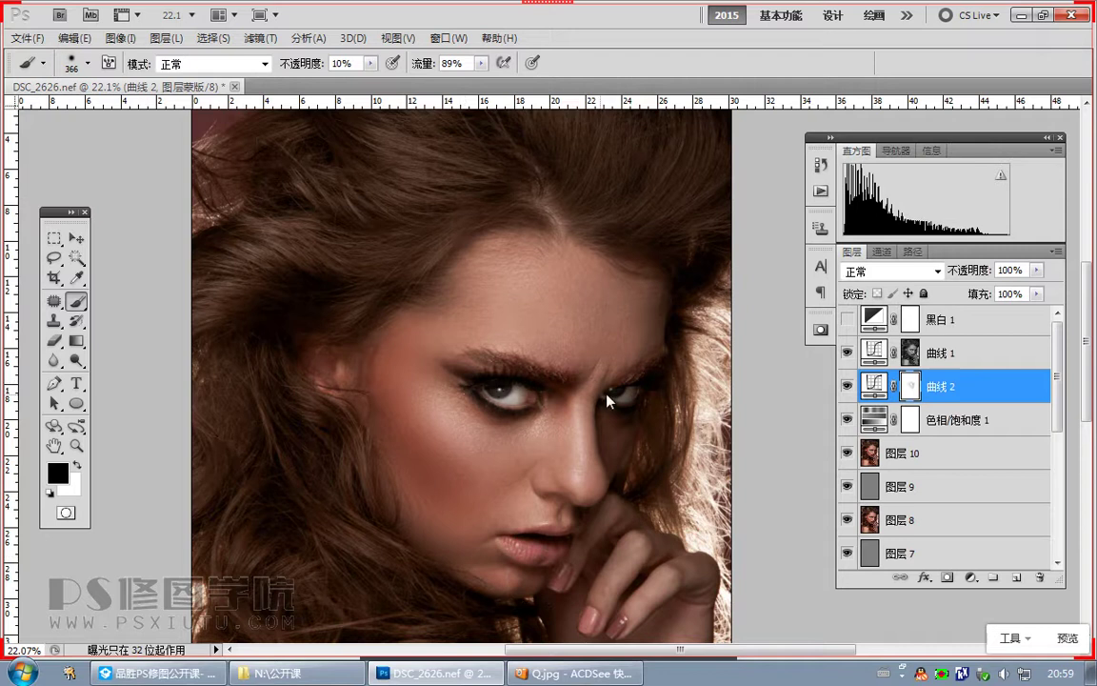
pyautogui.moveTo(593, 404); pyautogui.dragTo(611, 407)
pyautogui.moveTo(473, 369)
pyautogui.mouseDown()
pyautogui.moveTo(549, 288)
pyautogui.moveTo(540, 387)
pyautogui.mouseUp()
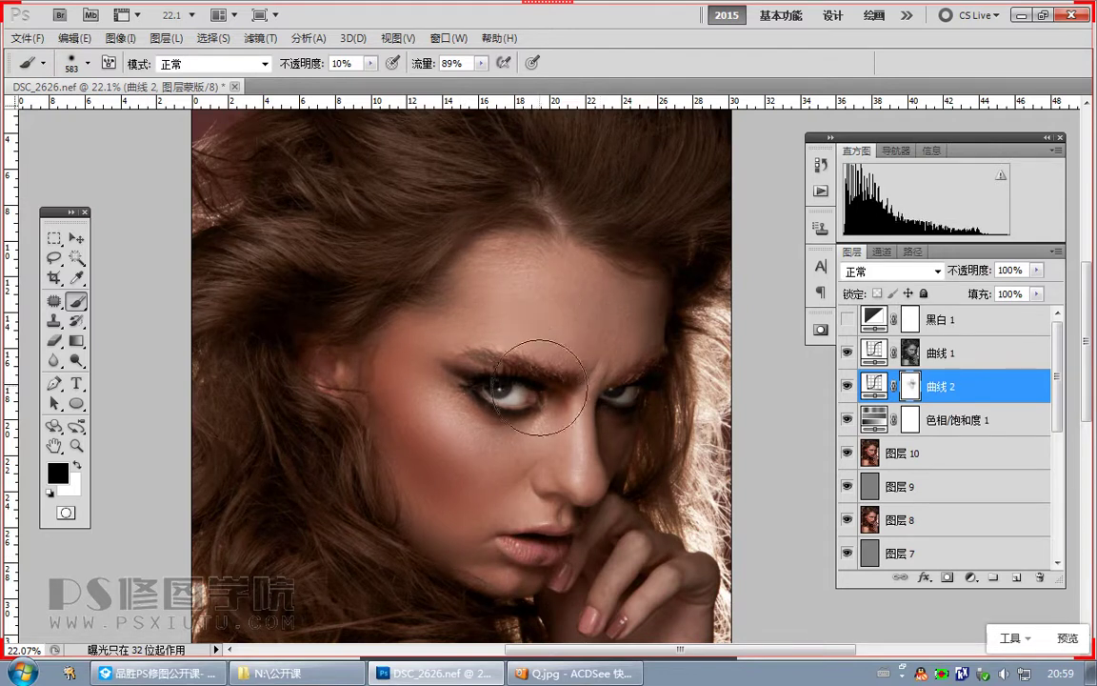
pyautogui.press('[')
pyautogui.press('[')
pyautogui.press('[')
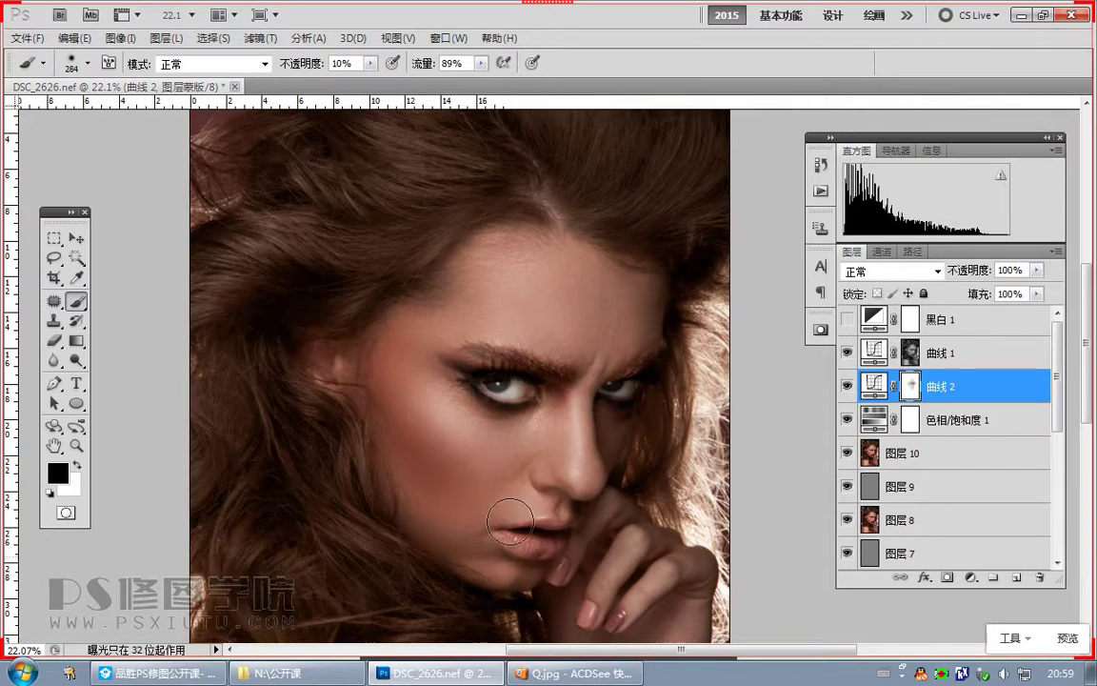
pyautogui.moveTo(511, 522); pyautogui.dragTo(494, 500)
# Step: Raise the brush opacity to 36% and paint black on the Curves mask over the highlighted hair strands beside the face
pyautogui.moveTo(312, 461); pyautogui.dragTo(510, 433)
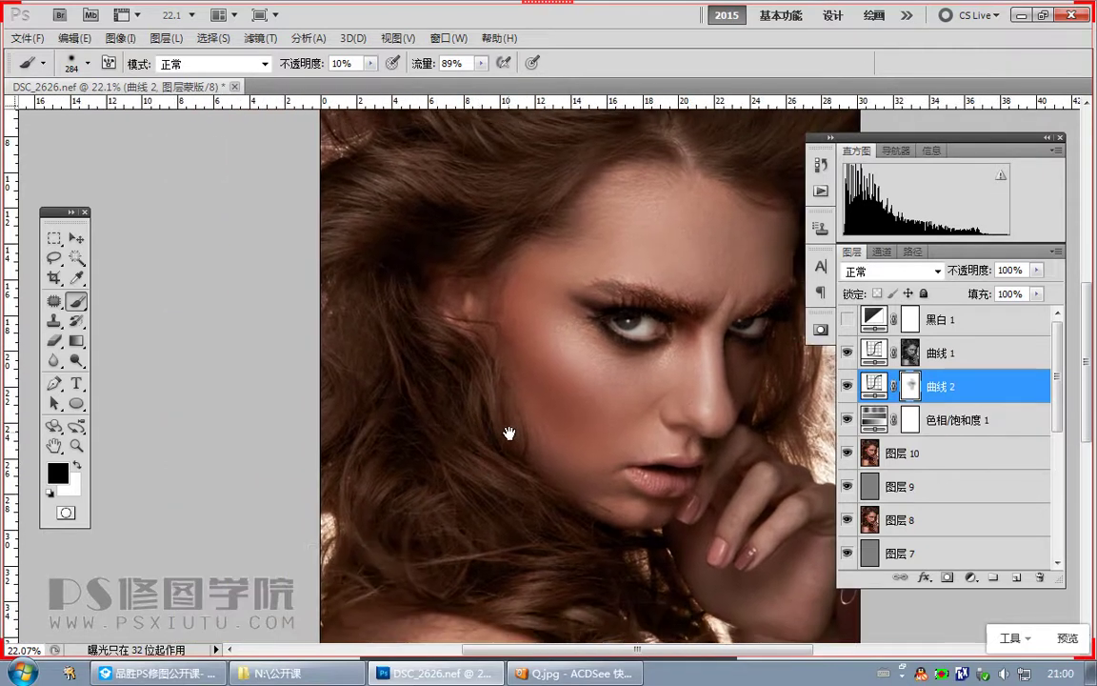
pyautogui.moveTo(486, 541); pyautogui.dragTo(485, 461)
pyautogui.press('[')
pyautogui.press('[')
pyautogui.press('[')
pyautogui.press('[')
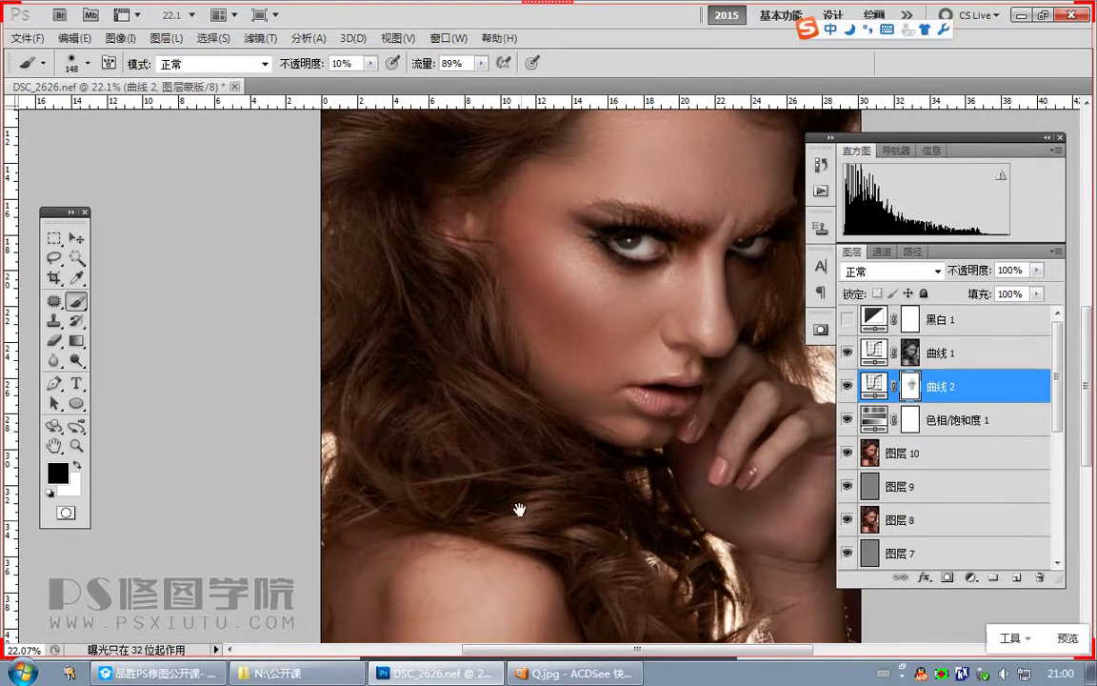
pyautogui.moveTo(517, 510); pyautogui.dragTo(566, 553)
pyautogui.click(368, 68)
pyautogui.moveTo(367, 75); pyautogui.dragTo(392, 84)
pyautogui.click(567, 482)
pyautogui.moveTo(410, 426); pyautogui.dragTo(478, 498)
pyautogui.press(']')
pyautogui.press(']')
pyautogui.press(']')
pyautogui.press(']')
pyautogui.press(']')
pyautogui.press('[')
pyautogui.press('[')
pyautogui.moveTo(523, 382); pyautogui.dragTo(543, 432)
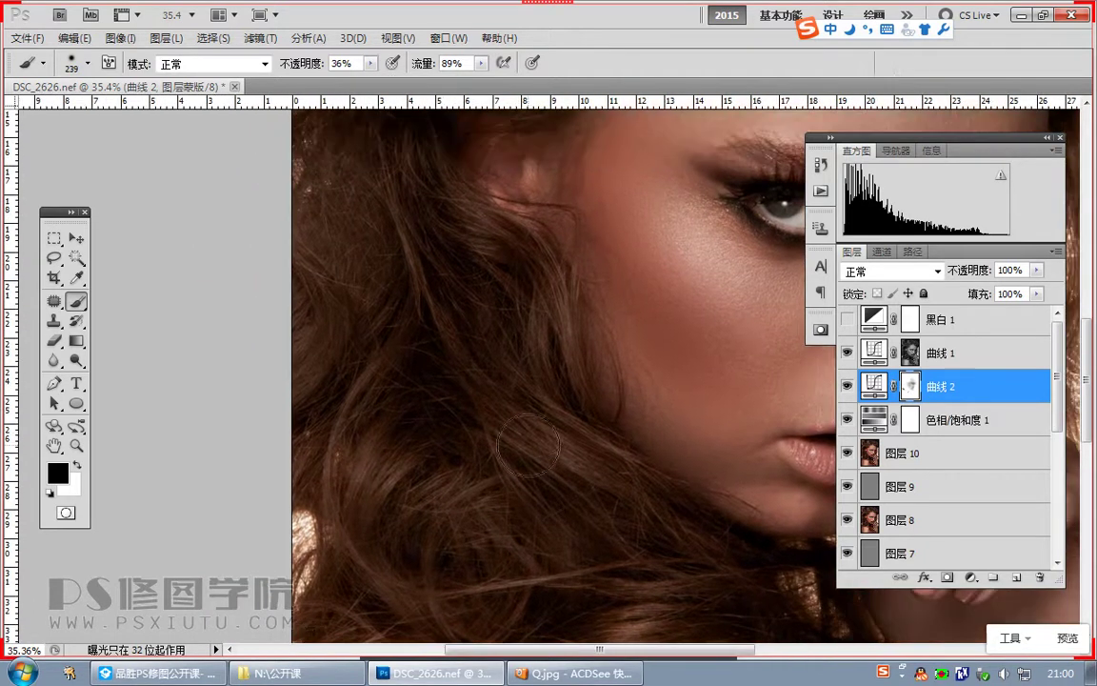
pyautogui.moveTo(527, 381); pyautogui.dragTo(579, 538)
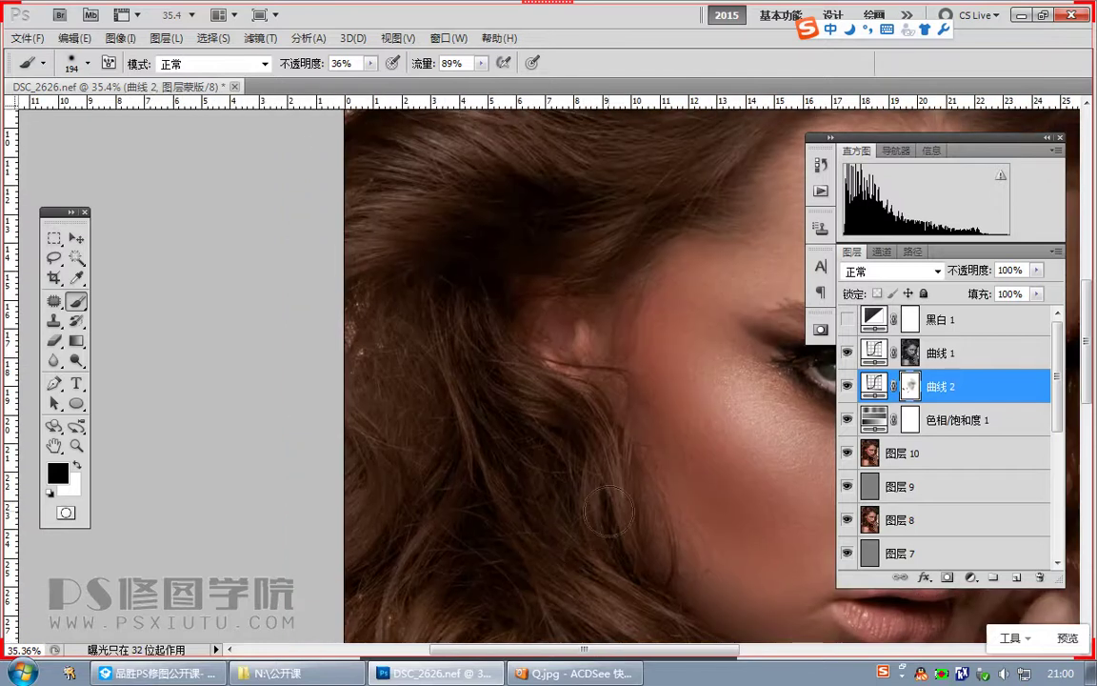
pyautogui.keyDown('alt'); pyautogui.rightClick(557, 436); pyautogui.keyUp('alt')
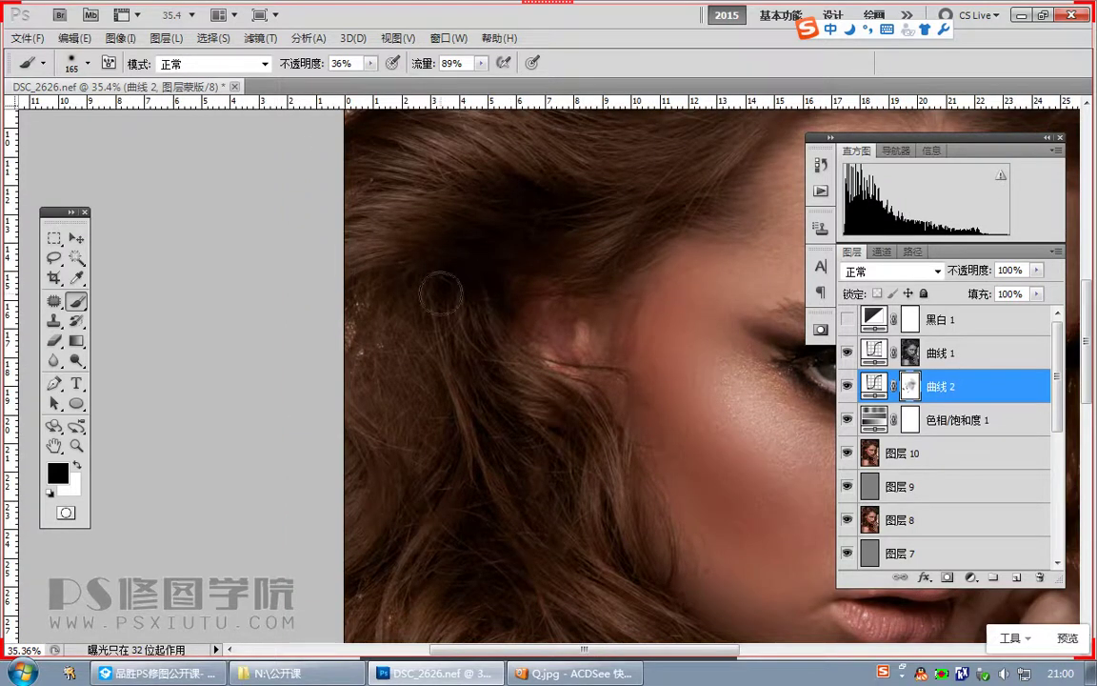
# Step: Continue painting black on the Curves mask over the hair highlights along the temple and crown, adjusting the brush size
pyautogui.moveTo(380, 202); pyautogui.dragTo(428, 425)
pyautogui.keyDown('alt'); pyautogui.rightClick(428, 426); pyautogui.keyUp('alt')
pyautogui.moveTo(558, 357); pyautogui.dragTo(356, 481)
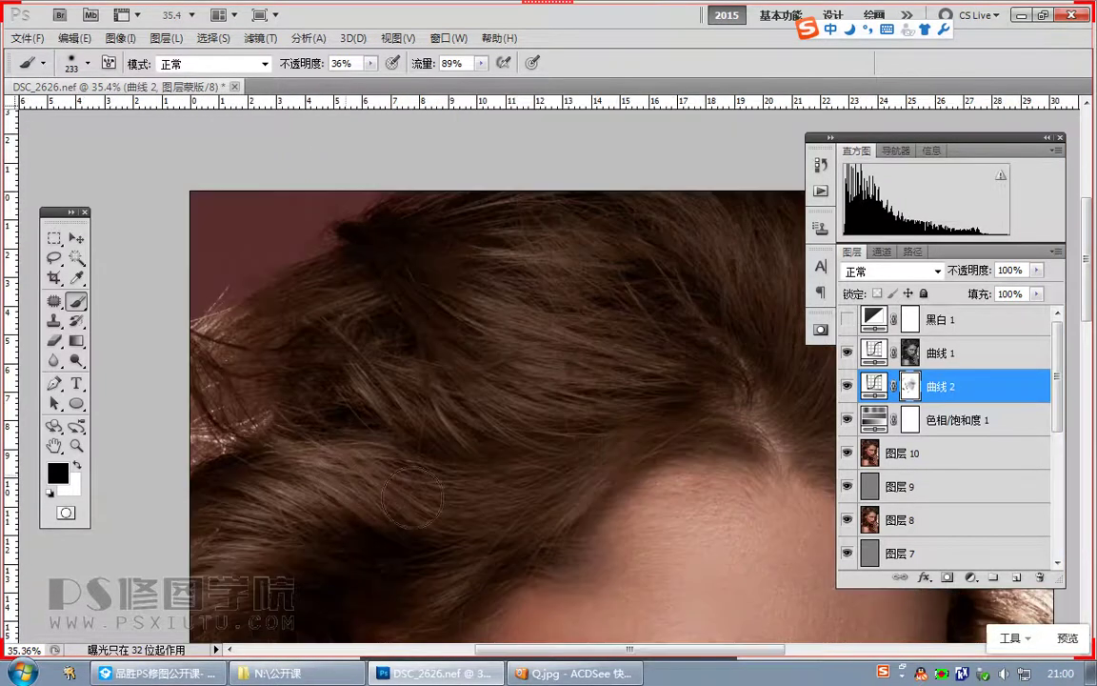
pyautogui.moveTo(556, 367); pyautogui.dragTo(421, 420)
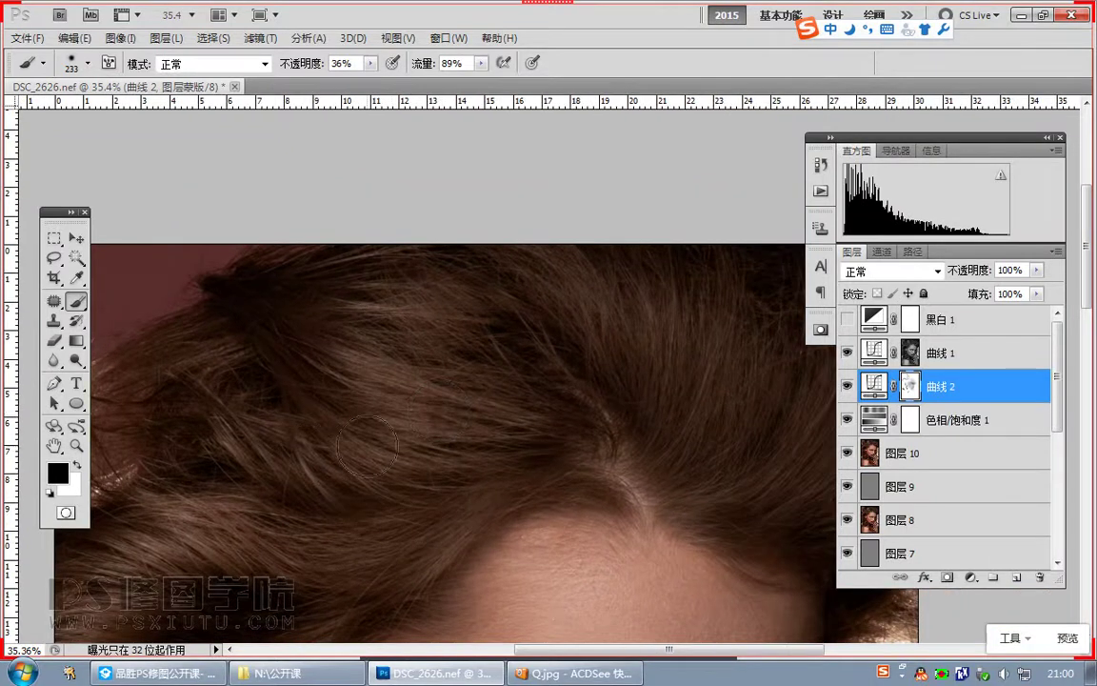
pyautogui.moveTo(491, 403)
pyautogui.mouseDown()
pyautogui.moveTo(396, 441)
pyautogui.moveTo(331, 438)
pyautogui.mouseUp()
pyautogui.keyDown('alt'); pyautogui.rightClick(424, 389); pyautogui.keyUp('alt')
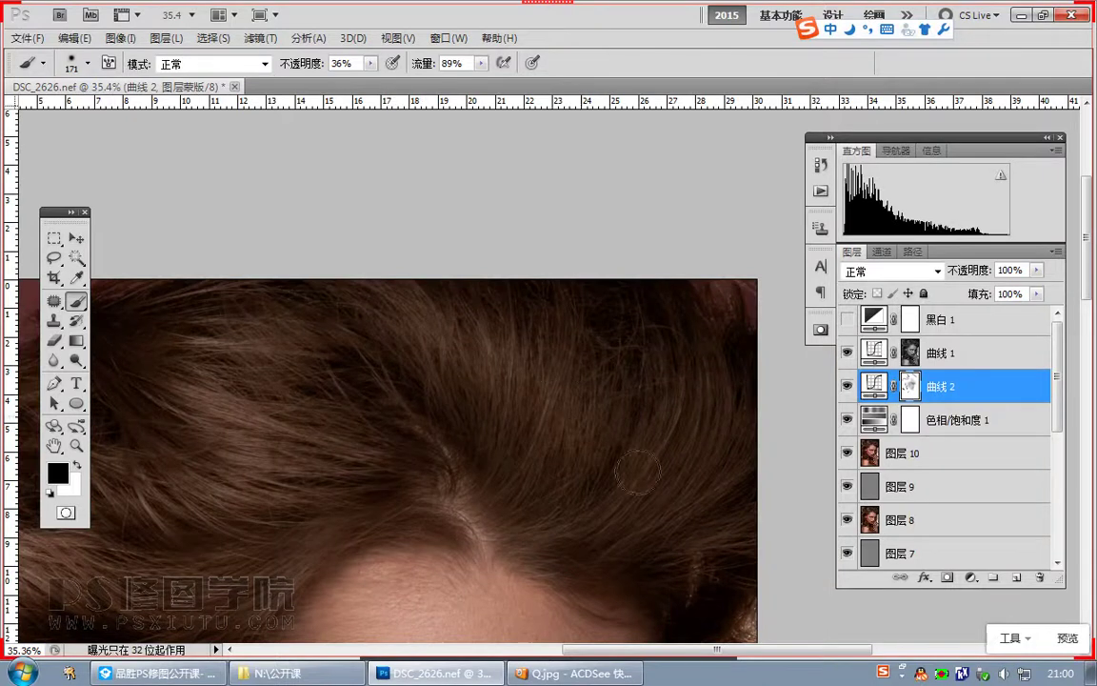
pyautogui.moveTo(522, 385); pyautogui.dragTo(505, 497)
# Step: Stamp the visible layers above the Curves 1 layer, invert the stamped copy and set its blend mode to Linear Light
pyautogui.moveTo(505, 553); pyautogui.dragTo(580, 357)
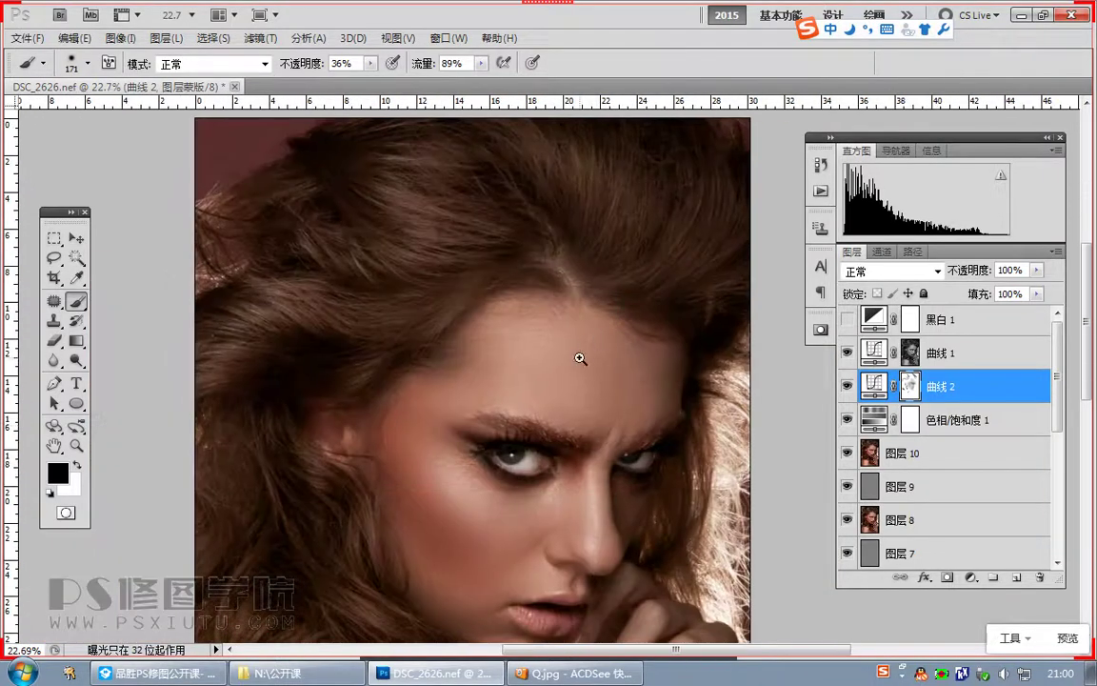
pyautogui.moveTo(583, 400); pyautogui.dragTo(588, 465)
pyautogui.click(941, 353)
pyautogui.hotkey('ctrl', 'alt', 'shift', 'e')
pyautogui.press('x')
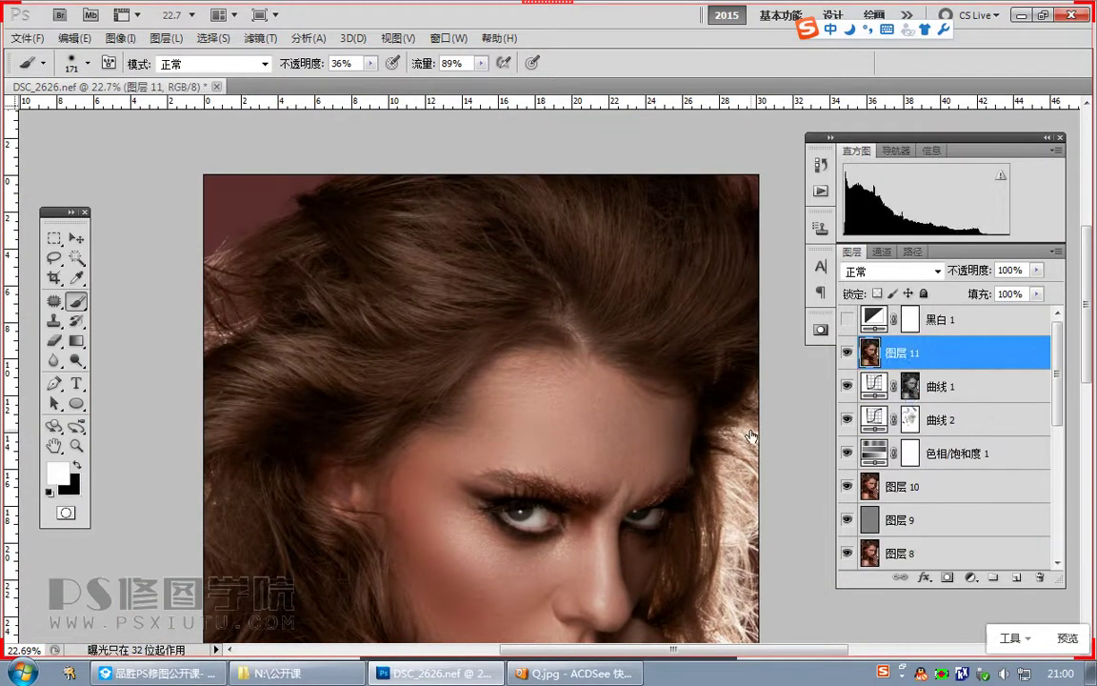
pyautogui.hotkey('ctrl', 'i')
pyautogui.click(893, 271)
pyautogui.click(876, 266)
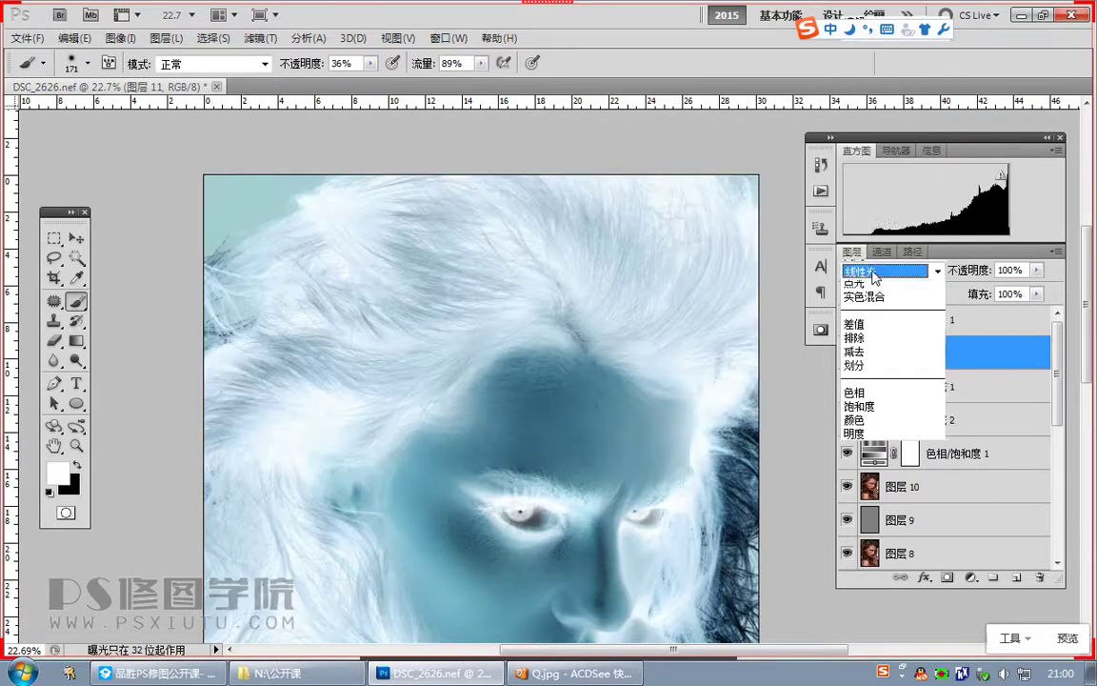
# Step: Try High Pass radii of 60 and 36 pixels on the inverted copy, settling on 30 pixels
pyautogui.click(259, 38)
pyautogui.moveTo(396, 377)
pyautogui.moveTo(324, 412)
pyautogui.click(548, 416)
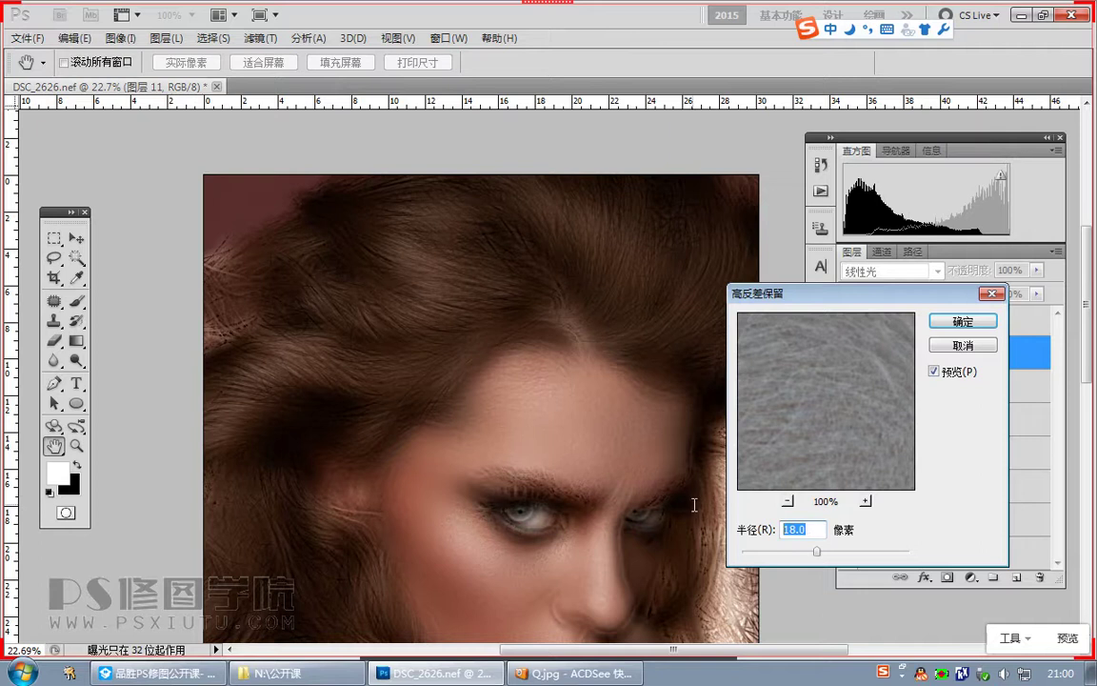
pyautogui.write('60')
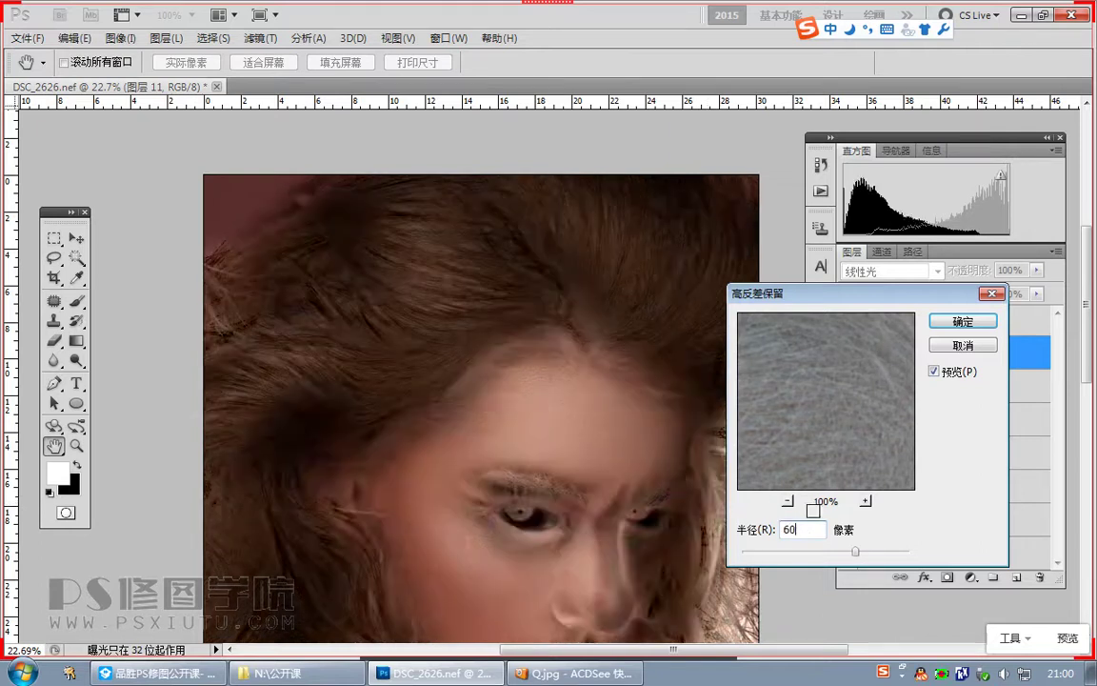
pyautogui.write('36')
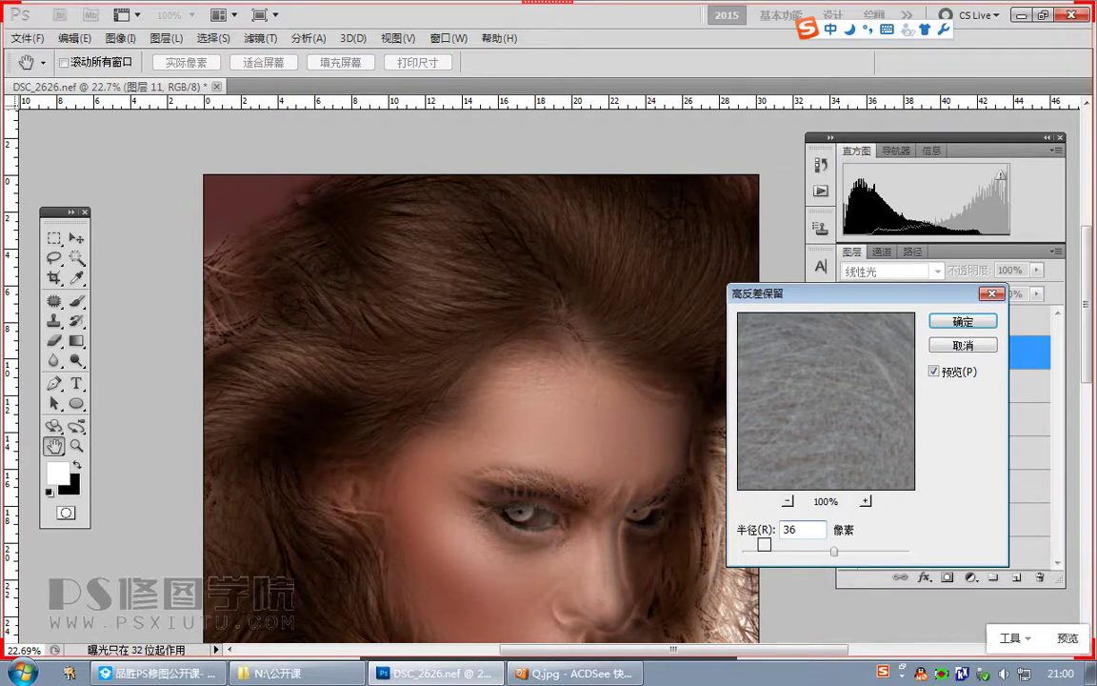
pyautogui.write('30')
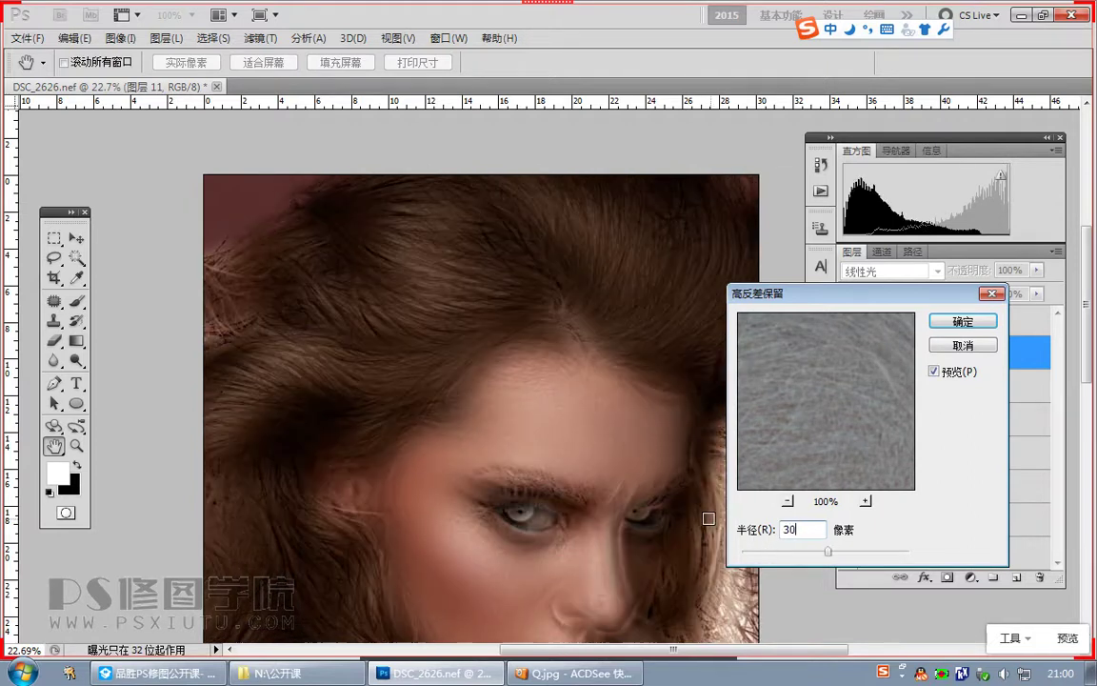
# Step: Apply a Gaussian Blur with a 30 pixel radius to the high-pass layer and compare the image with and without it
pyautogui.click(260, 38)
pyautogui.moveTo(471, 234)
pyautogui.click(537, 285)
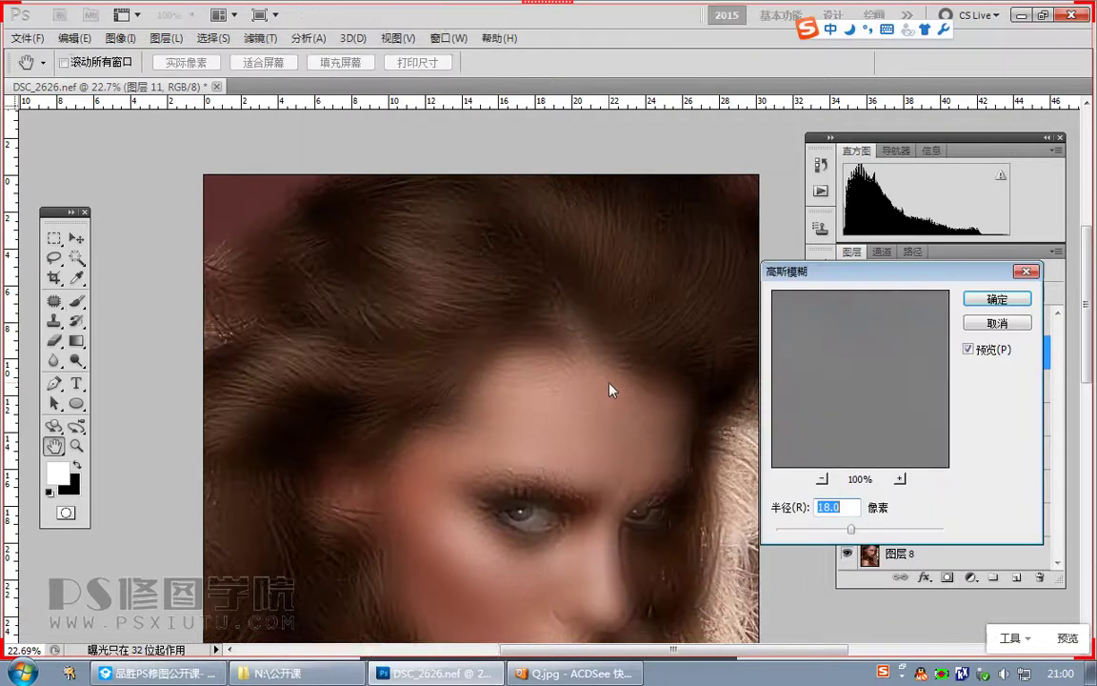
pyautogui.write('30')
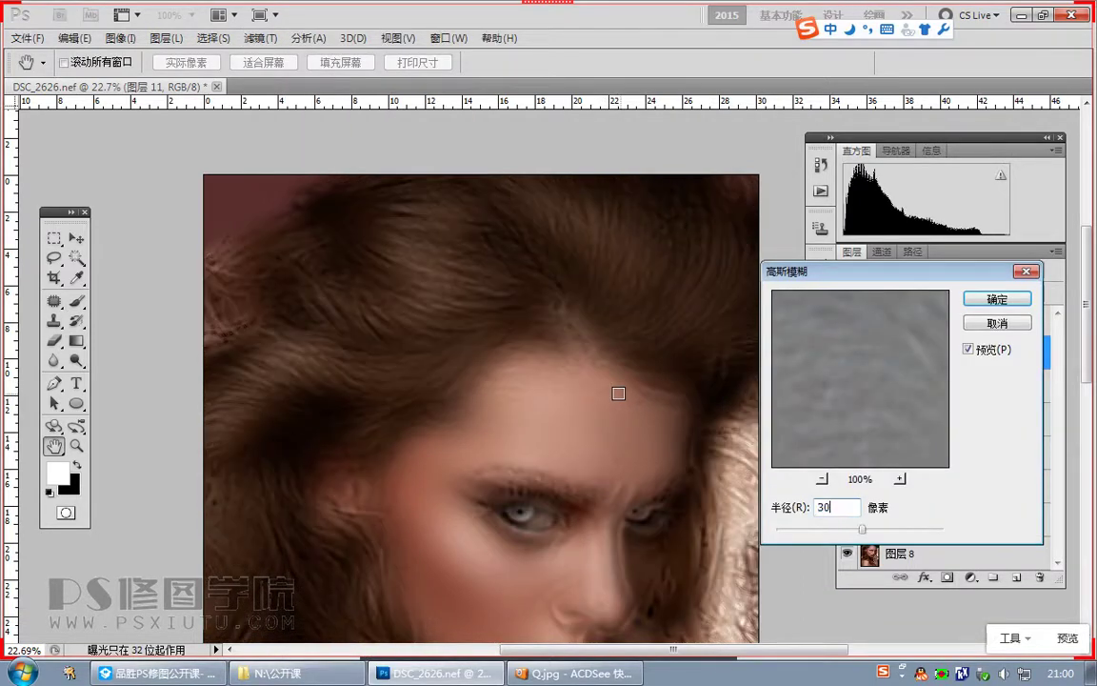
pyautogui.press('Return')
pyautogui.press('b')
pyautogui.click(847, 355)
pyautogui.click(847, 354)
pyautogui.click(846, 355)
pyautogui.click(846, 355)
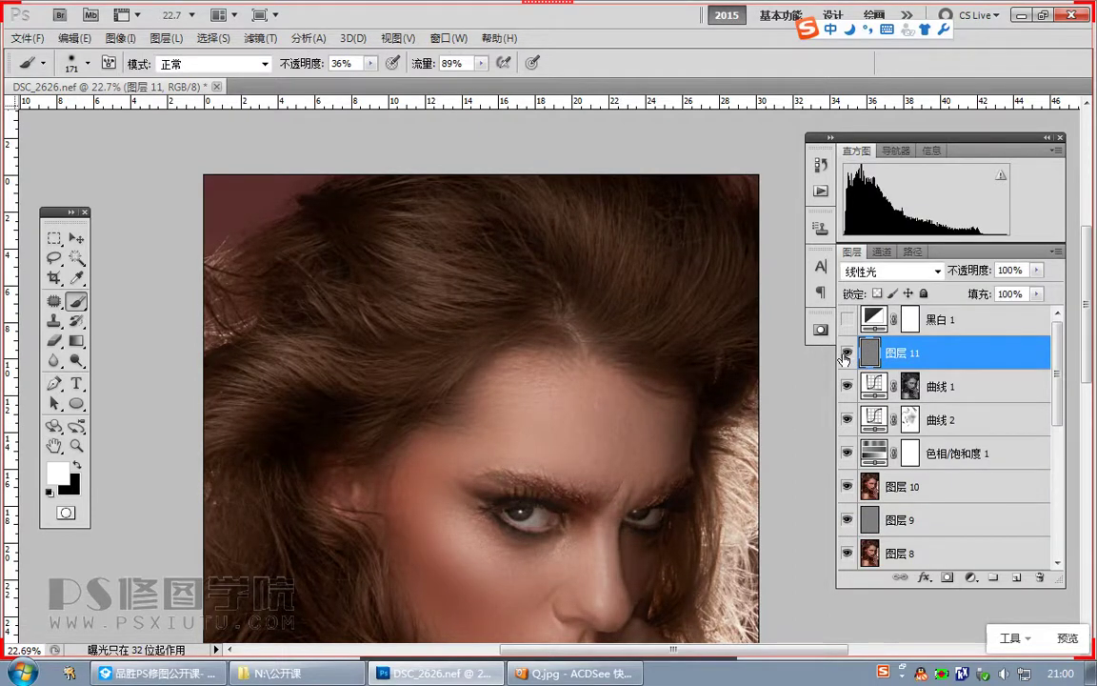
# Step: Add a layer mask to the smoothing layer and start masking out the face with a large soft black brush
pyautogui.click(947, 577)
pyautogui.press('x')
pyautogui.rightClick(82, 303)
pyautogui.moveTo(676, 451); pyautogui.dragTo(665, 386)
pyautogui.rightClick(666, 389)
pyautogui.moveTo(326, 422)
pyautogui.mouseDown()
pyautogui.moveTo(382, 422)
pyautogui.moveTo(412, 354)
pyautogui.mouseUp()
# Step: Set the brush opacity to 85% and continue masking the smoothing layer, checking the hand, shoulder and lower hair
pyautogui.moveTo(370, 64)
pyautogui.mouseDown()
pyautogui.moveTo(388, 81)
pyautogui.moveTo(469, 72)
pyautogui.moveTo(489, 82)
pyautogui.mouseUp()
pyautogui.click(474, 493)
pyautogui.moveTo(542, 492)
pyautogui.mouseDown()
pyautogui.moveTo(659, 419)
pyautogui.moveTo(598, 391)
pyautogui.mouseUp()
pyautogui.moveTo(581, 369)
pyautogui.mouseDown()
pyautogui.moveTo(530, 223)
pyautogui.moveTo(595, 391)
pyautogui.moveTo(601, 192)
pyautogui.mouseUp()
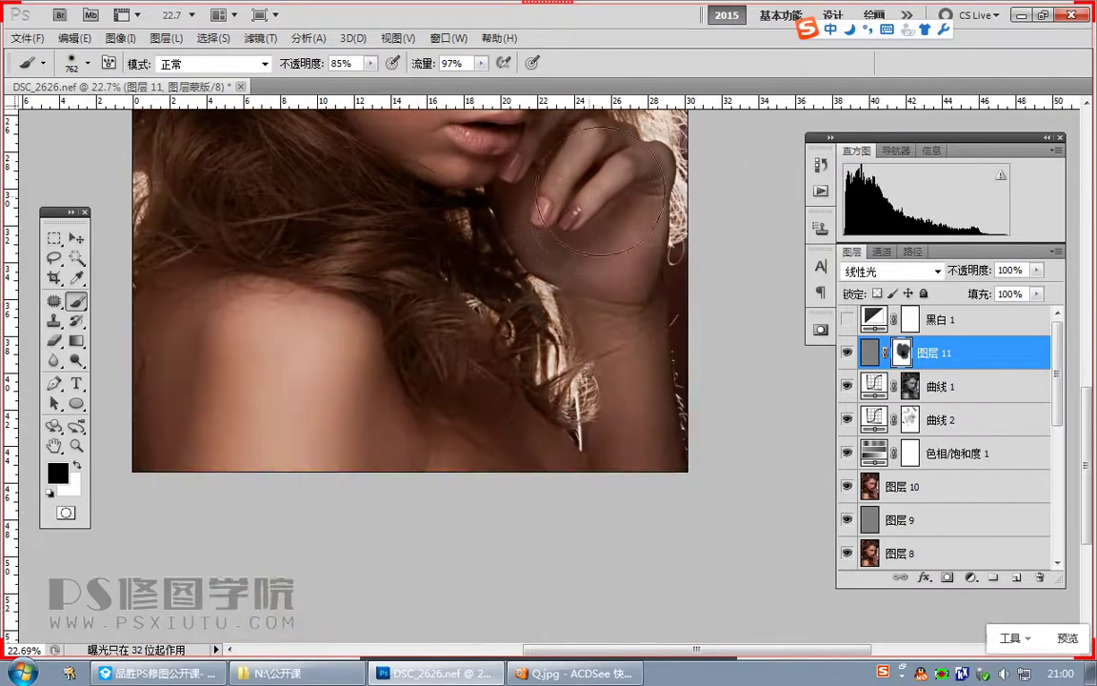
pyautogui.moveTo(394, 284); pyautogui.dragTo(414, 387)
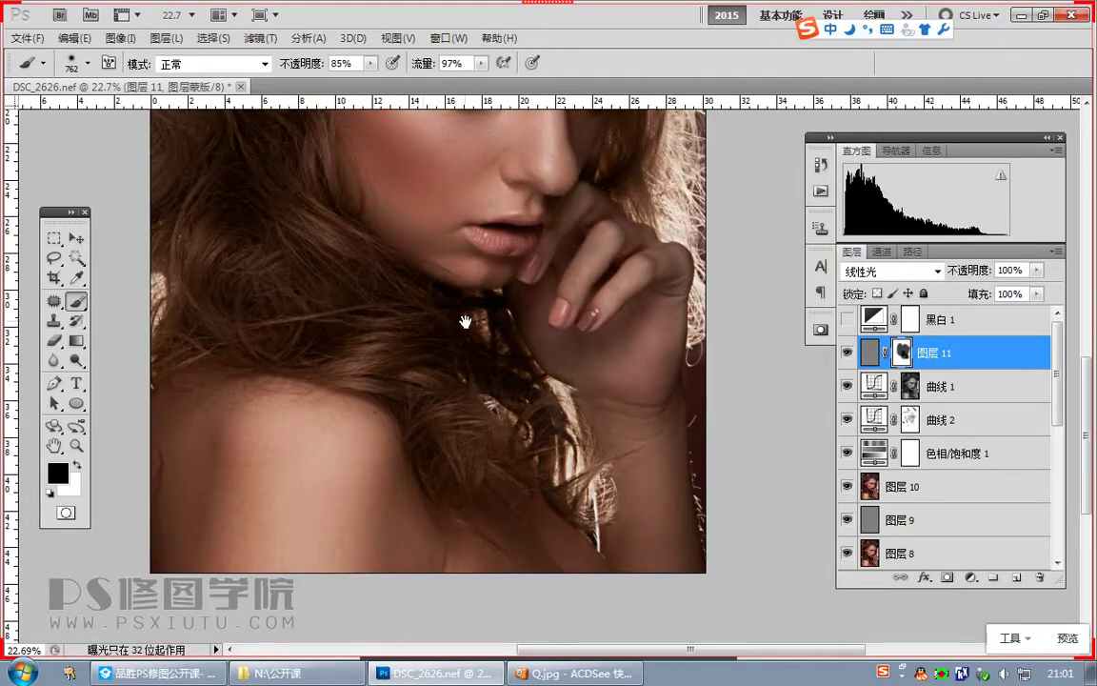
pyautogui.moveTo(518, 290); pyautogui.dragTo(518, 362)
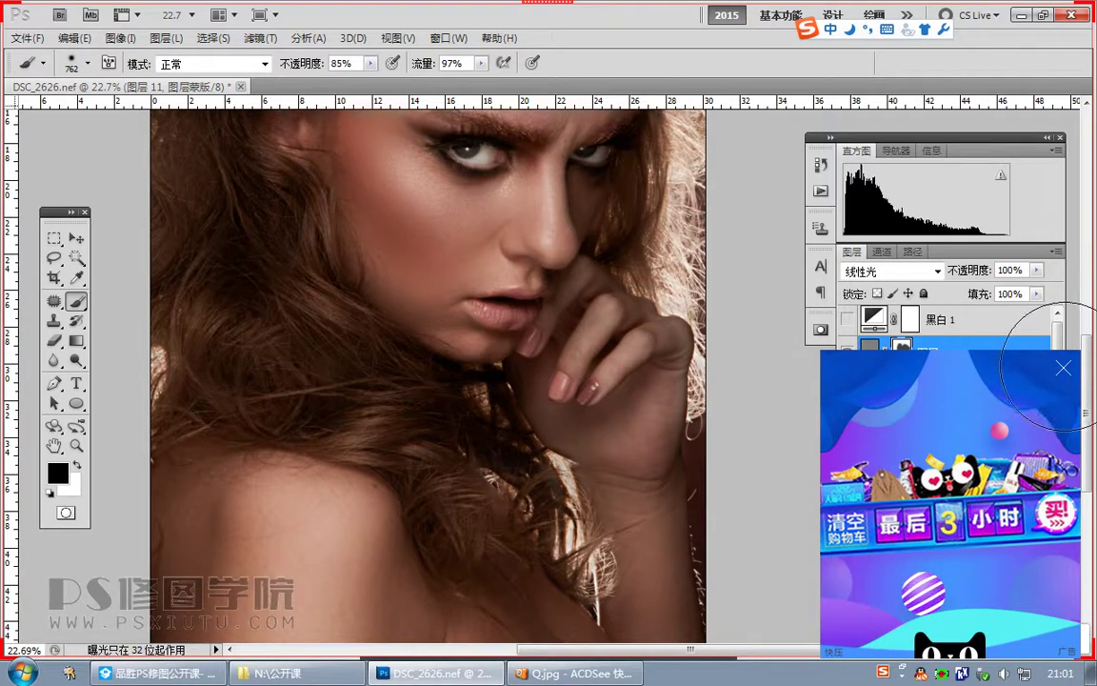
pyautogui.click(1064, 368)
pyautogui.moveTo(526, 505); pyautogui.dragTo(412, 459)
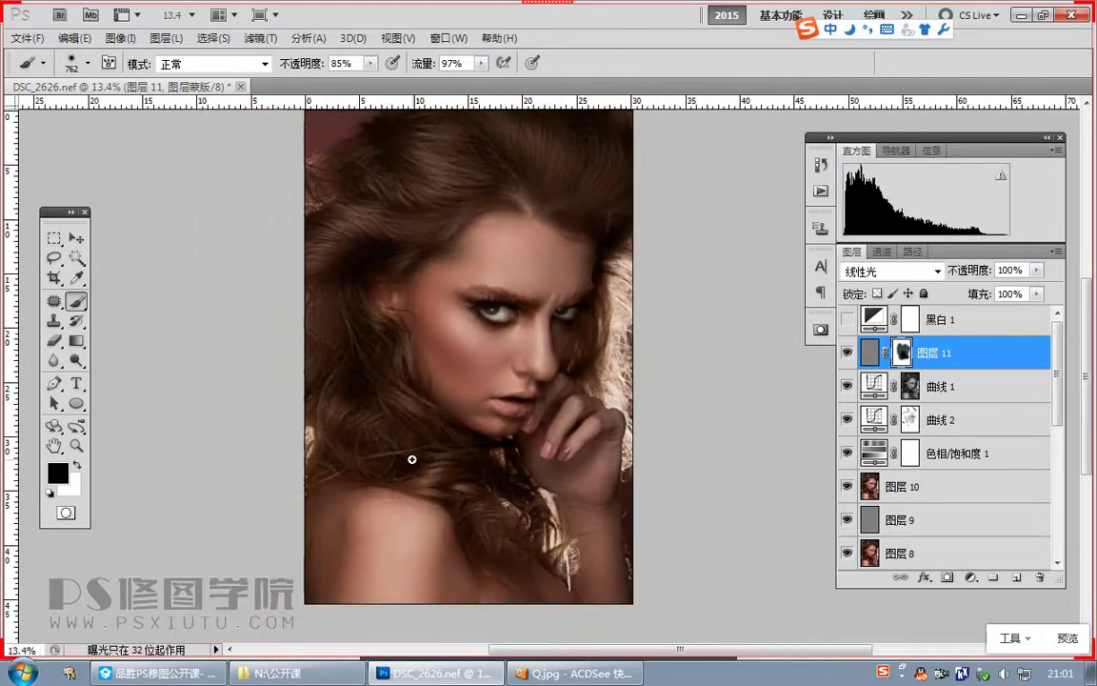
# Step: Create a new layer and draw black-to-transparent gradients inward from the image edges as a vignette
pyautogui.click(1015, 578)
pyautogui.press('x')
pyautogui.click(77, 343)
pyautogui.moveTo(357, 273); pyautogui.dragTo(316, 363)
pyautogui.press('x')
pyautogui.moveTo(269, 314); pyautogui.dragTo(439, 314)
pyautogui.moveTo(480, 152); pyautogui.dragTo(480, 360)
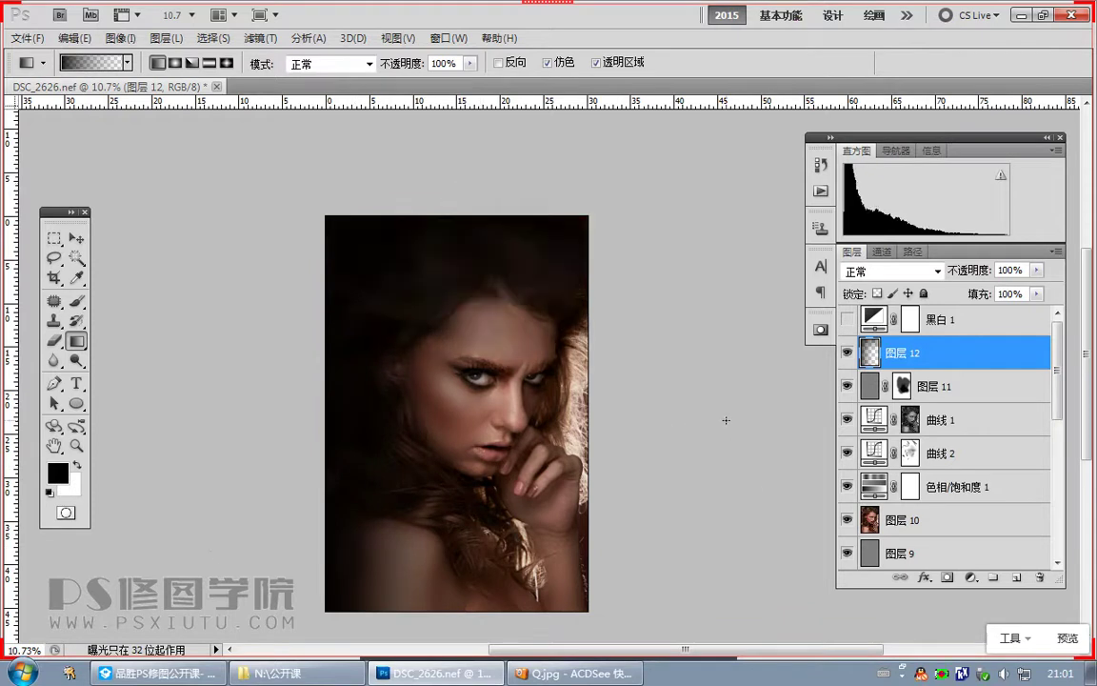
pyautogui.moveTo(725, 419); pyautogui.dragTo(487, 448)
pyautogui.moveTo(336, 601); pyautogui.dragTo(533, 313)
# Step: Set the vignette layer's blend mode to Soft Light and its opacity to 28%
pyautogui.click(892, 270)
pyautogui.click(830, 233)
pyautogui.click(1036, 271)
pyautogui.moveTo(1034, 288); pyautogui.dragTo(976, 297)
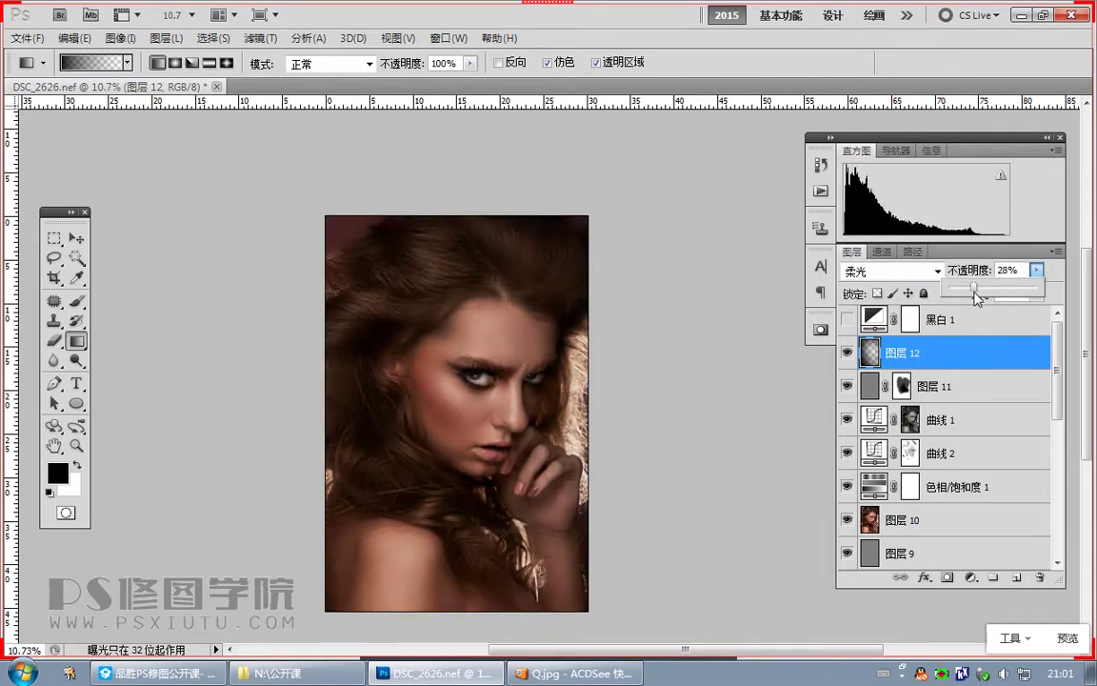
pyautogui.click(553, 506)
# Step: Add a Hue/Saturation adjustment layer above the vignette and lower the saturation of the reds to -19
pyautogui.scroll(4, 556, 485)
pyautogui.moveTo(424, 348); pyautogui.dragTo(492, 556)
pyautogui.scroll(1, 464, 429)
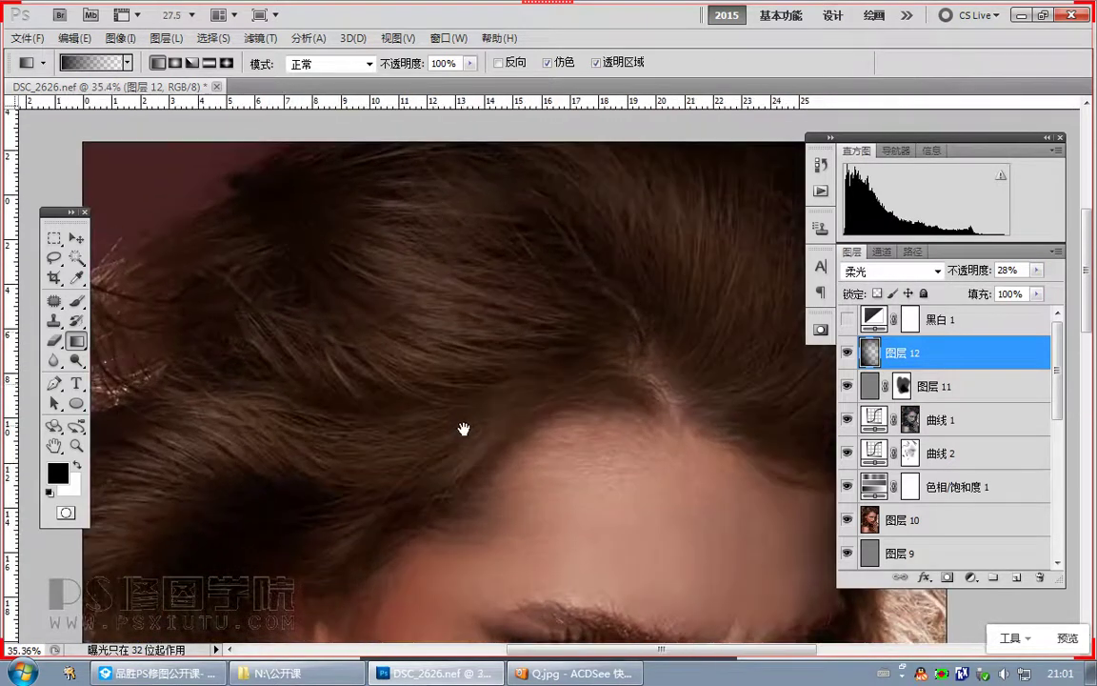
pyautogui.scroll(-4, 464, 429)
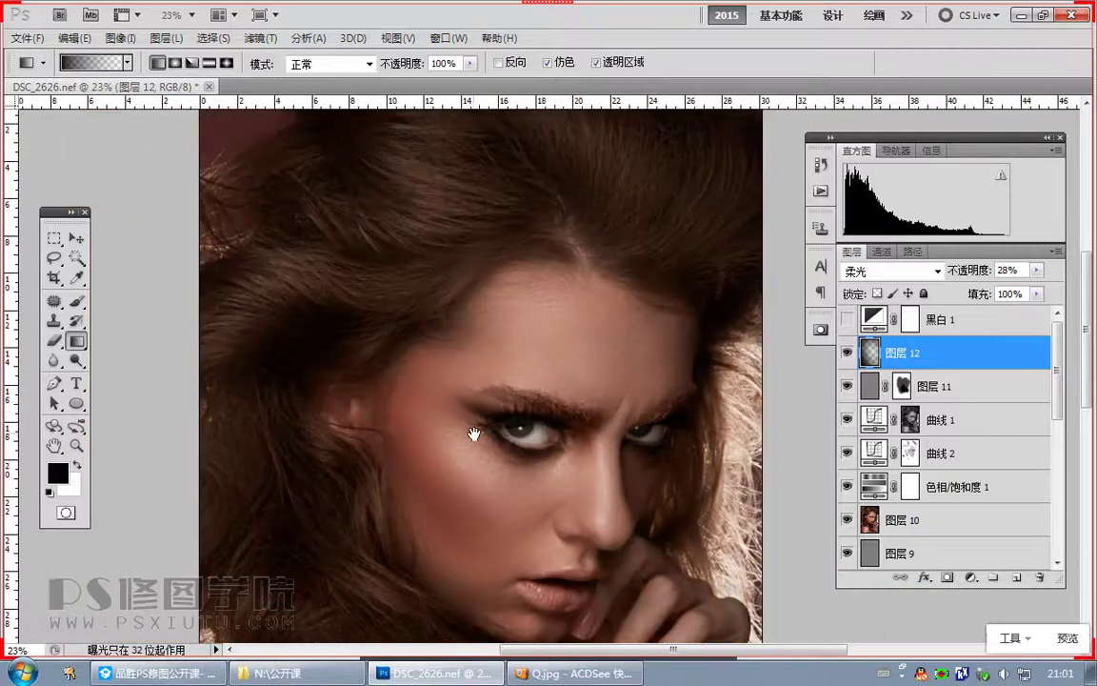
pyautogui.click(971, 577)
pyautogui.click(919, 345)
pyautogui.click(667, 351)
pyautogui.click(655, 382)
pyautogui.moveTo(725, 433); pyautogui.dragTo(705, 436)
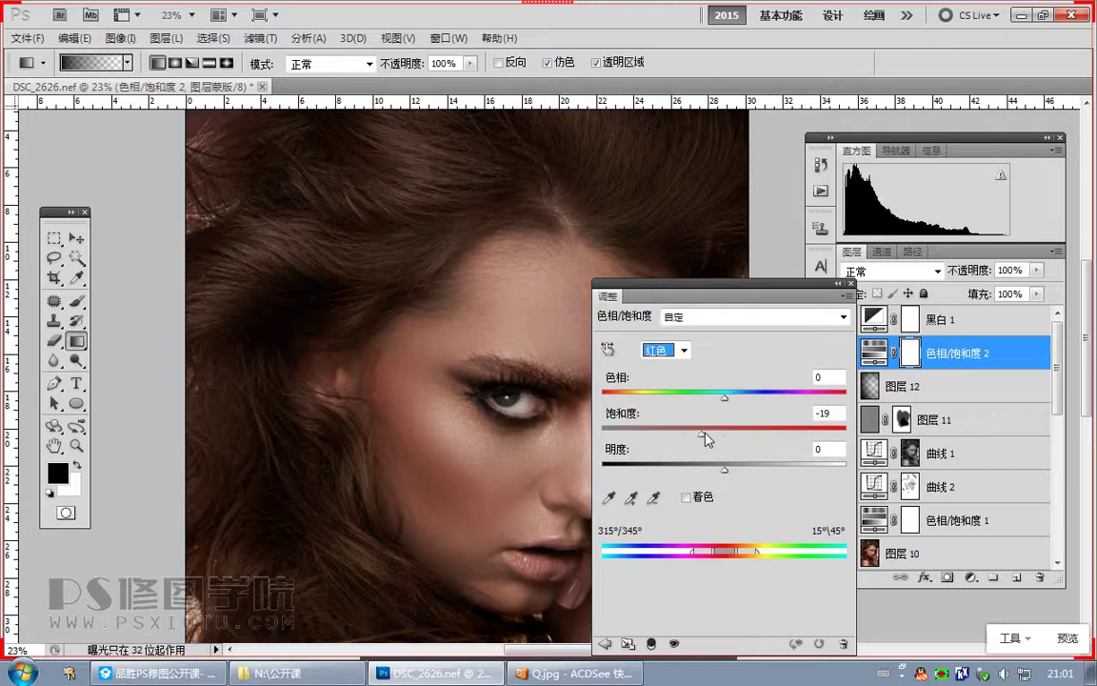
pyautogui.click(915, 356)
pyautogui.moveTo(554, 440); pyautogui.dragTo(503, 385)
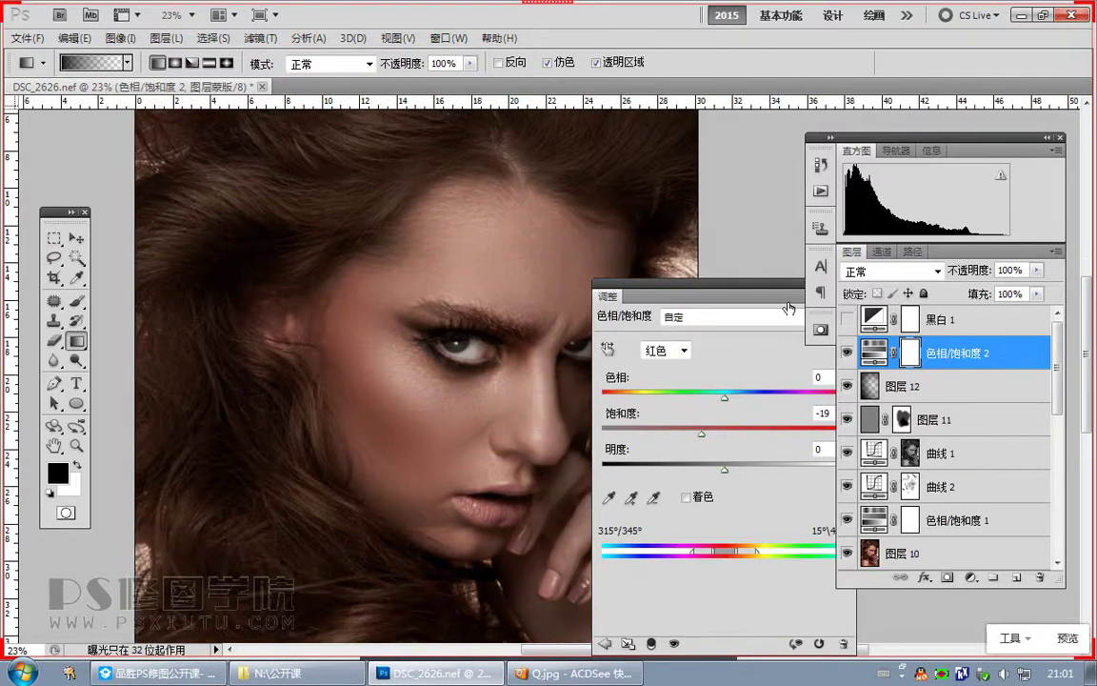
pyautogui.moveTo(778, 286); pyautogui.dragTo(490, 328)
pyautogui.click(562, 329)
# Step: Invert the Hue/Saturation layer's mask and paint white with a 50% opacity brush over the reddish cheek and jaw
pyautogui.click(79, 302)
pyautogui.press('[')
pyautogui.hotkey('ctrl', 'i')
pyautogui.press('5')
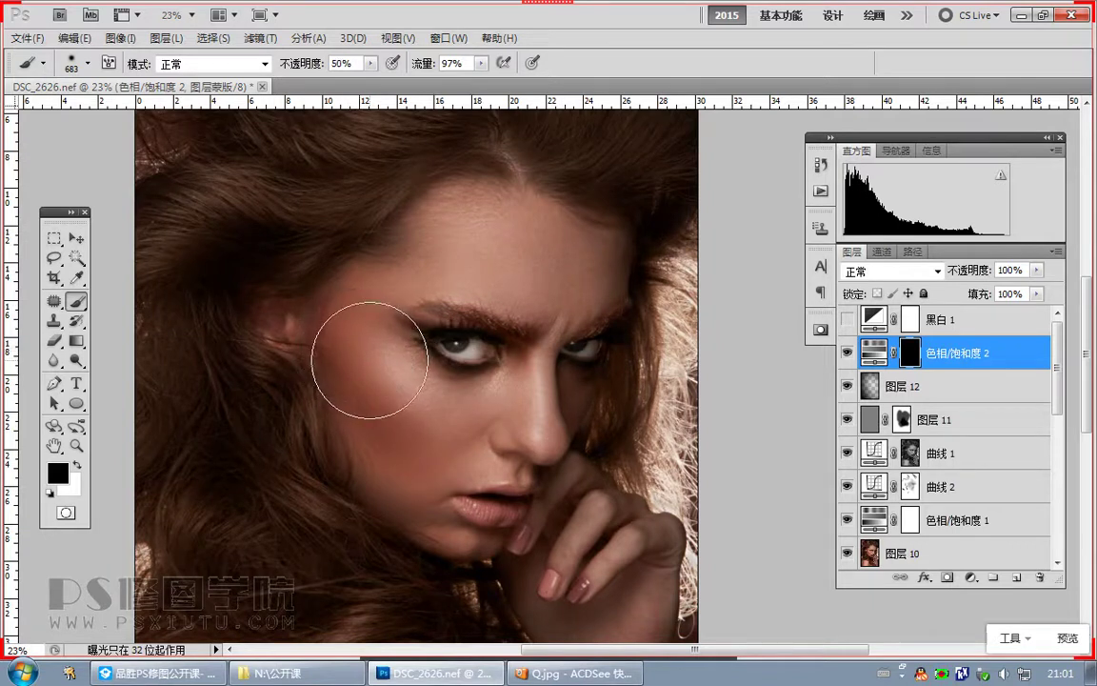
pyautogui.press('x')
pyautogui.moveTo(368, 386); pyautogui.dragTo(441, 514)
pyautogui.moveTo(343, 324); pyautogui.dragTo(422, 516)
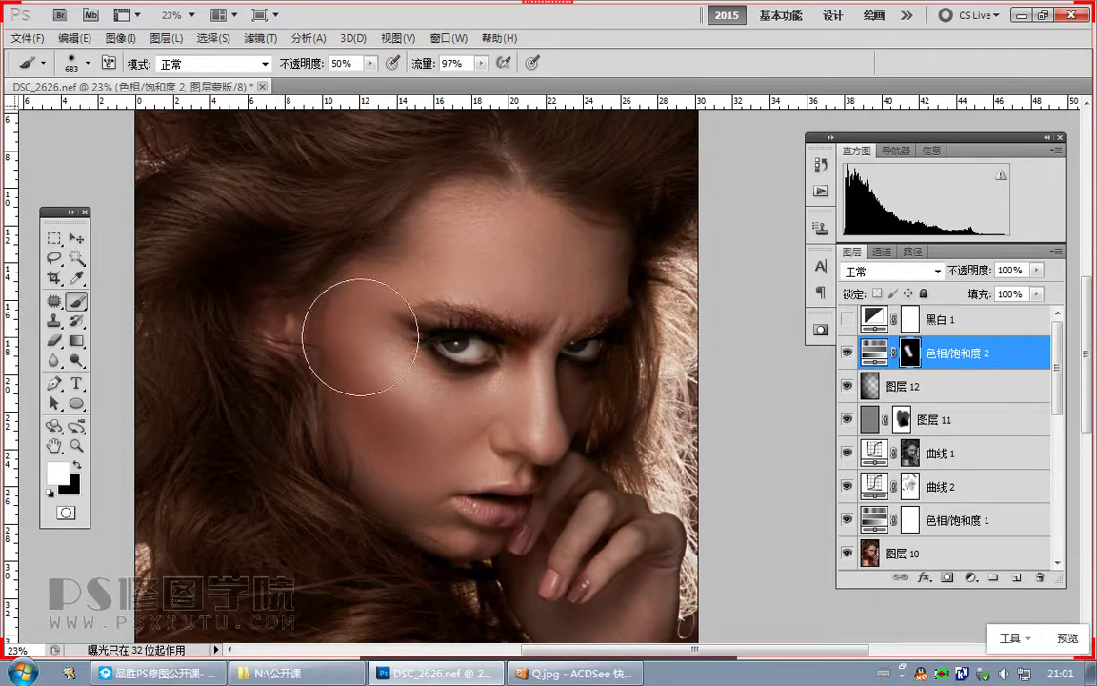
pyautogui.scroll(-2, 385, 457)
pyautogui.scroll(1, 425, 494)
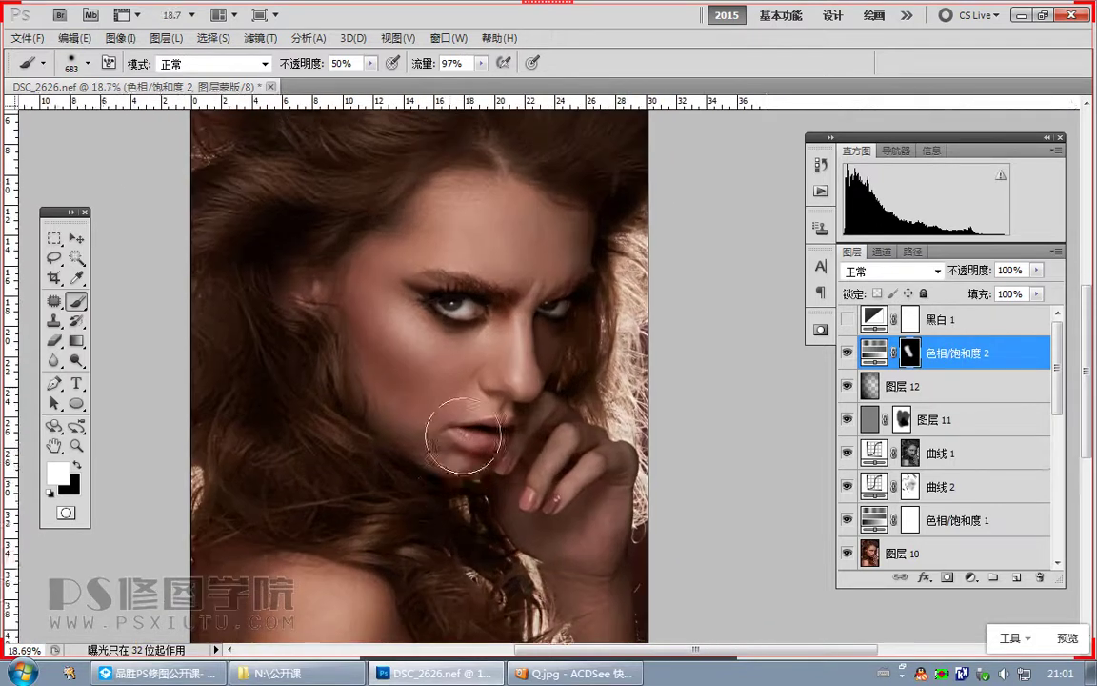
pyautogui.moveTo(464, 435); pyautogui.dragTo(486, 513)
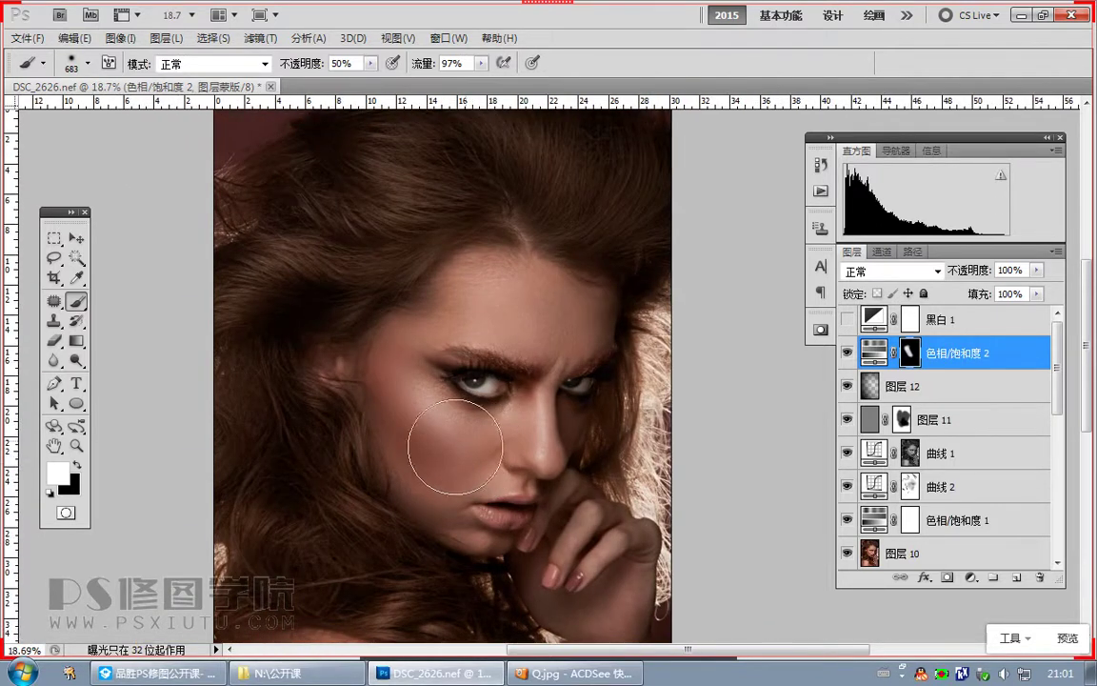
# Step: Stamp all visible layers into a new layer, duplicate it and set the duplicate's blend mode to Soft Light
pyautogui.hotkey('ctrl', 'shift', 'alt', 'e')
pyautogui.press('x')
pyautogui.hotkey('ctrl', 'j')
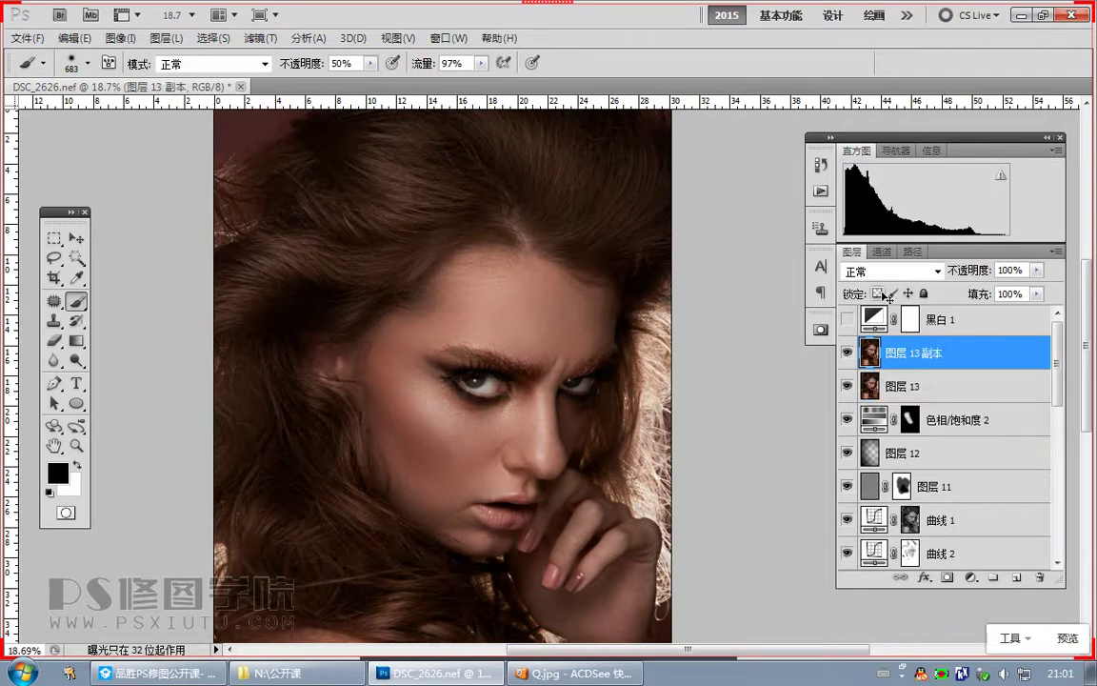
pyautogui.click(891, 270)
pyautogui.click(790, 238)
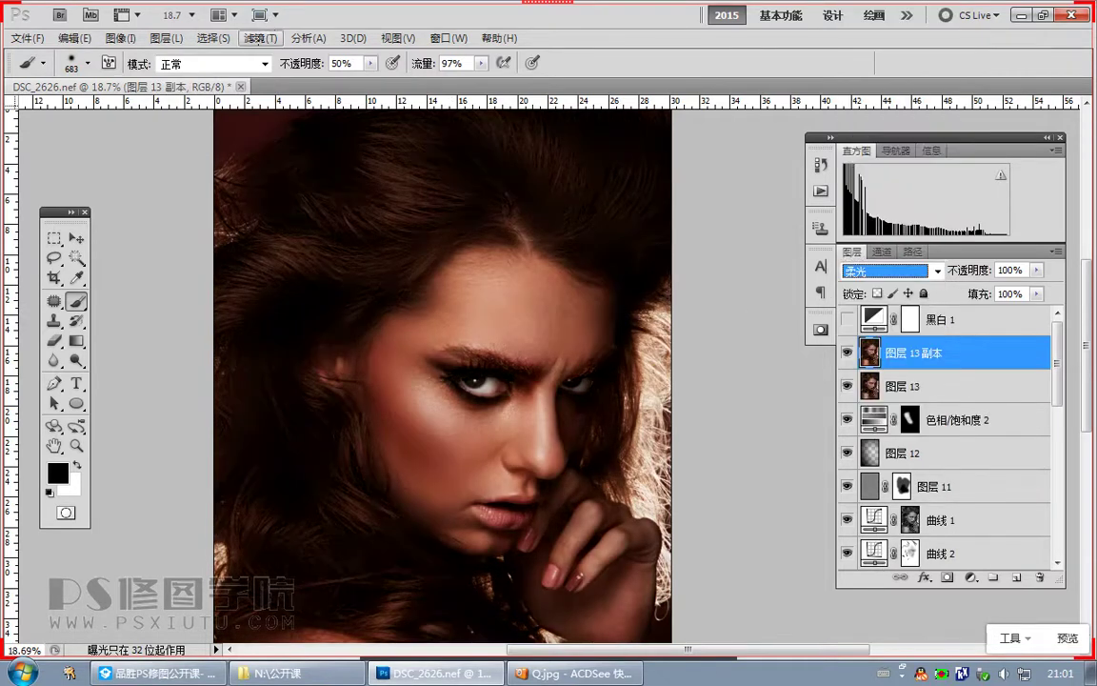
# Step: Apply a Gaussian Blur with a 30-pixel radius to the Soft Light duplicate
pyautogui.click(260, 38)
pyautogui.moveTo(403, 228)
pyautogui.click(576, 253)
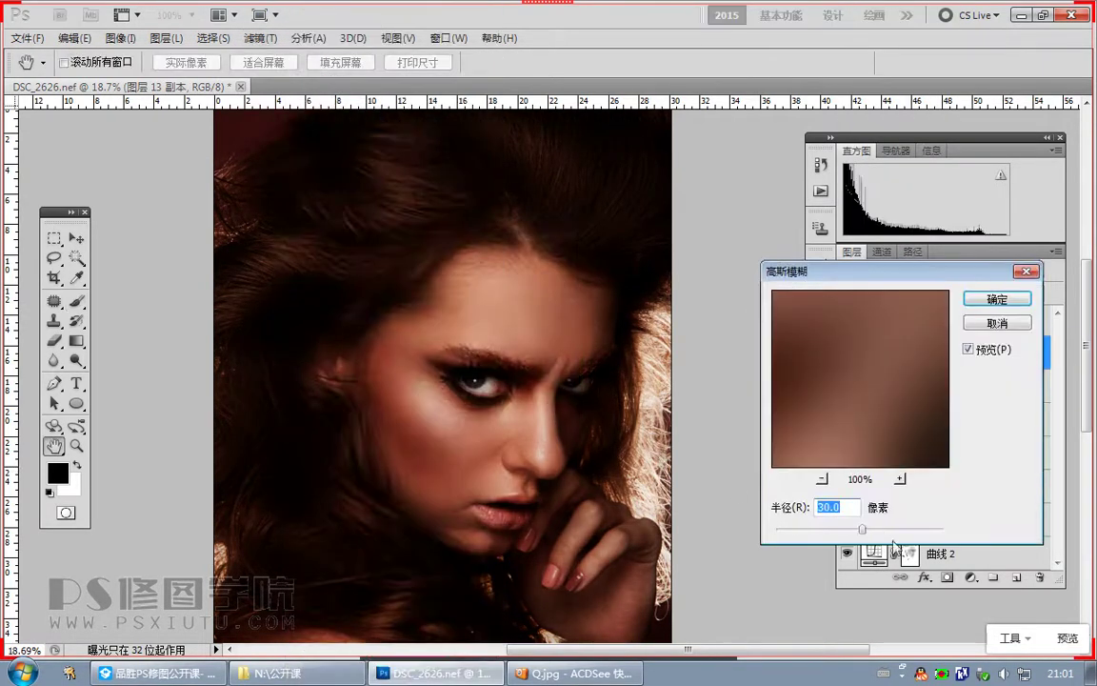
pyautogui.press('Return')
pyautogui.press('b')
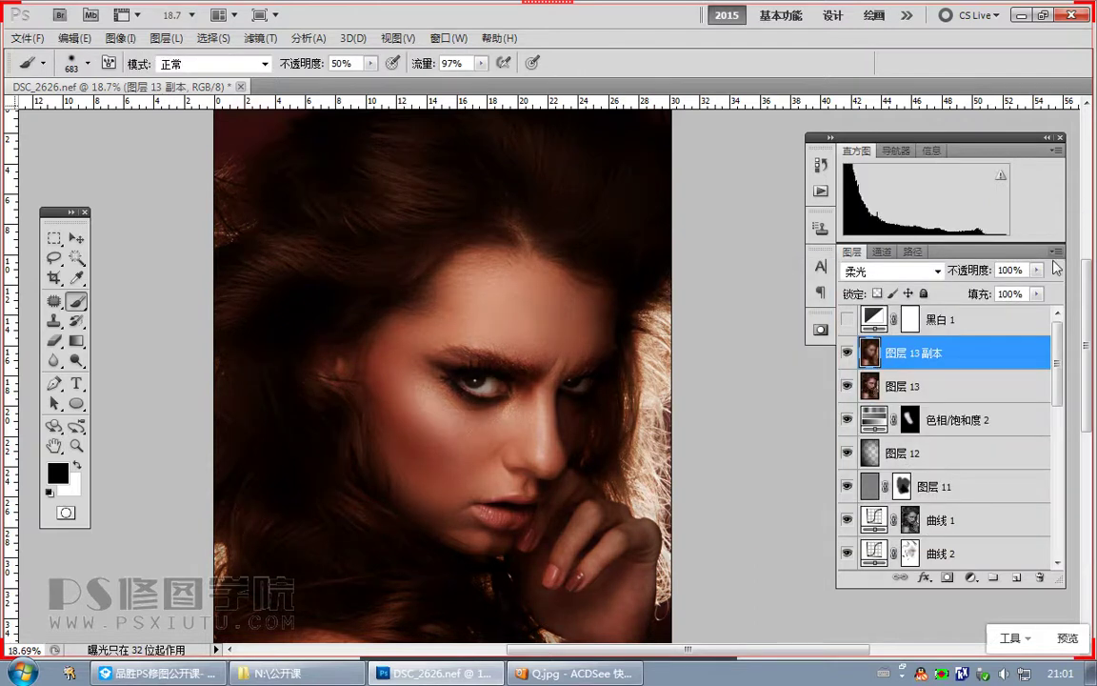
# Step: Lower the blurred Soft Light layer's opacity and check its effect on the face
pyautogui.click(1036, 270)
pyautogui.moveTo(1036, 287); pyautogui.dragTo(966, 290)
pyautogui.click(849, 354)
pyautogui.hotkey('ctrl', 'space')
pyautogui.keyDown('ctrl'); pyautogui.click(497, 442); pyautogui.keyUp('ctrl')
pyautogui.keyDown('ctrl'); pyautogui.keyDown('alt'); pyautogui.click(512, 466); pyautogui.keyUp('alt'); pyautogui.keyUp('ctrl')
pyautogui.press('Tab')
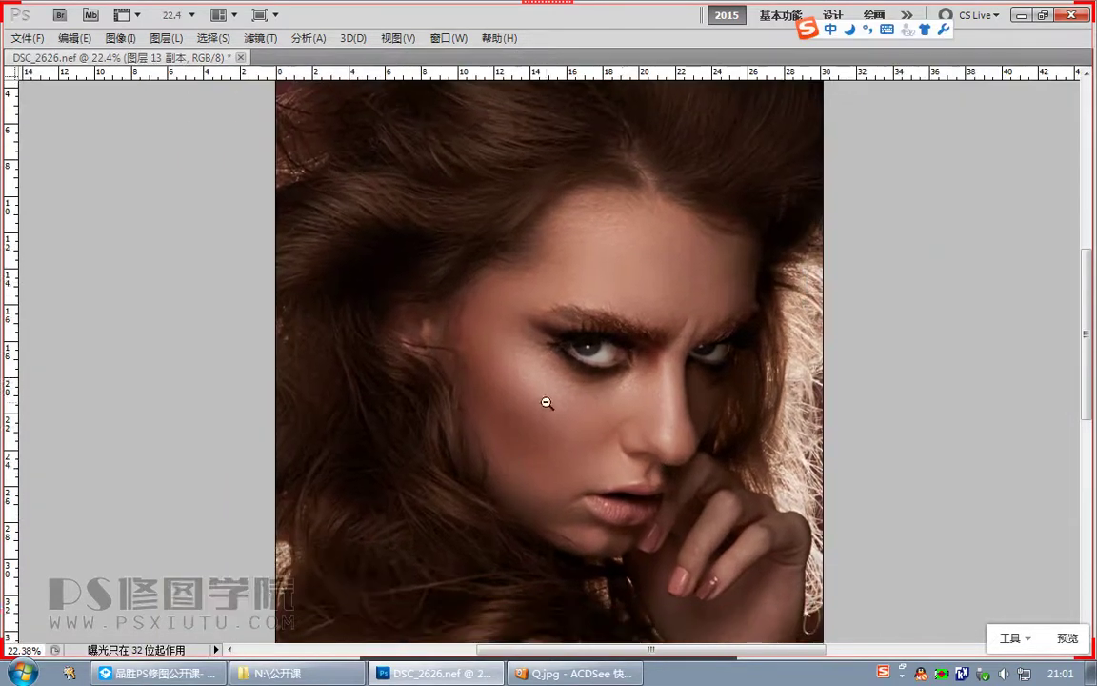
pyautogui.press('Tab')
# Step: Add a Curves adjustment layer and brighten the RGB curve slightly, with points at input 51, output 55 and input 181, output 186
pyautogui.click(978, 575)
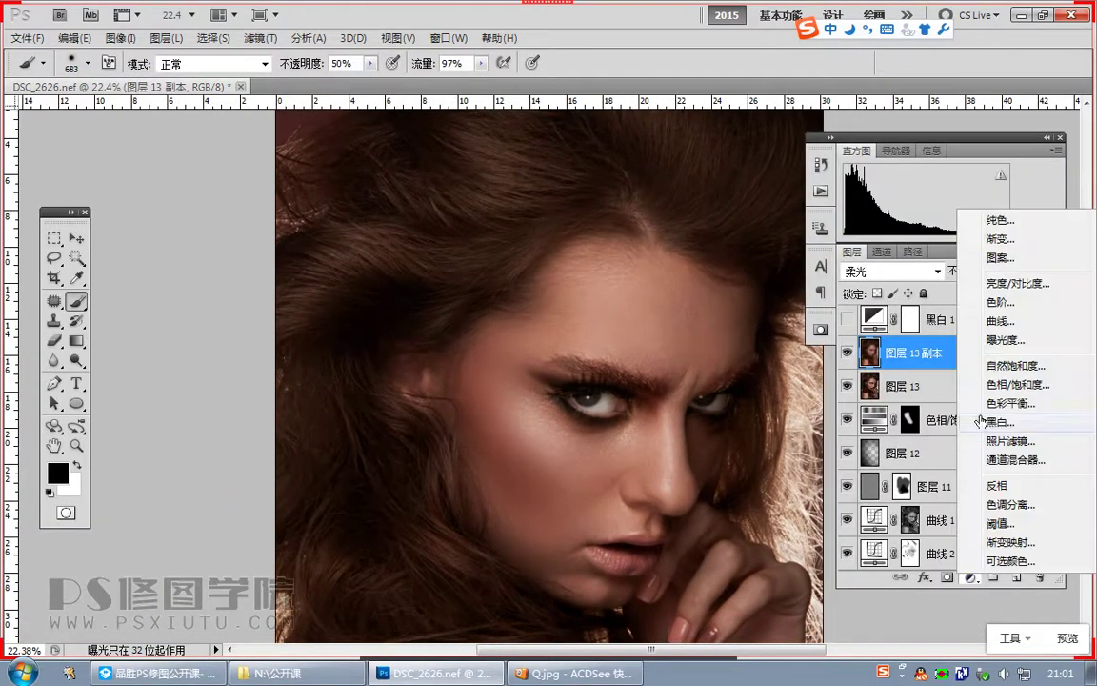
pyautogui.click(915, 317)
pyautogui.click(387, 579)
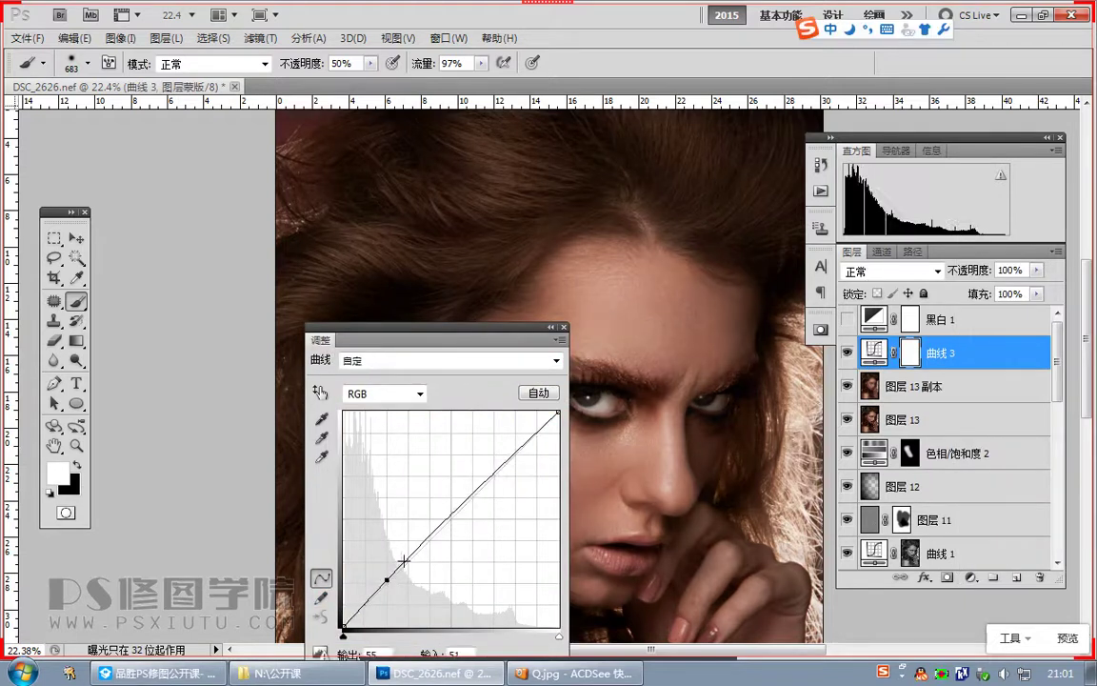
pyautogui.click(495, 470)
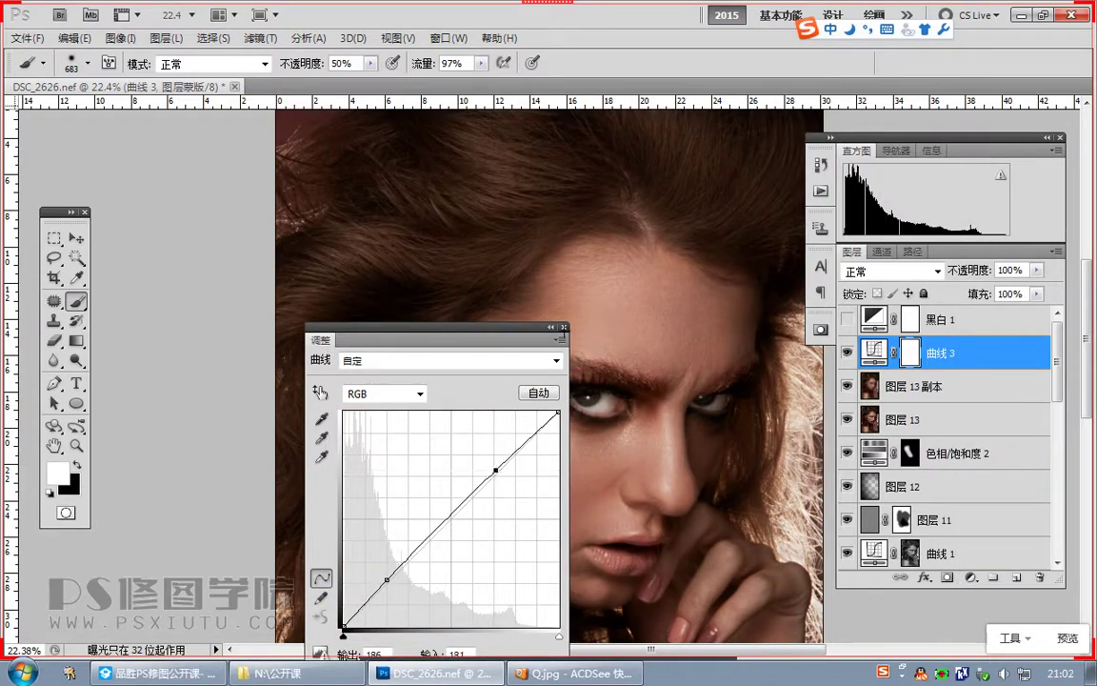
pyautogui.click(564, 328)
# Step: Capture a screenshot of the retouched face and send it to the discussion in the class chat window
pyautogui.moveTo(581, 402); pyautogui.dragTo(534, 414)
pyautogui.hotkey('ctrl', 'alt', 'a')
pyautogui.moveTo(279, 152); pyautogui.dragTo(718, 609)
pyautogui.doubleClick(592, 530)
pyautogui.click(181, 672)
pyautogui.click(218, 608)
pyautogui.hotkey('ctrl', 'v')
pyautogui.click(255, 644)
# Step: View the sent retouched image enlarged and close the preview
pyautogui.click(220, 500)
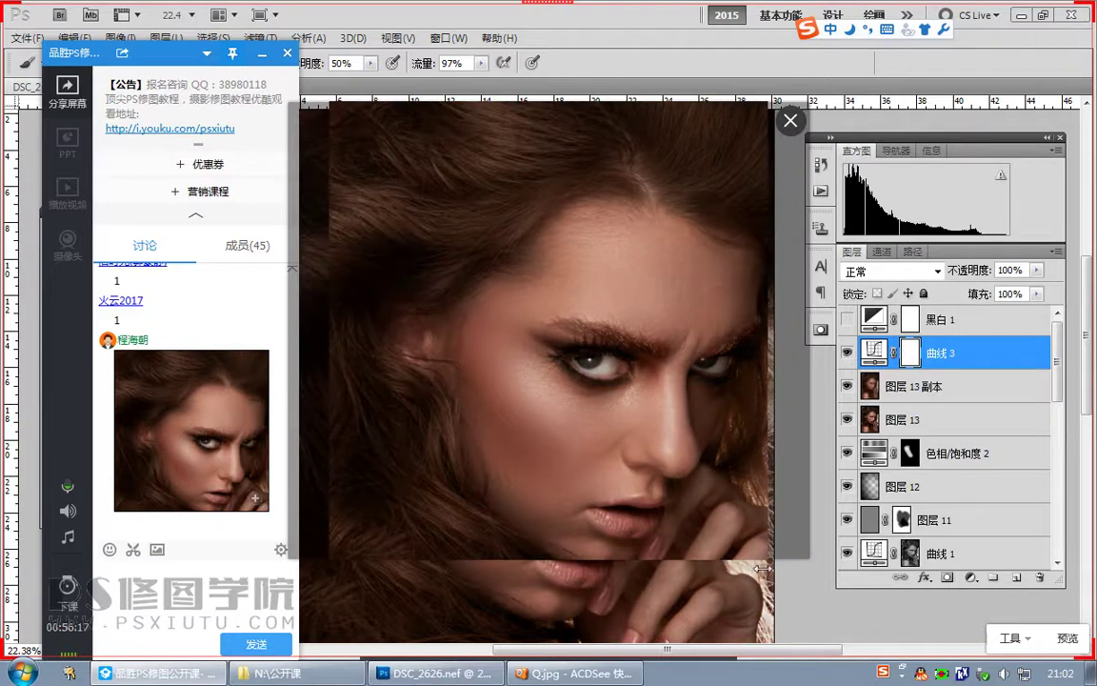
pyautogui.moveTo(712, 528)
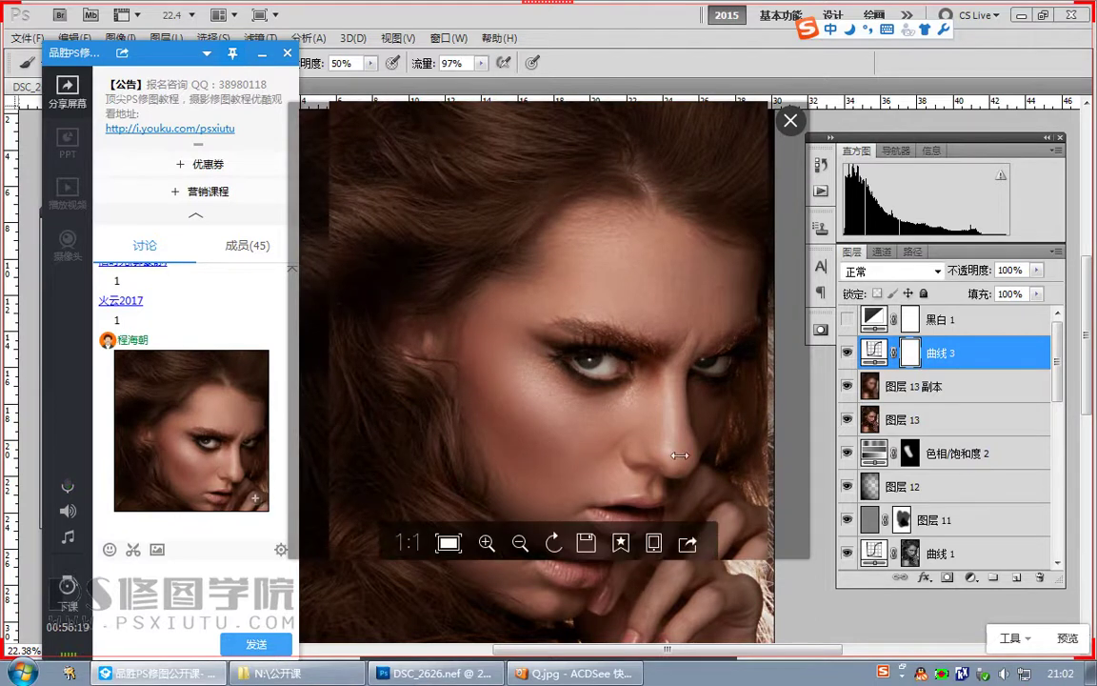
pyautogui.click(197, 594)
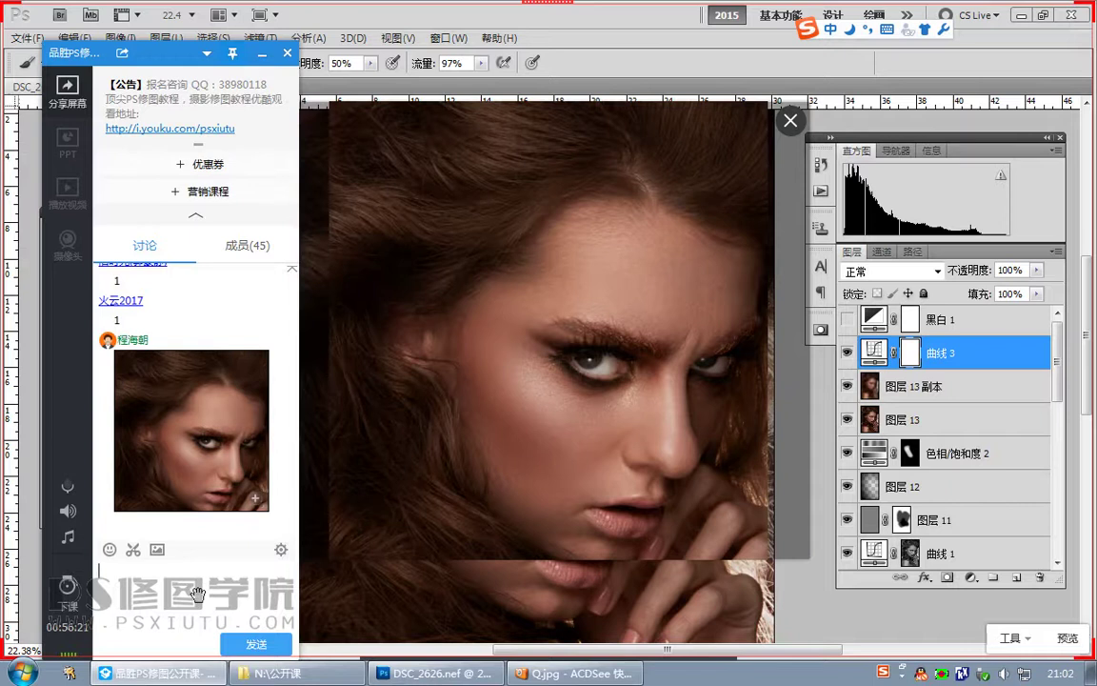
pyautogui.doubleClick(480, 425)
# Step: Group all retouching layers from the top Curves layer down to the first layer above the background, and hide the group
pyautogui.click(932, 387)
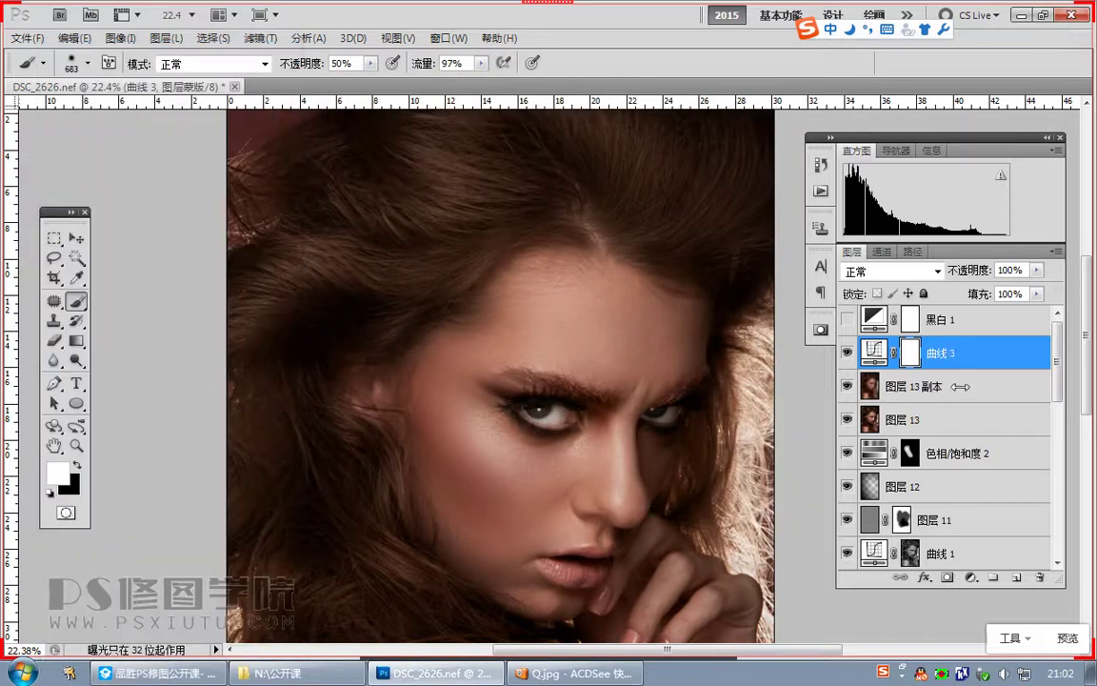
pyautogui.scroll(-10, 956, 428)
pyautogui.keyDown('shift'); pyautogui.click(946, 517); pyautogui.keyUp('shift')
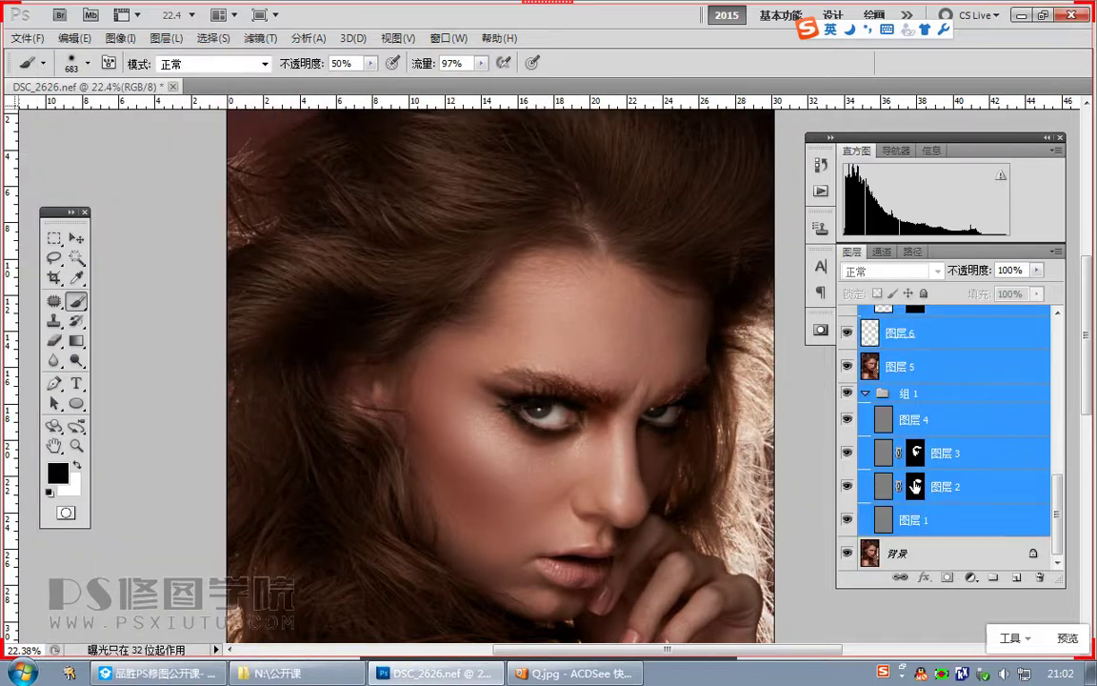
pyautogui.hotkey('ctrl', 'g')
pyautogui.click(846, 348)
pyautogui.click(847, 349)
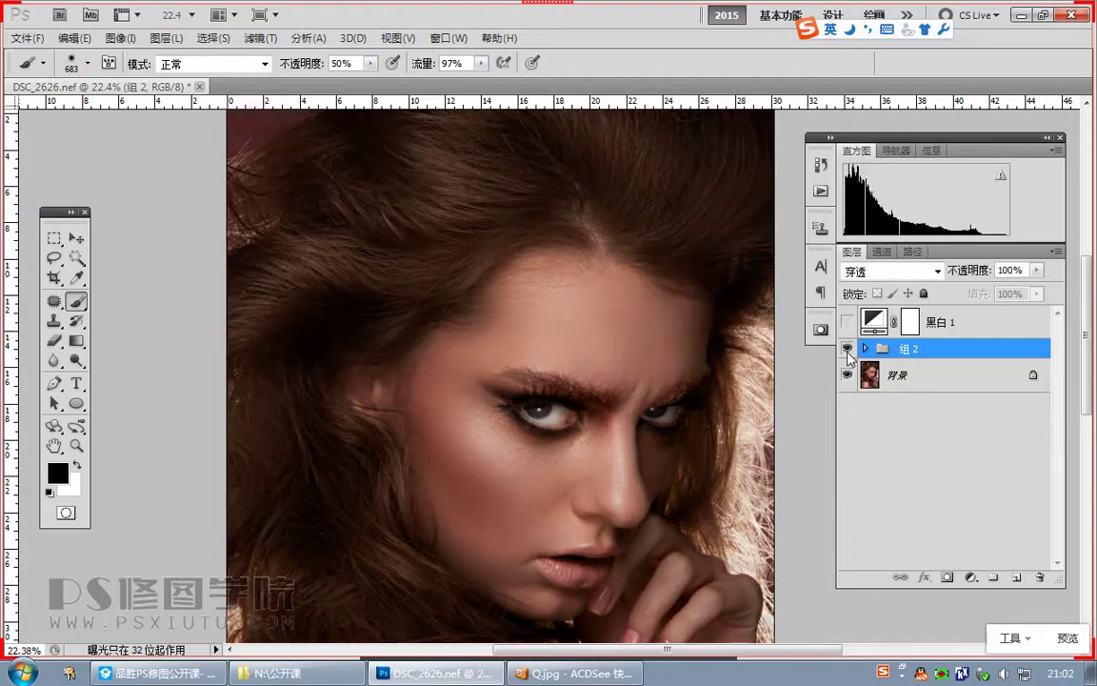
pyautogui.click(847, 349)
# Step: Capture a screenshot of the original, unretouched face and send it to the class chat discussion
pyautogui.hotkey('ctrl', 'alt', 'a')
pyautogui.moveTo(256, 148); pyautogui.dragTo(722, 607)
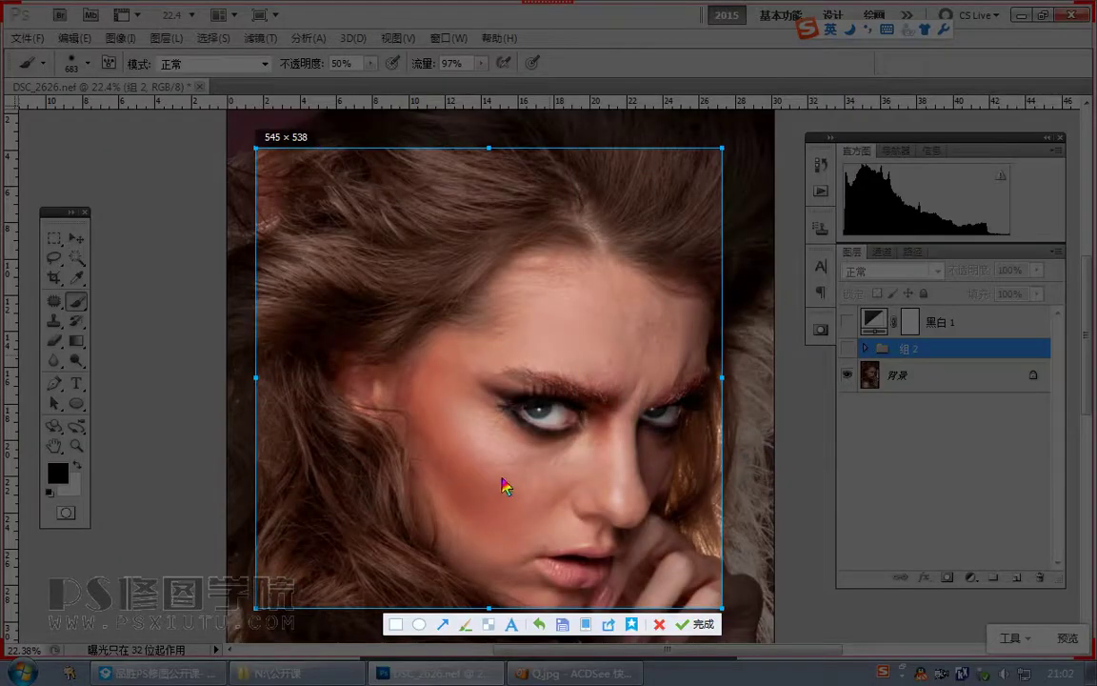
pyautogui.doubleClick(503, 486)
pyautogui.click(167, 675)
pyautogui.hotkey('ctrl', 'v')
pyautogui.click(249, 641)
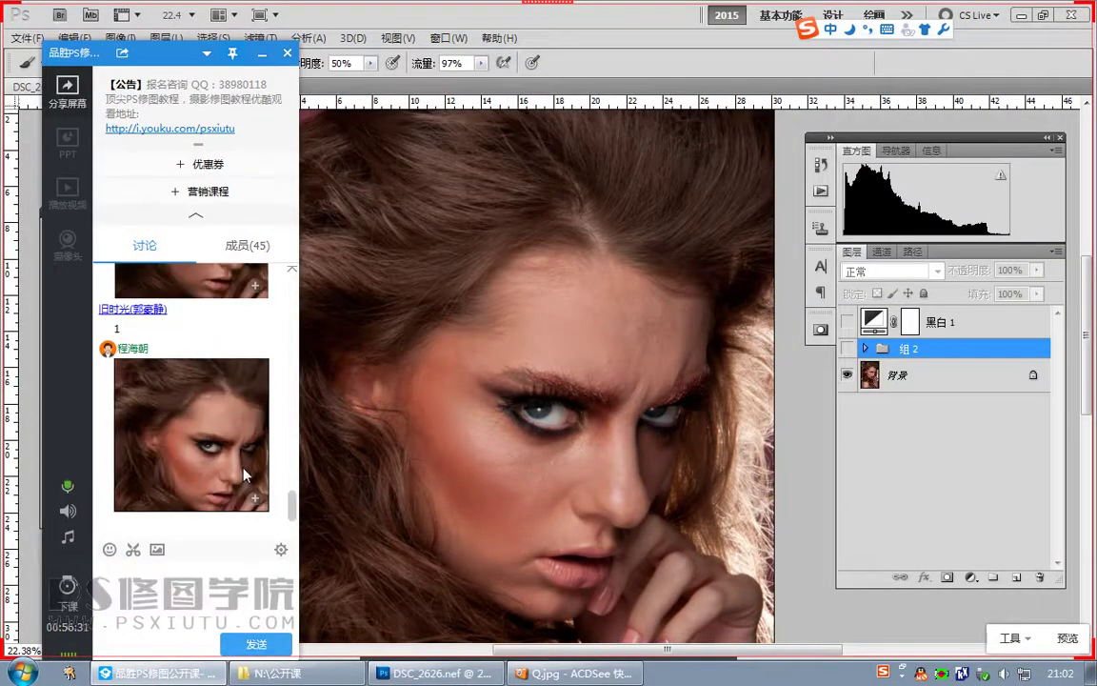
# Step: Compare the original and retouched images in the chat by viewing each one enlarged
pyautogui.doubleClick(243, 475)
pyautogui.doubleClick(424, 433)
pyautogui.scroll(3, 227, 428)
pyautogui.click(228, 429)
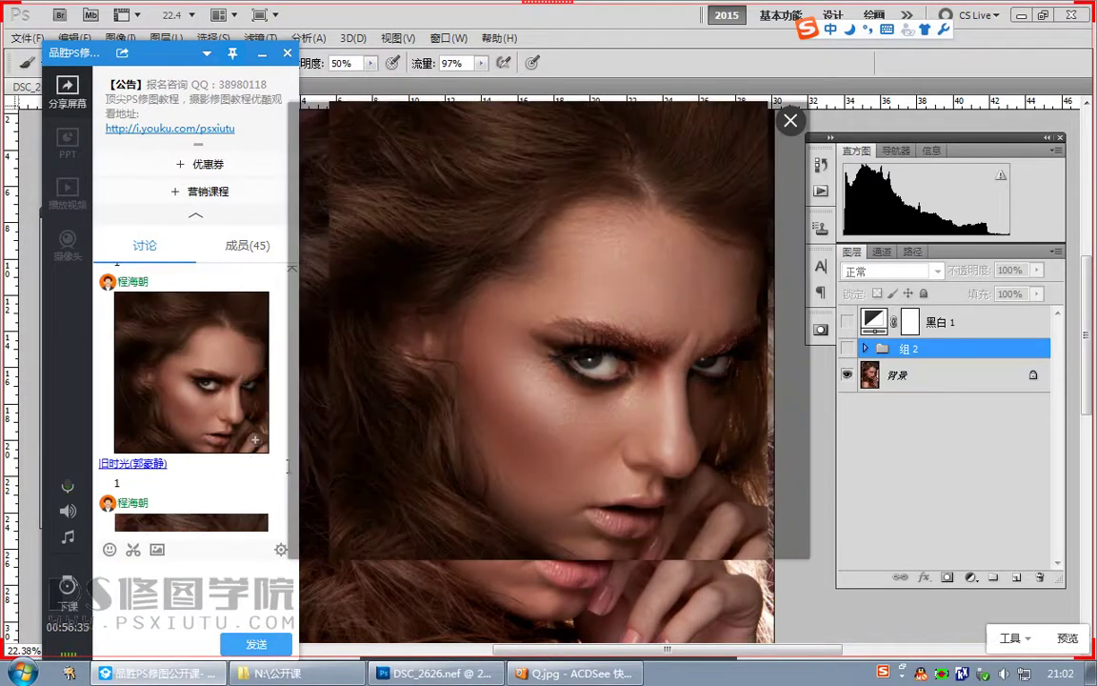
pyautogui.press('Escape')
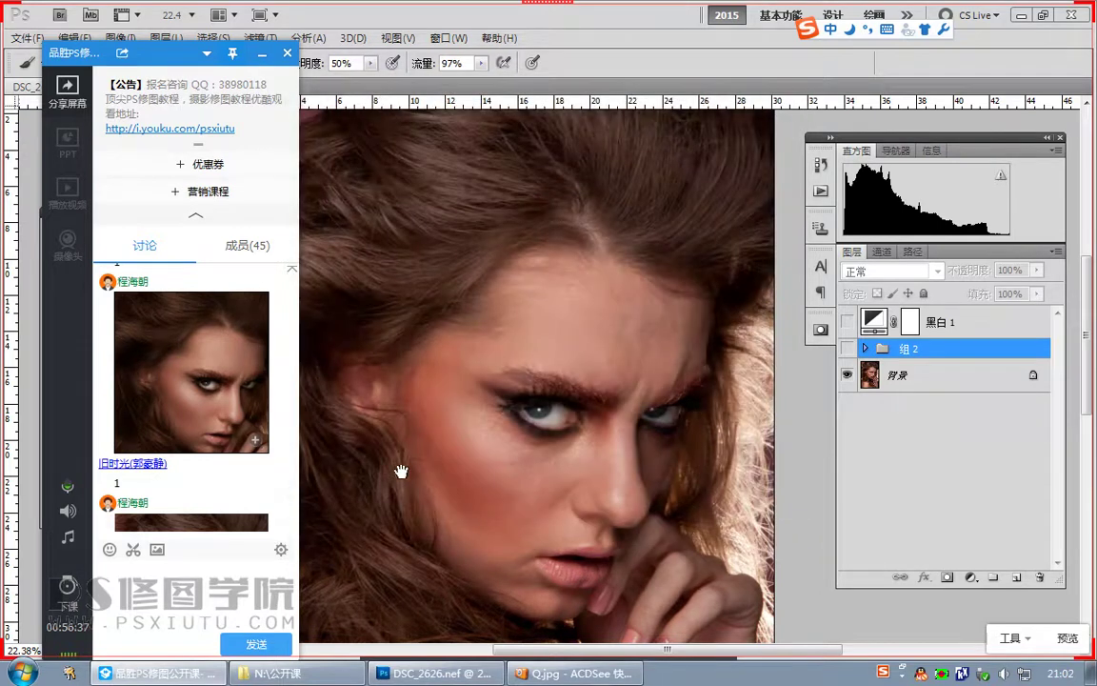
pyautogui.scroll(-3, 213, 497)
# Step: Post a chat message telling participants to add the registration contact, including the contact's QQ number
pyautogui.click(210, 593)
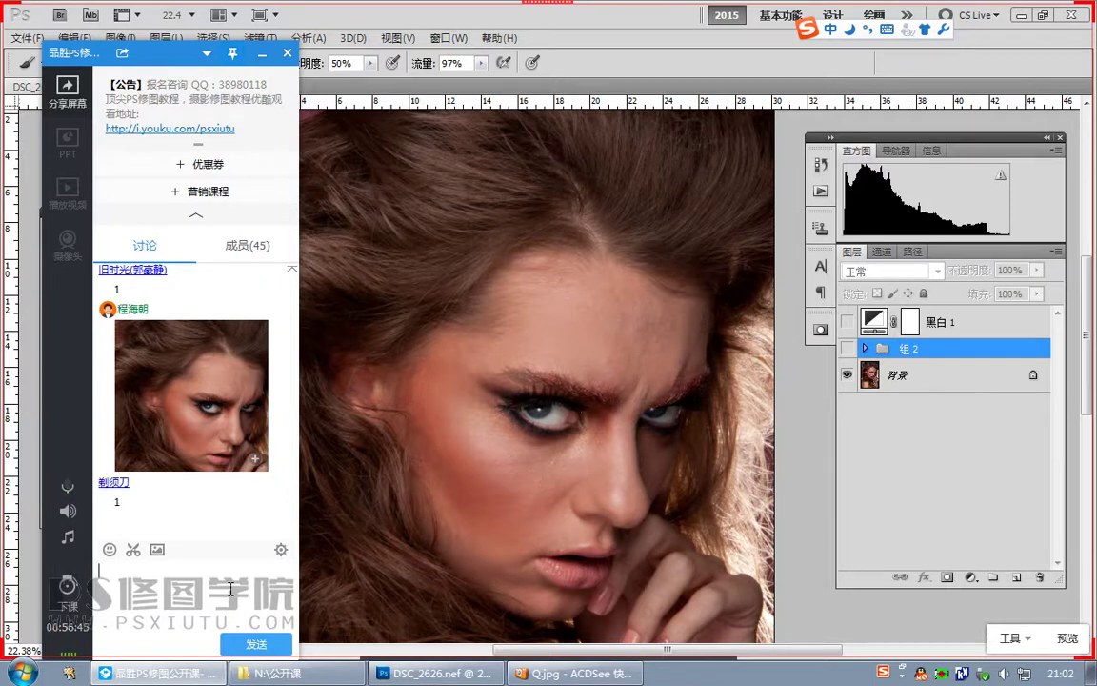
pyautogui.write('加报名处QQ38980118')
pyautogui.press('Return')
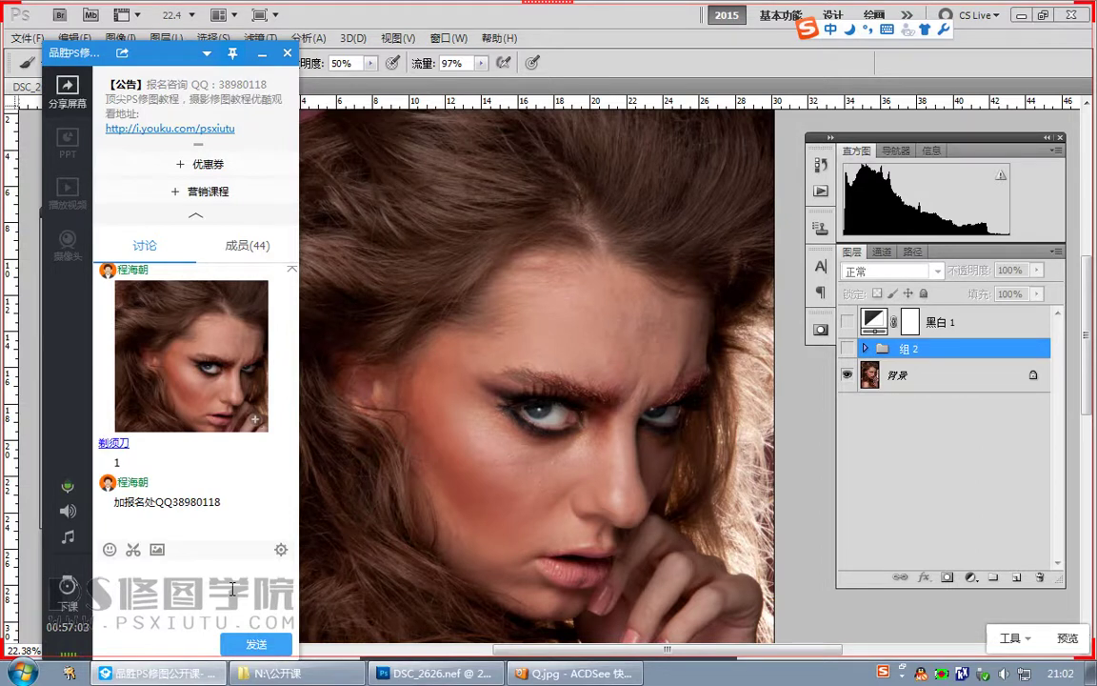
pyautogui.click(232, 589)
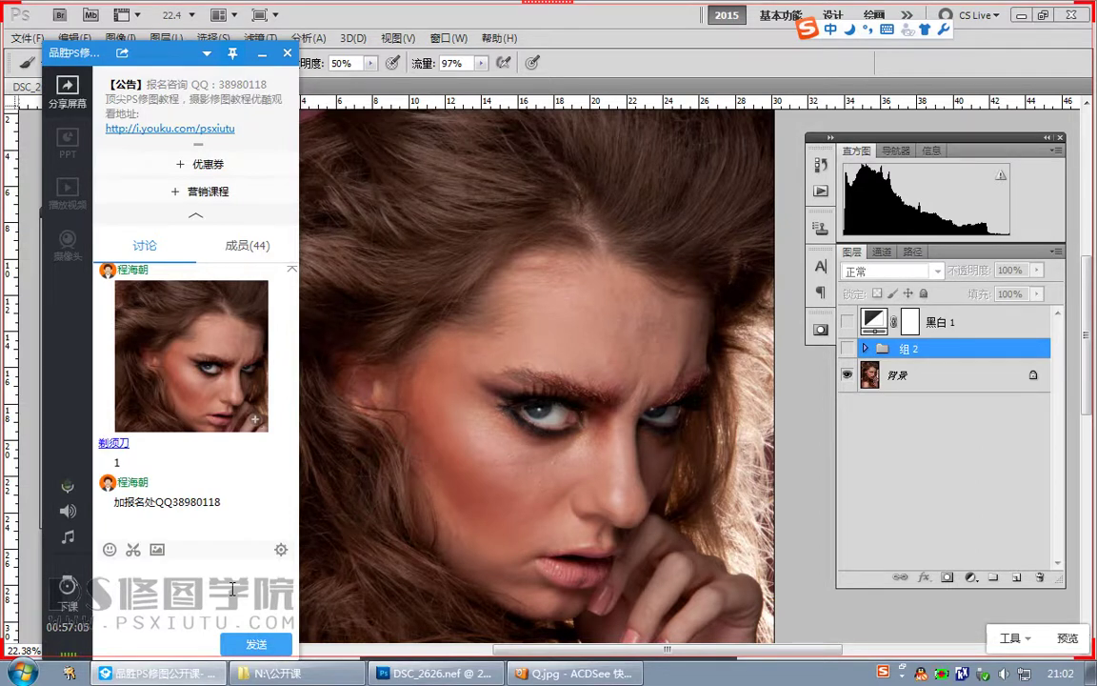